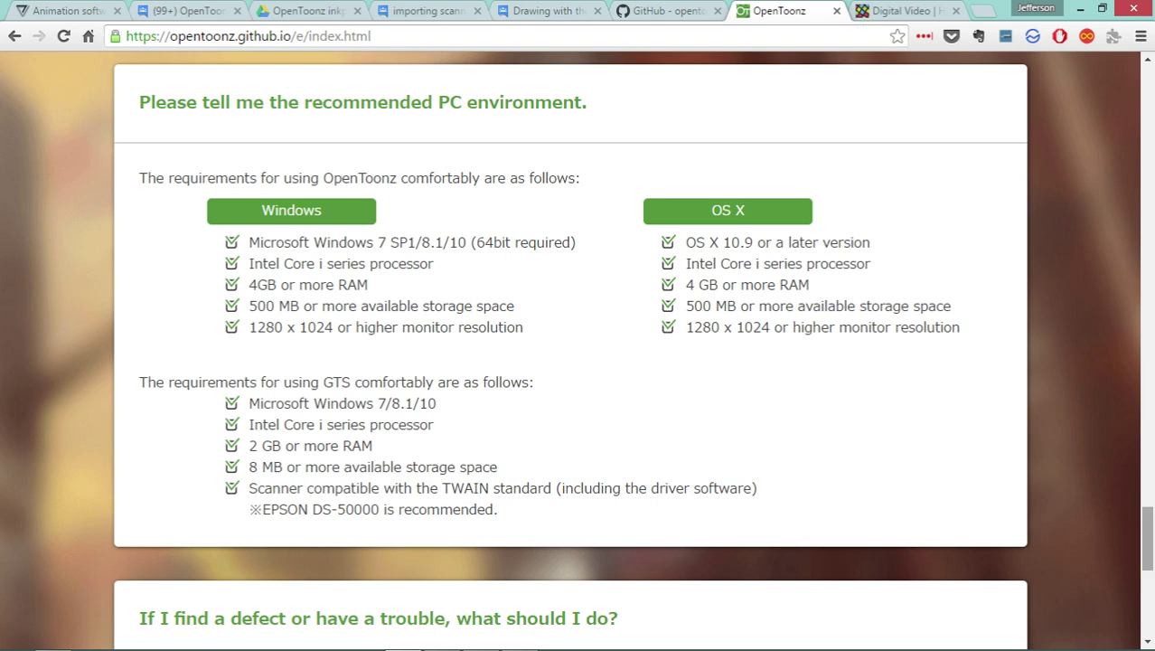
- Go to the download section of the OpenToonz website and open the download page for OpenToonz
drag(1148, 539, 1146, 99)
double_click(292, 218)
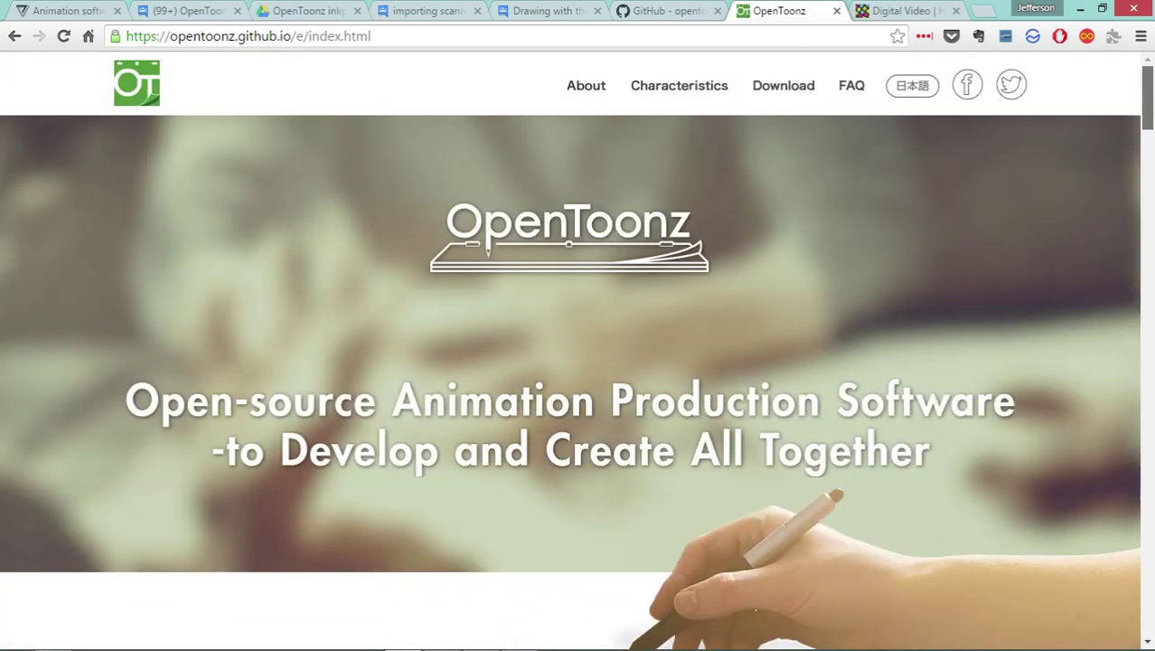
click(783, 85)
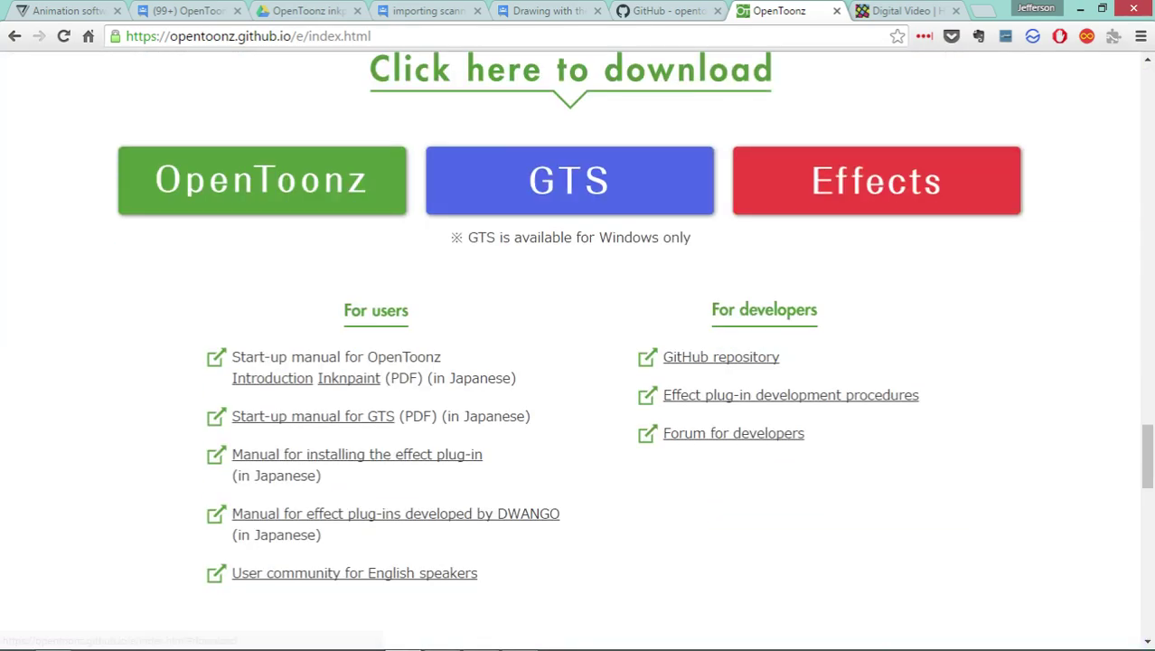
click(262, 181)
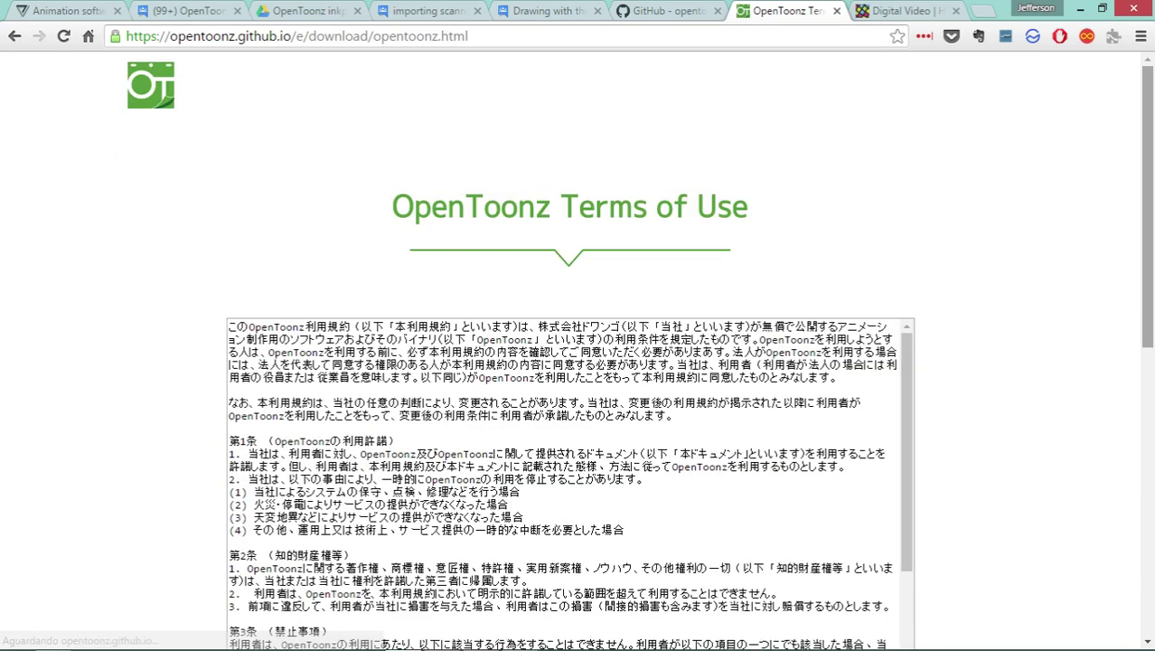
- Look through the OpenToonz Terms of Use and the download options for Windows and OS X
scroll(570, 362, down, 4)
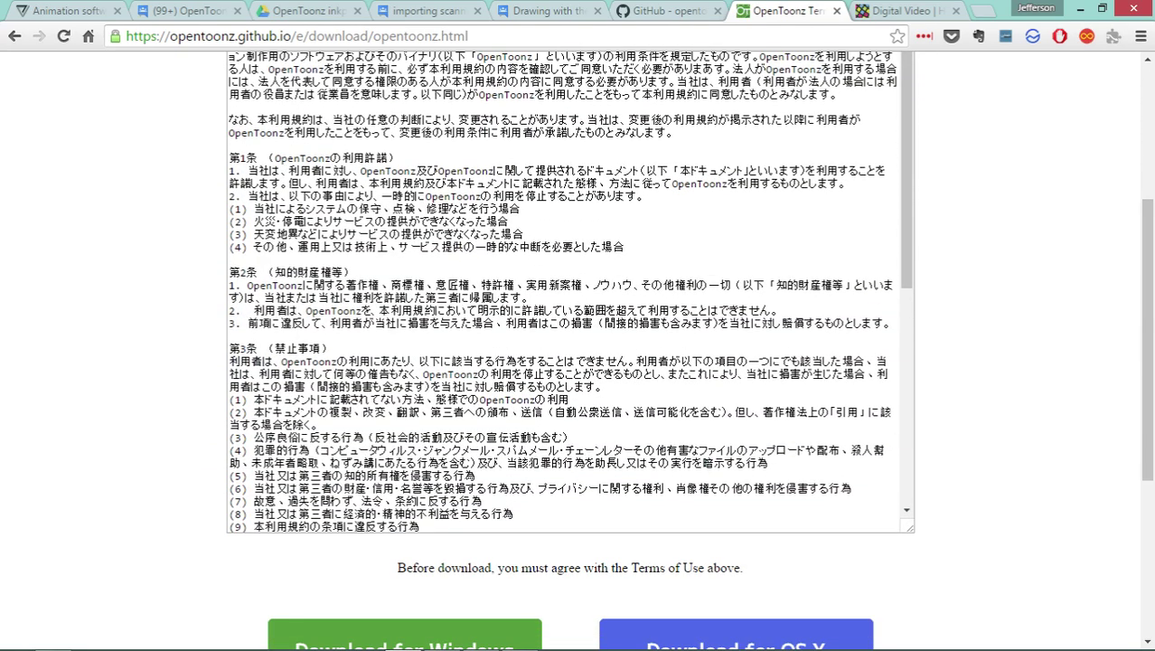
scroll(570, 289, down, 5)
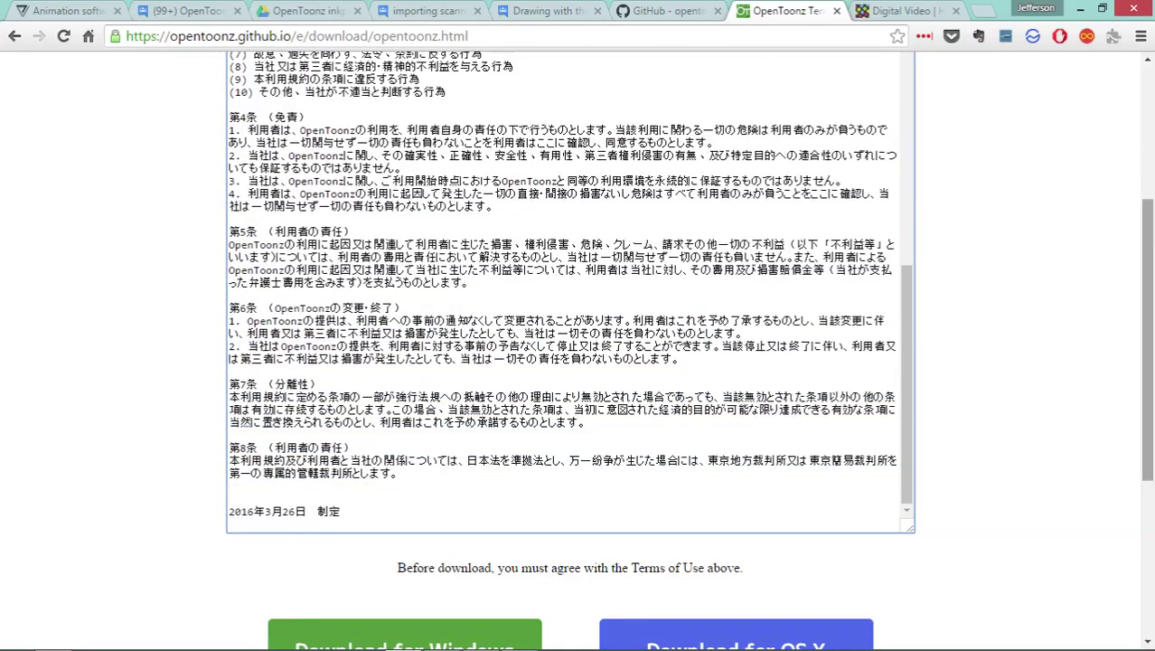
scroll(570, 361, down, 3)
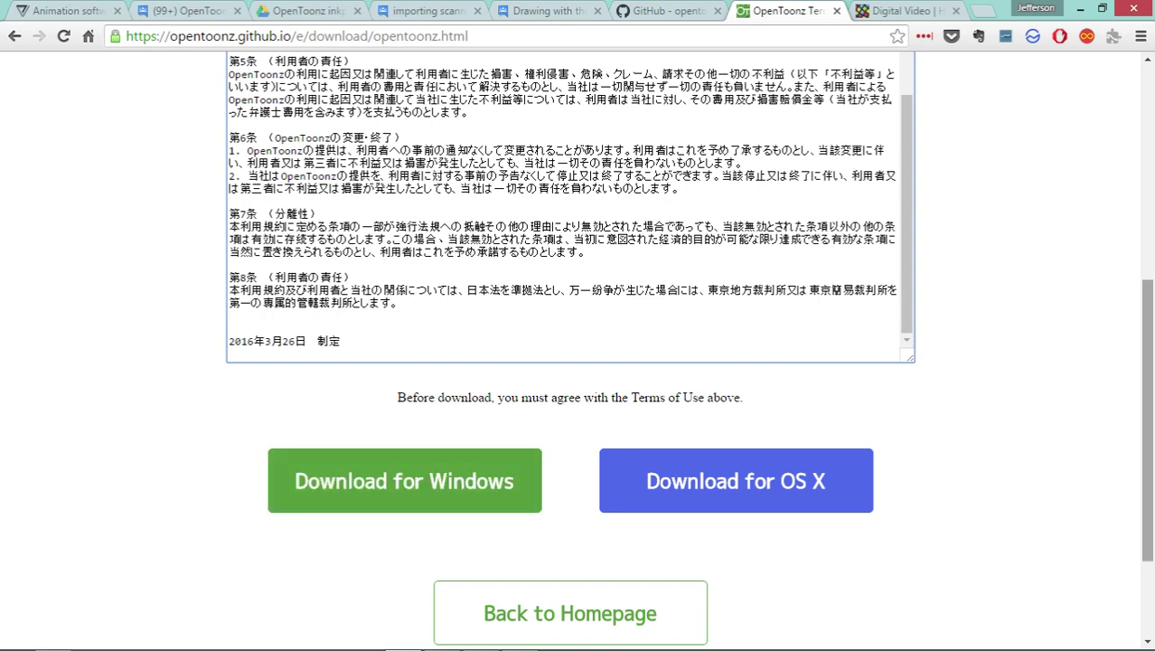
scroll(579, 407, up, 5)
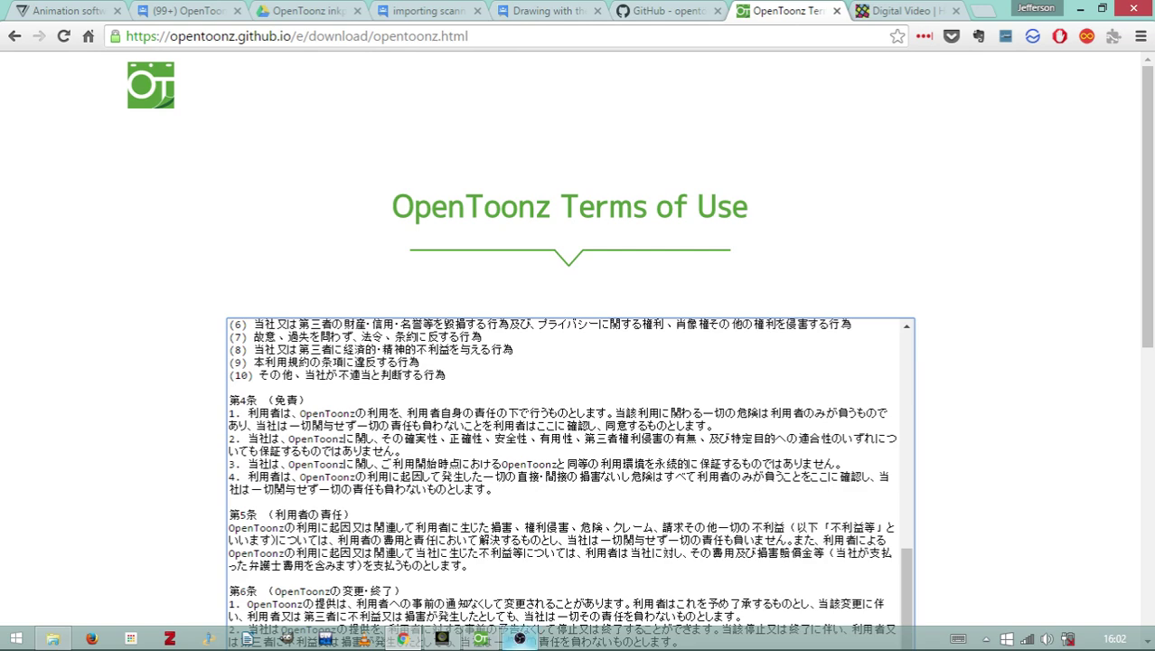
- Switch to OpenToonz, maximize its window, and zoom and pan the viewer to frame the camera area
click(481, 639)
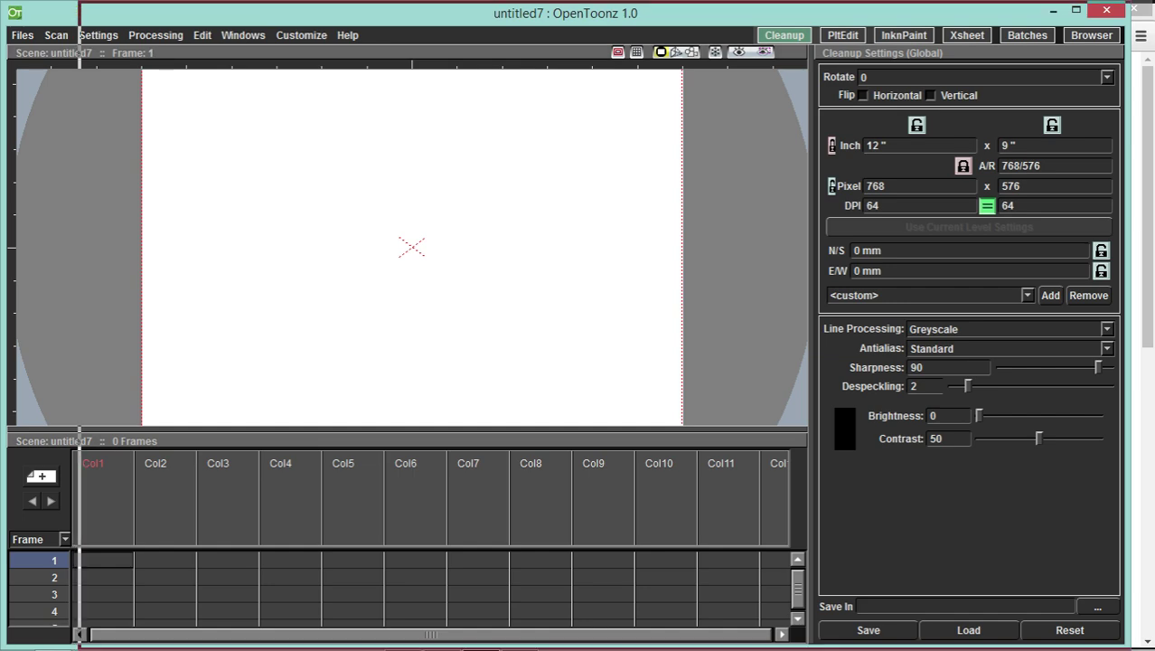
drag(566, 12, 640, 12)
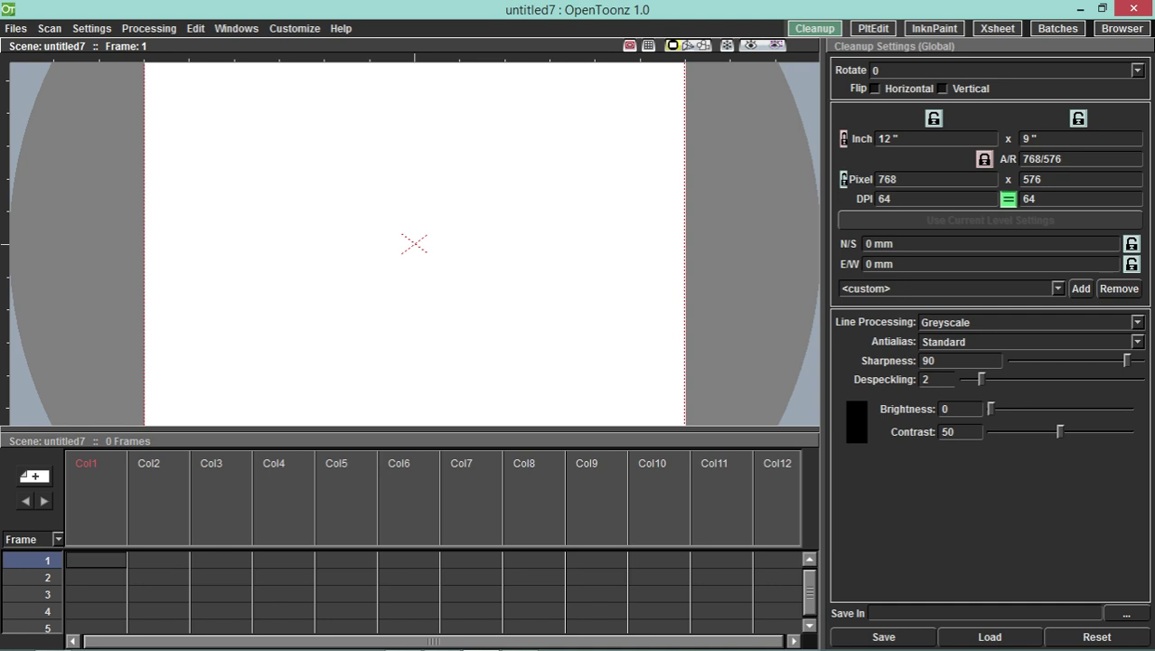
mouse_move(415, 244)
mouse_down()
mouse_move(478, 292)
mouse_move(473, 264)
mouse_move(447, 235)
mouse_move(439, 289)
mouse_move(446, 258)
mouse_move(432, 255)
mouse_up()
scroll(547, 254, up, 2)
scroll(547, 254, down, 4)
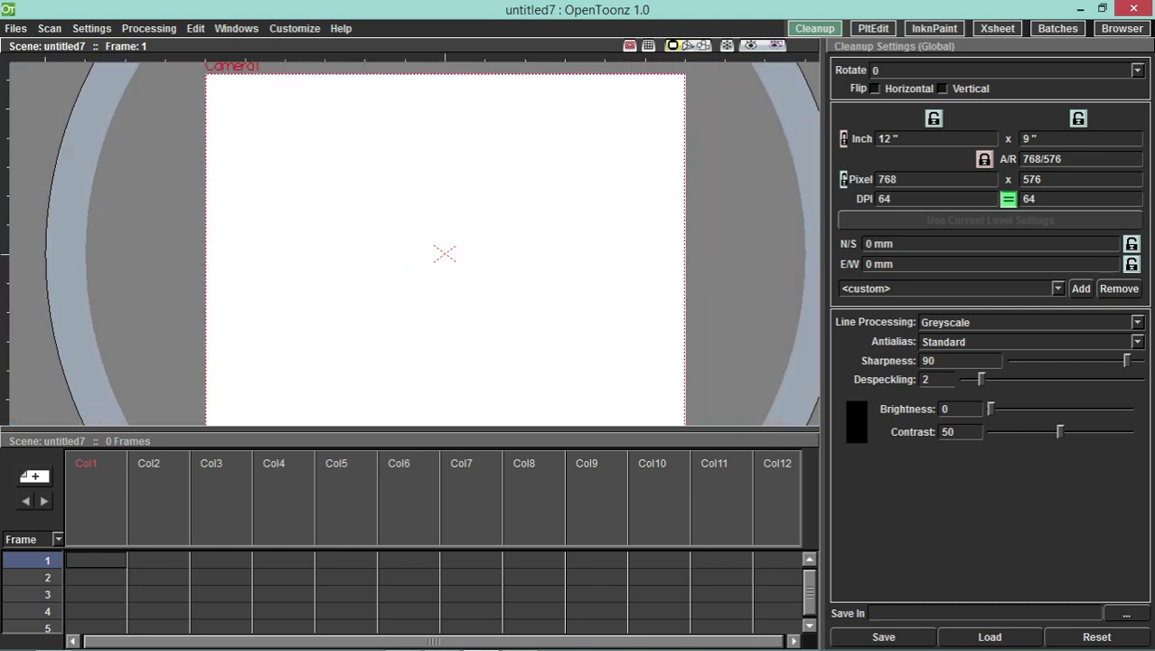
scroll(547, 254, up, 1)
drag(547, 254, 545, 243)
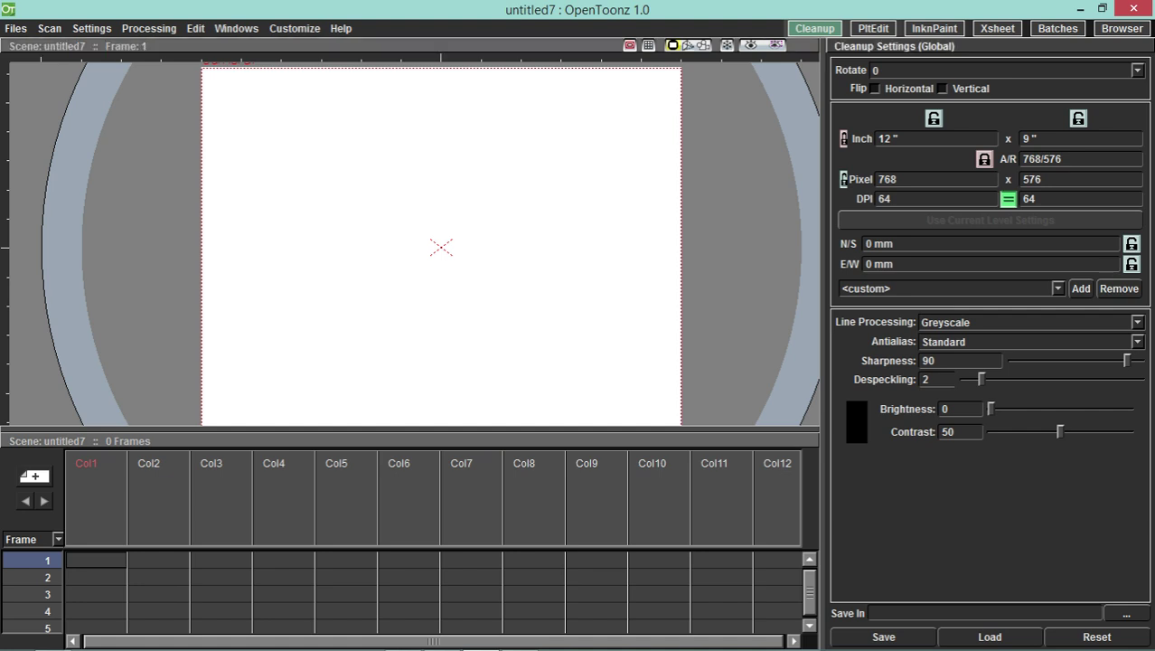
- Look through the PltEdit, InknPaint, Xsheet, Batches and Browser rooms and return to the Cleanup room
click(873, 29)
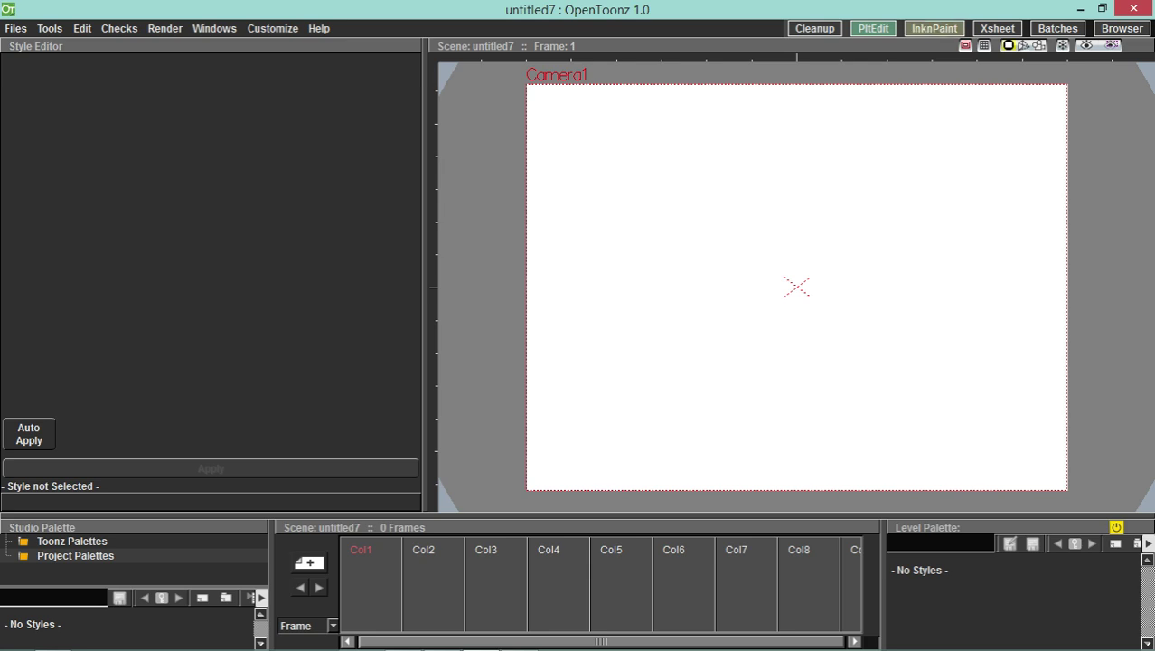
click(934, 29)
click(998, 28)
click(1058, 28)
click(1122, 28)
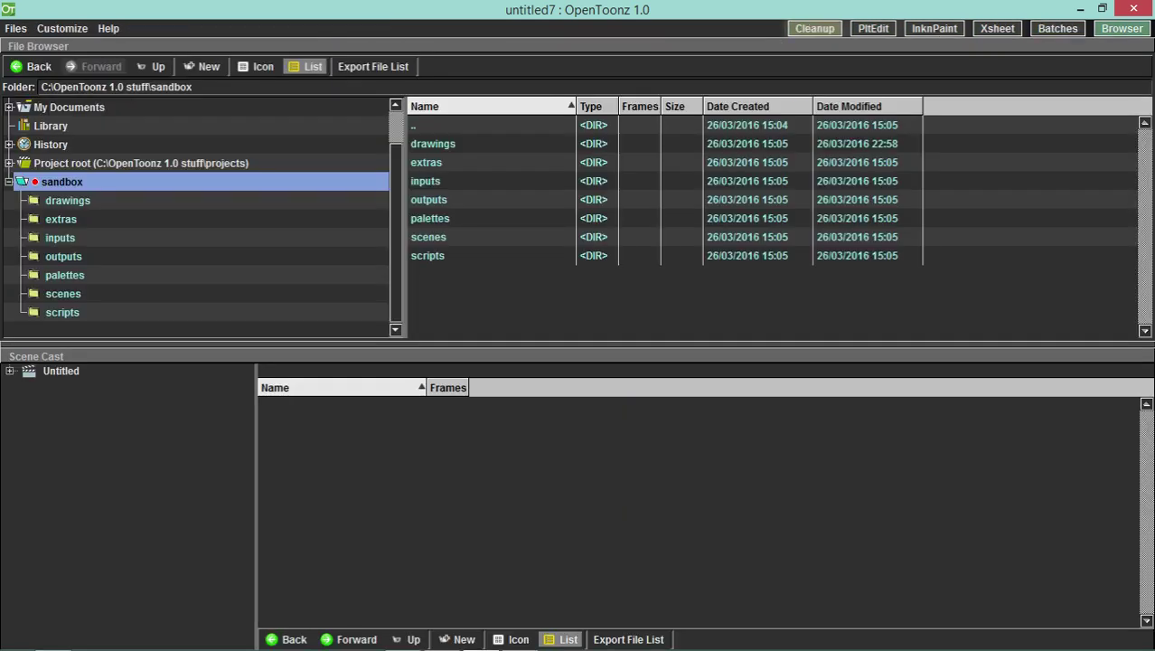
click(815, 28)
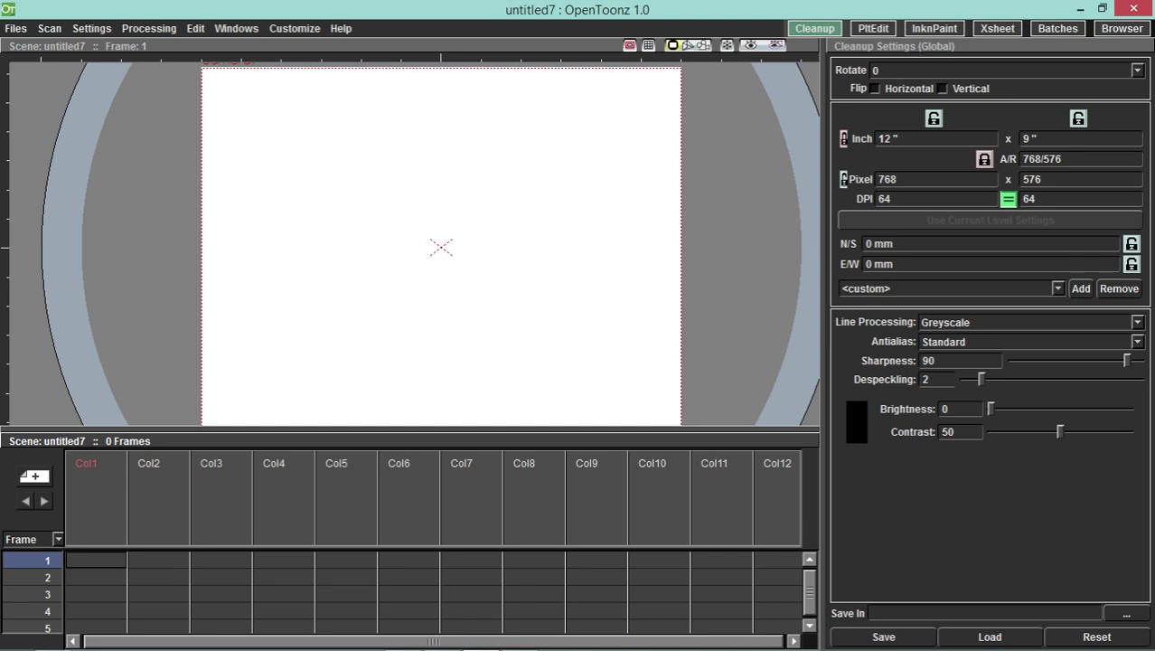
- Select frame 1 of Col1 and enlarge the Xsheet panel upward so more frame rows fit
click(96, 577)
click(96, 561)
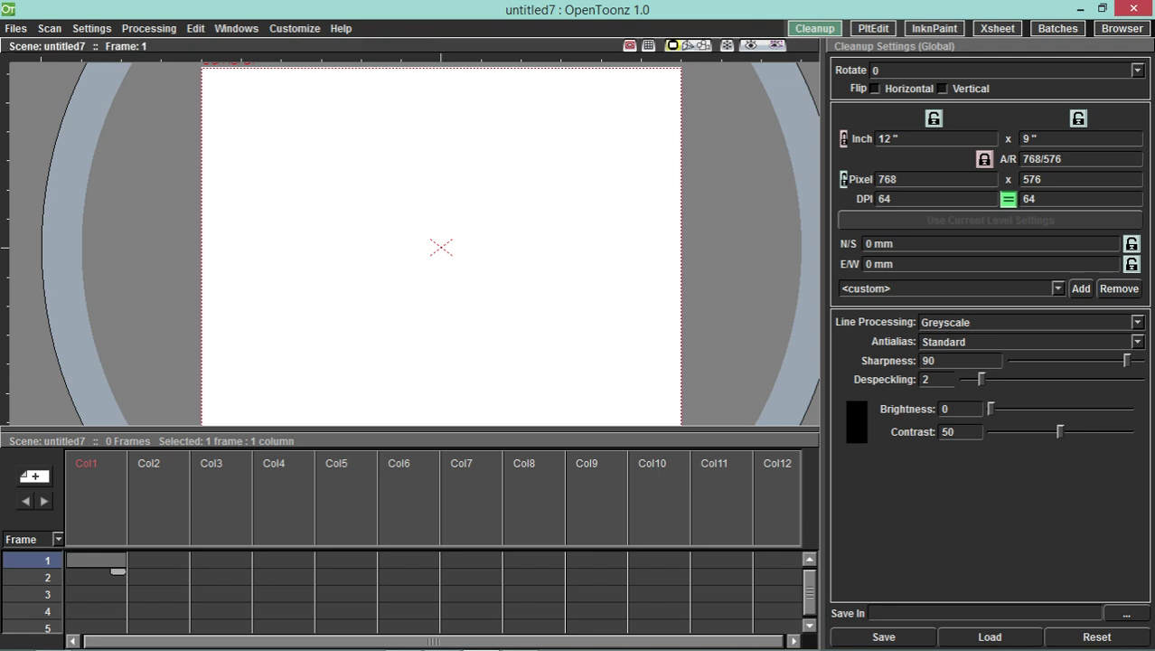
drag(441, 248, 454, 244)
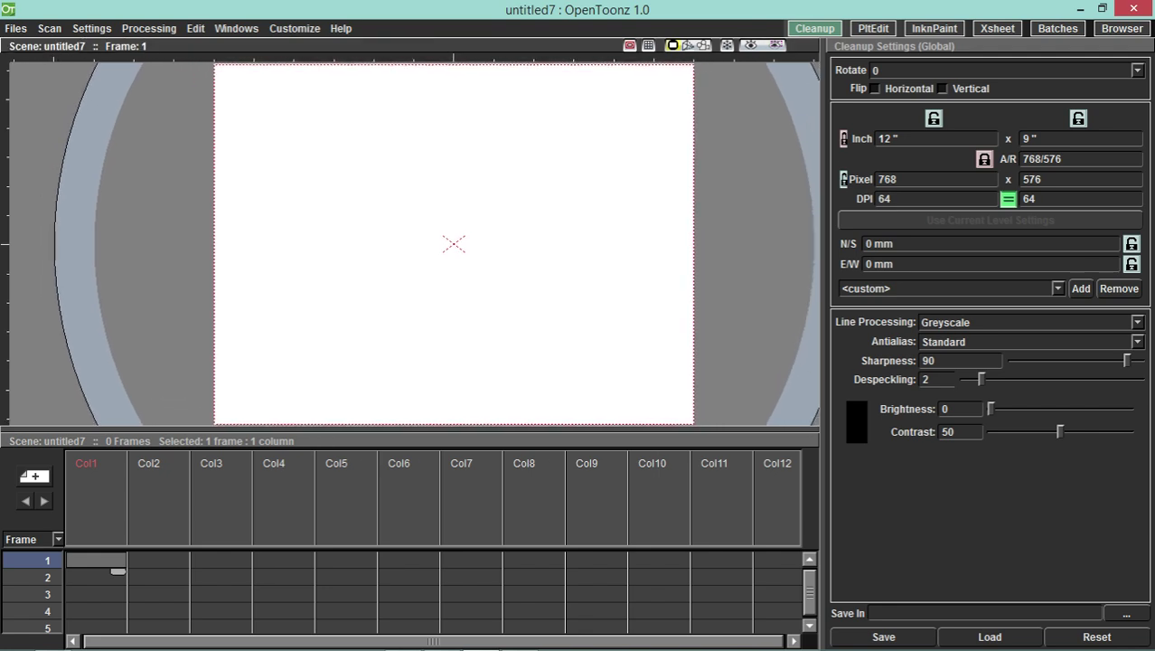
mouse_move(454, 244)
mouse_down()
mouse_move(487, 279)
mouse_move(466, 234)
mouse_up()
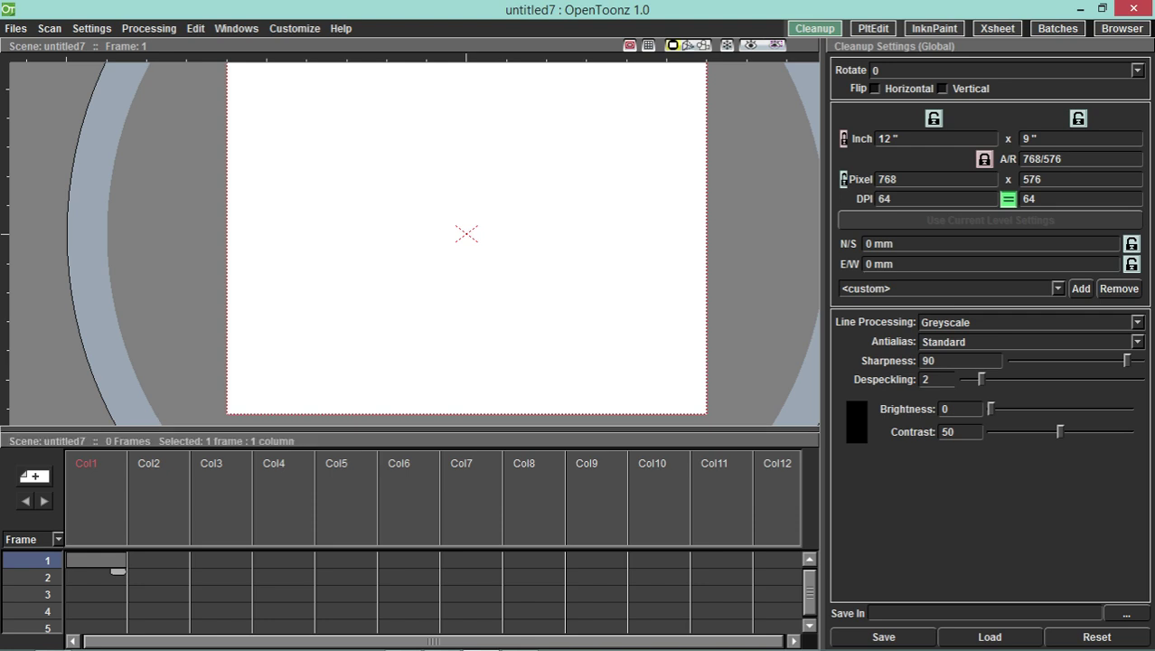
drag(453, 429, 452, 227)
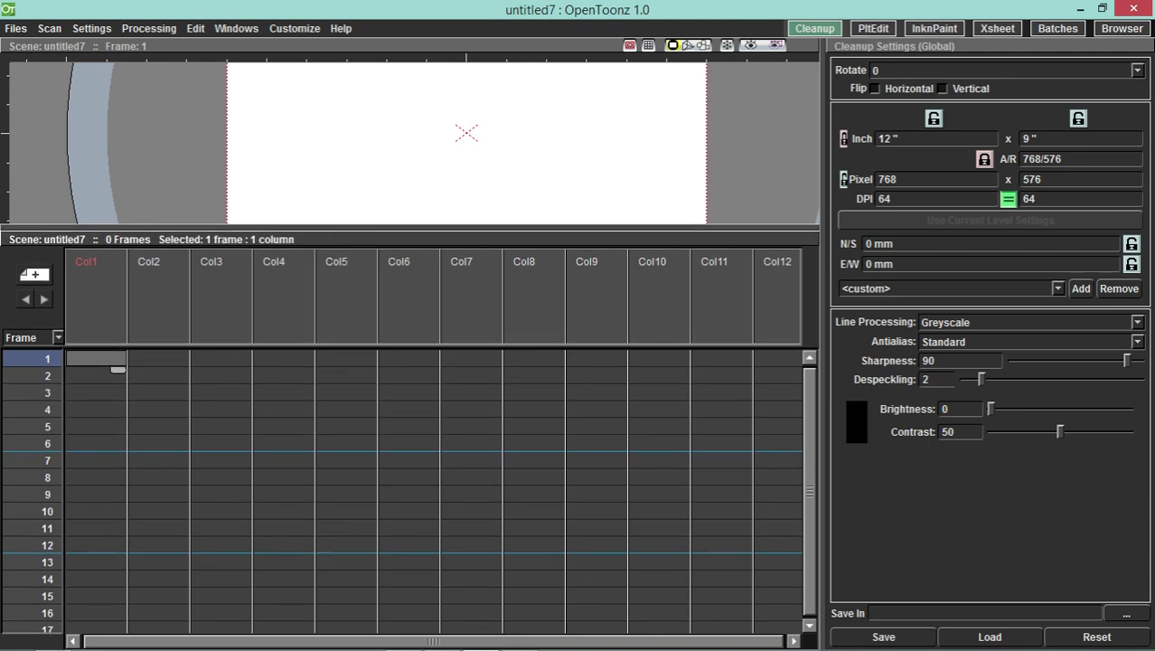
- Try selecting the columns Col1 to Col4 in the Xsheet and select frames 1 to 15 of Col1
click(158, 299)
click(221, 298)
click(283, 298)
click(96, 299)
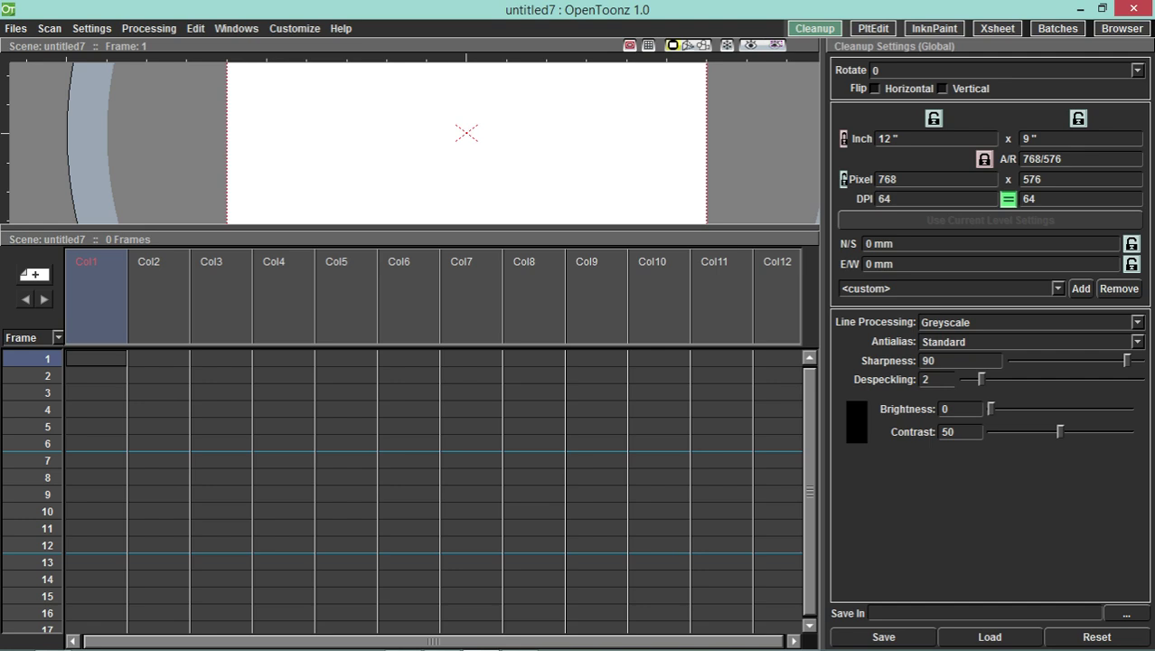
mouse_move(95, 375)
mouse_down()
mouse_move(732, 375)
mouse_move(94, 376)
mouse_up()
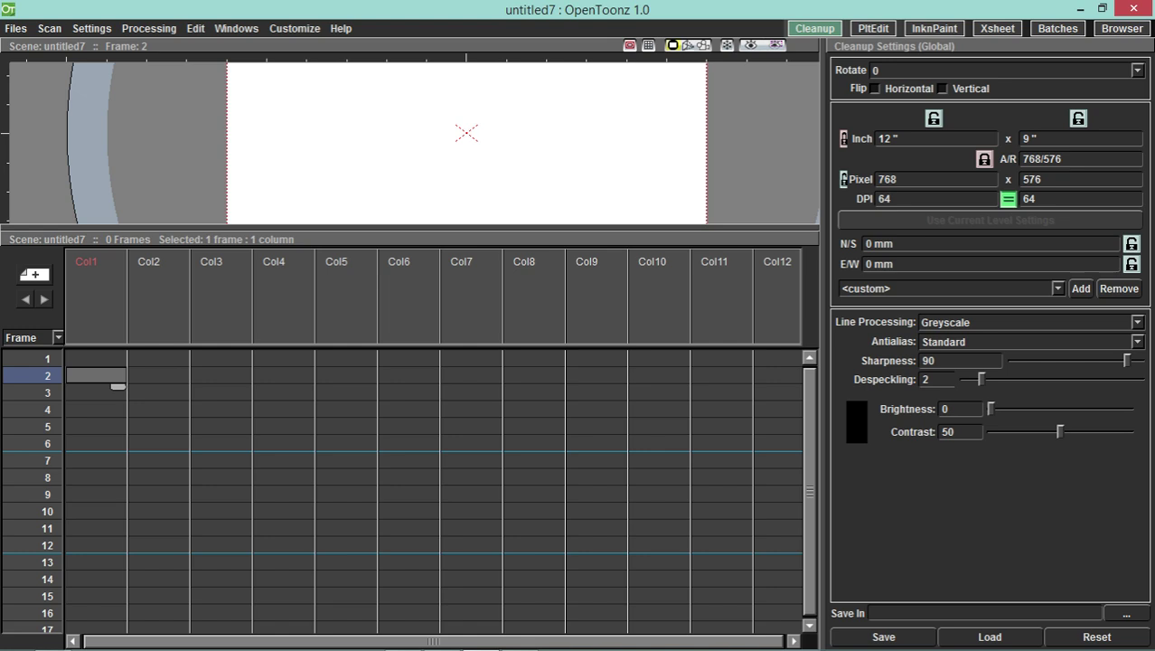
drag(96, 358, 94, 596)
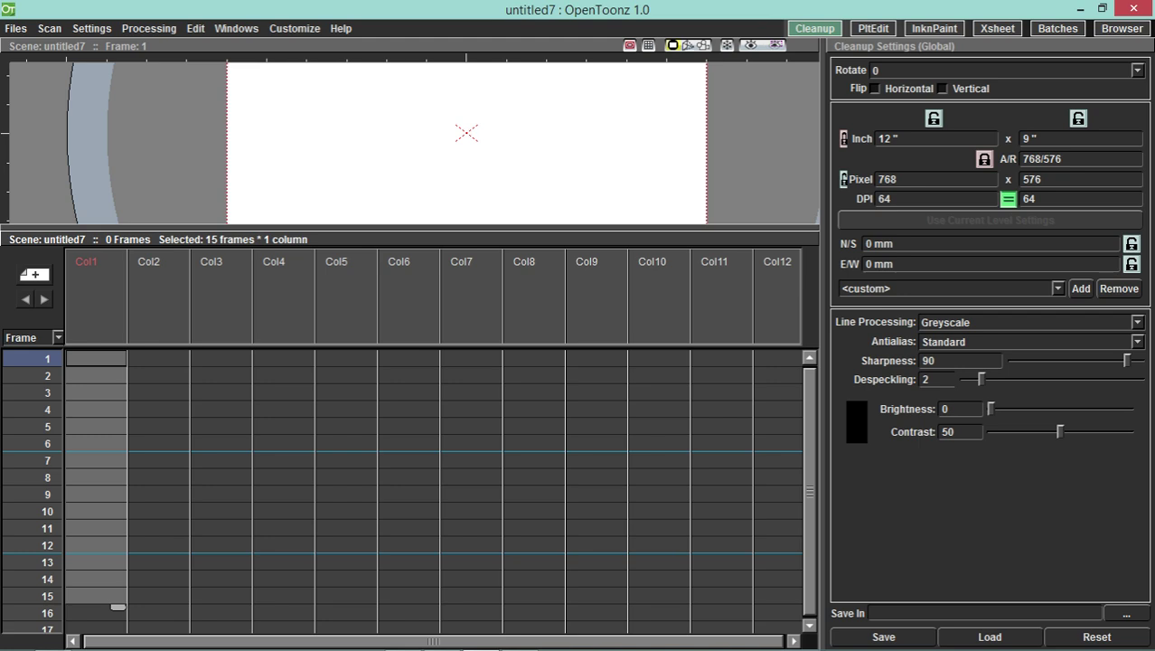
- Undock the Xsheet and place it over the viewer's left edge as a narrow, full-height floating panel showing Col1
drag(506, 239, 337, 253)
drag(196, 252, 481, 214)
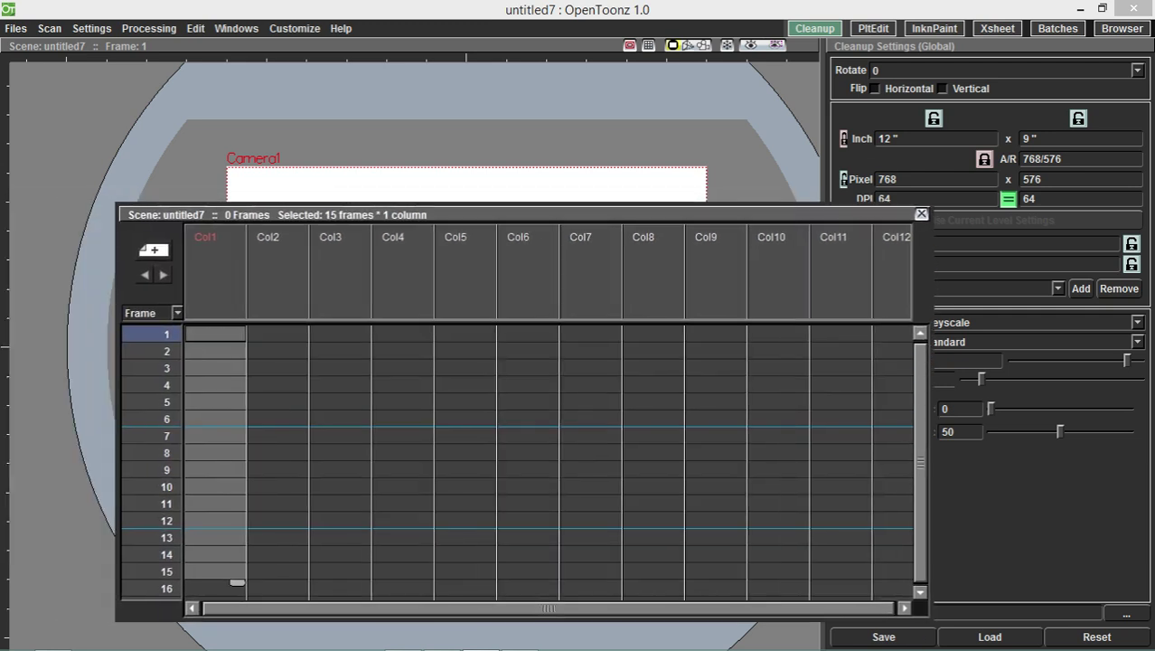
drag(117, 406, 678, 407)
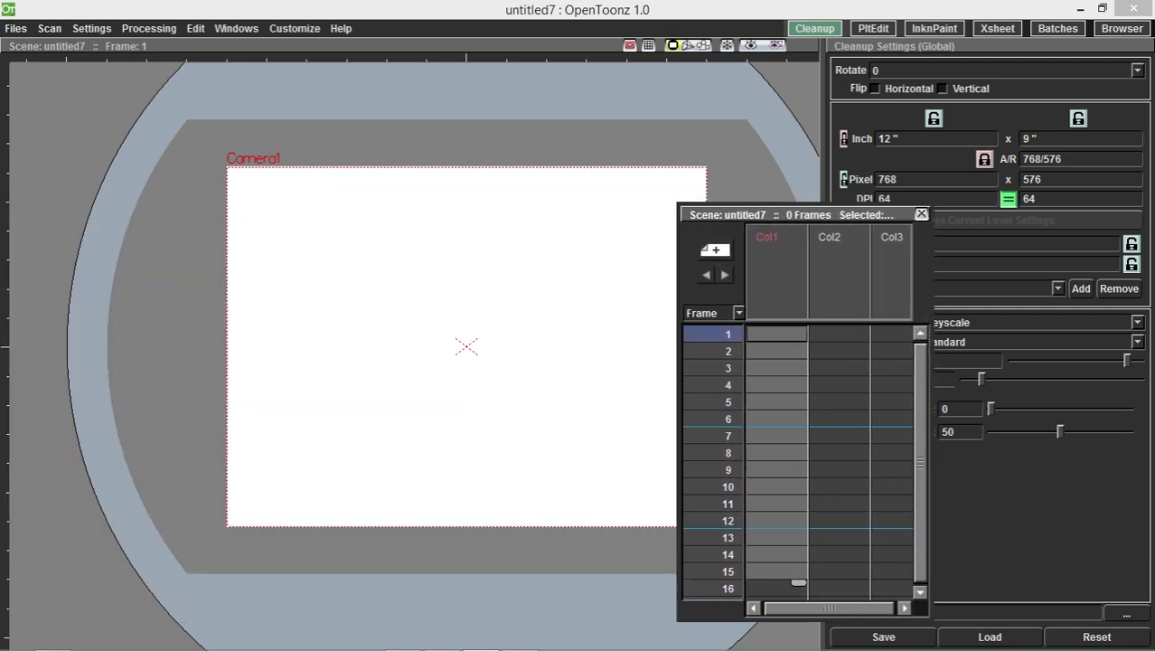
drag(845, 215, 125, 71)
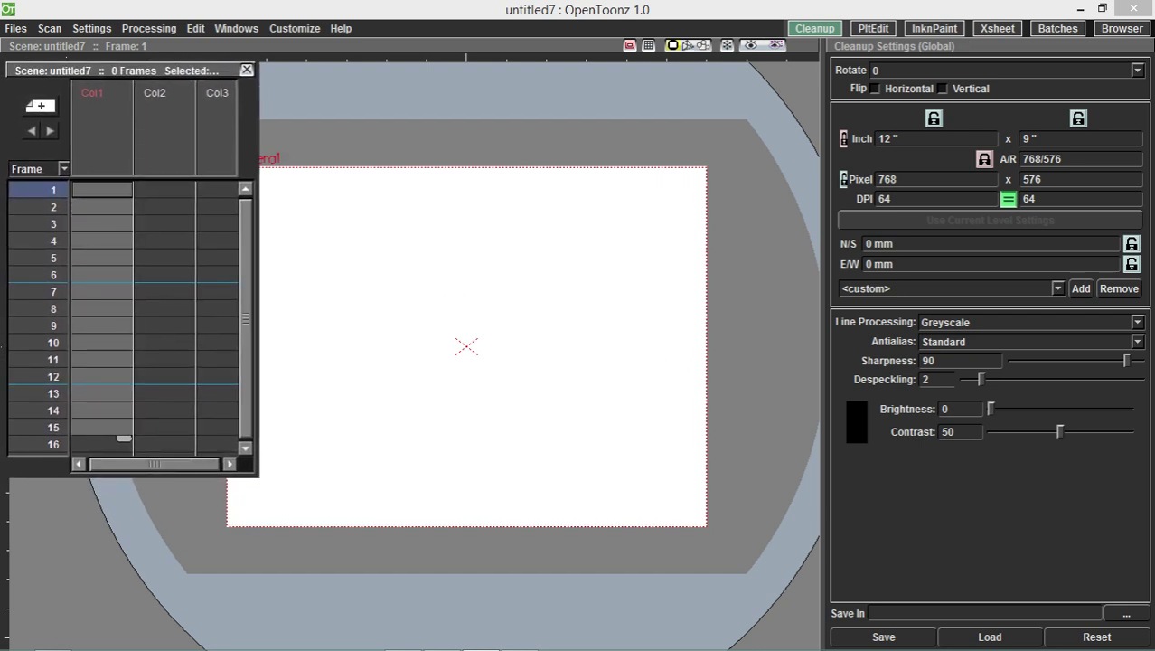
drag(260, 298, 173, 298)
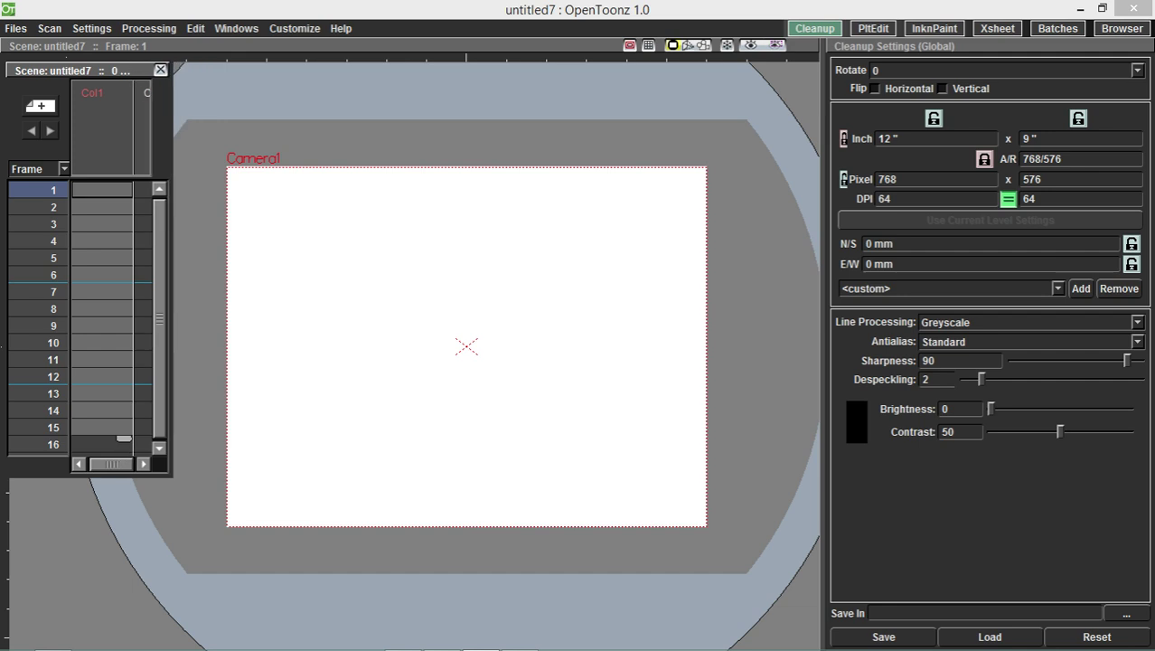
drag(91, 474, 90, 646)
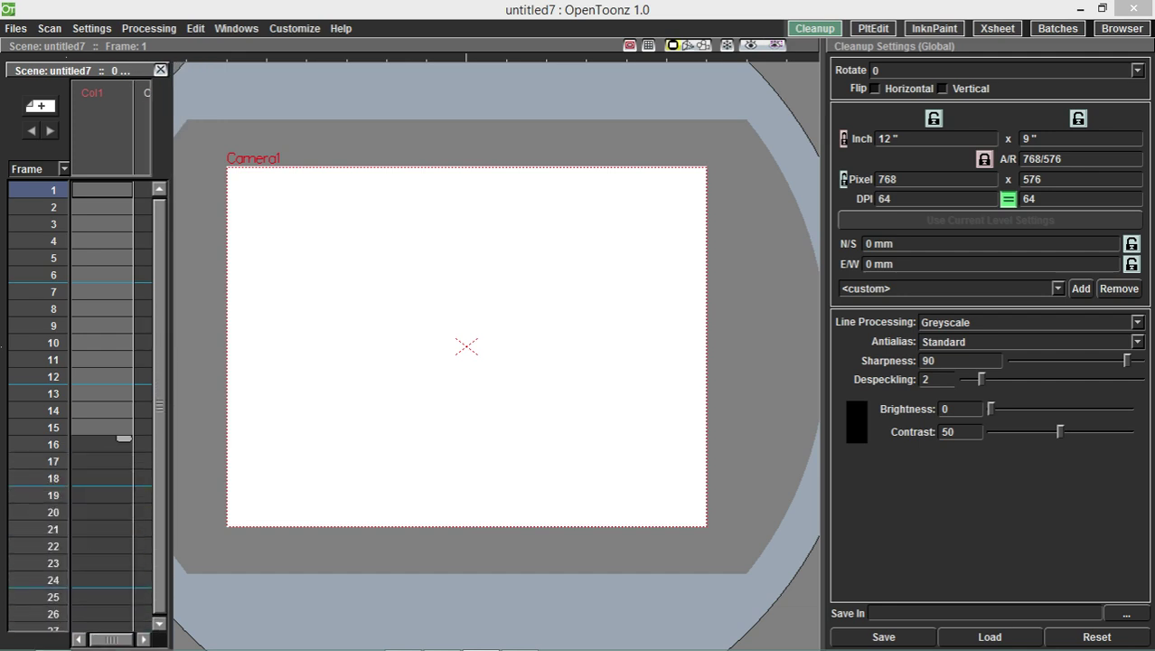
mouse_move(105, 71)
mouse_down()
mouse_move(2, 164)
mouse_move(81, 159)
mouse_move(93, 142)
mouse_move(86, 70)
mouse_up()
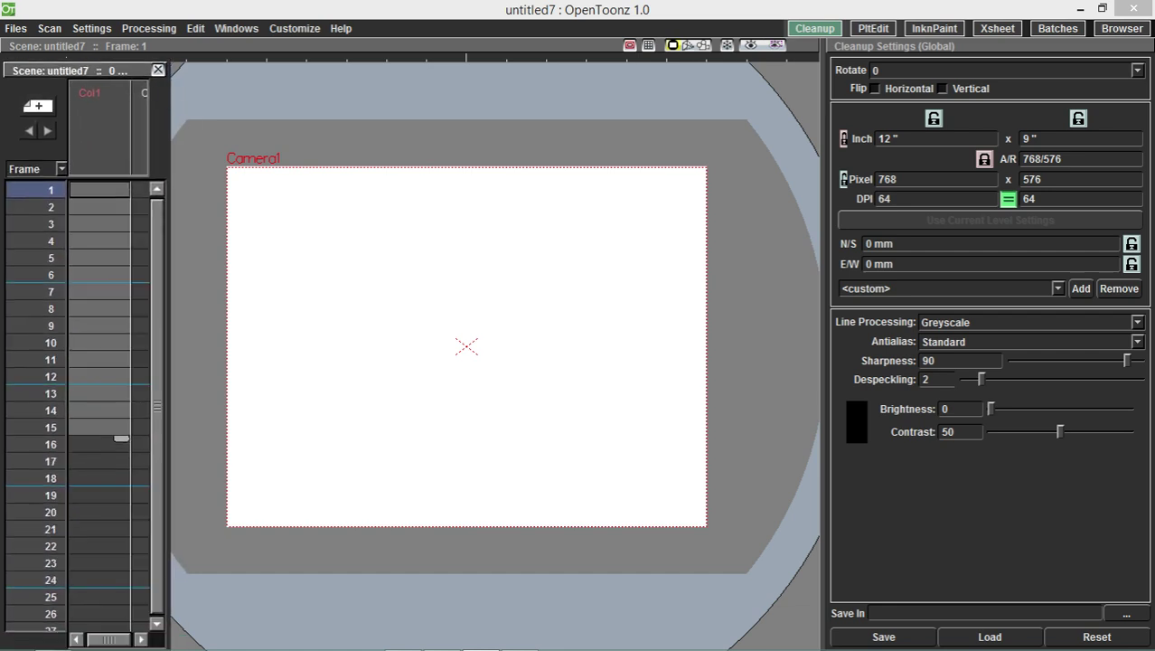
- Step down and back up through the frames of Col1 in the Xsheet, ending at frame 1
click(100, 207)
key(Up)
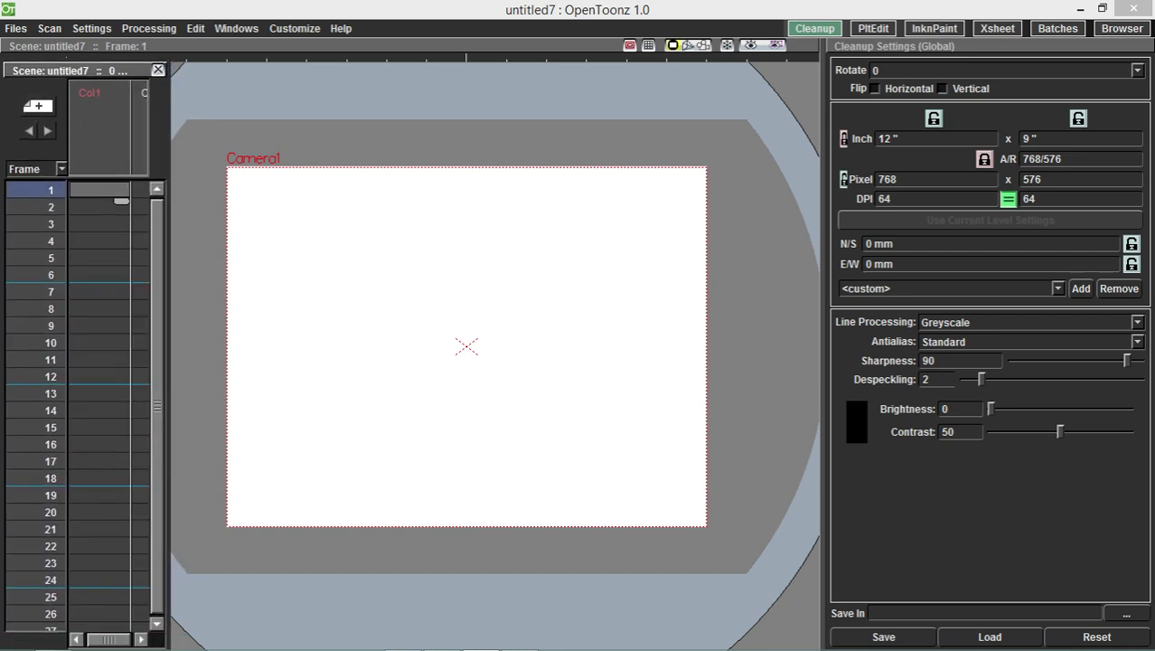
key(Down)
key(Down)
key(Down)
key(Down)
key(Down)
key(Down)
key(Down)
key(Up)
key(Up)
key(Up)
key(Up)
key(Up)
key(Up)
key(Up)
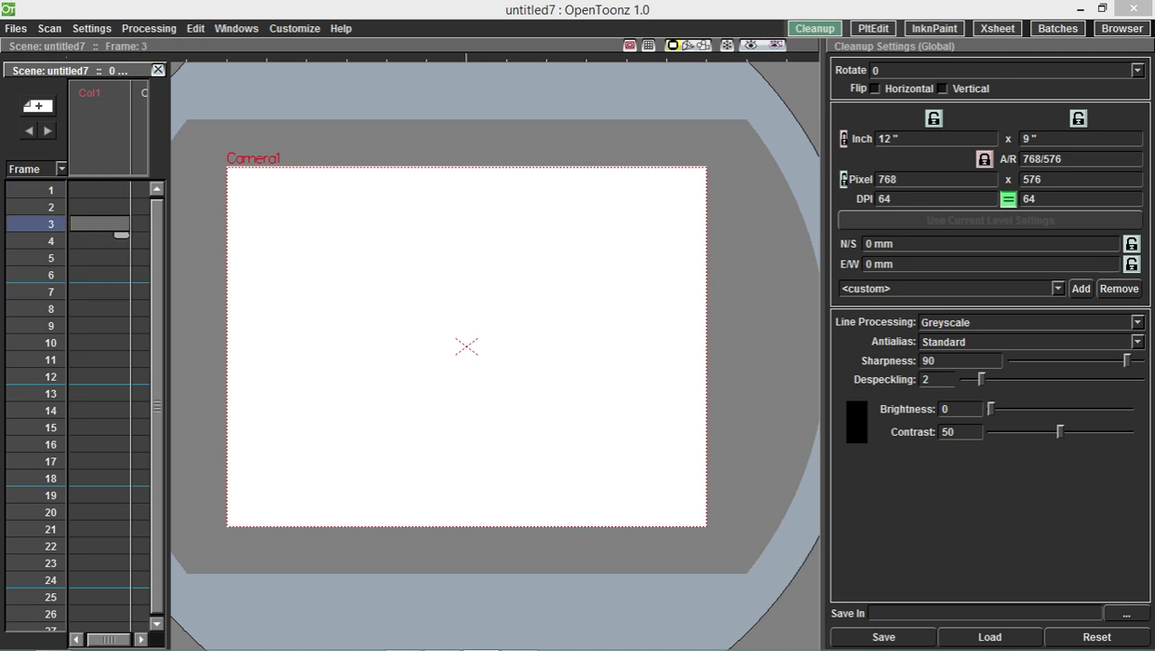
key(Down)
key(Down)
key(Down)
key(Down)
key(Down)
key(Down)
key(Down)
key(Down)
key(Down)
key(Down)
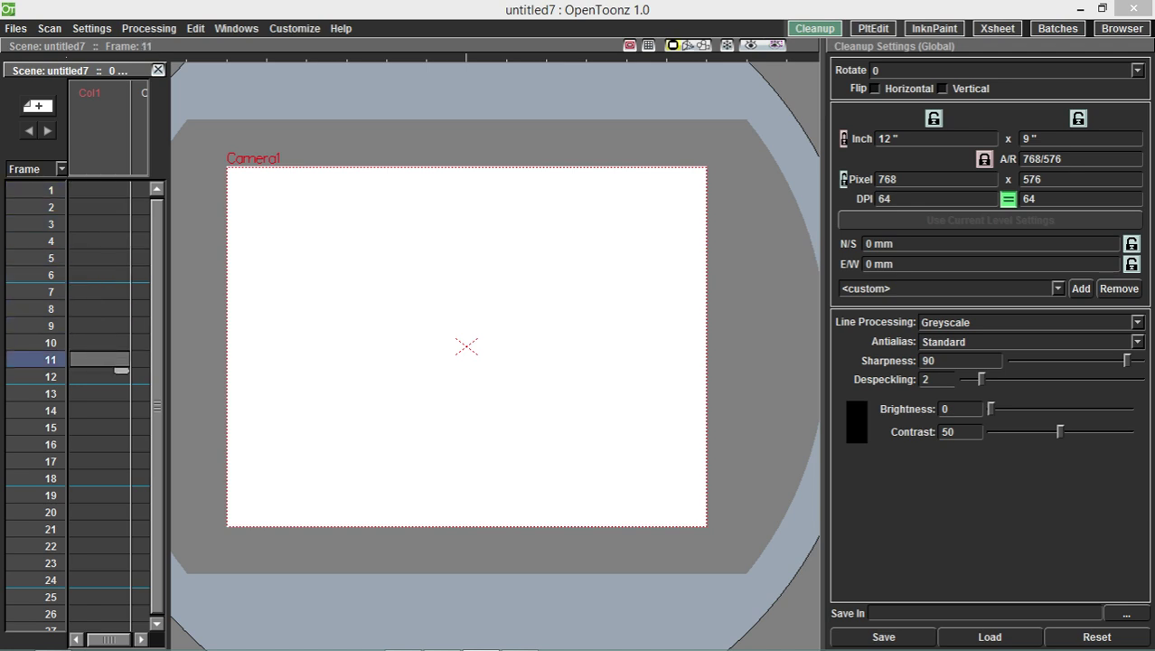
key(Up)
key(Up)
key(Up)
key(Up)
key(Up)
key(Up)
key(Up)
key(Up)
key(Up)
key(Up)
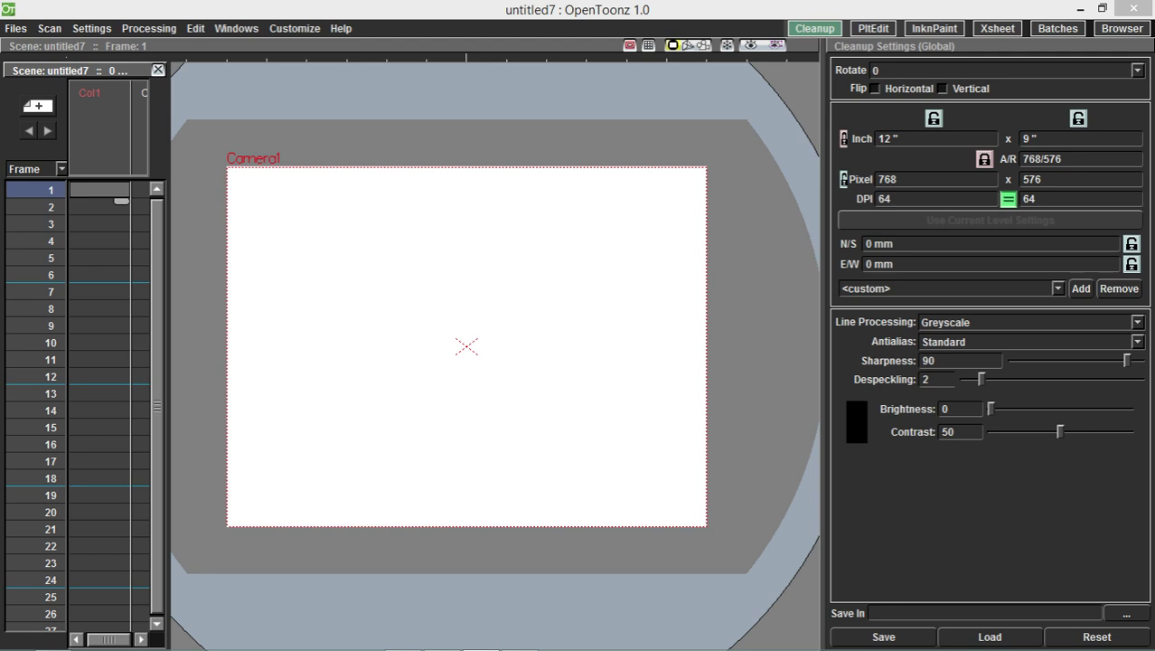
- Show the Toolbar and the Tool Options Bar in the Cleanup room's viewer
right_click(548, 58)
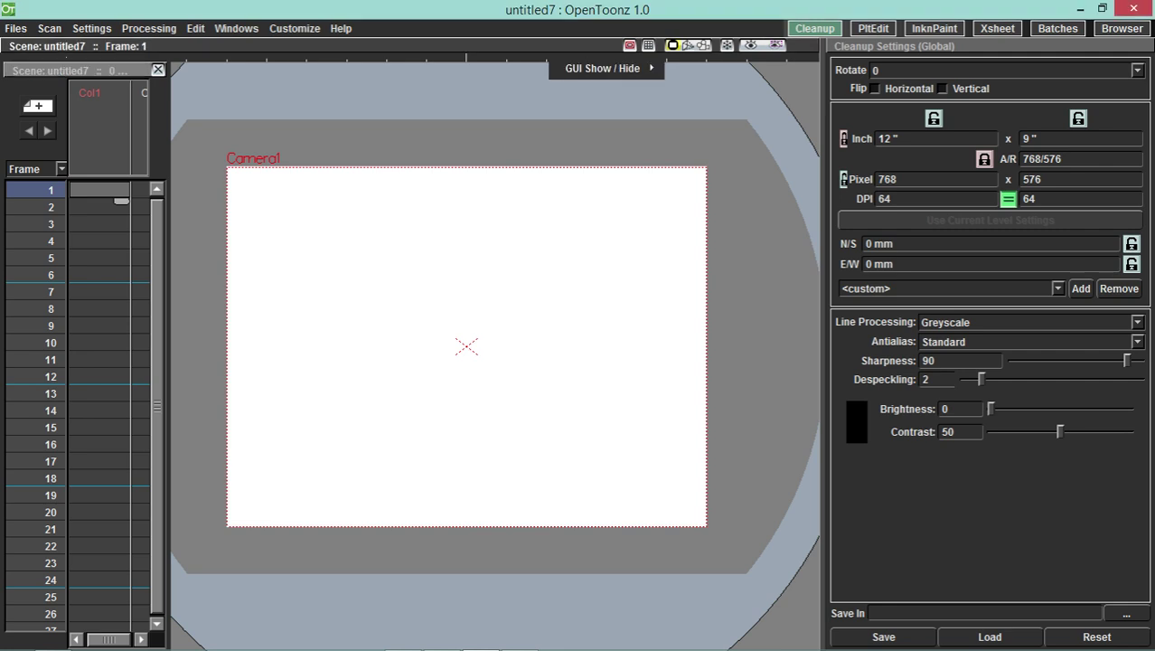
mouse_move(602, 68)
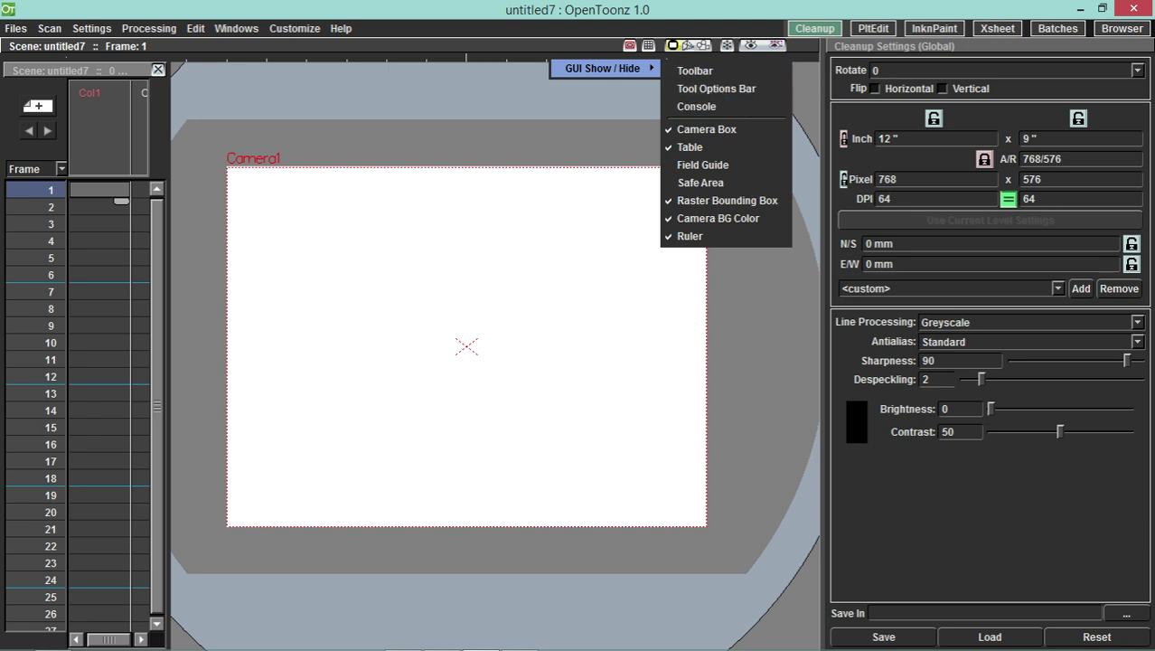
click(695, 70)
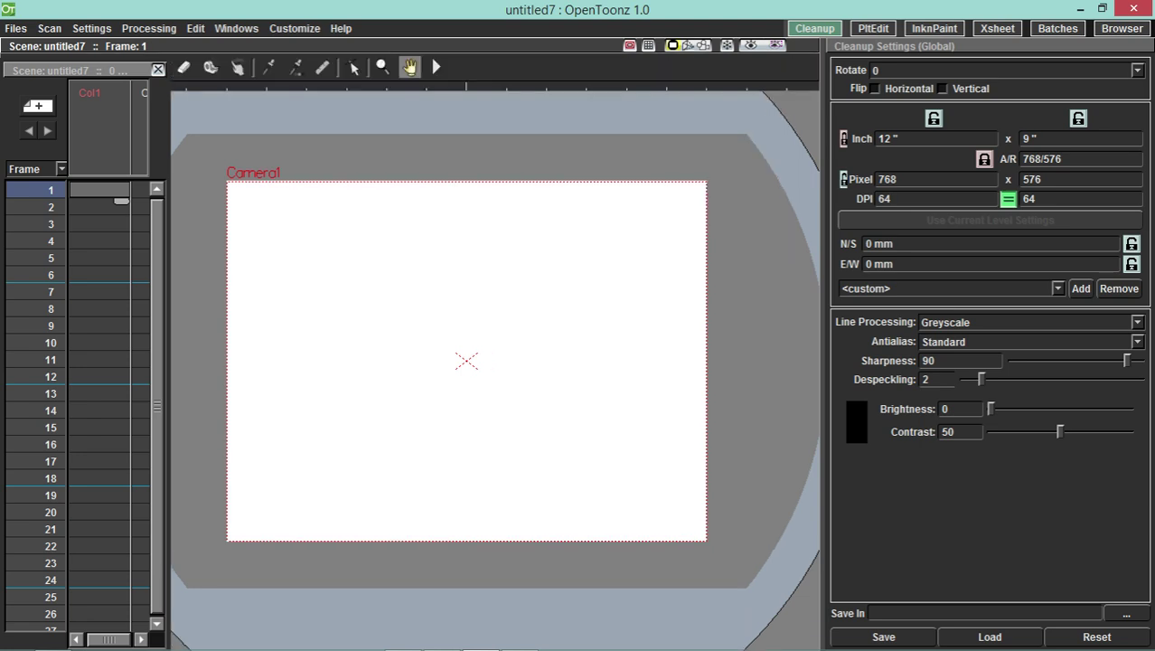
right_click(629, 95)
mouse_move(680, 102)
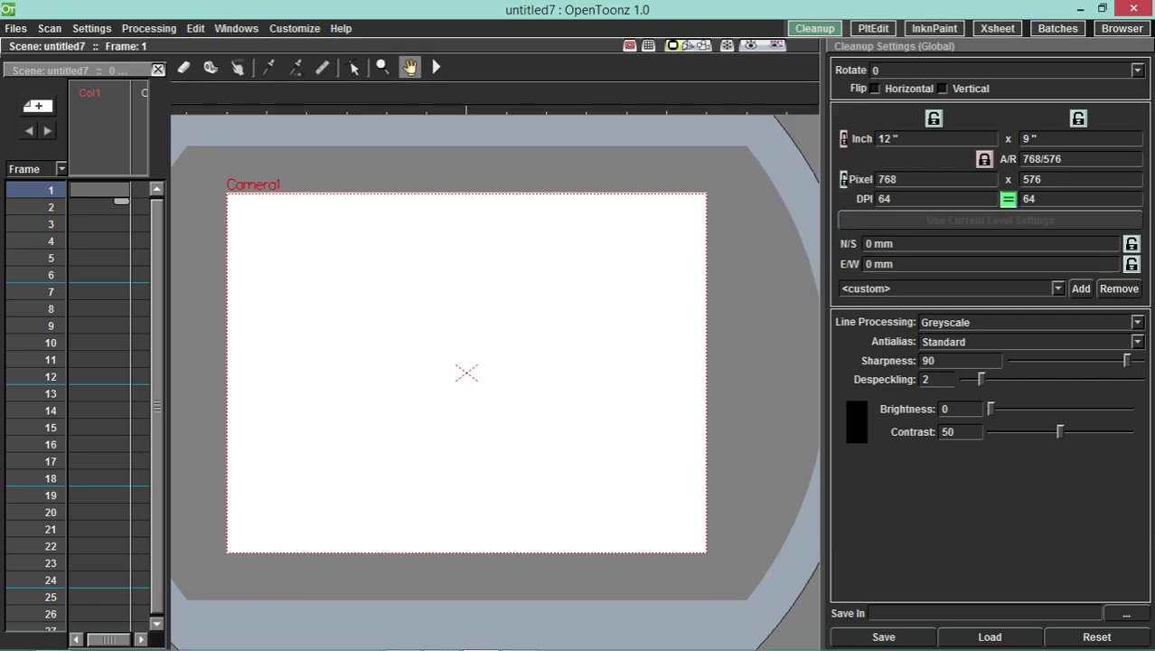
- Move the floating Xsheet clear of the tools and look through the Selection, Brush, Geometric and Fill tools, including the Fill modes
drag(82, 71, 78, 176)
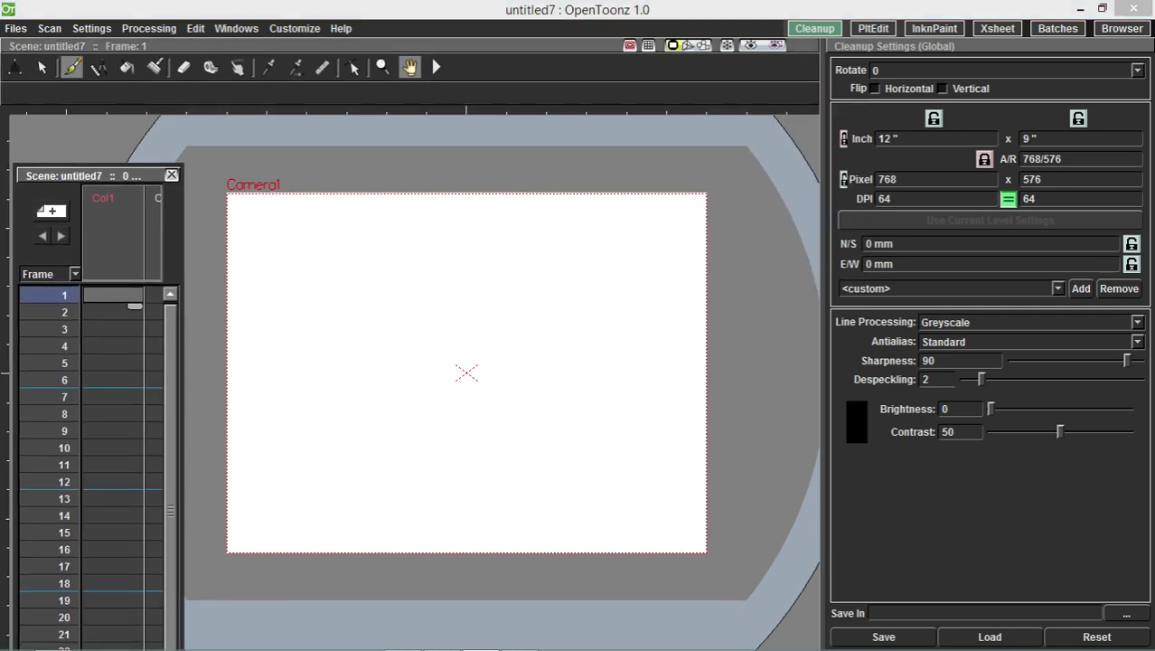
click(42, 67)
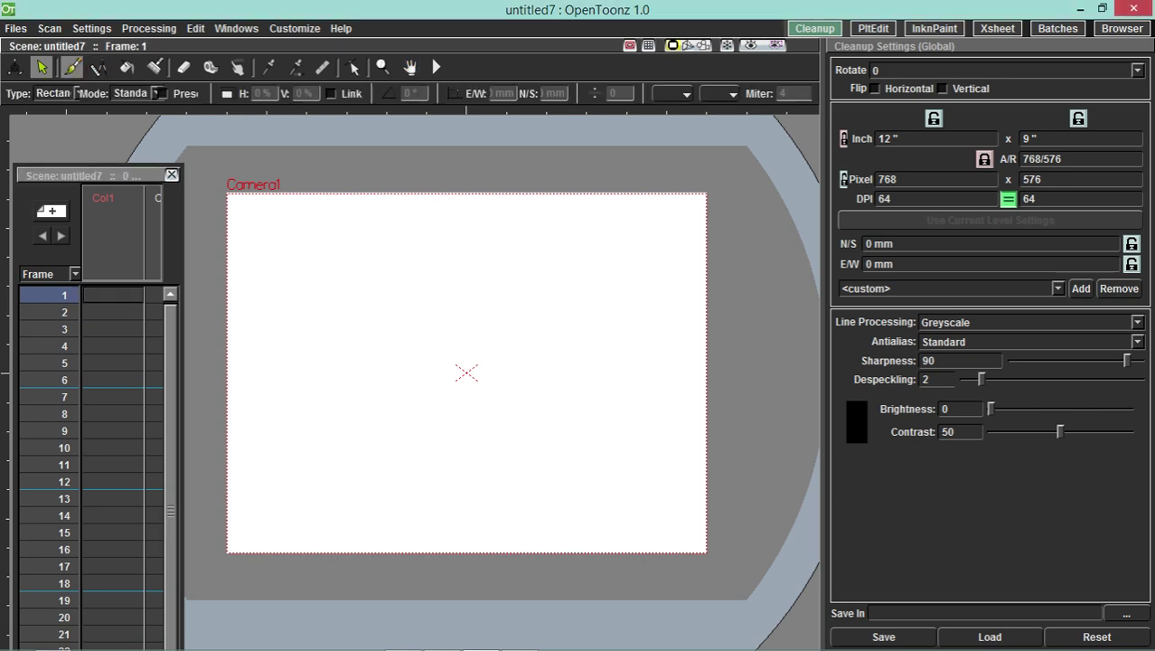
click(71, 66)
click(98, 67)
click(127, 67)
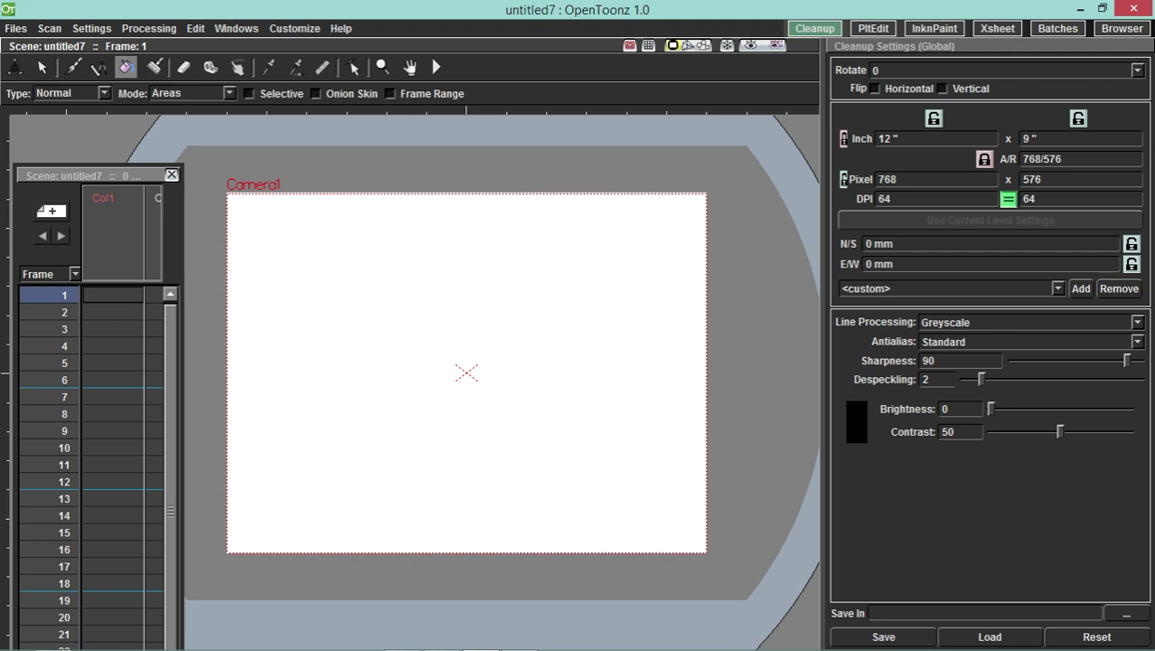
click(230, 93)
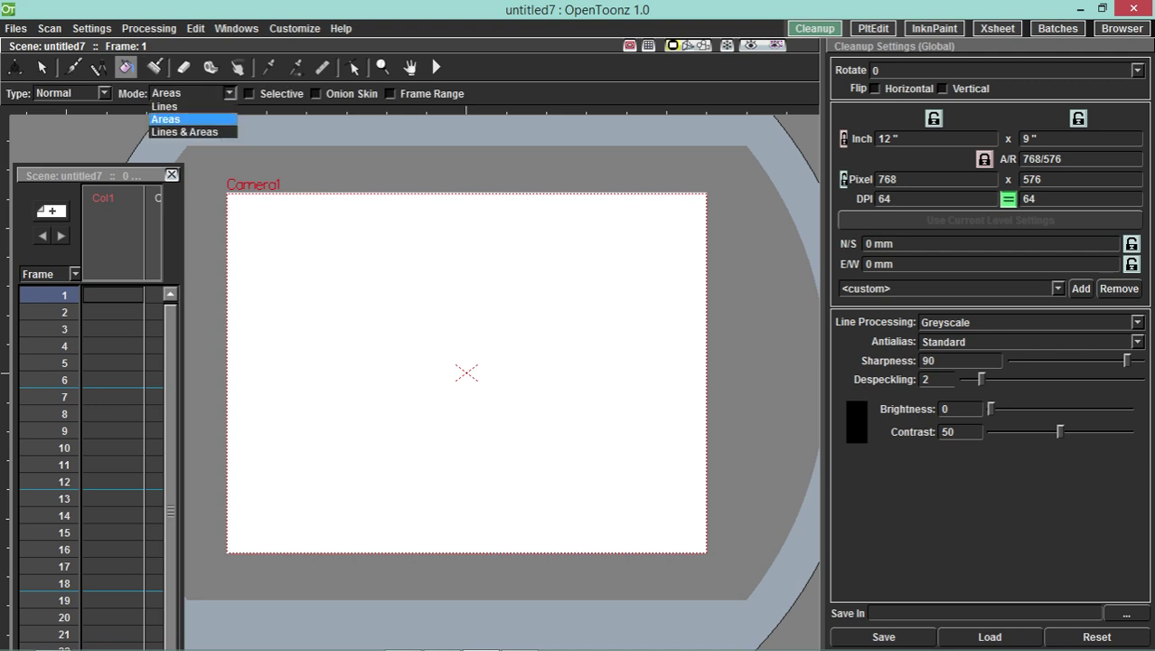
click(172, 118)
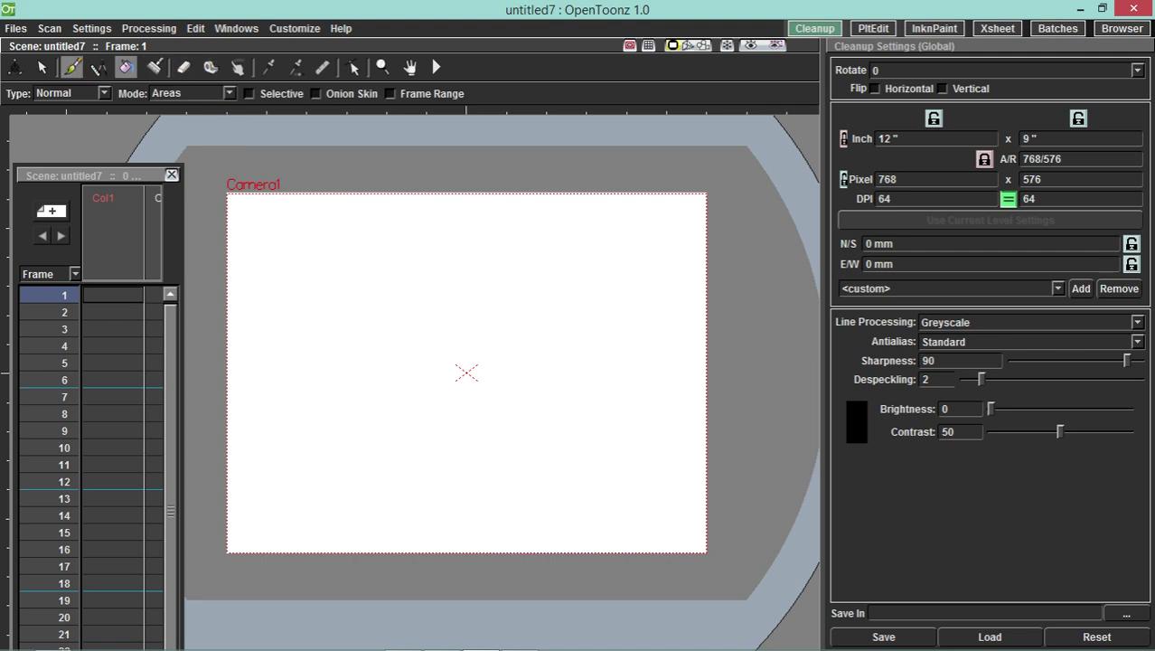
- Activate the Brush tool and place the floating Xsheet directly beneath the Tool Options Bar at the viewer's left edge
click(72, 67)
drag(132, 176, 132, 135)
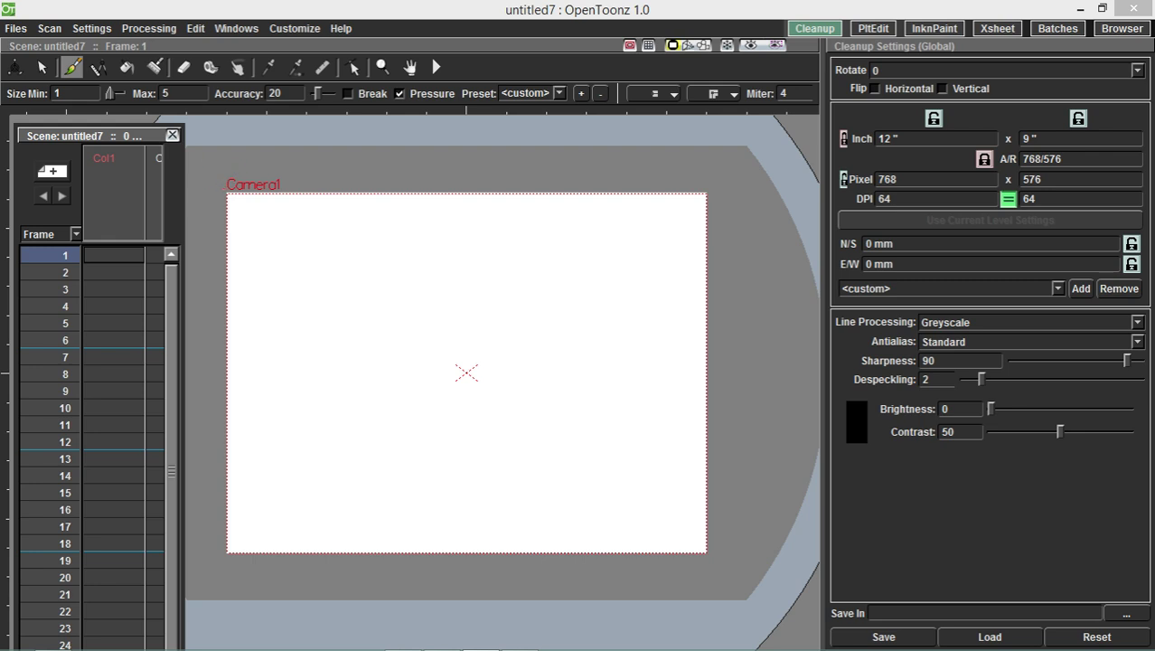
drag(83, 136, 72, 116)
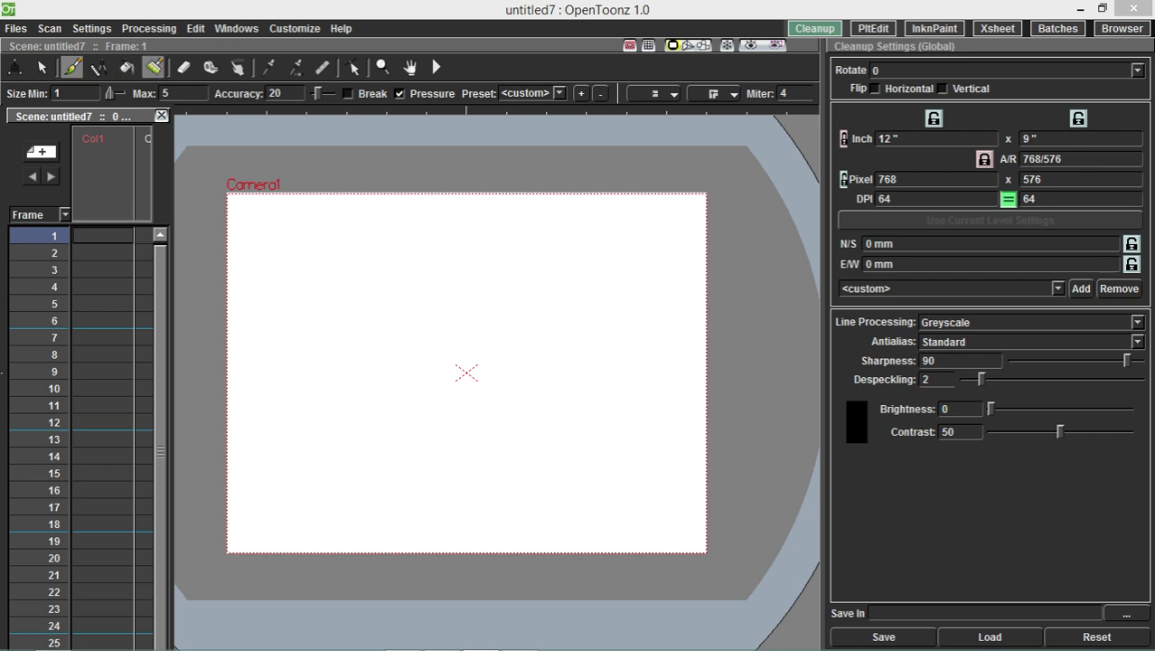
- Draw a long winding freehand line with the Brush tool on frame 1 of Col1, filling most of the camera area
click(154, 67)
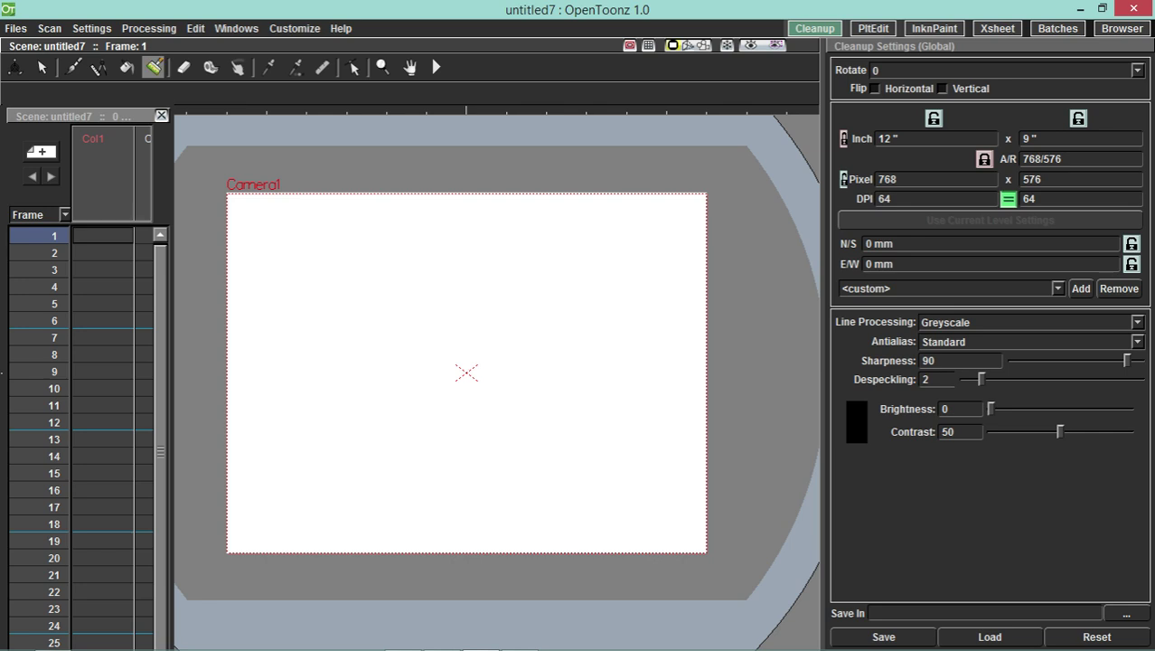
click(102, 236)
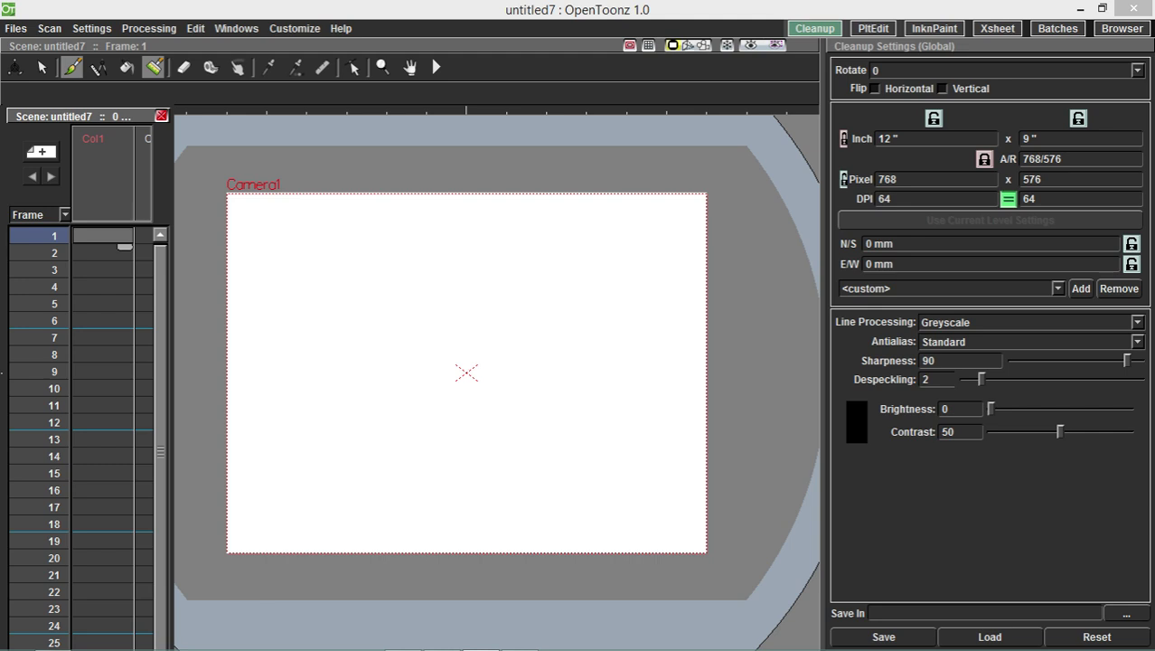
click(71, 67)
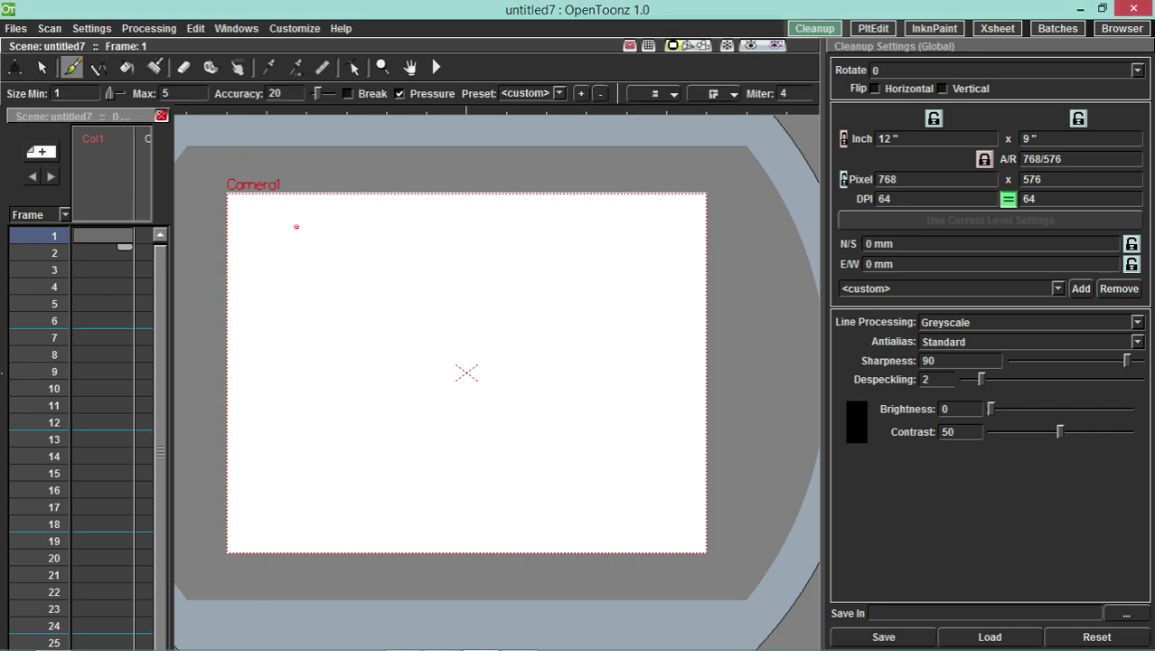
mouse_move(379, 273)
mouse_down()
mouse_move(354, 363)
mouse_move(437, 317)
mouse_move(563, 322)
mouse_move(488, 418)
mouse_move(582, 442)
mouse_move(594, 368)
mouse_move(643, 295)
mouse_move(500, 233)
mouse_move(385, 218)
mouse_move(366, 258)
mouse_move(417, 285)
mouse_move(334, 262)
mouse_move(296, 310)
mouse_move(375, 321)
mouse_move(305, 383)
mouse_move(356, 429)
mouse_move(423, 430)
mouse_up()
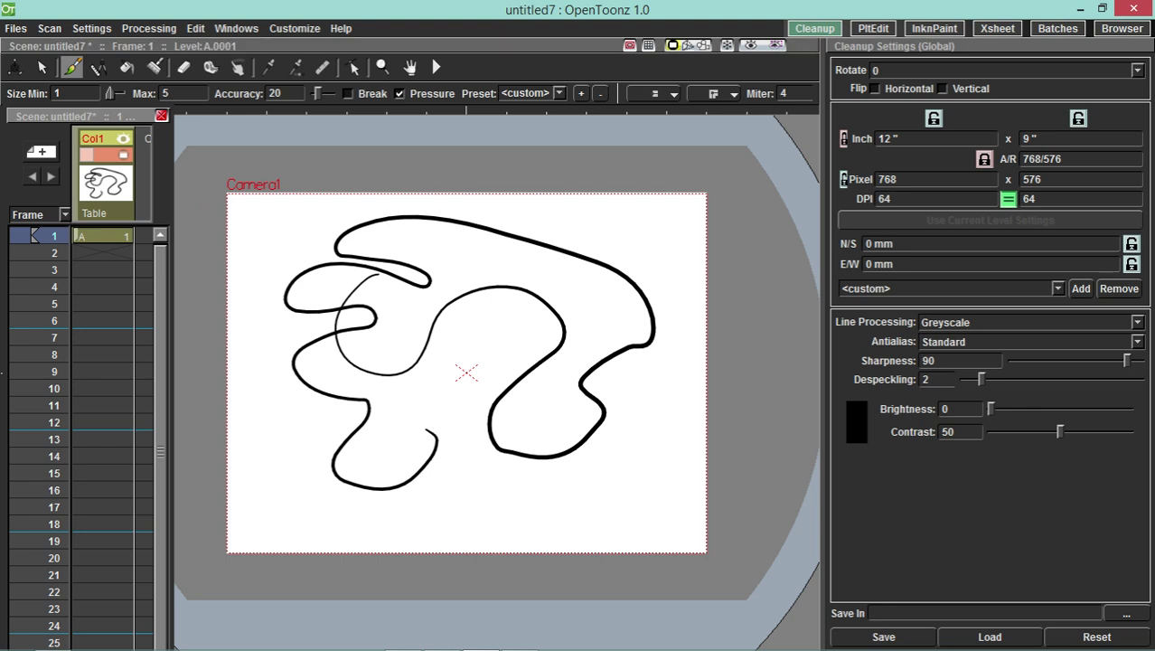
- Draw an S-shaped freehand line ending in a spiral on frame 2 of Col1
click(103, 236)
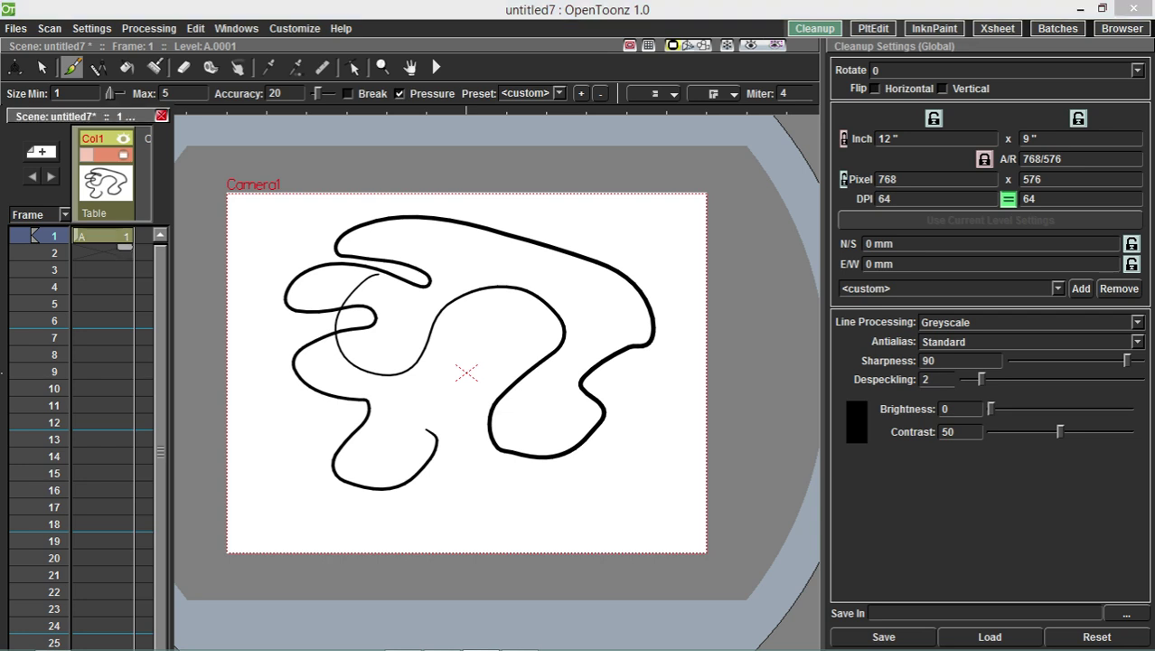
click(103, 253)
click(103, 269)
key(Up)
key(Up)
key(Down)
key(Up)
key(Down)
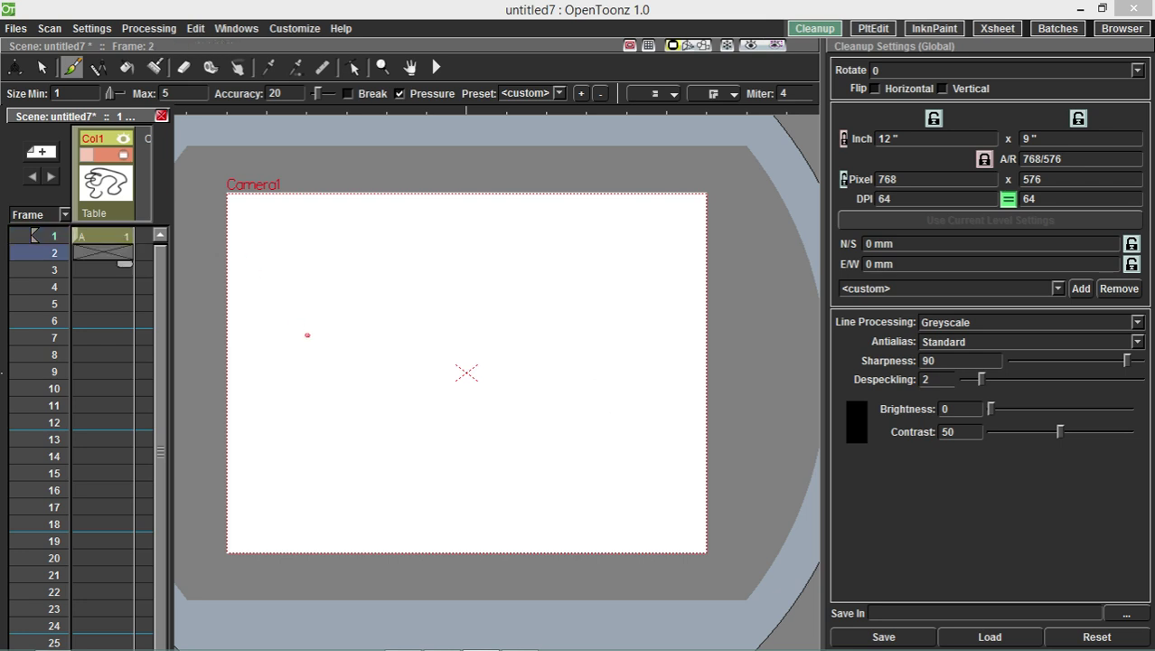
mouse_move(413, 310)
mouse_down()
mouse_move(355, 339)
mouse_move(358, 400)
mouse_move(469, 422)
mouse_move(515, 278)
mouse_move(617, 309)
mouse_move(565, 359)
mouse_move(546, 313)
mouse_move(588, 346)
mouse_move(597, 314)
mouse_move(544, 291)
mouse_move(542, 341)
mouse_up()
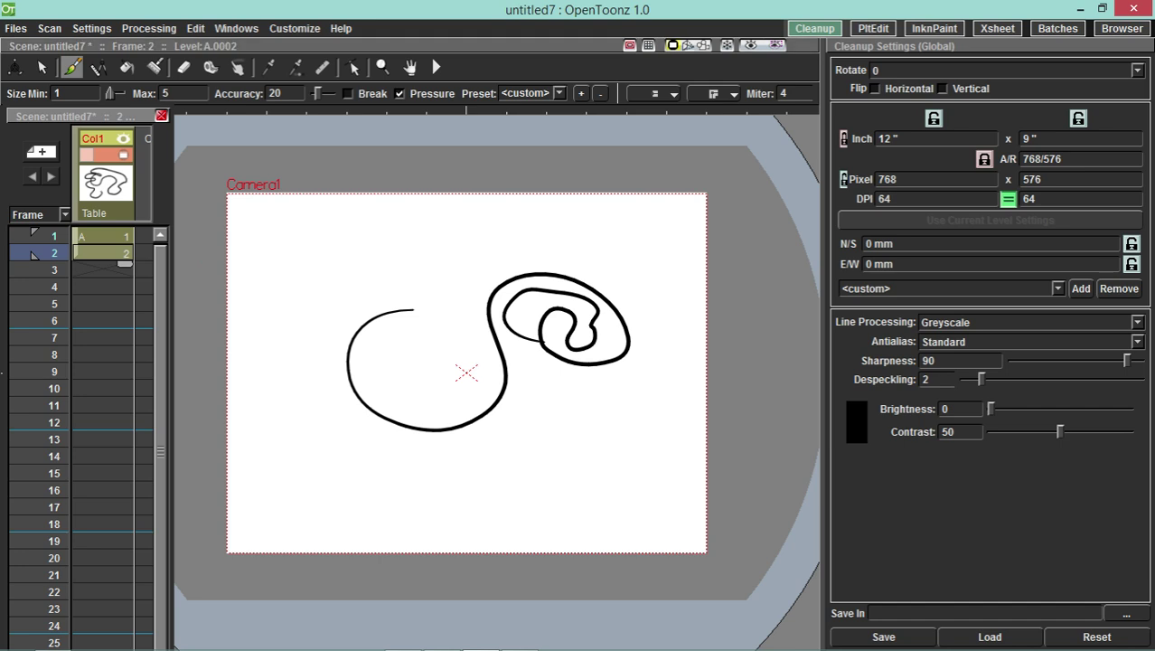
- Compare the drawings on frames 1 and 2, and draw another curving freehand line on frame 12 of Col1
click(104, 236)
click(104, 254)
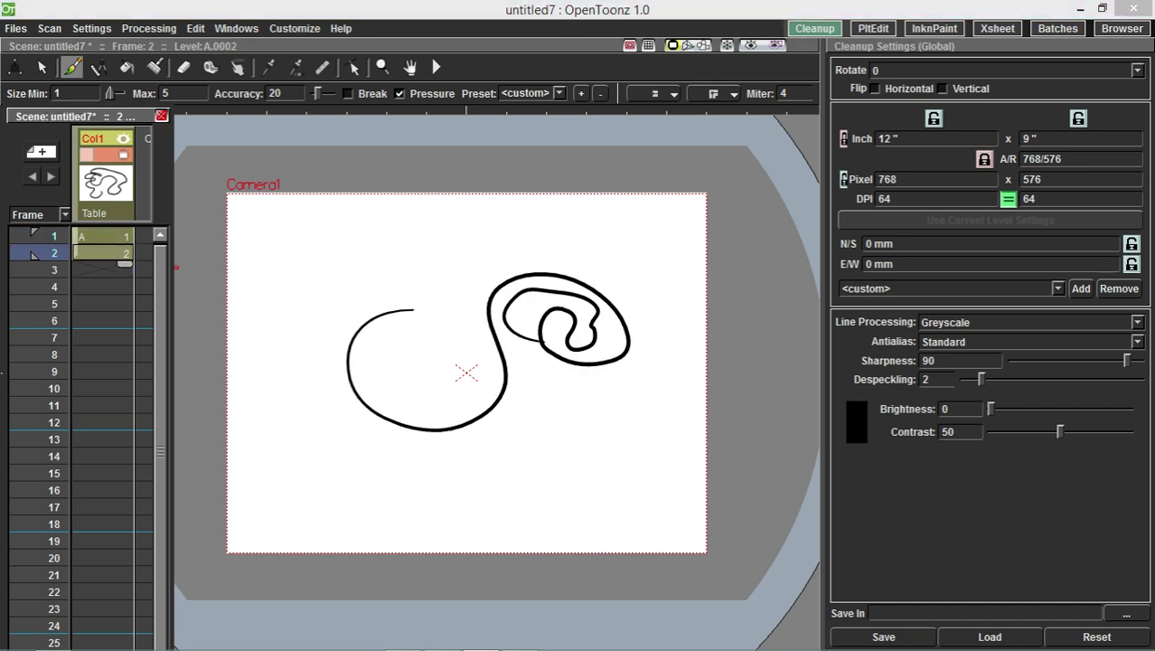
key(Down)
key(Down)
key(Down)
key(Down)
key(Down)
key(Down)
key(Down)
key(Down)
key(Down)
key(Down)
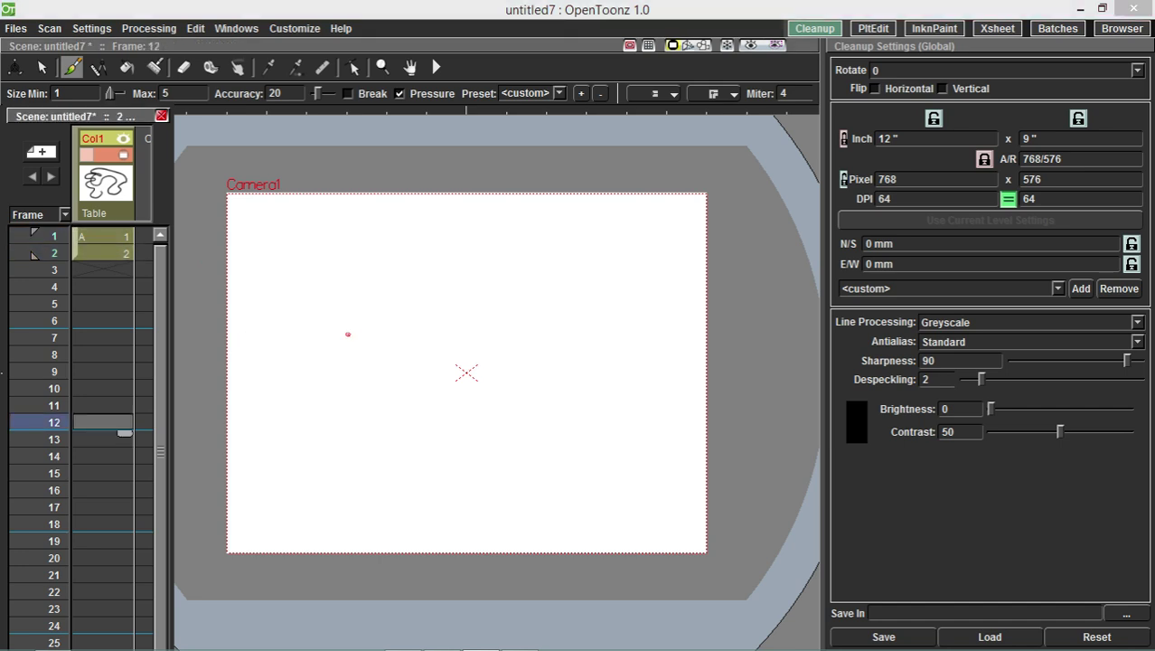
mouse_move(336, 342)
mouse_down()
mouse_move(365, 232)
mouse_move(412, 380)
mouse_move(552, 373)
mouse_move(644, 385)
mouse_up()
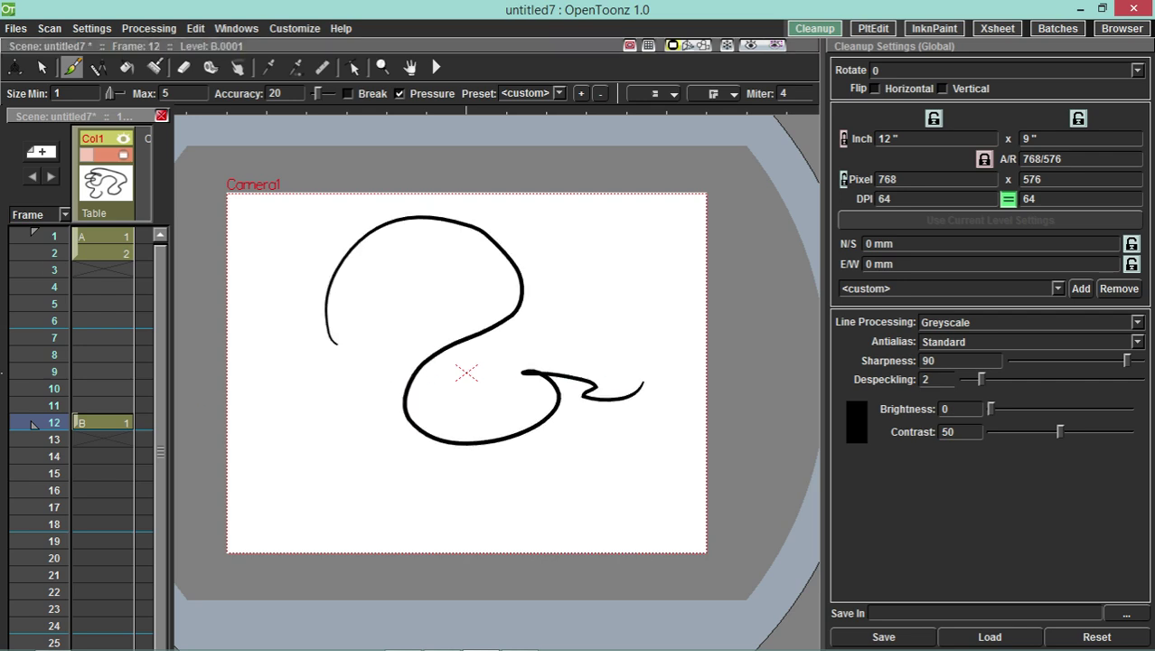
- View the Level Settings of the drawing on frame 12 and close them with the level name kept as B
double_click(106, 422)
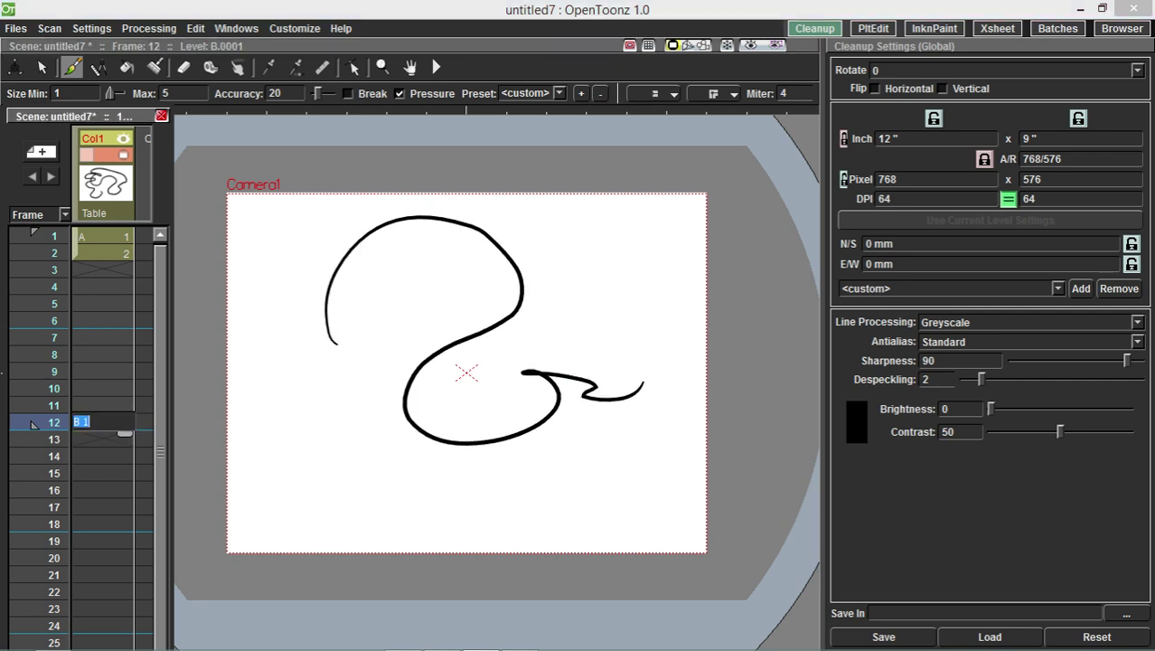
key(Return)
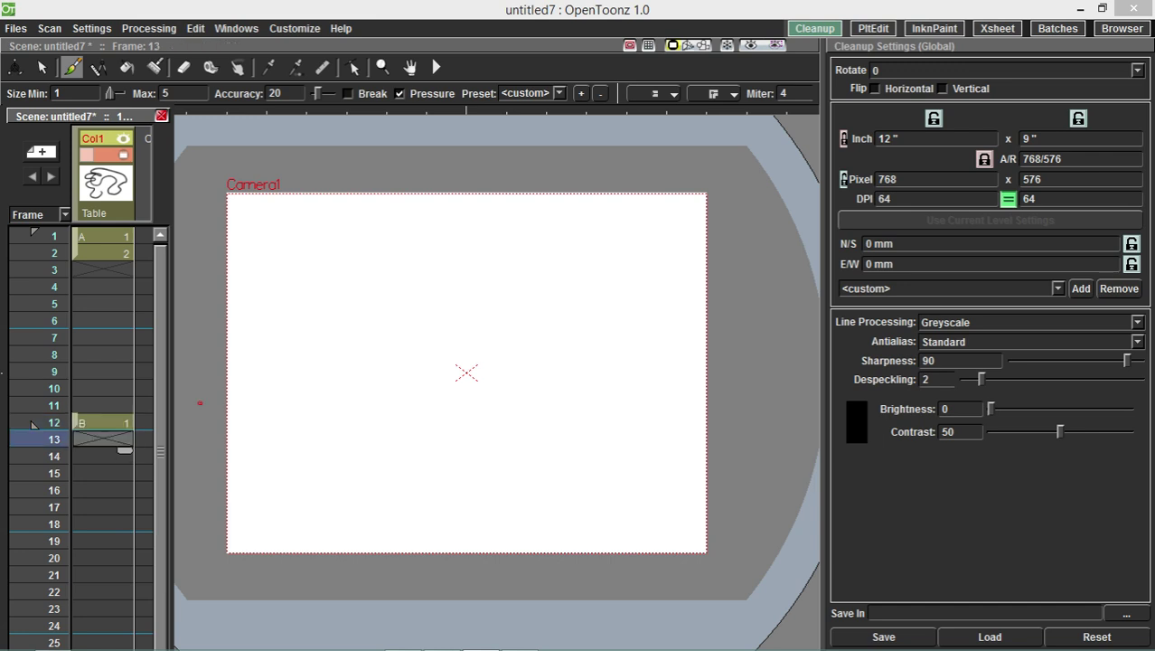
right_click(108, 423)
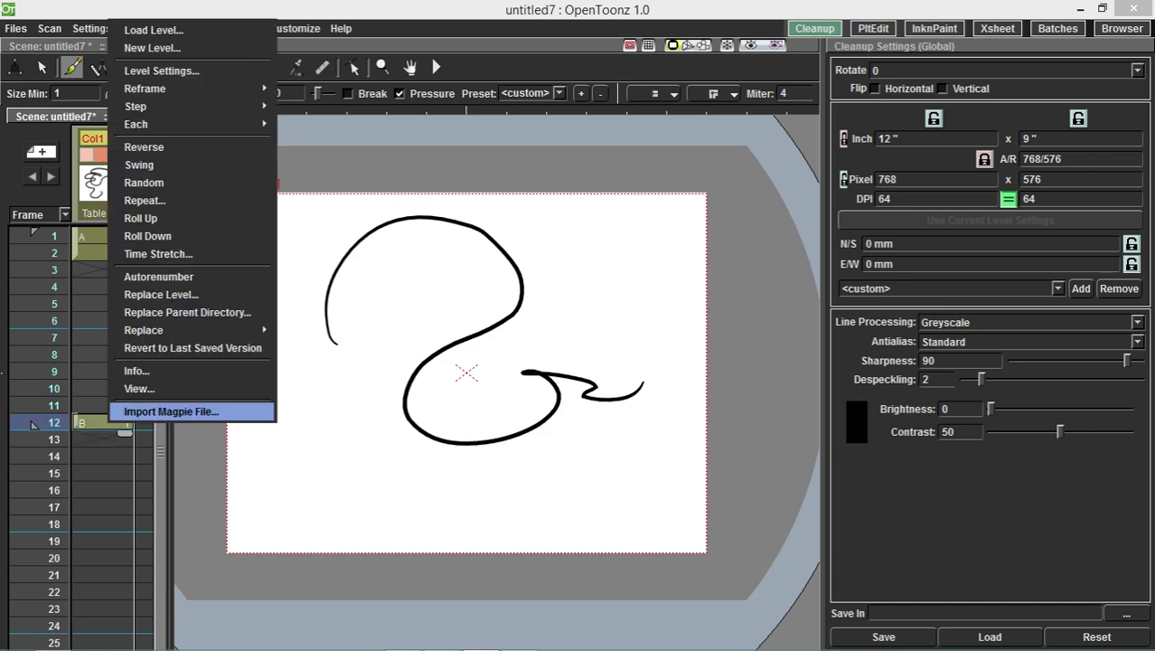
key(Up)
key(Up)
key(Up)
key(Up)
key(Up)
key(Up)
key(Up)
key(Down)
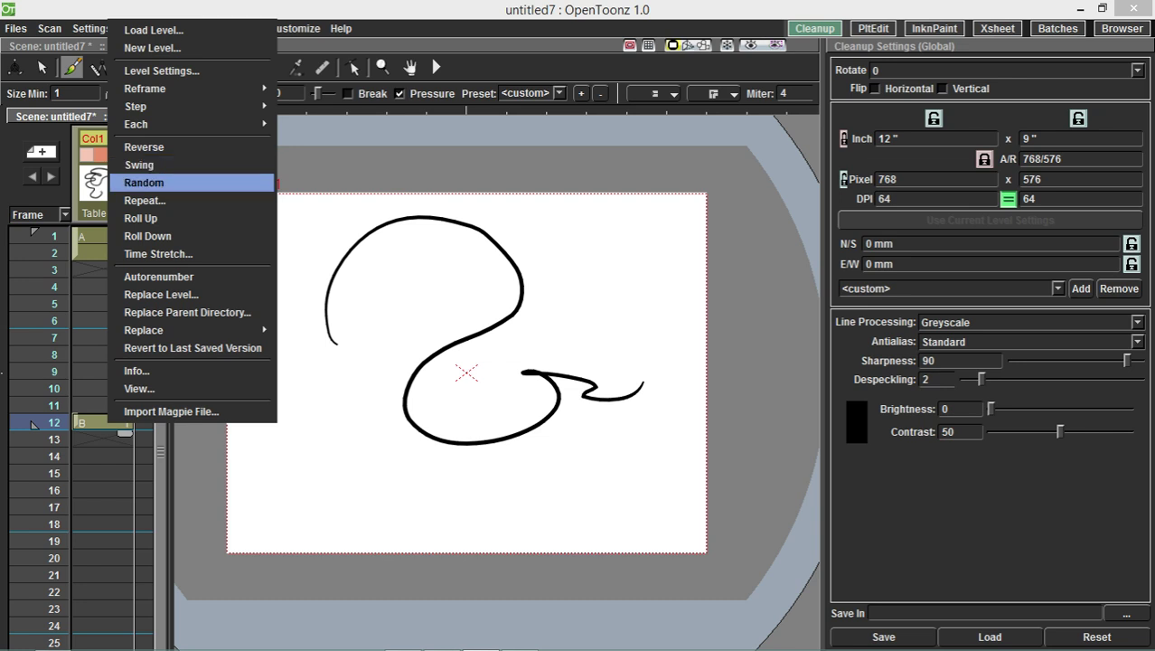
key(Up)
key(Up)
key(Up)
key(Up)
key(Up)
key(Up)
key(Return)
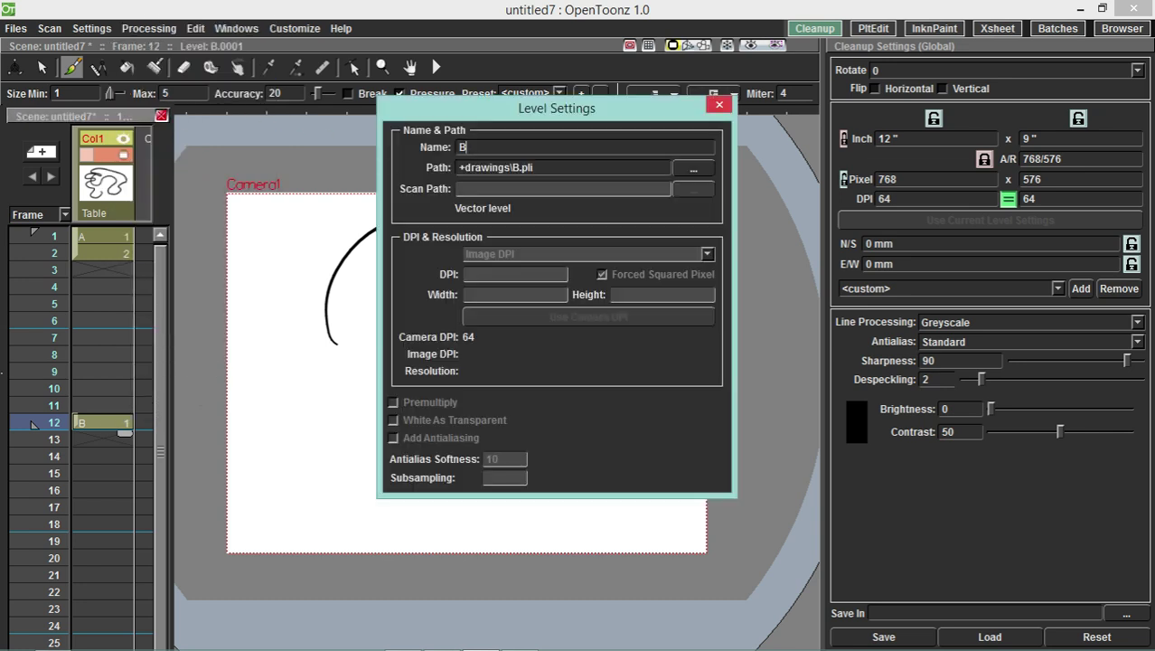
click(720, 105)
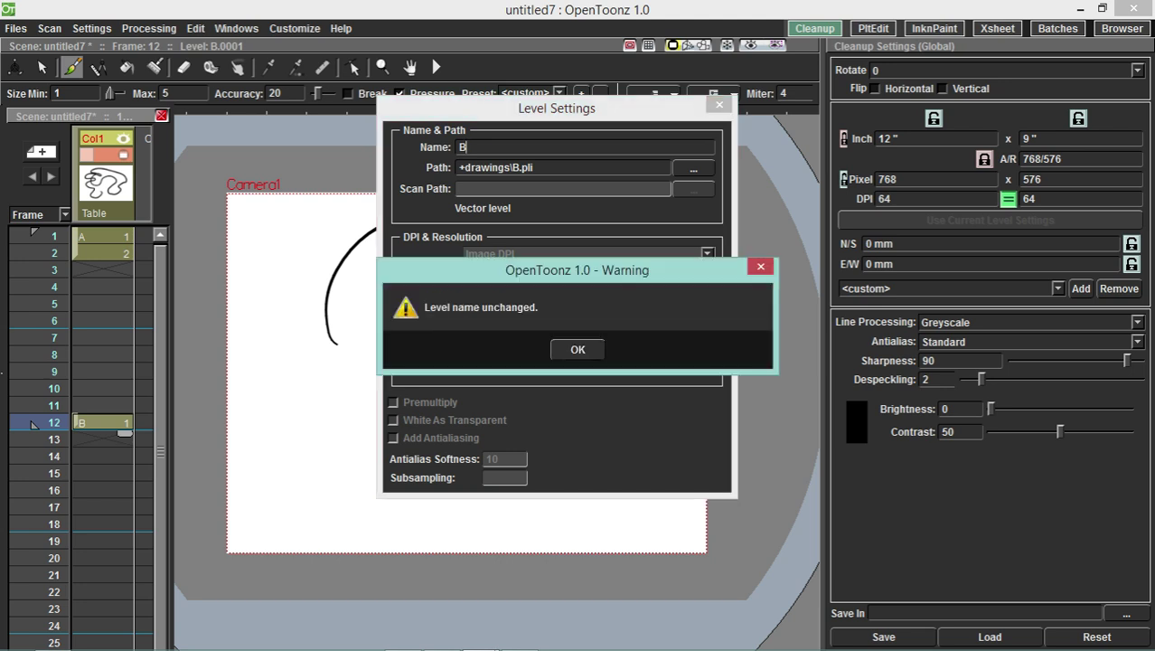
click(578, 350)
click(577, 348)
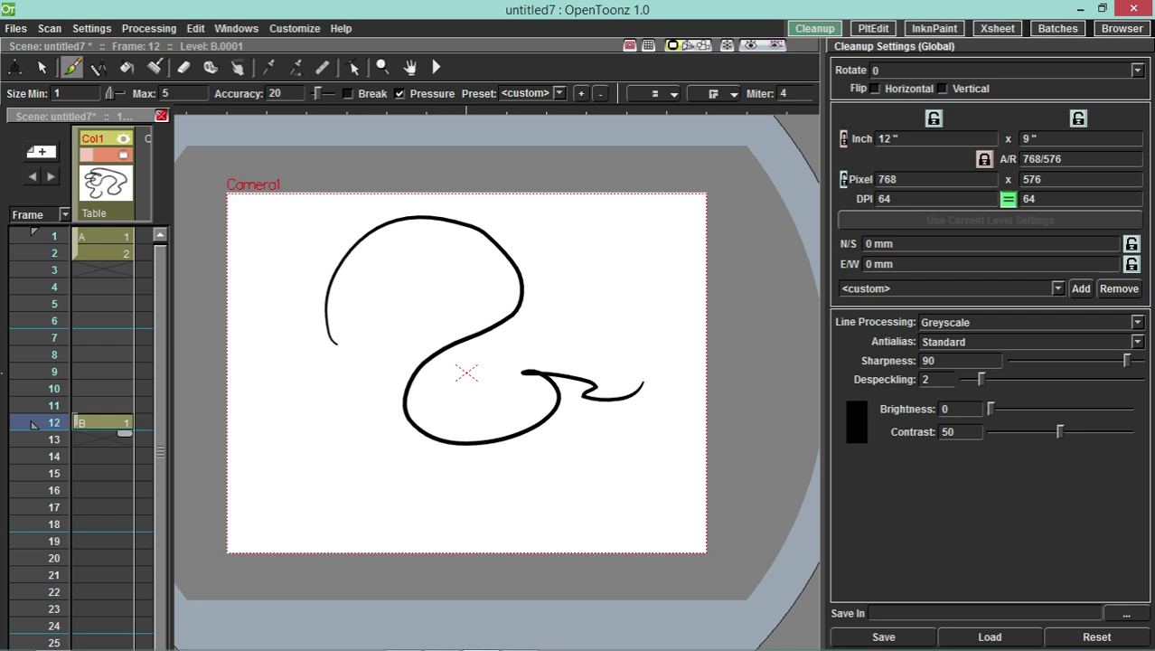
- Try Rotate values of 90 and 180 in the Cleanup Settings and return the rotation to 0
click(1138, 70)
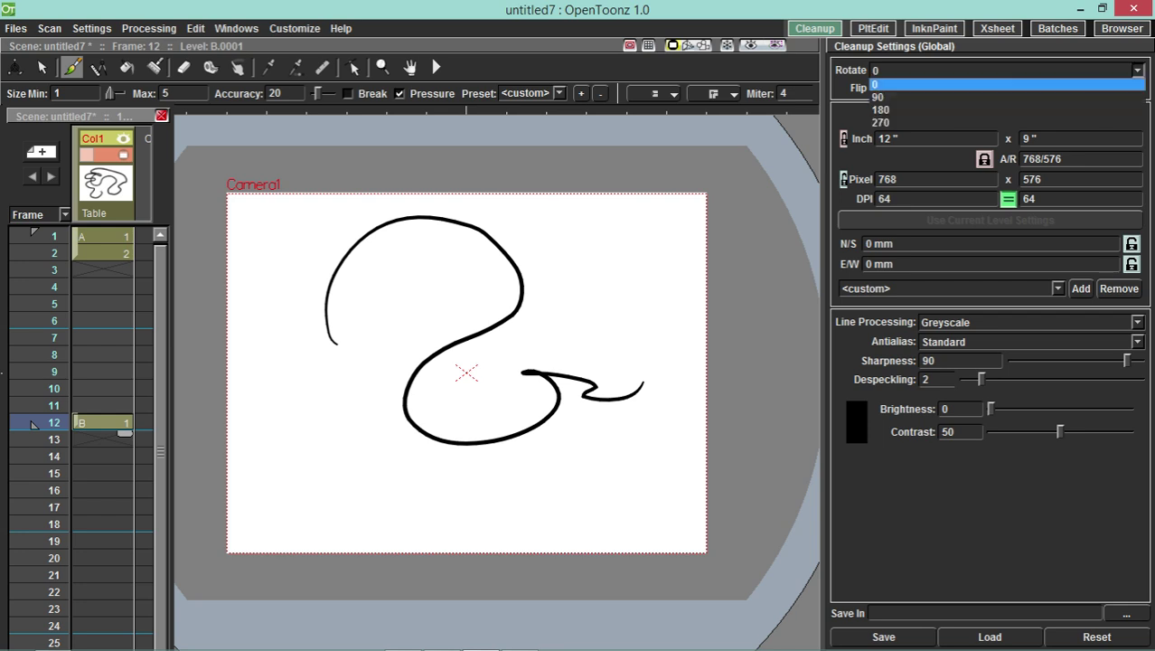
click(950, 96)
click(950, 70)
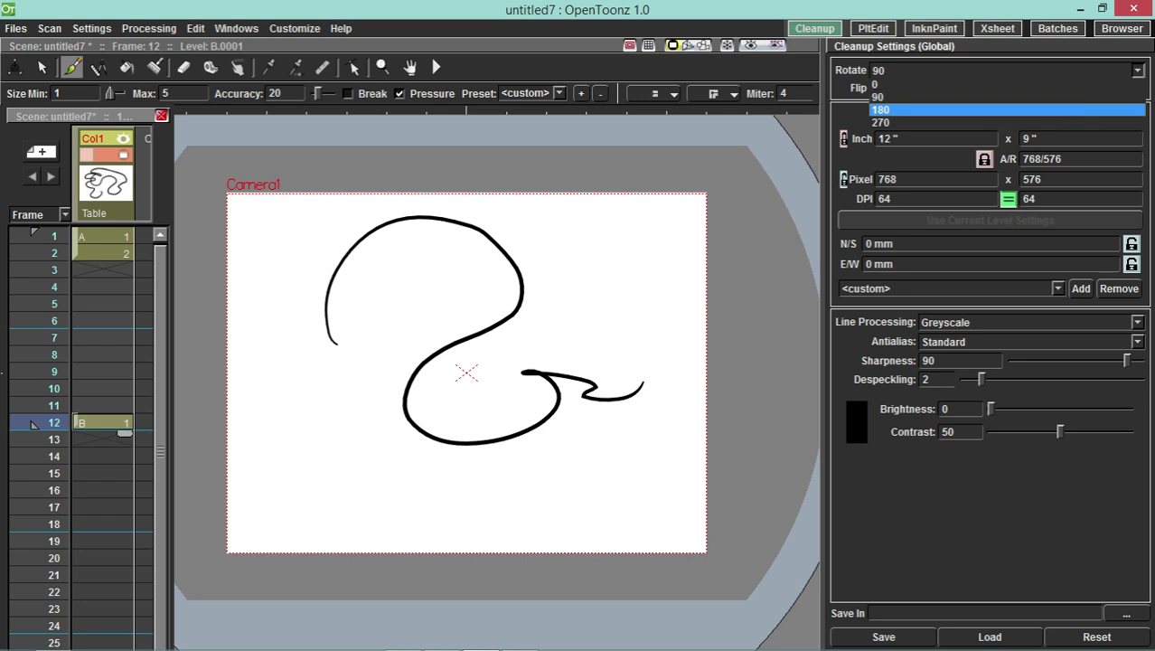
key(Return)
key(alt+Down)
key(Up)
key(Up)
key(Return)
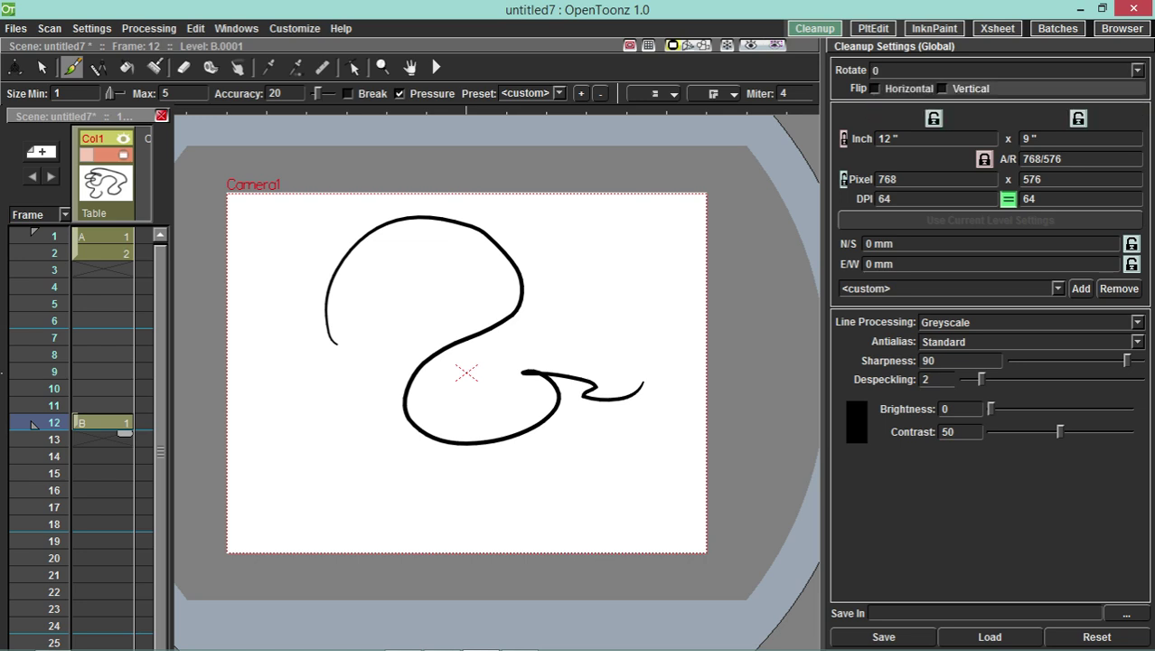
key(alt+Down)
key(Down)
key(Down)
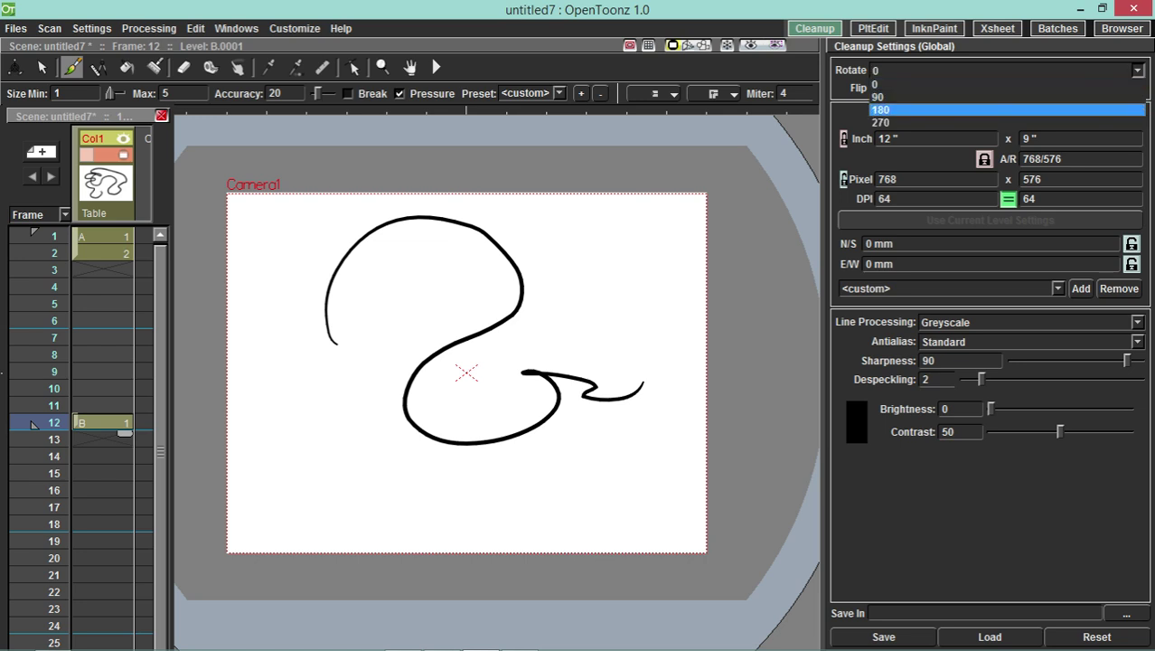
key(Escape)
click(917, 71)
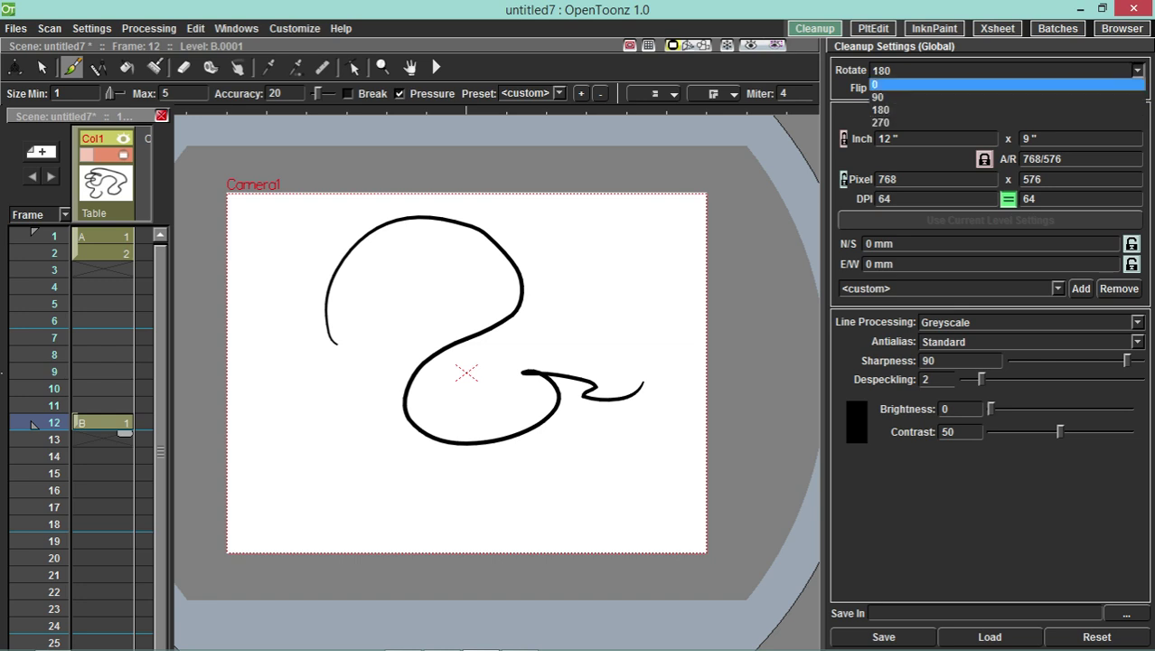
click(917, 85)
click(943, 89)
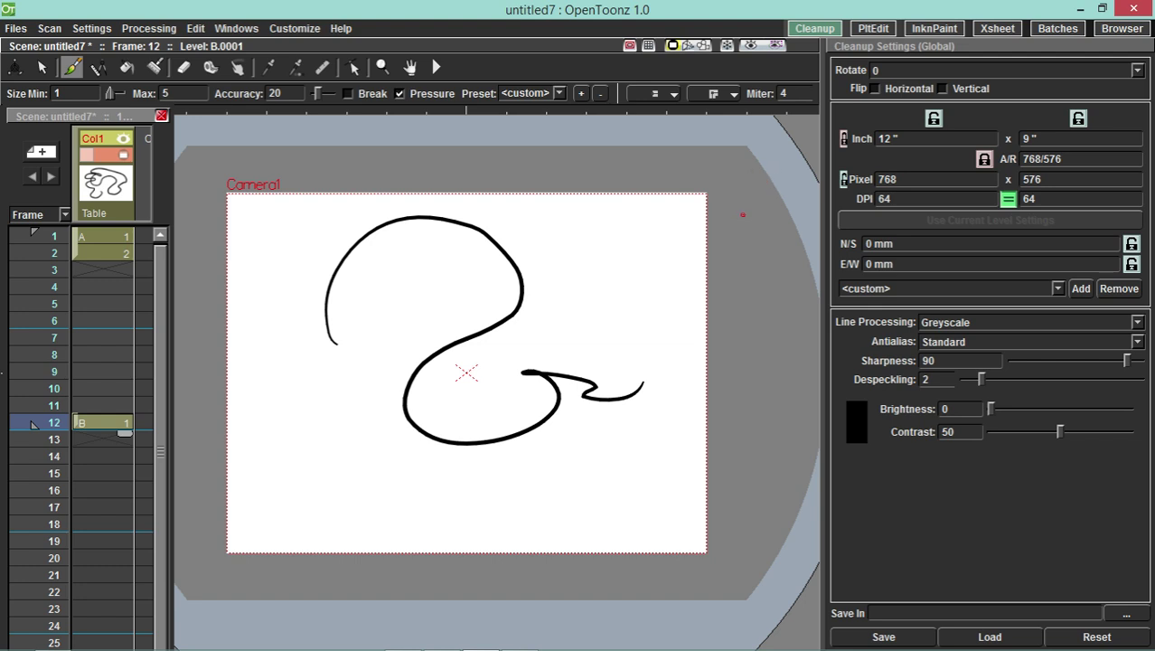
- Lock the cleanup camera's width instead of its aspect ratio and set its pixel height to 700
drag(900, 139, 876, 139)
key(Tab)
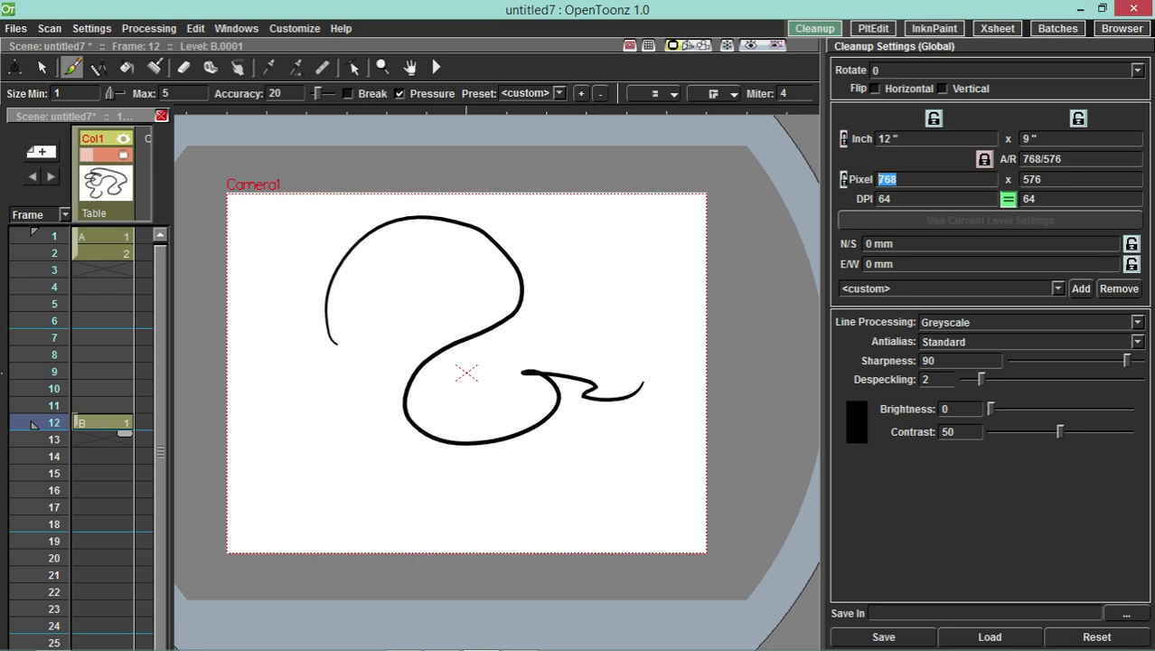
key(Tab)
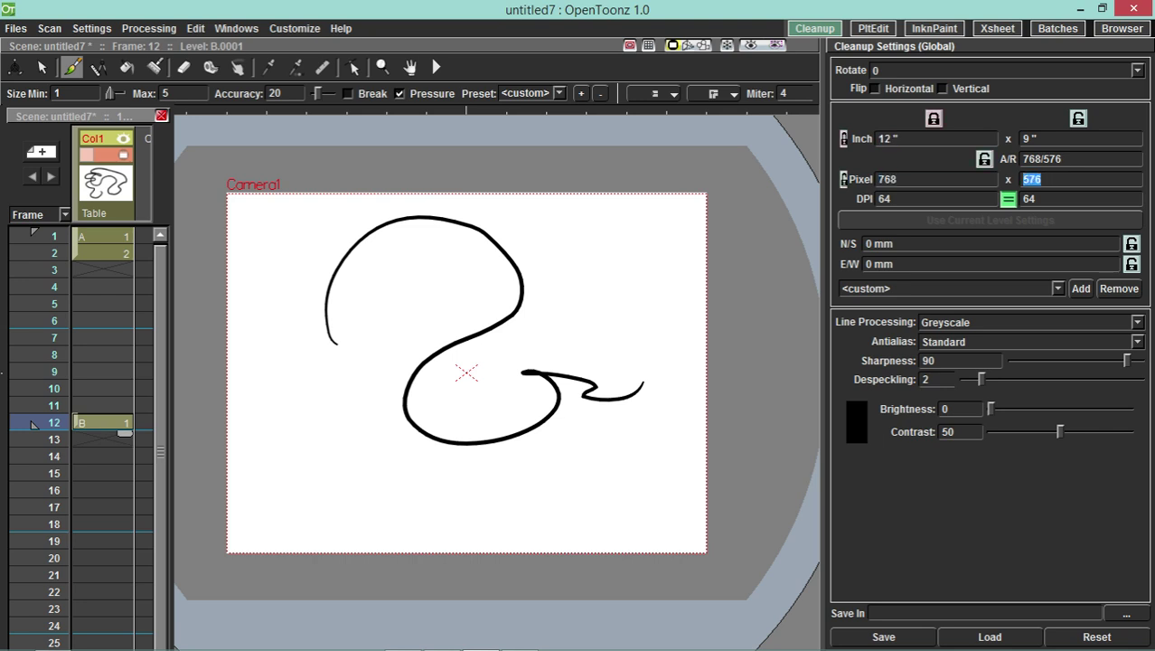
click(958, 639)
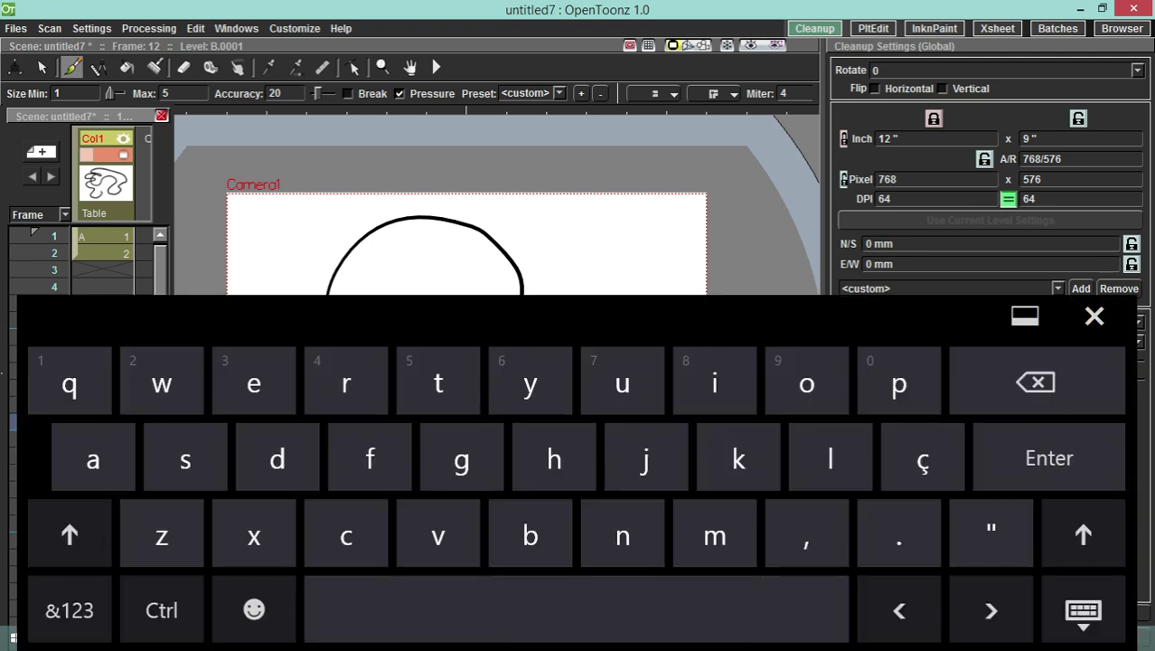
drag(622, 383, 622, 304)
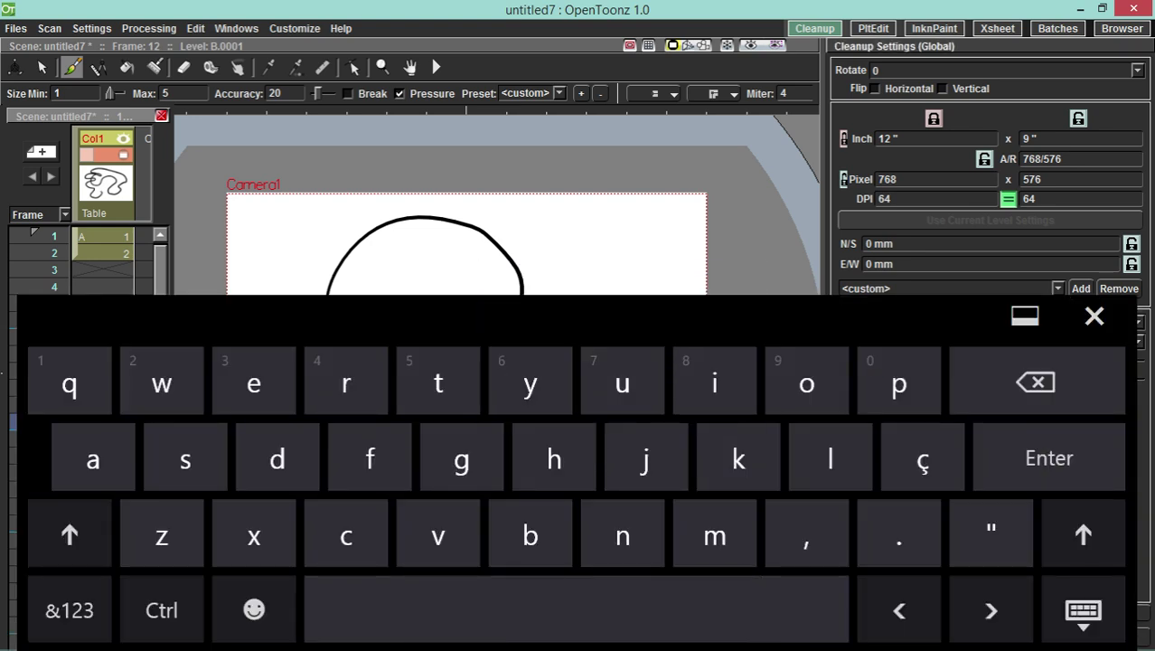
drag(622, 383, 622, 304)
drag(898, 383, 899, 303)
click(899, 384)
drag(899, 384, 898, 304)
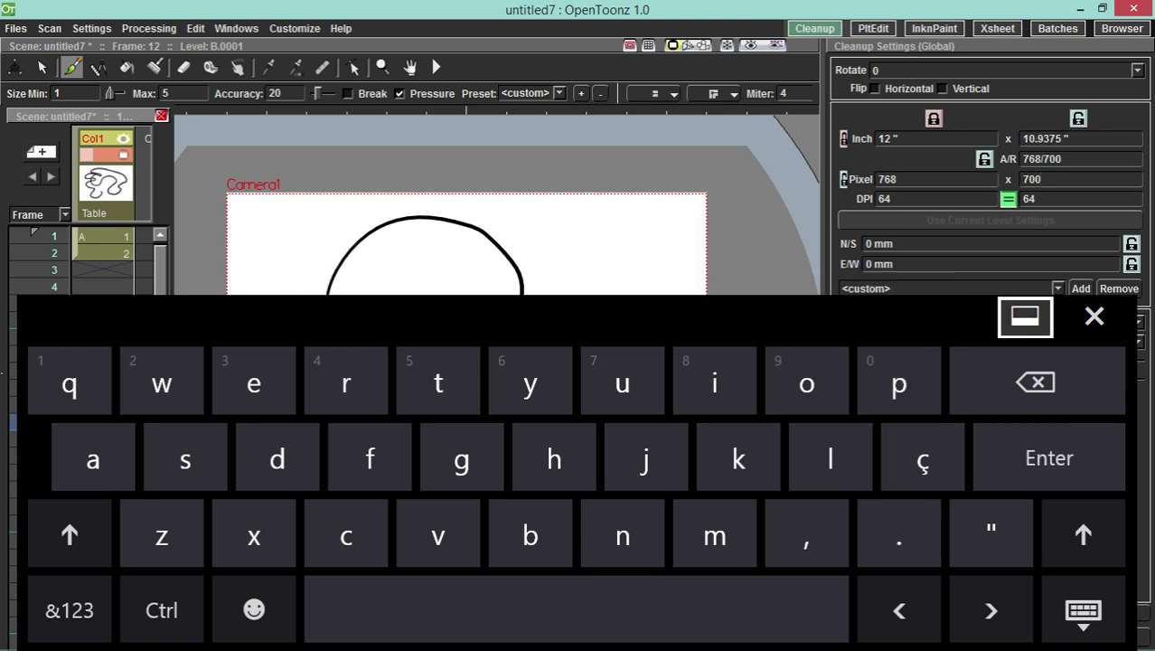
- Dismiss the on-screen keyboard and view the available resolution presets for the cleanup camera, leaving it on <custom>
click(1094, 316)
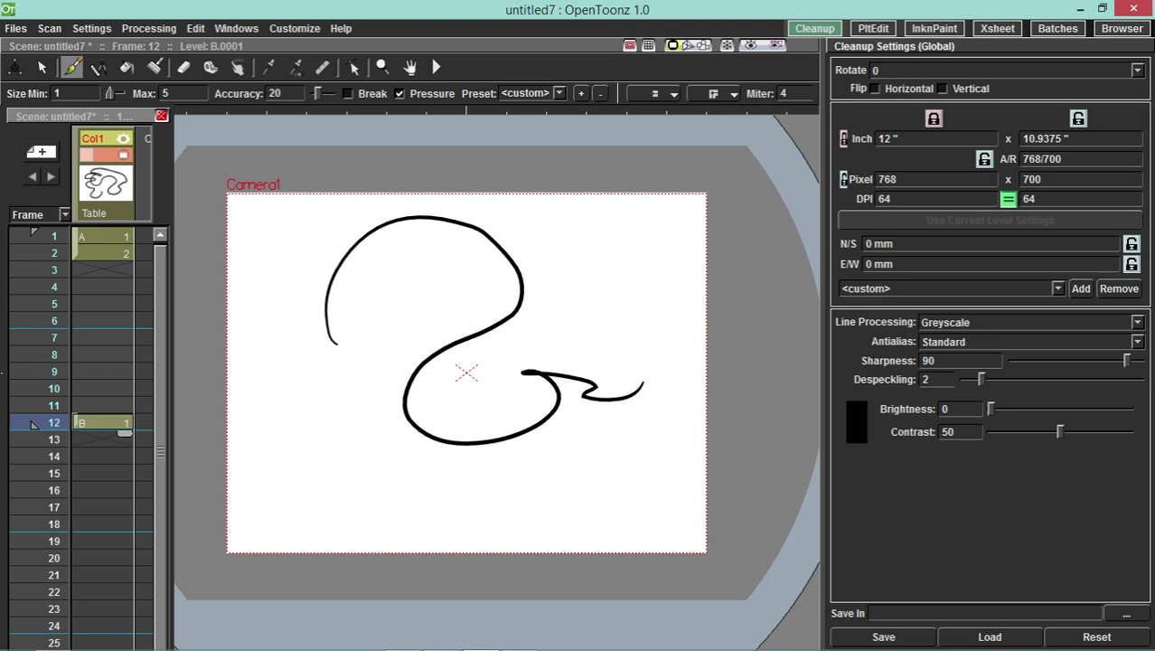
drag(893, 199, 876, 199)
drag(1037, 199, 1029, 199)
key(Tab)
click(1056, 289)
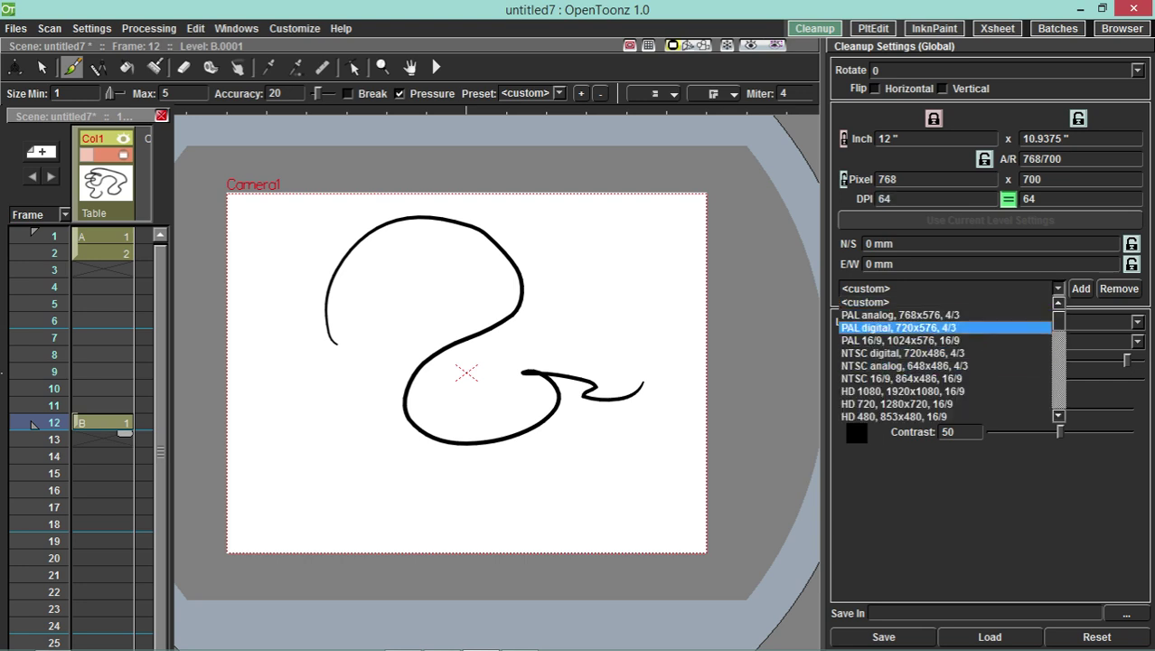
drag(1059, 323, 1058, 322)
key(Escape)
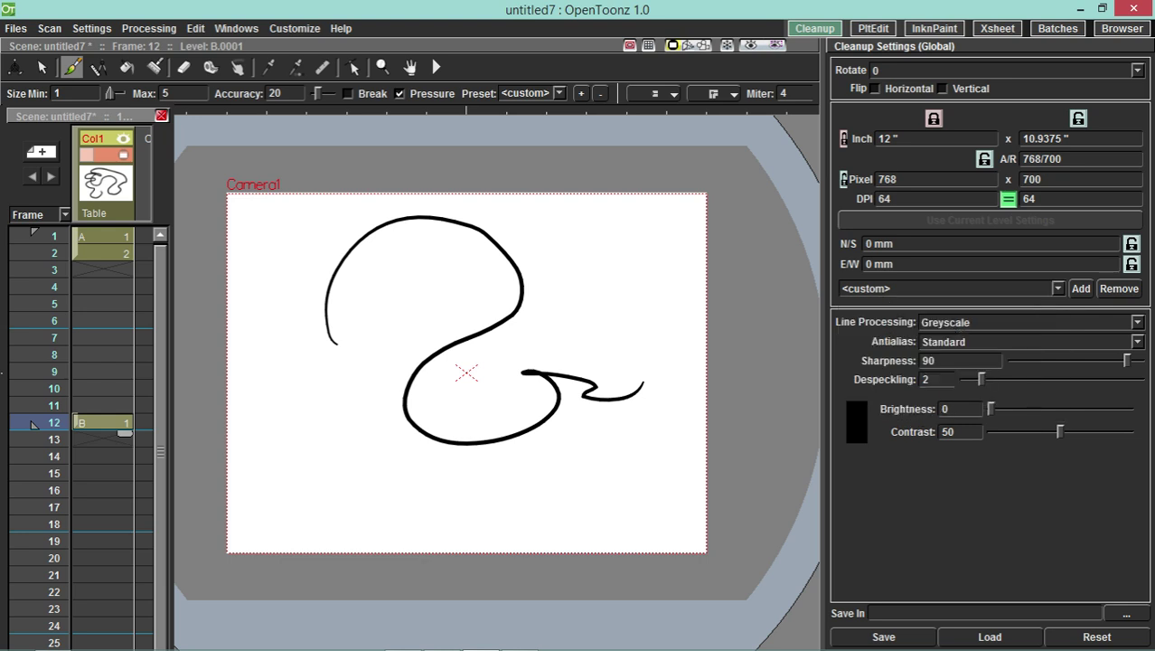
- View the Line Processing and Antialias choices in the Cleanup Settings, keeping Greyscale and Standard
click(1137, 323)
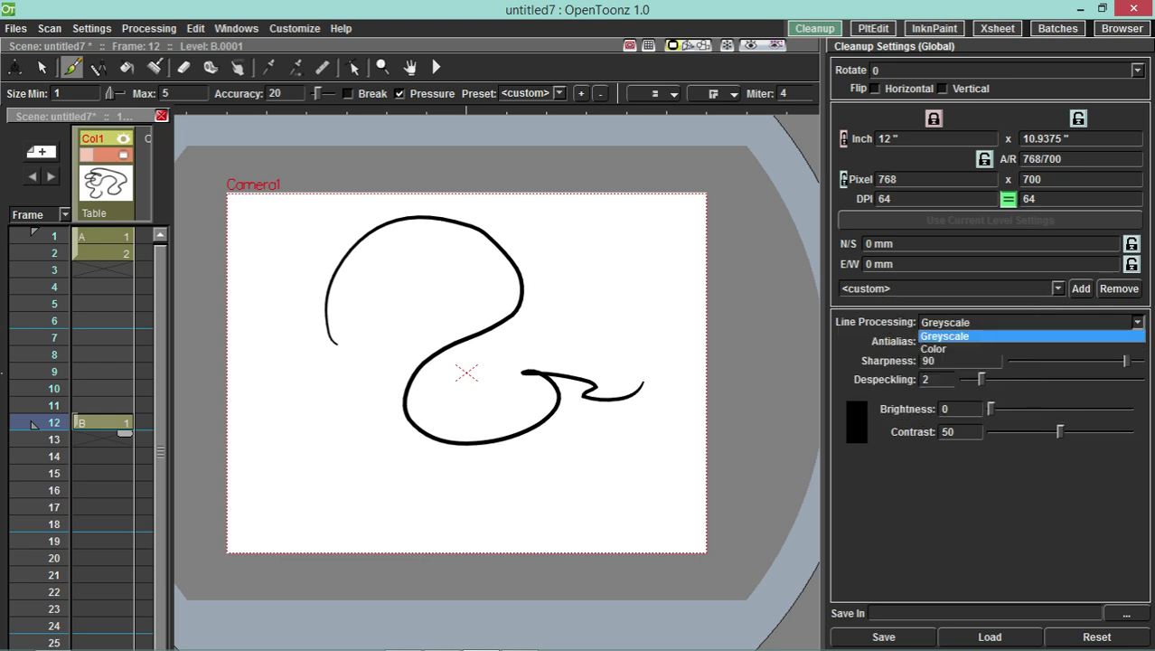
key(Escape)
key(alt+Down)
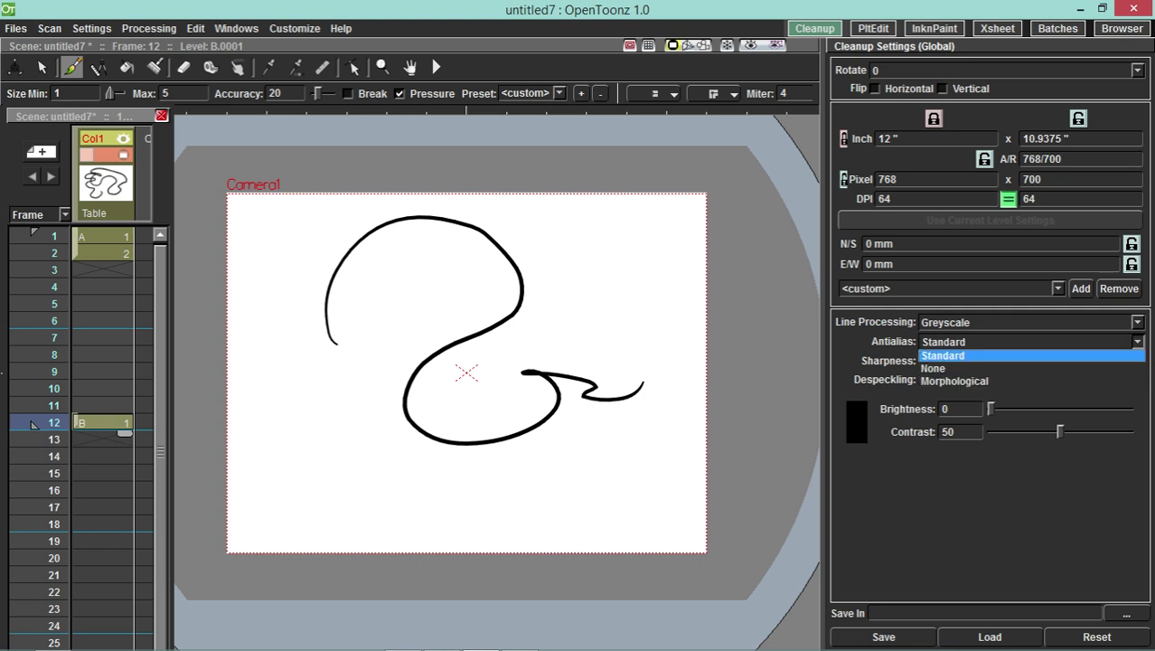
key(Escape)
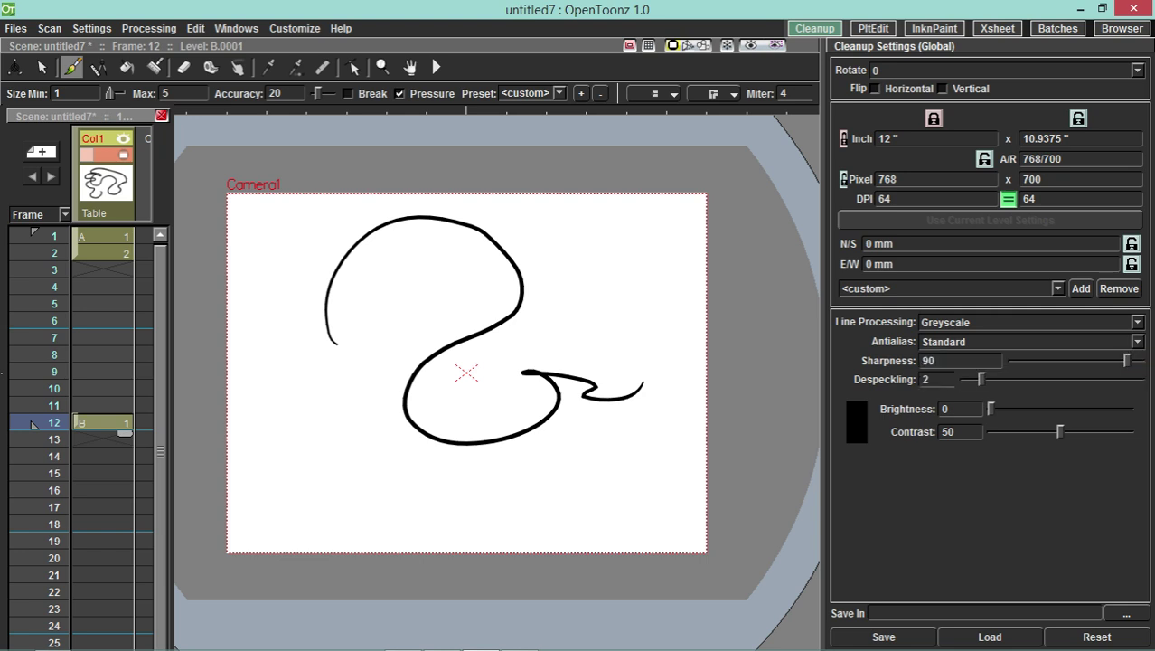
- Step back and forth through frames 1 to 4 of Col1 to compare their contents
click(107, 236)
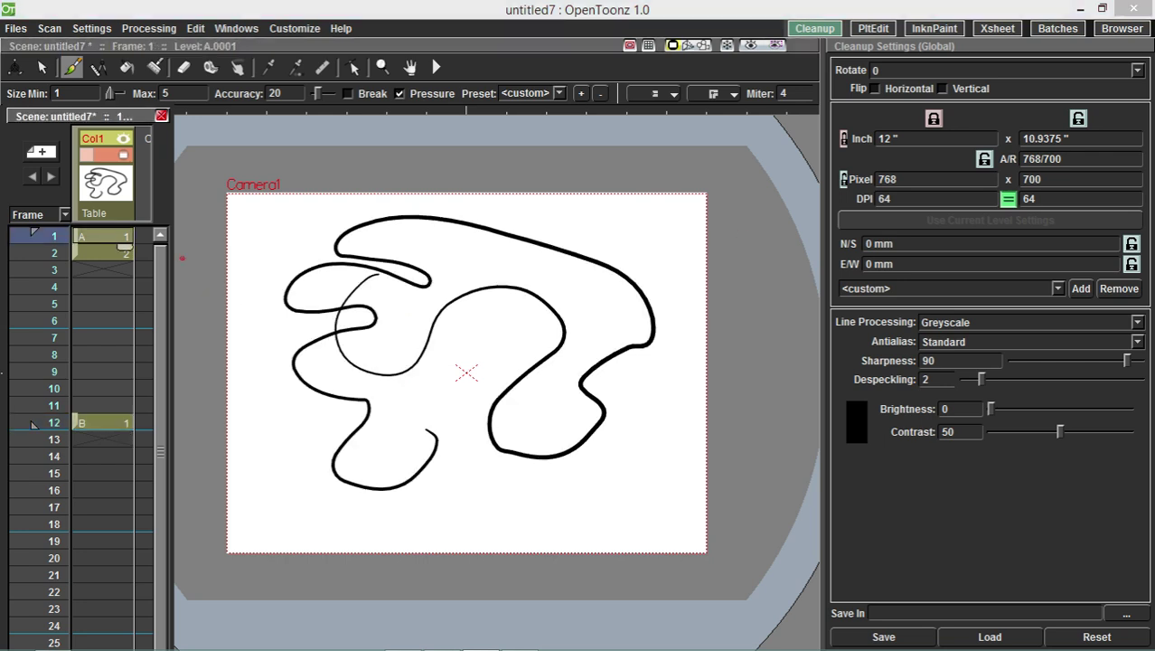
click(107, 253)
key(Down)
key(Down)
key(Up)
key(Up)
key(Up)
key(Down)
key(Down)
key(Down)
key(Up)
key(Up)
key(Up)
- Draw a different freehand curving line on each of frames 3, 4 and 5 of Col1
key(Down)
key(Down)
mouse_move(389, 295)
mouse_down()
mouse_move(405, 330)
mouse_move(384, 378)
mouse_up()
key(Down)
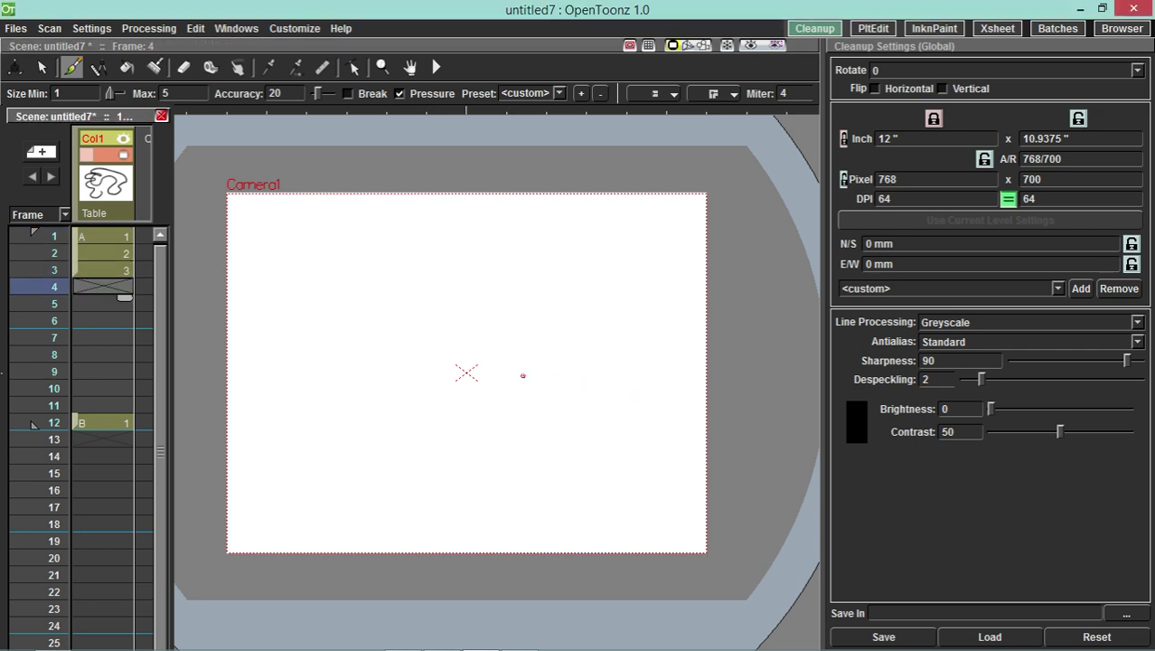
mouse_move(493, 378)
mouse_down()
mouse_move(642, 468)
mouse_move(639, 436)
mouse_up()
key(Down)
mouse_move(377, 392)
mouse_down()
mouse_move(420, 472)
mouse_move(573, 413)
mouse_up()
- Play the drawings from frame 1 in an enlarged floating ComboViewer and close that viewer
click(104, 237)
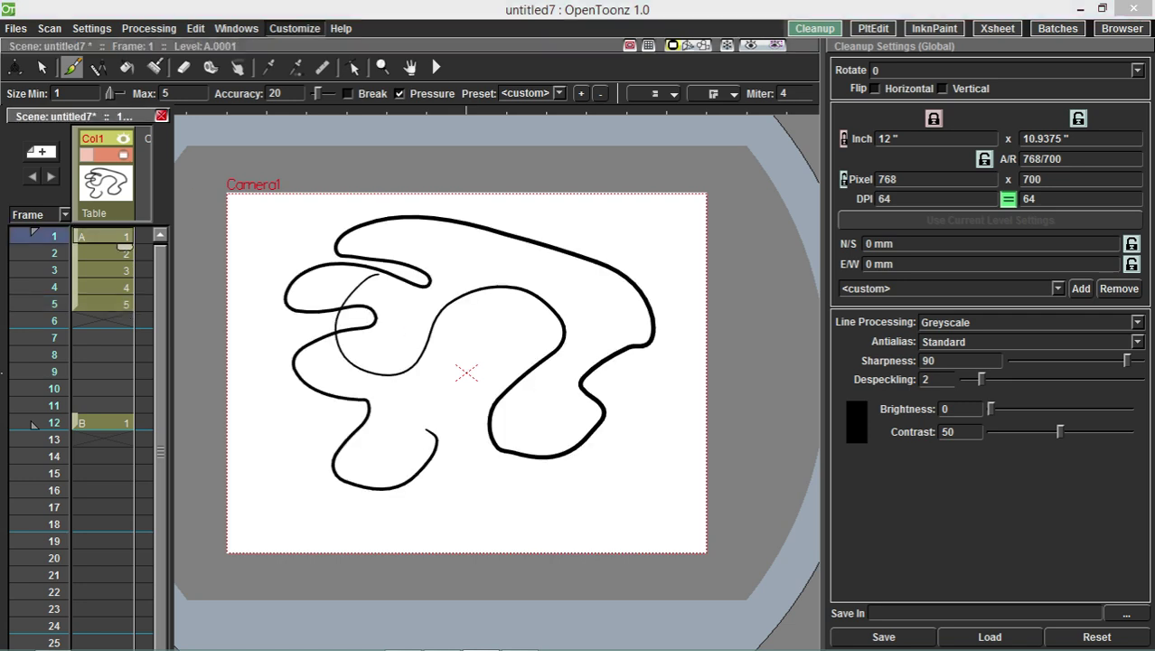
click(236, 28)
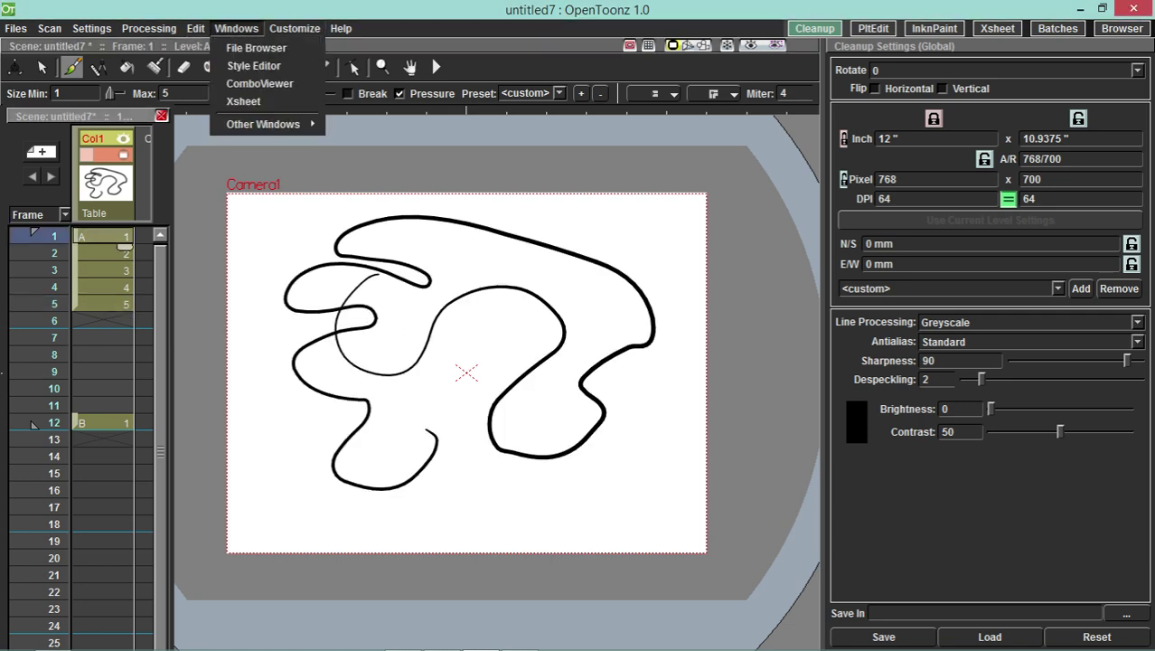
mouse_move(263, 124)
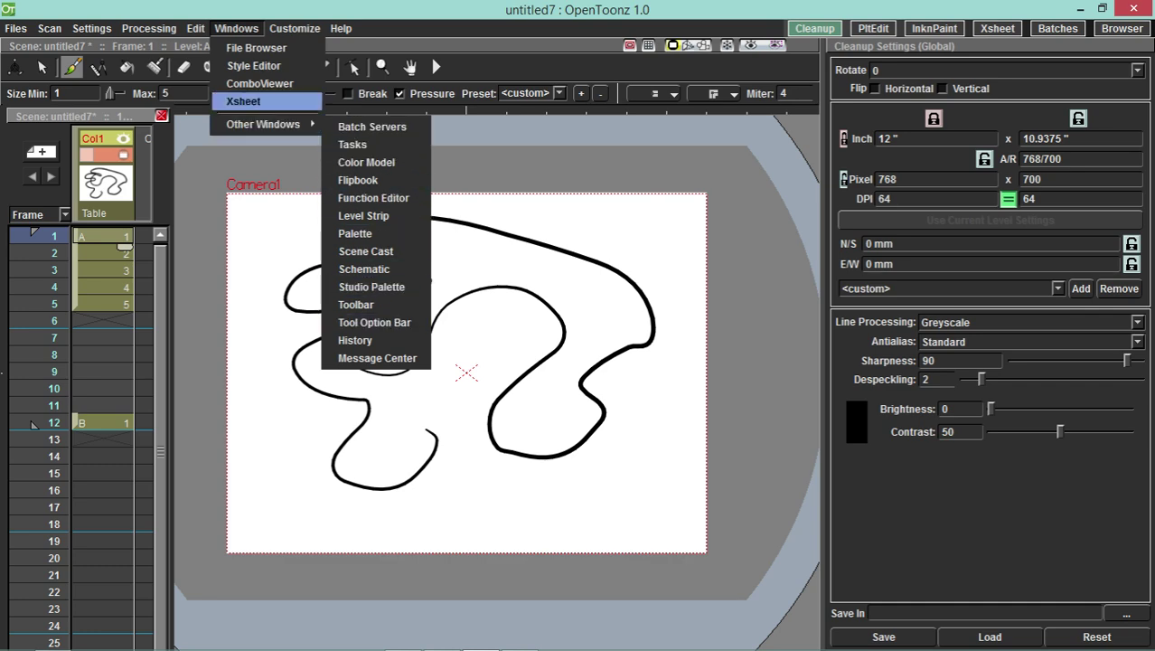
click(259, 83)
drag(588, 93, 498, 52)
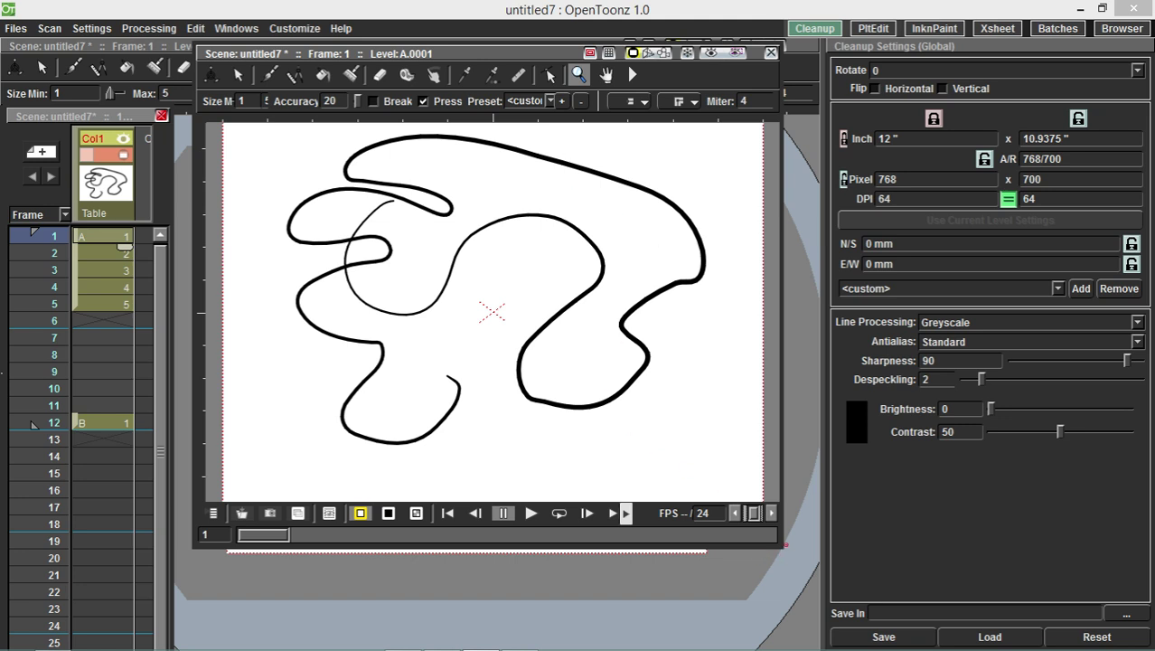
mouse_move(782, 548)
mouse_down()
mouse_move(797, 575)
mouse_move(893, 598)
mouse_up()
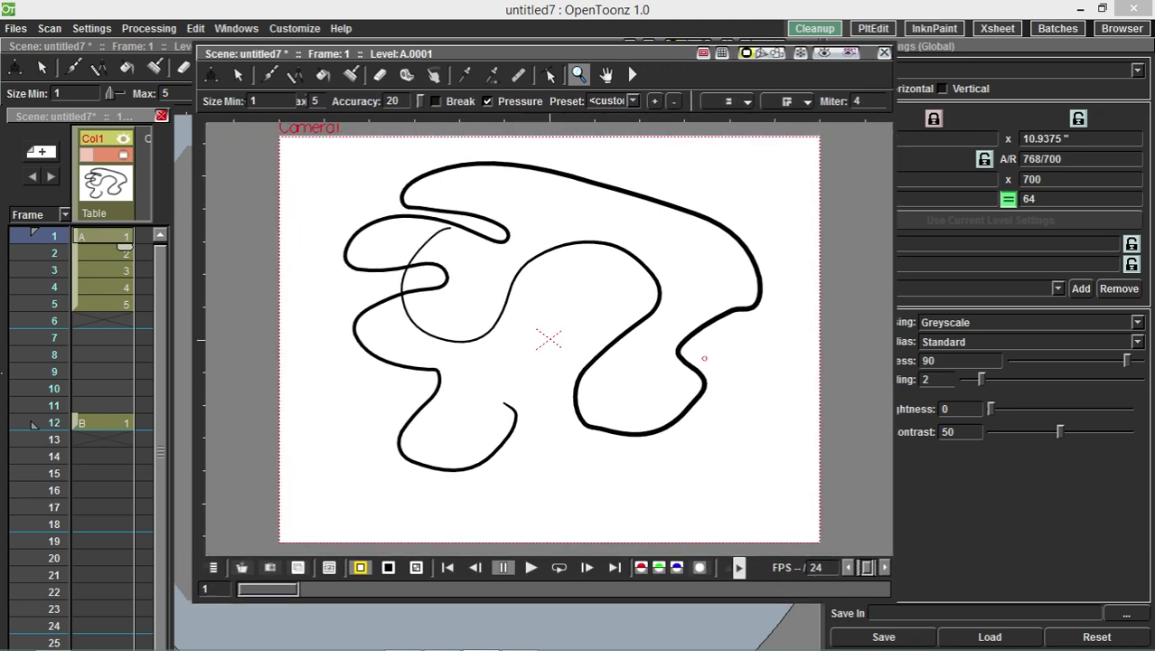
click(531, 567)
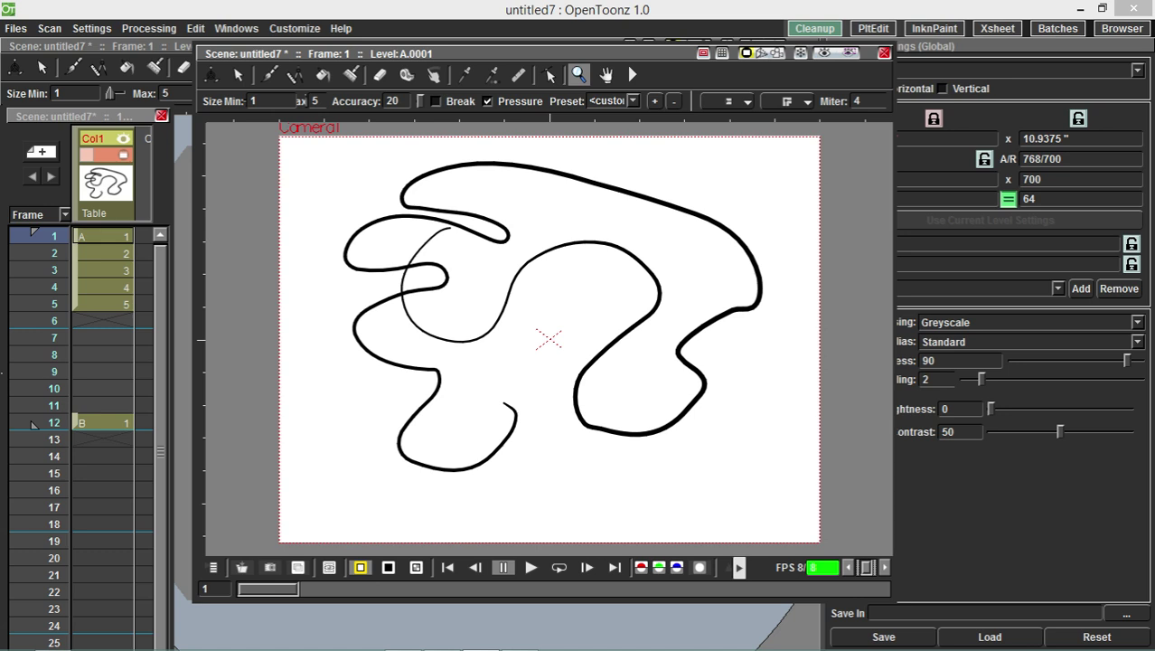
click(884, 54)
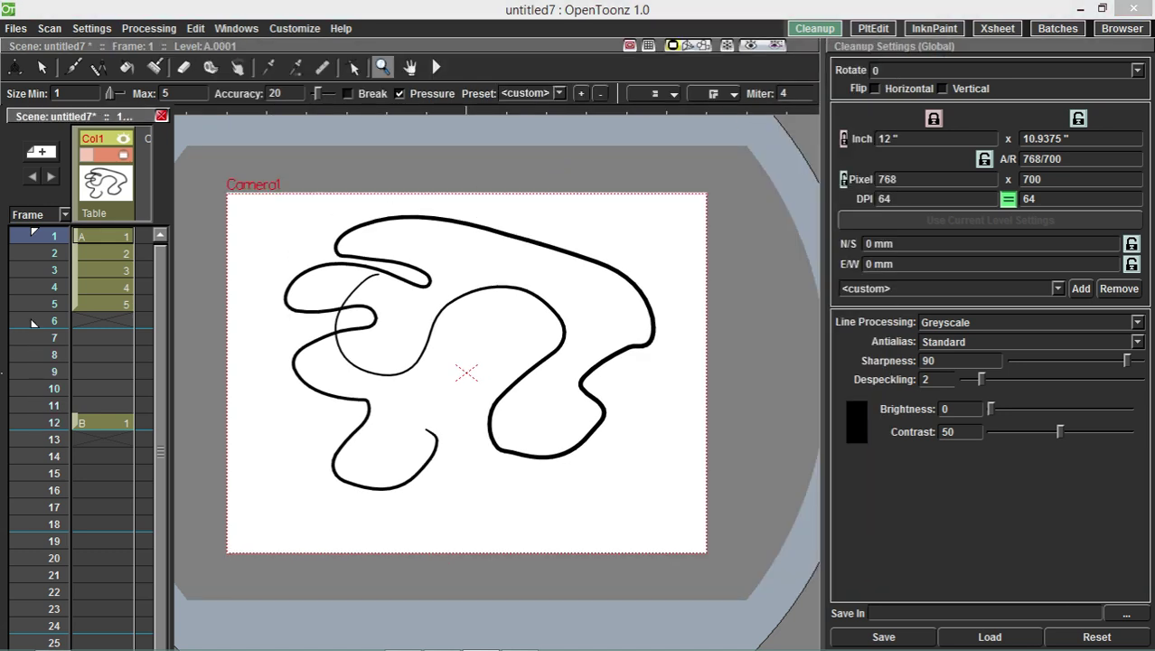
- Move the level B drawing from frame 12 to frame 6 and check the drawings on the frames before it
click(107, 423)
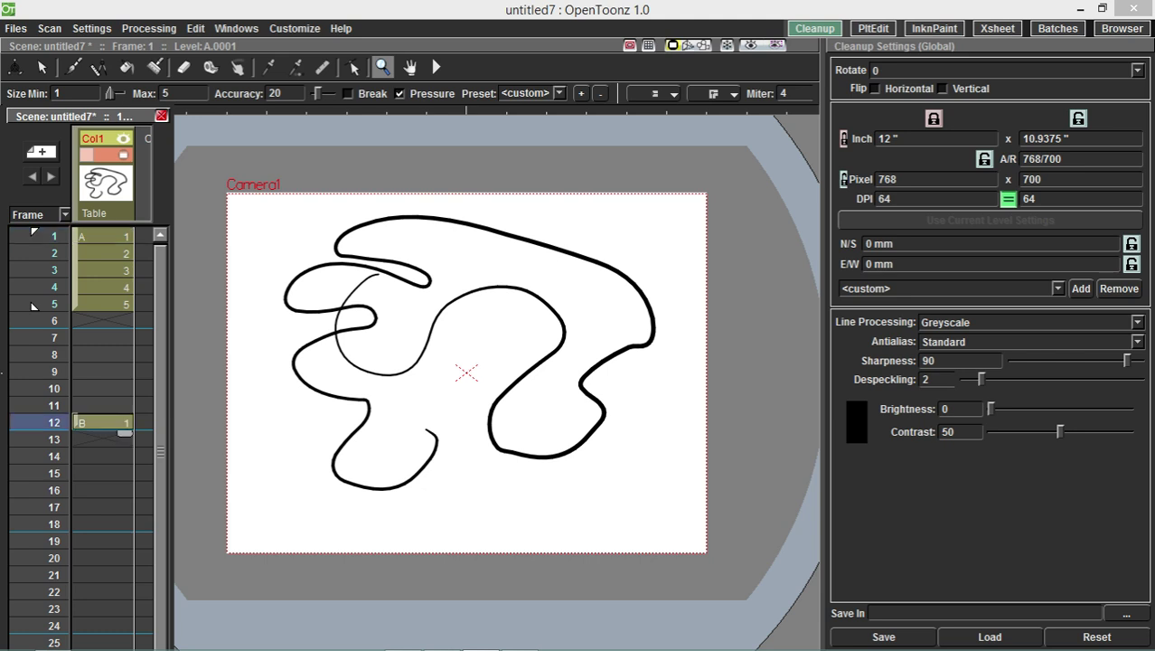
right_click(113, 421)
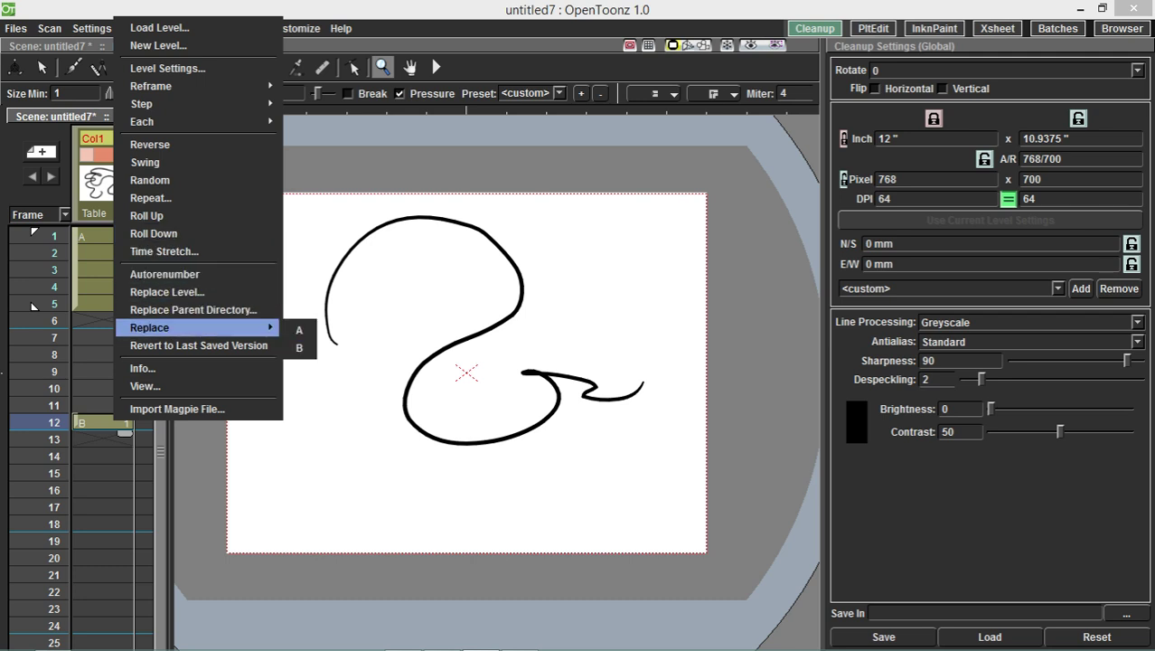
key(Escape)
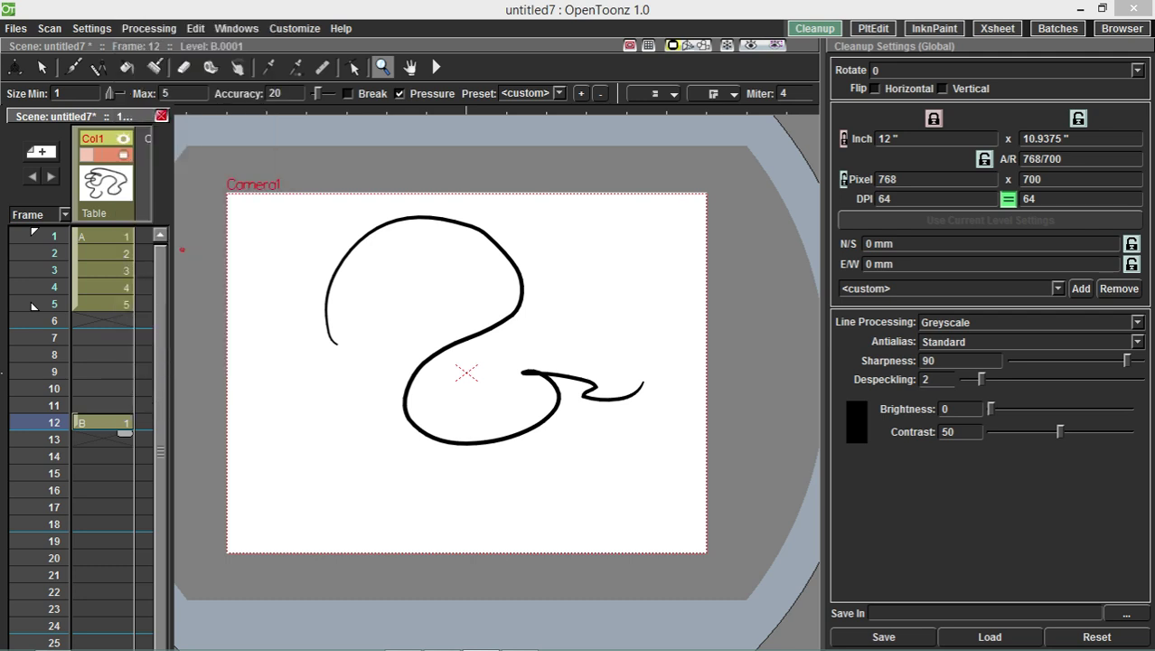
drag(77, 422, 77, 321)
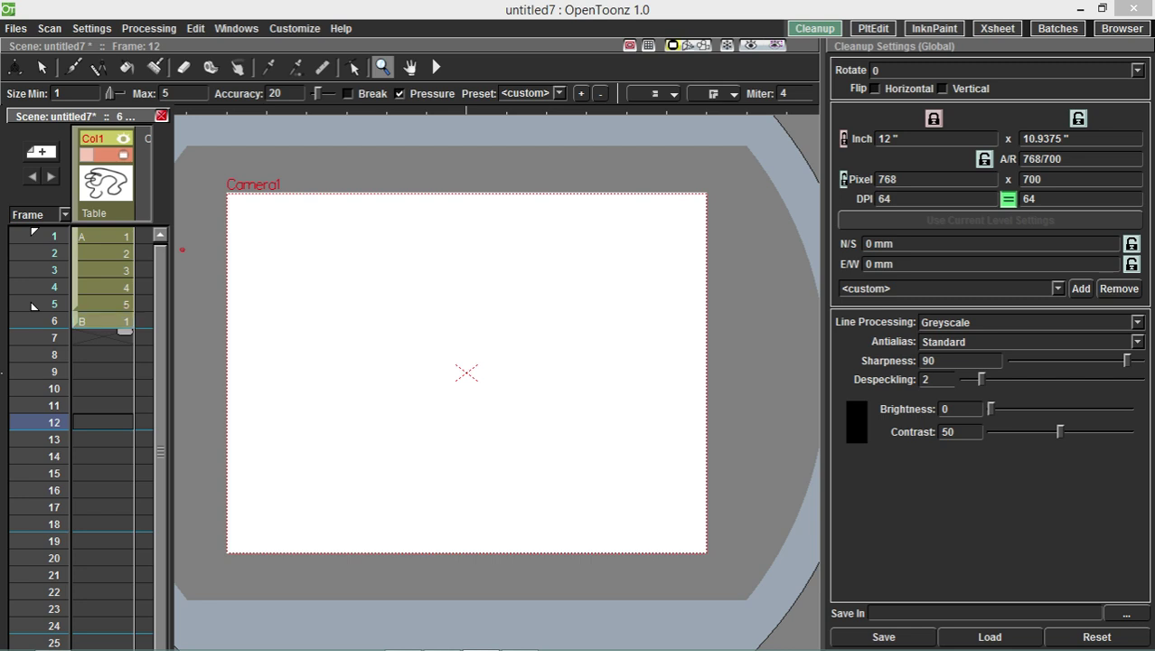
click(104, 321)
click(104, 304)
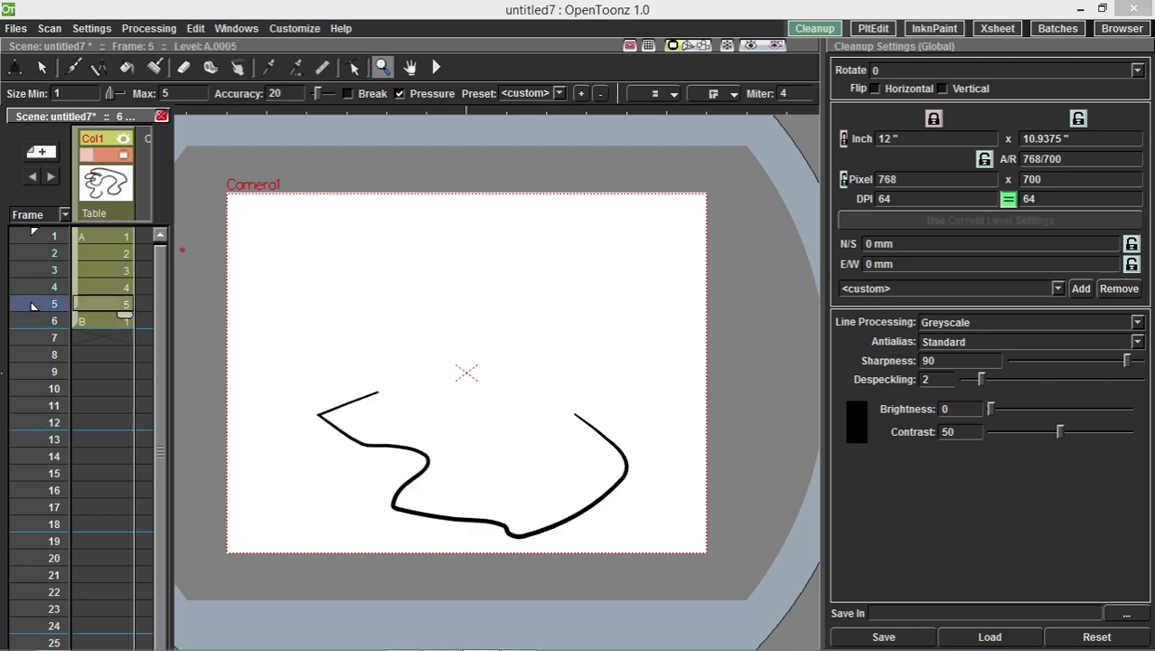
click(104, 288)
click(104, 254)
click(104, 287)
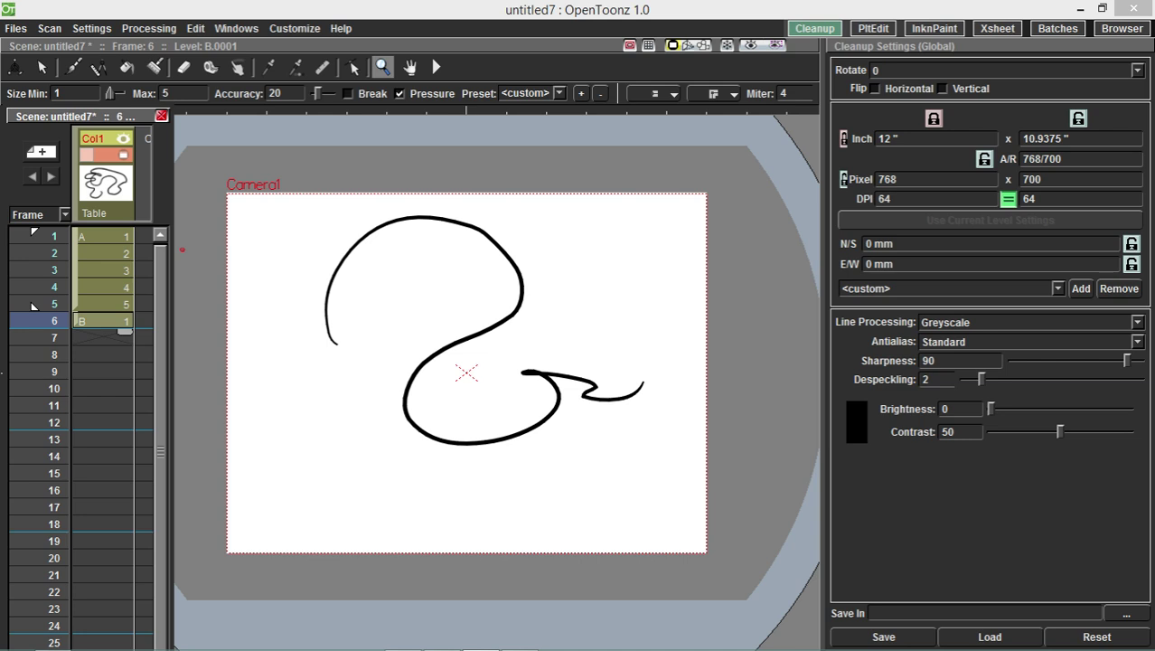
- Extend the hold of the level B drawing from frame 6 through frame 15
drag(77, 321, 76, 371)
key(ctrl+z)
drag(125, 332, 125, 484)
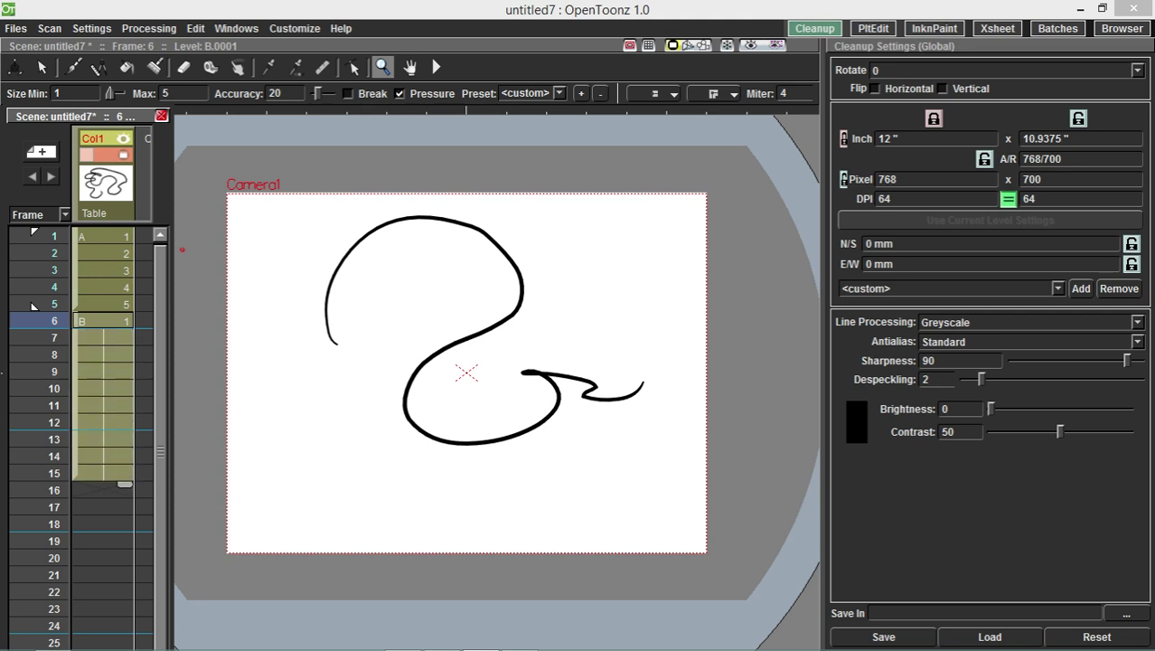
- Step down and back up through the held frames from frame 6 to examine the repeated level B drawing
click(107, 321)
click(107, 338)
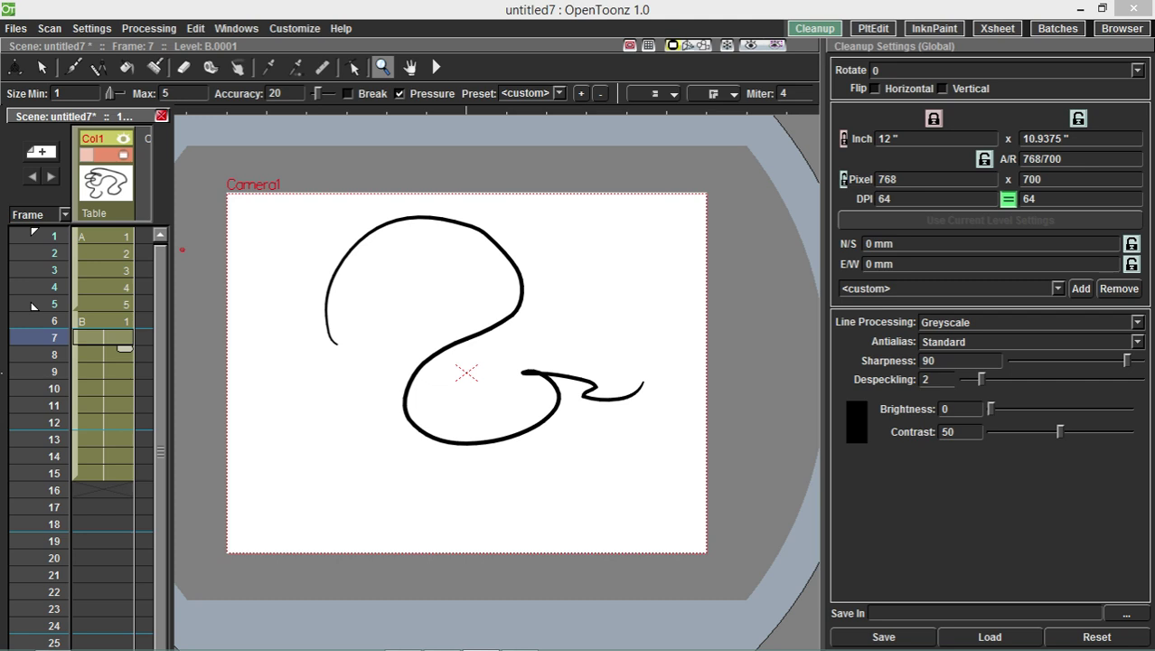
key(Up)
key(Down)
key(Down)
key(Down)
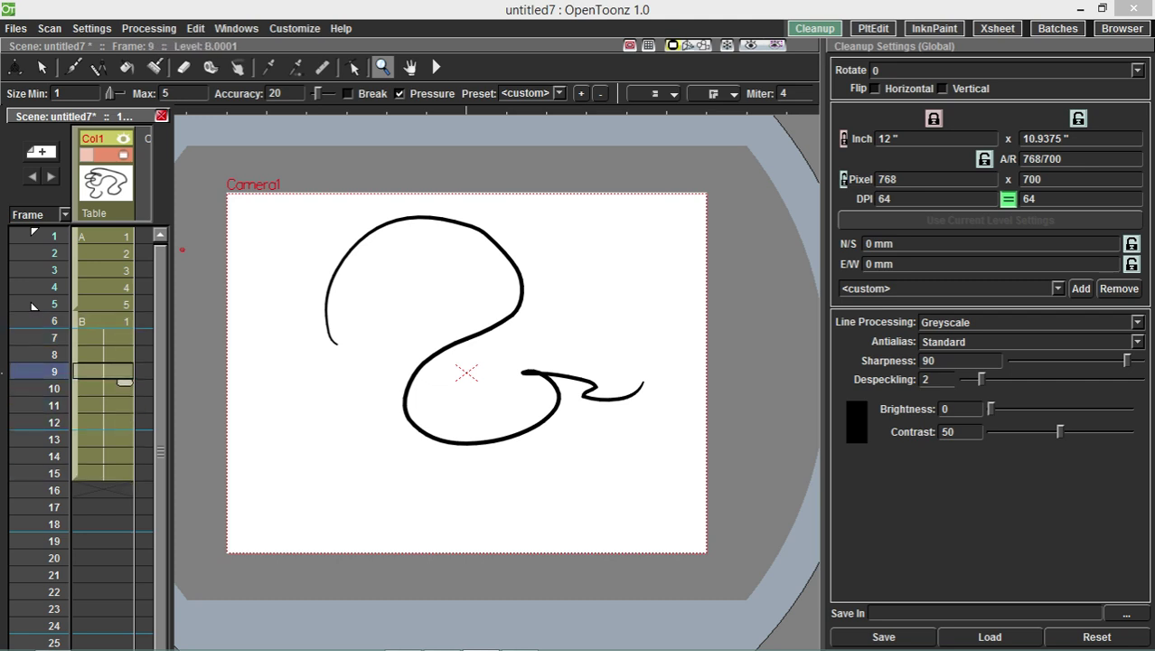
key(Down)
key(Down)
key(Down)
key(Down)
key(Down)
key(Down)
key(Up)
key(Up)
key(Up)
key(Up)
key(Up)
key(Up)
key(Up)
key(Up)
key(Up)
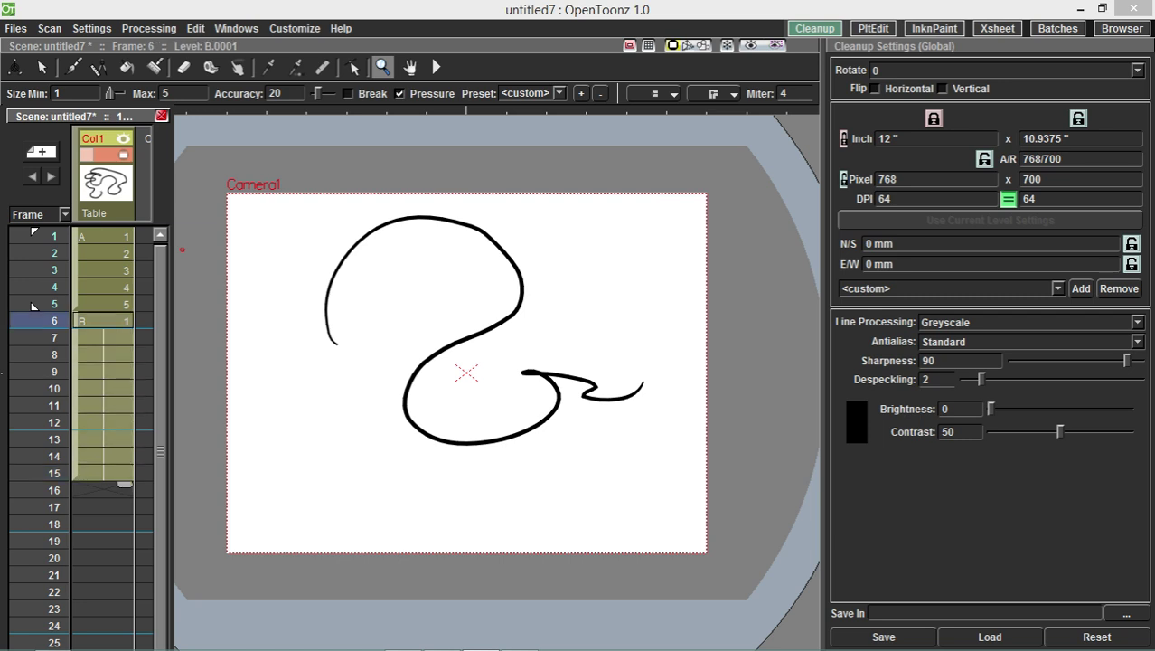
- Return the level B drawing to a single cell on frame 12 and select the level A cells on frames 1 to 5
mouse_move(125, 485)
mouse_down()
mouse_move(125, 332)
mouse_move(76, 423)
mouse_up()
mouse_move(76, 287)
mouse_down()
mouse_move(76, 321)
mouse_move(76, 287)
mouse_up()
click(32, 307)
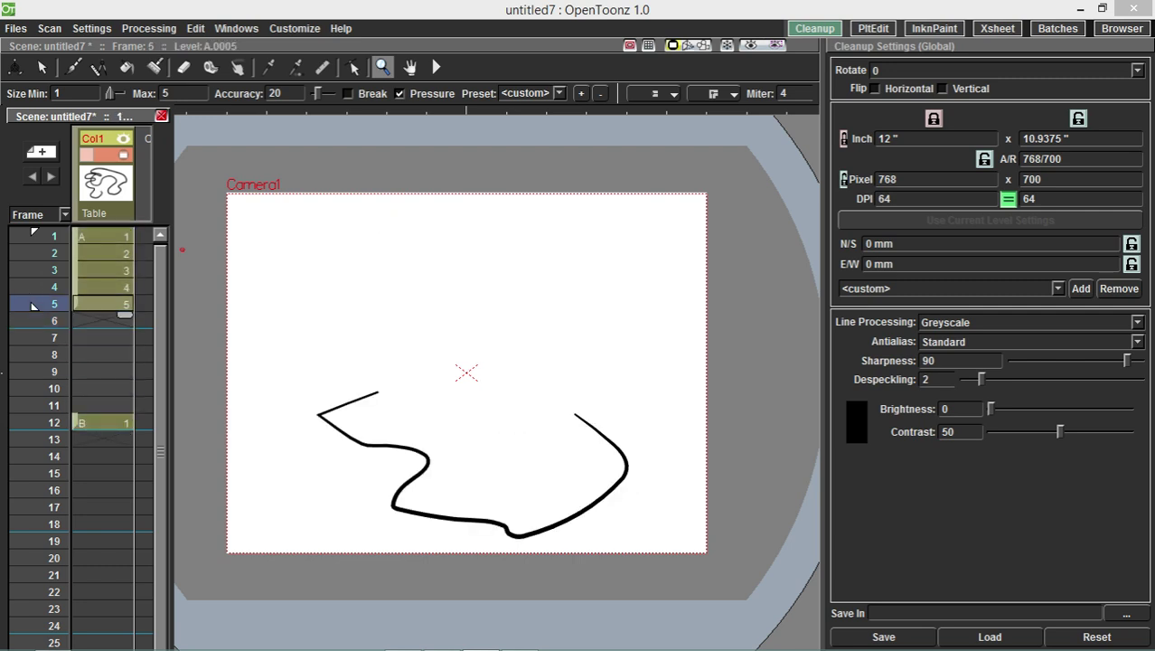
click(105, 271)
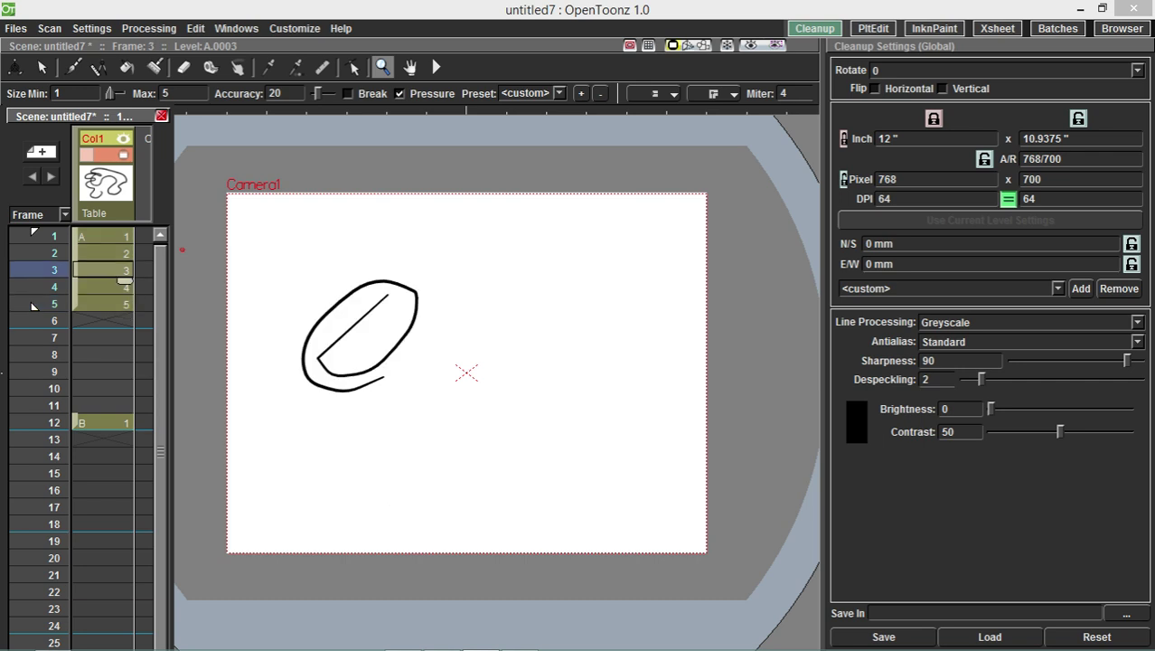
click(105, 337)
mouse_move(76, 271)
mouse_down()
mouse_move(76, 371)
mouse_move(76, 270)
mouse_up()
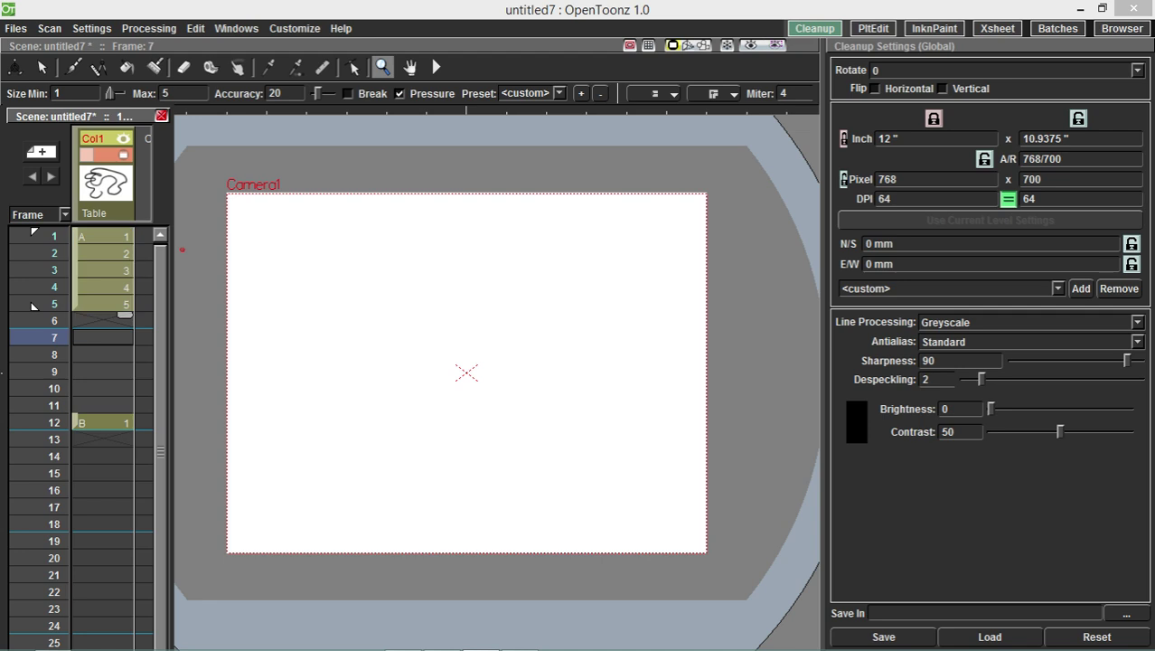
- Shift the drawings on frames 4 and 5 one frame down, leaving frame 4 empty, and compare frames 3 and 4
click(32, 306)
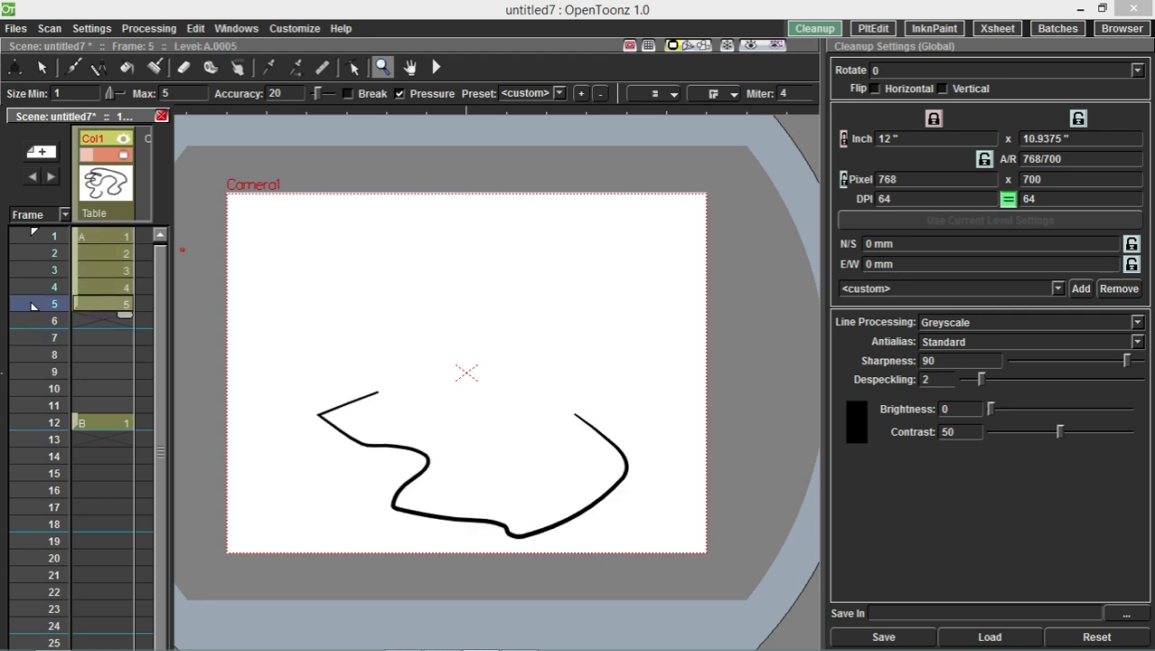
key(Insert)
key(Up)
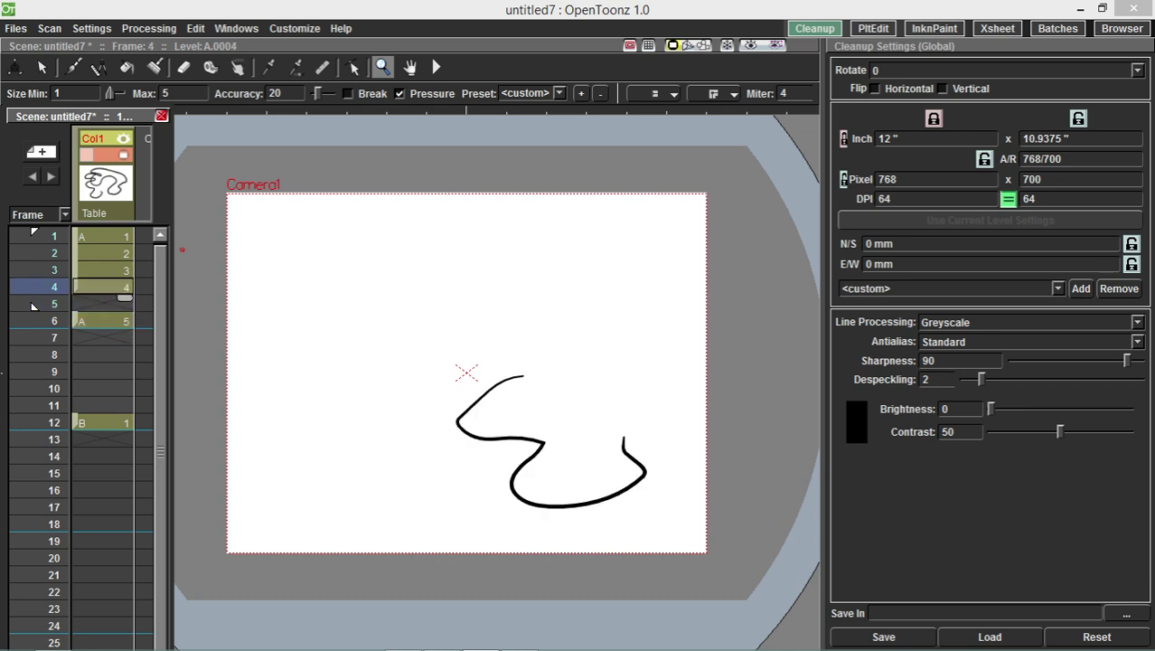
key(Insert)
key(Up)
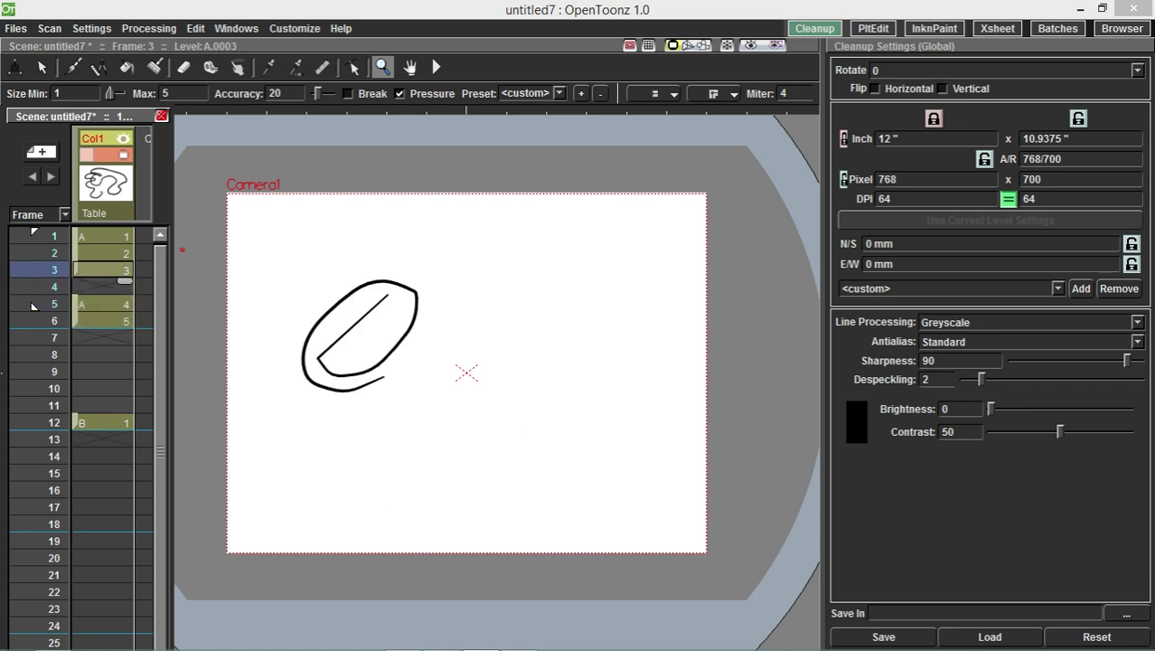
key(Down)
key(Up)
key(Down)
key(Up)
key(Down)
- Clear all drawings from Col1 and draw a small freehand oval in the upper middle of the camera area on frame 1
right_click(109, 181)
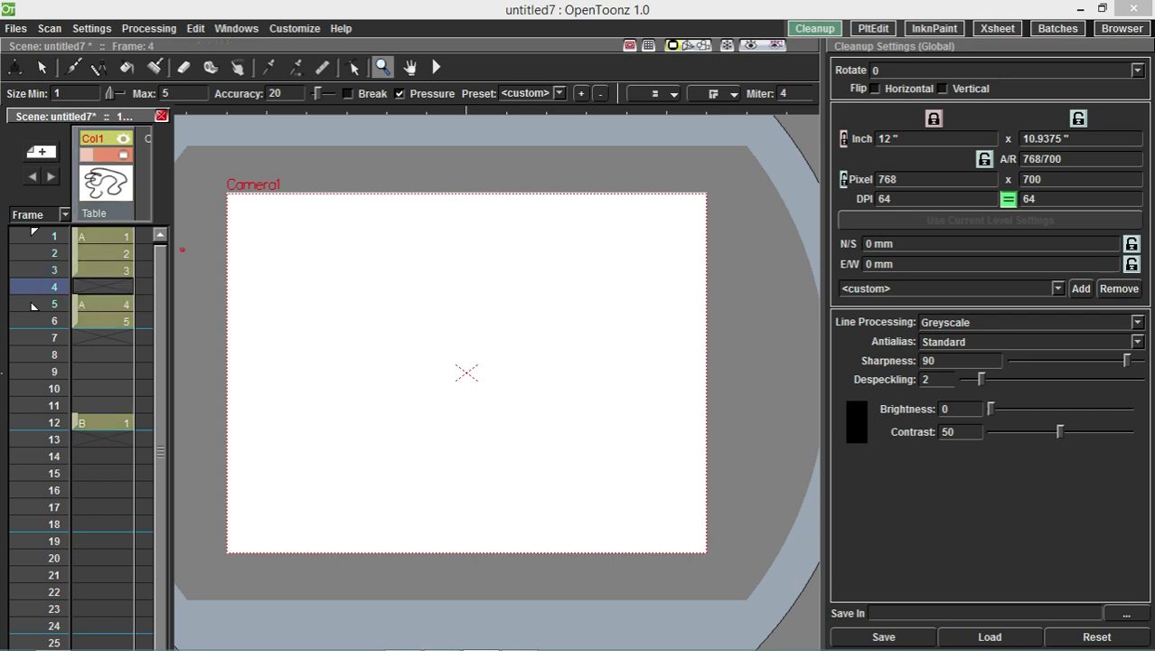
key(Return)
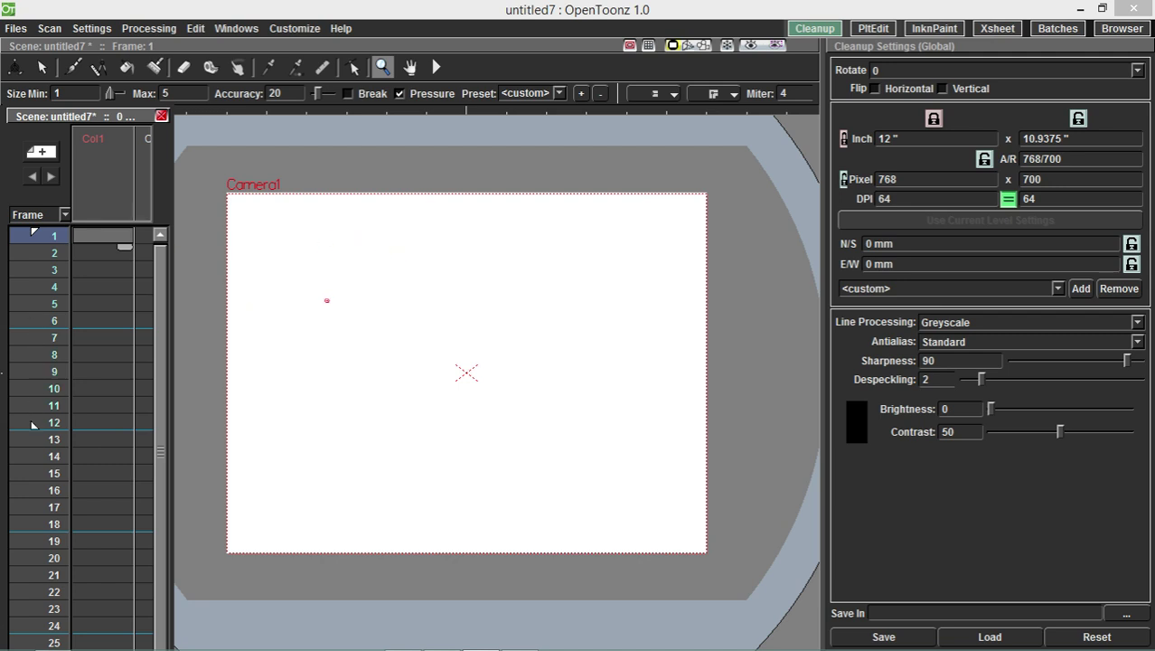
mouse_move(465, 249)
mouse_down()
mouse_move(445, 281)
mouse_move(482, 292)
mouse_move(461, 247)
mouse_up()
scroll(441, 280, up, 1)
scroll(443, 280, up, 1)
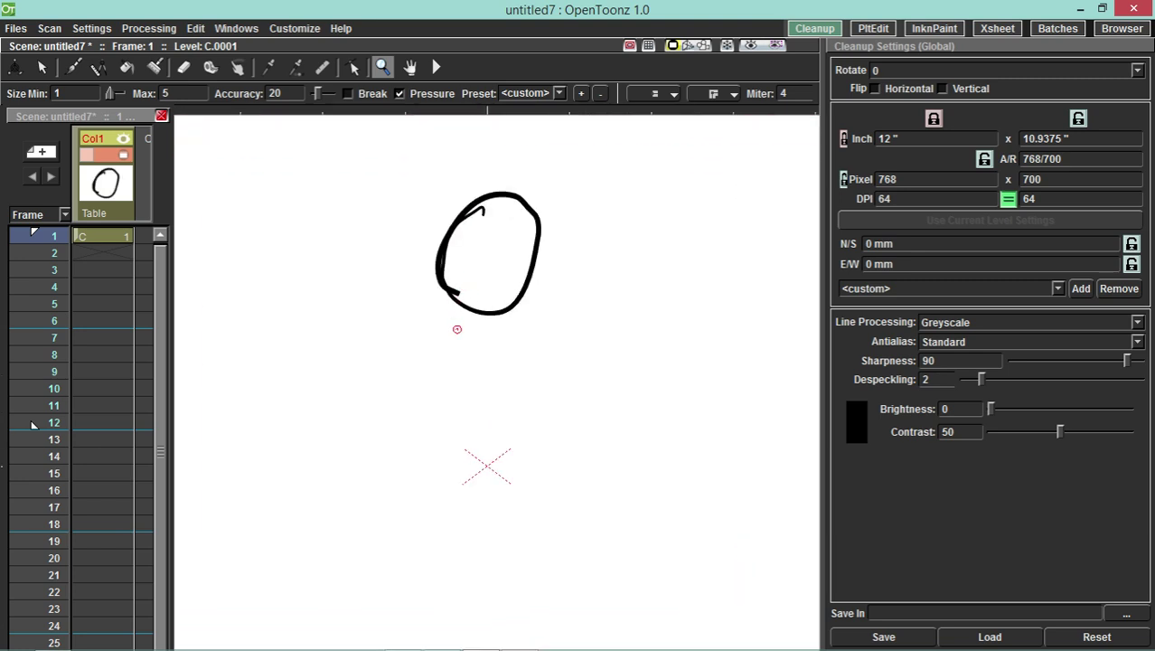
scroll(466, 330, down, 2)
scroll(469, 331, down, 1)
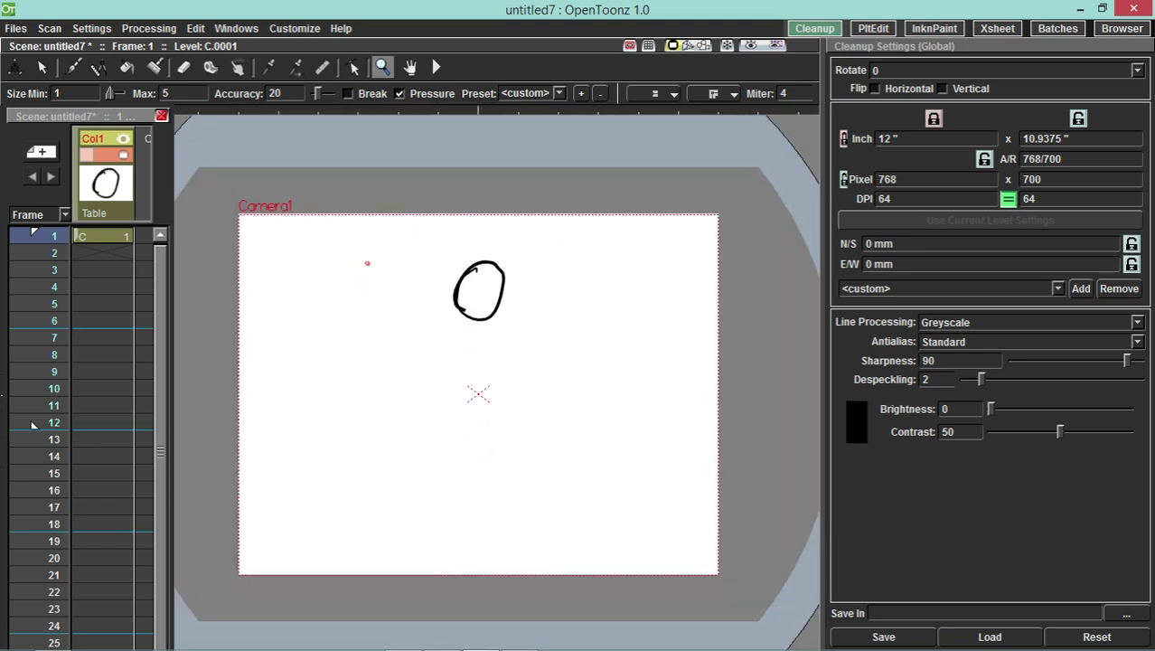
- Activate onion skin on frame 2 of Col1 and draw a freehand oval just below the first one
click(104, 253)
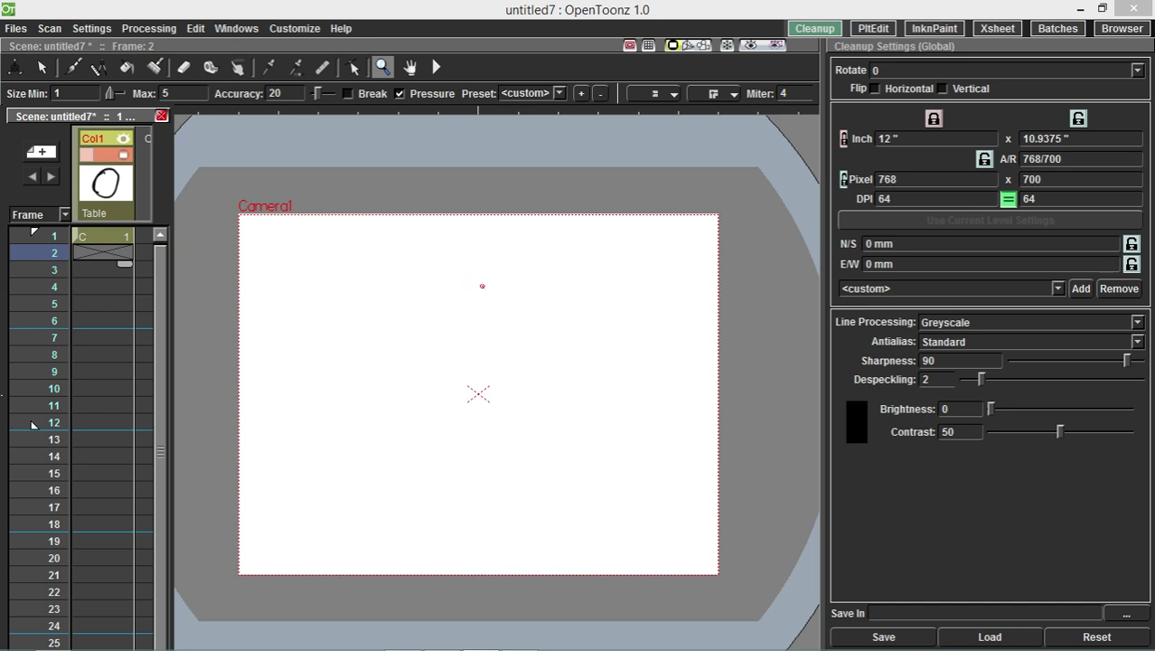
right_click(479, 303)
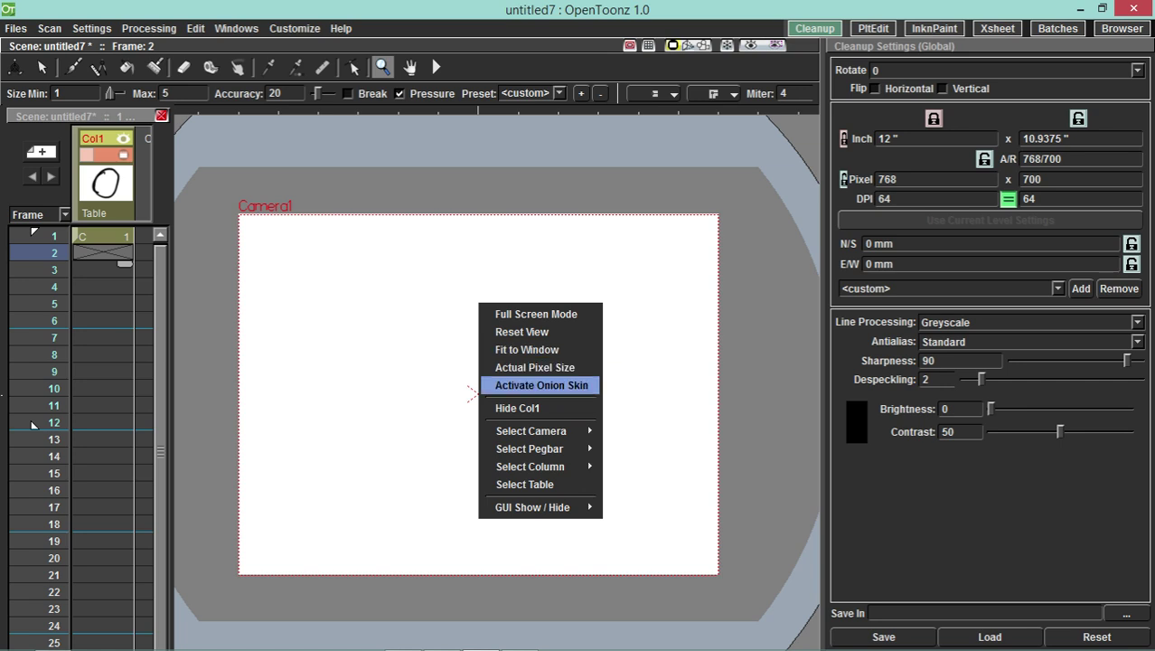
click(552, 386)
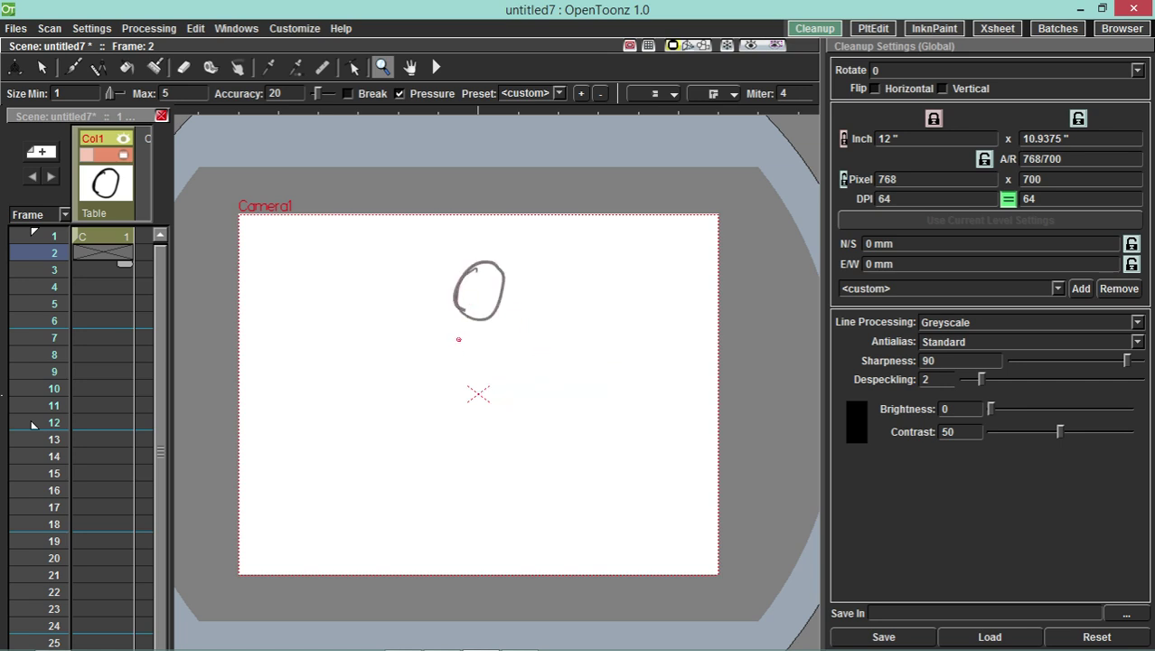
mouse_move(457, 347)
mouse_down()
mouse_move(459, 390)
mouse_move(489, 388)
mouse_move(497, 362)
mouse_move(466, 339)
mouse_move(442, 369)
mouse_up()
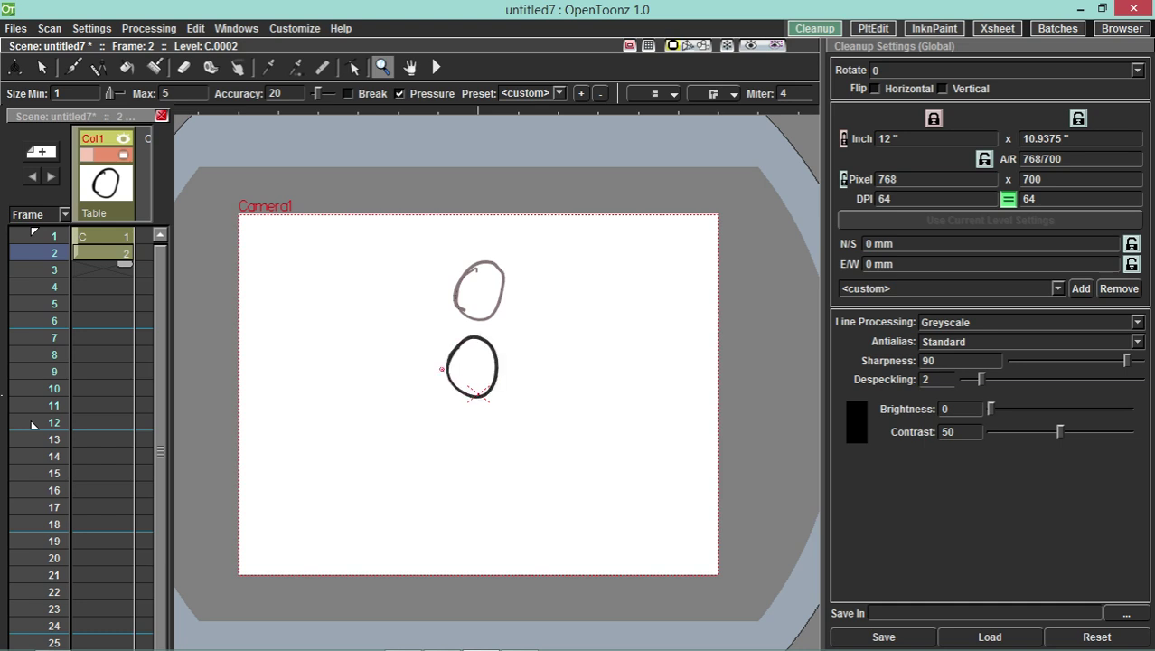
- Draw a rounder oval lower down on frame 3 and a flat, wide oval near the camera area's lower edge on frame 4
key(.)
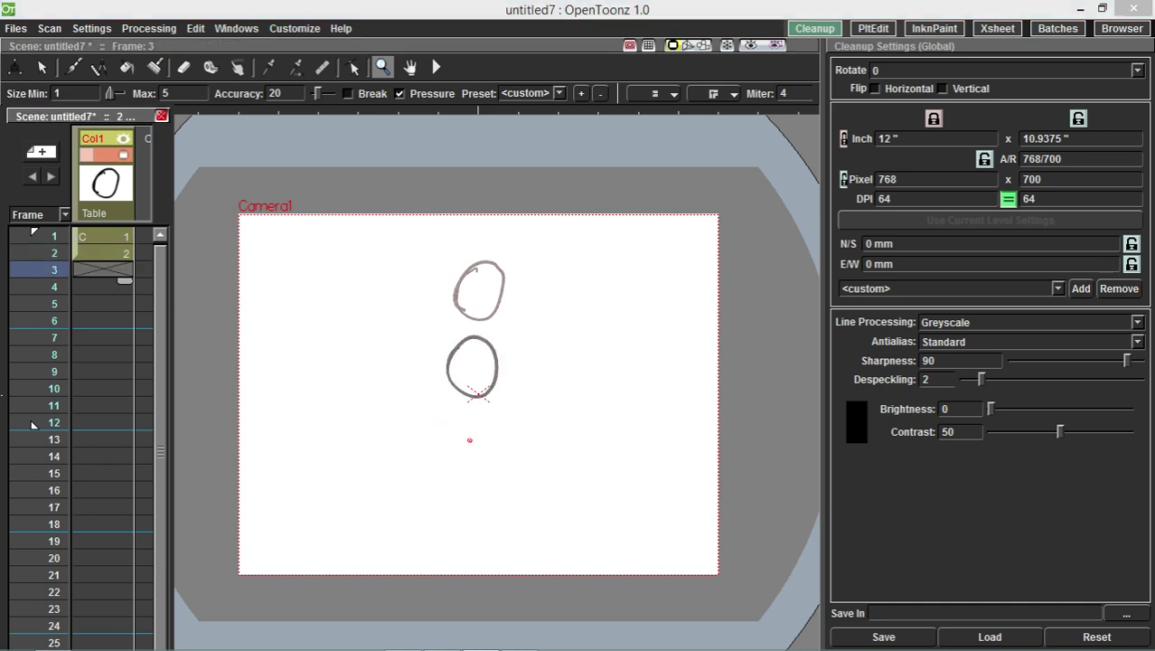
mouse_move(455, 441)
mouse_down()
mouse_move(464, 483)
mouse_move(503, 483)
mouse_move(502, 444)
mouse_move(472, 431)
mouse_move(455, 457)
mouse_up()
key(.)
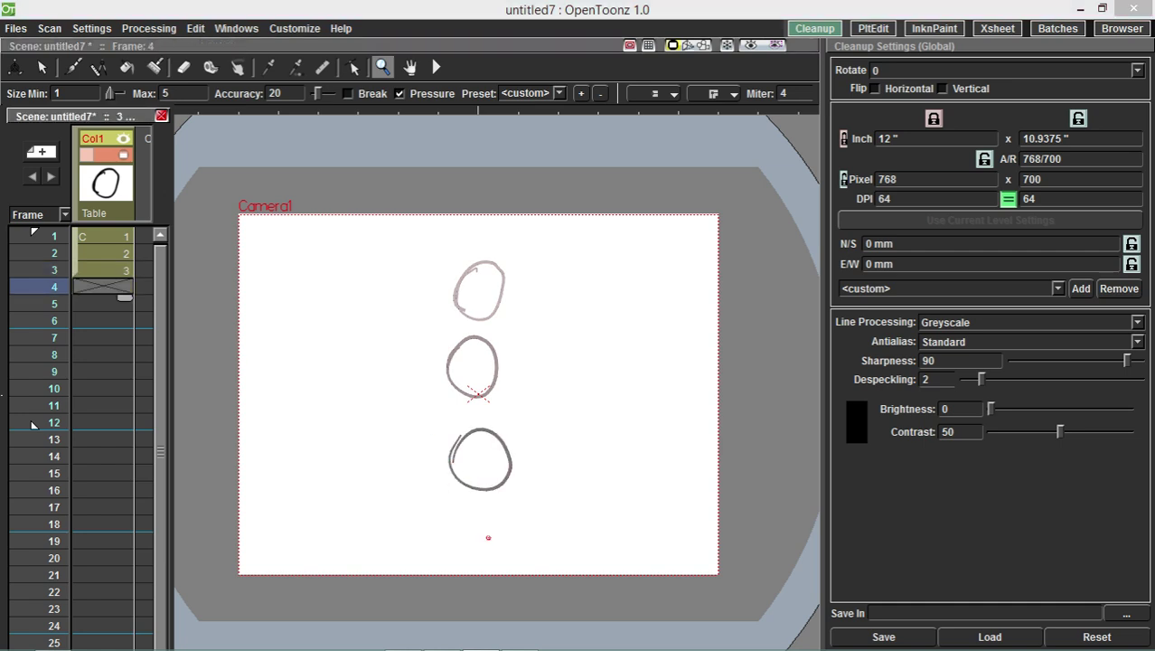
mouse_move(467, 522)
mouse_down()
mouse_move(433, 526)
mouse_move(450, 541)
mouse_move(533, 533)
mouse_move(457, 518)
mouse_up()
- Draw the rebounding ball on frames 5 to 7 as upright ovals, each higher than the last, ending in the upper camera area
key(.)
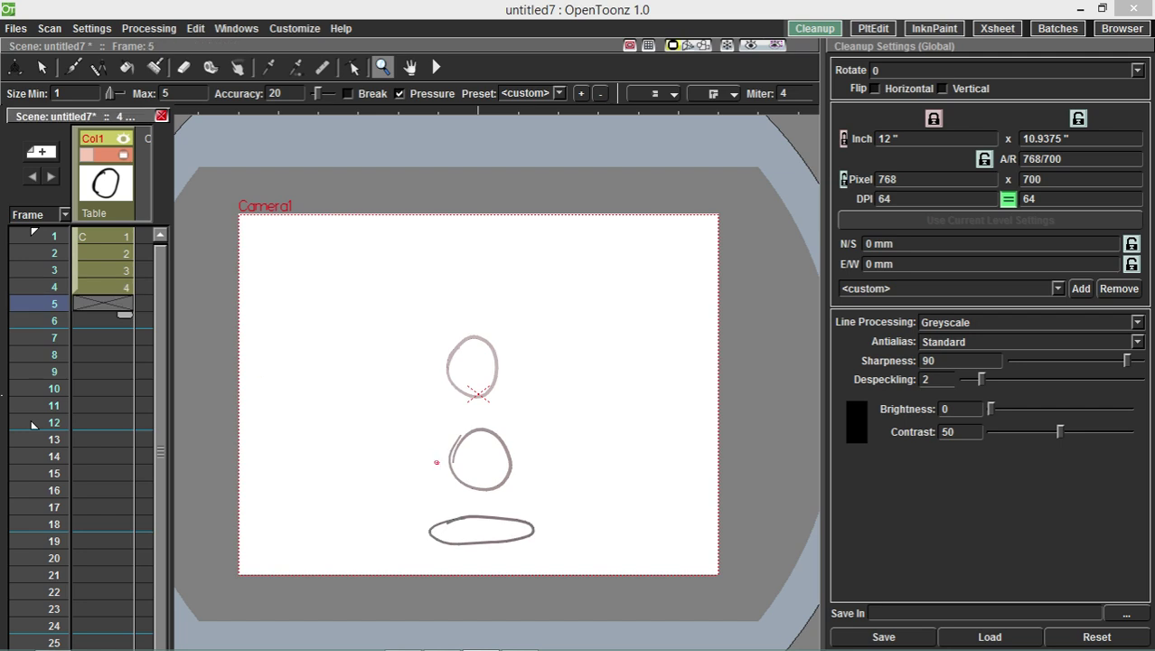
mouse_move(463, 459)
mouse_down()
mouse_move(463, 507)
mouse_move(483, 513)
mouse_move(497, 489)
mouse_move(491, 446)
mouse_move(473, 432)
mouse_move(457, 470)
mouse_up()
key(.)
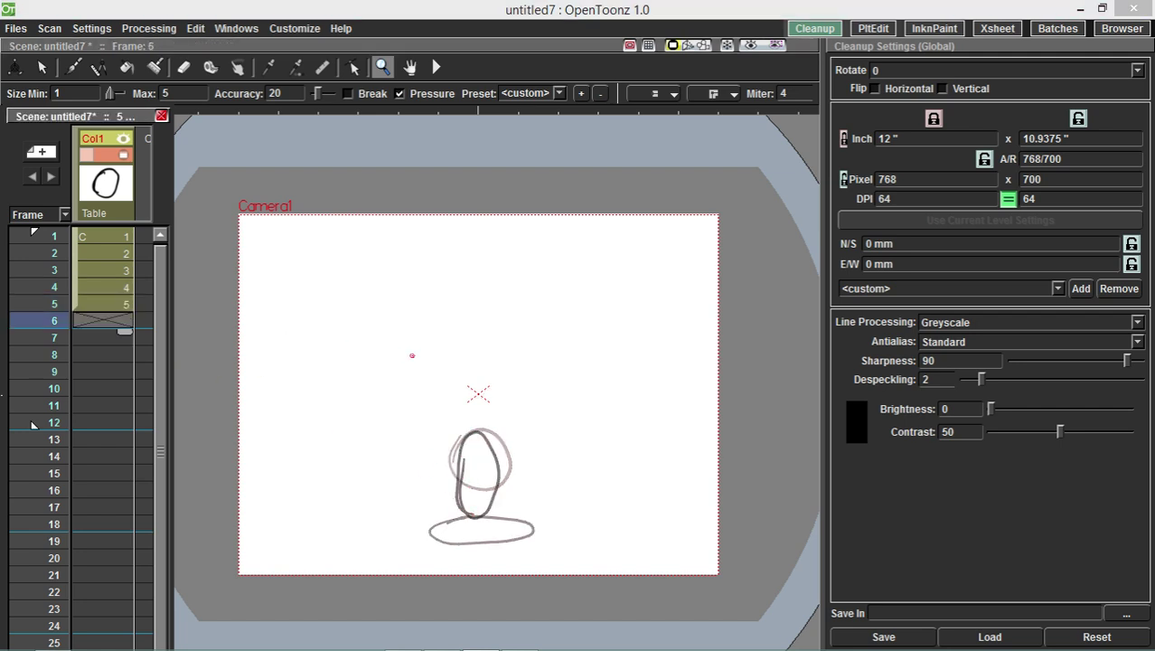
mouse_move(469, 384)
mouse_down()
mouse_move(481, 418)
mouse_move(499, 380)
mouse_move(494, 335)
mouse_move(477, 334)
mouse_move(461, 401)
mouse_up()
key(.)
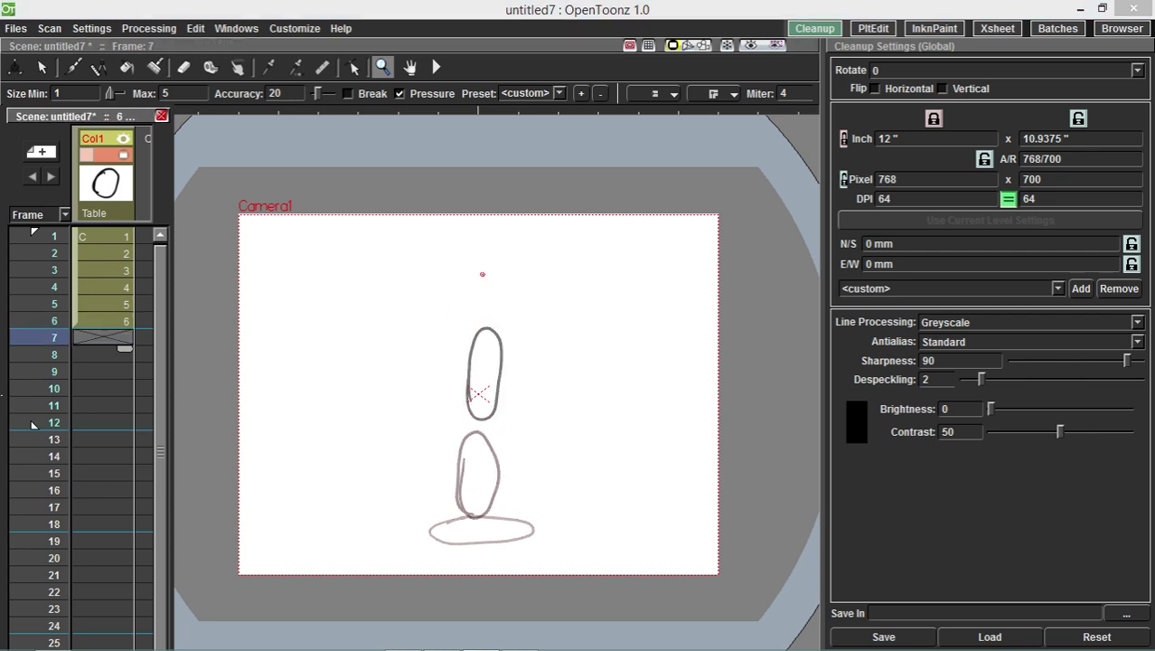
mouse_move(477, 264)
mouse_down()
mouse_move(482, 315)
mouse_move(512, 314)
mouse_move(524, 283)
mouse_move(511, 247)
mouse_move(489, 243)
mouse_move(471, 285)
mouse_up()
- Draw circles on frames 8 to 10, starting at the camera area's upper edge and descending slightly with each frame
key(.)
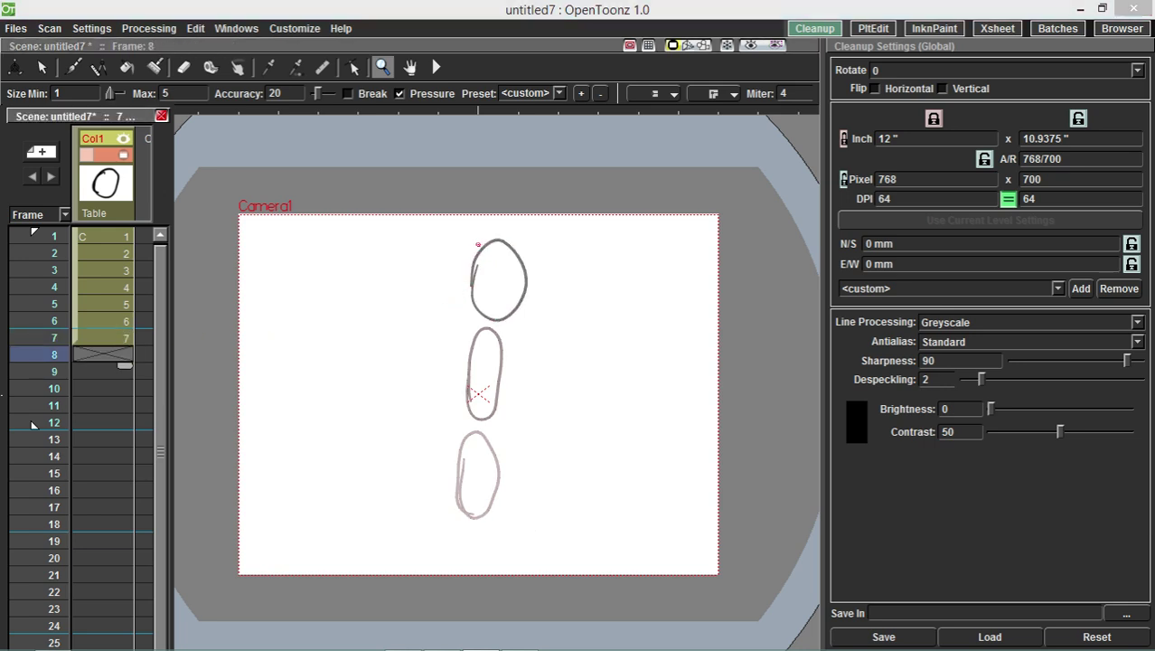
mouse_move(477, 243)
mouse_down()
mouse_move(504, 293)
mouse_move(534, 285)
mouse_move(540, 254)
mouse_move(506, 220)
mouse_move(479, 242)
mouse_up()
key(.)
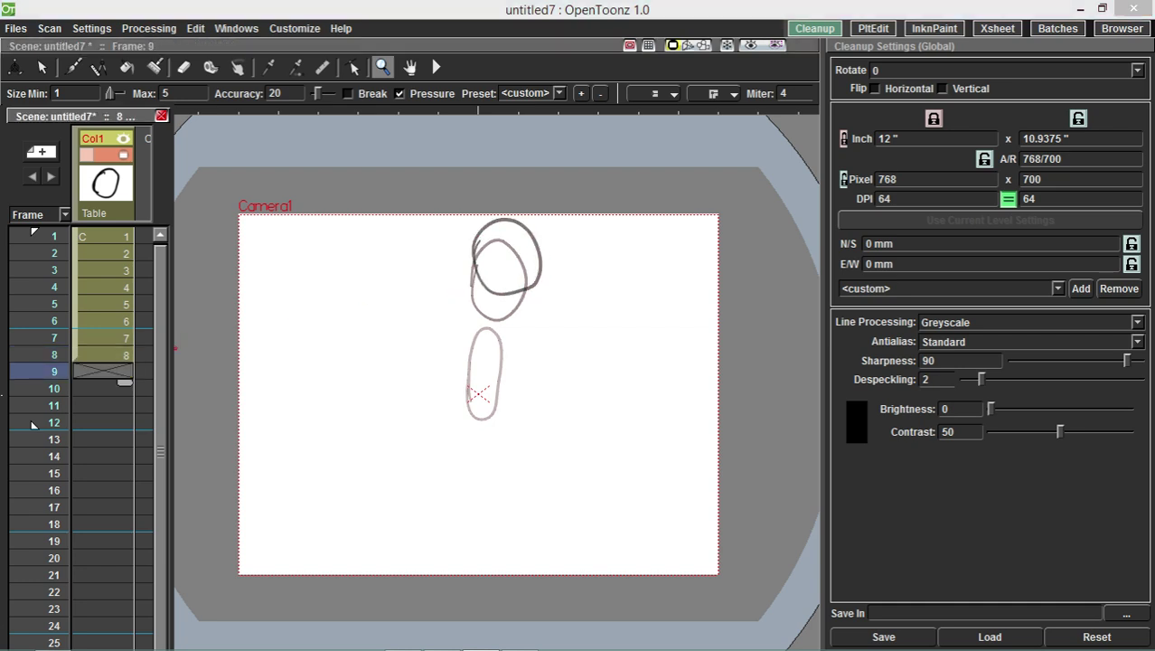
mouse_move(463, 269)
mouse_down()
mouse_move(501, 317)
mouse_move(538, 281)
mouse_move(527, 245)
mouse_move(491, 235)
mouse_move(463, 277)
mouse_move(461, 337)
mouse_move(498, 369)
mouse_move(535, 337)
mouse_move(521, 301)
mouse_move(472, 299)
mouse_move(458, 353)
mouse_up()
key(.)
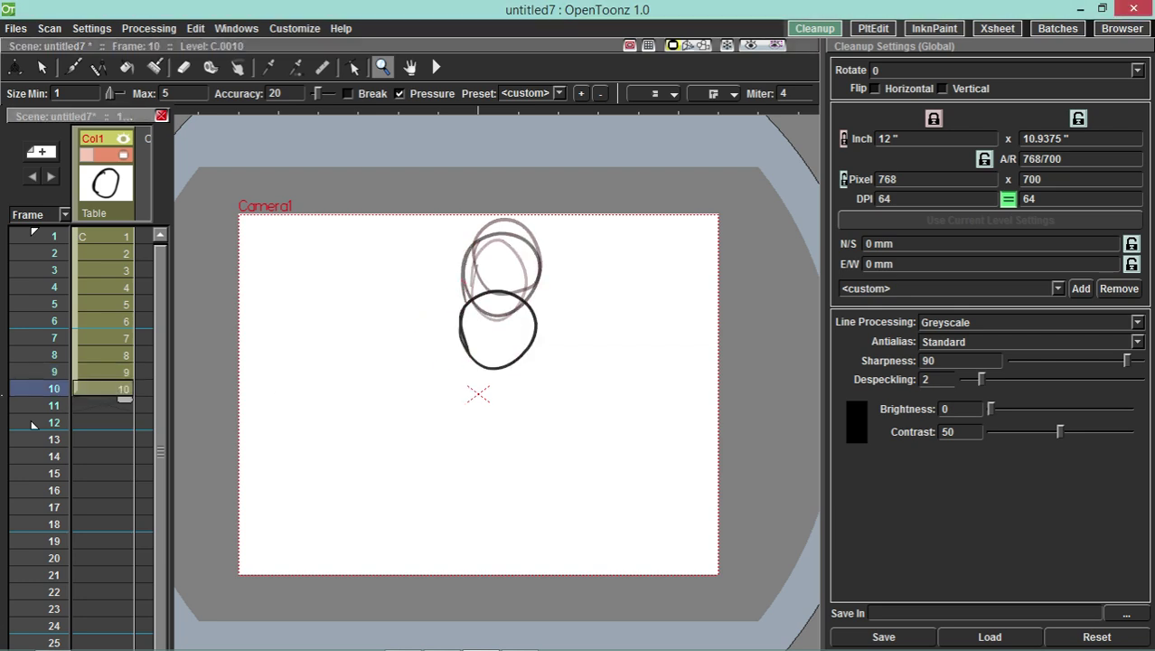
- Draw the falling ball on frames 11 and 12 as circles just below the camera center and near the lower edge
key(.)
mouse_move(471, 405)
mouse_down()
mouse_move(532, 417)
mouse_move(509, 377)
mouse_move(477, 395)
mouse_up()
click(33, 423)
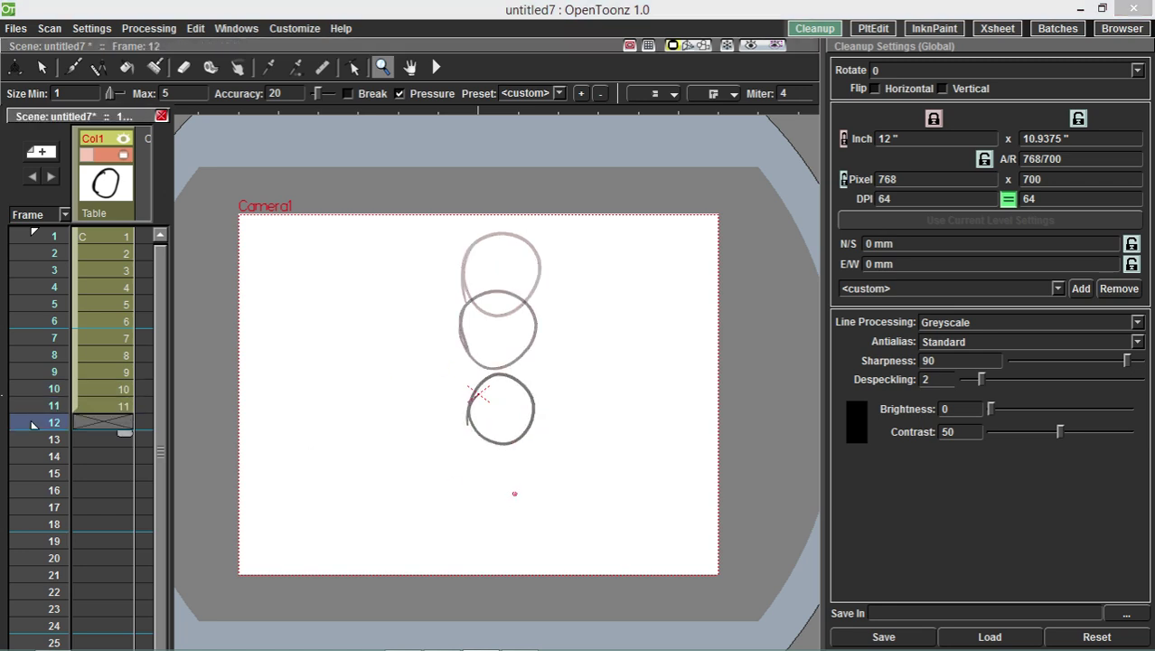
mouse_move(471, 481)
mouse_down()
mouse_move(521, 531)
mouse_move(546, 495)
mouse_move(514, 464)
mouse_move(471, 488)
mouse_up()
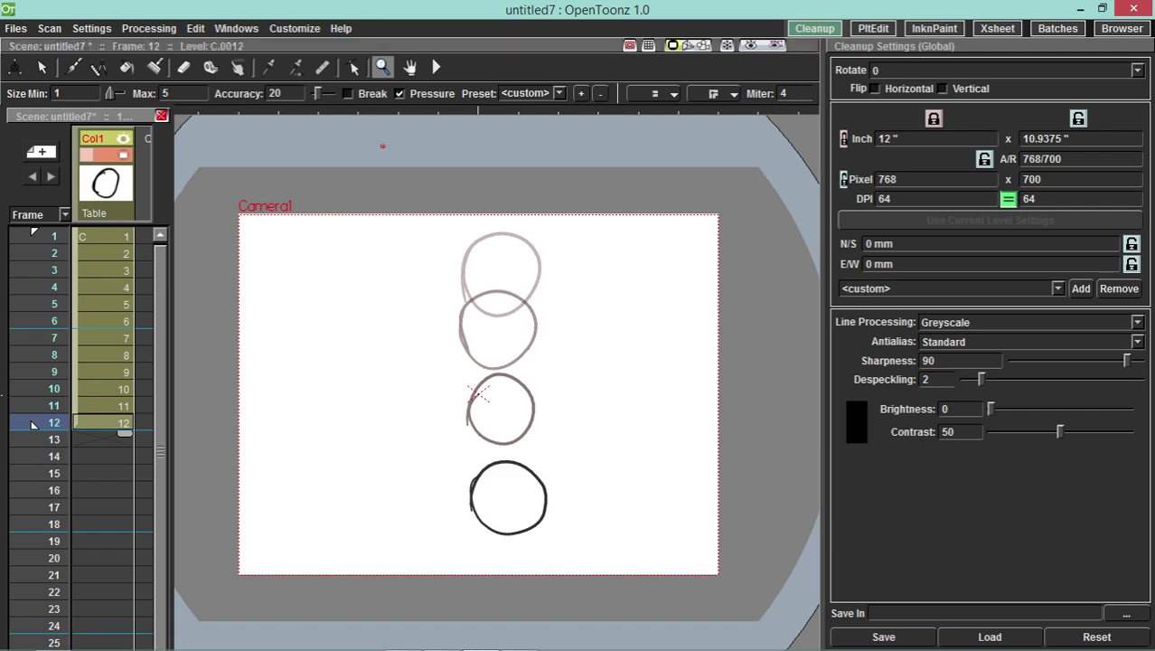
- Open the ComboViewer and play the 12-frame ball animation in a loop
click(236, 29)
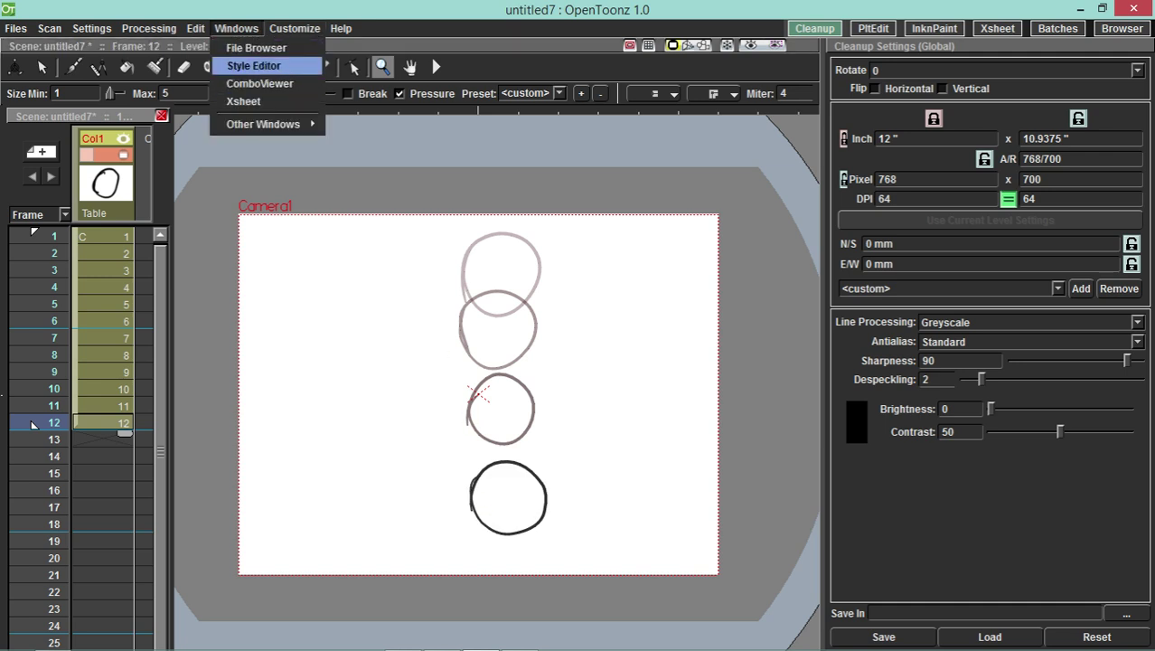
click(259, 83)
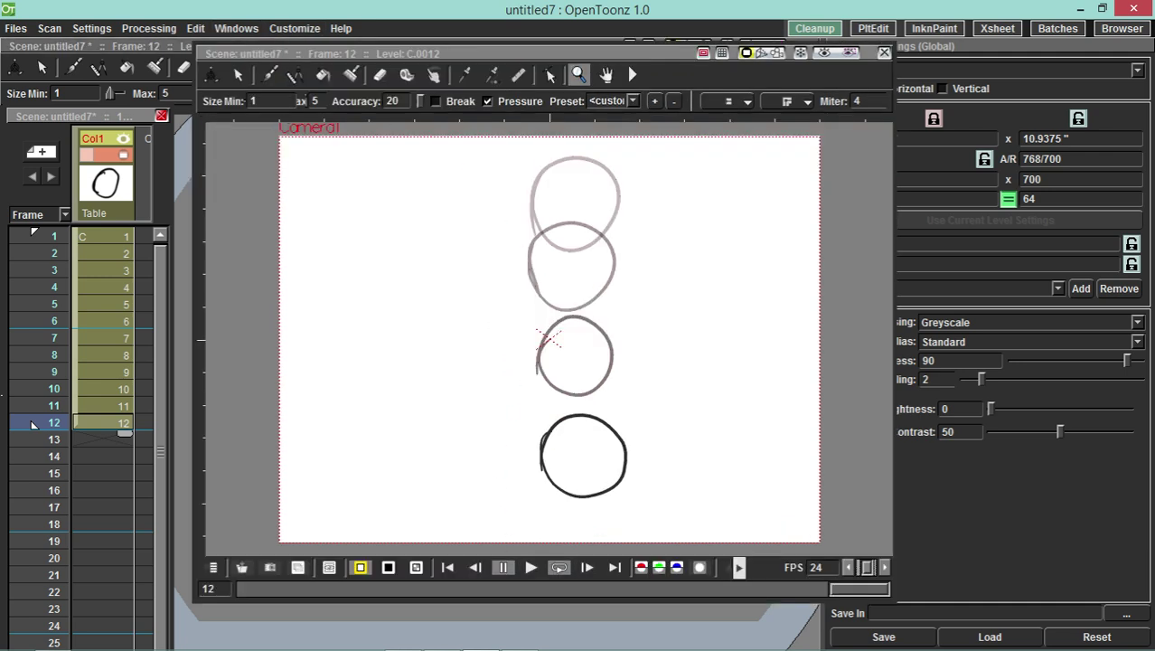
click(558, 567)
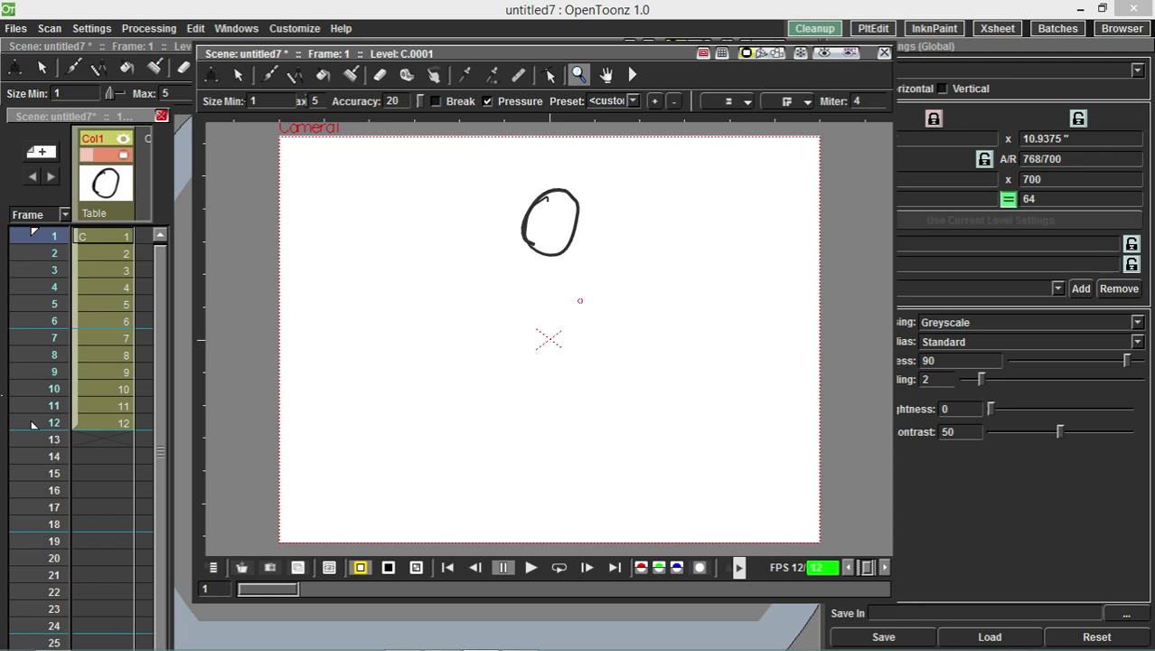
- Deactivate onion skin, play the ball animation again and close the ComboViewer
right_click(597, 307)
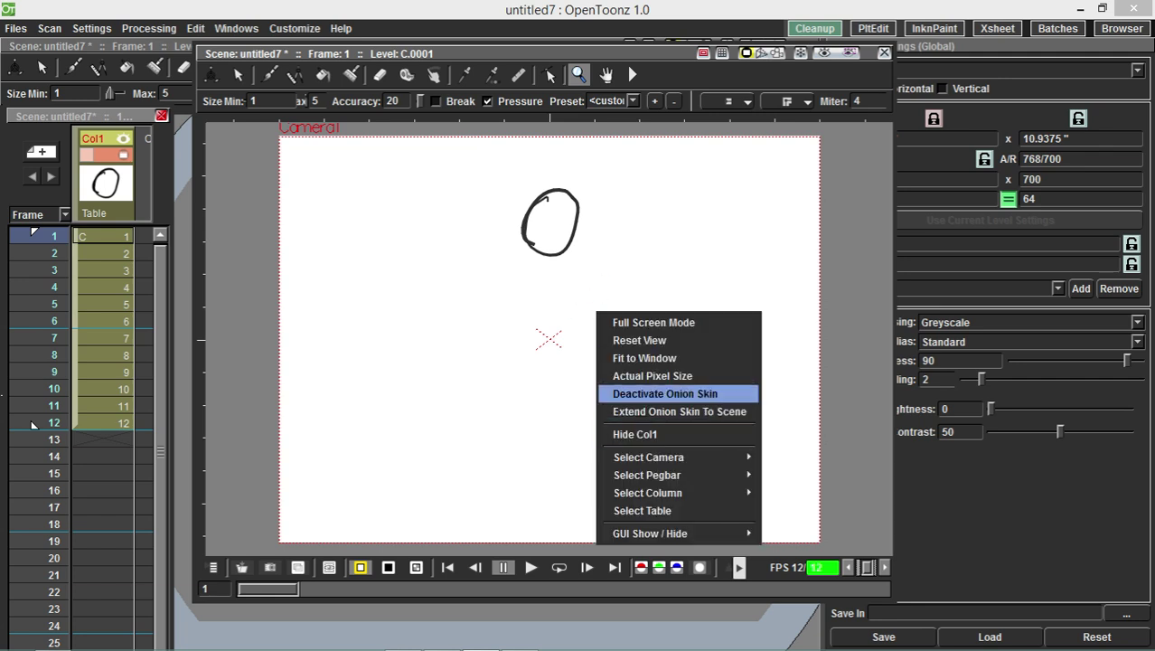
click(673, 395)
click(531, 567)
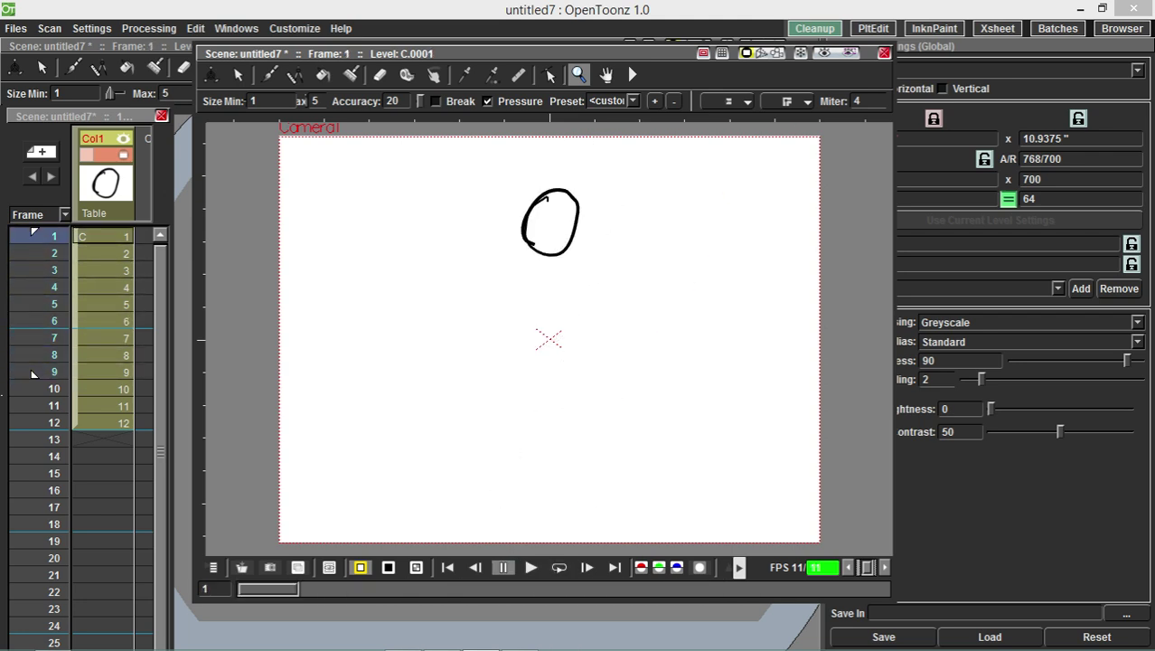
click(884, 52)
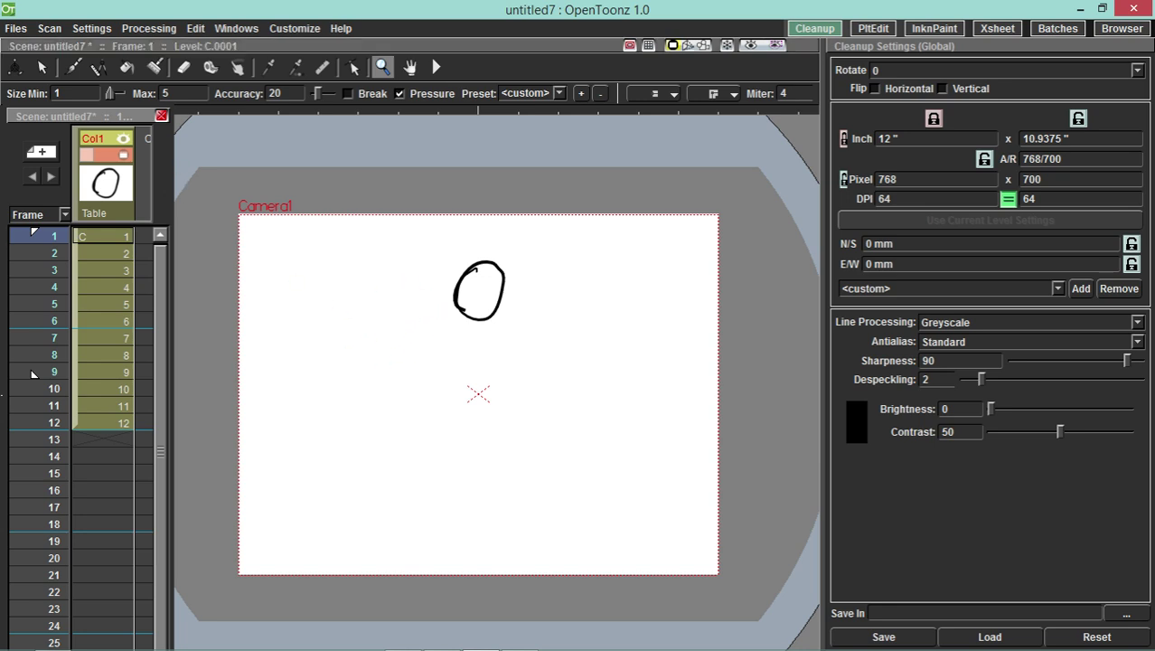
- Widen the Xsheet to show Col2 to Col4 and draw a horizontal ground line on frame 1 of Col2
drag(171, 380, 350, 362)
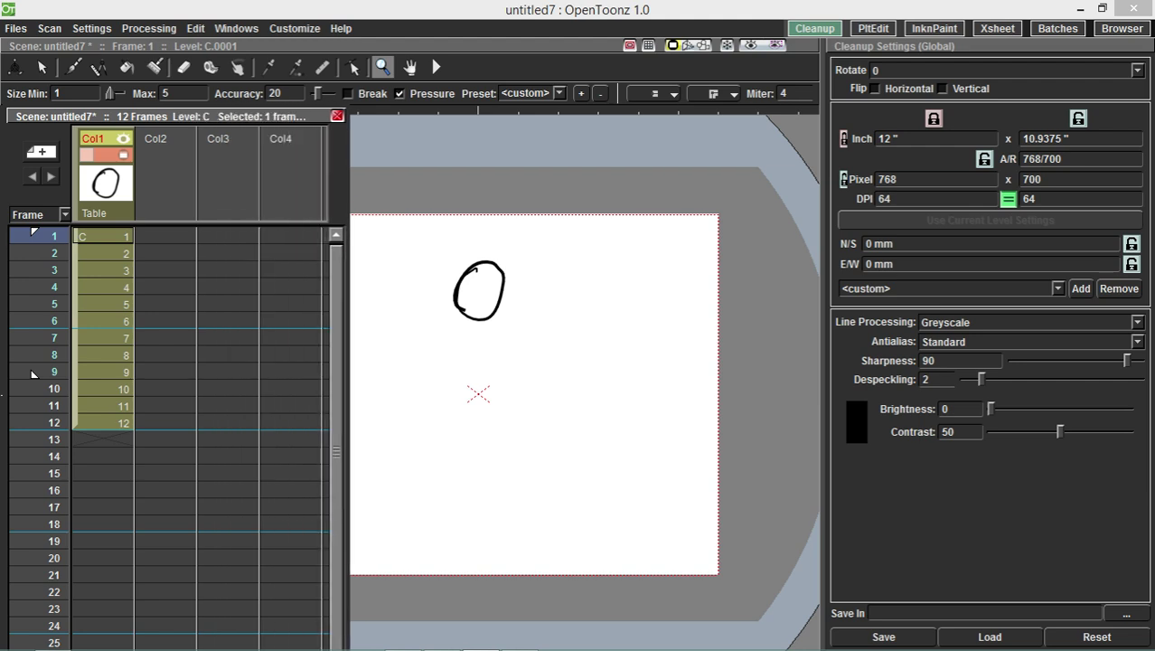
click(165, 172)
click(228, 172)
click(289, 172)
click(166, 172)
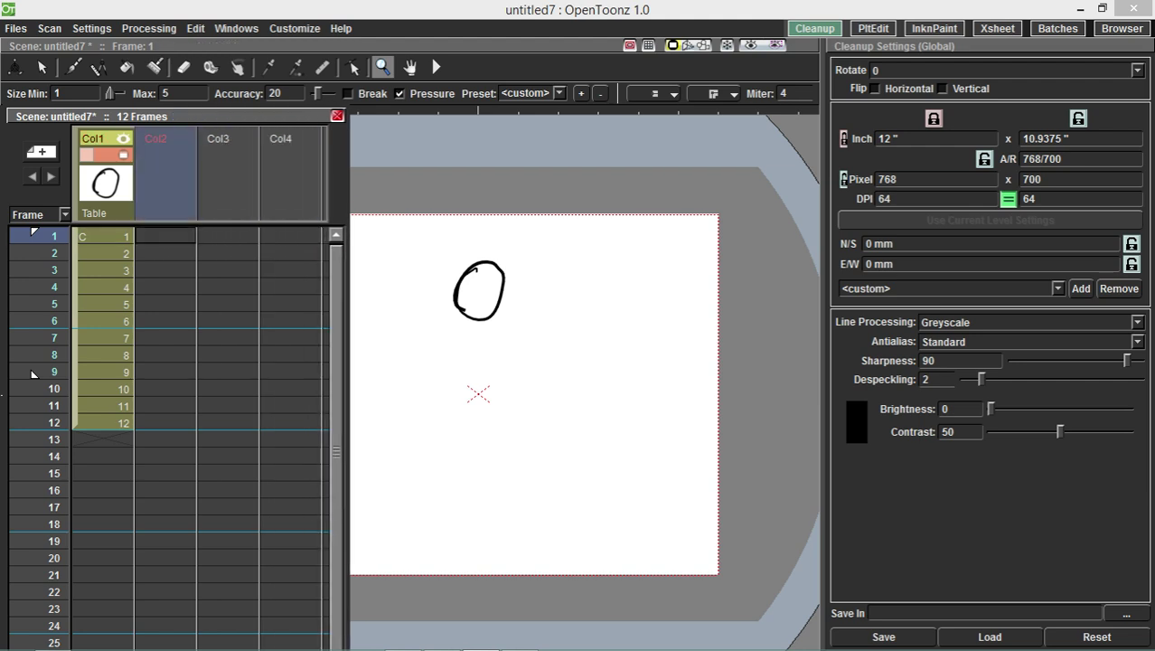
click(165, 237)
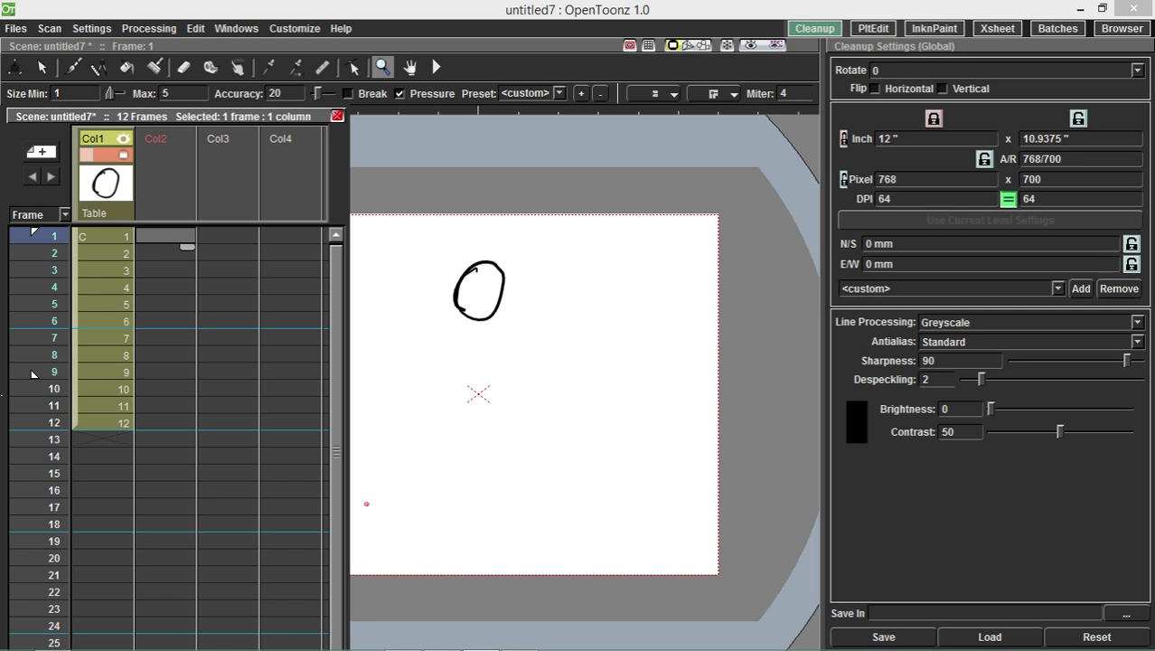
drag(366, 504, 610, 509)
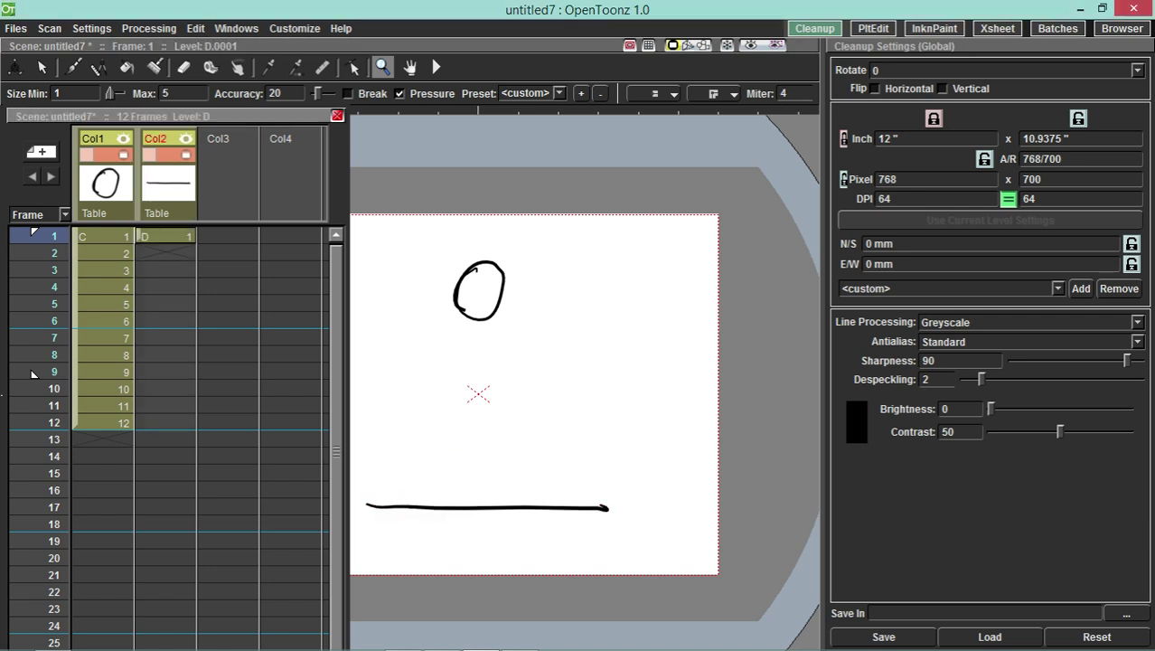
- Extend the ground line drawing in Col2 from frame 1 through frame 12
key(Down)
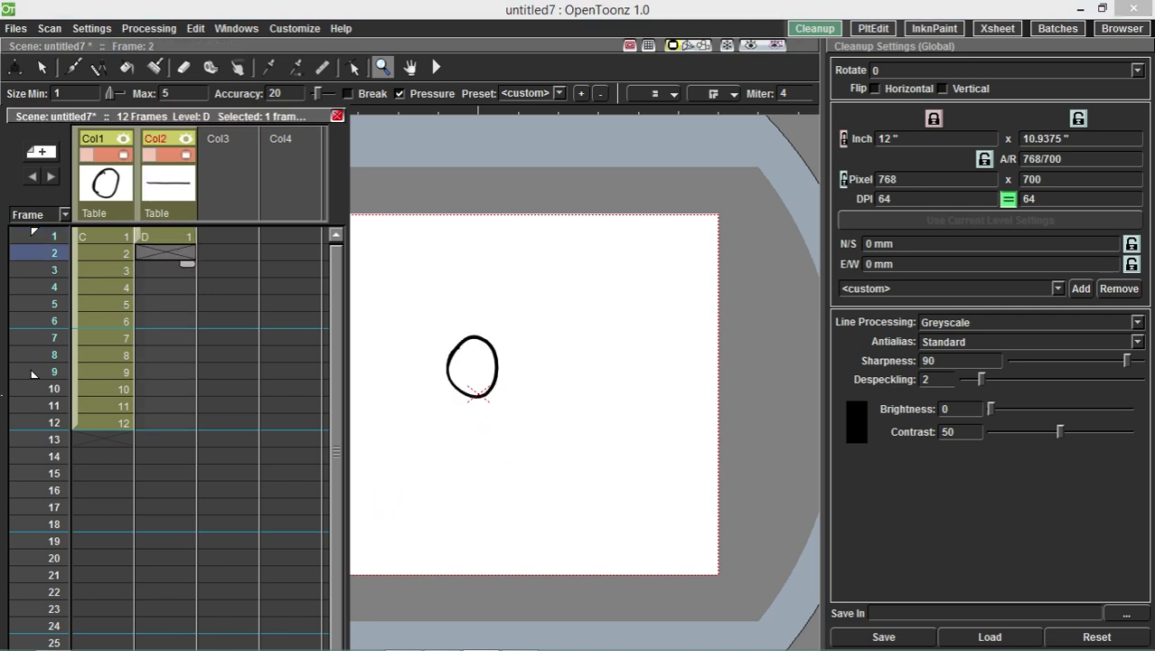
key(Up)
drag(187, 247, 188, 417)
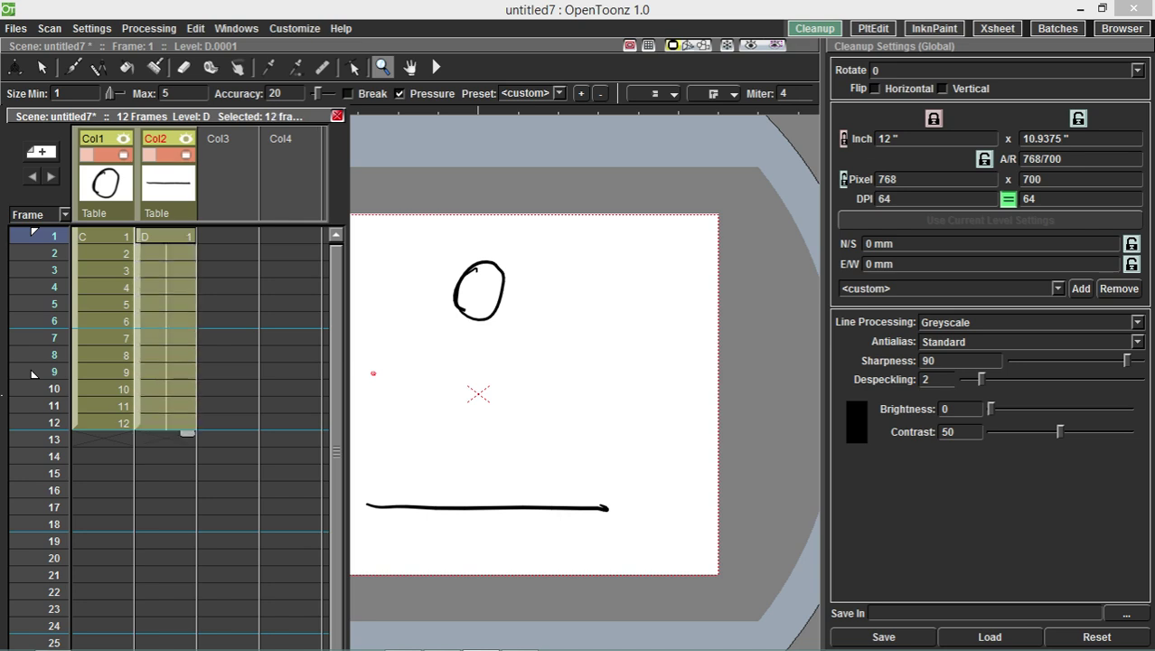
- Step down and back up through the frames to examine the ball moving against the held ground line
key(Down)
key(Down)
key(Down)
key(Down)
key(Down)
key(Down)
key(Down)
key(Down)
key(Down)
key(Down)
key(Down)
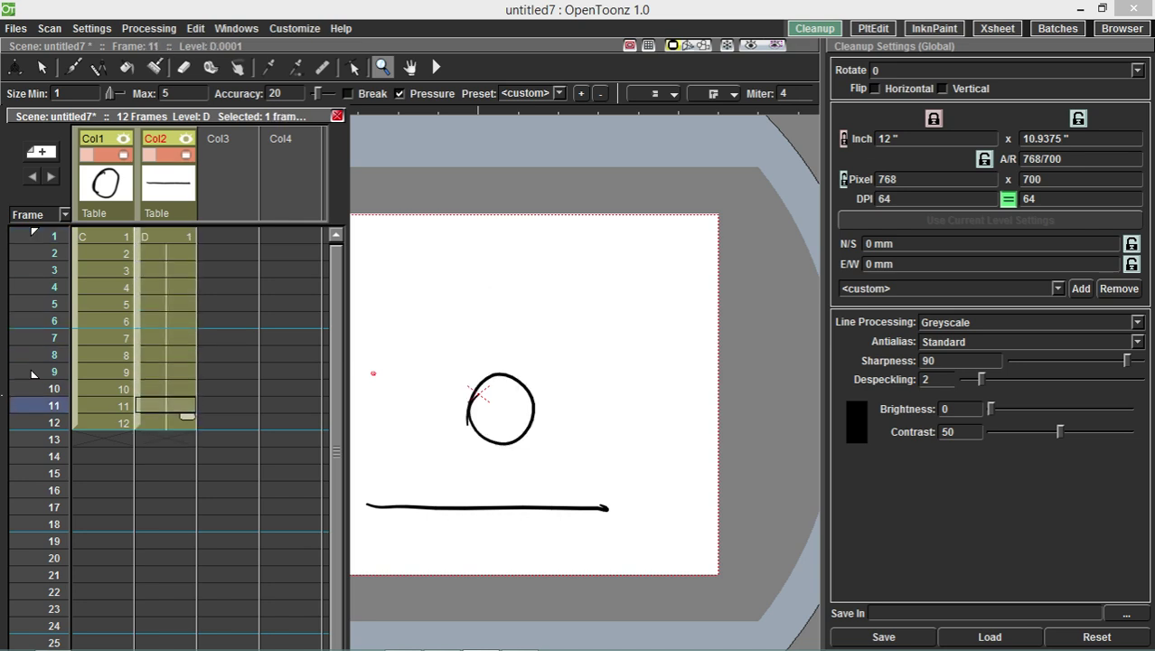
key(Up)
key(Up)
key(Up)
key(Up)
key(Up)
key(Up)
key(Up)
key(Up)
key(Up)
key(Up)
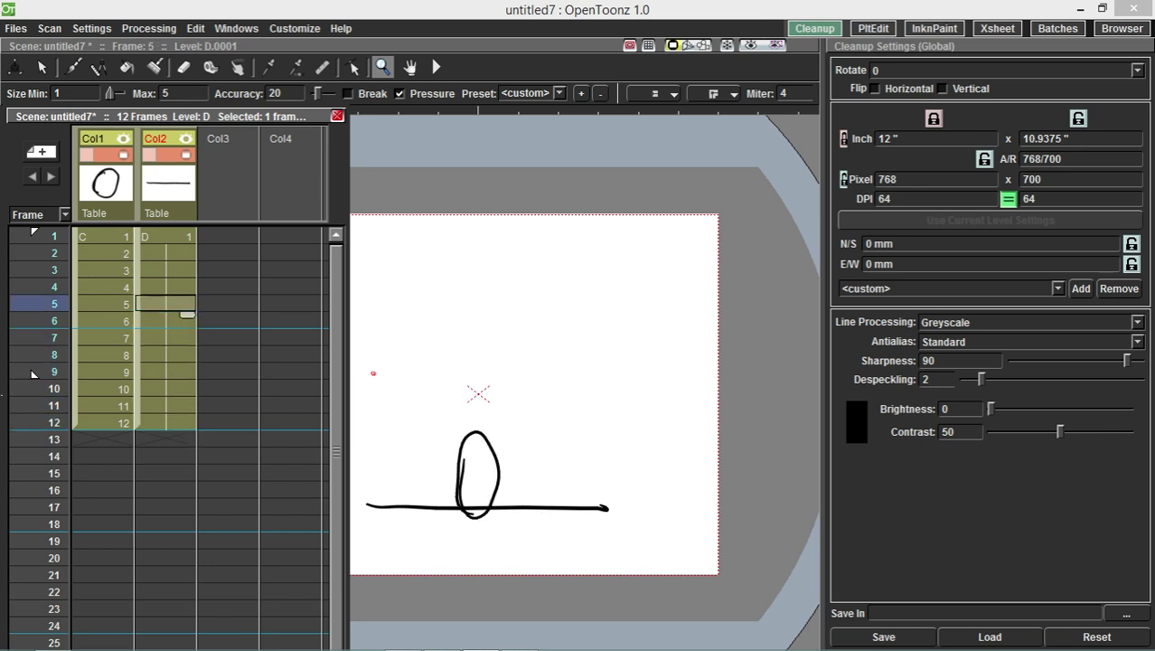
key(Up)
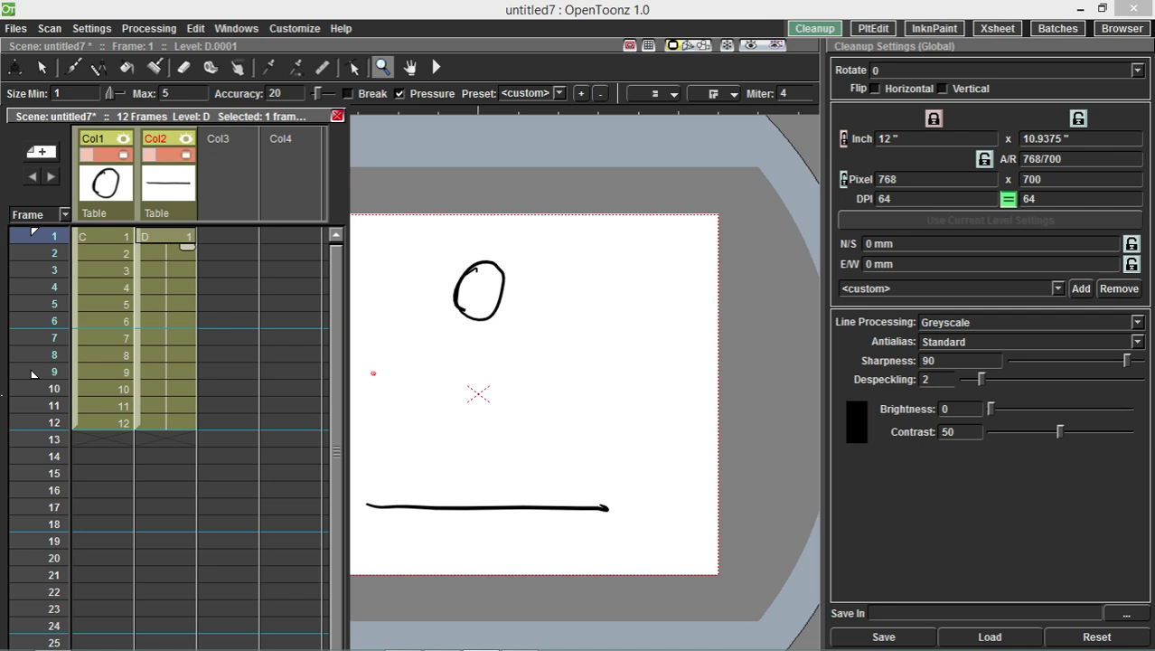
- Draw a small tilted oval in the upper right of the camera area on frame 1 of Col3 and hold it through frame 5
click(227, 236)
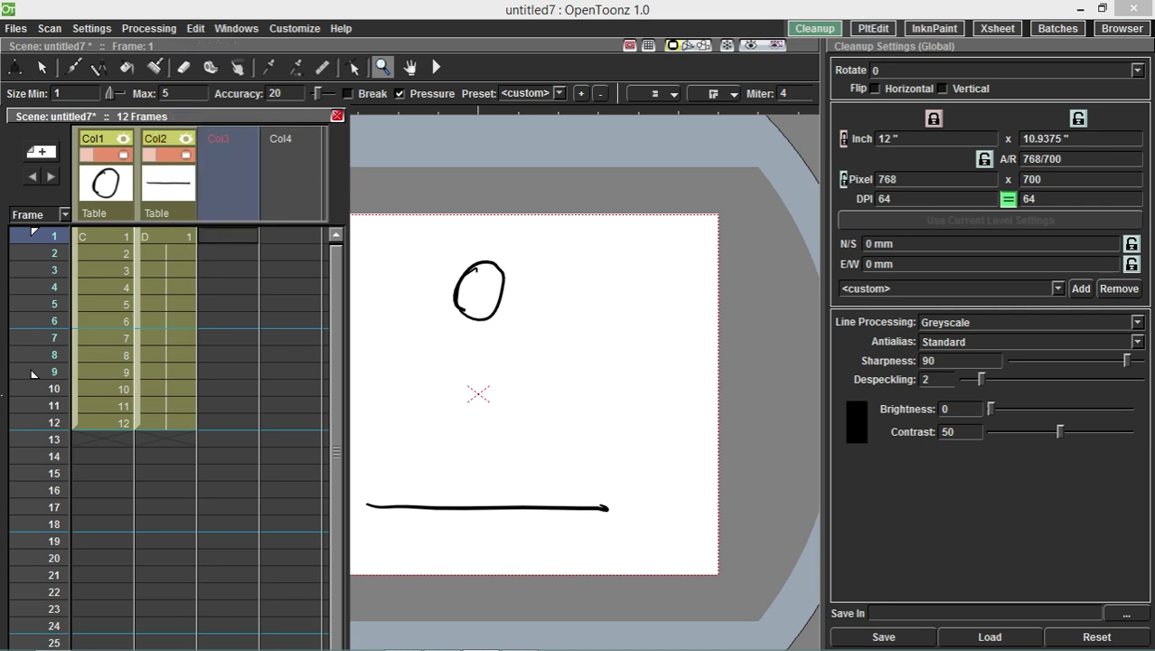
mouse_move(655, 240)
mouse_down()
mouse_move(676, 266)
mouse_move(660, 288)
mouse_up()
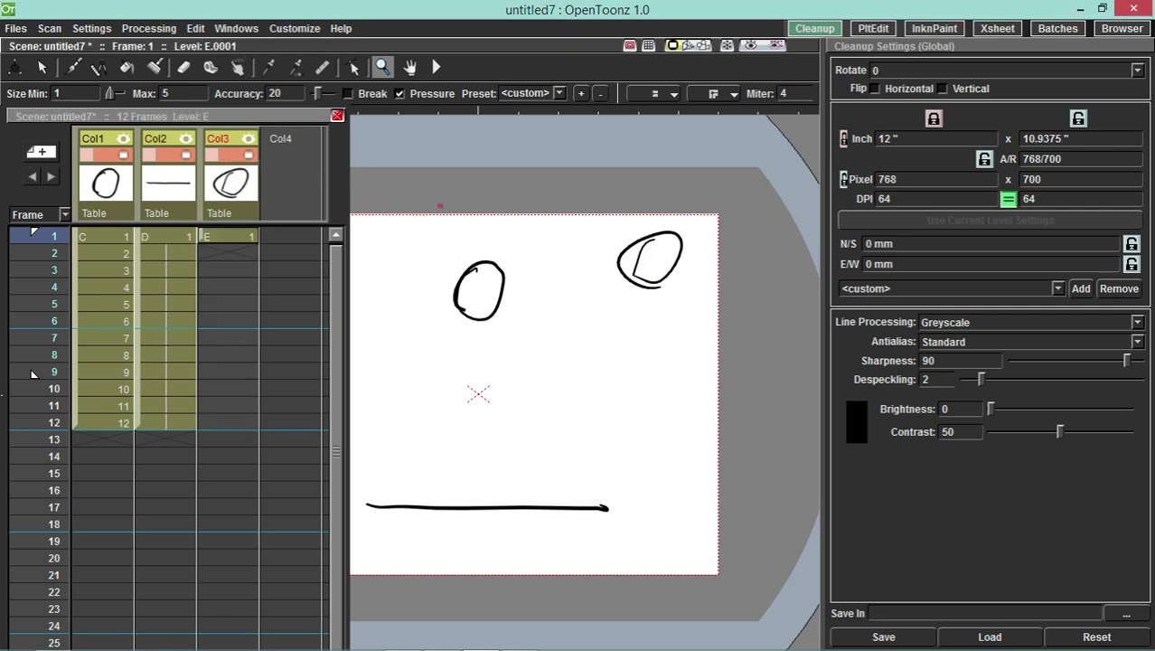
click(227, 237)
drag(251, 247, 250, 309)
- Activate onion skin on frame 6 of Col3, draw a circle overlapping the tilted oval slightly lower, and advance to frame 7
key(Down)
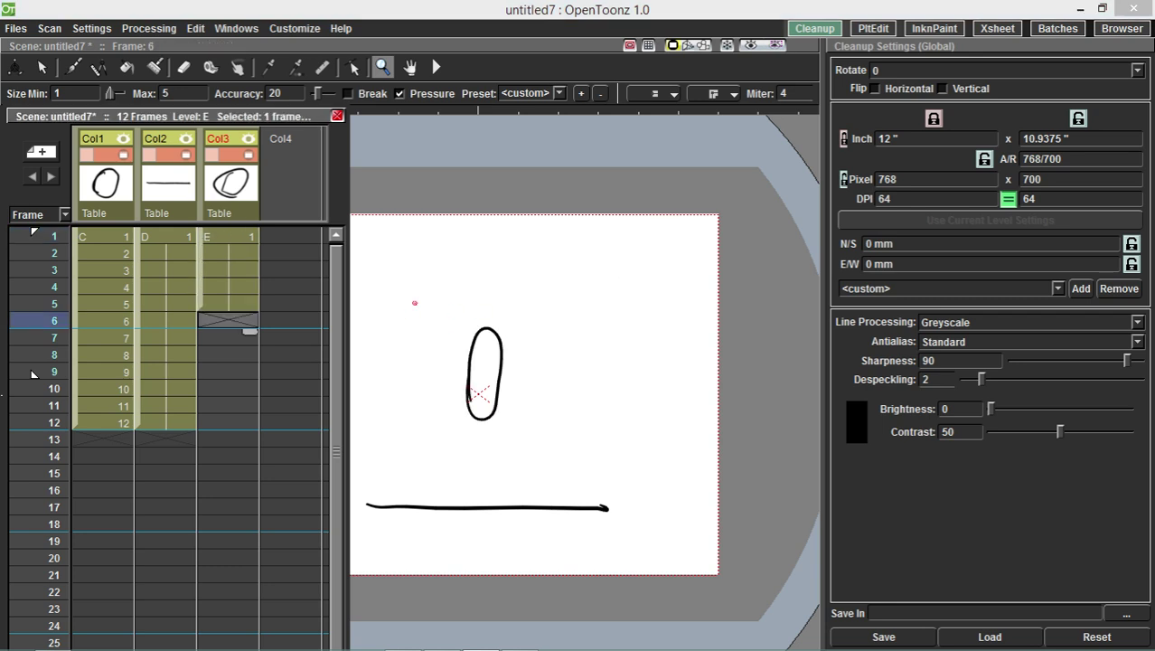
right_click(585, 329)
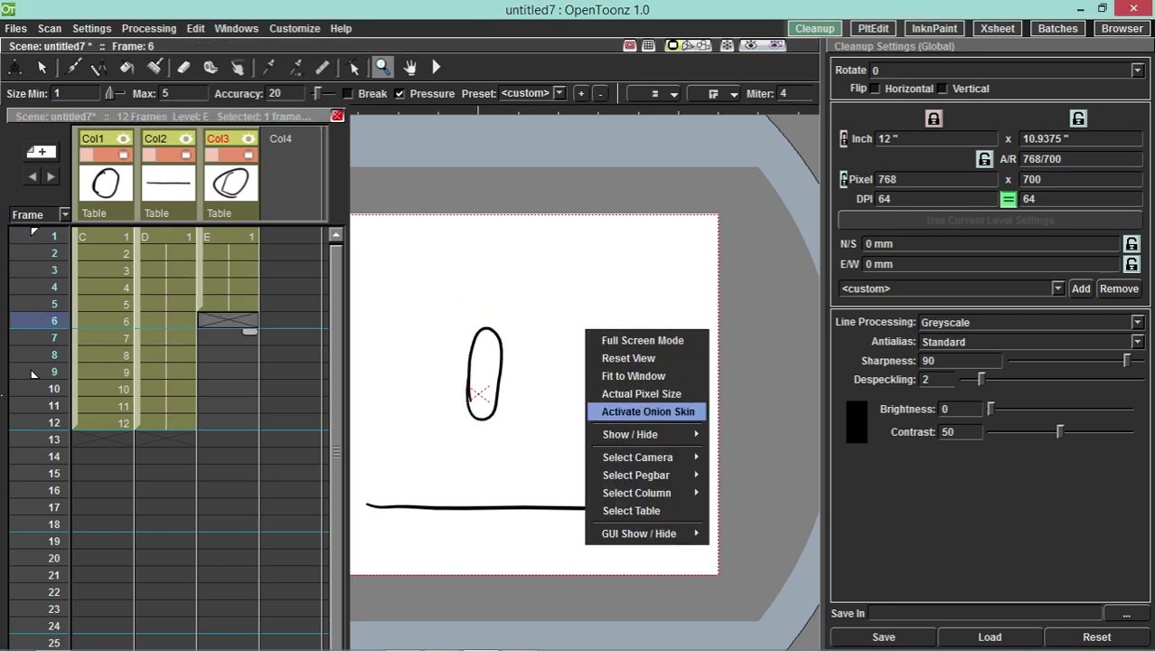
key(Return)
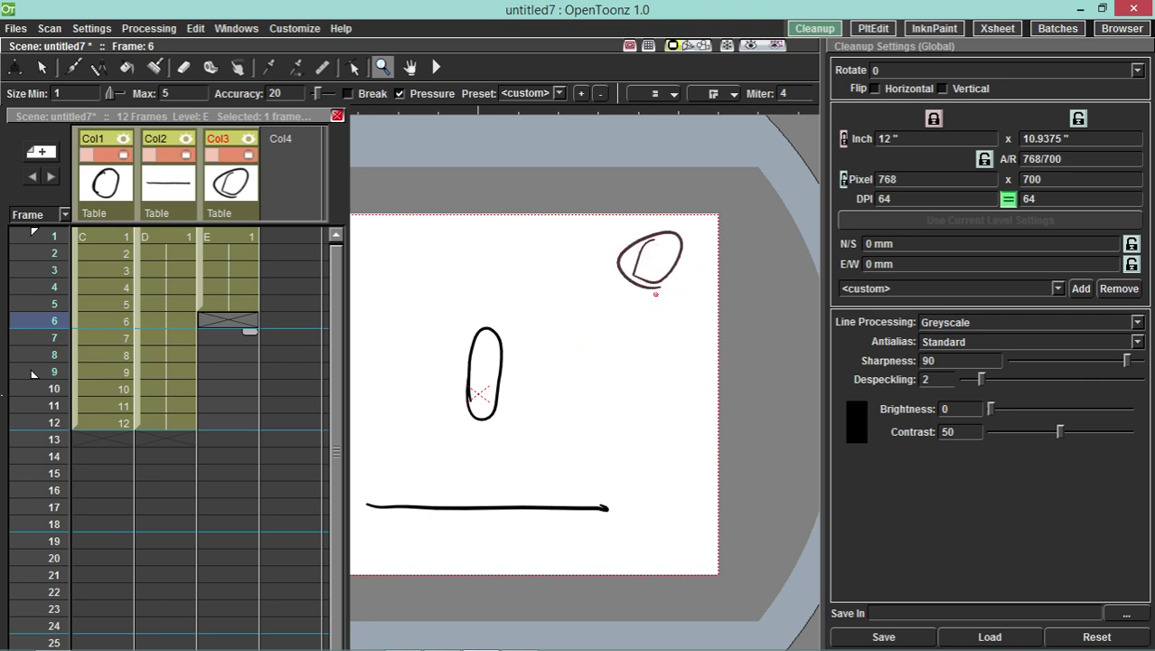
mouse_move(640, 264)
mouse_down()
mouse_move(638, 312)
mouse_move(658, 254)
mouse_move(614, 288)
mouse_up()
key(.)
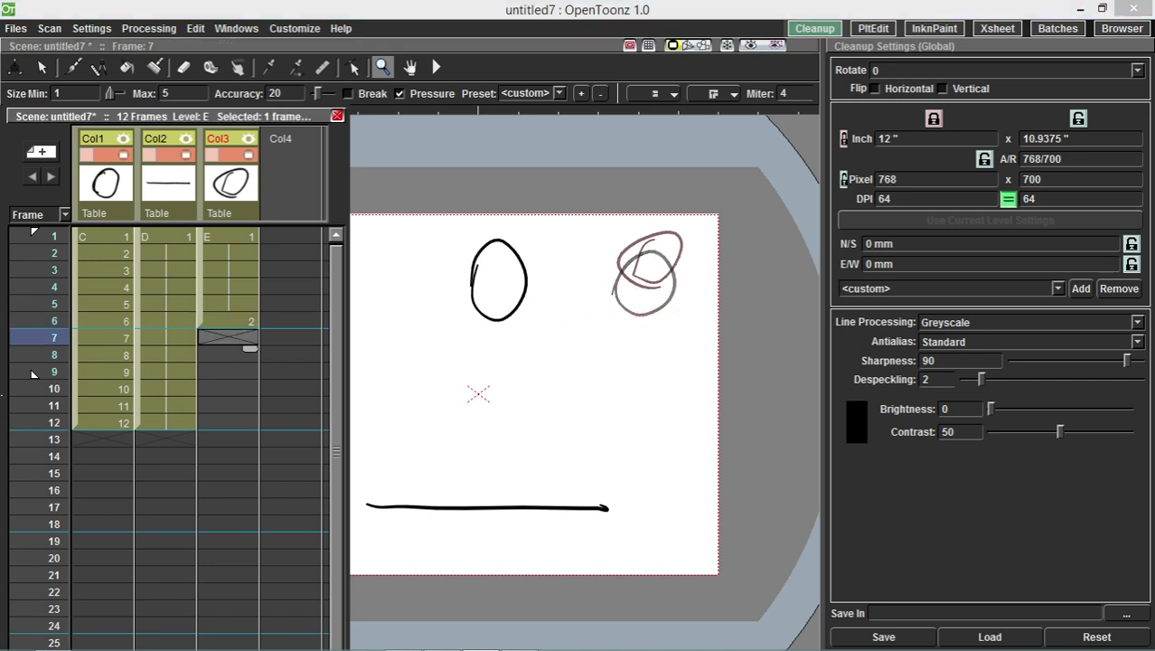
- Extend the circle drawing in Col3 from frame 6 through frame 12
drag(250, 331, 251, 399)
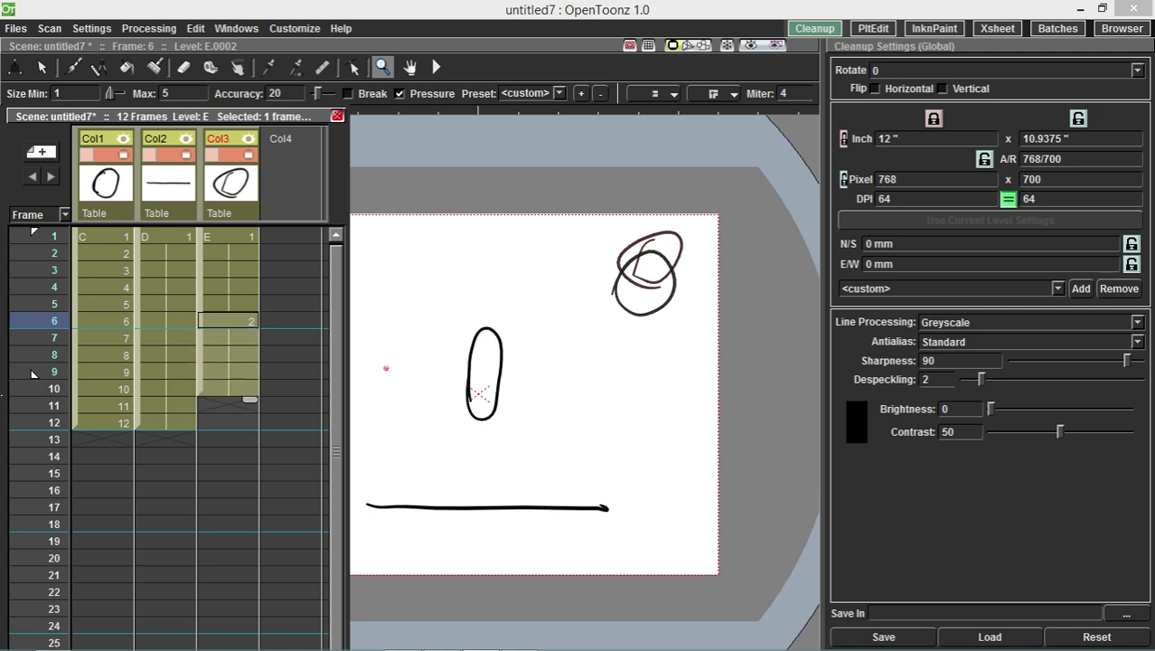
key(apostrophe)
key(apostrophe)
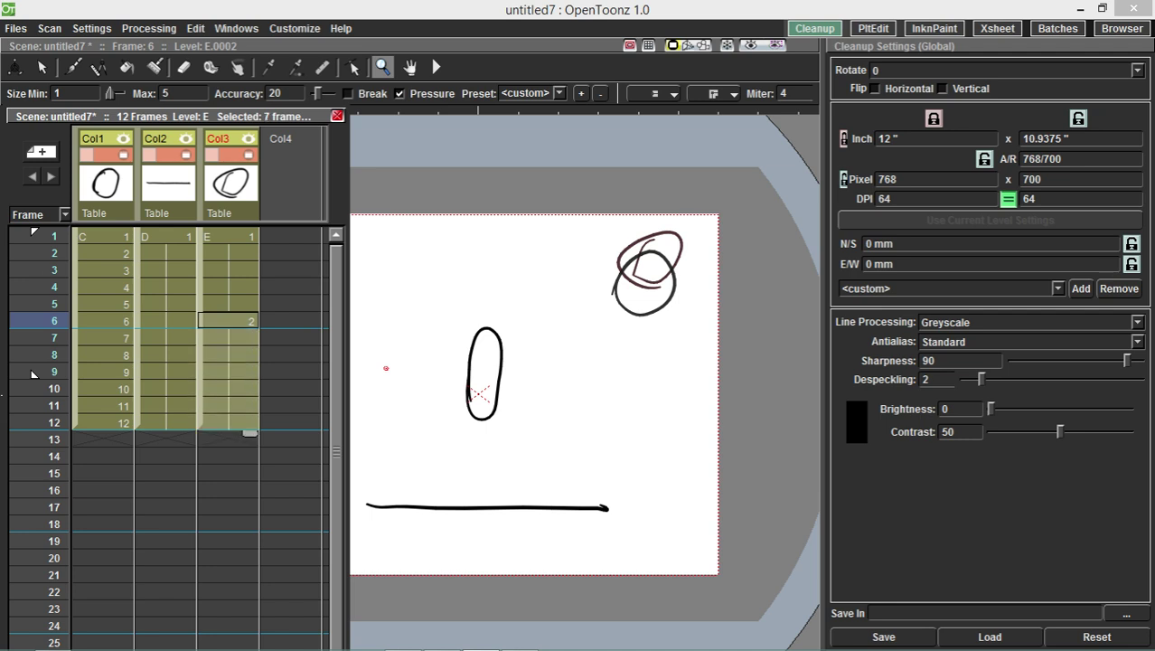
- Switch back and forth among the columns on frame 7 to examine each column's onion skin, ending on Col1
click(290, 338)
click(290, 183)
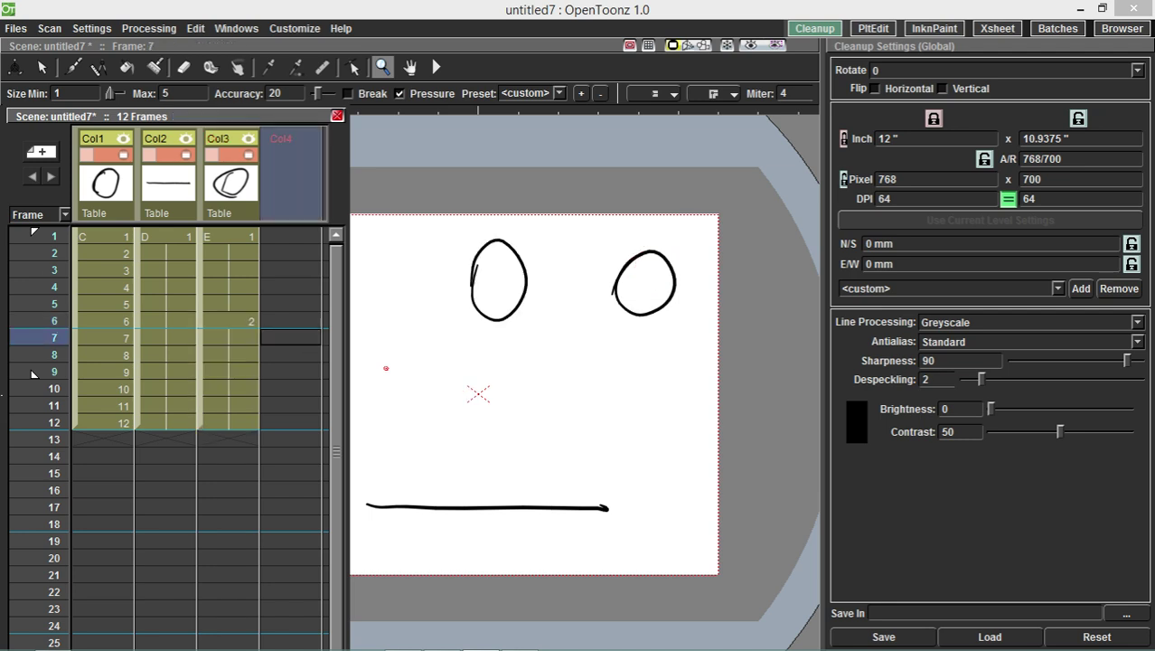
click(230, 183)
click(168, 184)
key(Left)
key(Right)
key(Right)
key(Right)
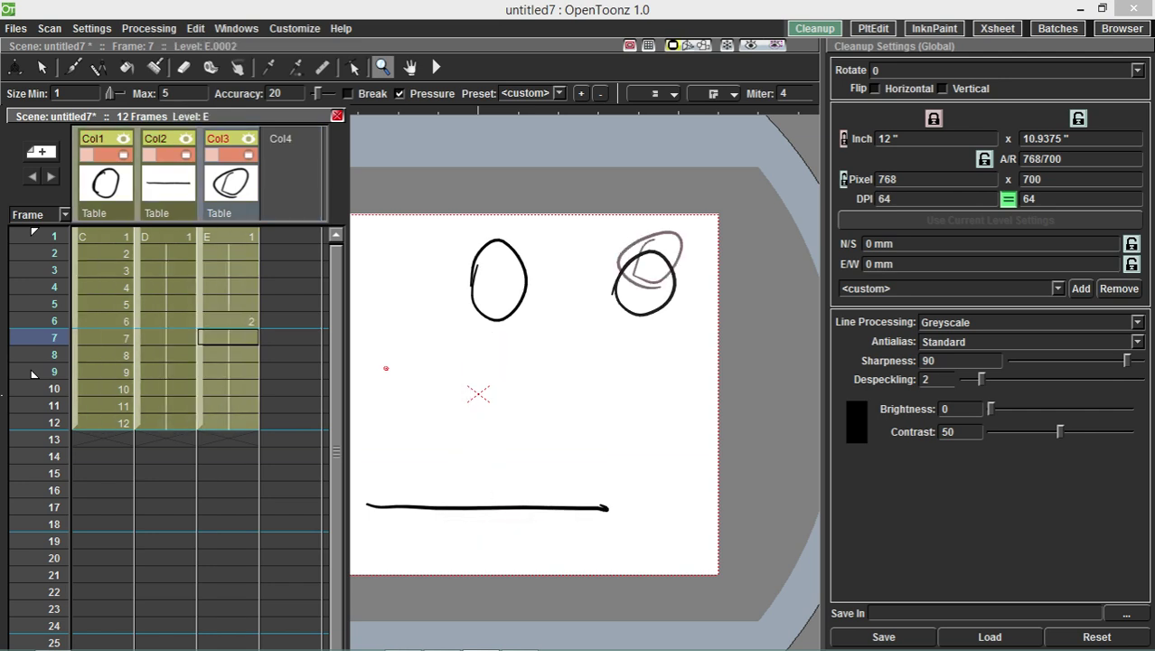
key(Left)
key(Left)
key(Left)
key(Right)
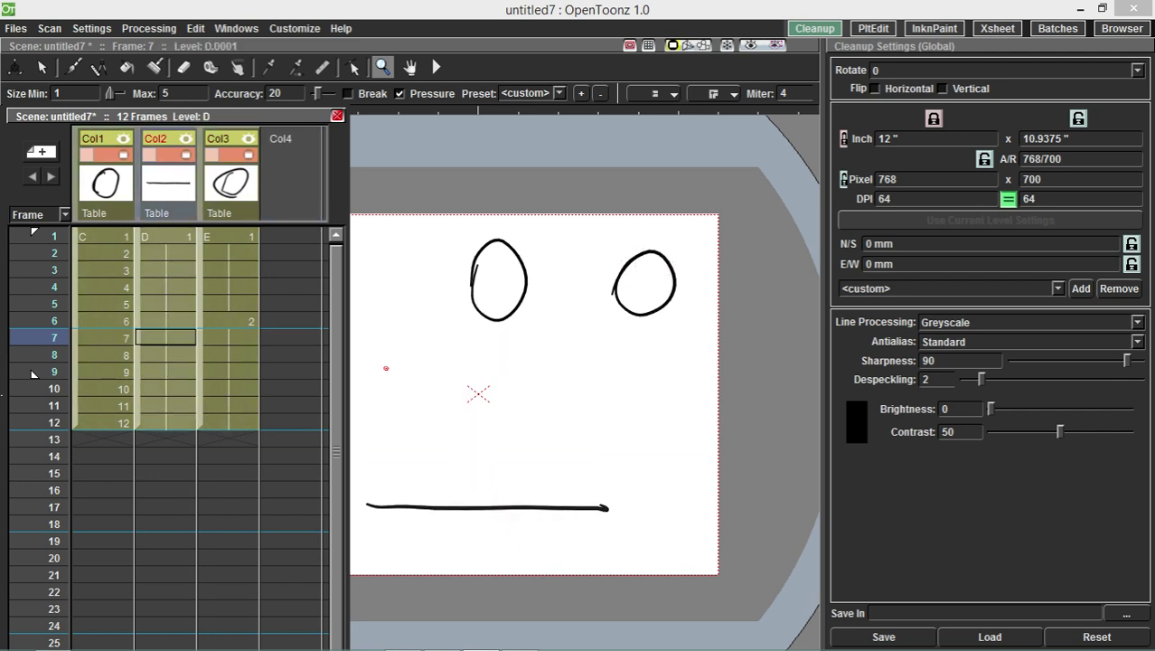
key(Right)
key(Right)
key(Left)
key(Left)
key(Left)
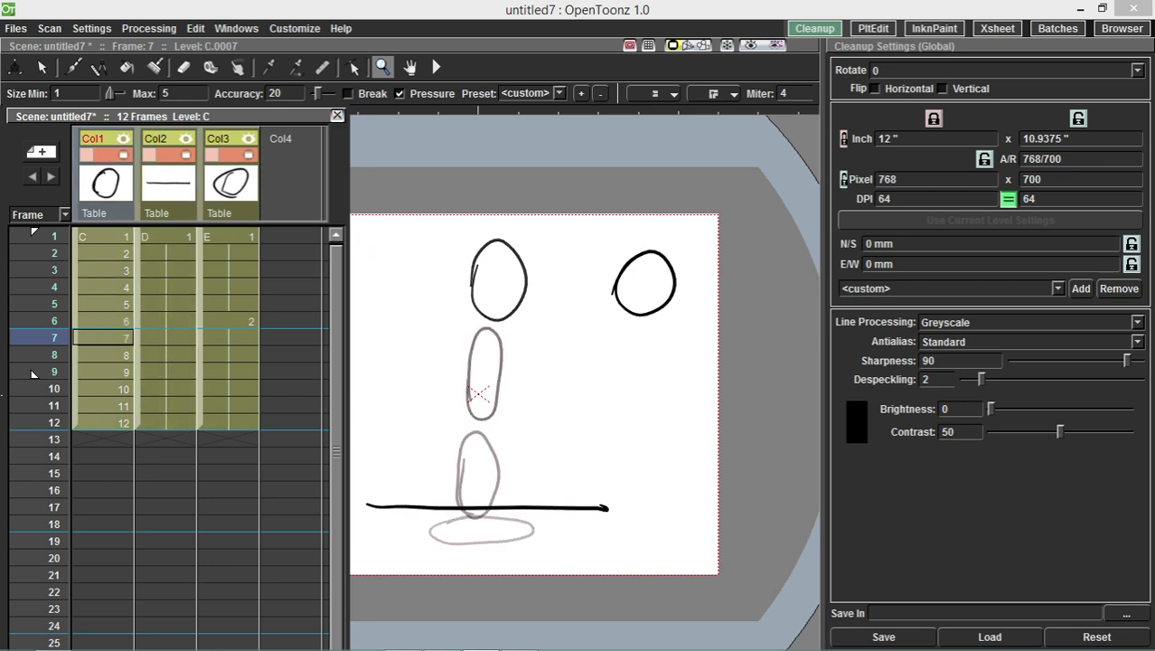
- Play the animation in a loop in a separate viewer window and close that window
click(236, 28)
click(260, 83)
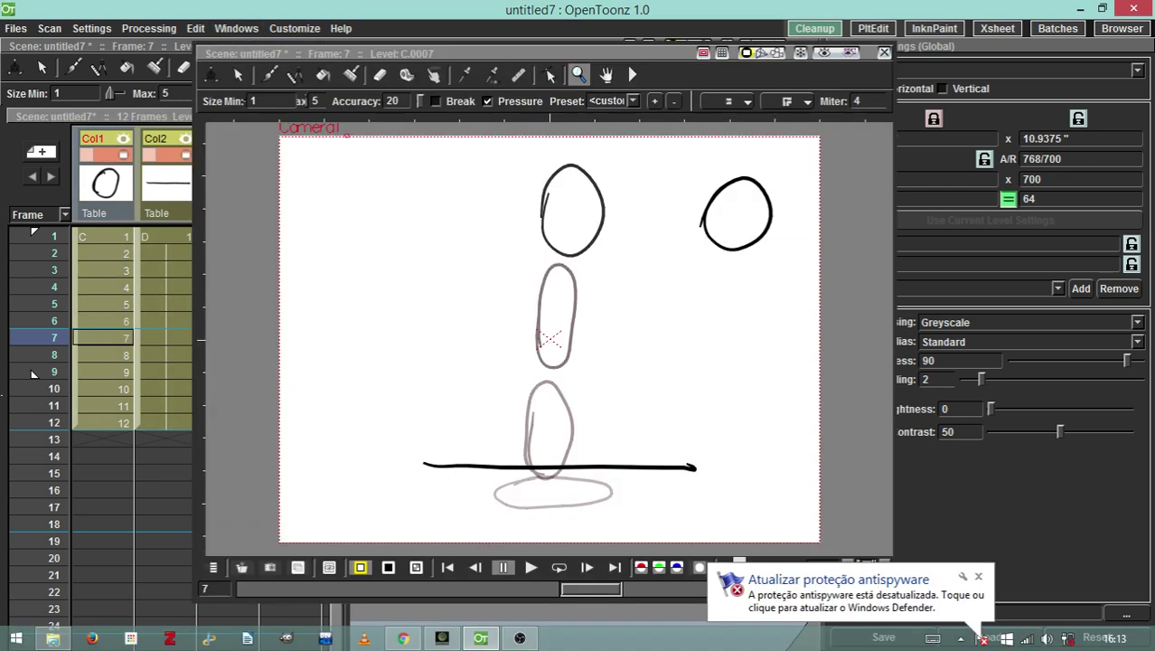
click(559, 567)
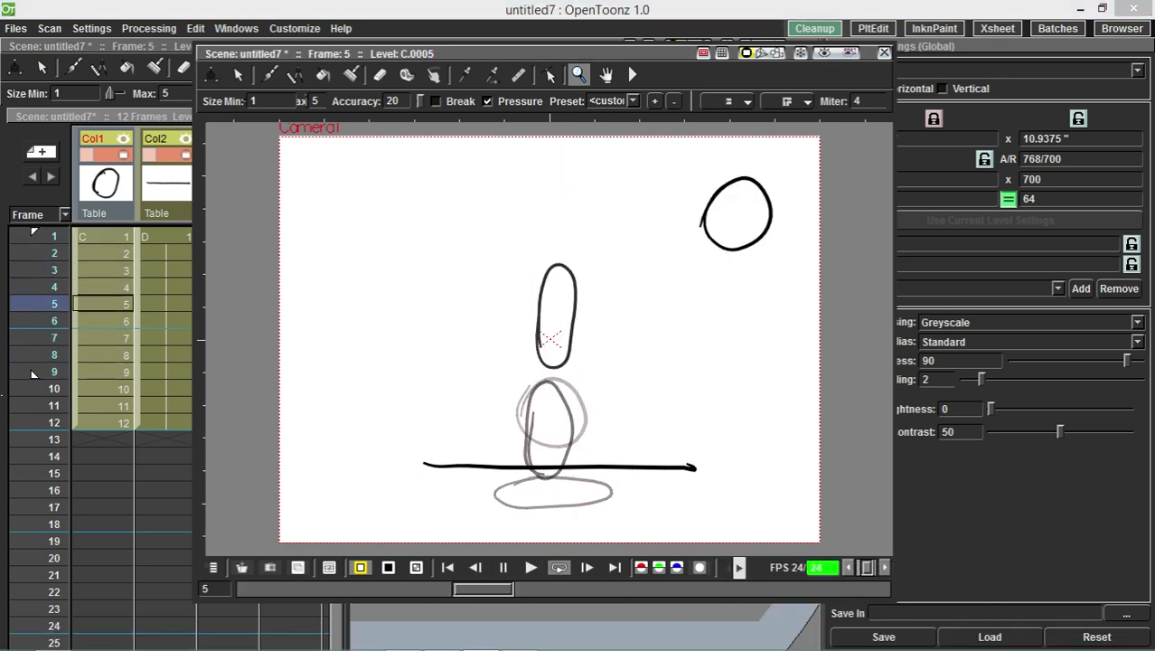
click(885, 53)
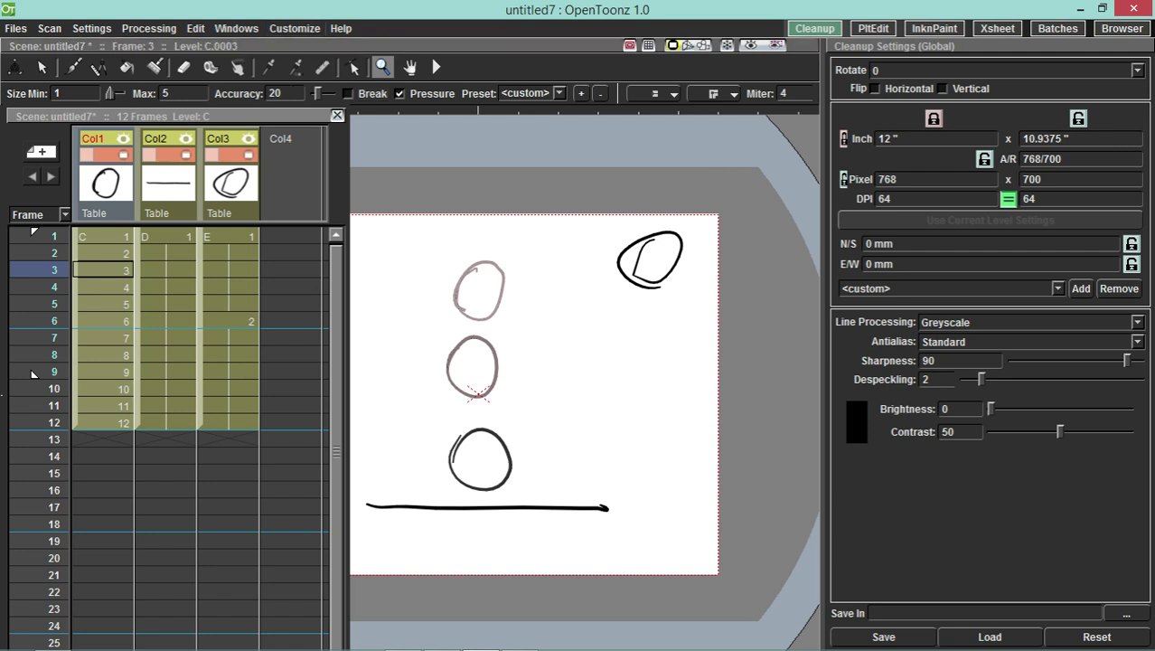
- Delete Col1, Col2 and Col3 with all their drawings from the Xsheet
drag(349, 148, 221, 148)
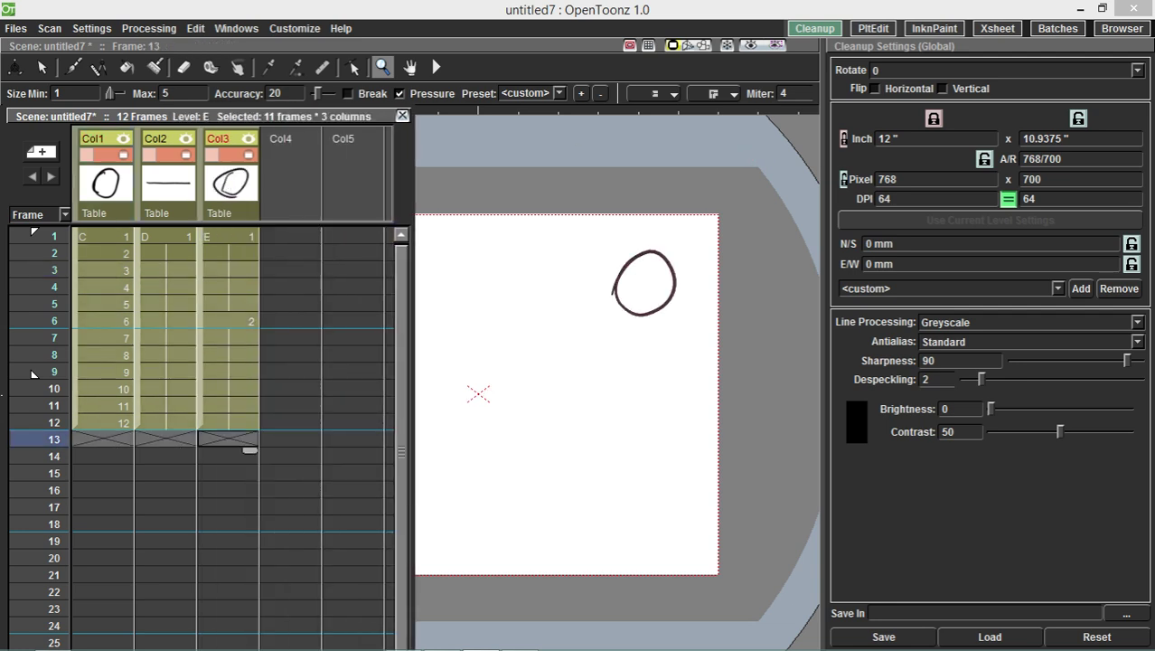
drag(292, 185, 107, 186)
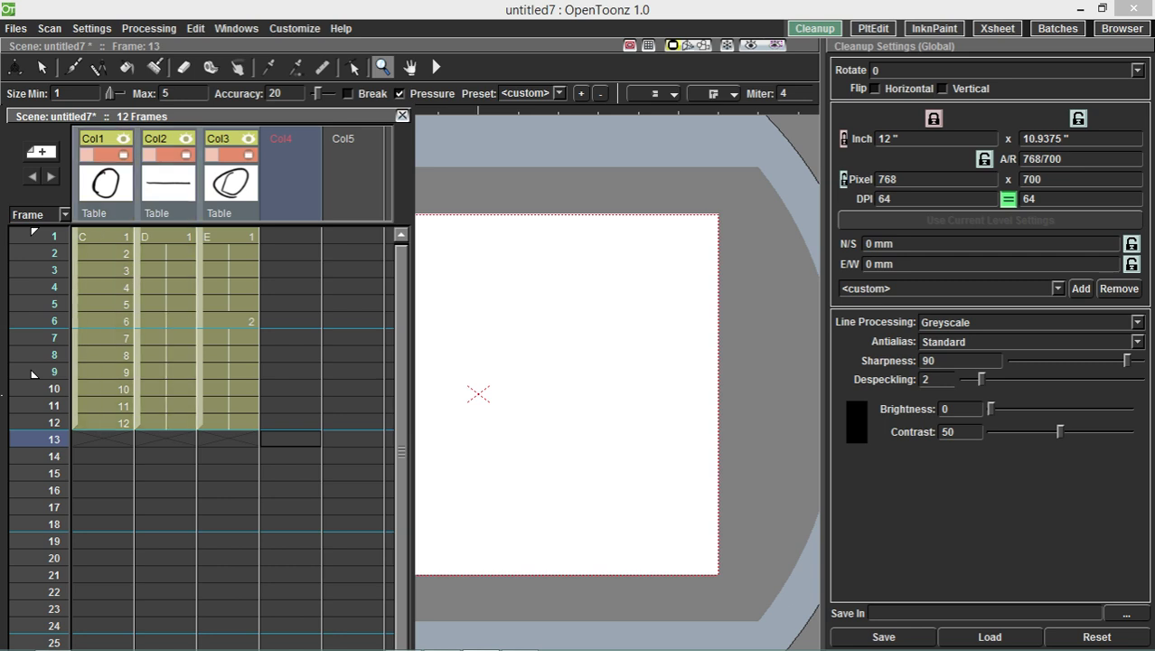
right_click(217, 179)
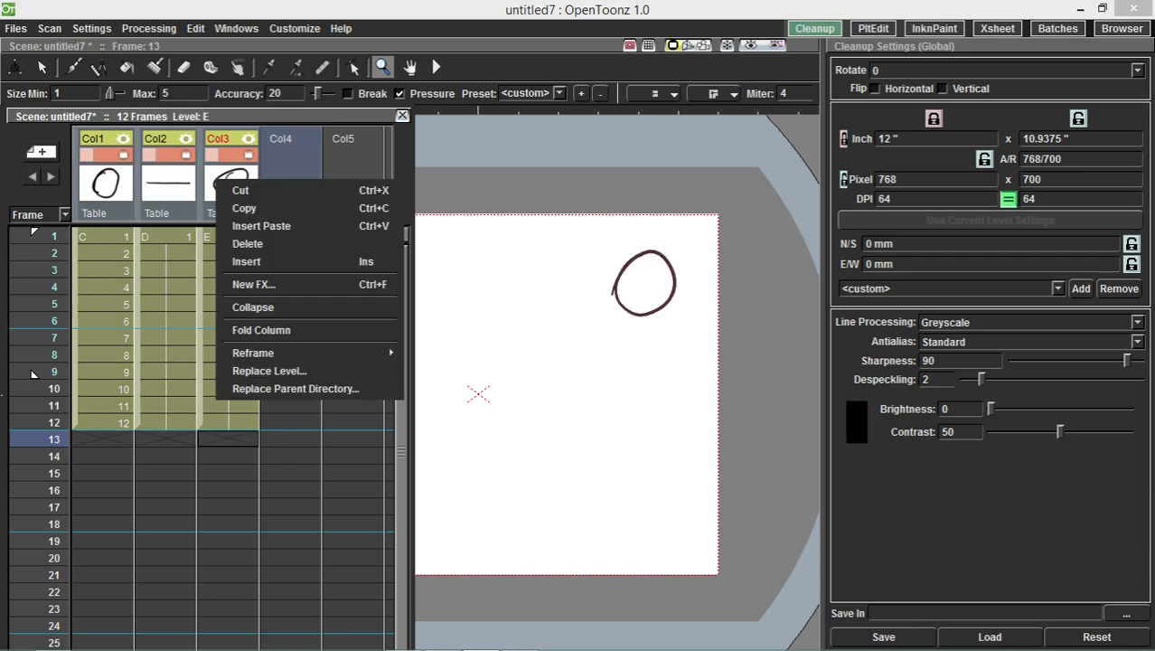
click(249, 244)
key(Left)
key(Left)
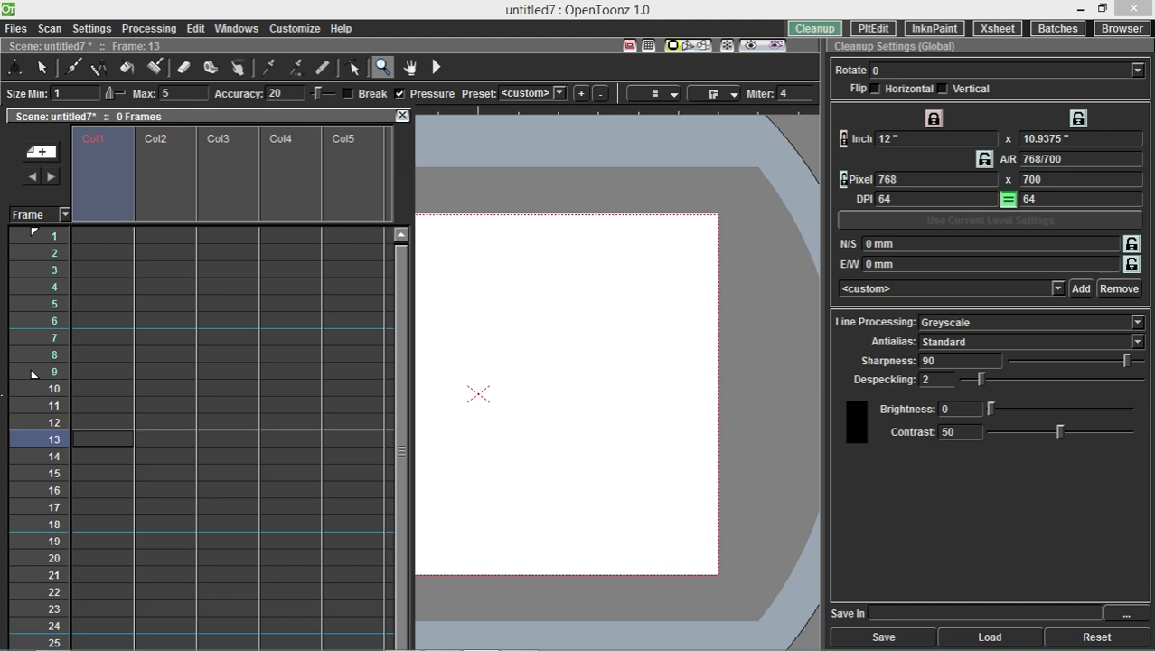
- Draw a closed wavy shape across the upper camera area on frame 1 of Col1
click(102, 236)
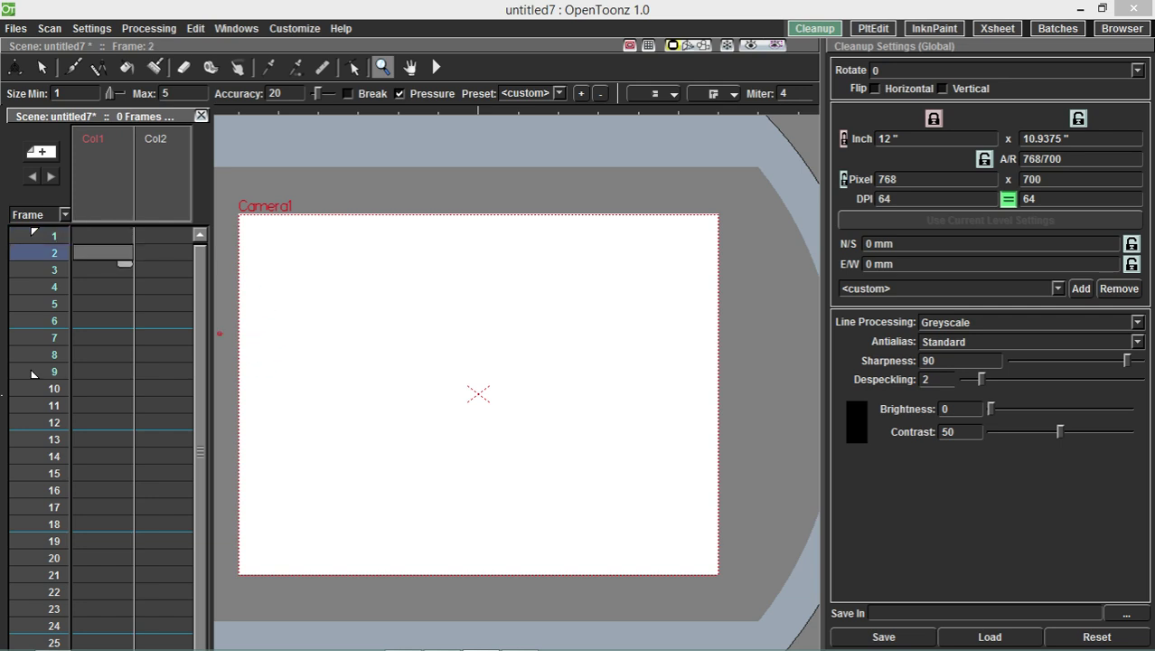
key(Down)
key(Down)
key(Down)
key(Down)
key(Down)
key(Down)
key(Up)
key(Up)
key(Up)
key(Up)
key(Up)
key(Up)
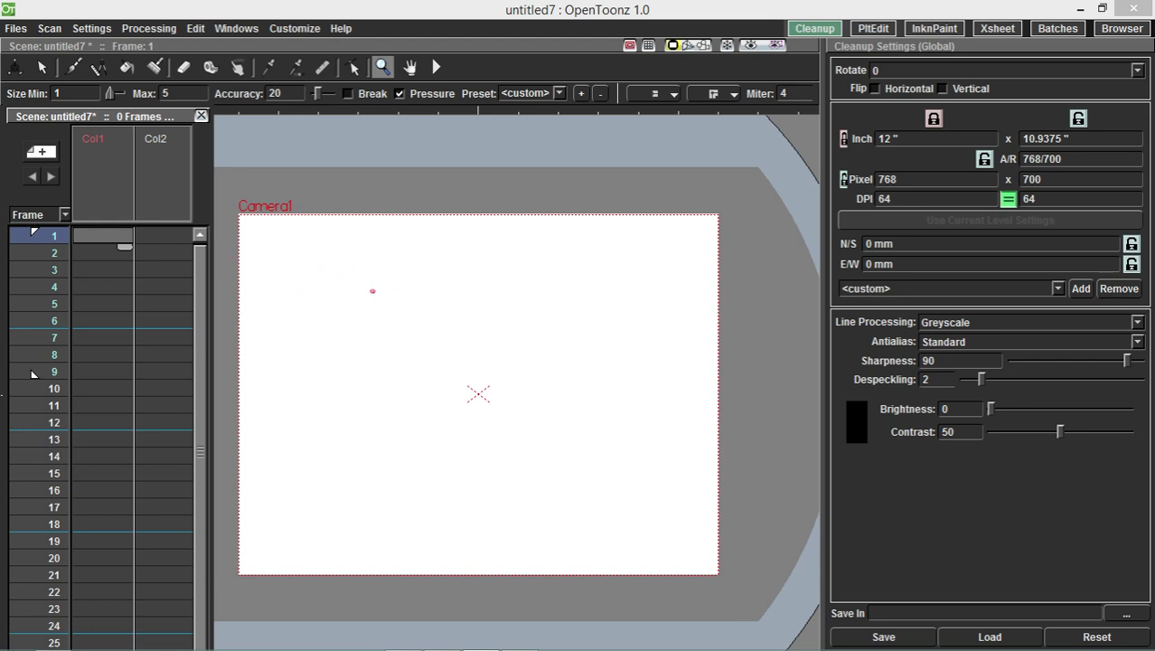
mouse_move(372, 291)
mouse_down()
mouse_move(374, 351)
mouse_move(418, 358)
mouse_move(458, 317)
mouse_move(507, 295)
mouse_move(542, 354)
mouse_move(588, 397)
mouse_move(648, 347)
mouse_move(625, 289)
mouse_move(586, 325)
mouse_move(536, 254)
mouse_move(459, 259)
mouse_move(419, 289)
mouse_move(387, 267)
mouse_move(373, 274)
mouse_move(362, 323)
mouse_up()
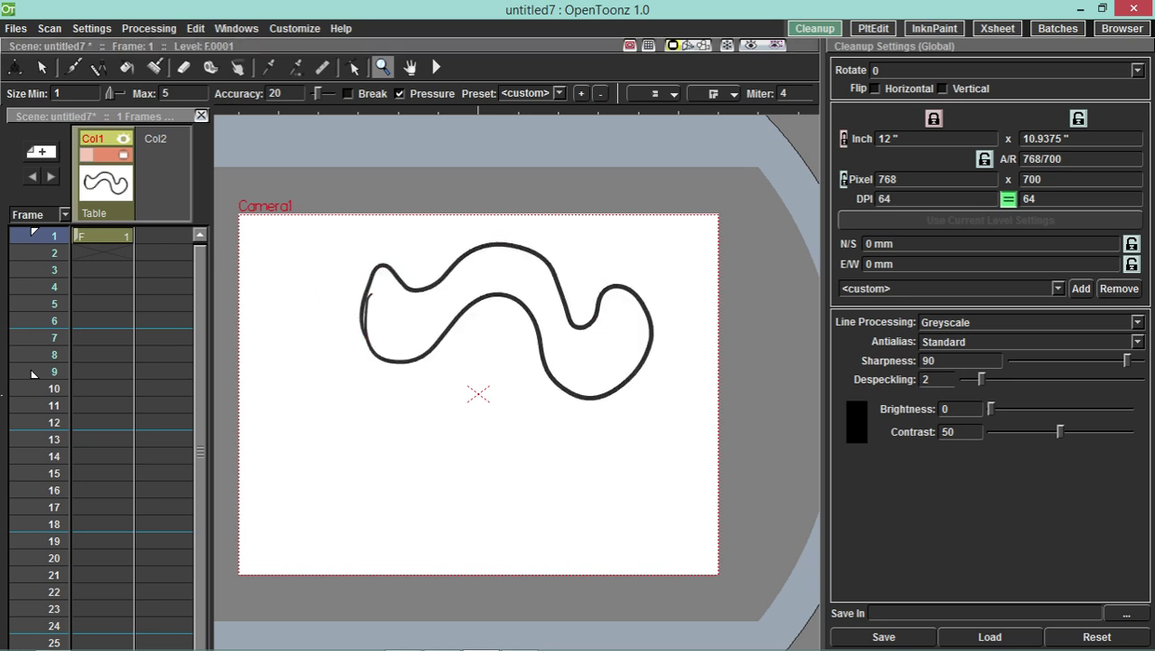
- Draw a large circle on frame 2 of Col1 and move that drawing to frame 9
click(32, 374)
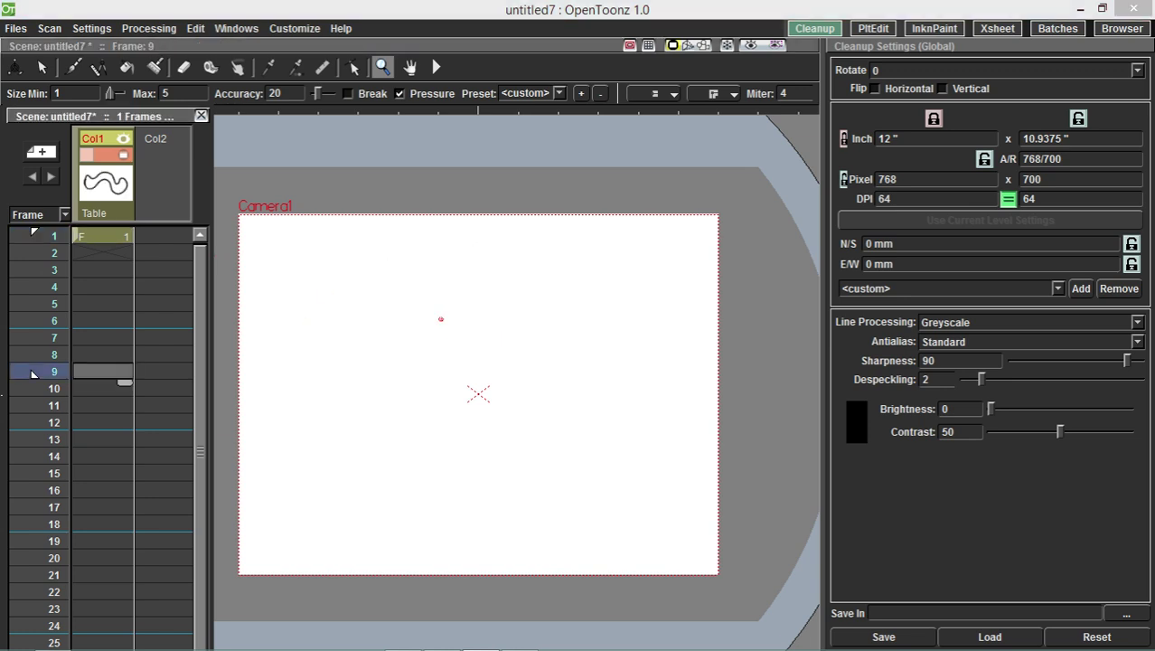
click(102, 253)
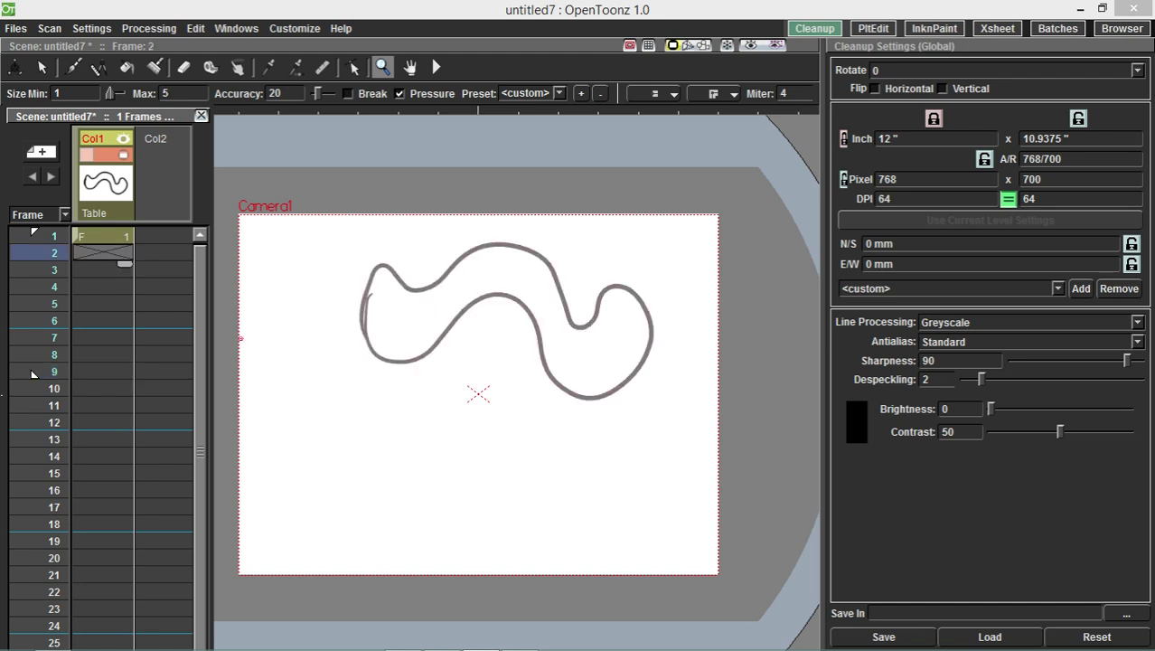
mouse_move(401, 335)
mouse_down()
mouse_move(381, 389)
mouse_move(424, 466)
mouse_move(503, 491)
mouse_move(581, 456)
mouse_move(609, 376)
mouse_move(546, 296)
mouse_move(472, 276)
mouse_move(395, 335)
mouse_up()
drag(76, 253, 76, 371)
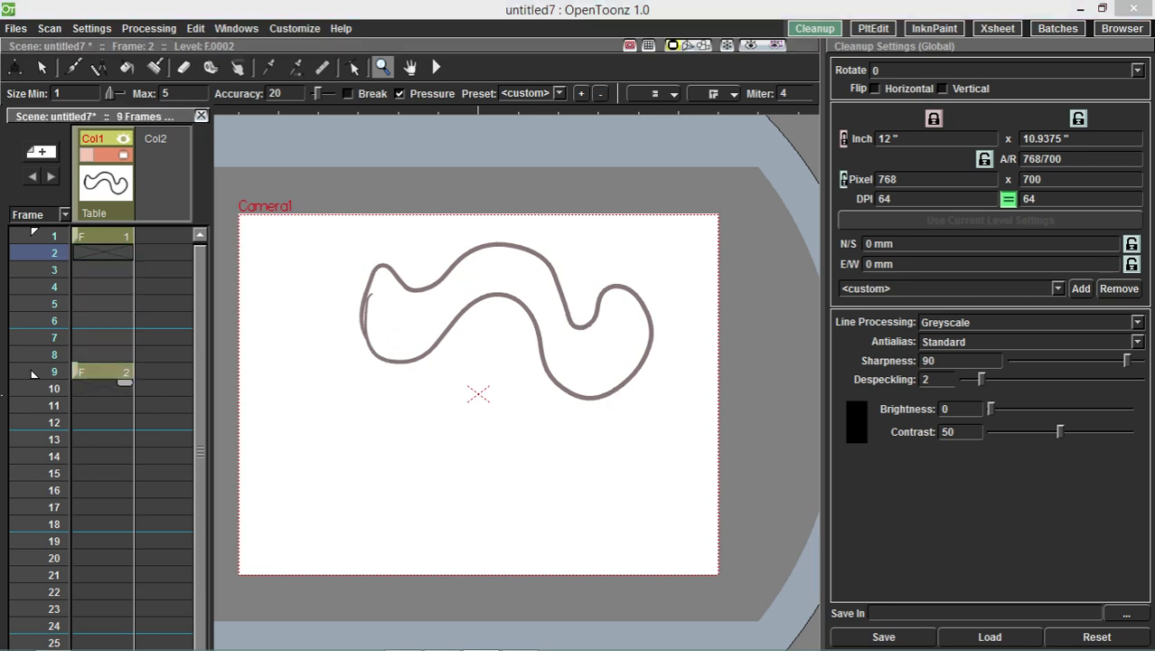
- Make a tiny mark just outside the camera's left edge on each frame from 2 to 8, and advance to frame 9
click(103, 253)
click(234, 272)
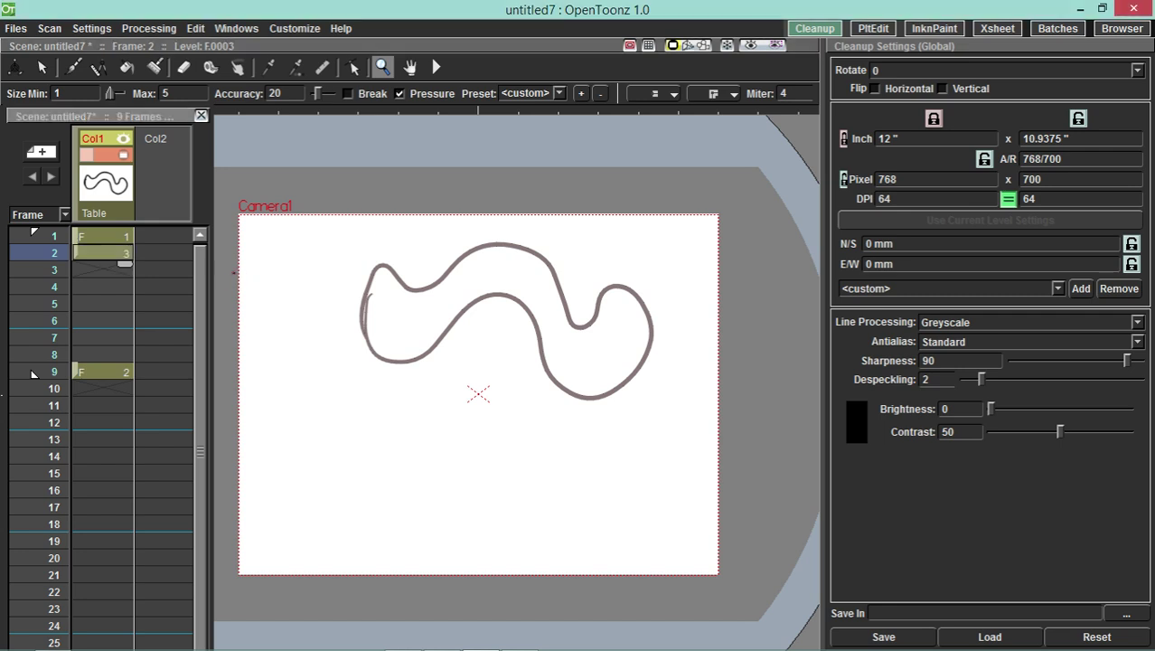
click(103, 270)
click(234, 278)
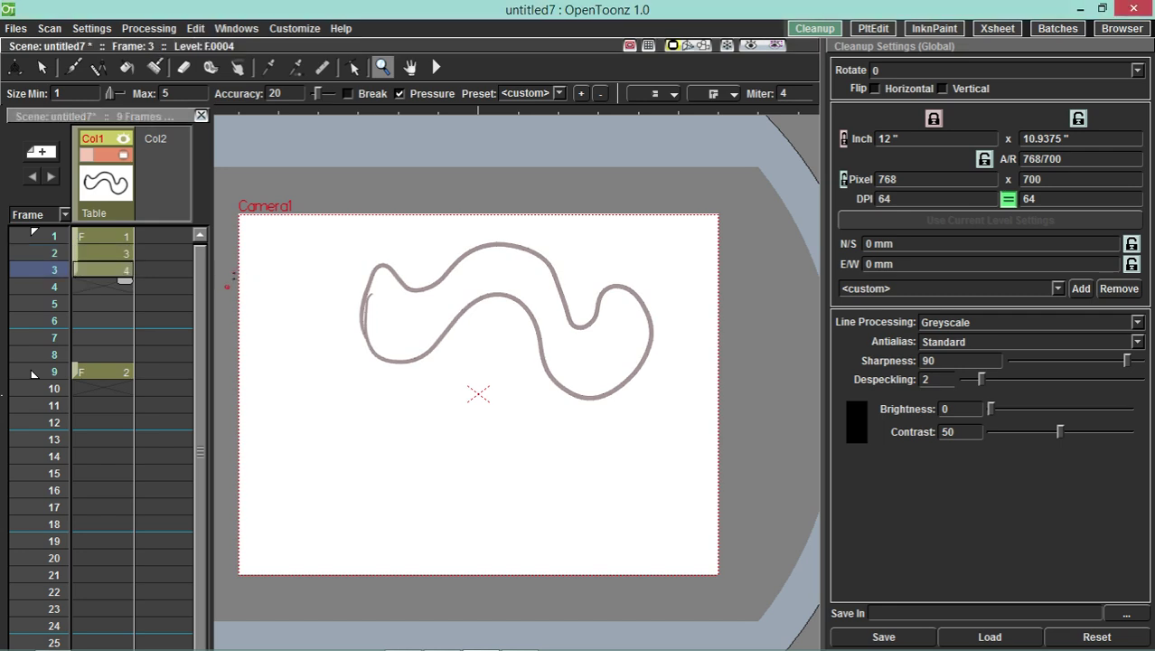
key(Down)
key(alt+d)
key(Down)
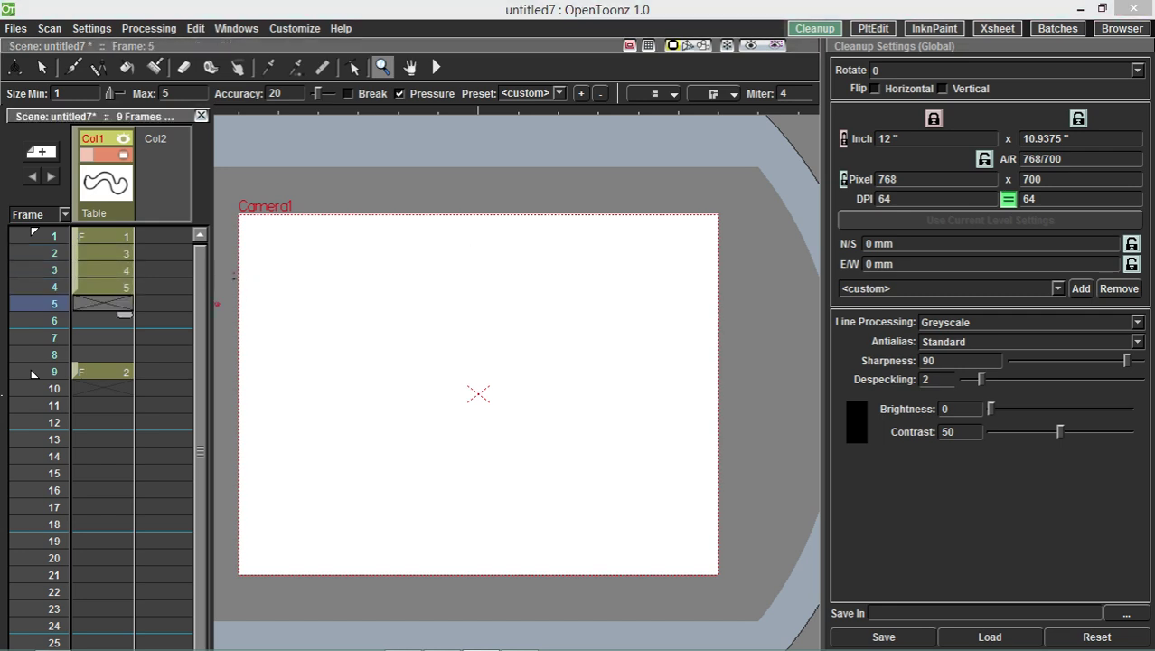
key(alt+d)
key(Down)
key(alt+d)
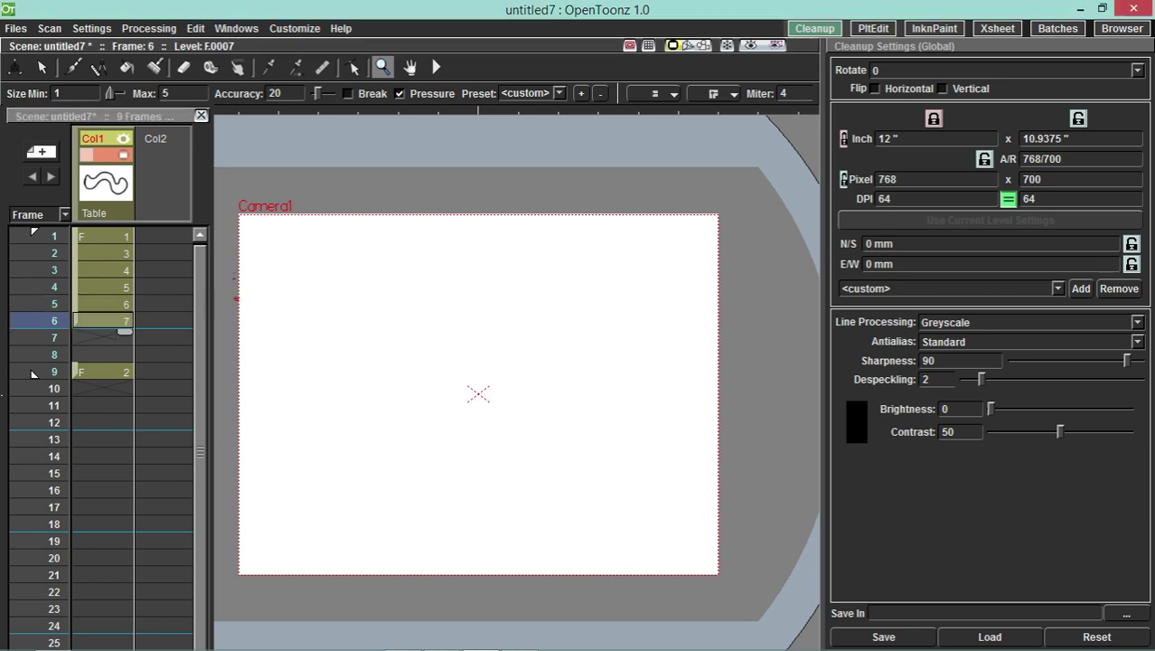
key(Down)
key(alt+d)
key(Down)
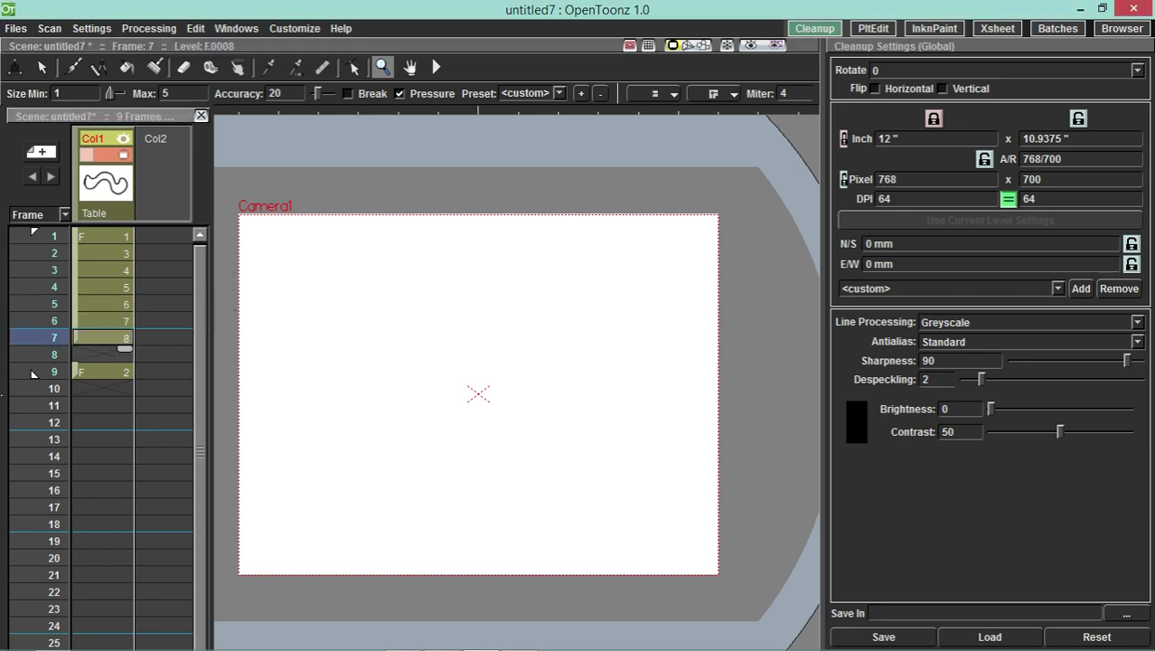
key(alt+d)
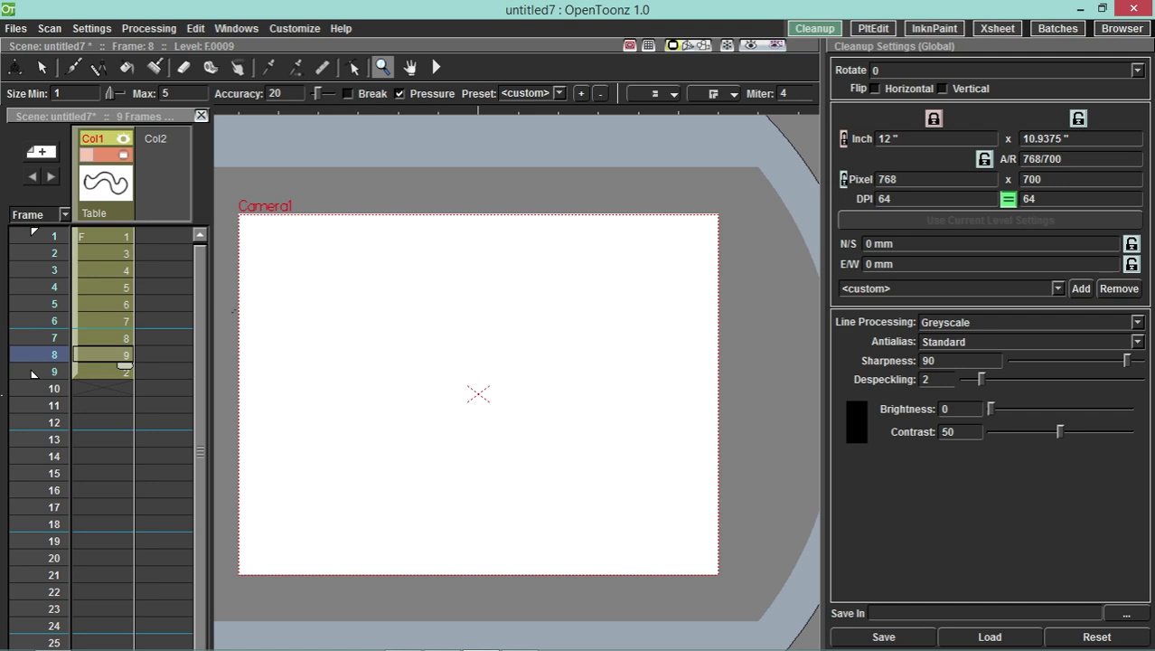
key(Down)
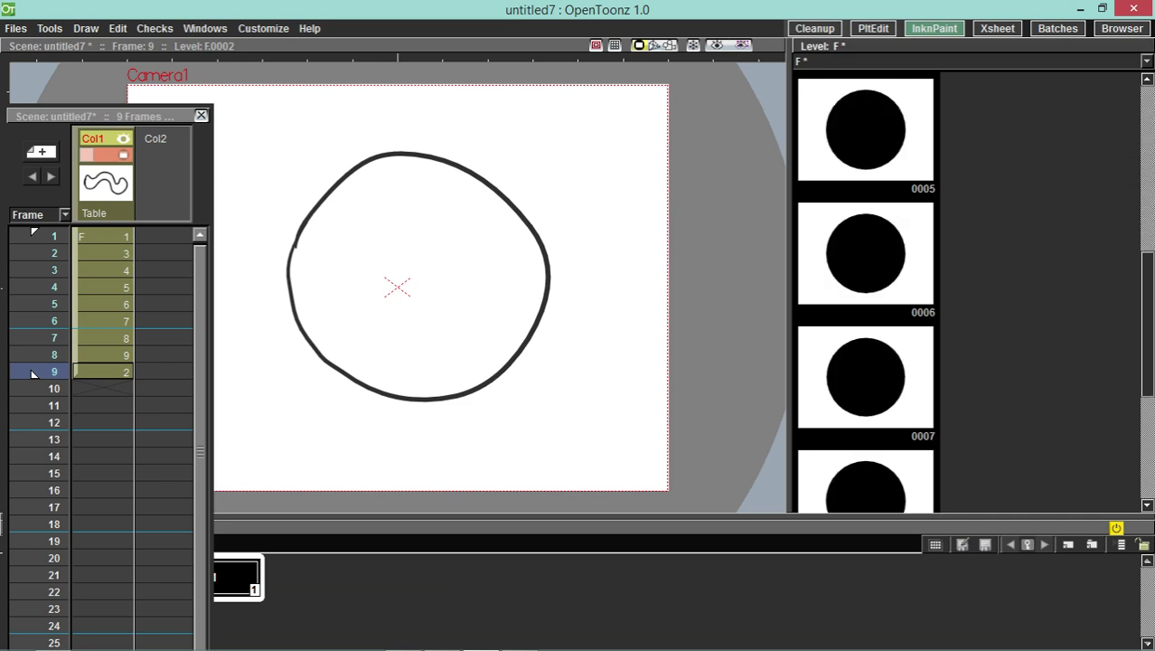
- Examine the wavy shape and circle drawings of level F in the level strip, ending on drawing 0002
scroll(866, 289, up, 6)
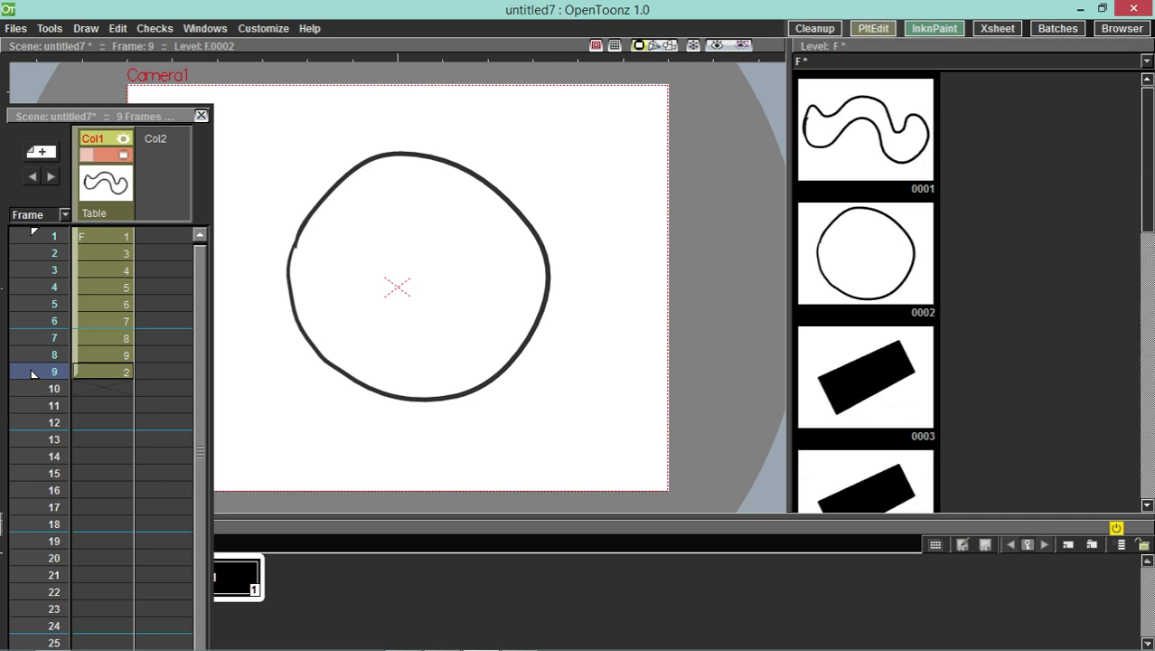
click(873, 61)
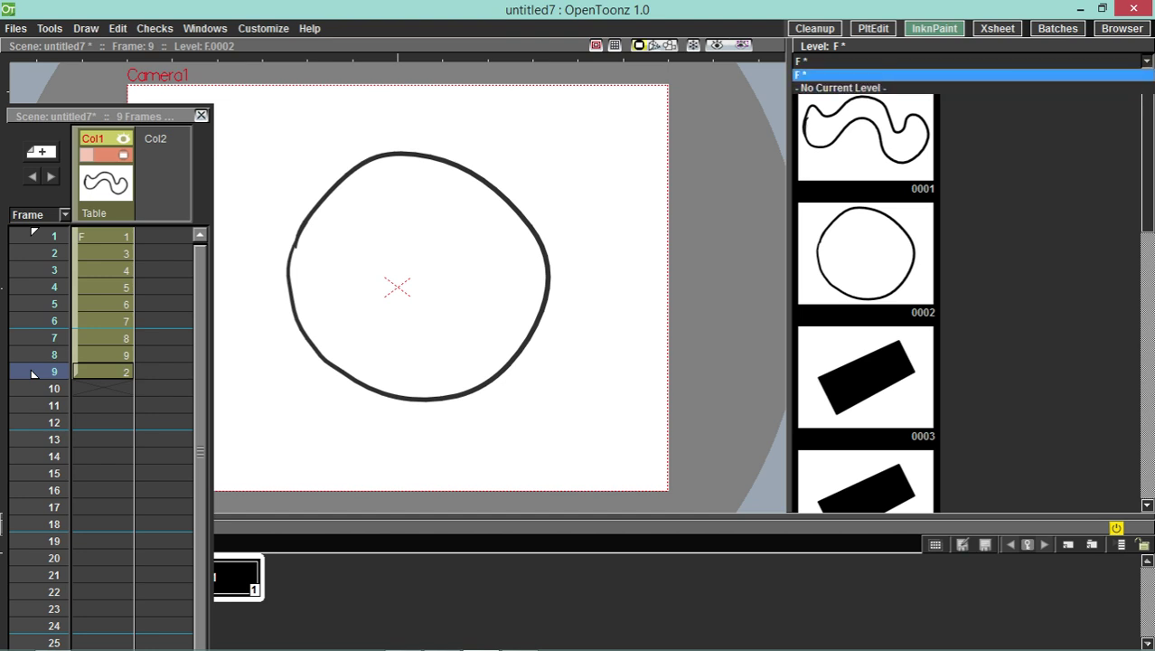
click(873, 75)
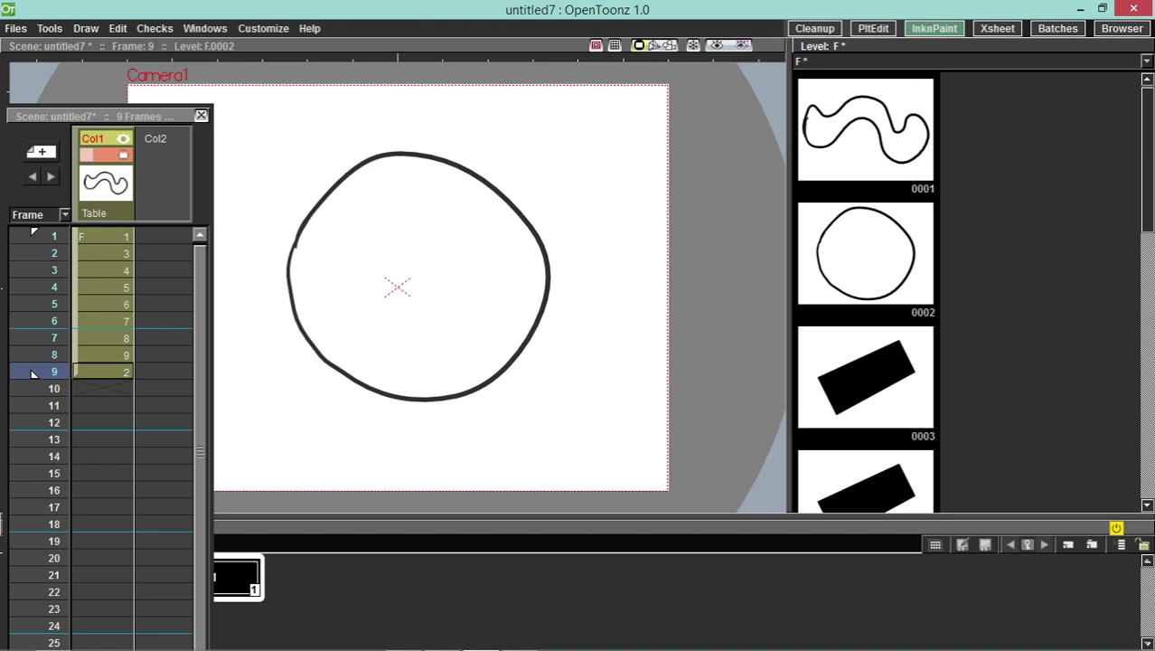
click(866, 254)
click(866, 130)
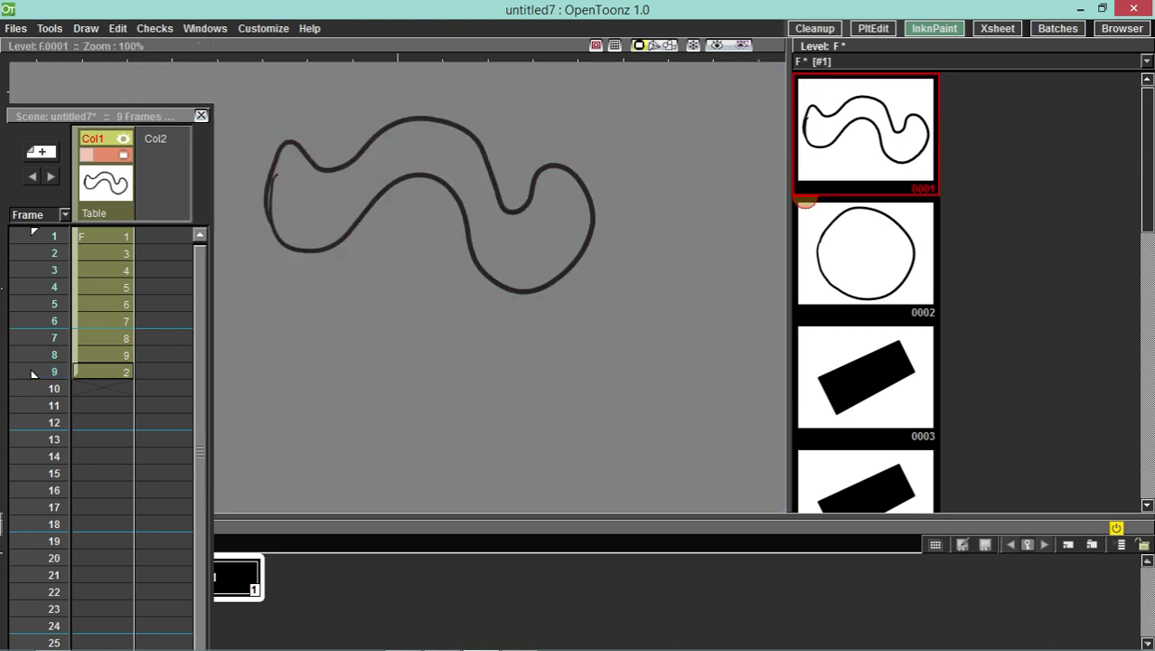
key(Down)
key(Down)
key(Up)
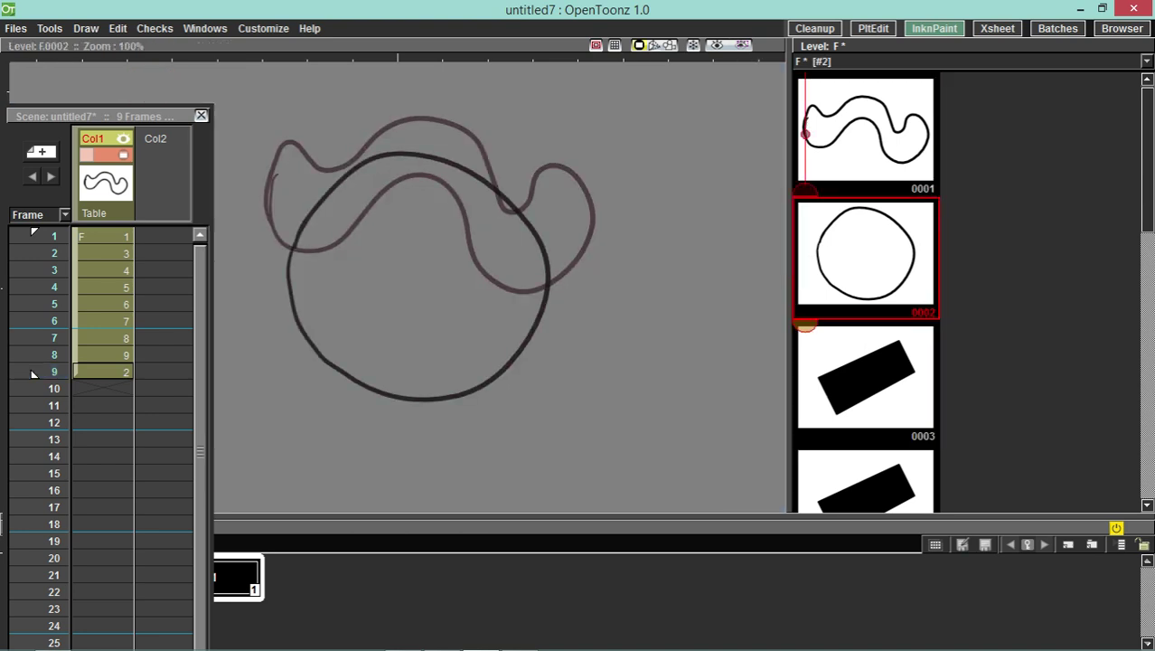
- Add onion skin markers for drawings 0003 and 0004 in the level strip and select drawing 0001
click(806, 382)
click(805, 504)
click(866, 130)
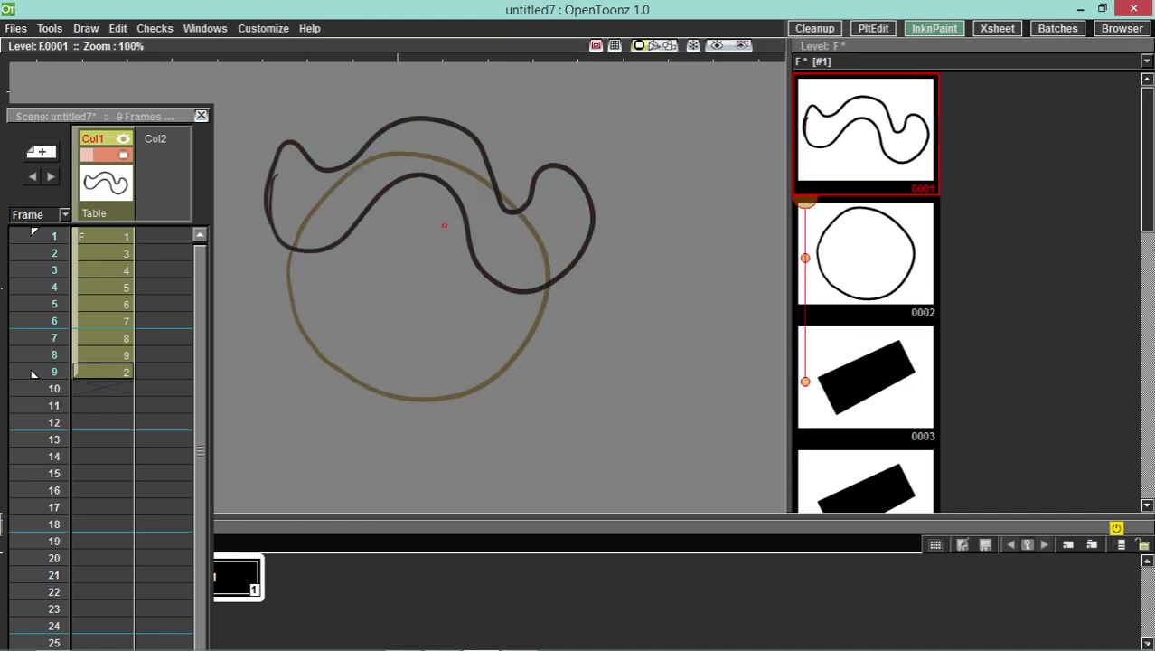
- Step through the frames of Col1 in the Xsheet from frame 1 to examine their sequence
click(106, 237)
key(Down)
key(Down)
key(Down)
key(Down)
key(Down)
key(Down)
key(Down)
key(Down)
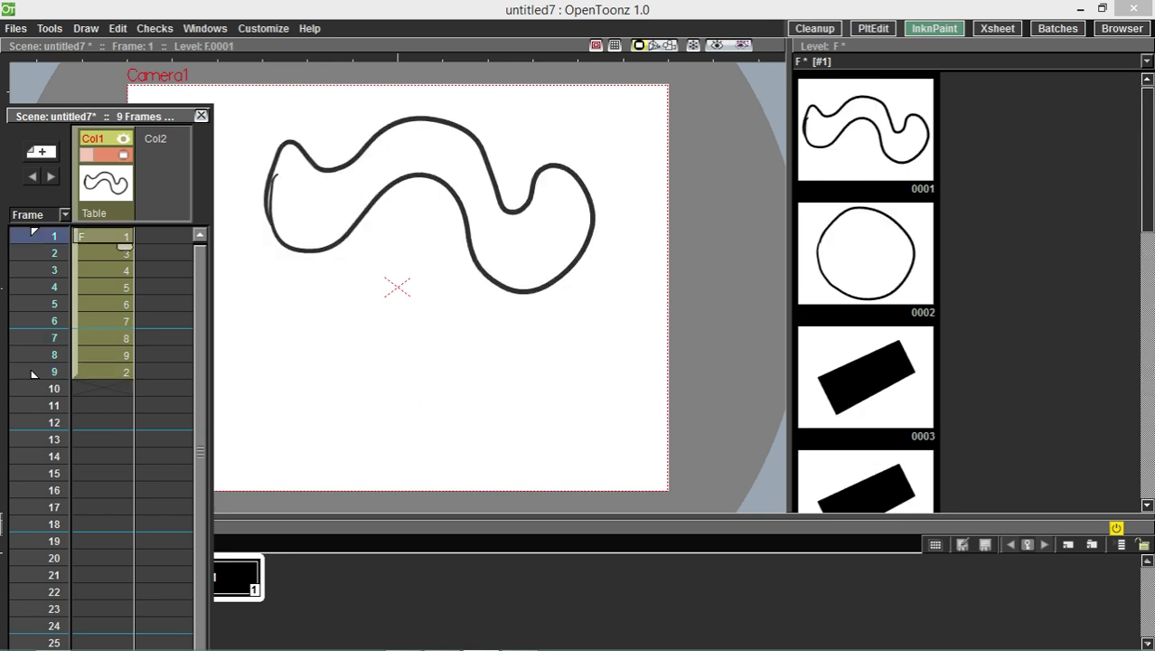
- Cut the circle drawing 0002 from level F in the level strip and insert-paste it at position 0009
key(period)
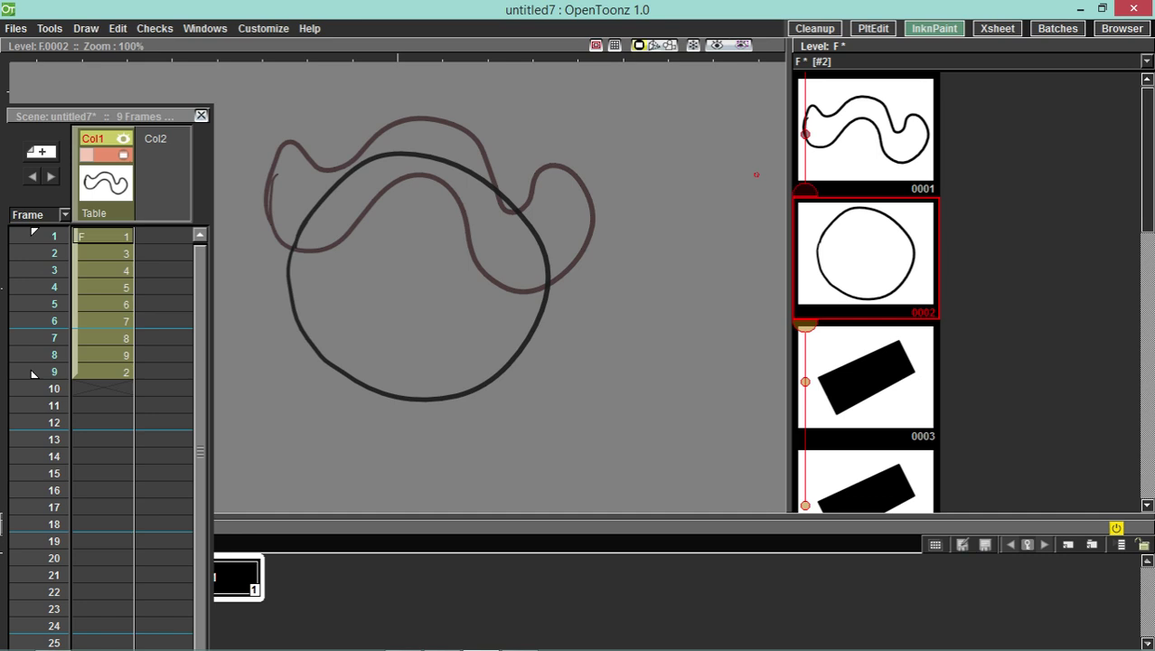
right_click(891, 264)
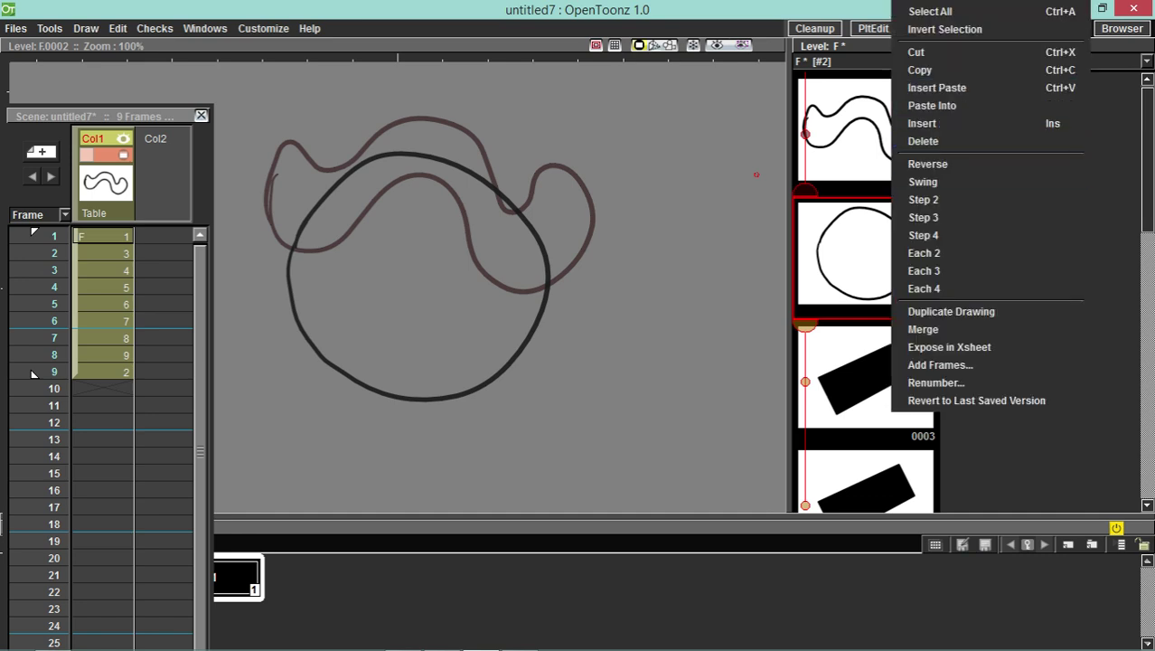
key(Return)
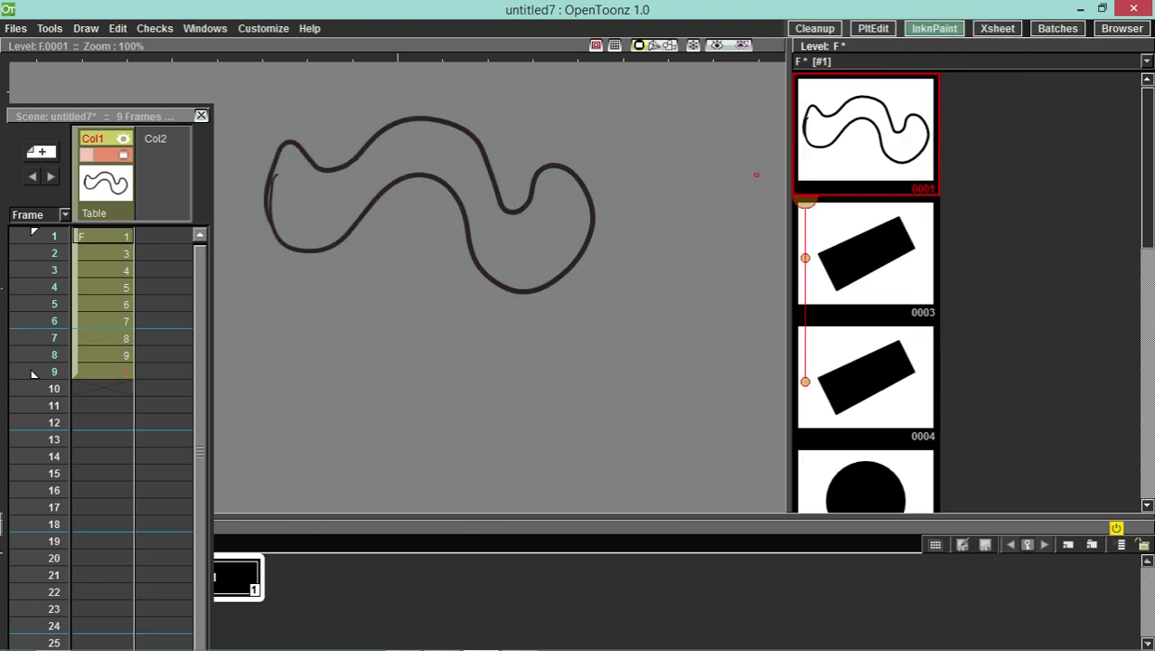
scroll(892, 280, down, 5)
click(877, 383)
right_click(877, 383)
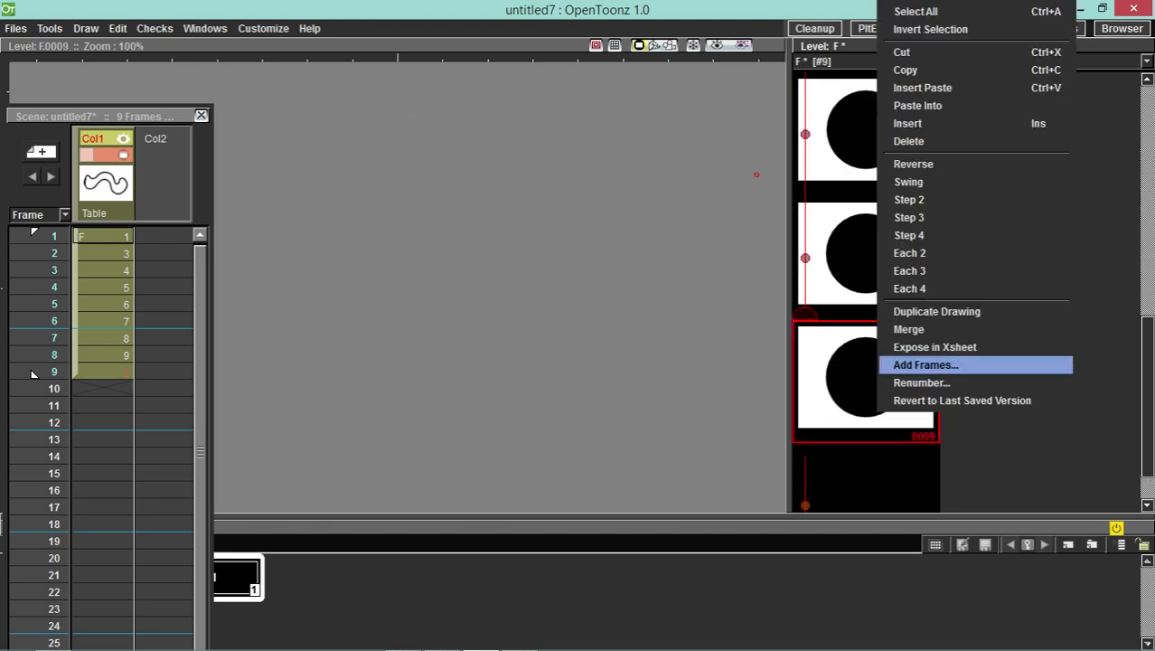
key(Return)
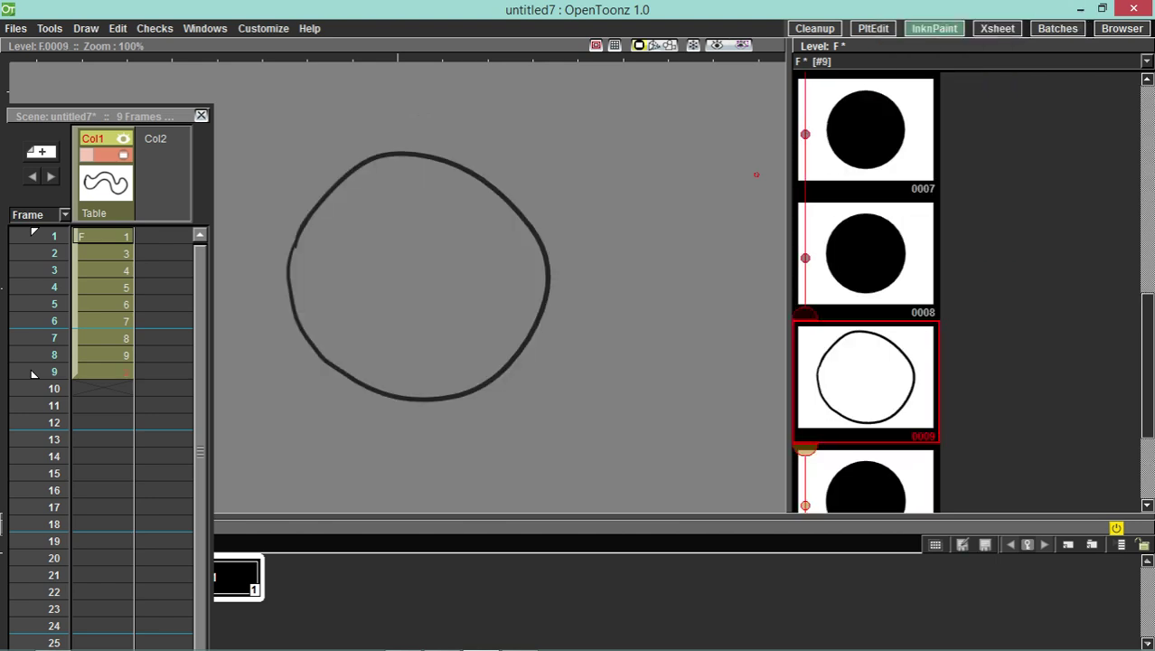
- Cut drawing 0010 from the level strip and insert-paste it at position 0009, ahead of the circle drawing
click(870, 481)
right_click(855, 463)
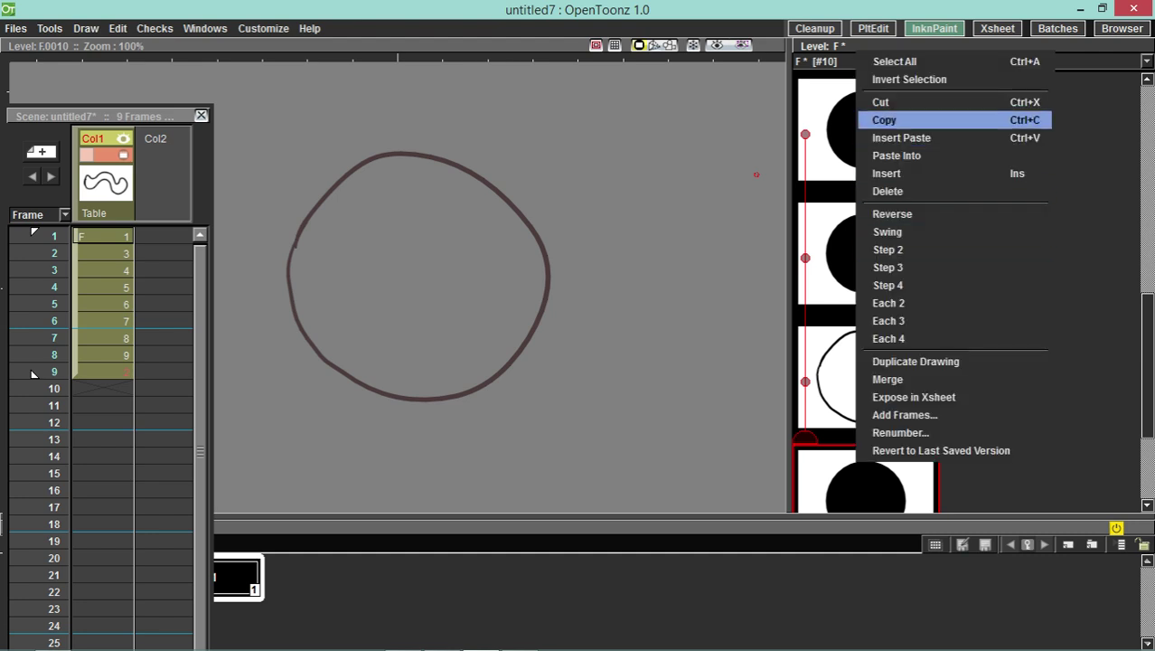
click(888, 102)
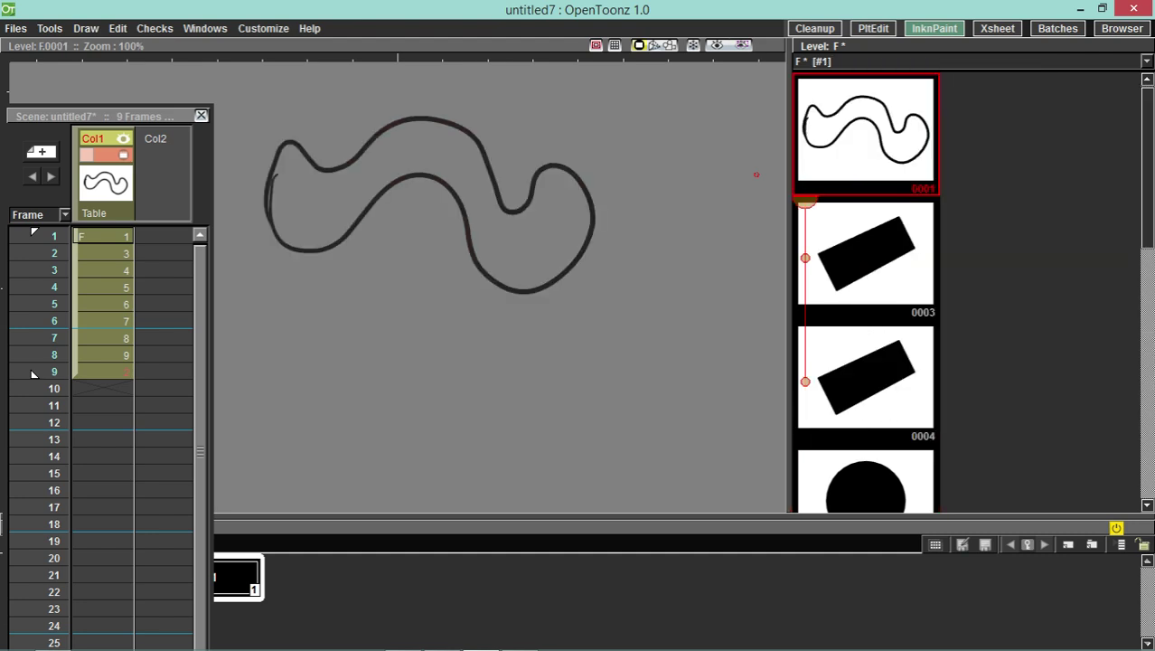
scroll(873, 378, down, 5)
click(875, 378)
right_click(876, 380)
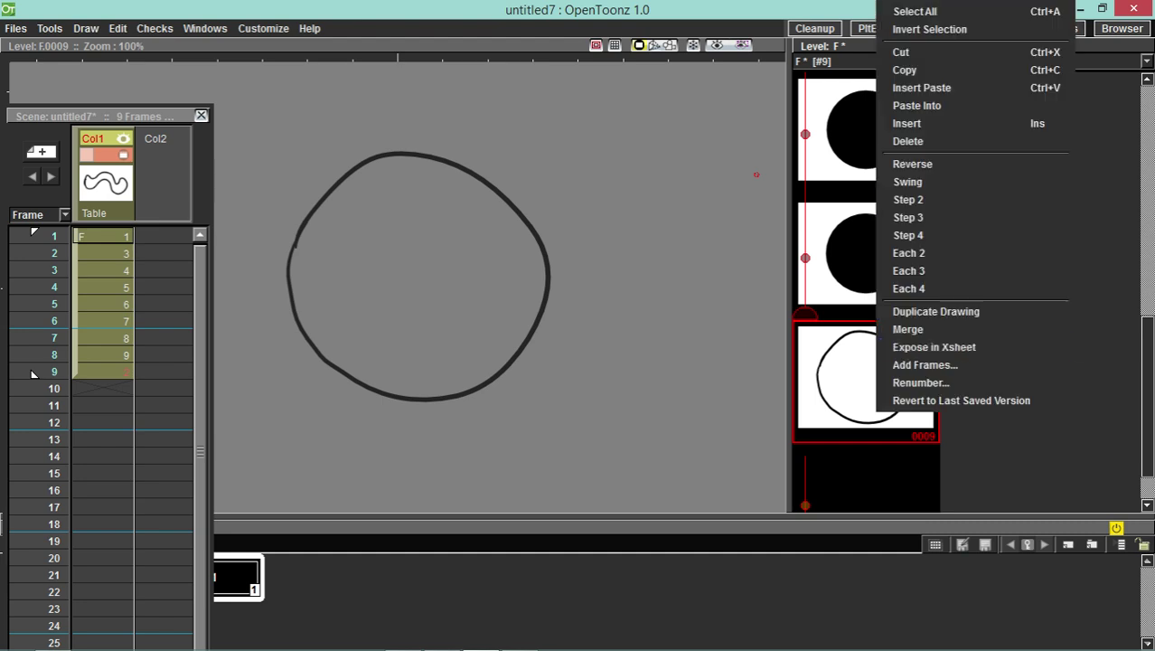
key(Up)
key(Up)
key(Up)
key(Up)
key(Up)
key(Up)
key(Up)
key(Up)
key(Up)
key(Up)
key(Up)
key(Up)
key(Up)
key(Up)
key(Up)
key(Up)
key(Up)
key(Up)
key(Return)
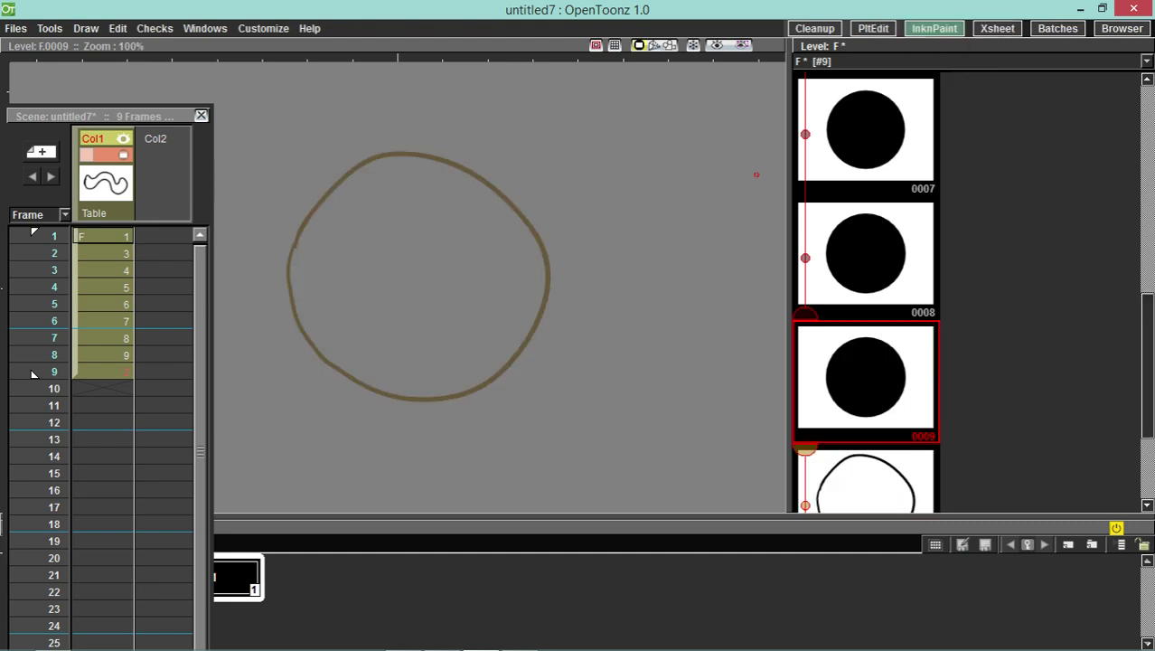
scroll(868, 303, up, 5)
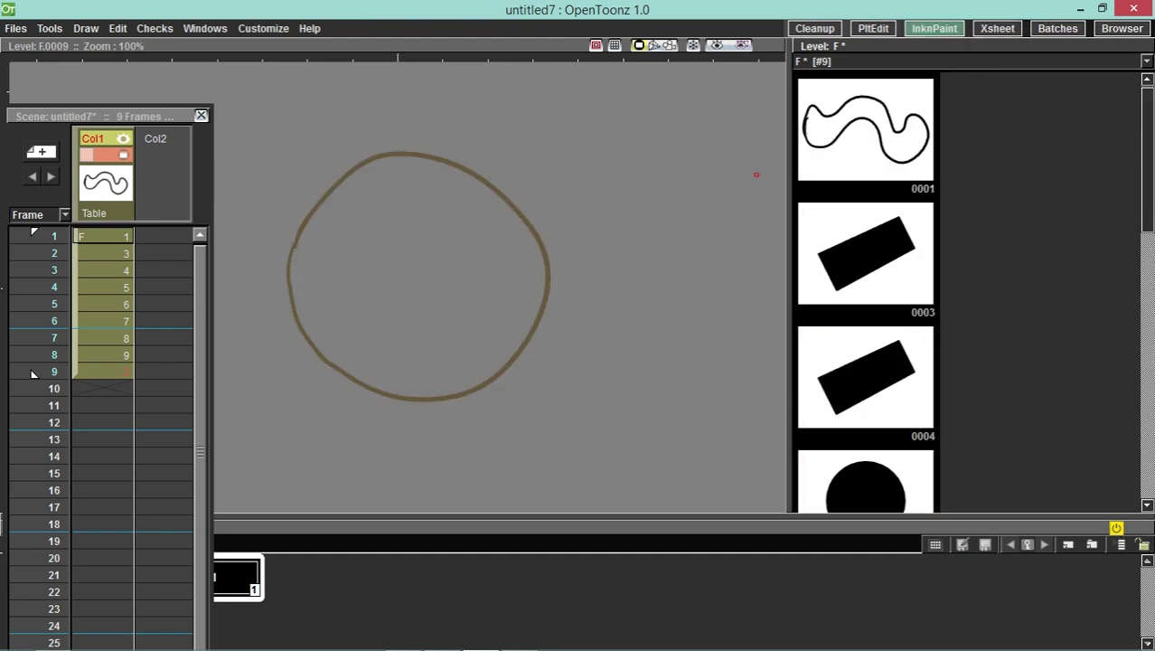
key(Menu)
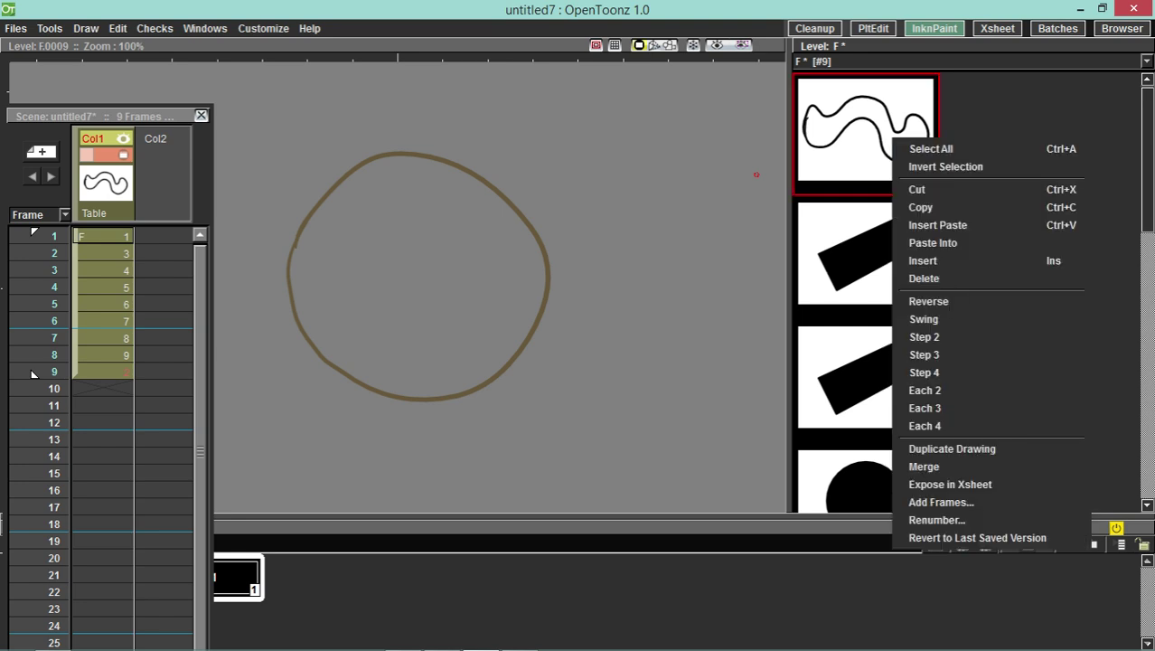
key(Down)
key(Return)
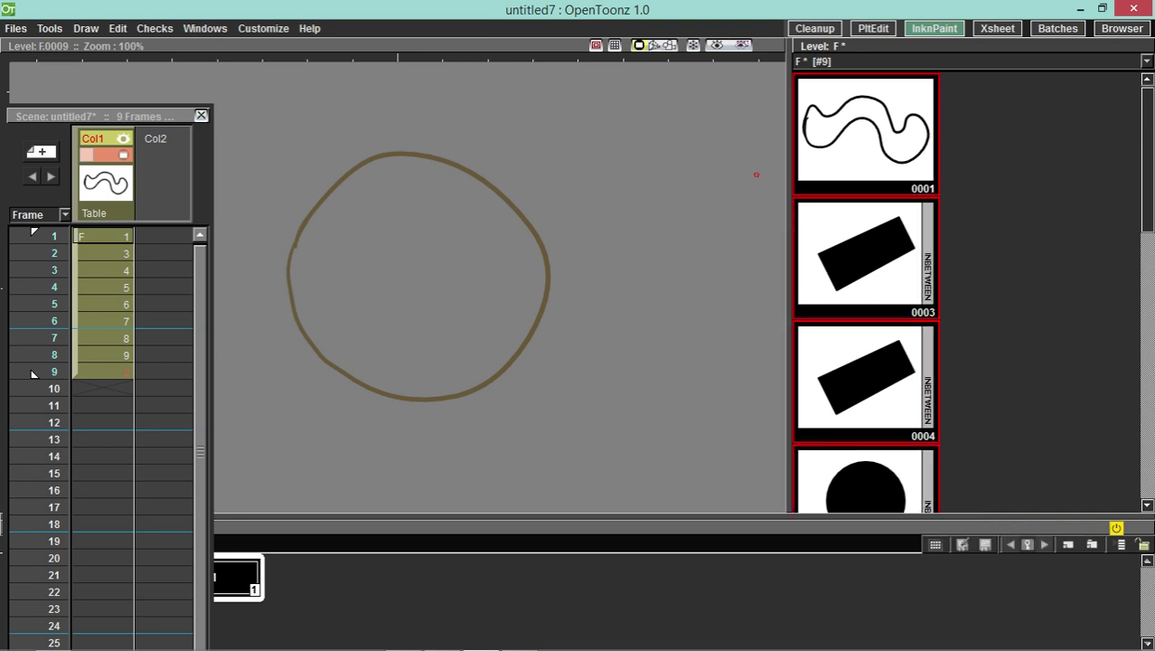
- Select all drawings of level F in the level strip, with 0001 as the current drawing
click(866, 131)
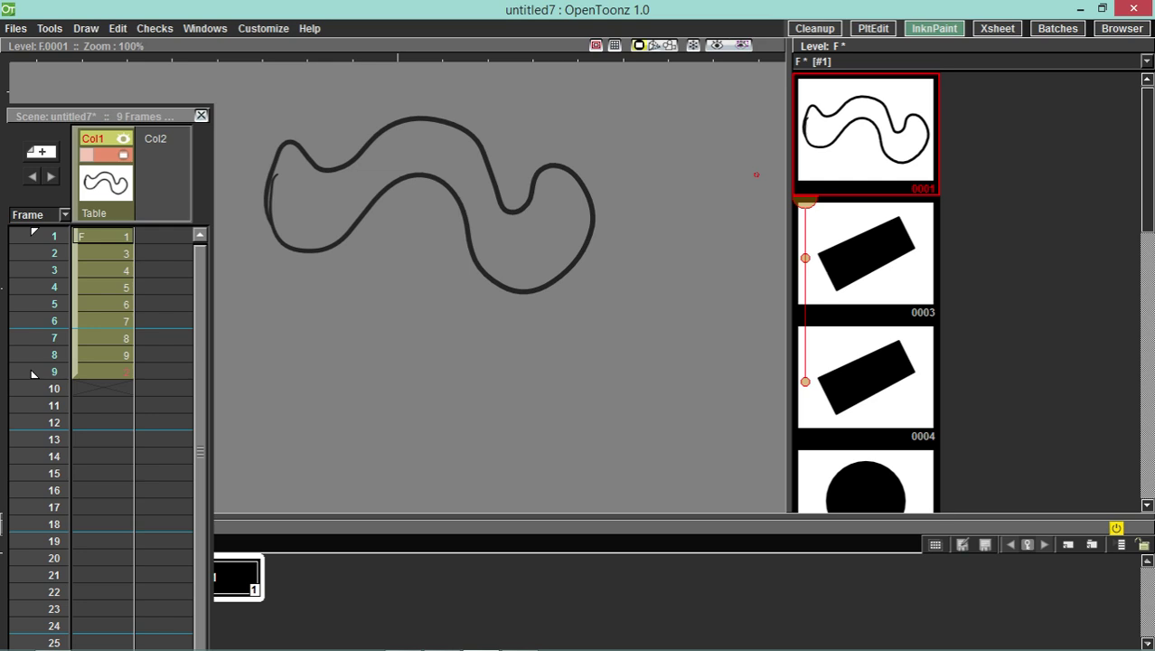
right_click(920, 274)
key(Up)
key(Up)
key(Up)
key(Up)
key(Up)
key(Up)
key(Up)
key(Up)
key(Up)
key(Up)
key(Up)
key(Up)
key(Up)
key(Up)
key(Up)
key(Up)
key(Up)
key(Up)
key(Up)
key(Up)
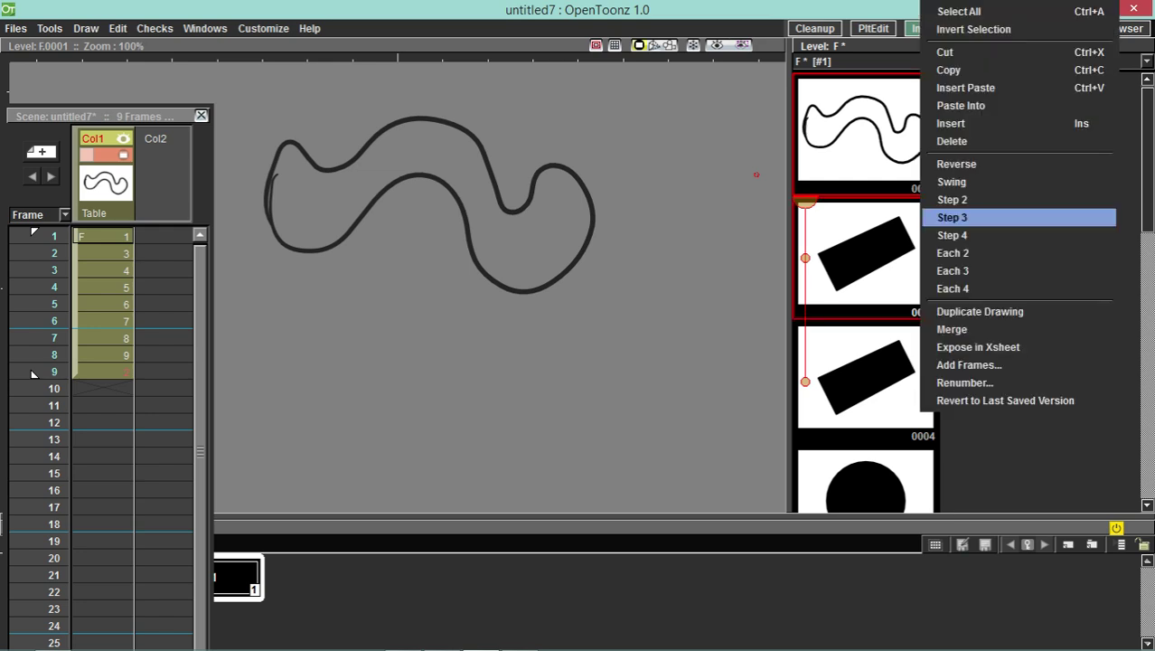
key(Return)
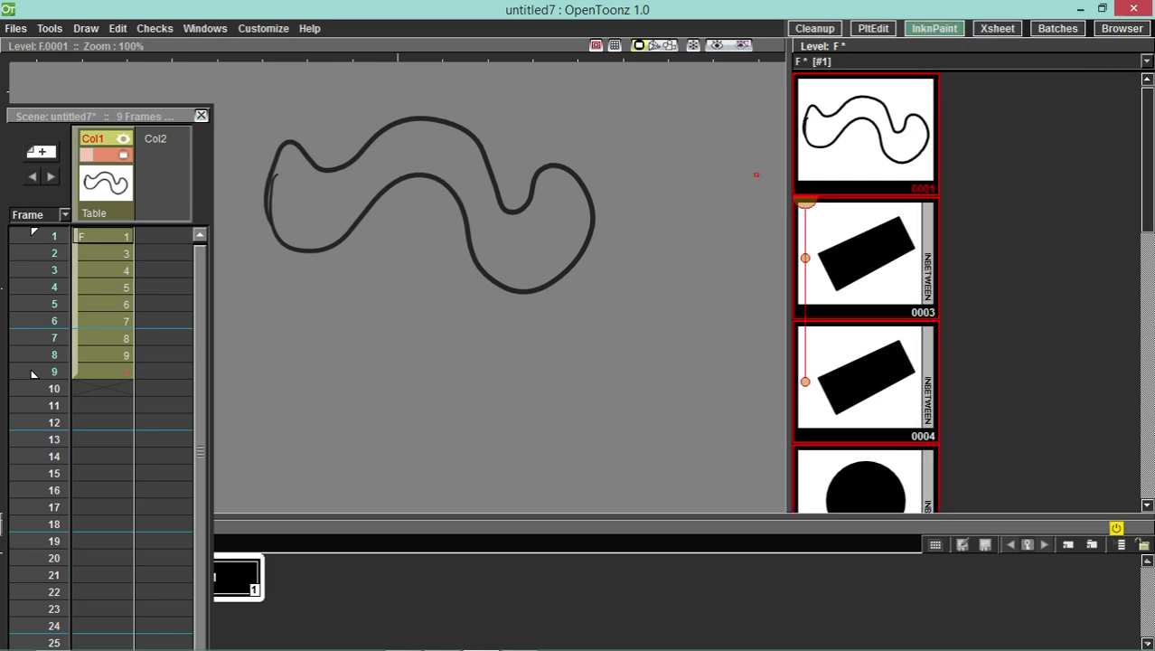
- Inbetween the selected drawings of level F using Ease In / Ease Out interpolation
click(928, 276)
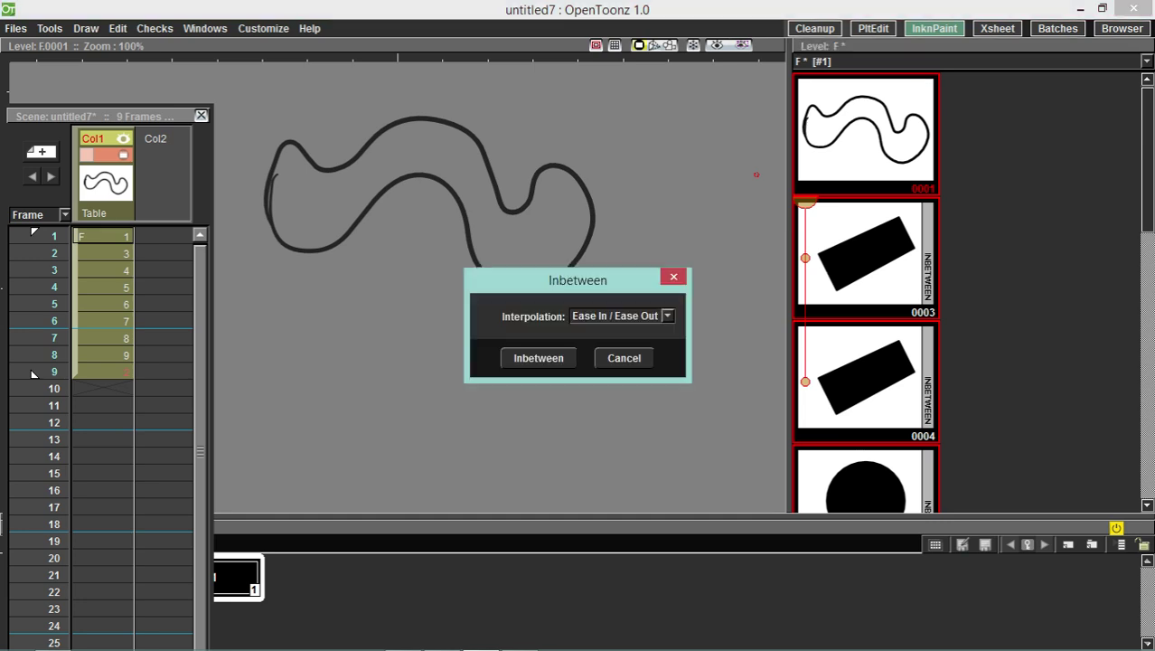
drag(588, 280, 589, 232)
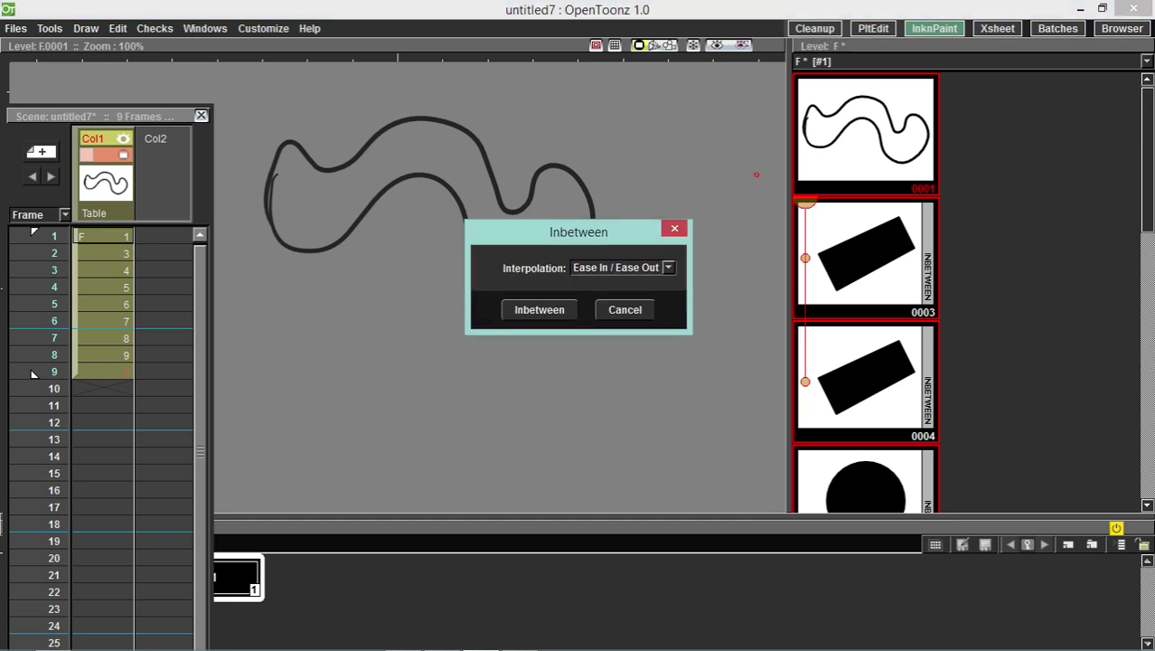
click(668, 268)
key(Down)
key(Down)
key(Down)
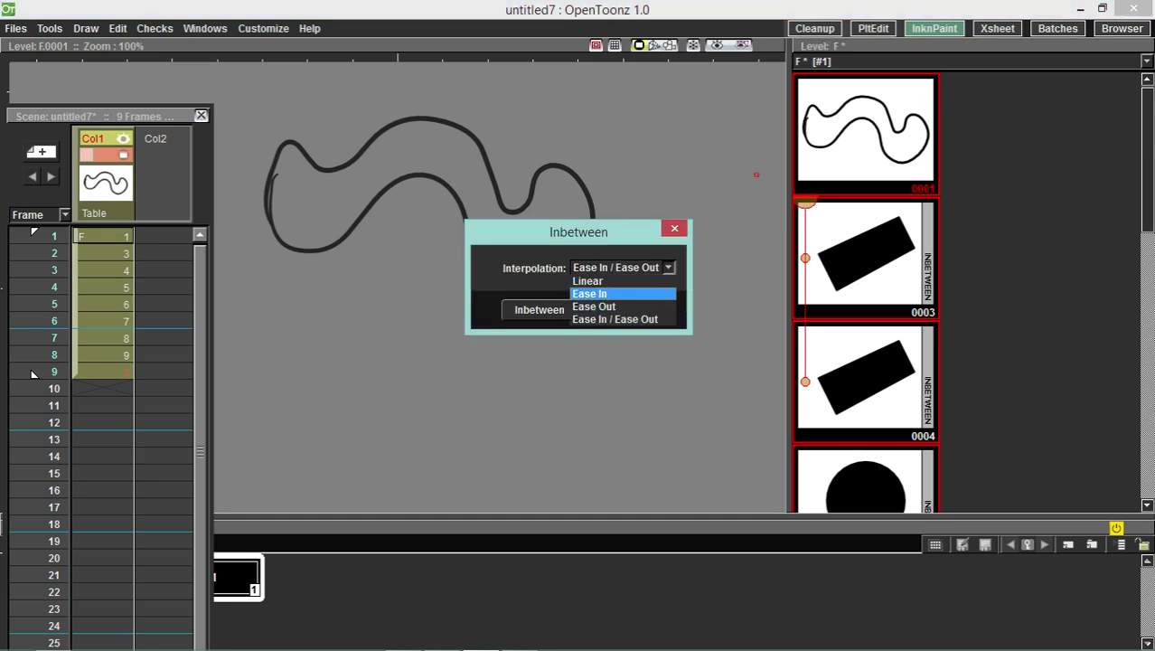
key(Return)
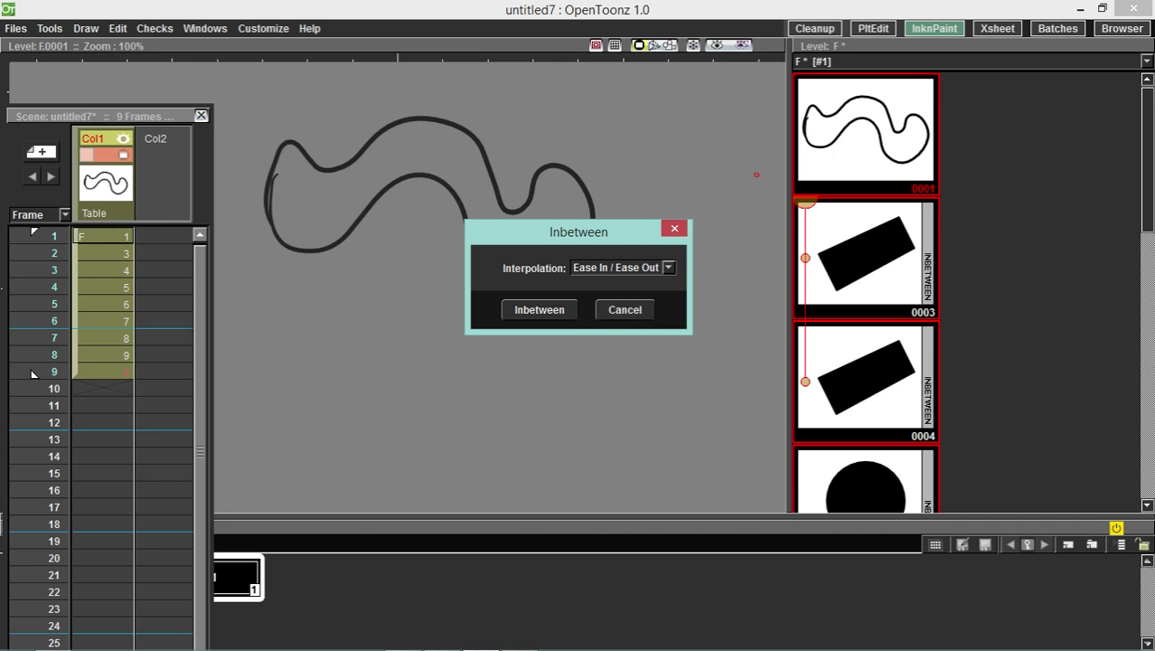
key(Return)
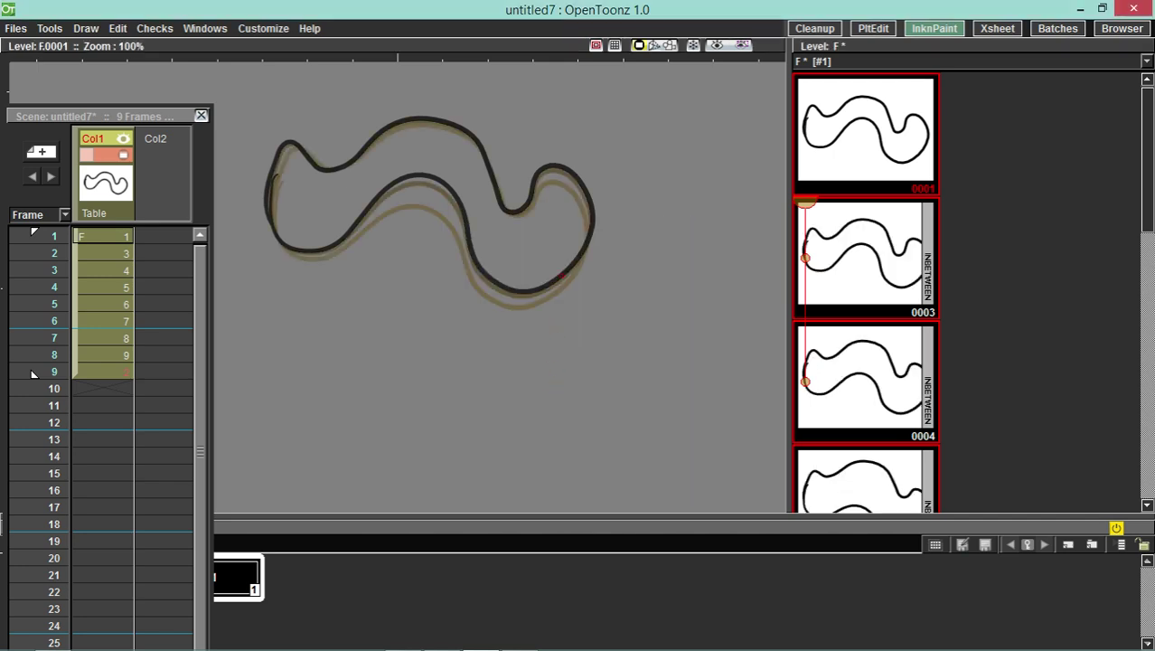
- Step through frames 1 to 9 of Col1 in the Xsheet to examine the generated inbetweens with onion skin
click(104, 237)
click(104, 254)
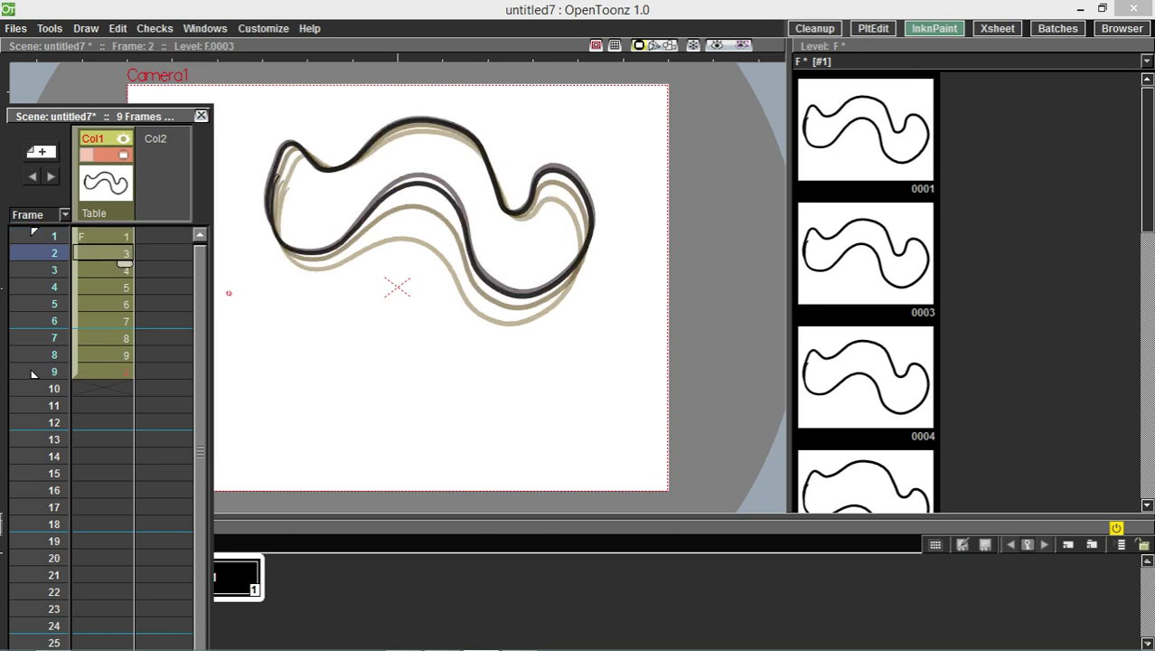
click(104, 271)
key(Down)
key(Down)
key(Down)
key(Down)
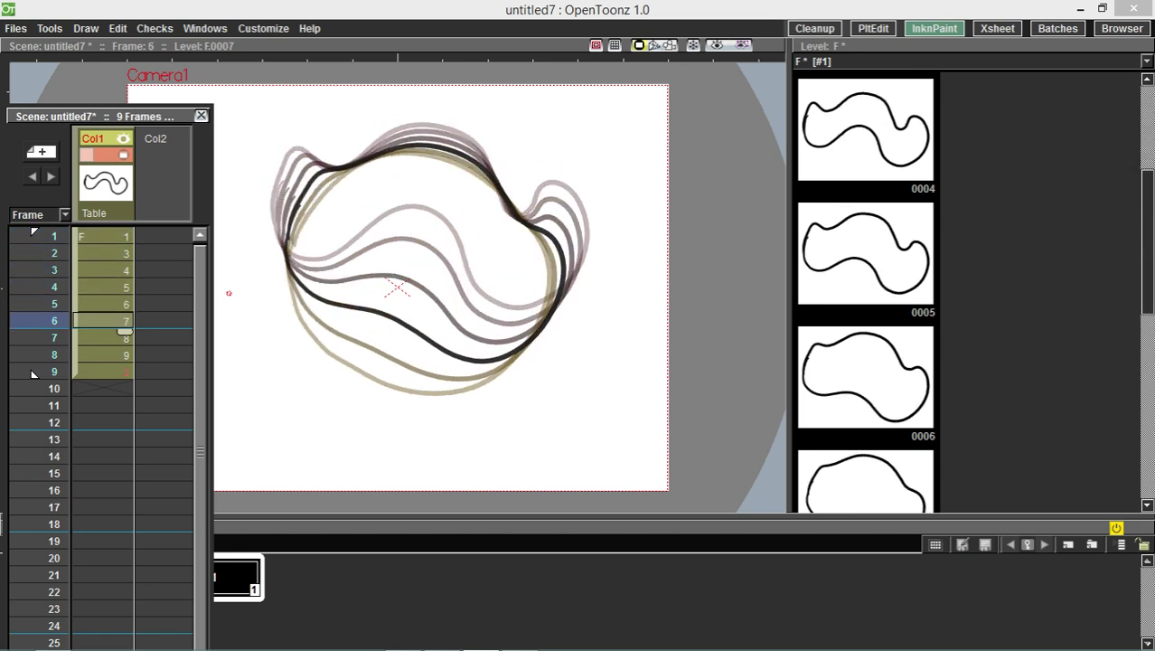
key(Down)
key(Down)
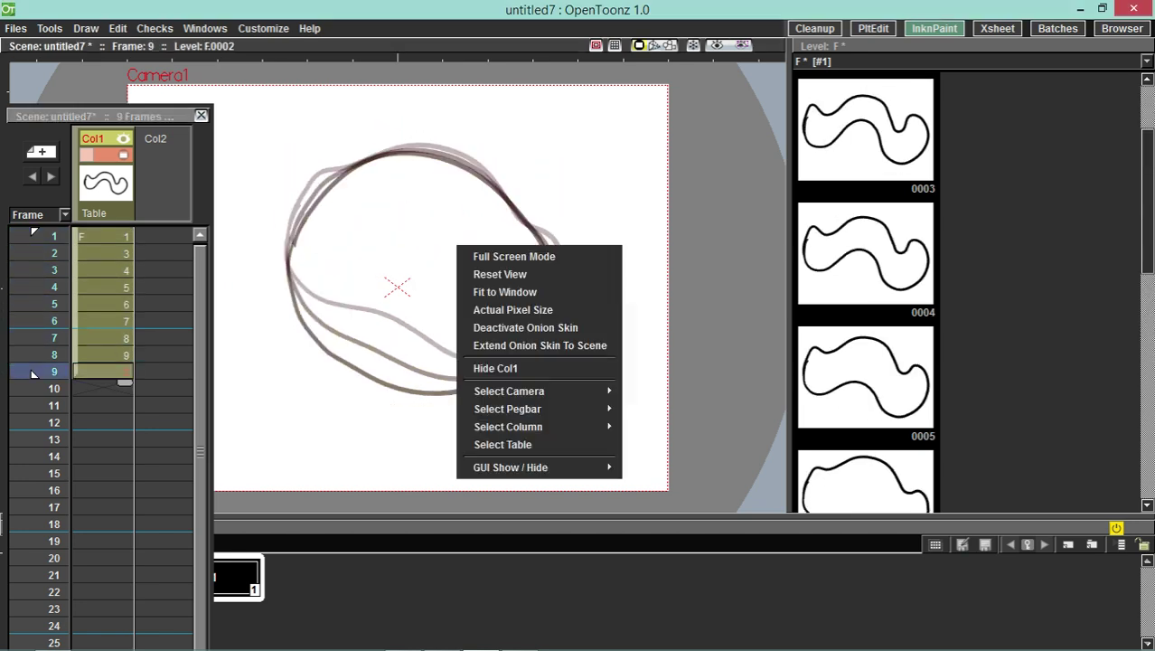
- Deactivate the onion skin in the viewer
right_click(459, 244)
key(Down)
key(Down)
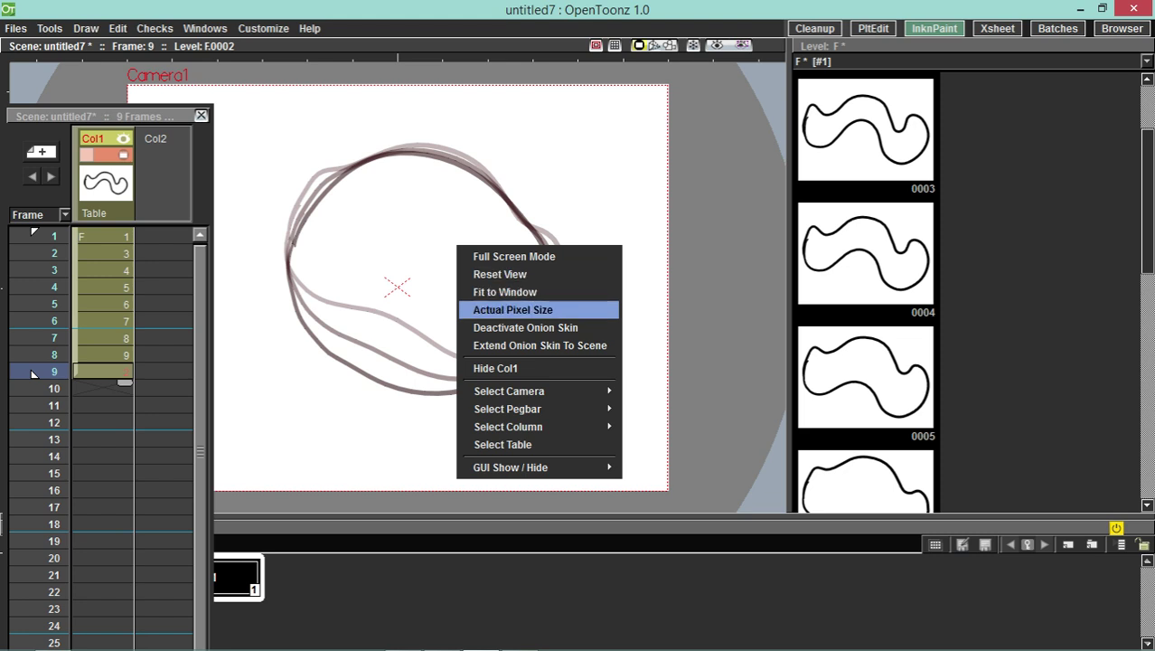
key(Down)
key(Down)
key(Down)
key(Up)
key(Up)
key(Return)
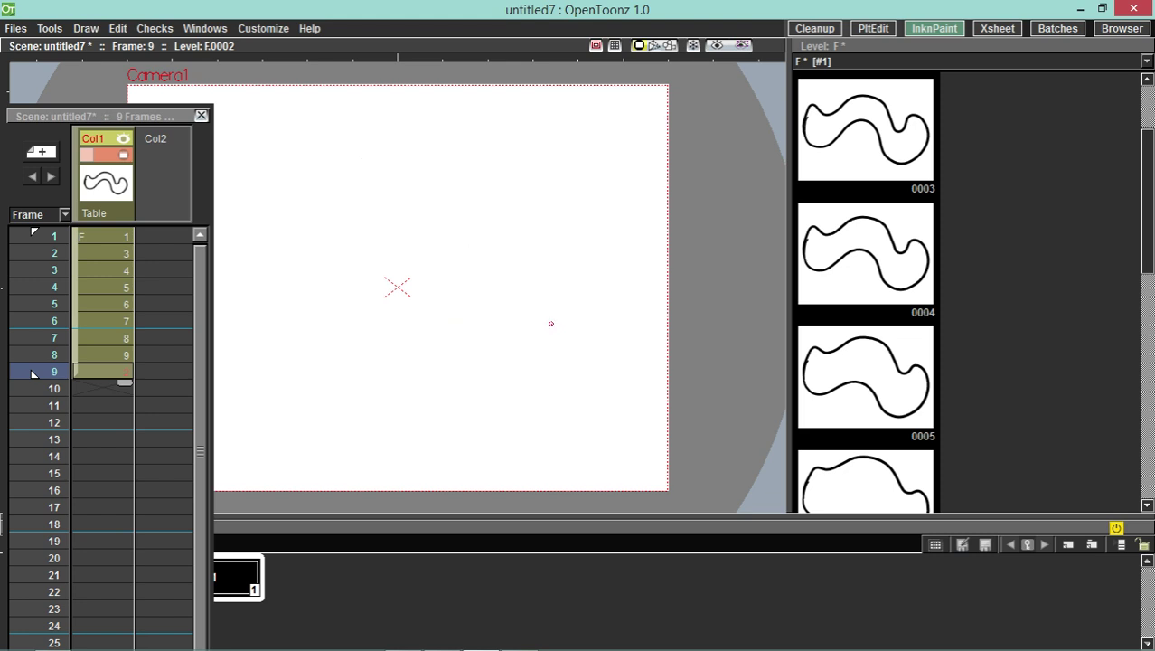
- Step backward through Col1's frames from 8 to 1 to examine the morph without onion skin
click(104, 355)
click(104, 338)
click(104, 321)
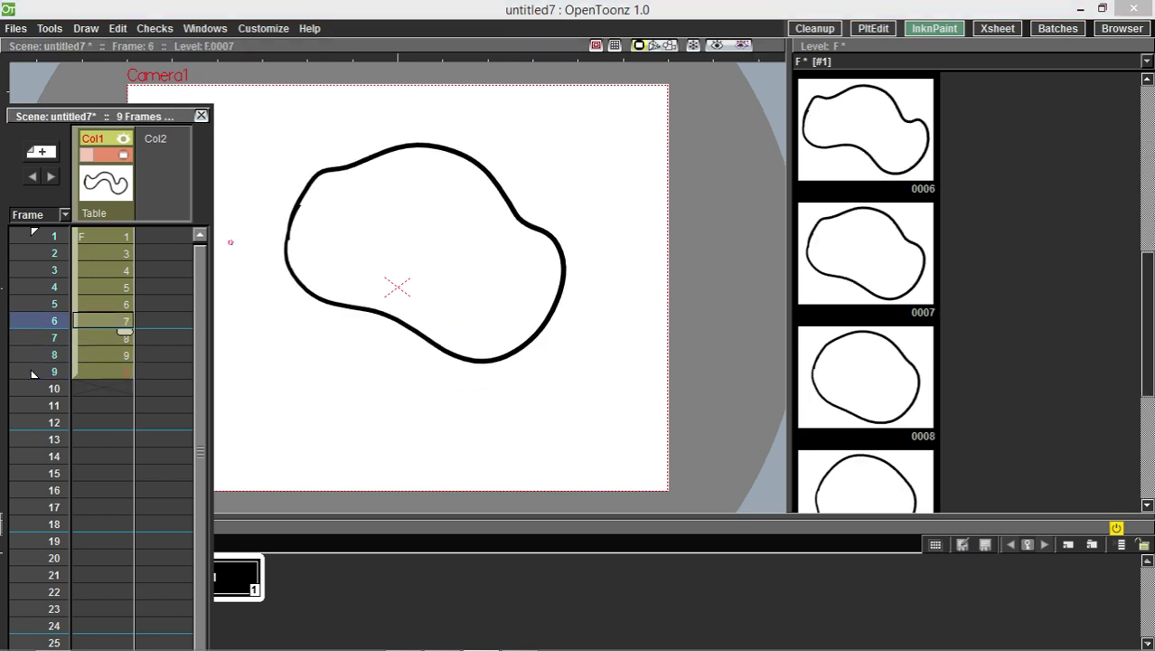
click(104, 305)
click(104, 288)
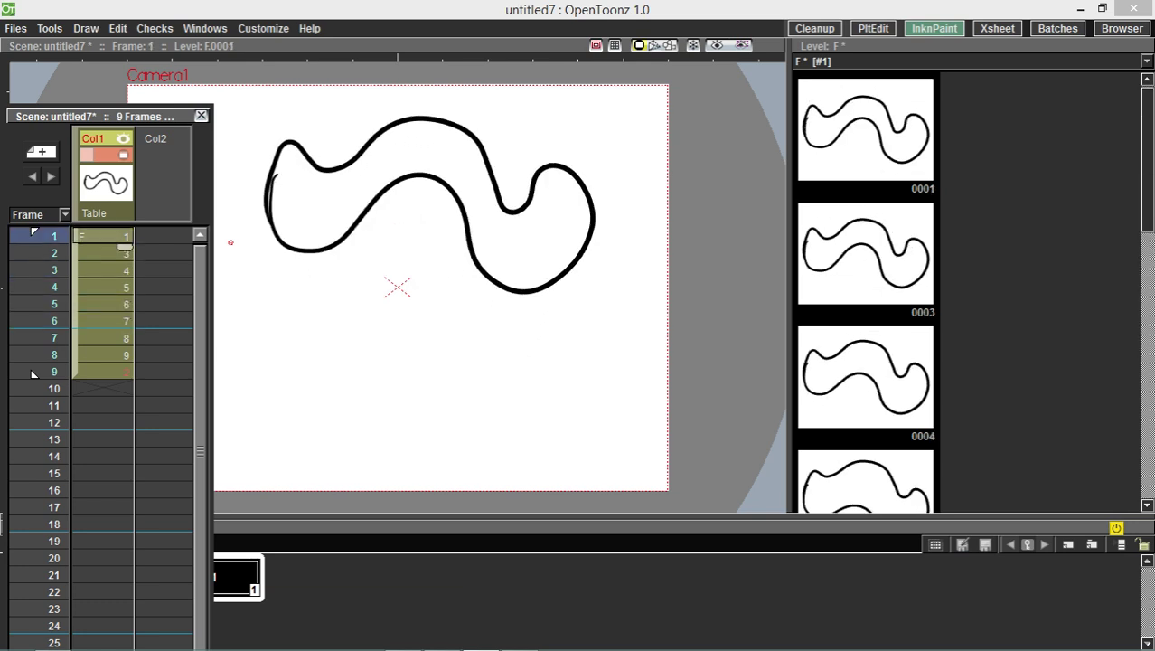
key(alt+w)
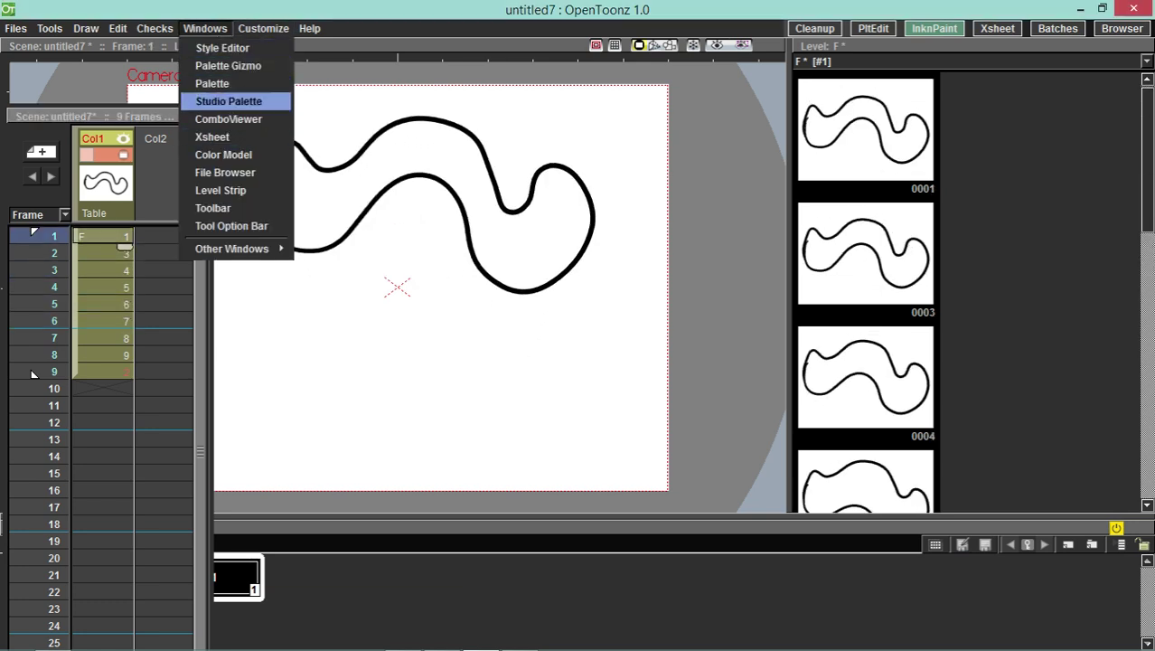
click(205, 29)
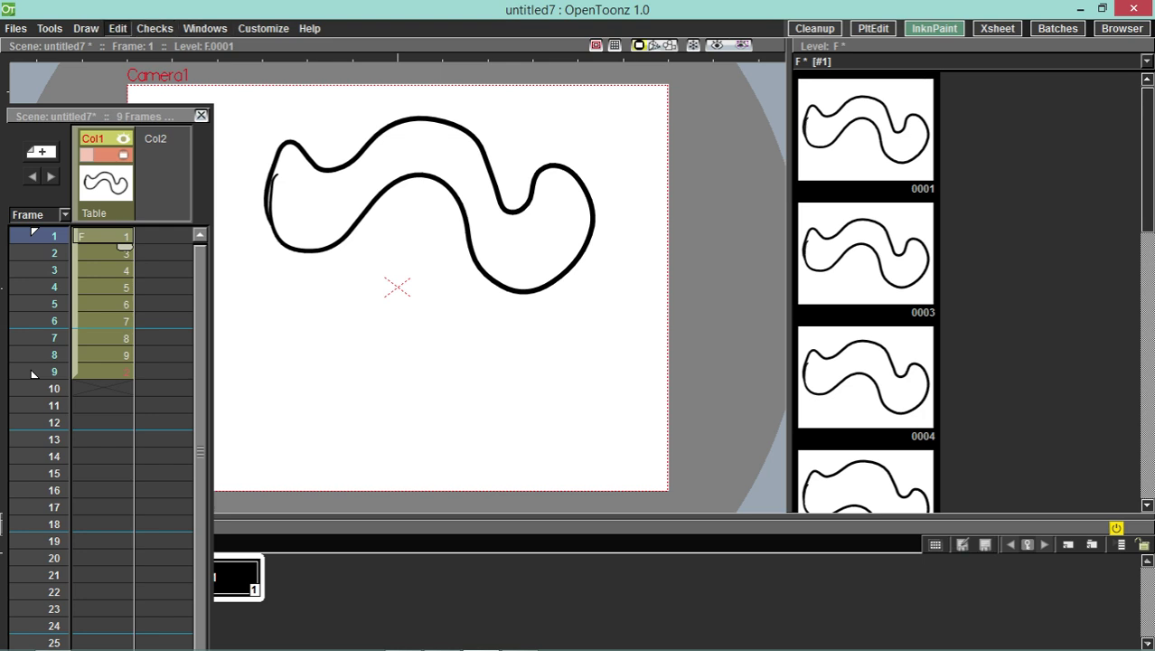
key(alt+w)
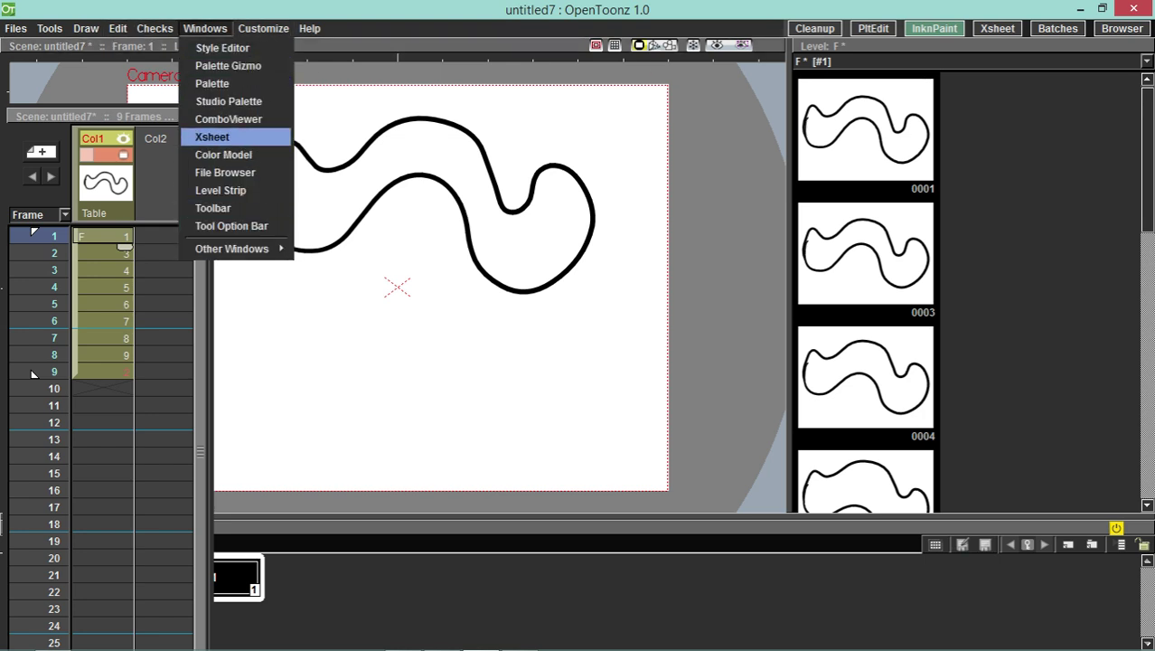
key(Return)
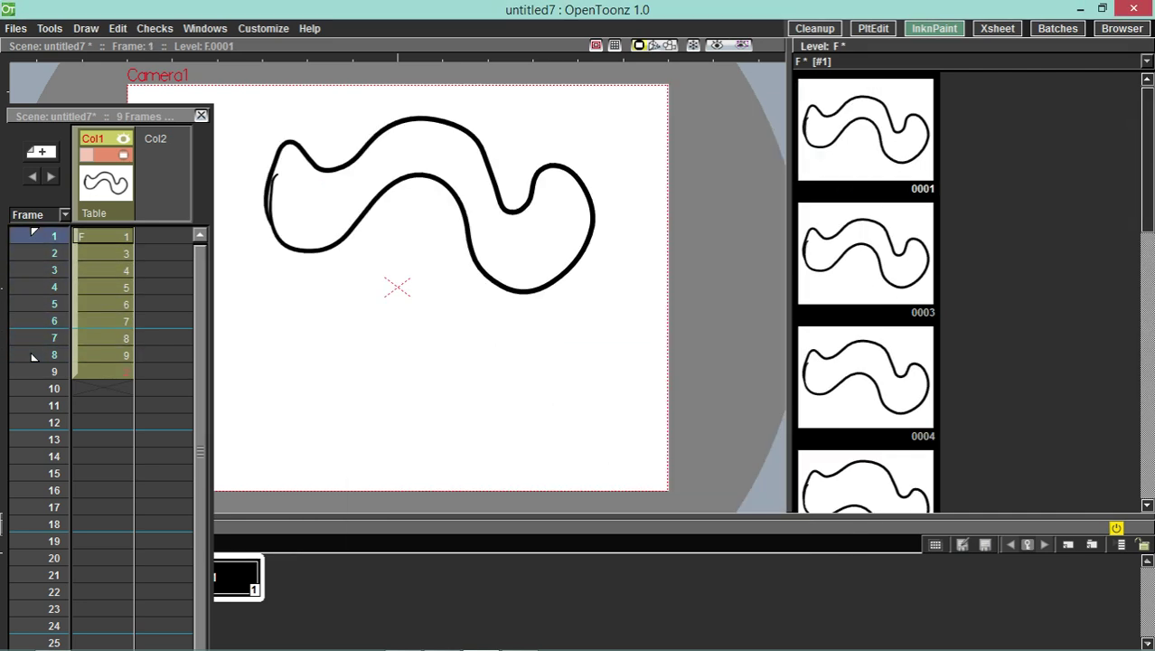
- Step forward through Col1's frames from 2 to 8 to examine the shape's change into a circle
click(104, 254)
click(104, 271)
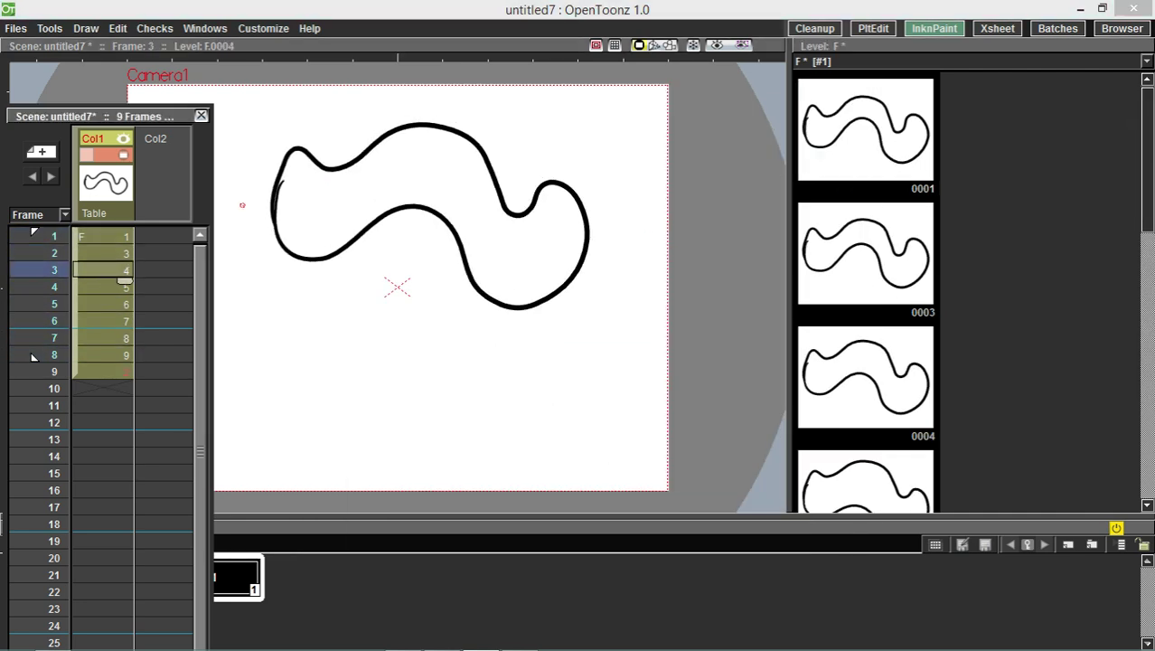
click(104, 288)
key(Down)
key(Down)
key(Down)
key(Down)
key(Down)
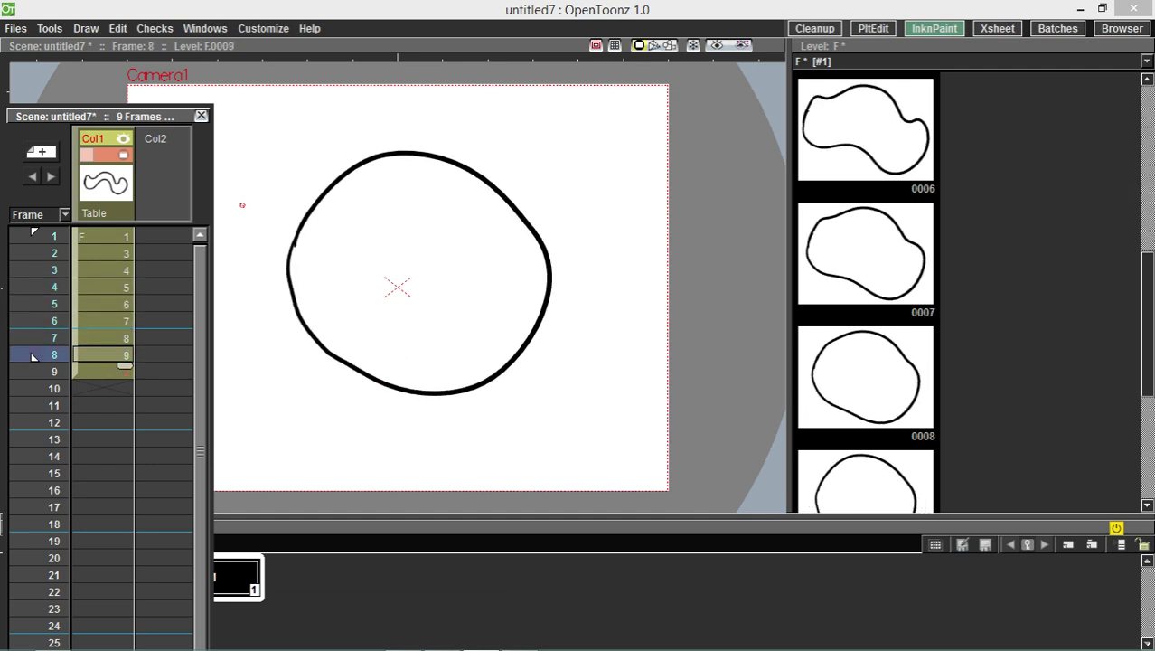
key(Up)
- Switch to the Cleanup room and step through Col1's frames from frame 2 to review the inbetweened shapes
click(814, 28)
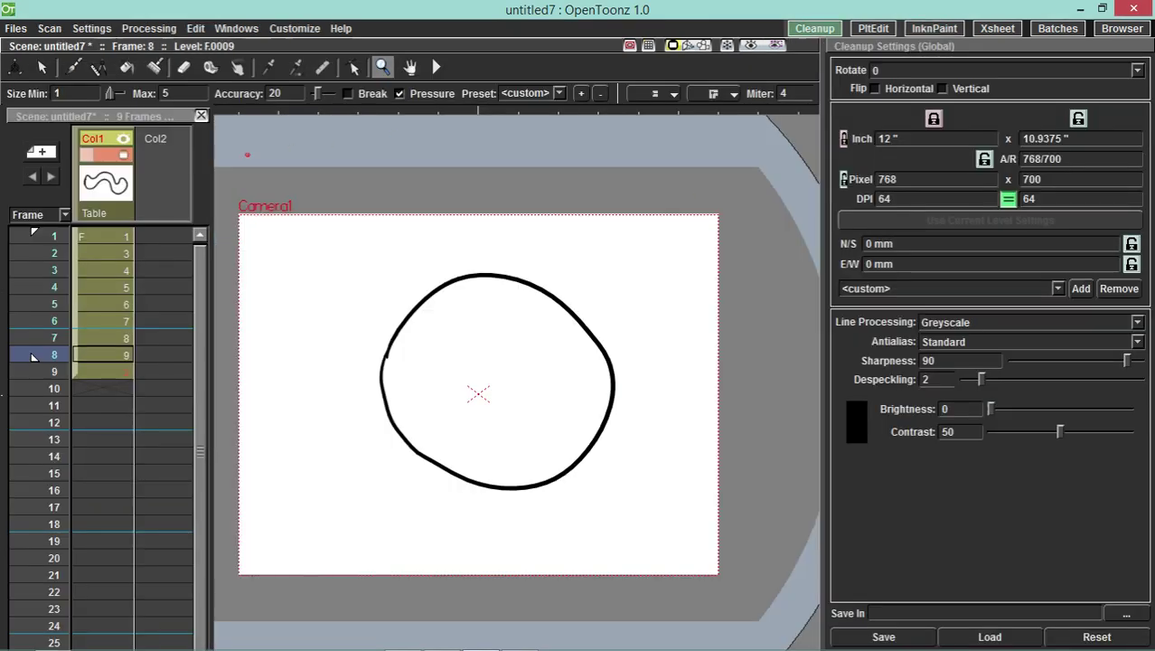
click(106, 254)
key(Down)
key(Down)
key(Down)
key(Down)
key(Down)
key(Down)
key(Down)
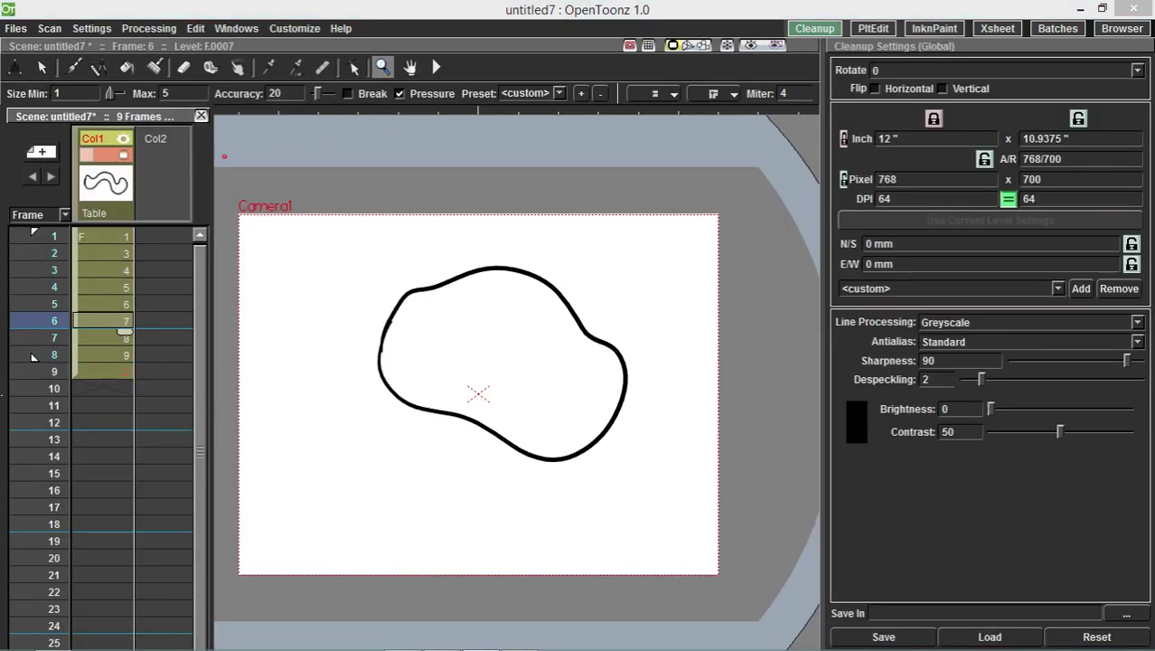
- Step back through Col1's frames to frame 5 to review the inbetweened shapes
key(Up)
key(Up)
key(Up)
key(Up)
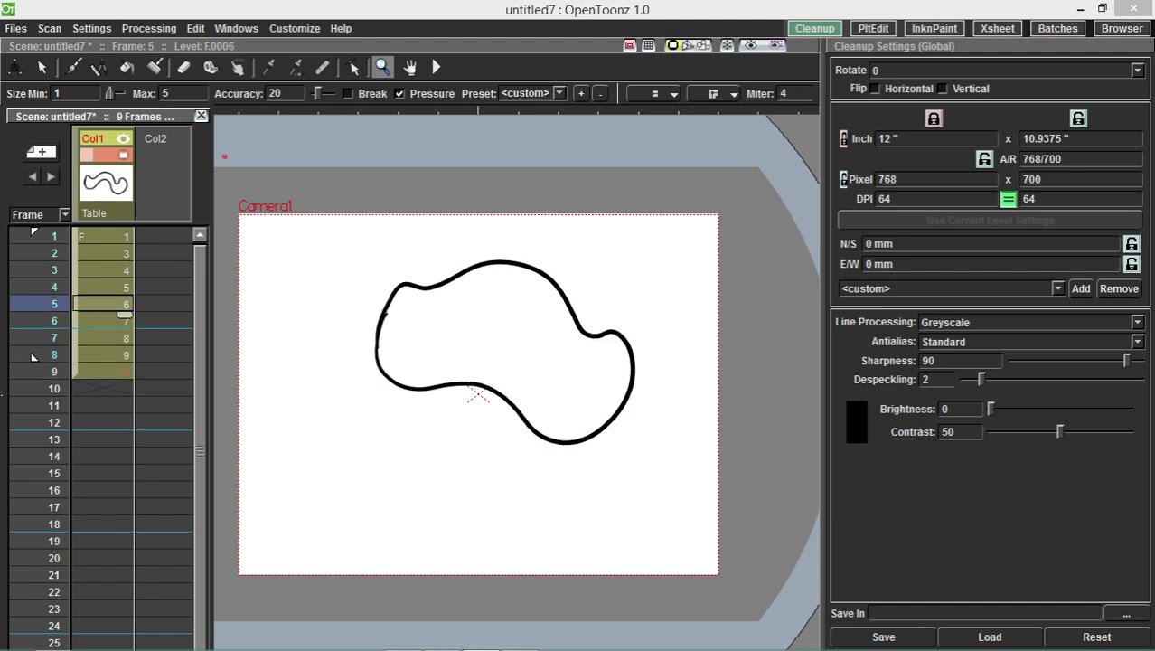
- Try switching Col1's viewer visibility and preview visibility off and on
click(123, 155)
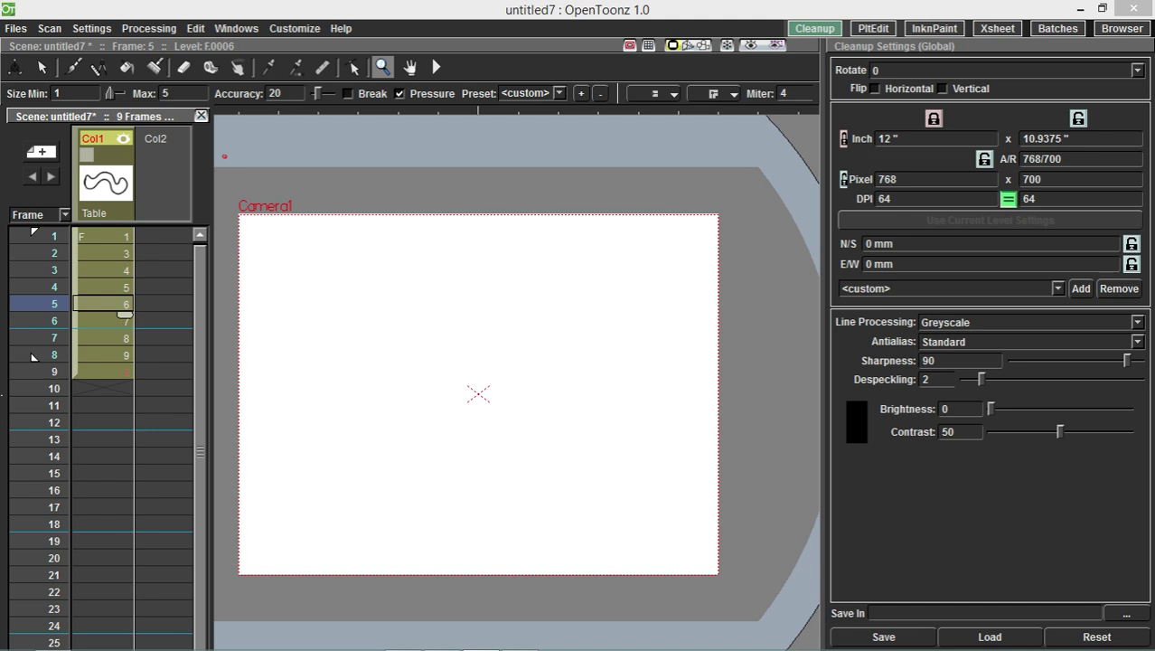
click(149, 143)
click(117, 138)
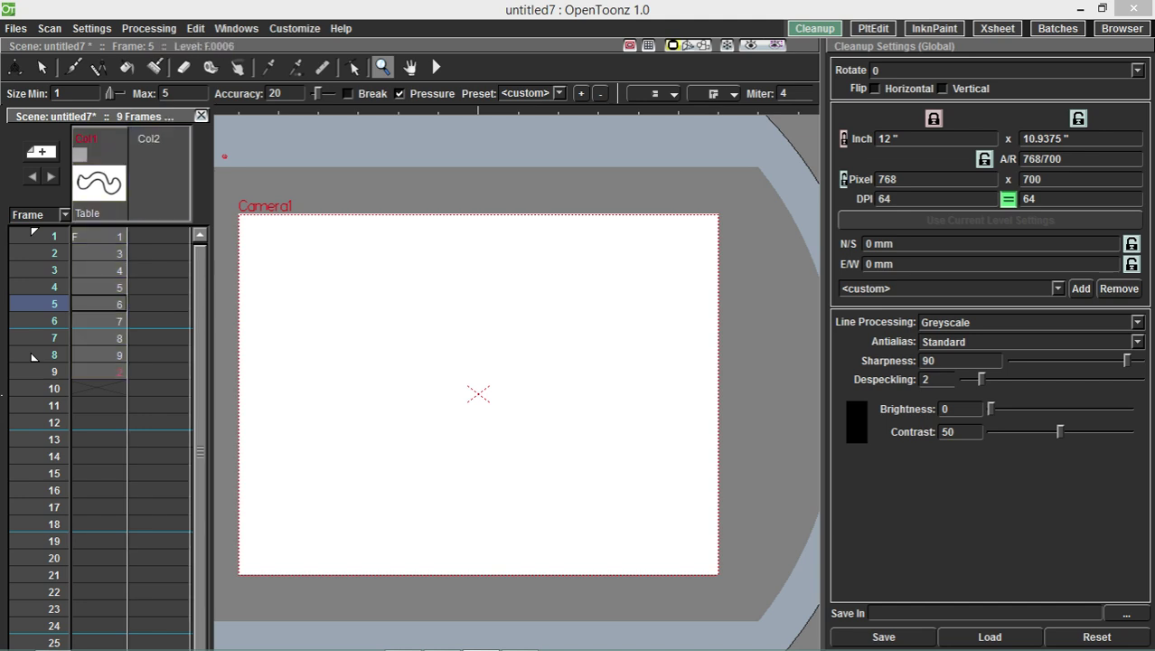
click(156, 166)
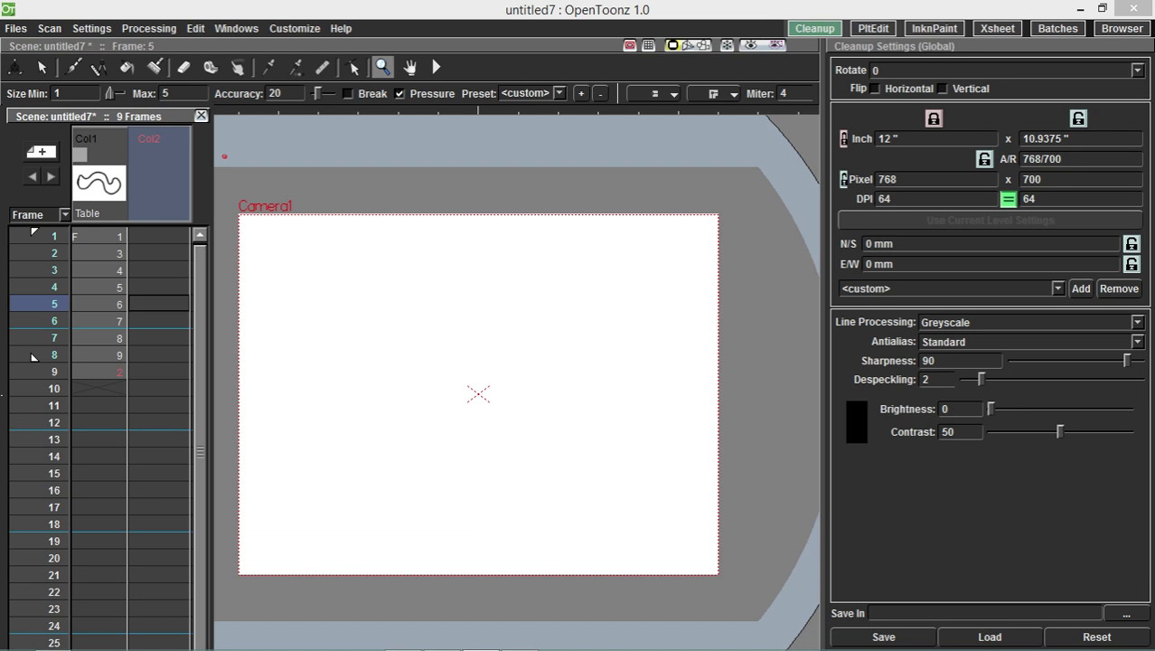
click(117, 138)
click(116, 138)
click(116, 138)
click(117, 155)
click(116, 139)
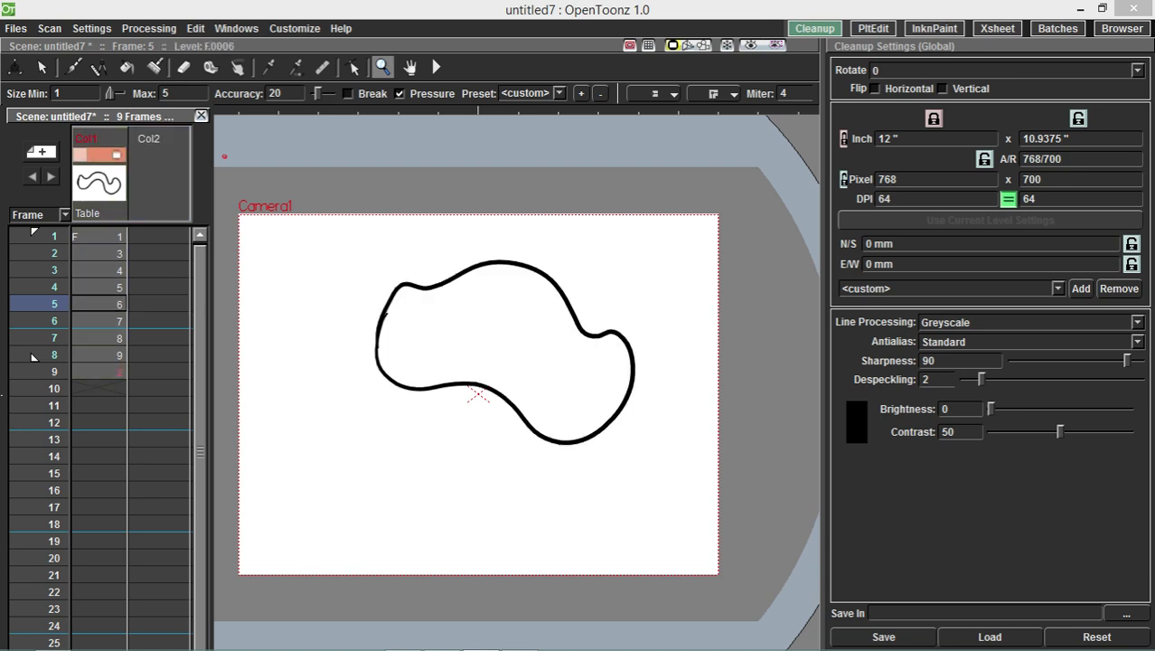
- Step forward to frame 7 and back to frame 4 of Col1 to compare the shapes
key(Down)
key(Down)
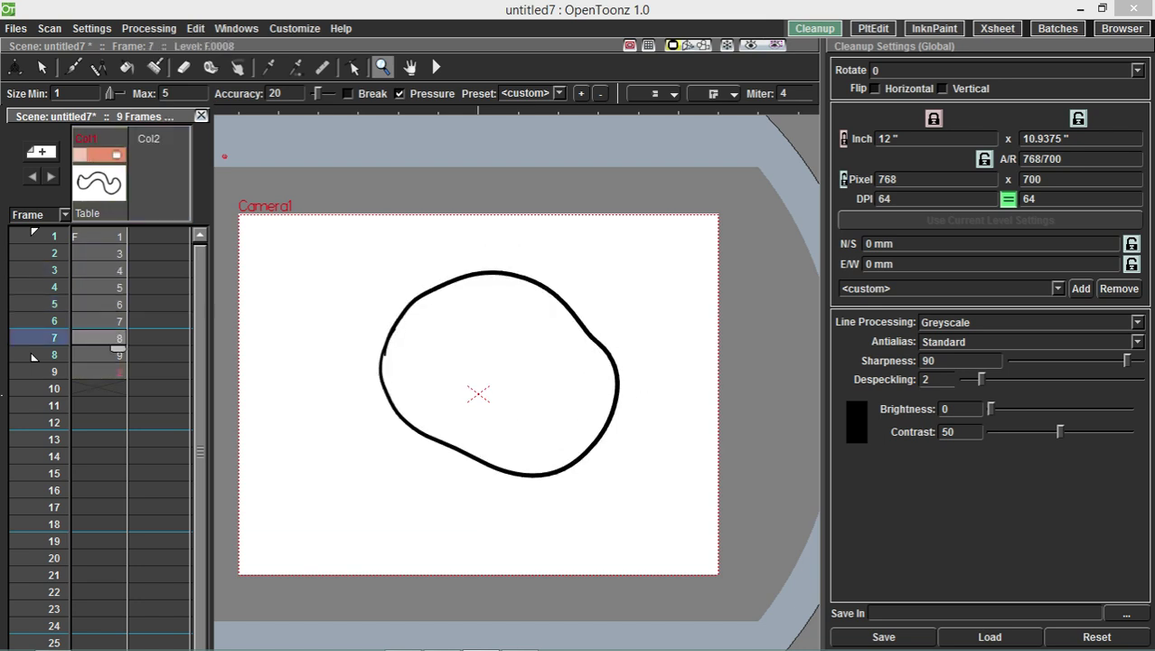
key(Up)
key(Up)
key(Up)
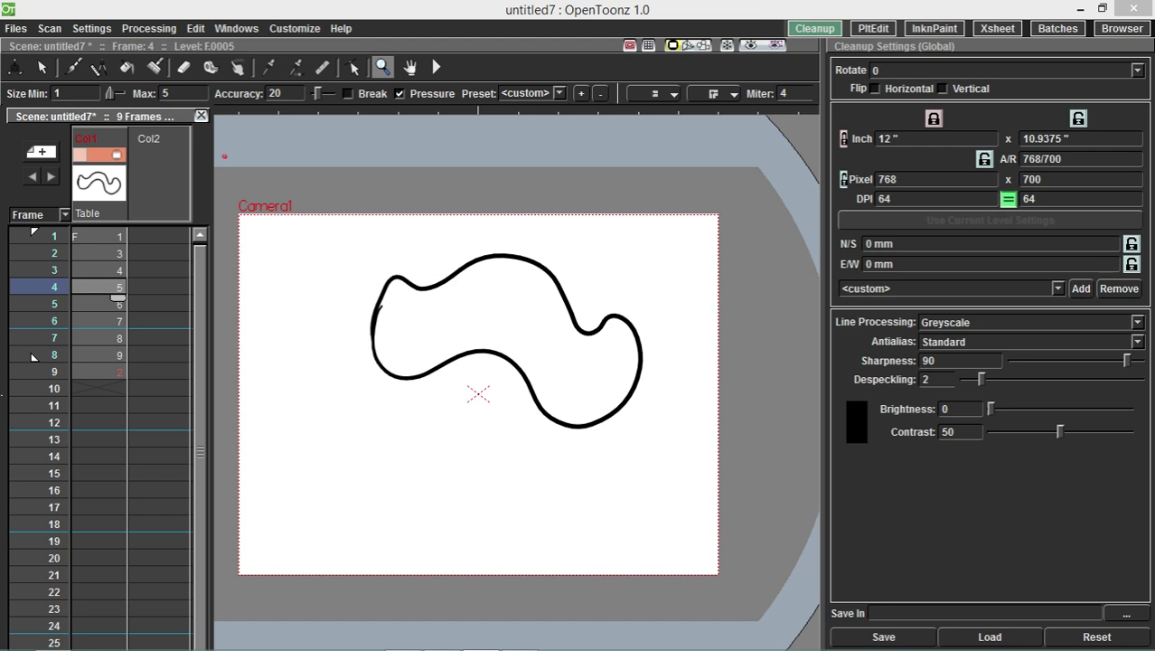
- Hide Col1 in the viewer, turn its preview visibility on, and draw a freehand peanut-shaped outline in Col2 at frame 1
click(116, 156)
click(116, 138)
key(Right)
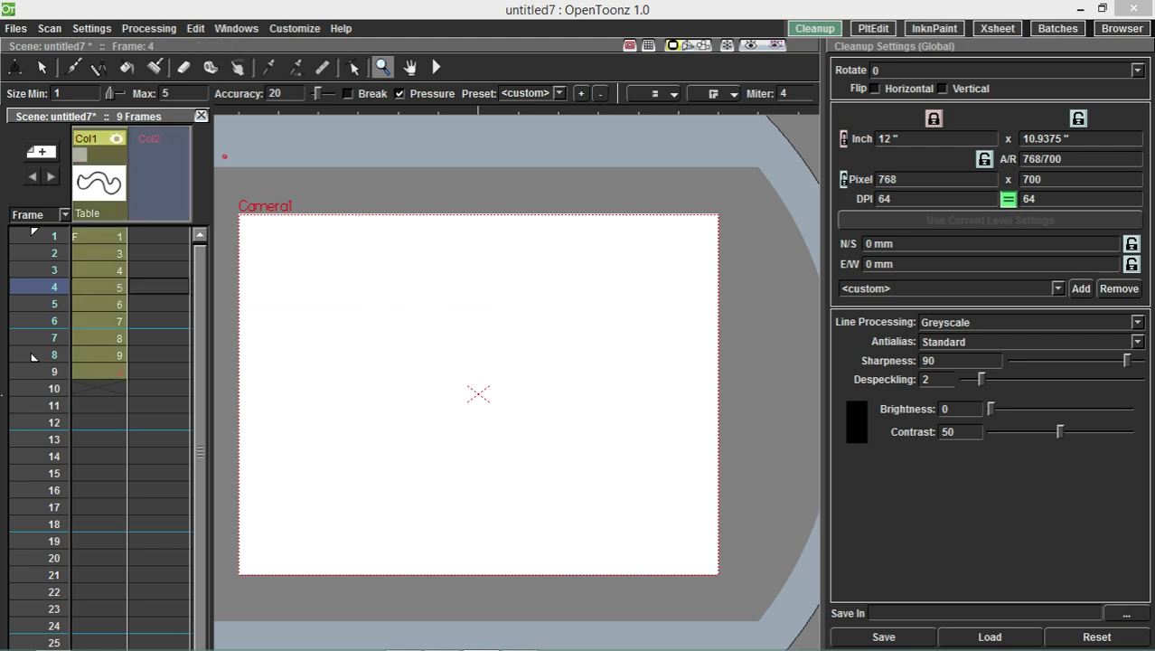
key(Up)
key(Up)
key(Up)
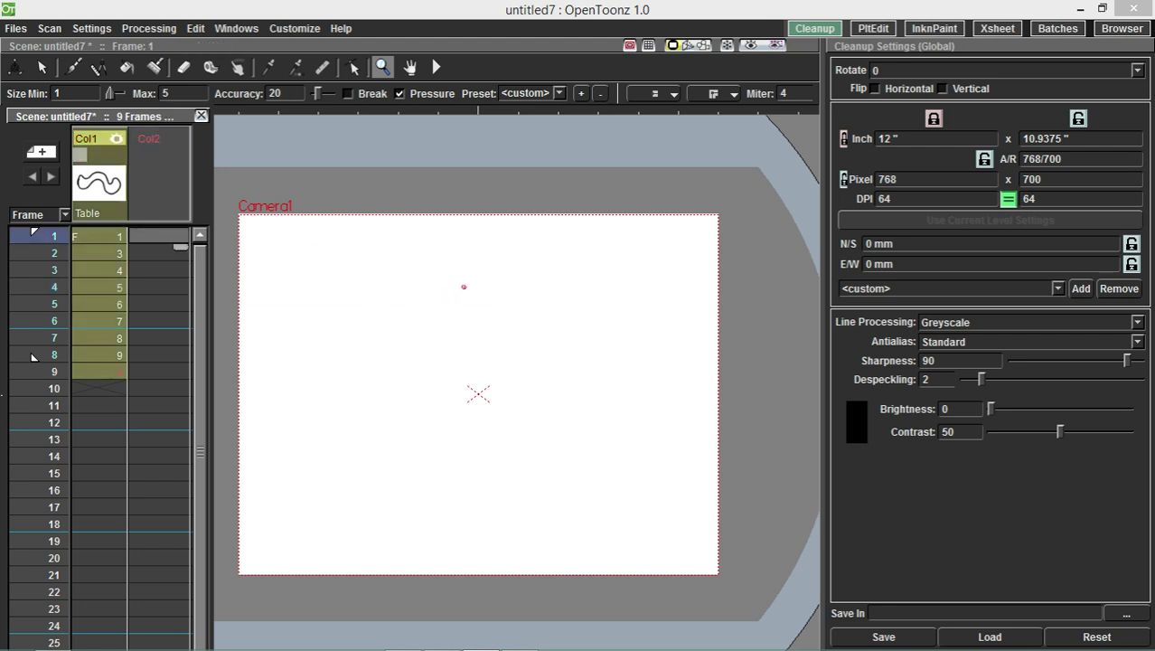
mouse_move(444, 251)
mouse_down()
mouse_move(429, 255)
mouse_move(466, 304)
mouse_move(644, 322)
mouse_move(505, 249)
mouse_move(443, 297)
mouse_up()
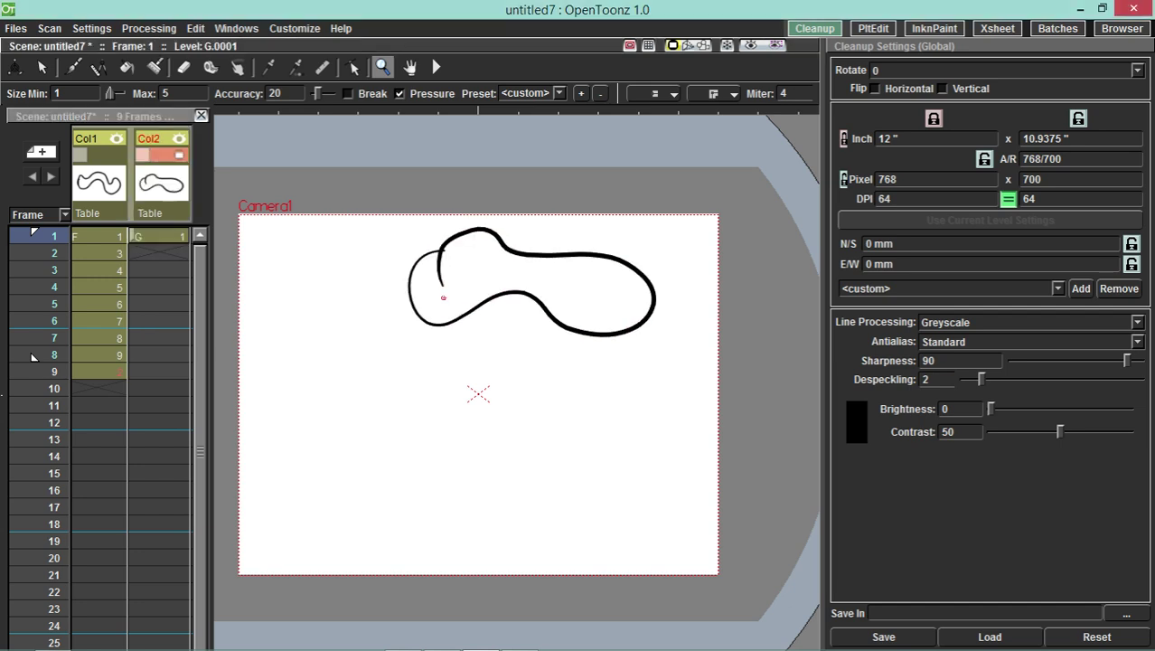
- Draw a freehand blob with a wavy lower edge in Col2 at frame 9 and compare it with frame 1
click(161, 371)
mouse_move(391, 359)
mouse_down()
mouse_move(597, 472)
mouse_move(638, 384)
mouse_move(502, 379)
mouse_move(424, 347)
mouse_move(385, 353)
mouse_move(357, 426)
mouse_move(451, 481)
mouse_move(488, 424)
mouse_move(528, 493)
mouse_move(620, 443)
mouse_up()
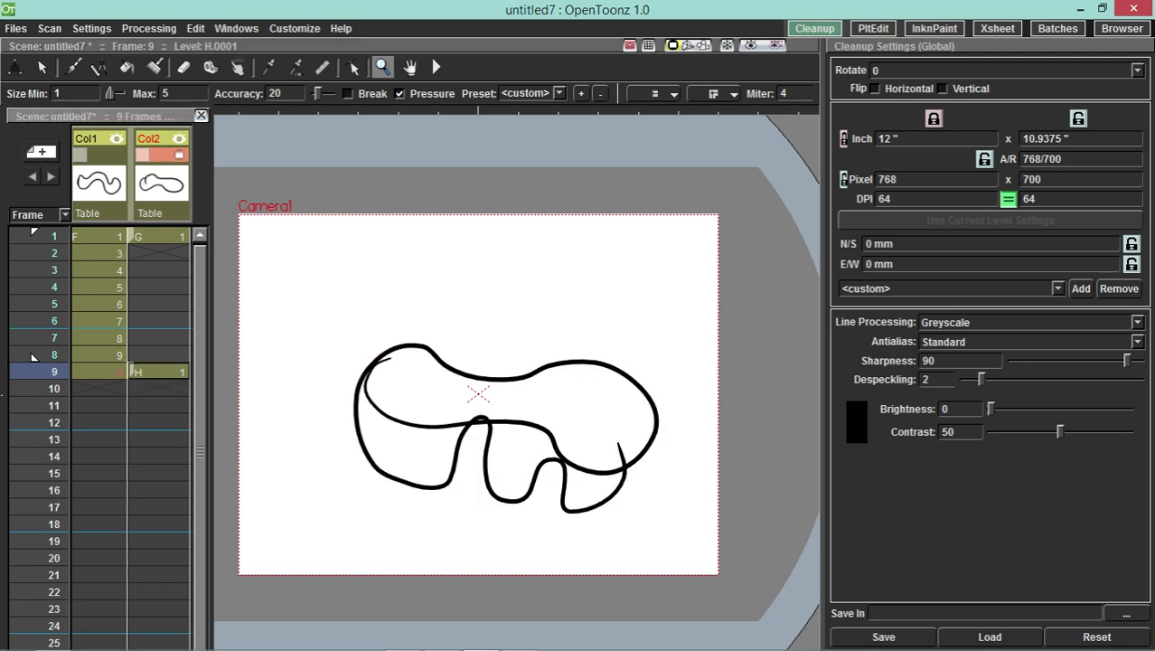
click(159, 237)
click(160, 372)
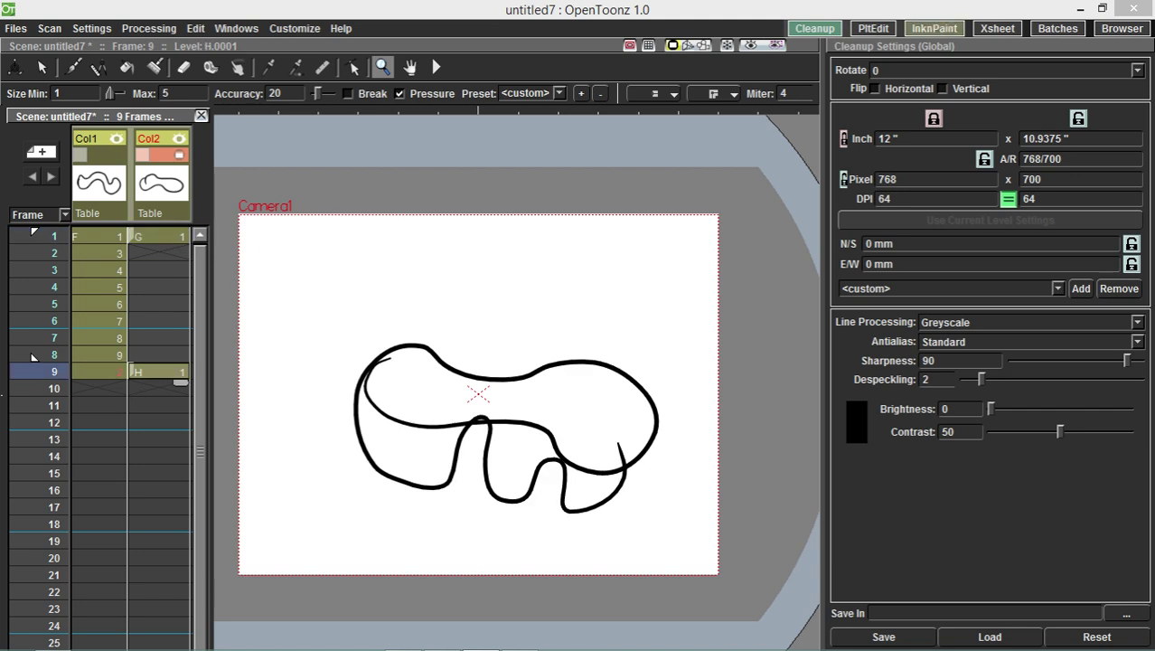
- Switch to the InknPaint room and show level G in the level strip
click(934, 28)
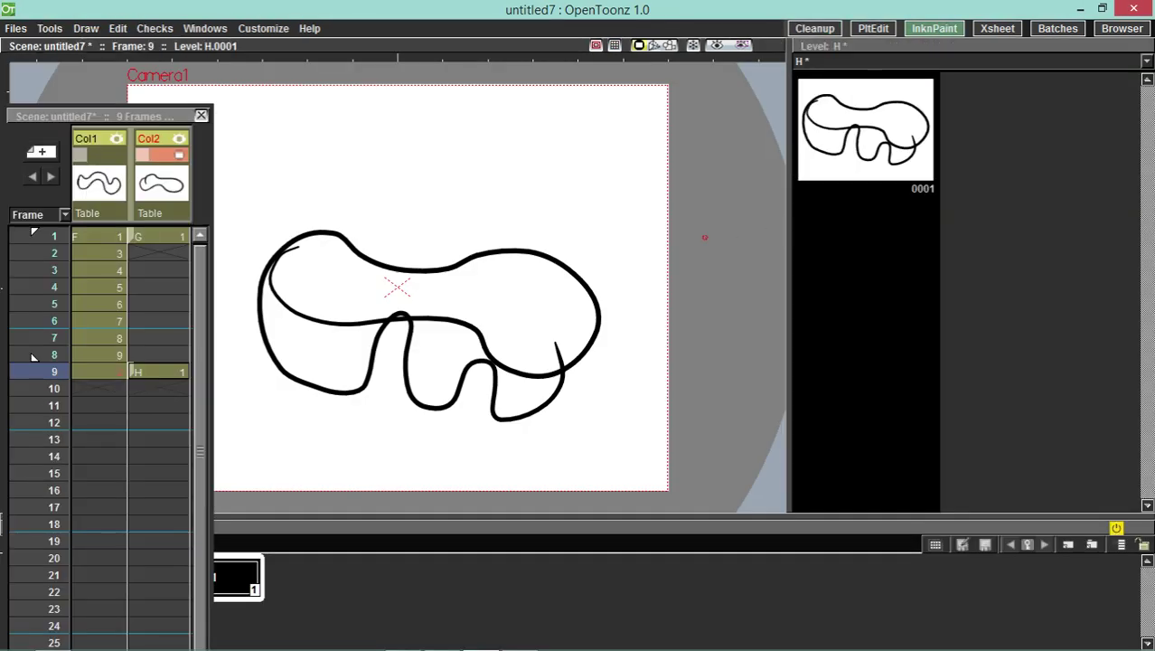
click(967, 61)
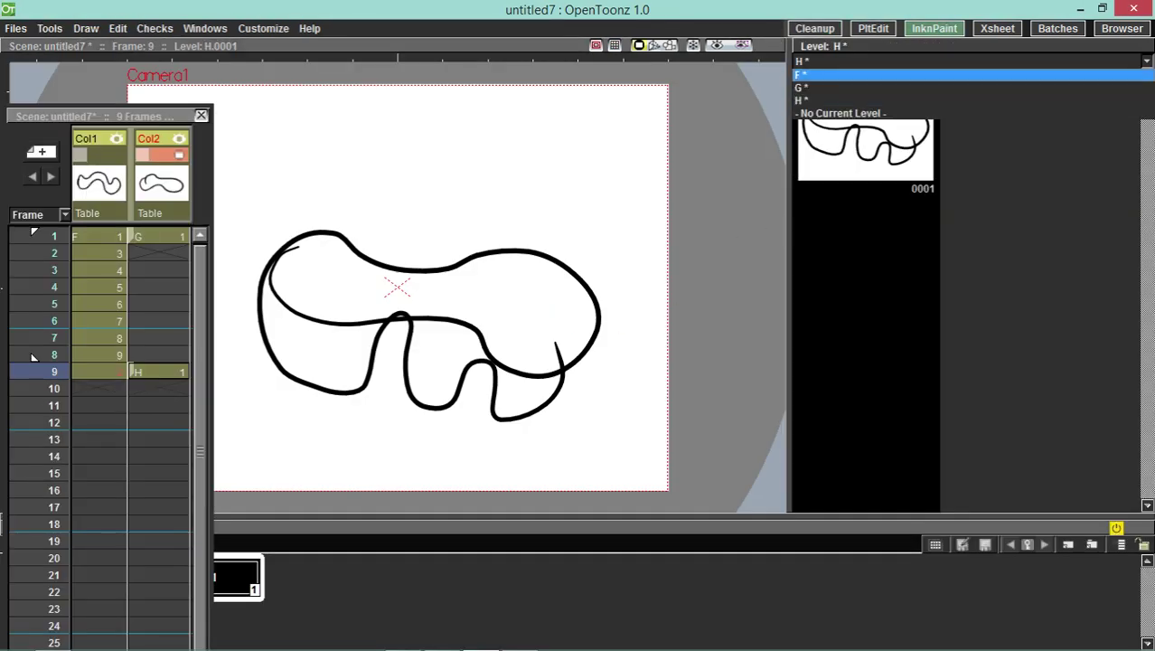
click(801, 87)
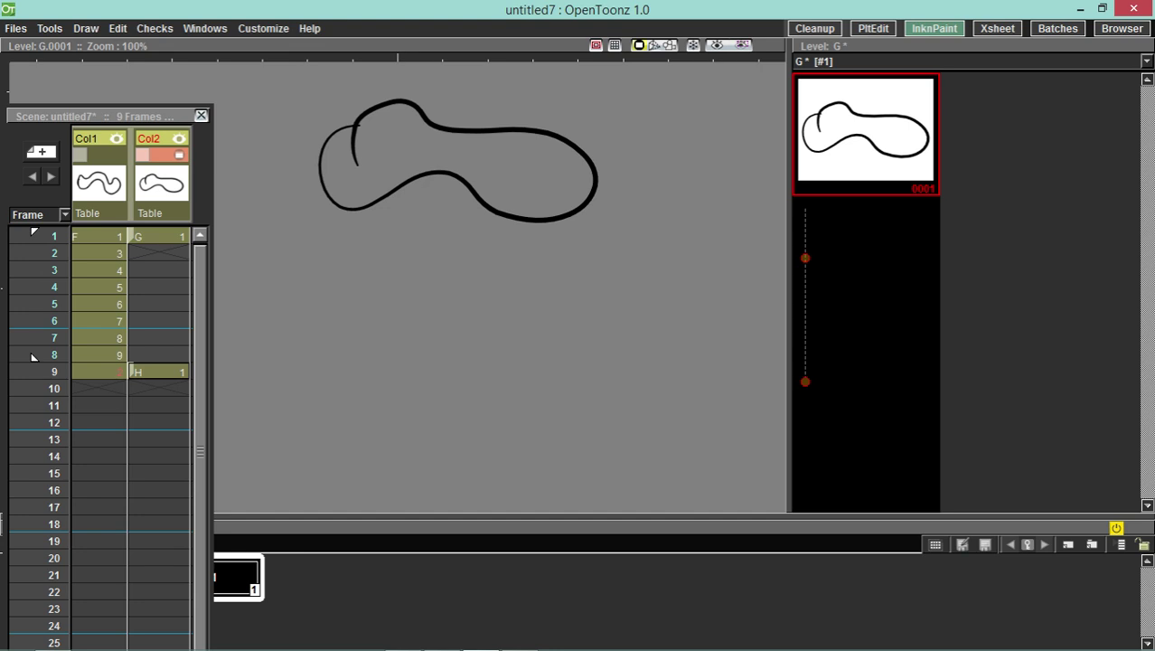
- Draw a freehand circle in Col2 at frame 2 as the second drawing of level G
right_click(151, 371)
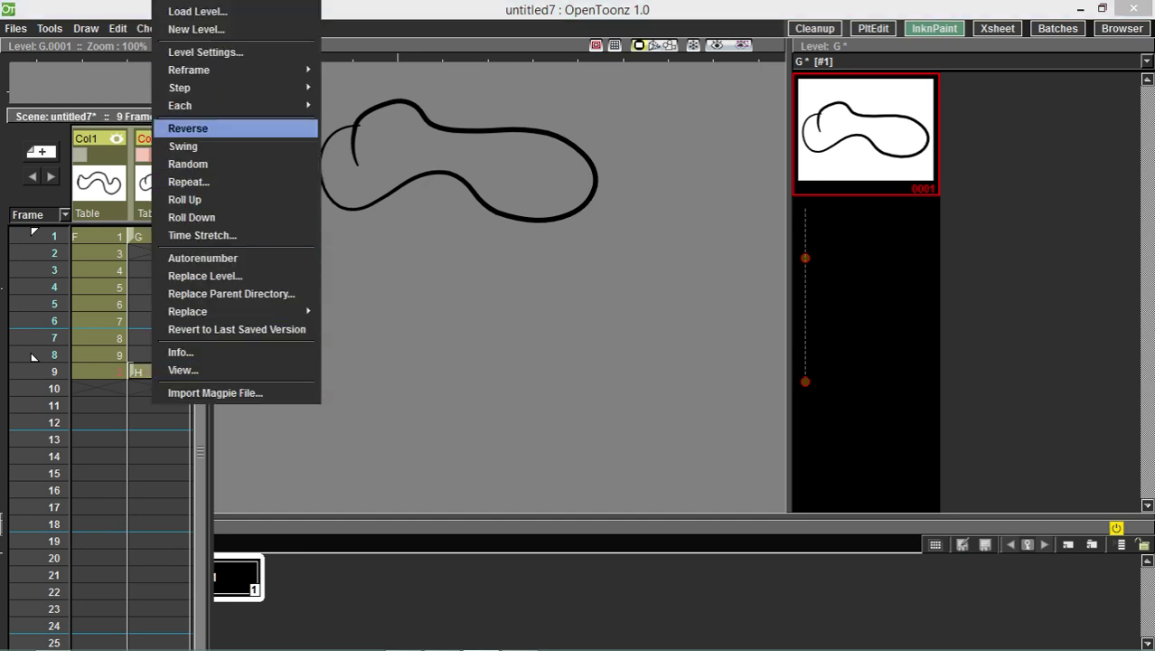
click(141, 303)
click(155, 253)
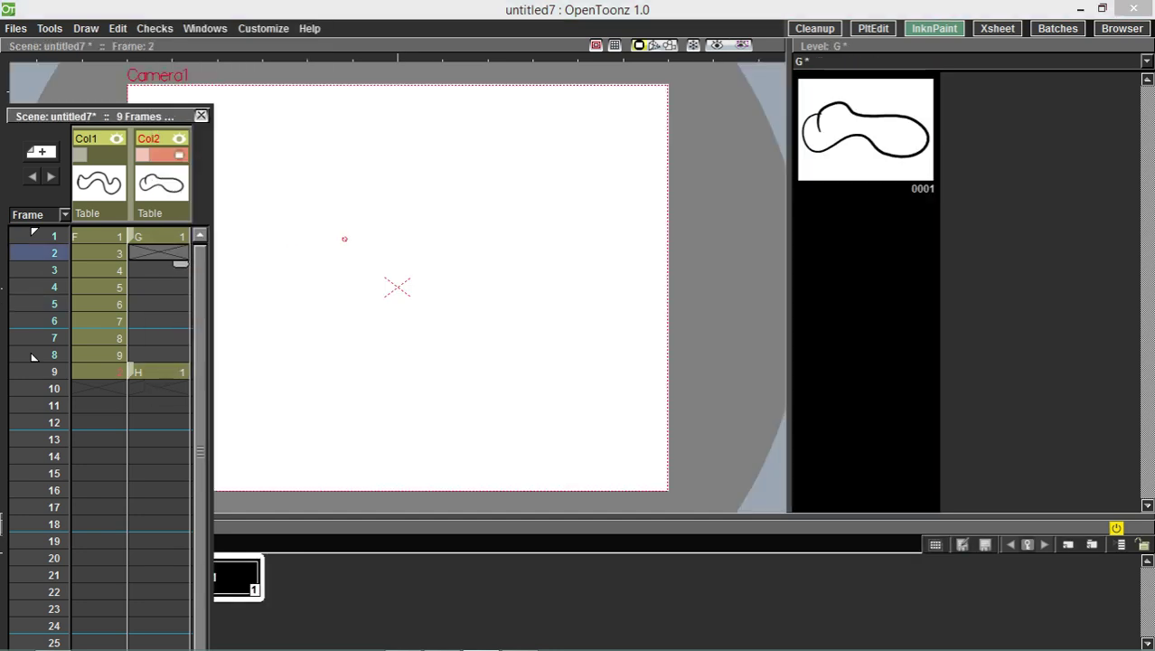
mouse_move(356, 209)
mouse_down()
mouse_move(289, 265)
mouse_move(453, 296)
mouse_move(308, 306)
mouse_up()
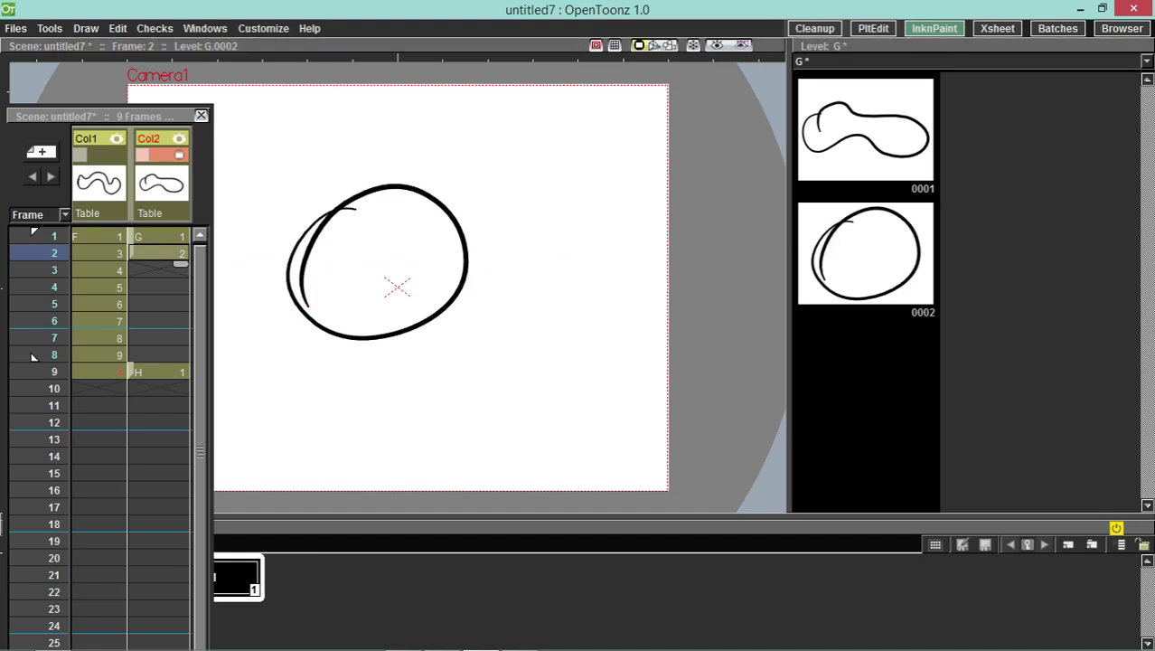
mouse_move(132, 253)
mouse_down()
mouse_move(132, 355)
mouse_move(132, 253)
mouse_up()
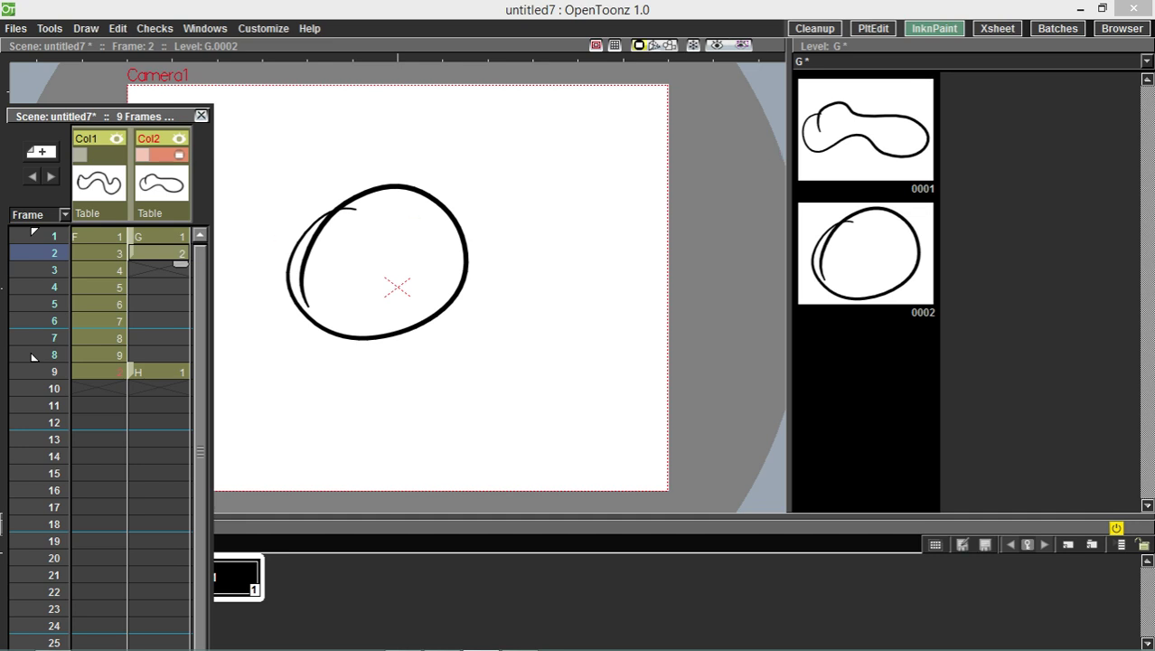
- Select both drawings of level G in the level strip and insert two blank drawings before them
right_click(887, 156)
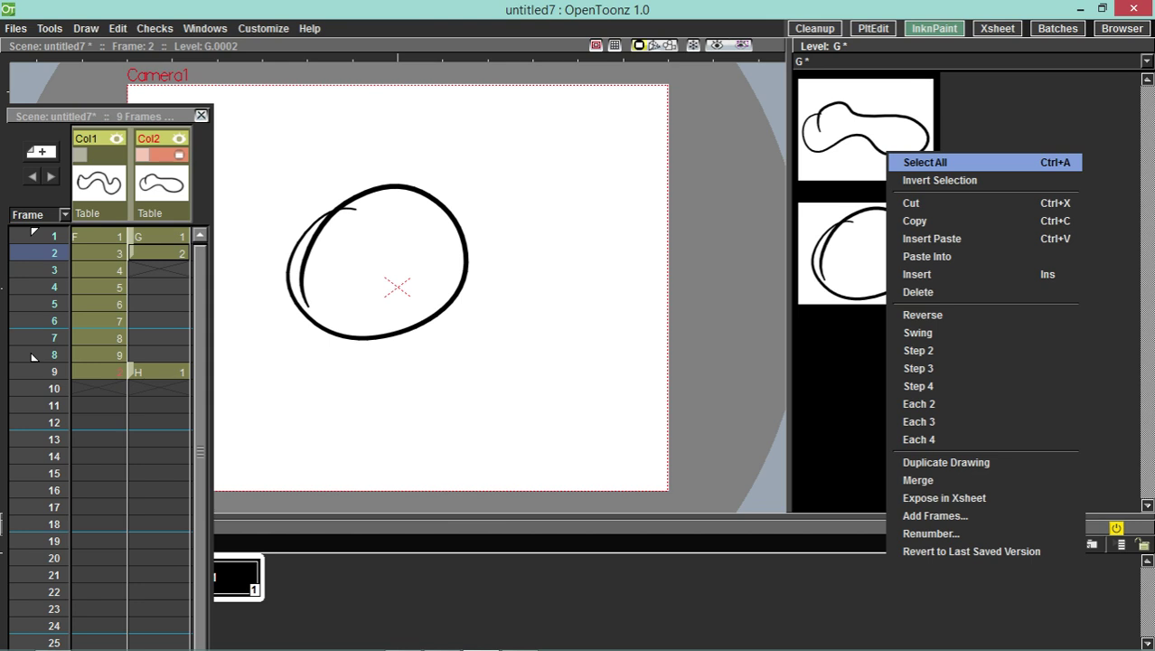
key(Escape)
click(882, 251)
click(891, 149)
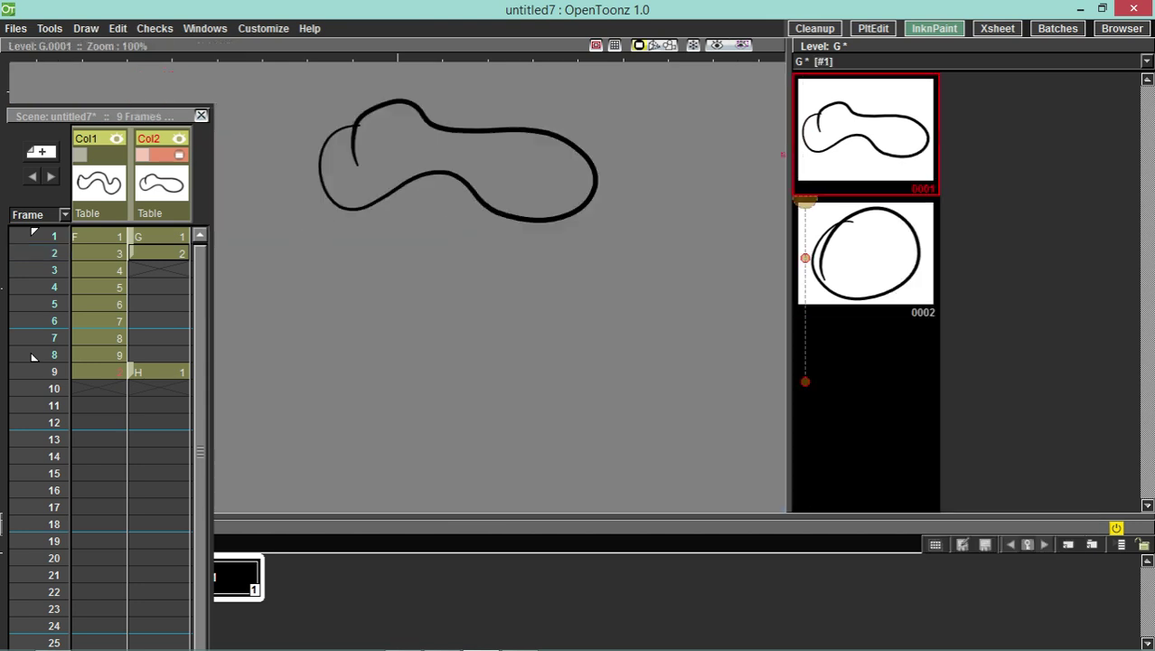
right_click(900, 162)
key(Return)
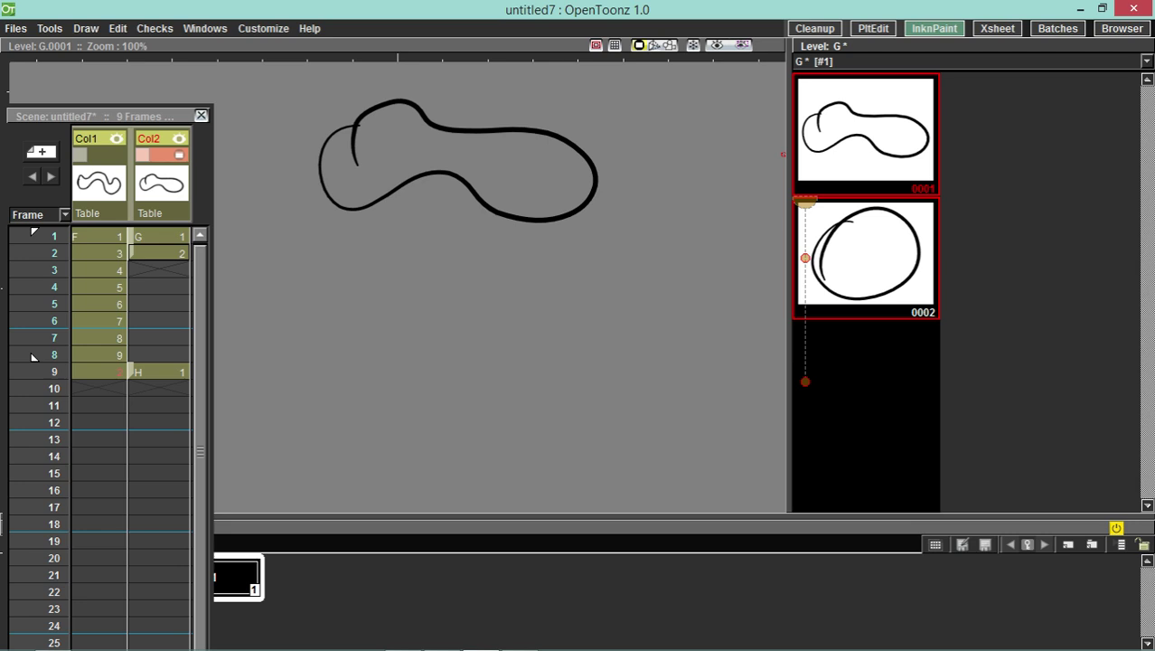
right_click(867, 159)
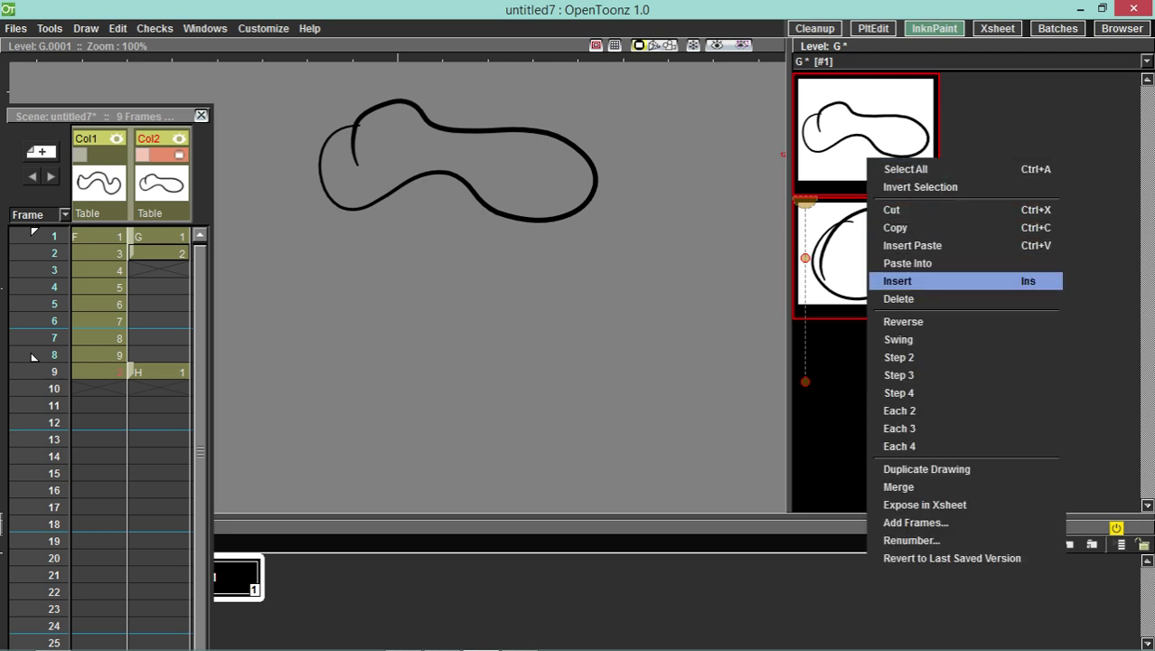
key(Return)
right_click(876, 227)
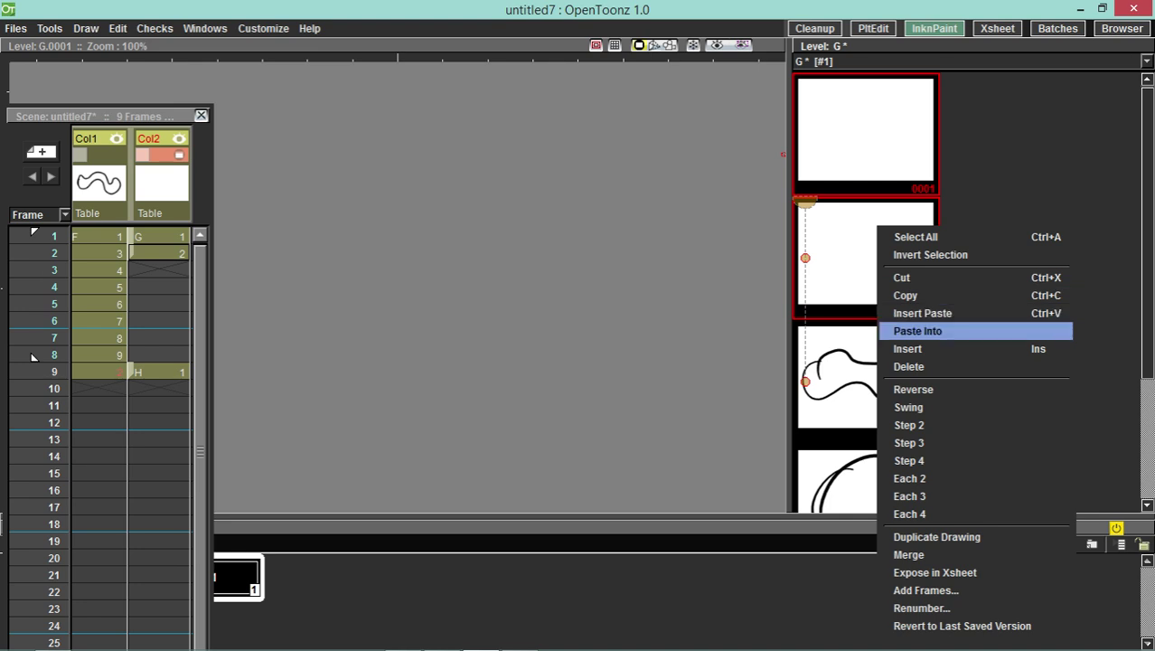
key(Up)
key(Return)
click(737, 349)
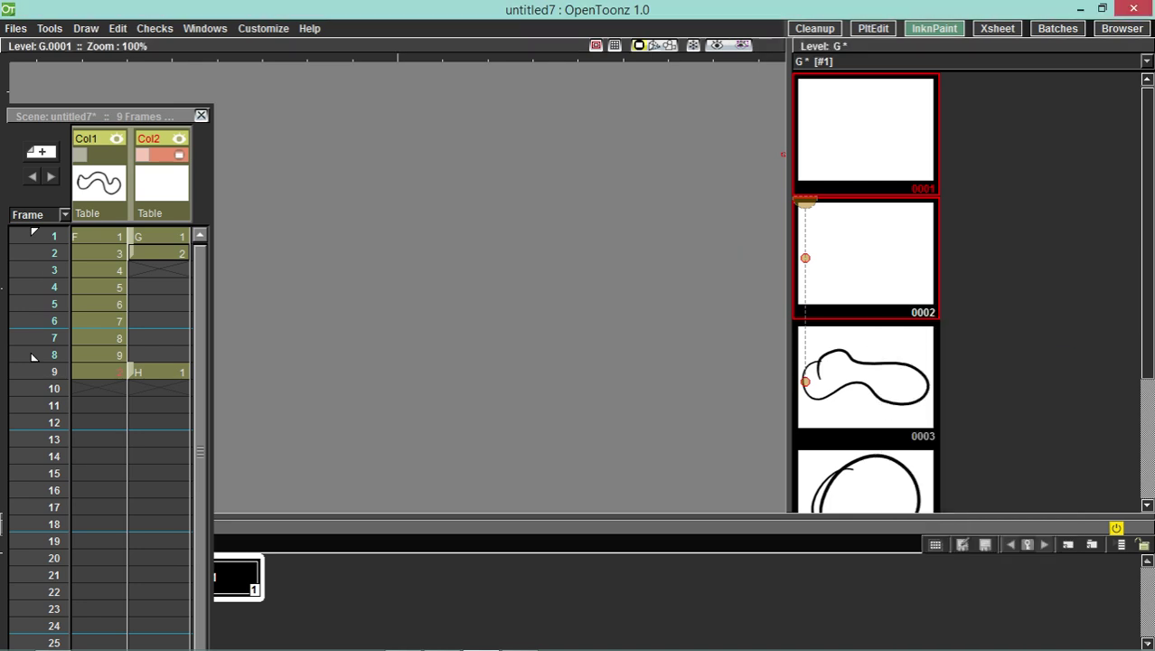
- Insert two more blank drawings ahead of the outline and the circle in level G
right_click(868, 303)
key(Up)
key(Up)
key(Up)
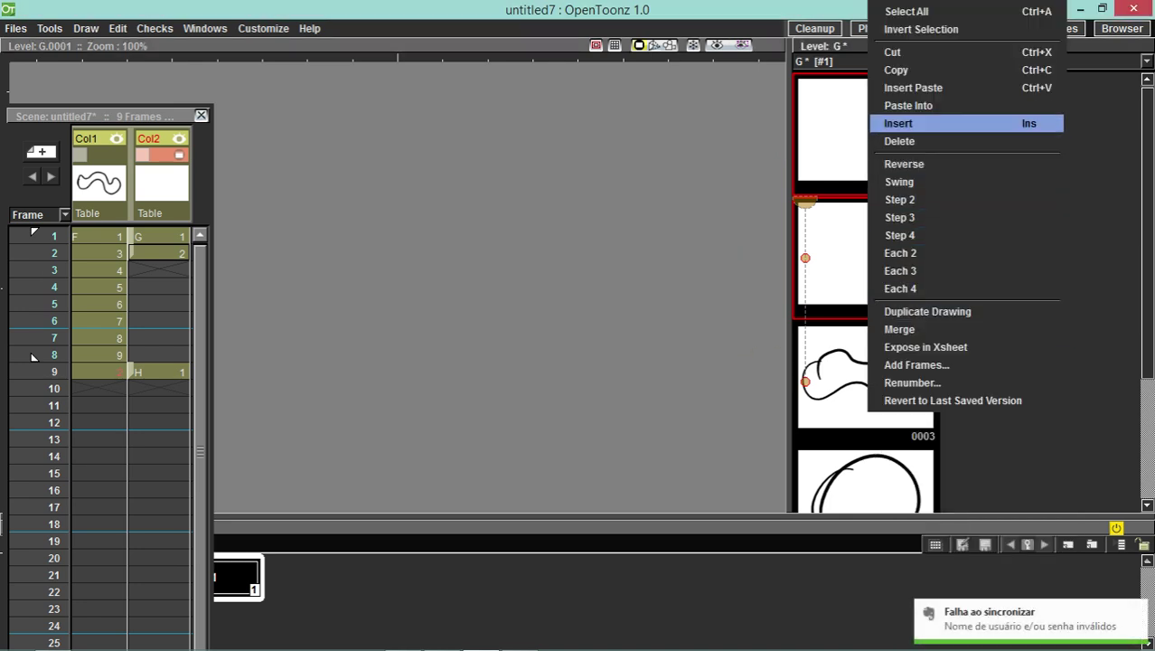
key(Return)
scroll(866, 280, down, 3)
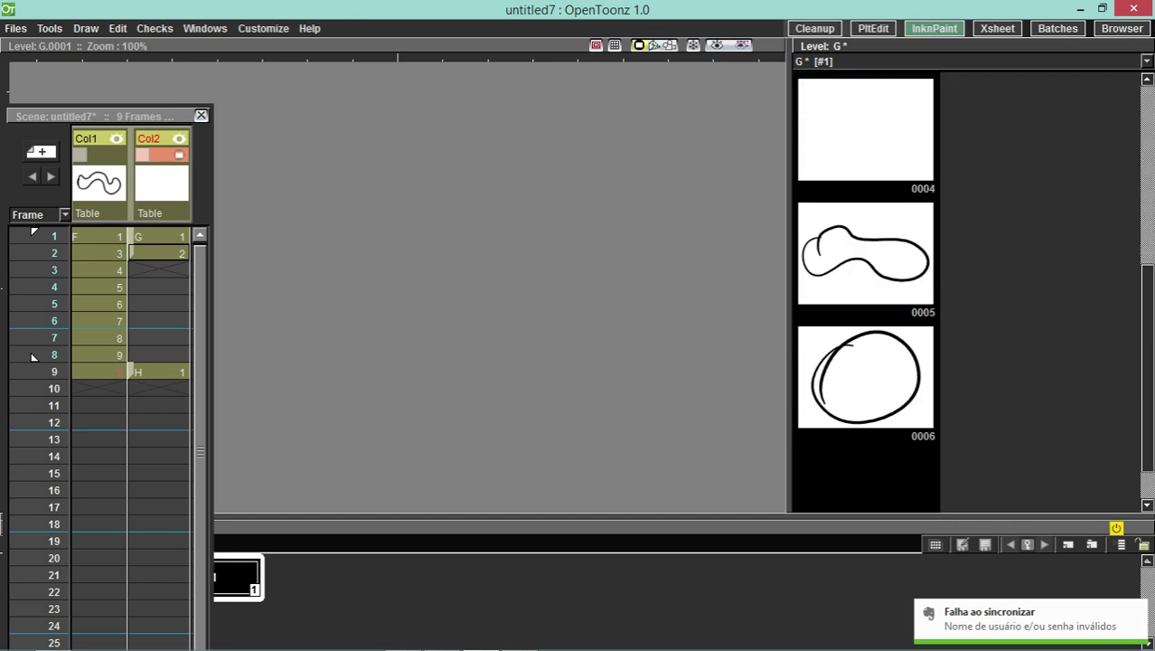
- Cut drawing 0005, the peanut-shaped outline, from level G and select drawing 0001
click(859, 267)
key(Up)
key(Up)
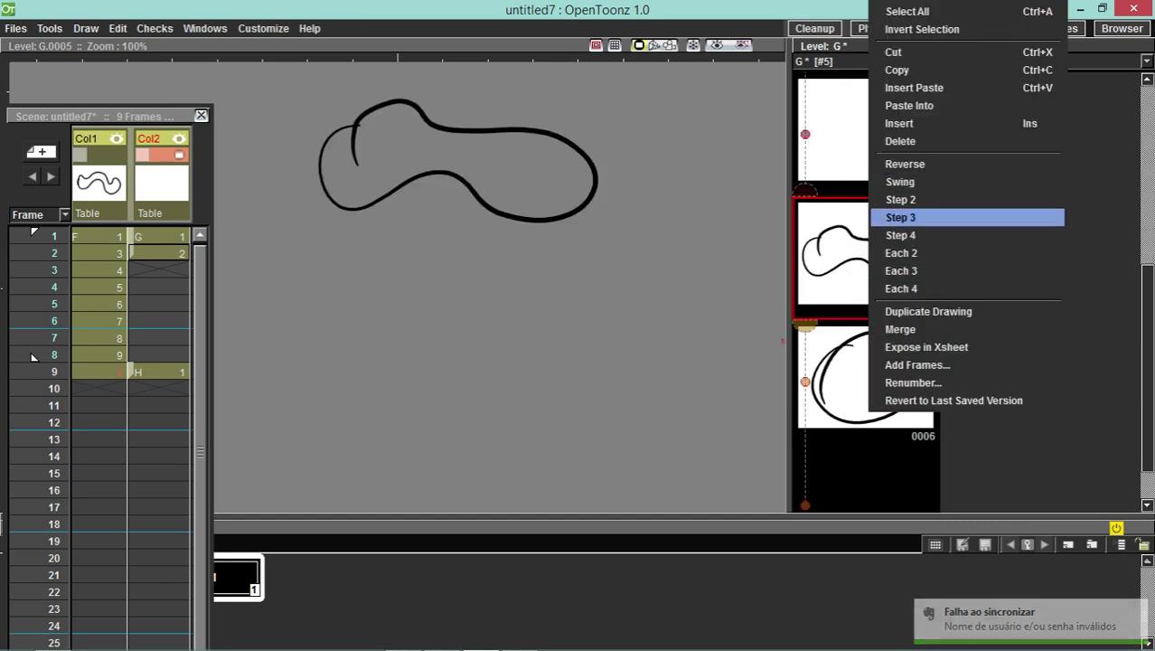
key(Up)
key(Up)
key(Up)
key(Up)
key(Down)
key(Down)
key(Down)
key(Down)
key(Down)
key(Down)
key(Down)
key(Down)
key(Down)
key(Down)
key(Down)
key(Down)
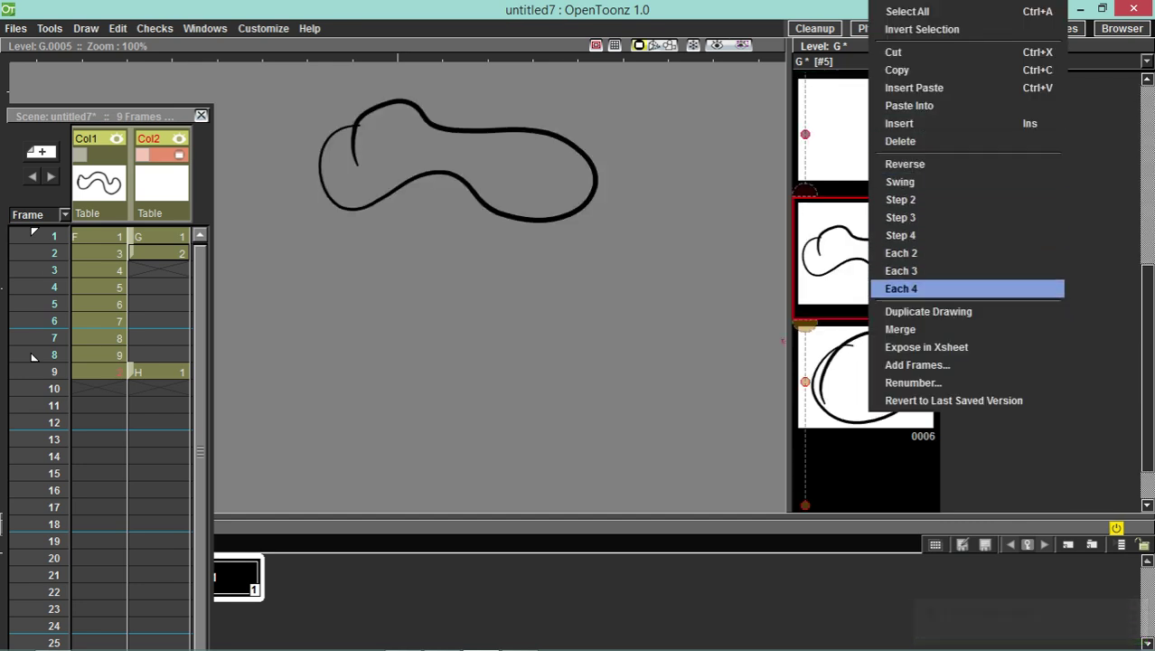
key(Up)
key(Up)
key(Up)
key(Up)
key(Up)
key(Up)
key(Up)
key(Up)
key(Up)
key(Up)
key(Up)
key(Up)
key(Up)
key(Up)
key(Up)
key(Up)
key(Up)
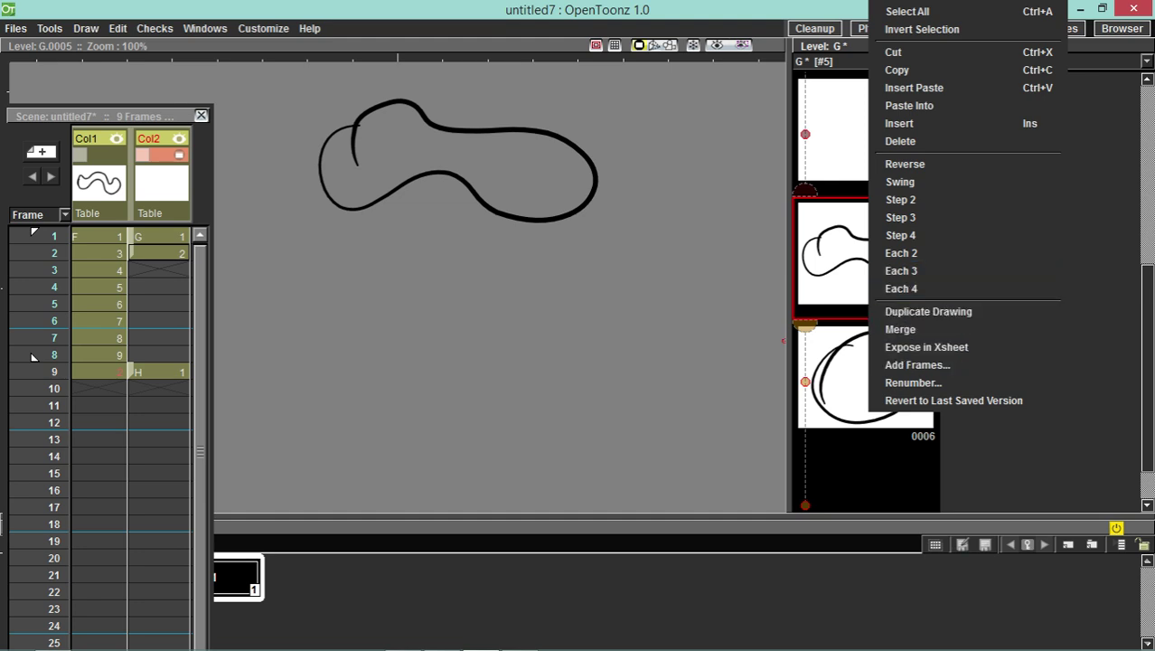
key(Return)
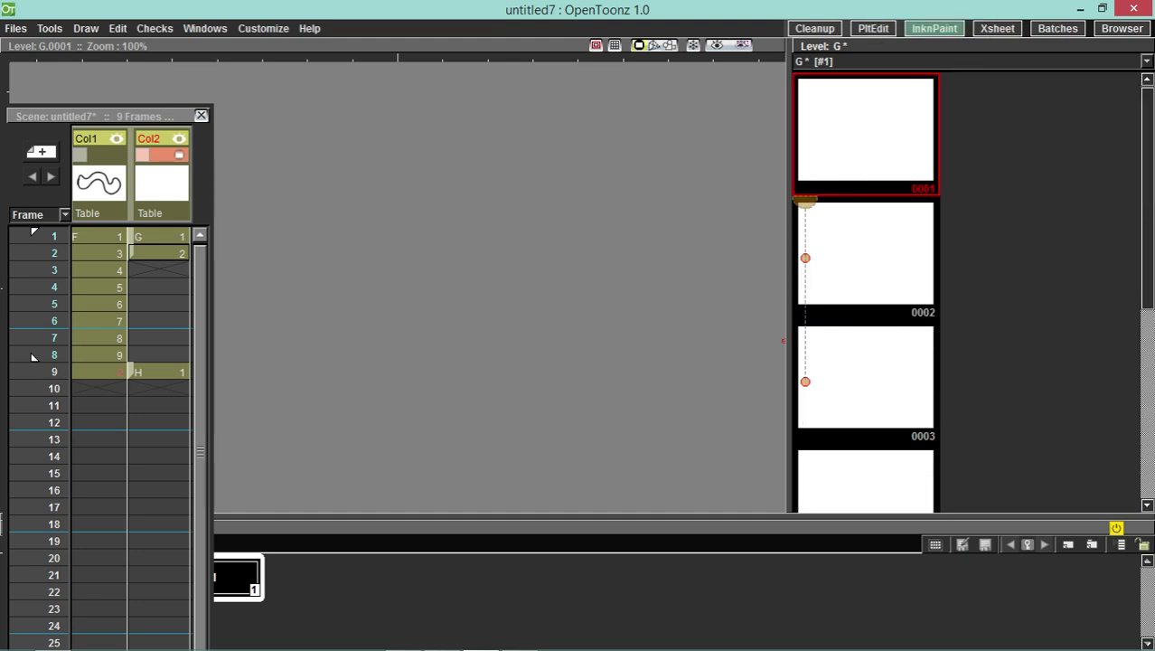
- Insert the cut outline at the start of level G as drawing 0001
key(Menu)
key(Down)
key(Down)
key(Down)
key(Down)
key(Down)
key(Down)
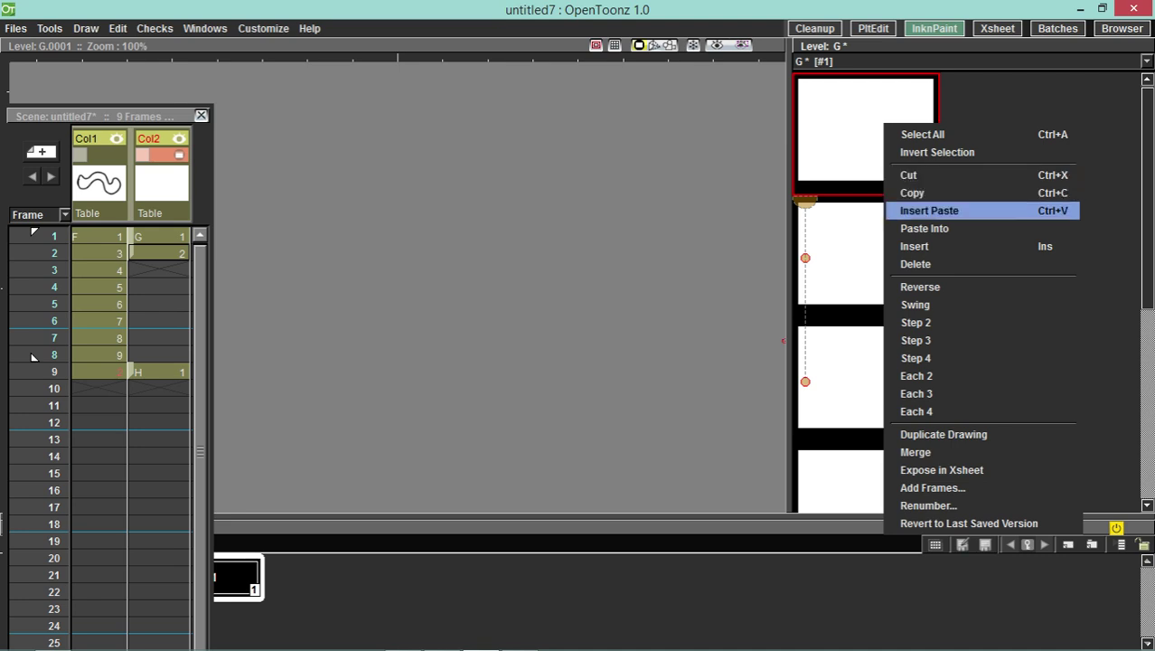
key(Up)
key(Return)
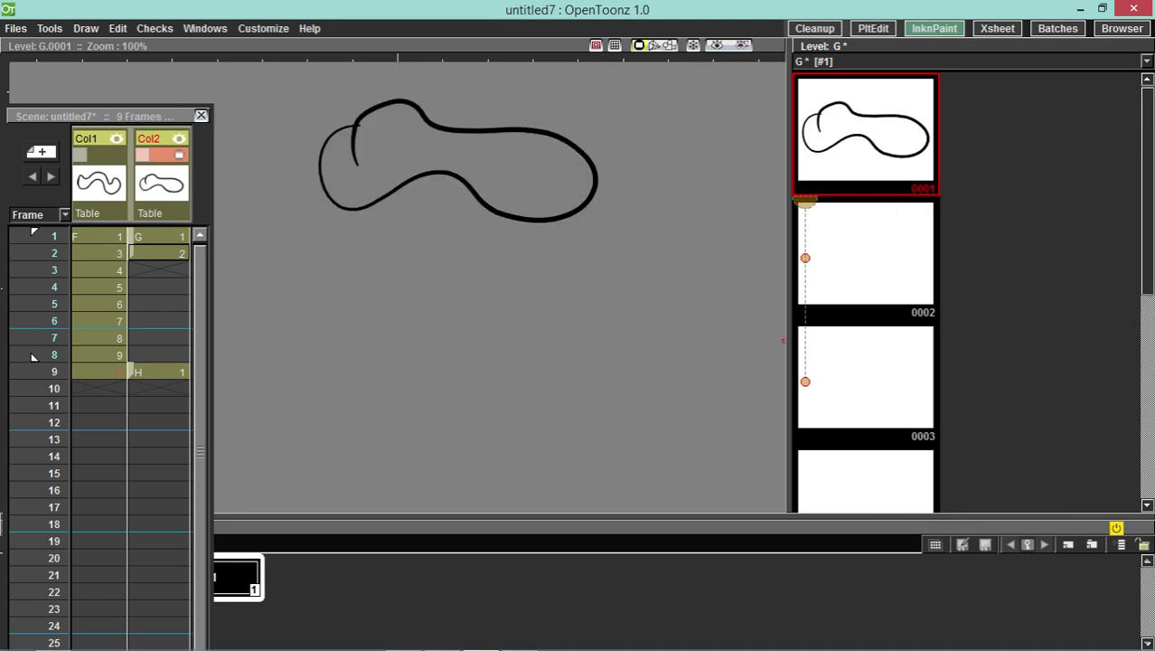
- Inbetween all drawings of level G with Ease In / Ease Out interpolation and step through the generated drawings
right_click(886, 152)
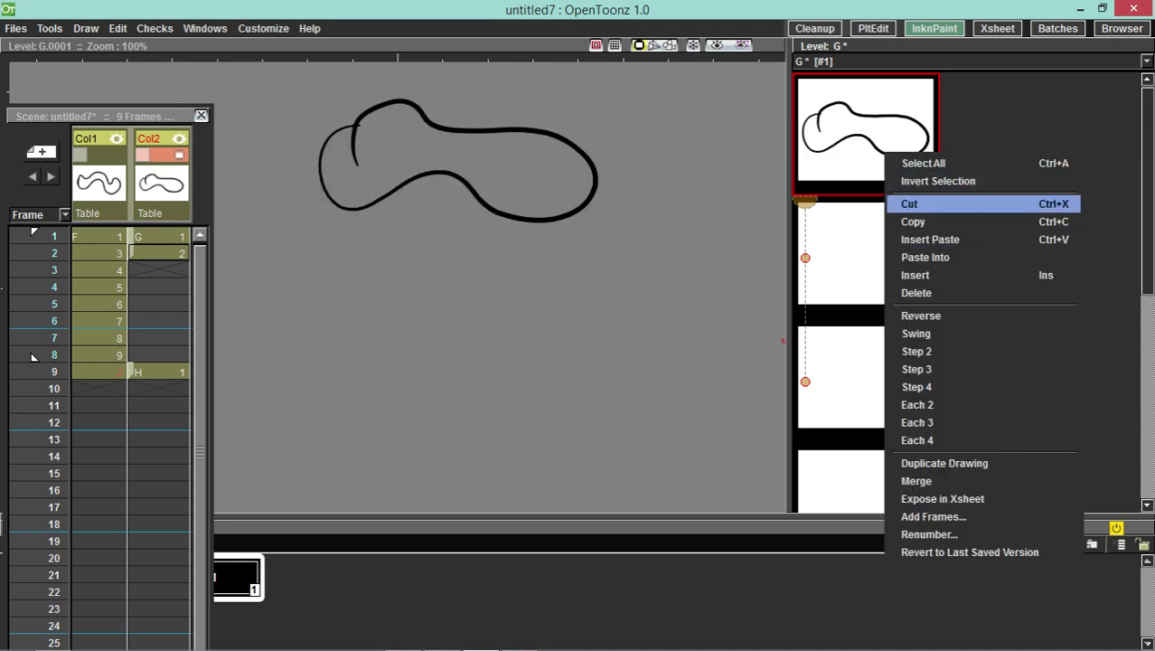
click(923, 163)
click(929, 275)
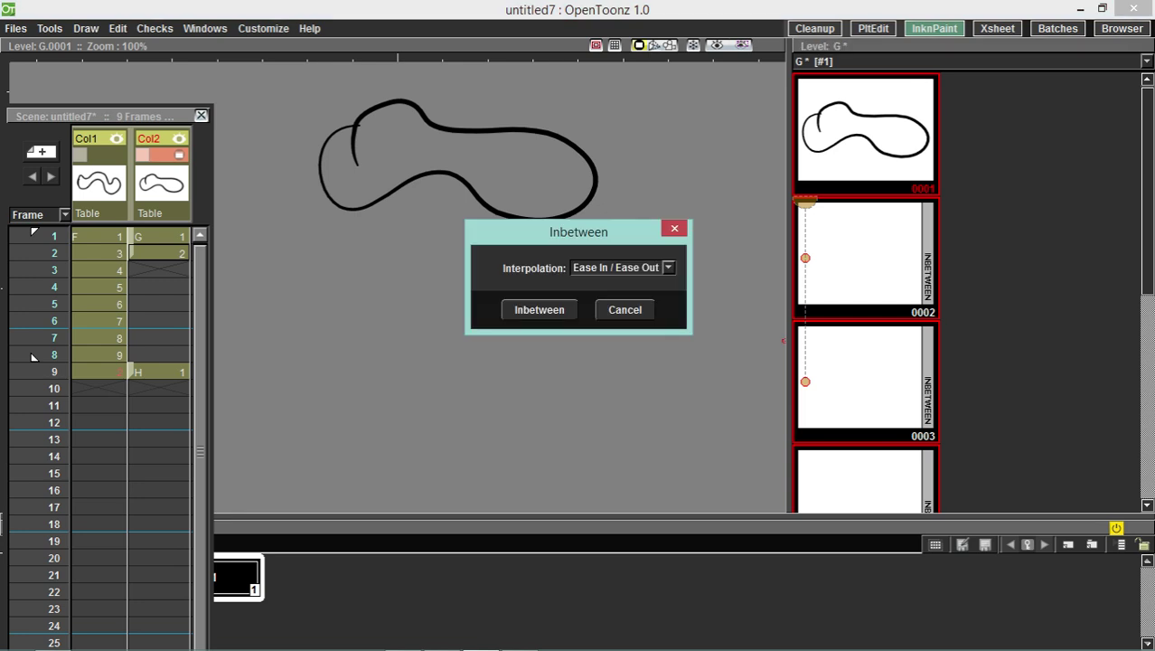
key(Return)
key(Down)
key(Down)
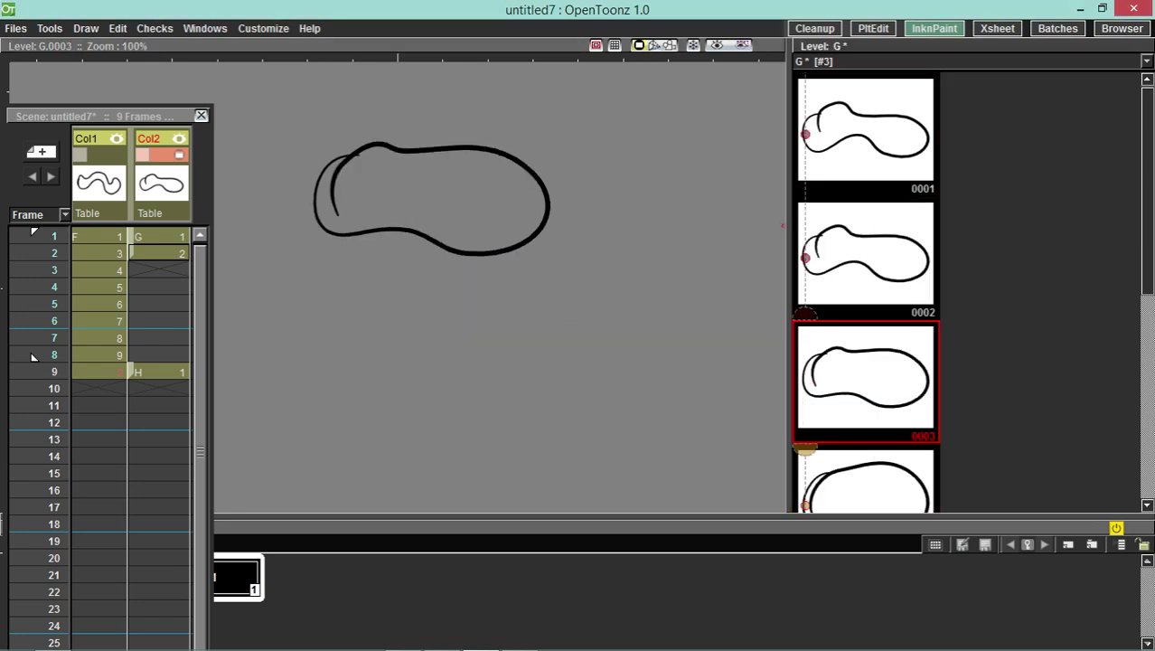
key(Down)
key(Up)
key(Up)
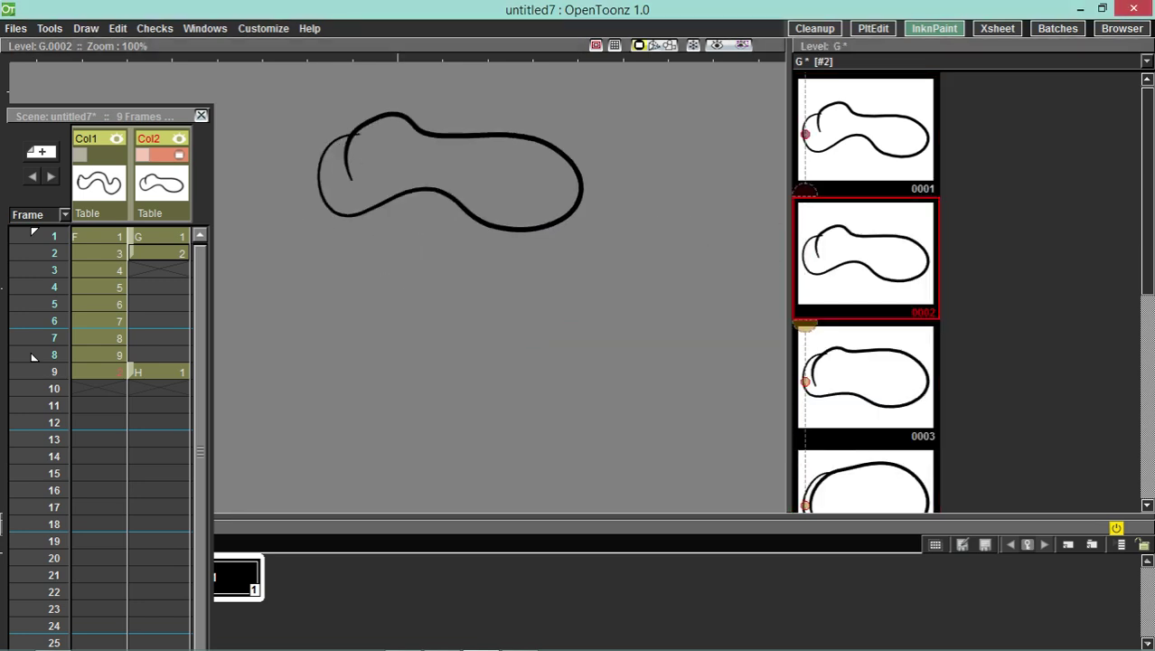
- Step through frames 1 to 5 of Col2 to check which level G drawings are exposed
click(161, 237)
key(Down)
key(Down)
key(Down)
key(Down)
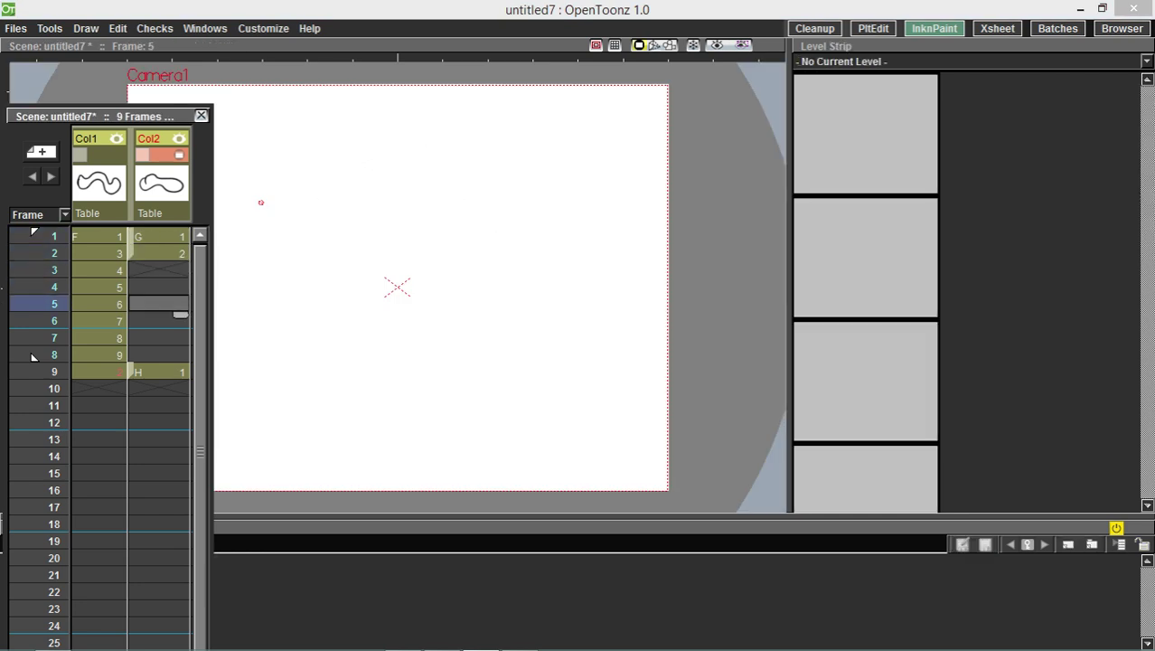
key(Up)
key(Up)
key(Up)
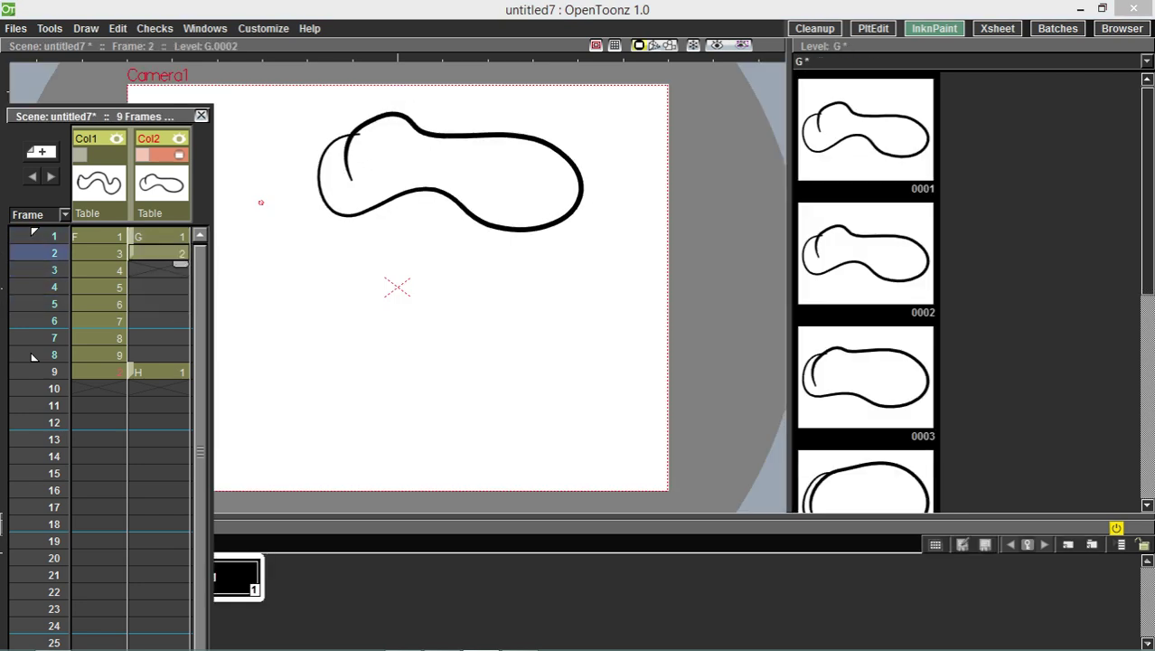
- Move drawing 2 of level G to frame 5 in Col2 and step through the frames before it
drag(132, 254, 132, 305)
key(Up)
key(Down)
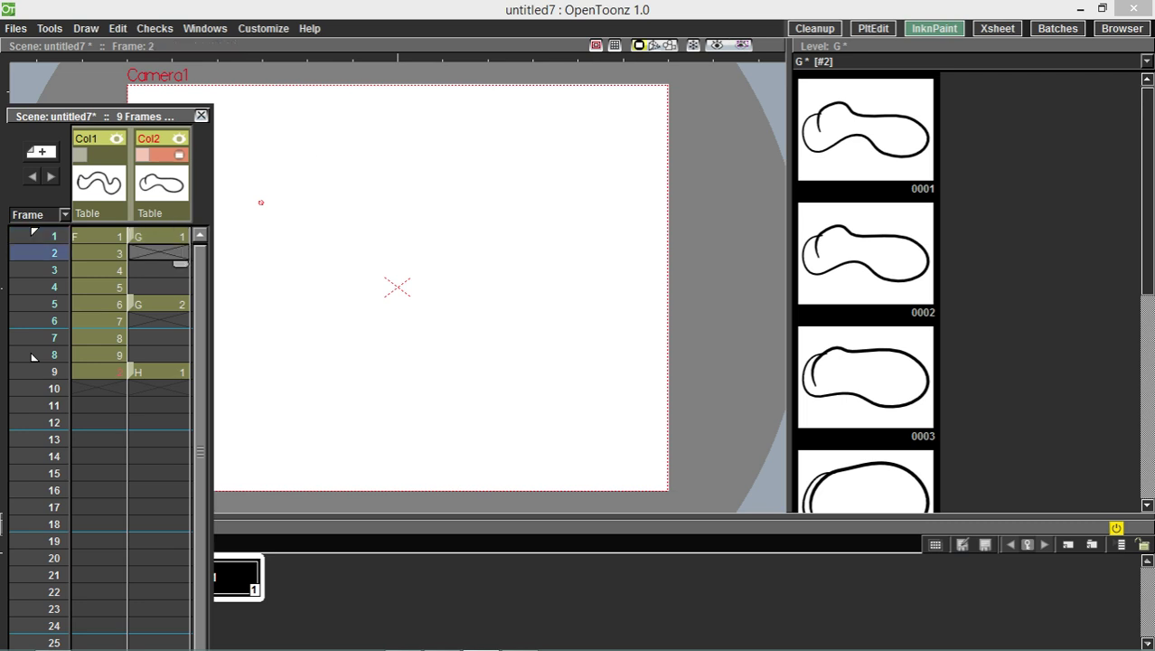
key(Down)
key(Up)
key(Up)
key(Down)
key(Down)
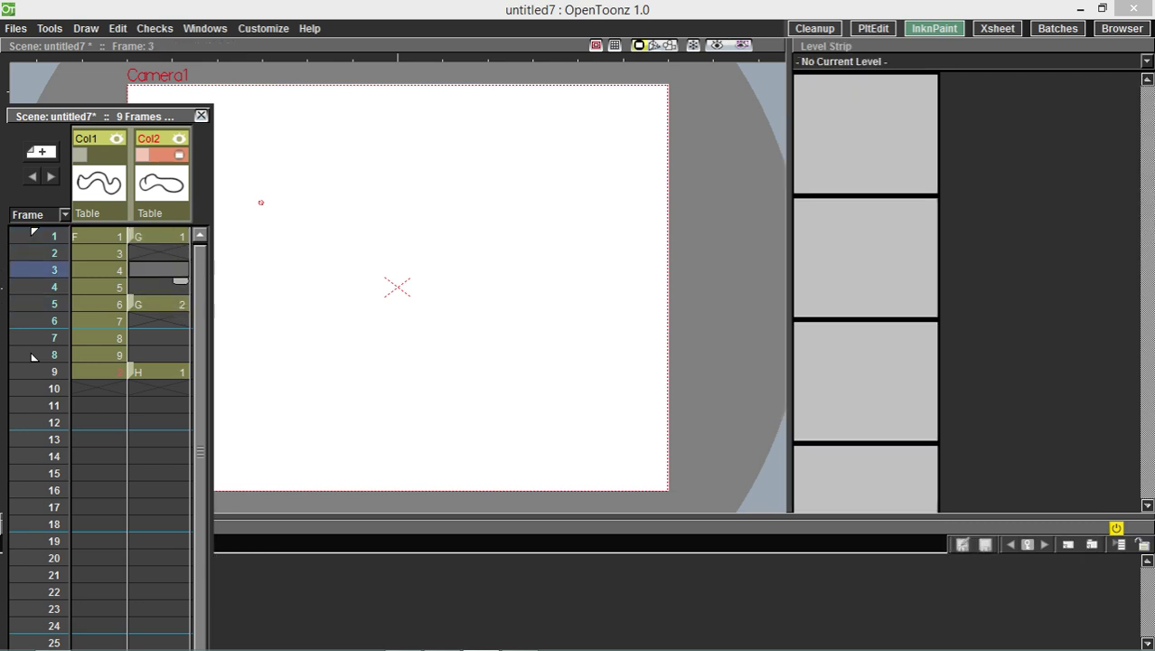
key(Down)
key(Up)
key(Up)
key(Up)
- Extend the exposure of drawing G 1 through frame 4 and place drawing G 2 directly after it at frame 5
key(apostrophe)
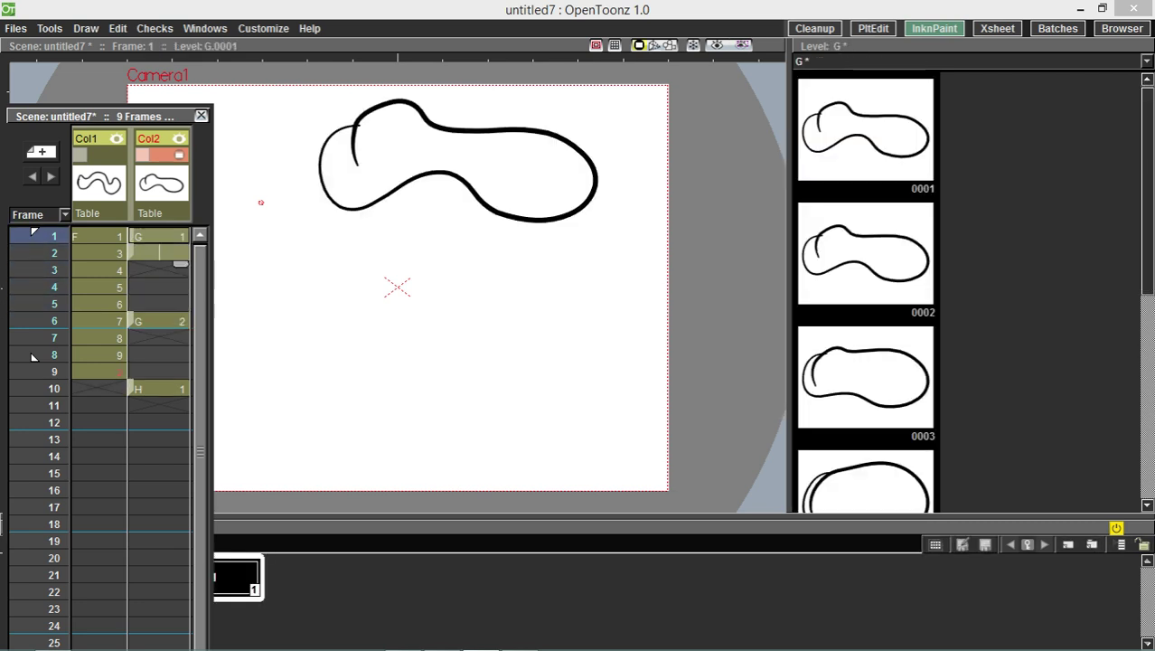
key(apostrophe)
key(apostrophe)
drag(132, 355, 132, 305)
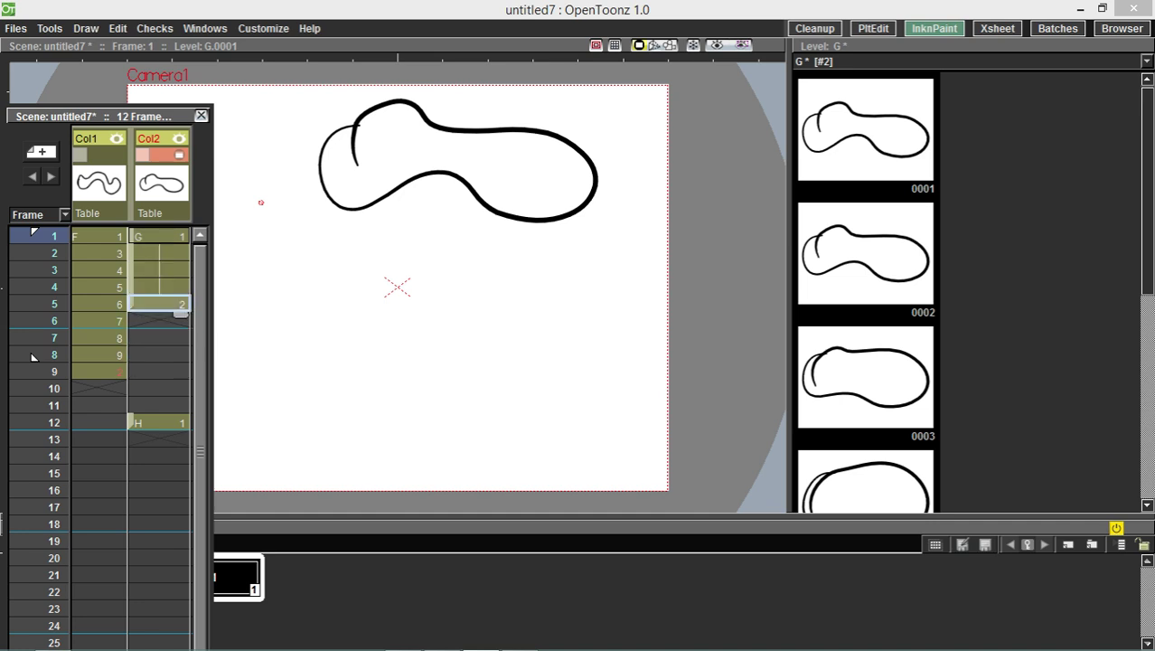
key(Up)
key(Up)
key(Up)
key(Up)
key(Down)
key(Down)
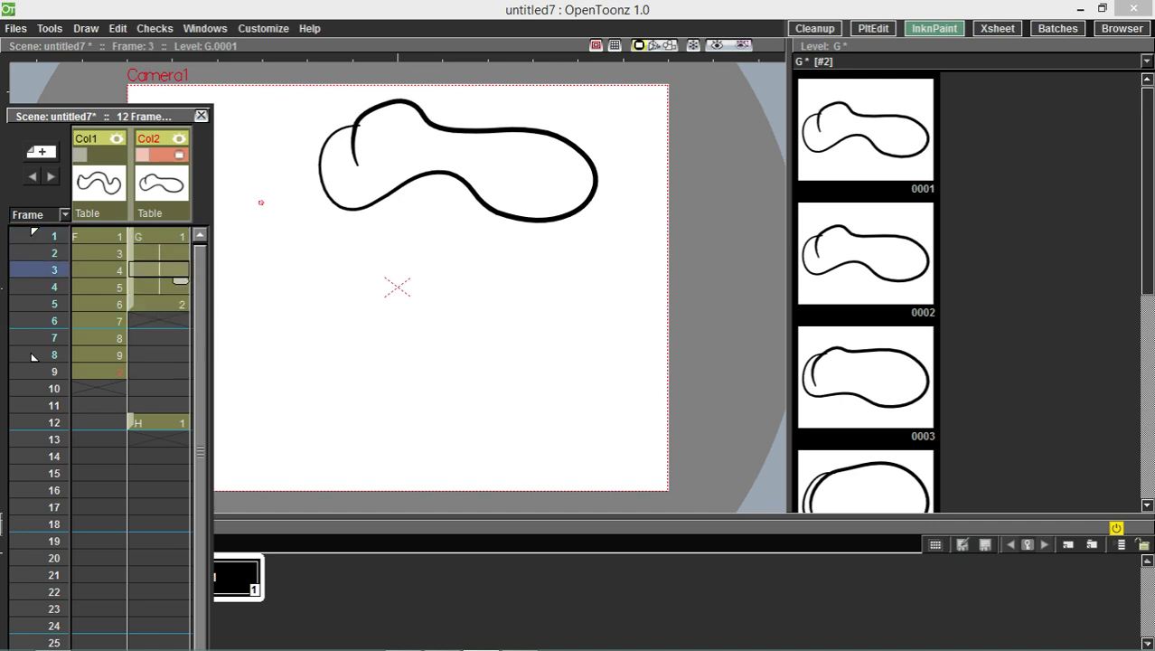
- Move drawing G 2 to frame 8 of Col2 and the level H drawing to frame 9
key(Down)
key(Down)
key(Insert)
key(Insert)
key(Insert)
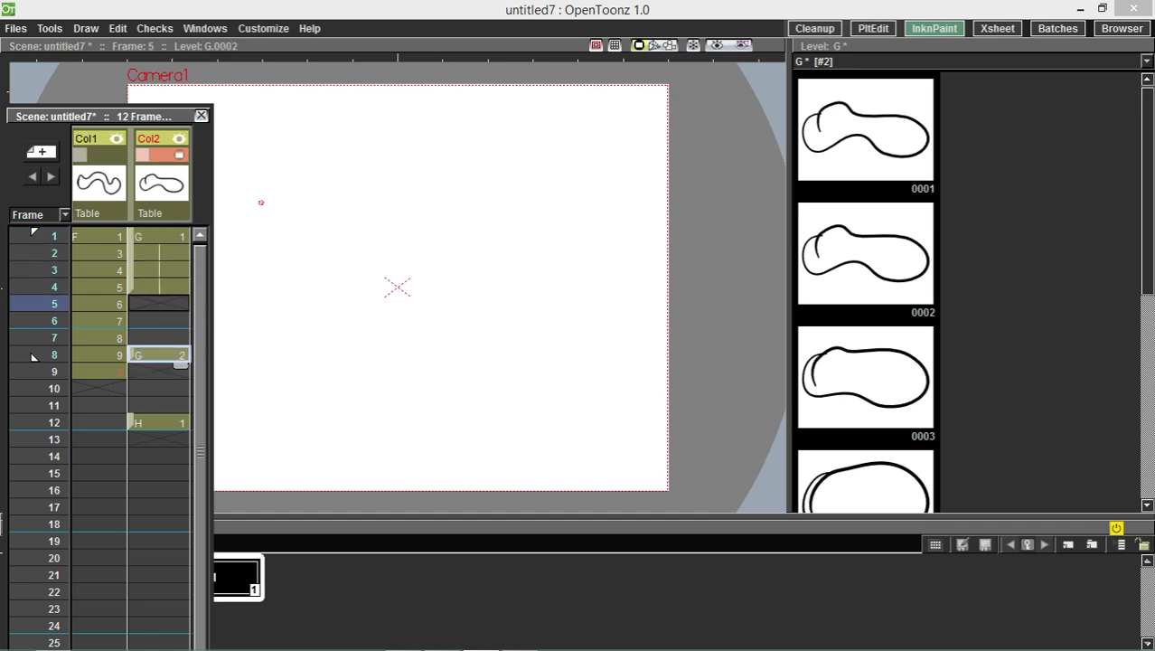
drag(132, 423, 132, 373)
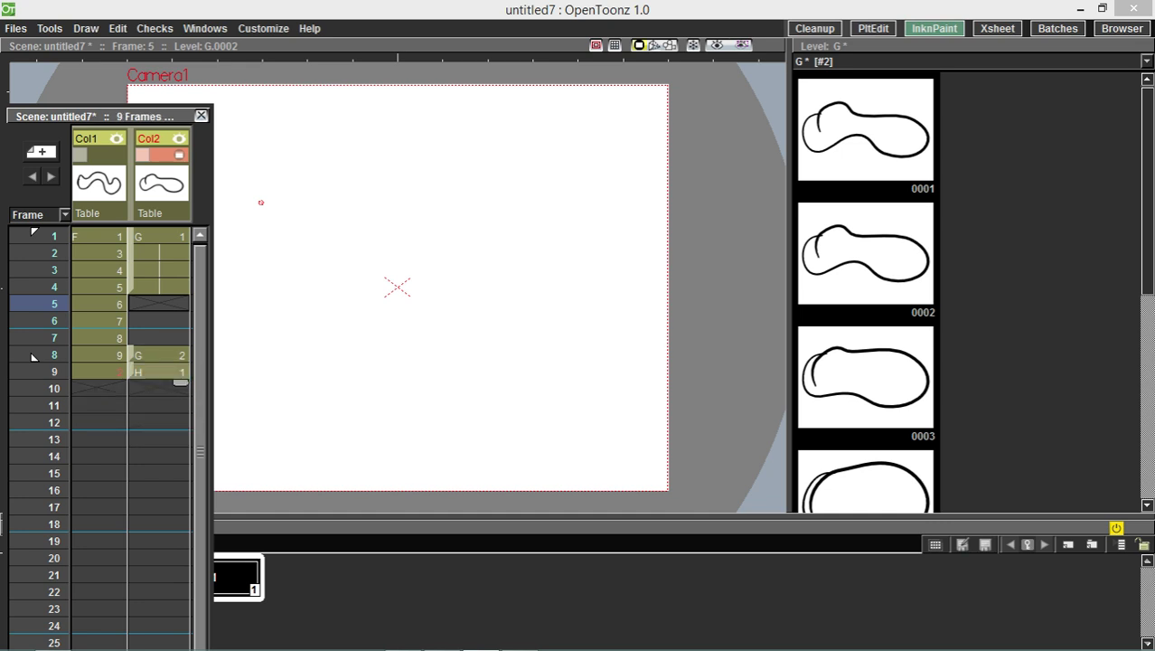
- Extend the hold of drawing G 1 through frame 7 in Col2 and check the frames of the column
key(Up)
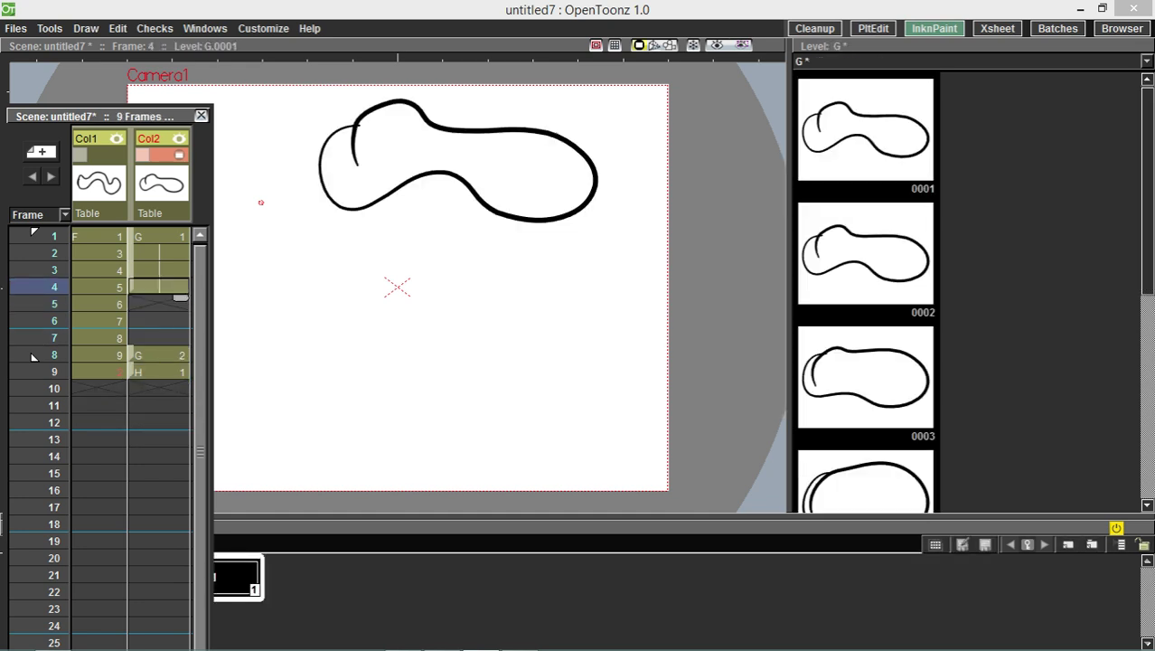
drag(181, 297, 180, 344)
drag(132, 406, 132, 373)
click(161, 338)
click(161, 355)
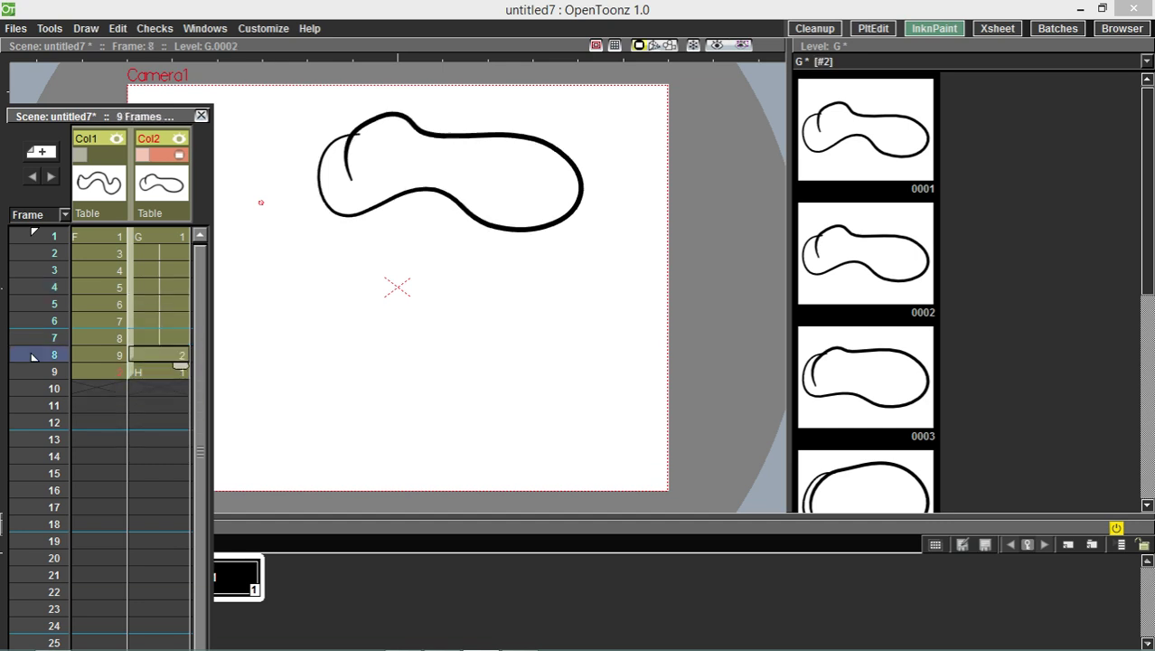
click(161, 321)
click(161, 304)
click(161, 288)
key(Up)
key(Up)
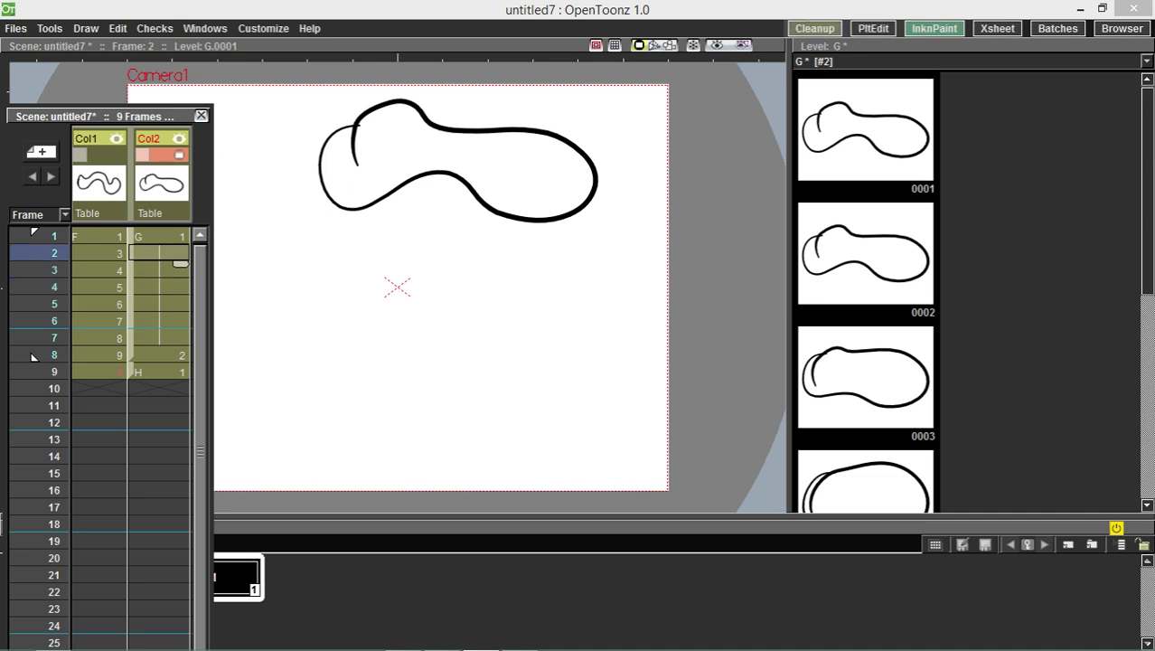
- Switch to the Cleanup room and delete both columns, Col2 and Col1, from the xsheet
click(815, 29)
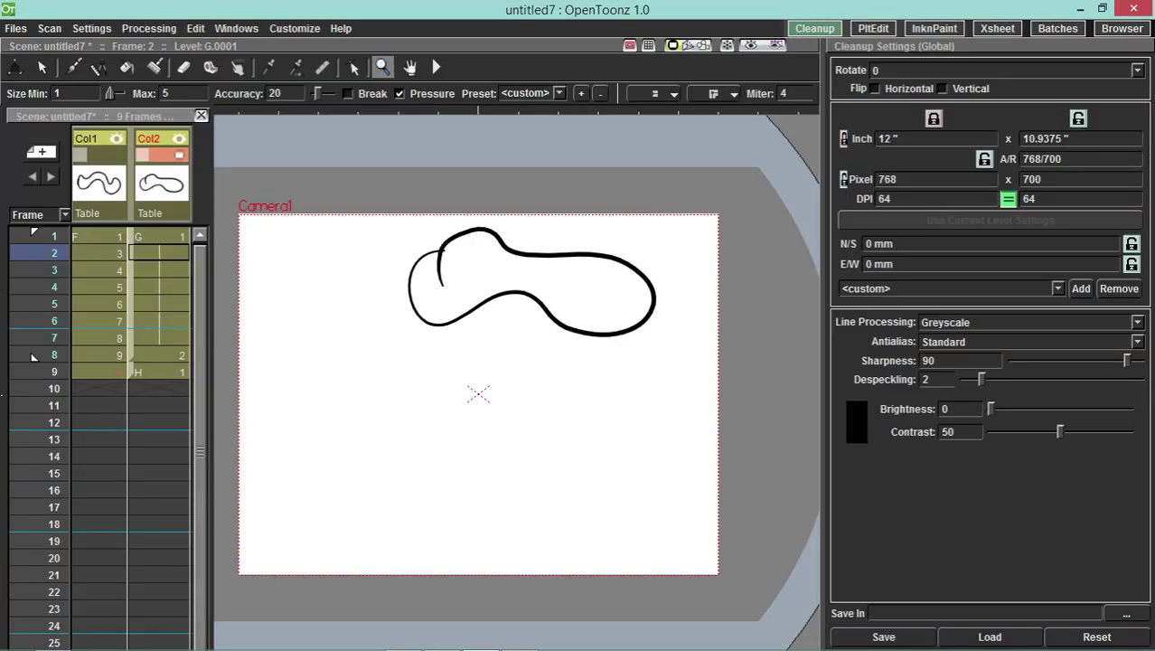
right_click(132, 179)
click(172, 241)
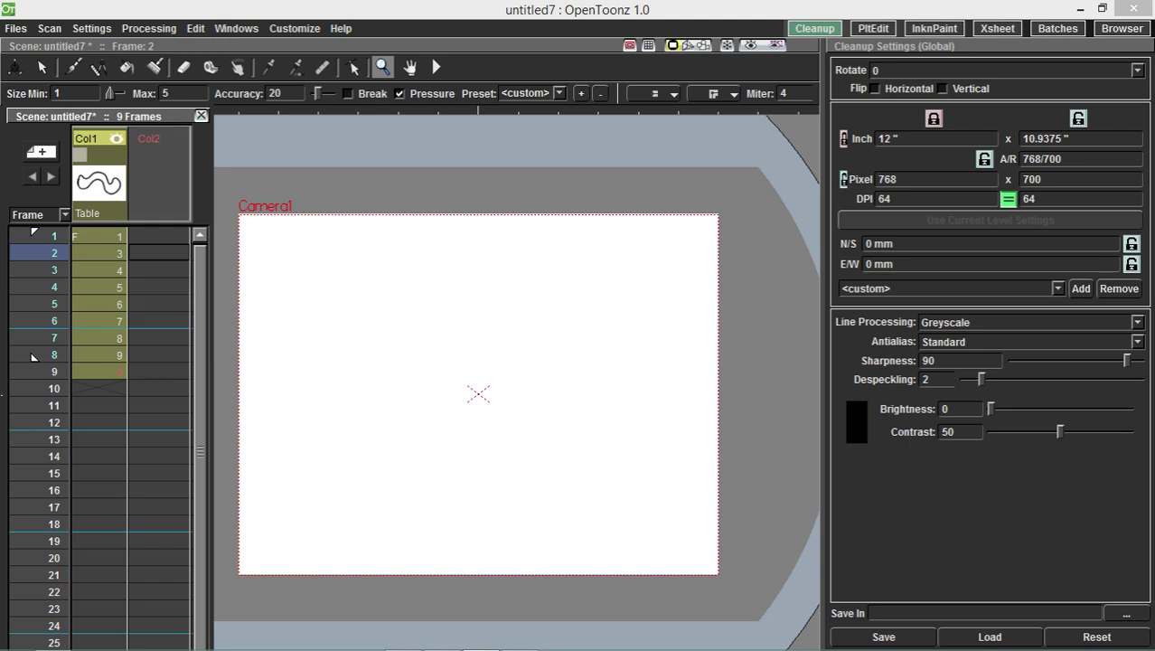
right_click(102, 176)
click(154, 243)
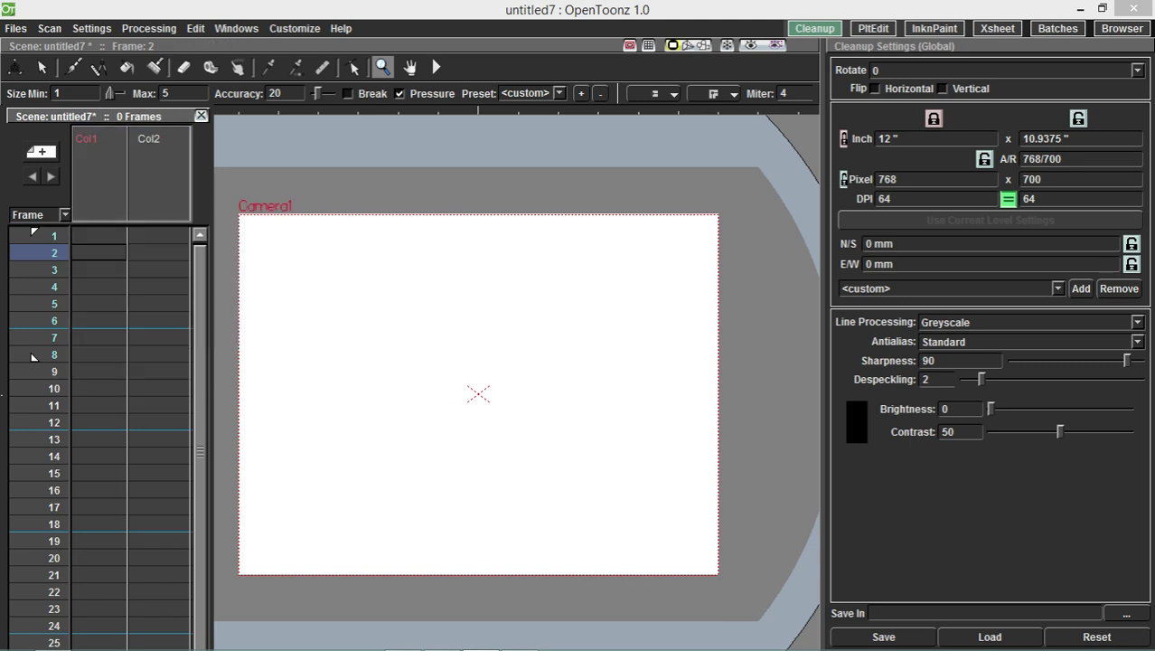
- Draw an upper arm with a crossed circle as its shoulder joint in Col1 at frame 2 with the Brush tool
click(101, 177)
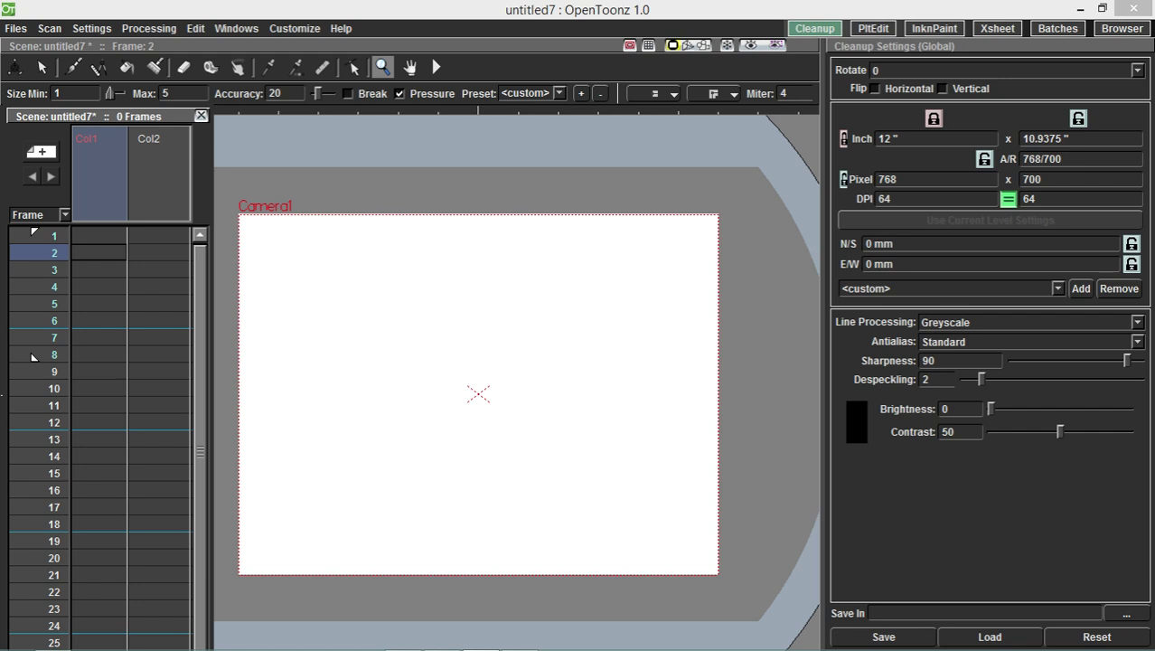
drag(99, 115, 96, 143)
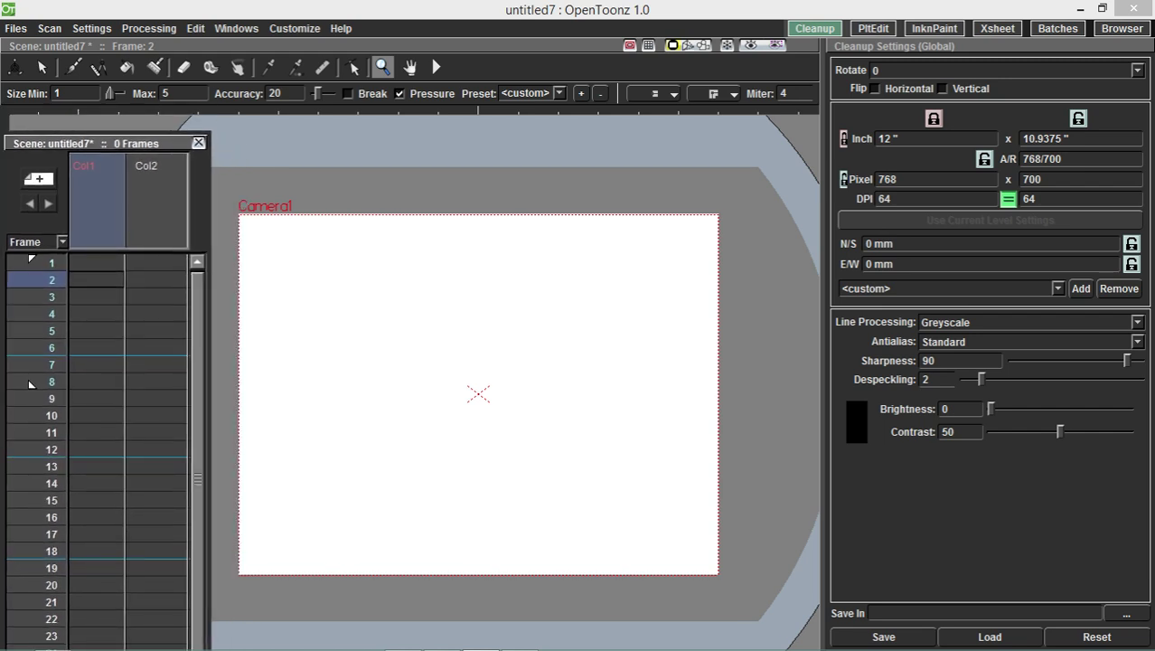
key(b)
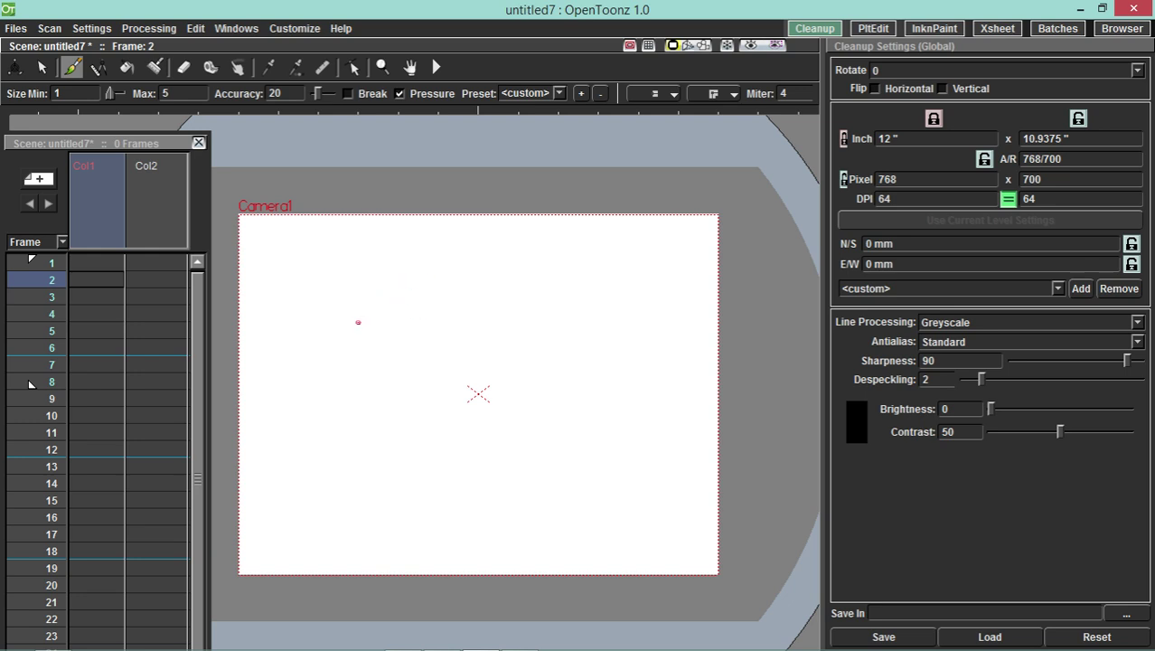
click(357, 321)
mouse_move(357, 321)
mouse_down()
mouse_move(346, 357)
mouse_move(381, 379)
mouse_move(403, 366)
mouse_move(407, 328)
mouse_move(392, 310)
mouse_move(369, 308)
mouse_move(350, 333)
mouse_move(375, 328)
mouse_move(373, 372)
mouse_move(368, 340)
mouse_move(409, 339)
mouse_move(481, 433)
mouse_move(460, 437)
mouse_move(369, 380)
mouse_up()
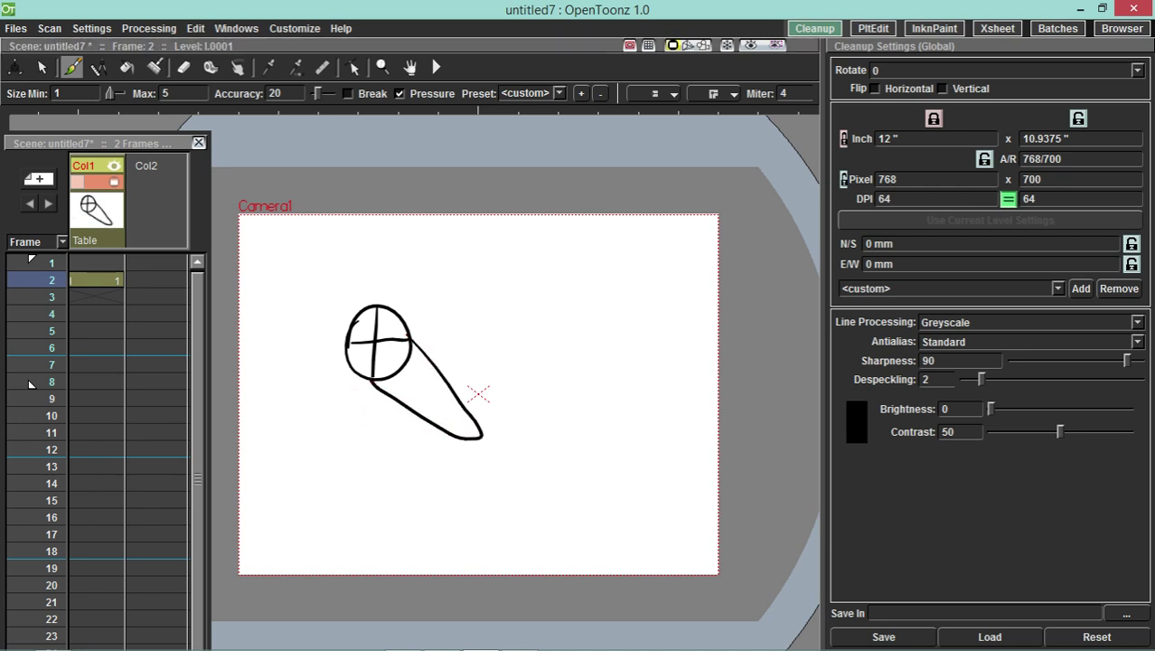
- Draw a forearm with a small crossed circle at the elbow in Col2
click(155, 201)
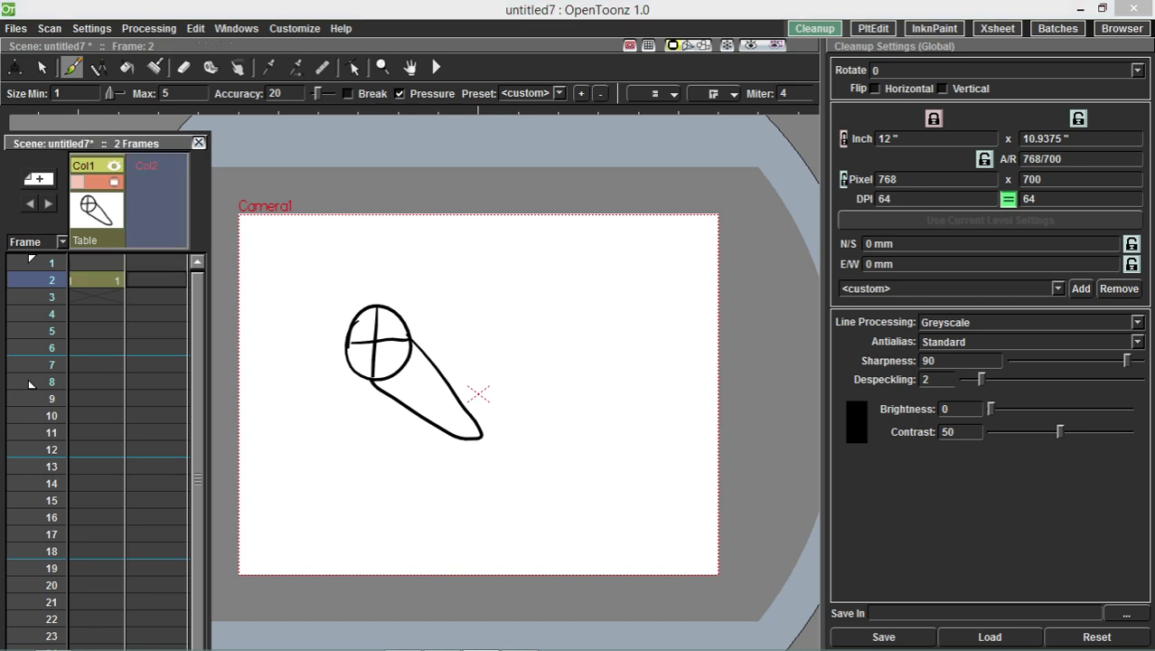
mouse_move(474, 418)
mouse_down()
mouse_move(486, 453)
mouse_move(490, 430)
mouse_move(477, 418)
mouse_move(477, 437)
mouse_move(465, 435)
mouse_move(490, 438)
mouse_move(480, 434)
mouse_move(486, 451)
mouse_move(547, 412)
mouse_move(607, 411)
mouse_move(593, 426)
mouse_move(488, 452)
mouse_up()
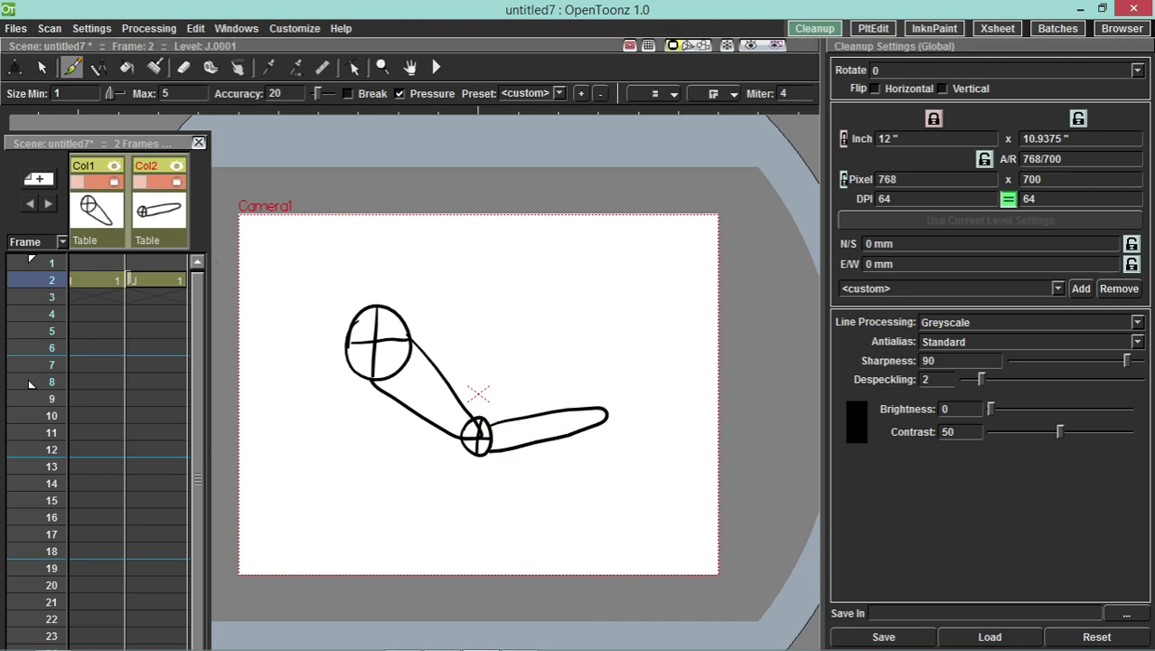
drag(213, 270, 245, 269)
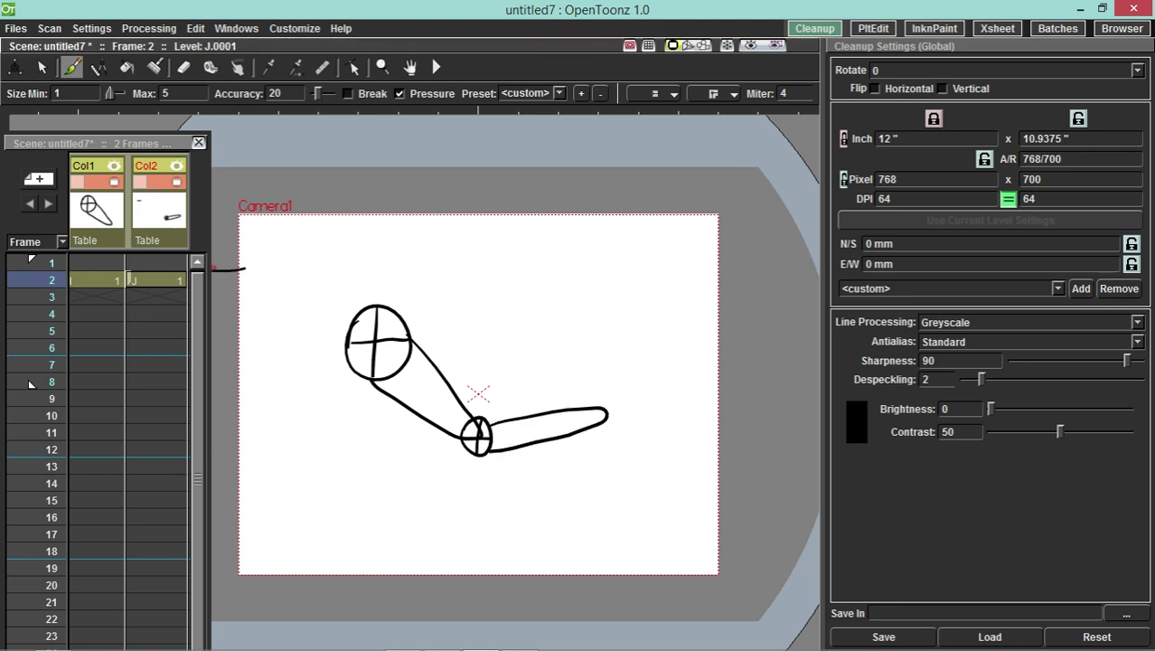
click(196, 29)
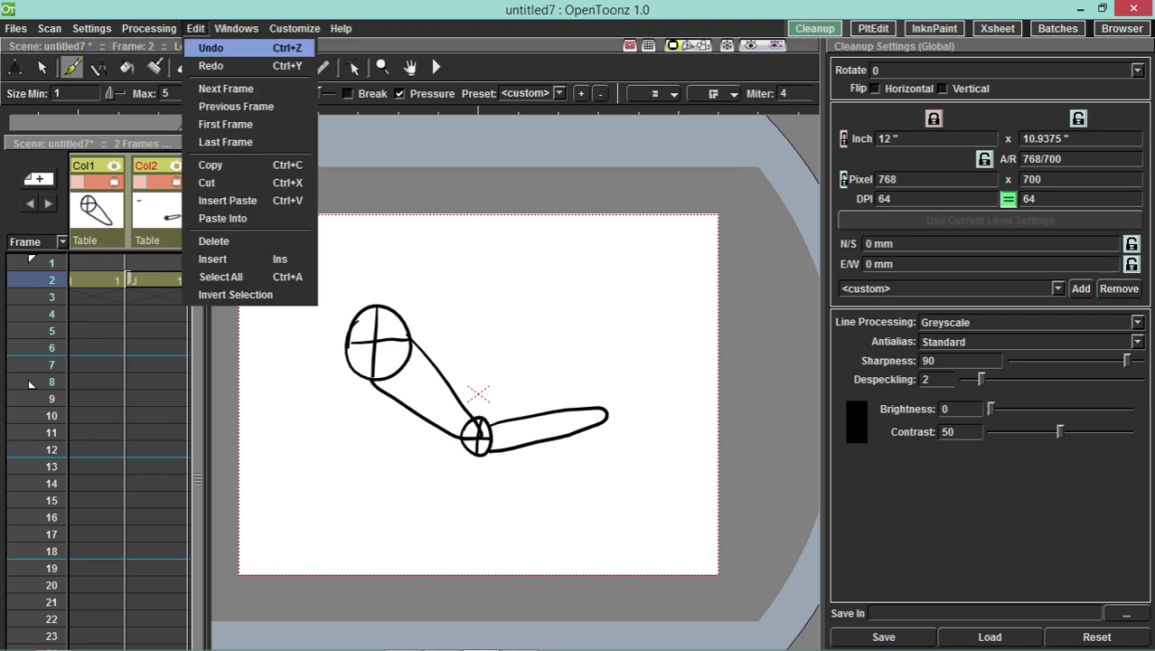
click(213, 47)
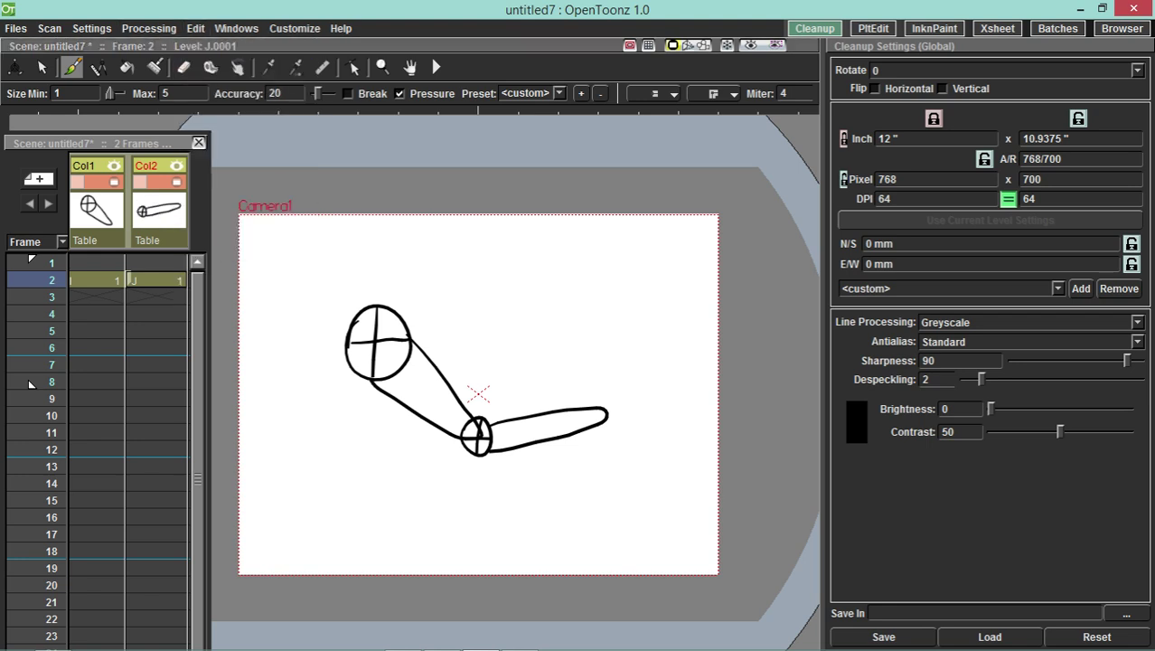
- Widen the xsheet to expose Col3 and draw a hand with a small crossed wrist joint in that column
drag(211, 241, 274, 242)
click(220, 202)
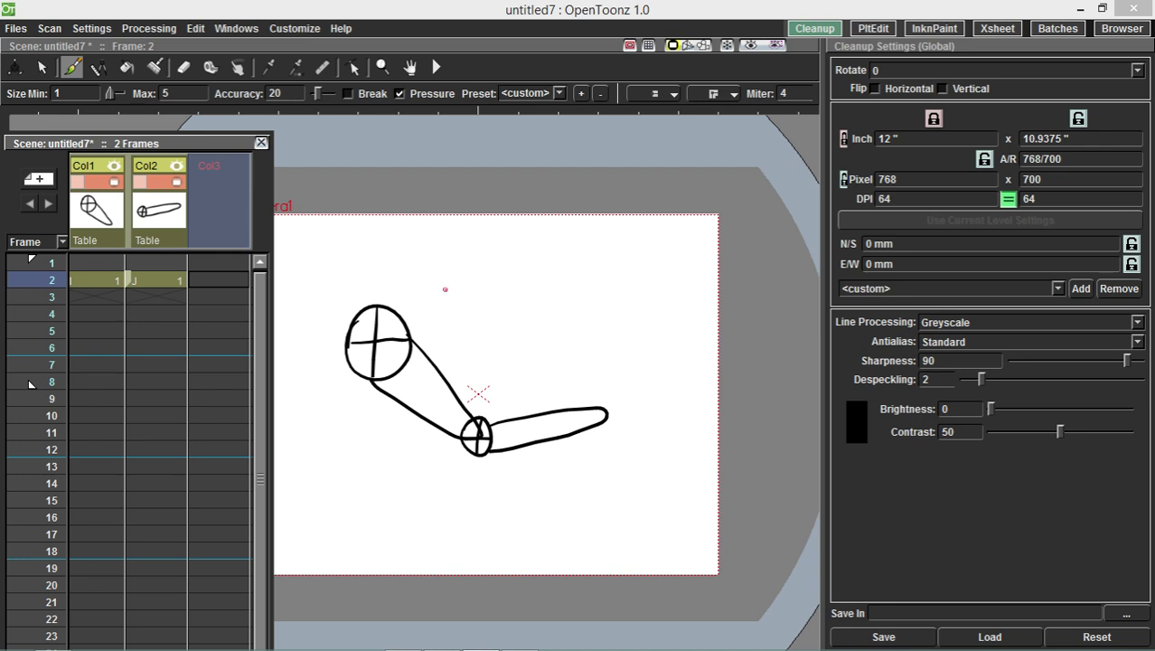
mouse_move(604, 408)
mouse_down()
mouse_move(618, 418)
mouse_move(606, 406)
mouse_move(638, 380)
mouse_move(651, 401)
mouse_move(636, 419)
mouse_move(619, 418)
mouse_up()
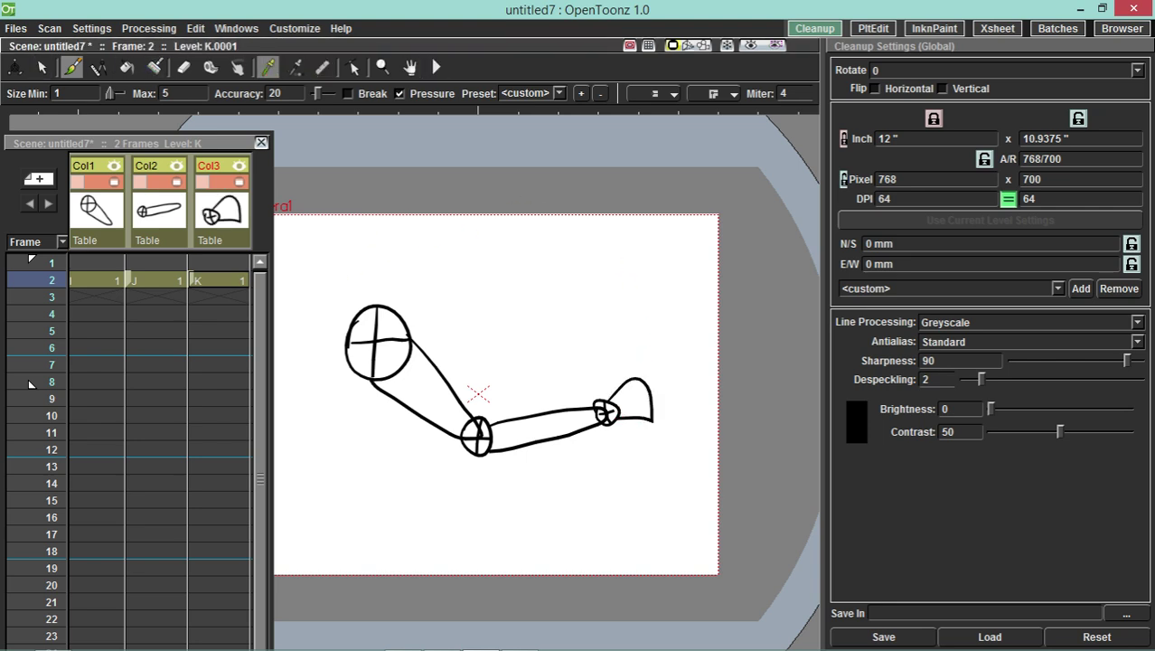
- With the Skeleton tool in Build Skeleton mode, move the pivot of the Col3 hand onto its crossed wrist joint
click(436, 67)
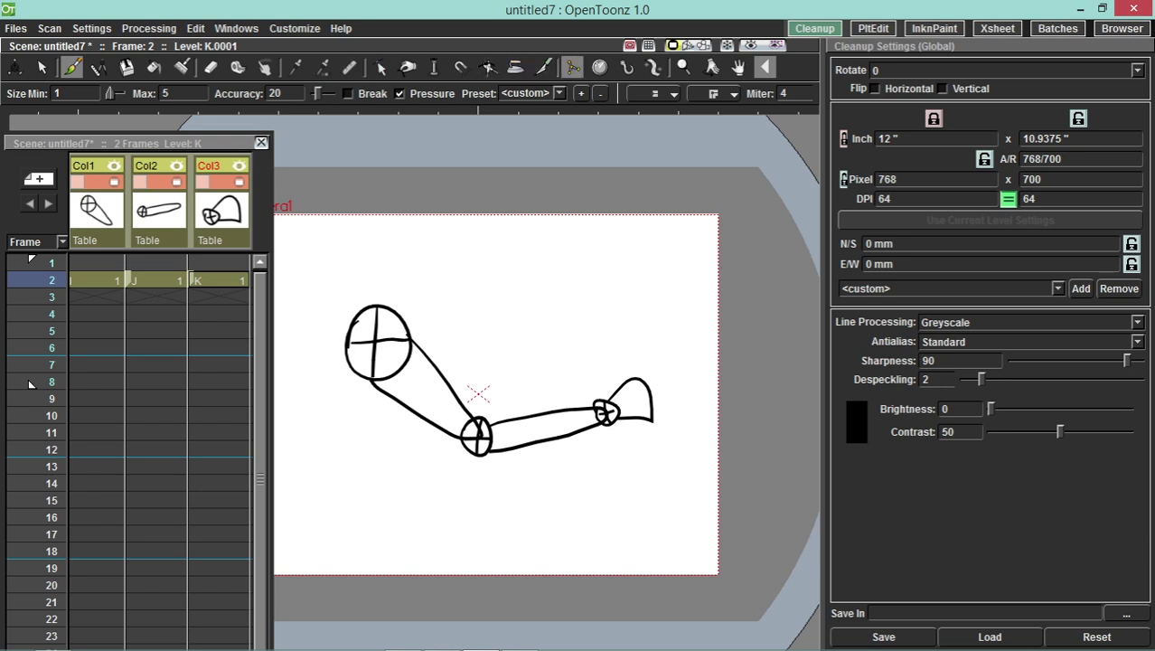
click(574, 67)
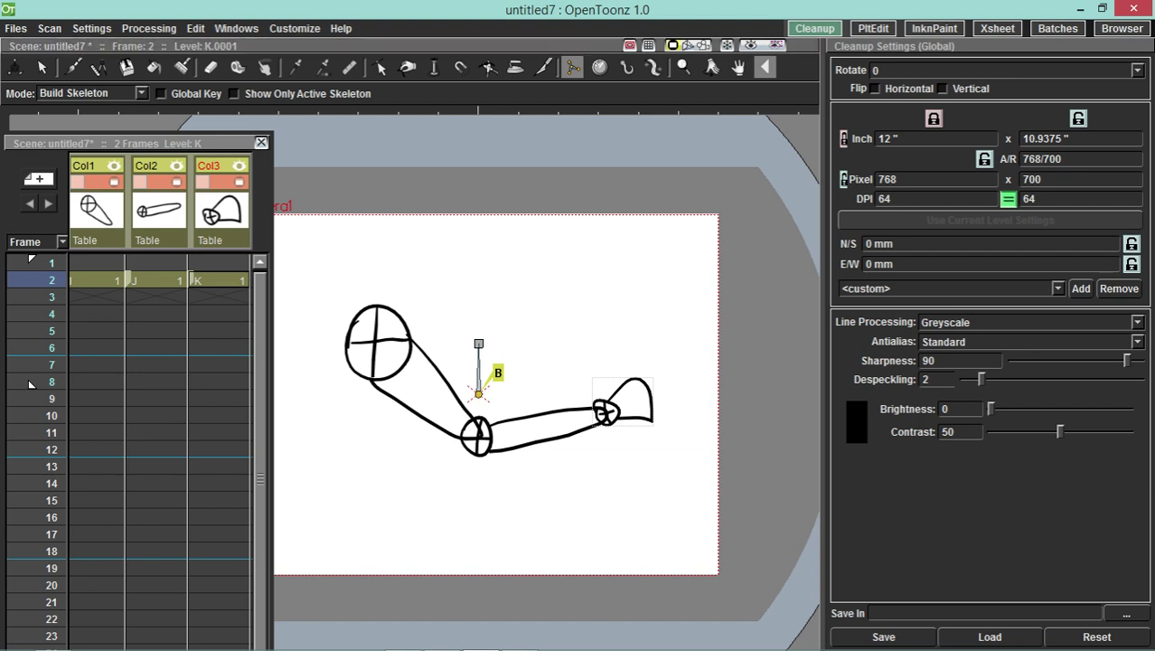
click(141, 93)
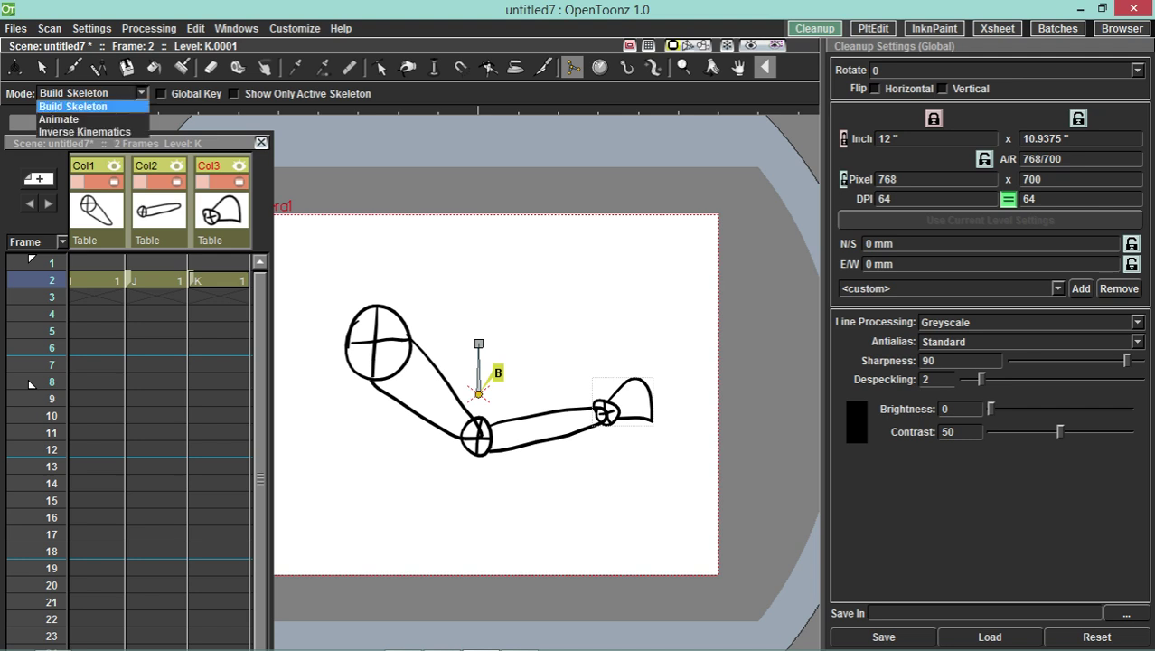
key(Escape)
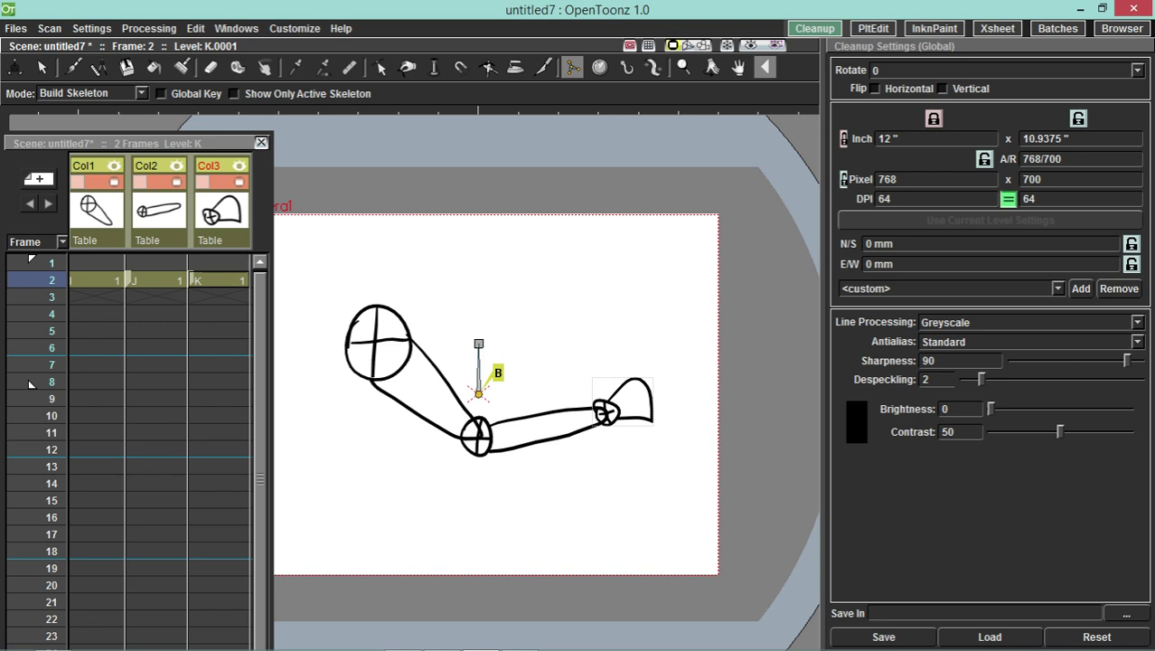
drag(479, 393, 607, 412)
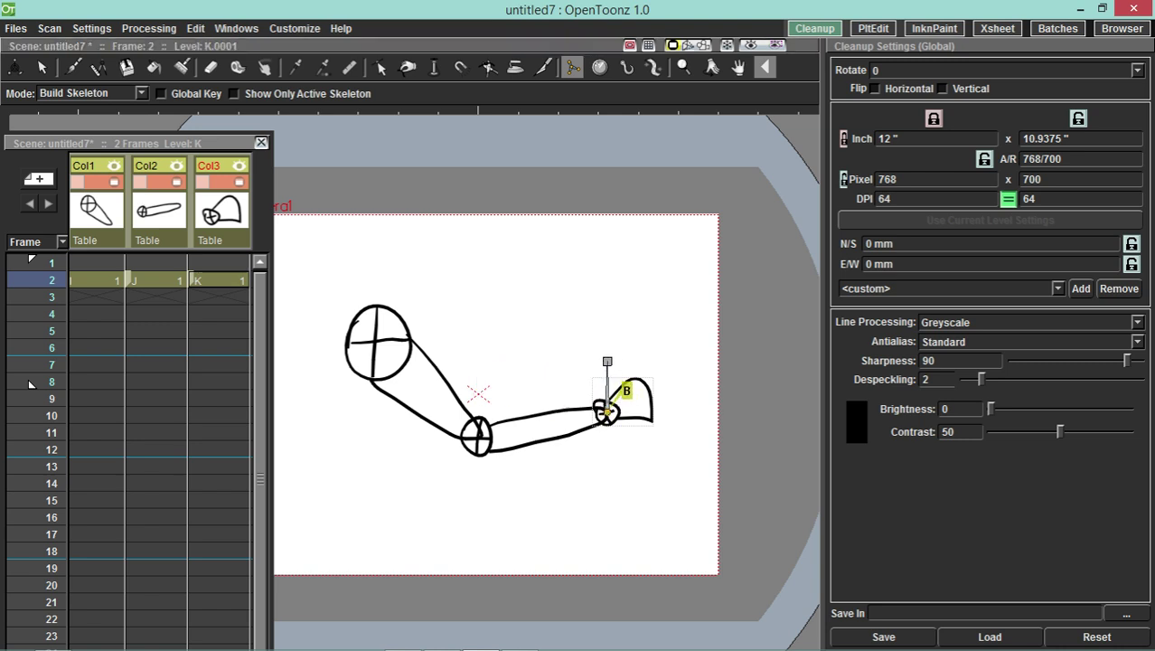
- Move the Col2 forearm's pivot onto the crossed elbow joint and the Col1 upper arm's pivot onto the shoulder joint
key(ctrl+z)
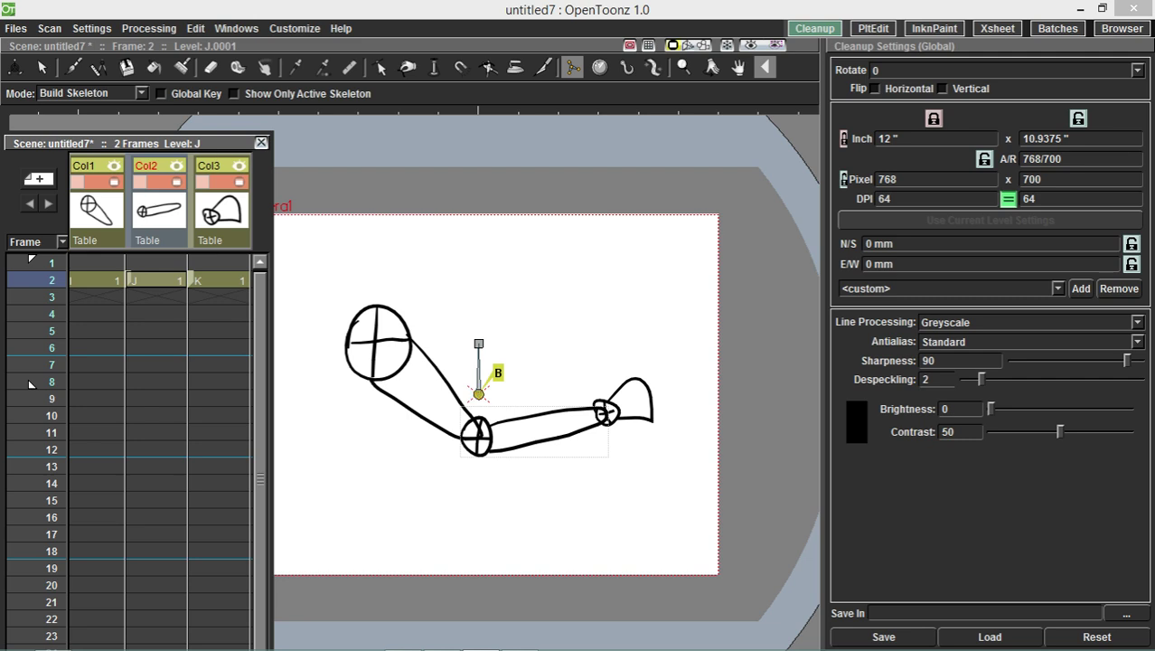
drag(478, 394, 477, 438)
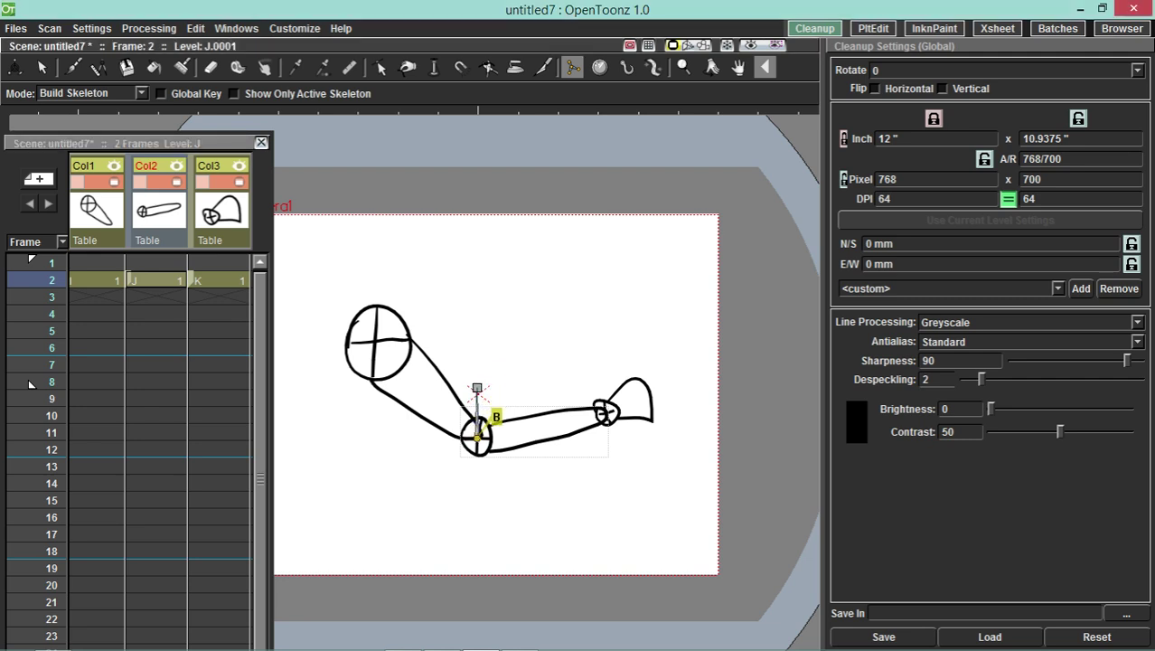
key(ctrl+z)
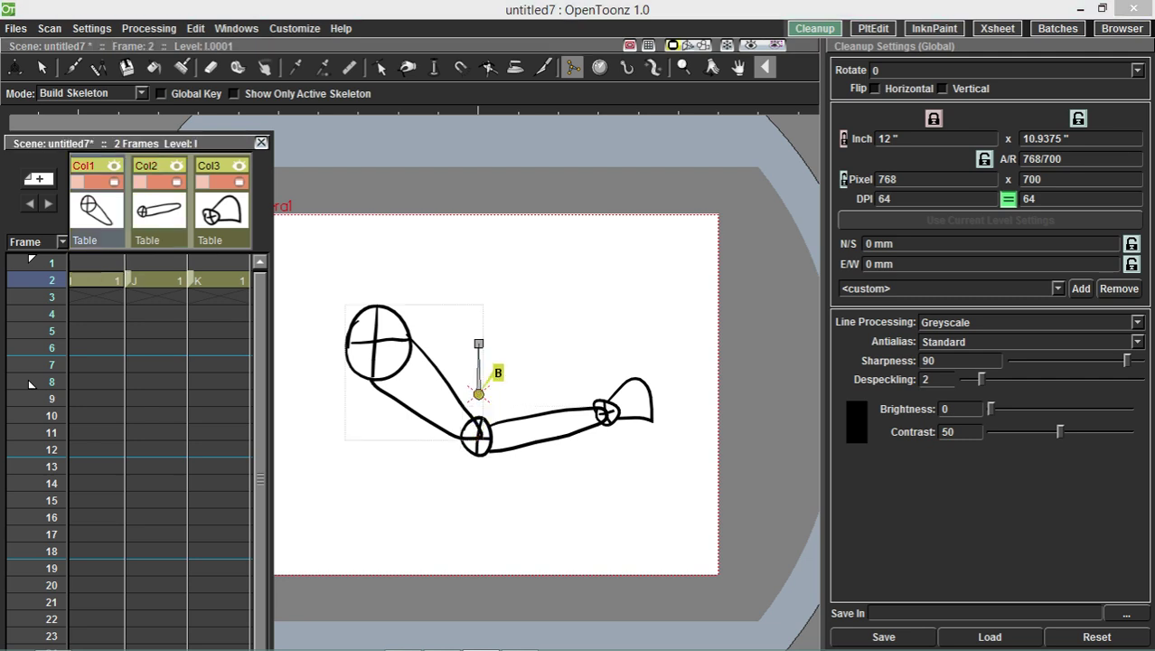
key(ctrl+z)
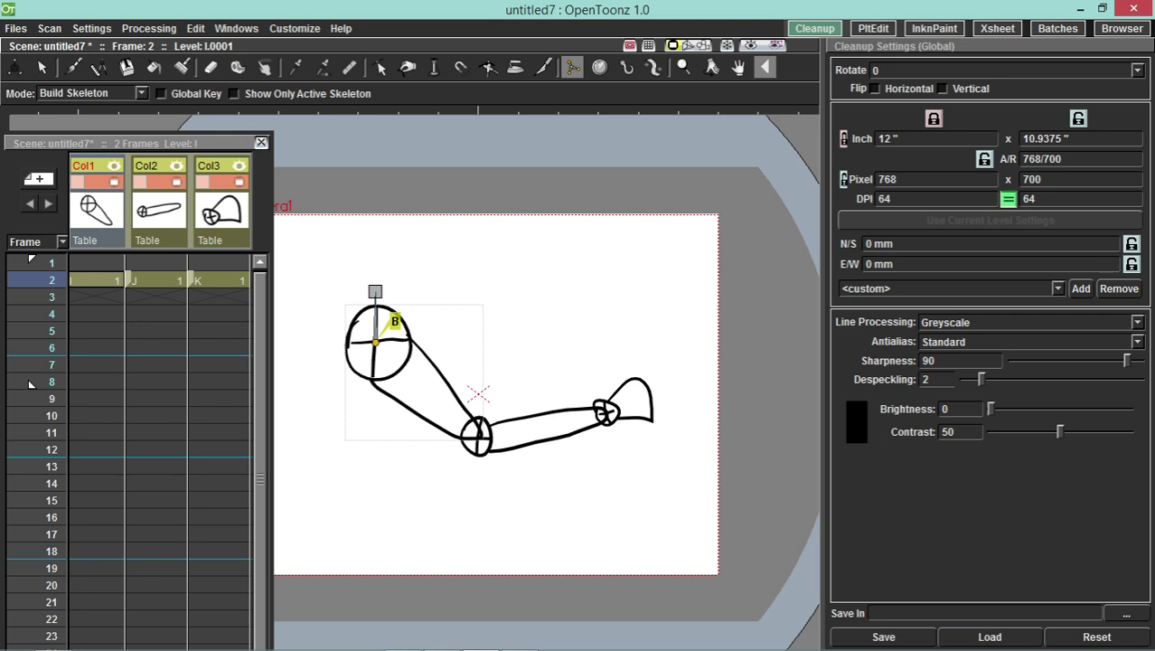
mouse_move(375, 291)
mouse_down()
mouse_move(434, 305)
mouse_move(378, 291)
mouse_up()
- Link the Col3 hand to the Col2 forearm at the elbow, and link the forearm to the Col1 upper arm at the shoulder
click(220, 212)
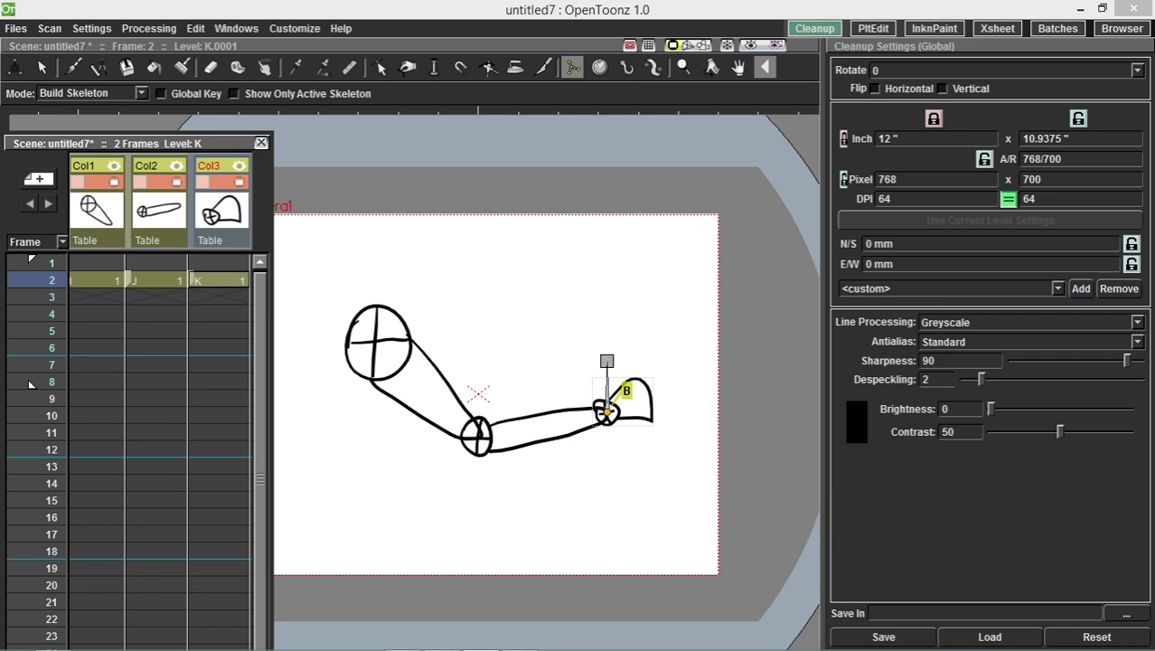
mouse_move(607, 361)
mouse_down()
mouse_move(497, 417)
mouse_move(608, 373)
mouse_up()
drag(608, 362, 483, 439)
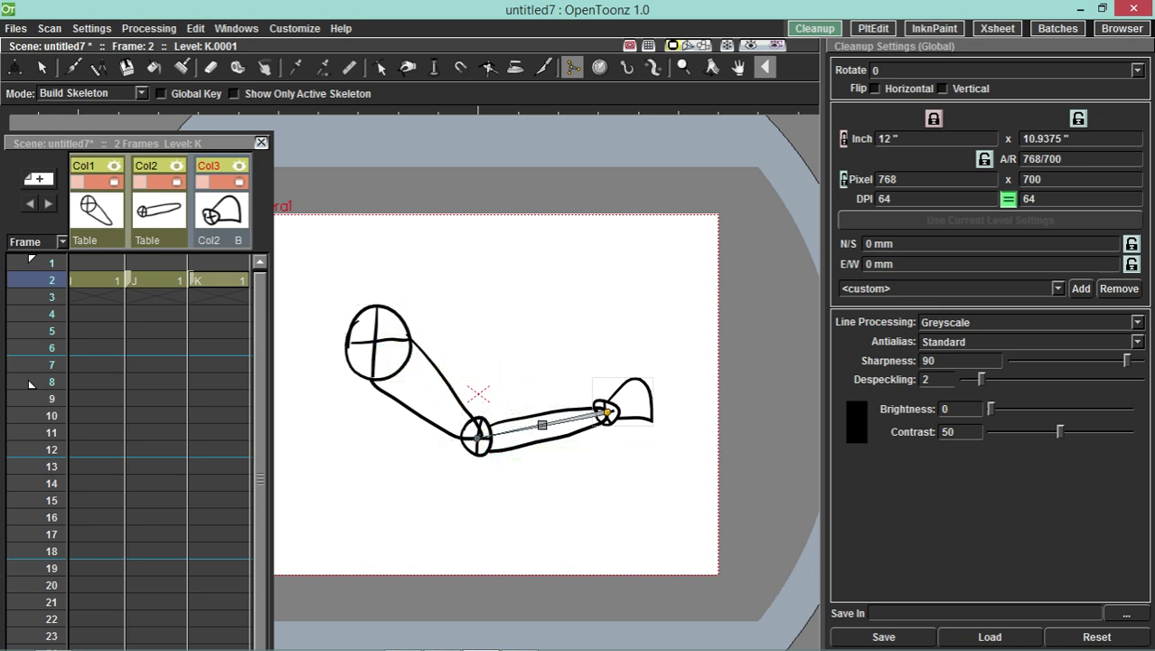
click(157, 211)
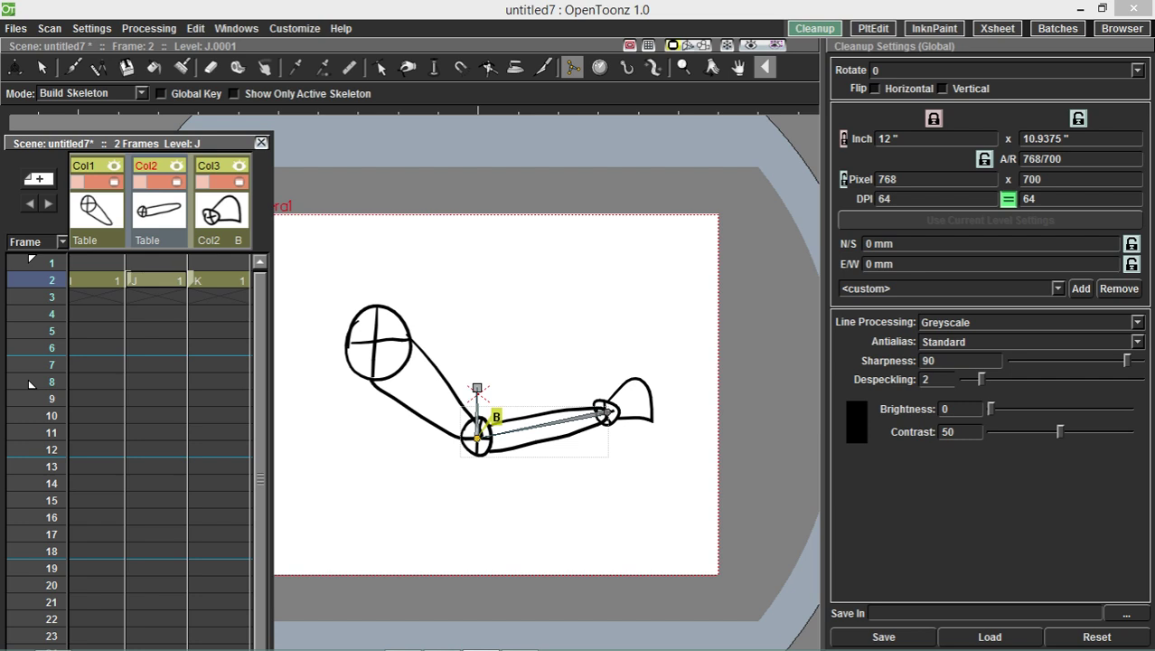
drag(477, 387, 380, 340)
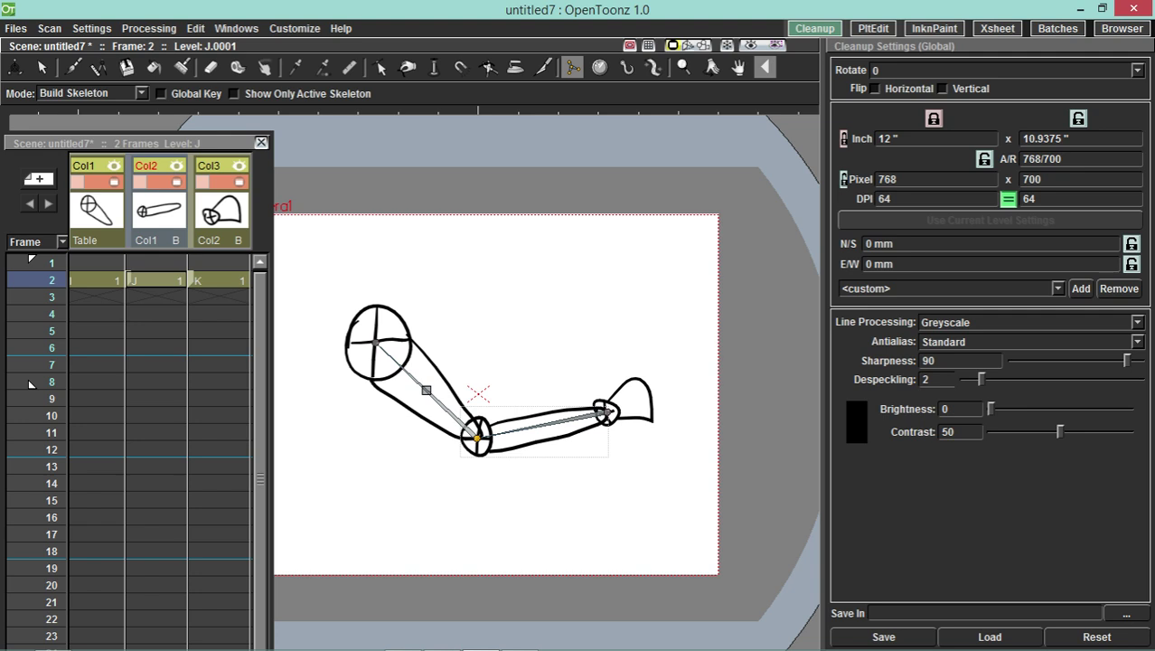
- Switch the skeleton to Animate mode and pose the arm at frame 2, rotating upper arm and forearm upward and the hand downward
click(142, 93)
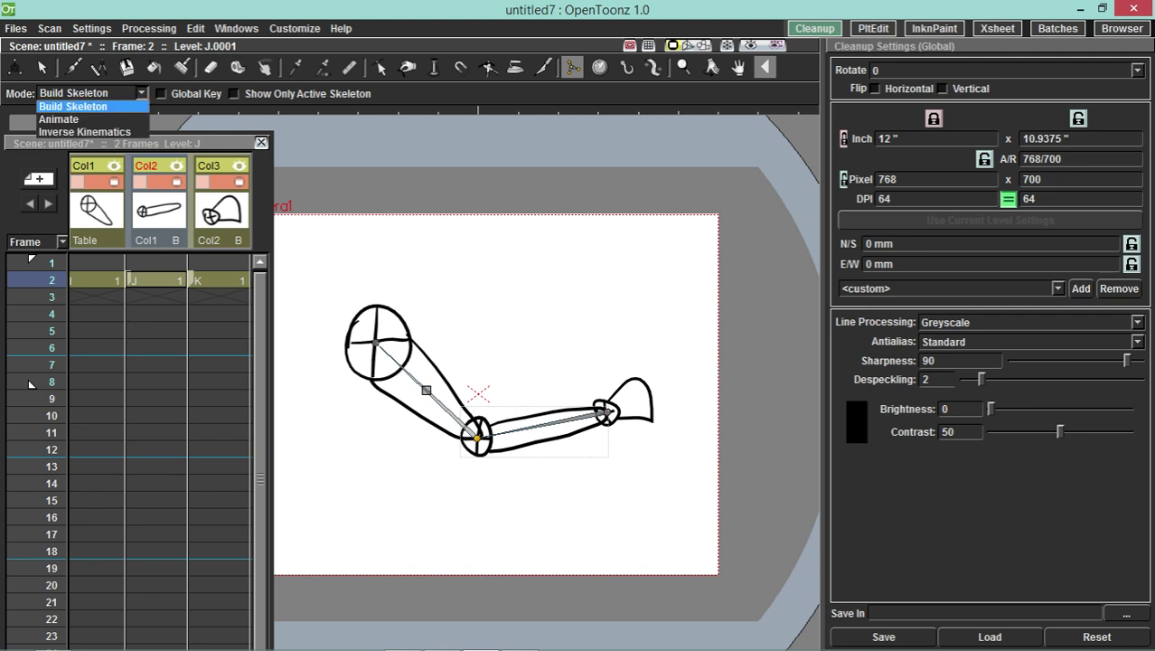
key(Down)
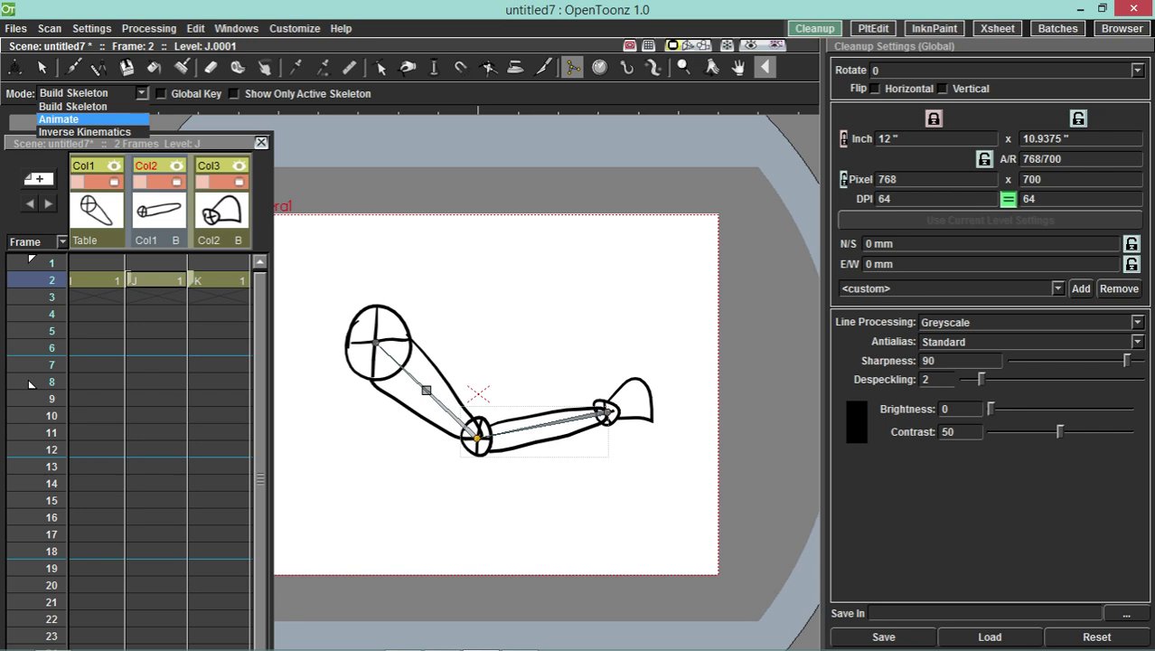
key(Return)
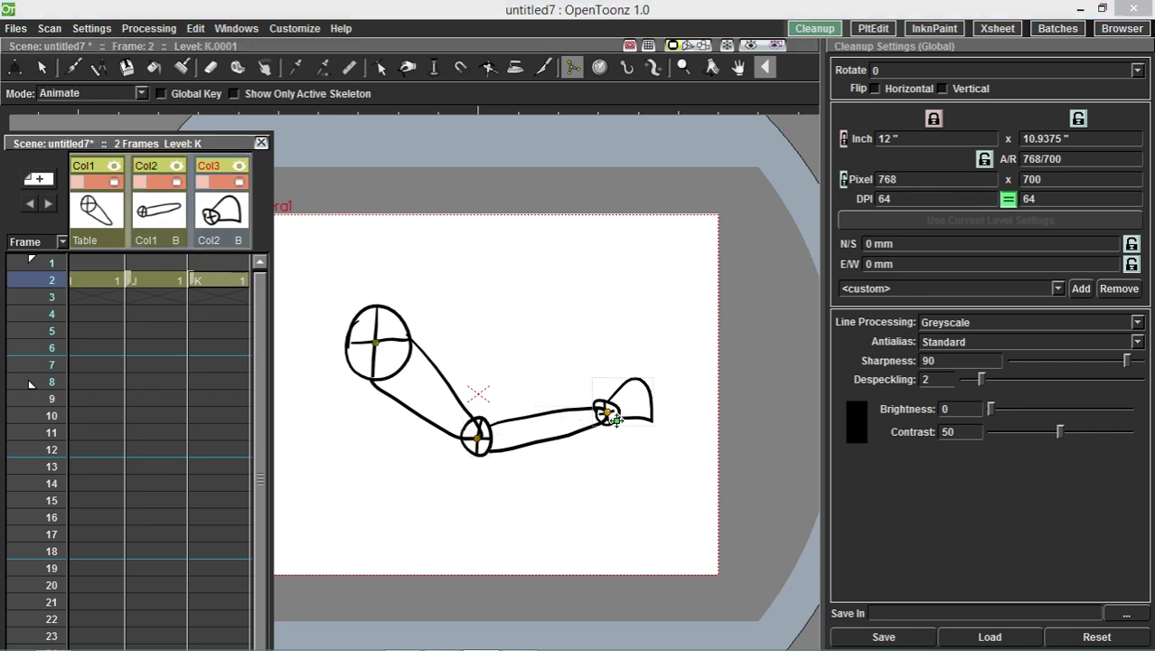
key(Left)
mouse_move(452, 414)
mouse_down()
mouse_move(480, 342)
mouse_move(408, 442)
mouse_move(462, 401)
mouse_up()
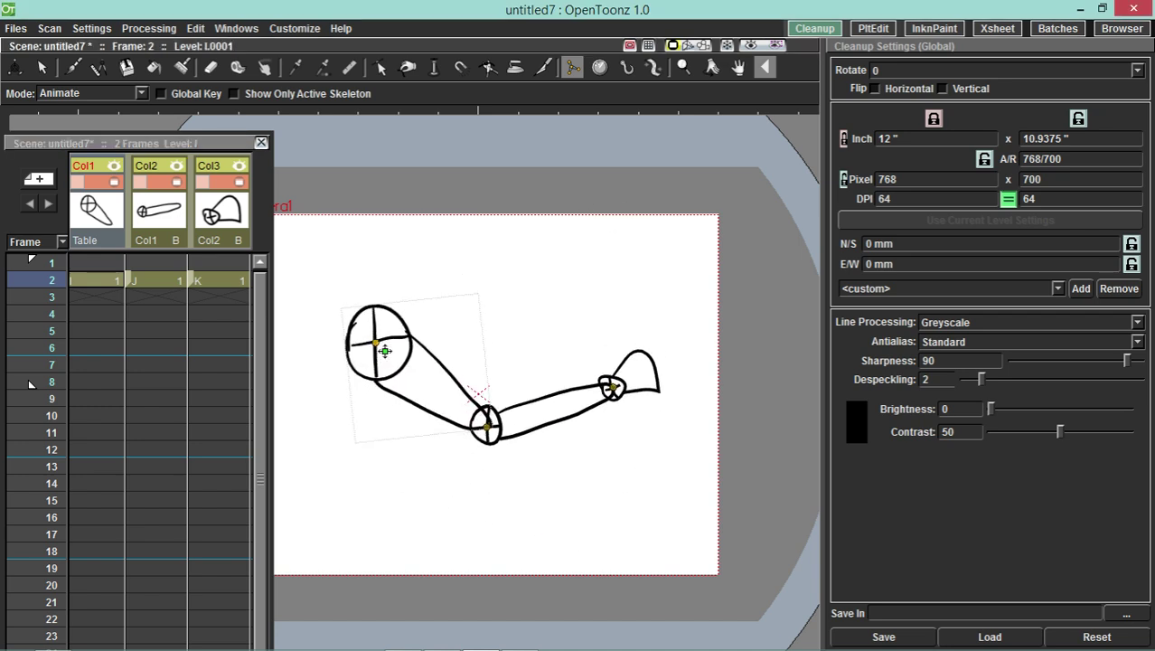
key(Right)
mouse_move(581, 397)
mouse_down()
mouse_move(554, 353)
mouse_move(582, 455)
mouse_move(577, 384)
mouse_up()
click(219, 280)
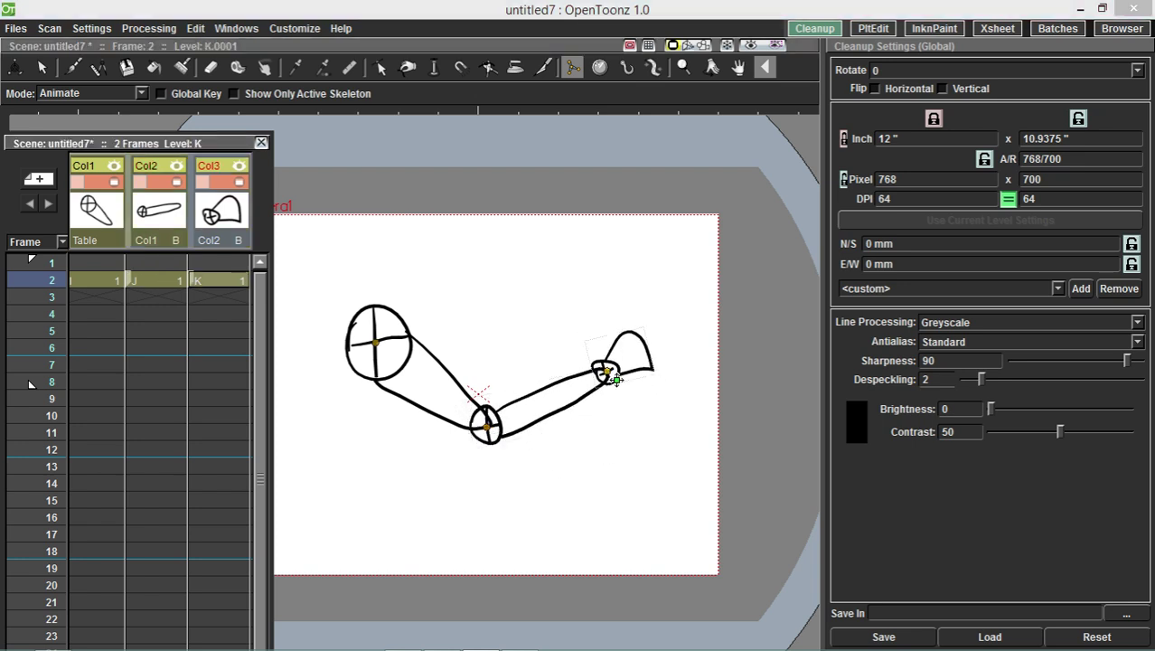
drag(645, 359, 640, 393)
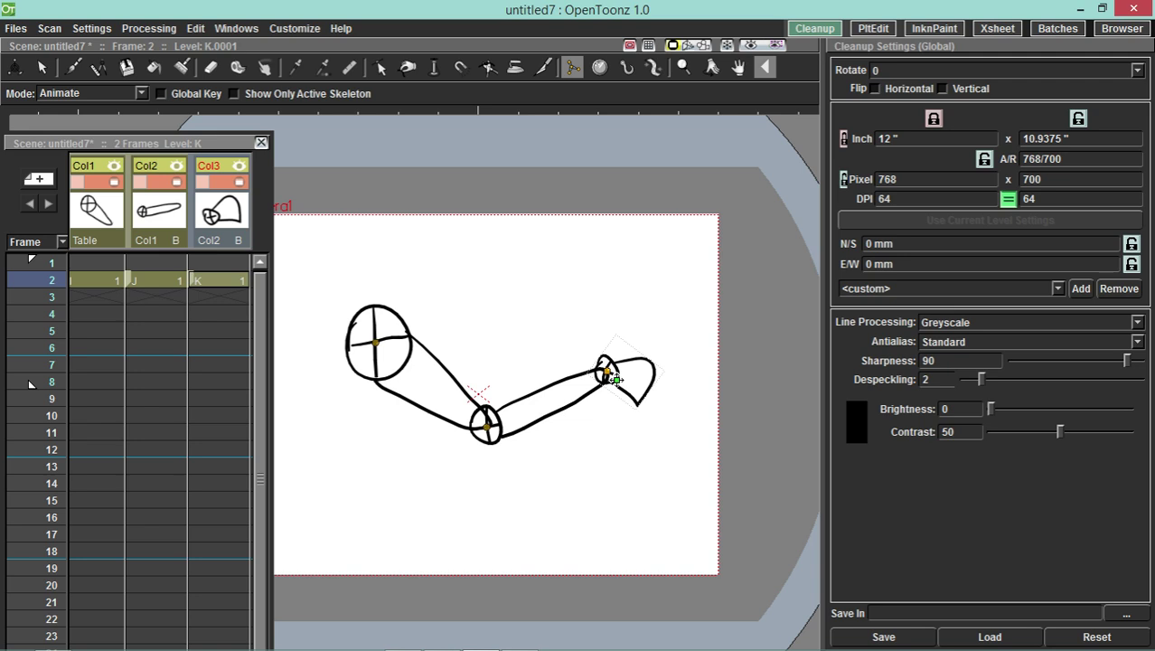
- Extend the drawings in Col1, Col2 and Col3 through frame 12
click(30, 385)
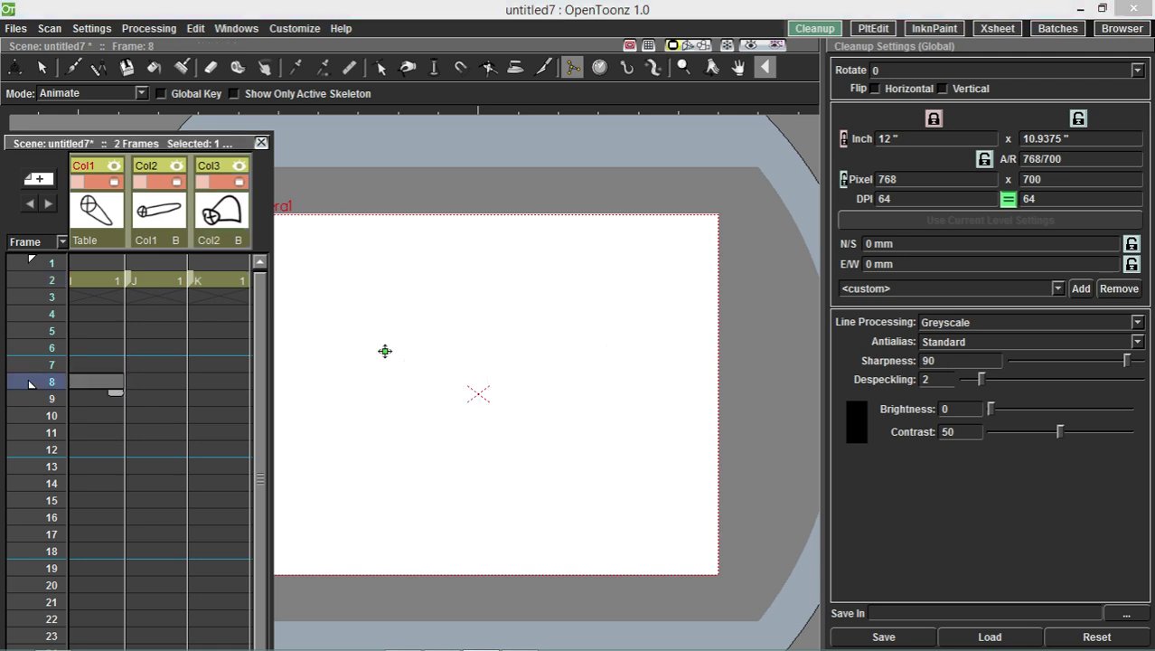
key(ctrl+z)
drag(116, 291, 115, 460)
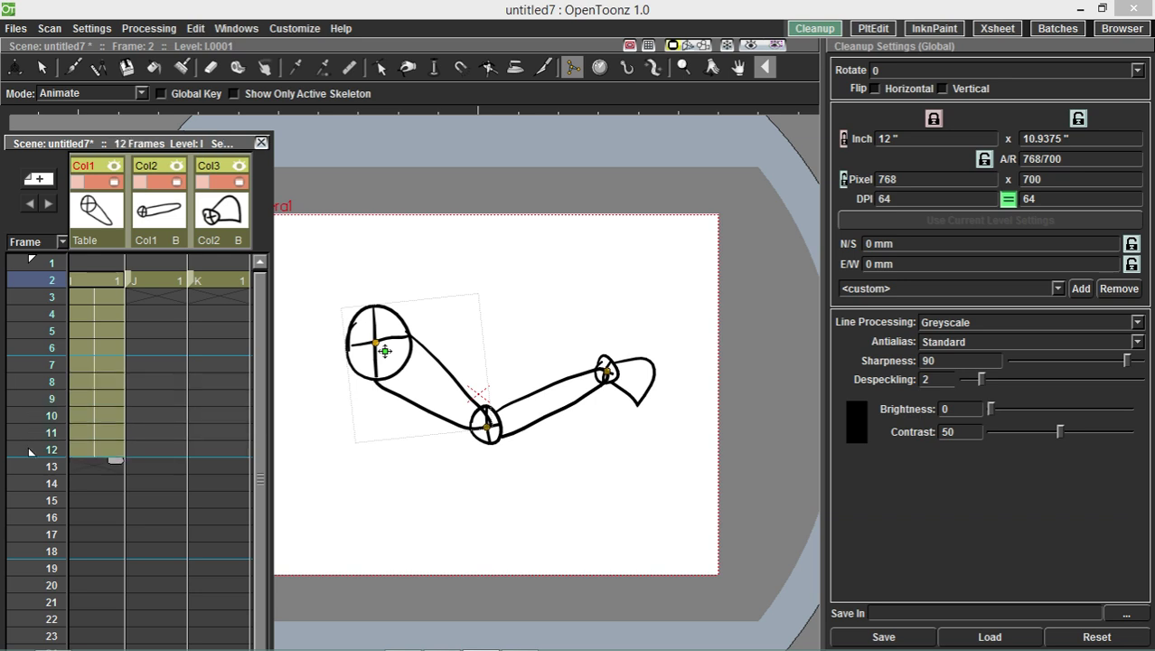
click(496, 435)
mouse_move(156, 281)
mouse_down()
mouse_move(217, 281)
mouse_move(241, 461)
mouse_up()
click(615, 378)
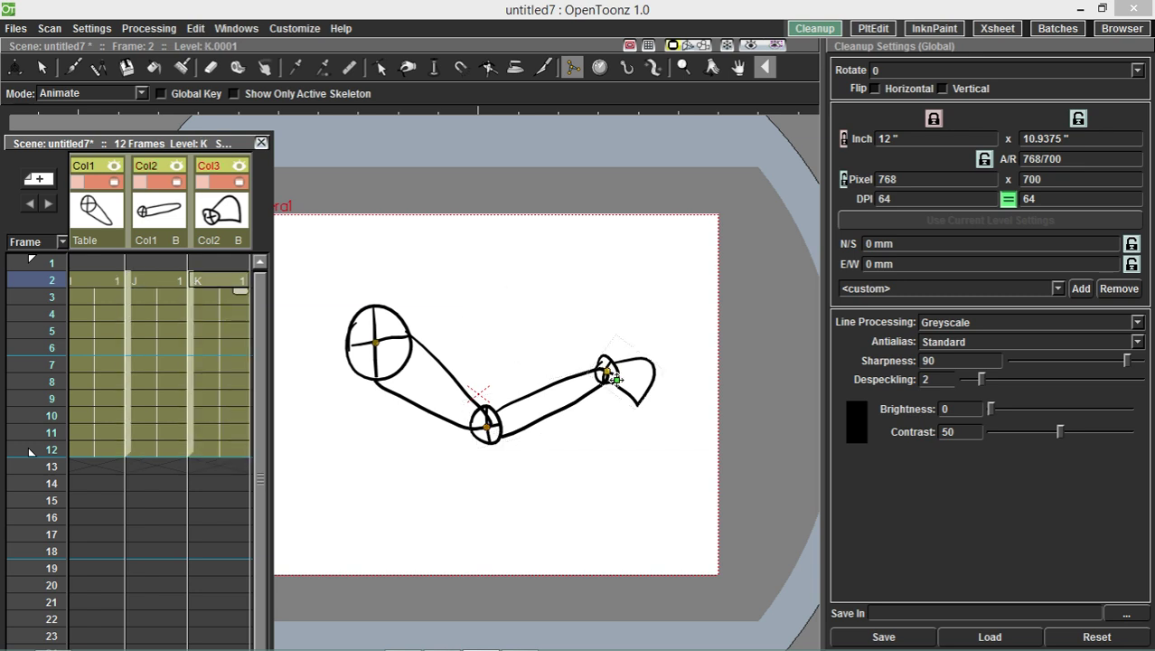
- Pose the arm at frame 12, swinging the upper arm down and rotating the forearm and hand upward
click(385, 351)
drag(447, 397, 358, 432)
click(357, 489)
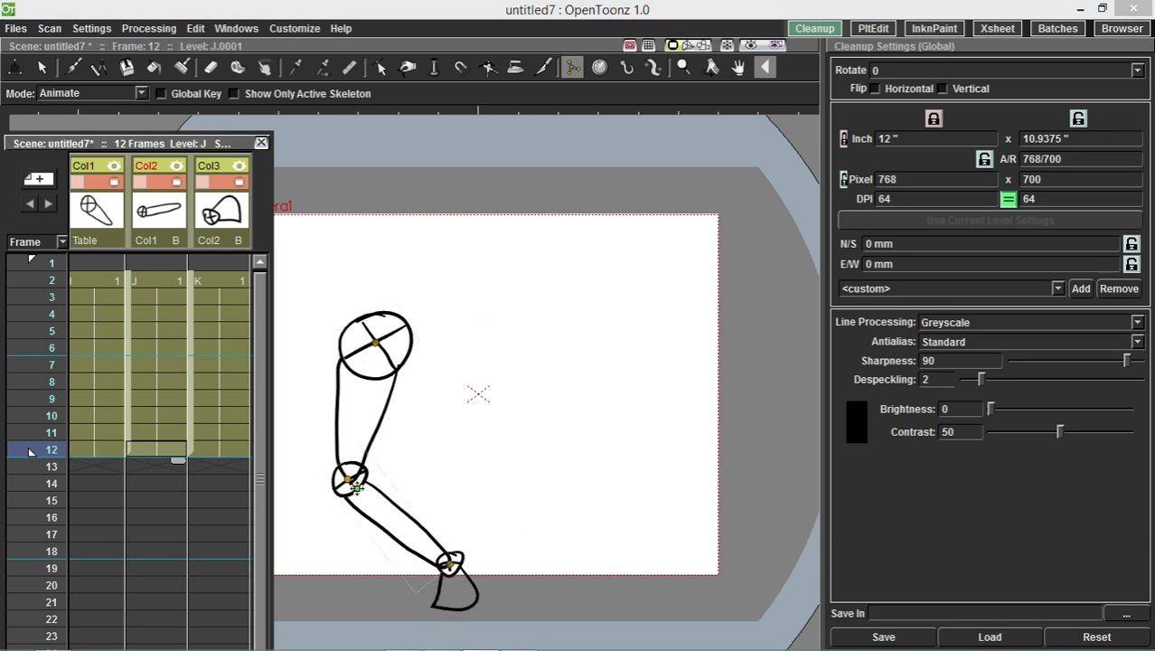
drag(357, 488, 357, 488)
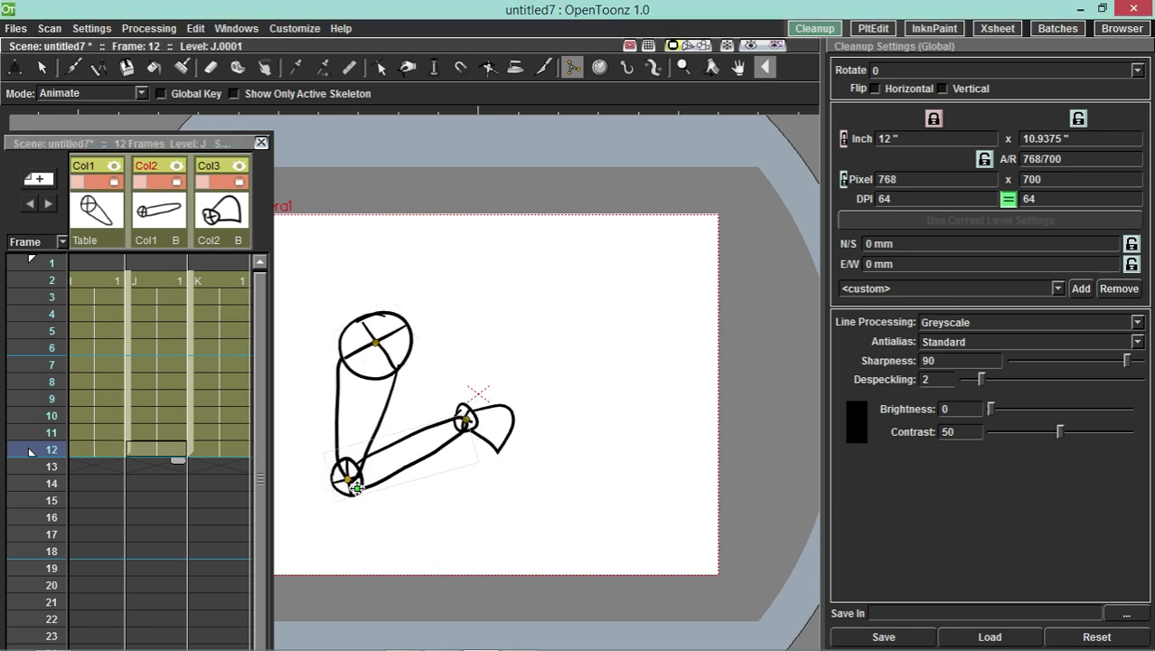
click(468, 422)
drag(468, 421, 474, 426)
- Scrub through the arm motion, play it in a loop in a ComboViewer window, and close that window
drag(51, 295, 51, 364)
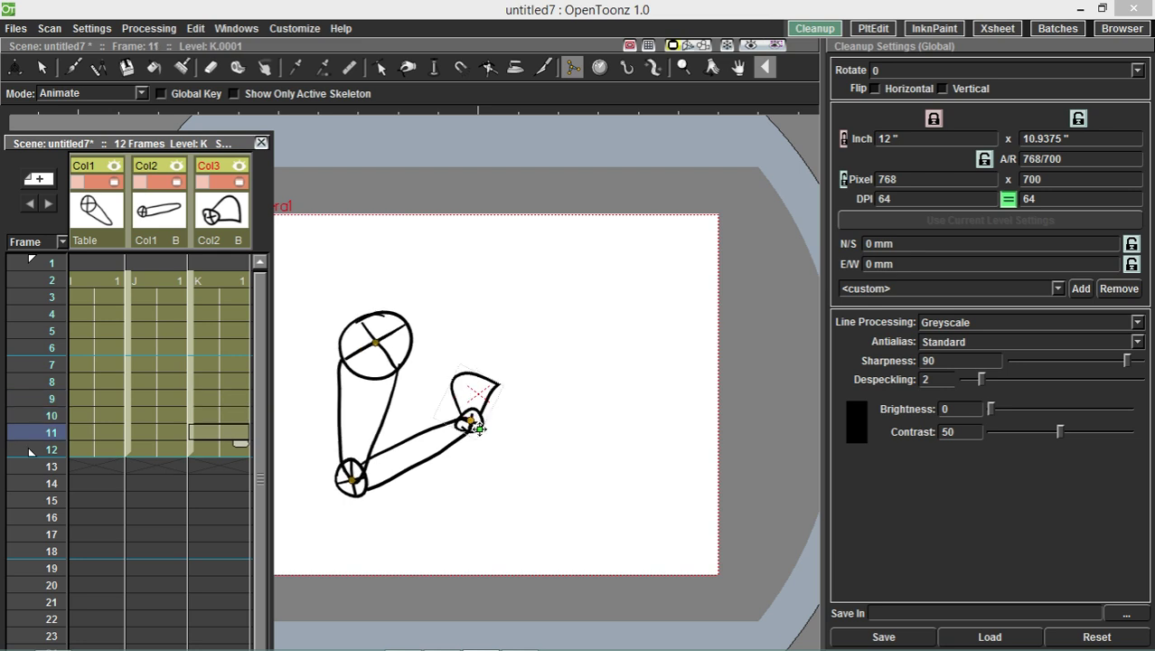
click(236, 29)
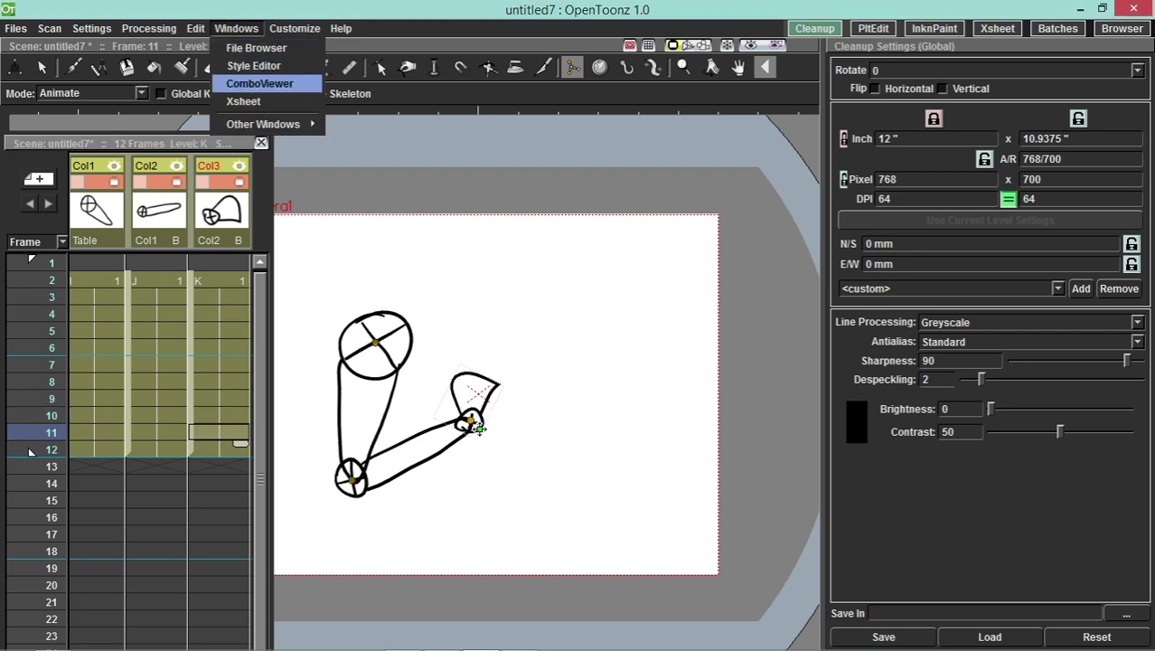
click(262, 83)
click(559, 568)
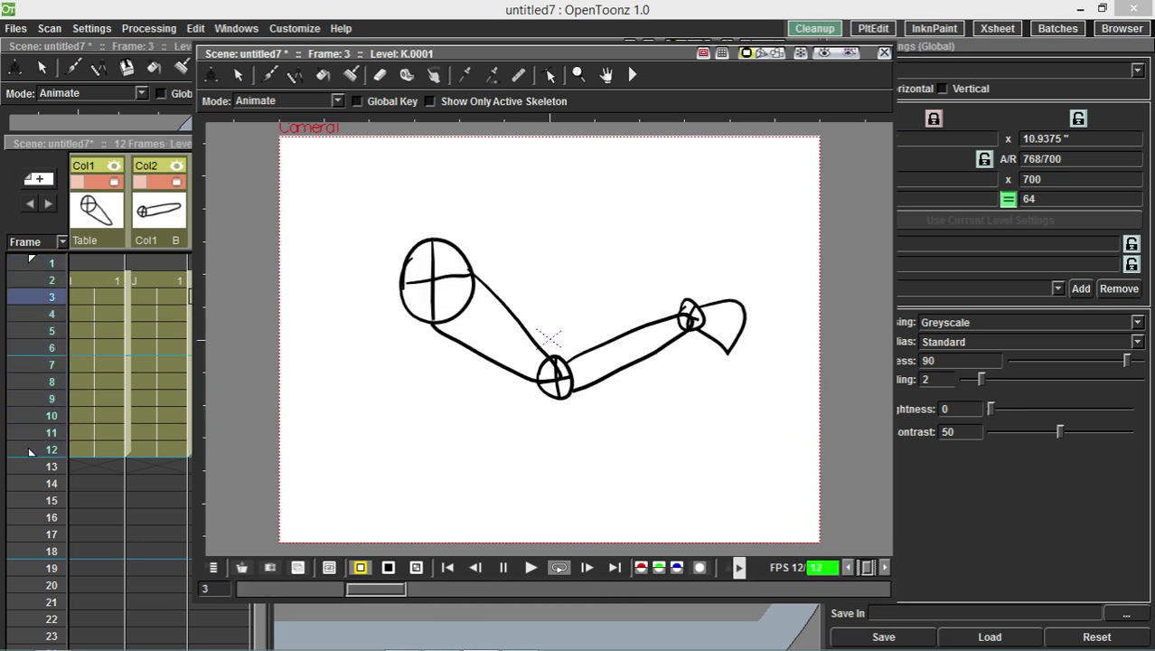
click(884, 53)
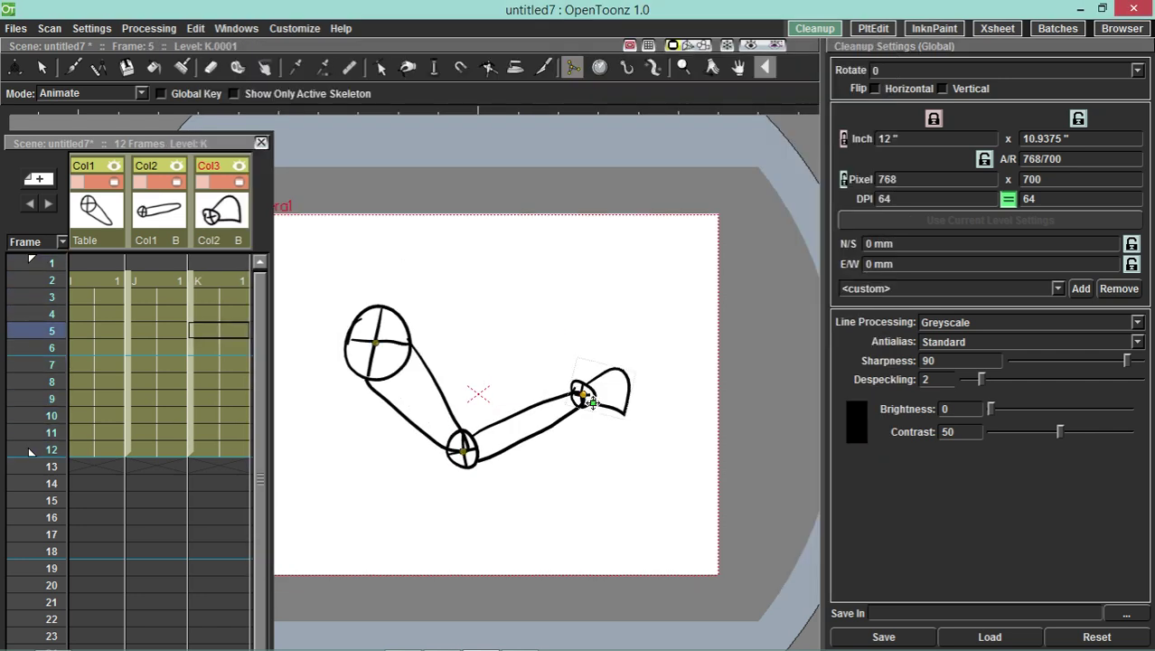
- Check the arm motion between frames 2 and 12 and set the playback range to frames 13 through 20
click(30, 452)
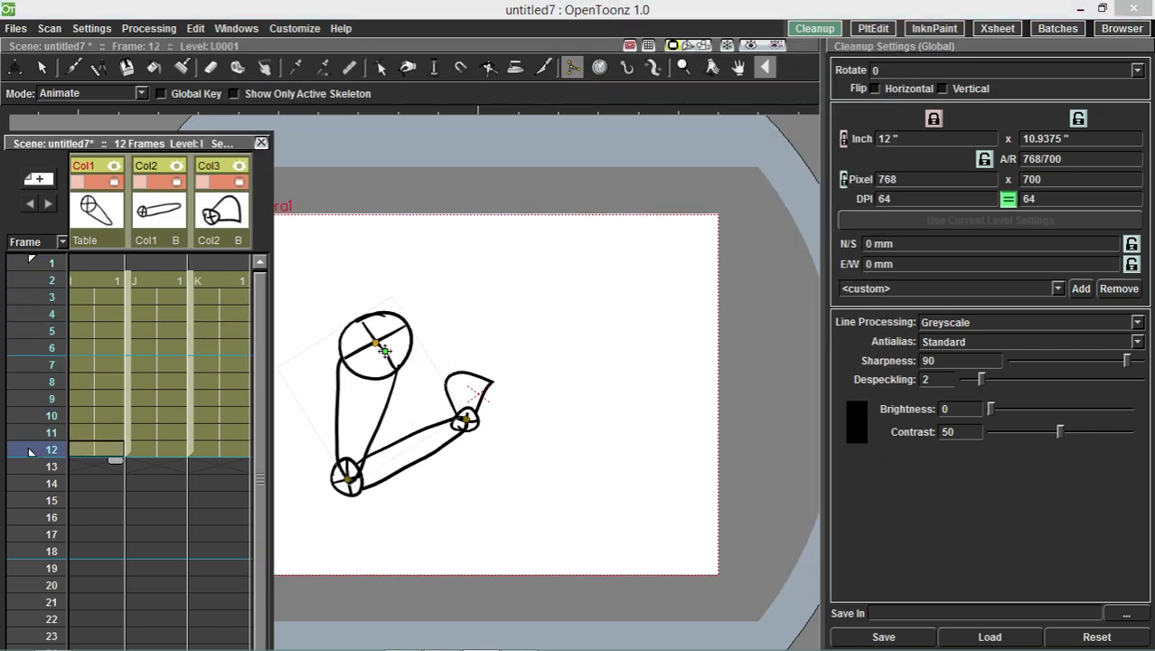
key(p)
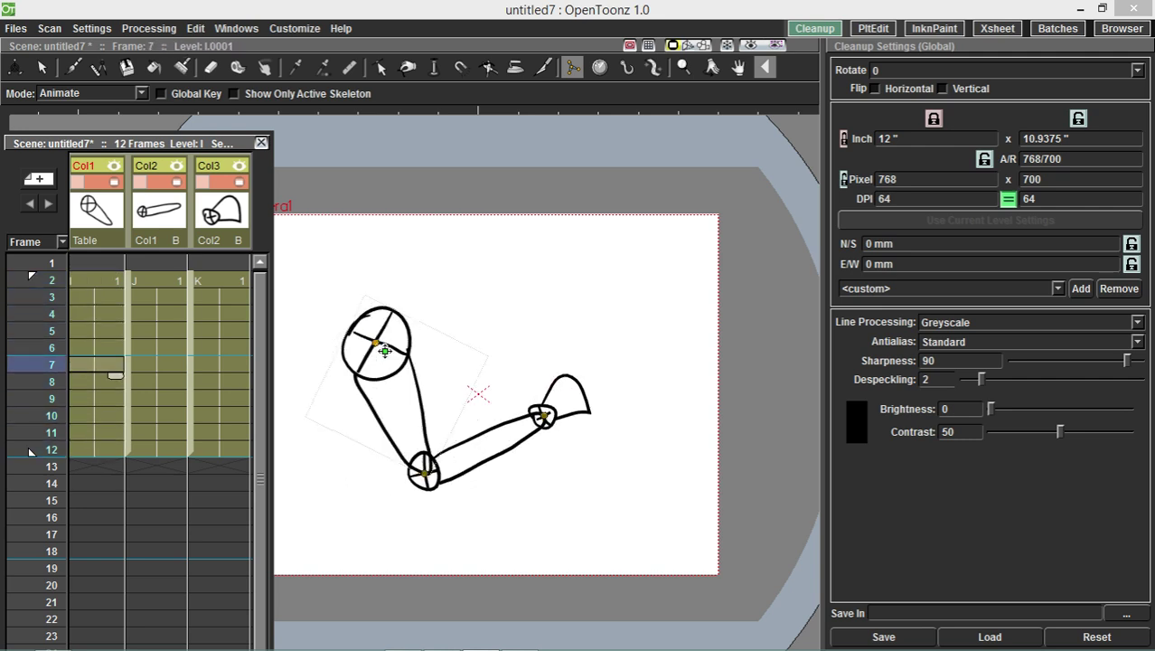
key(Up)
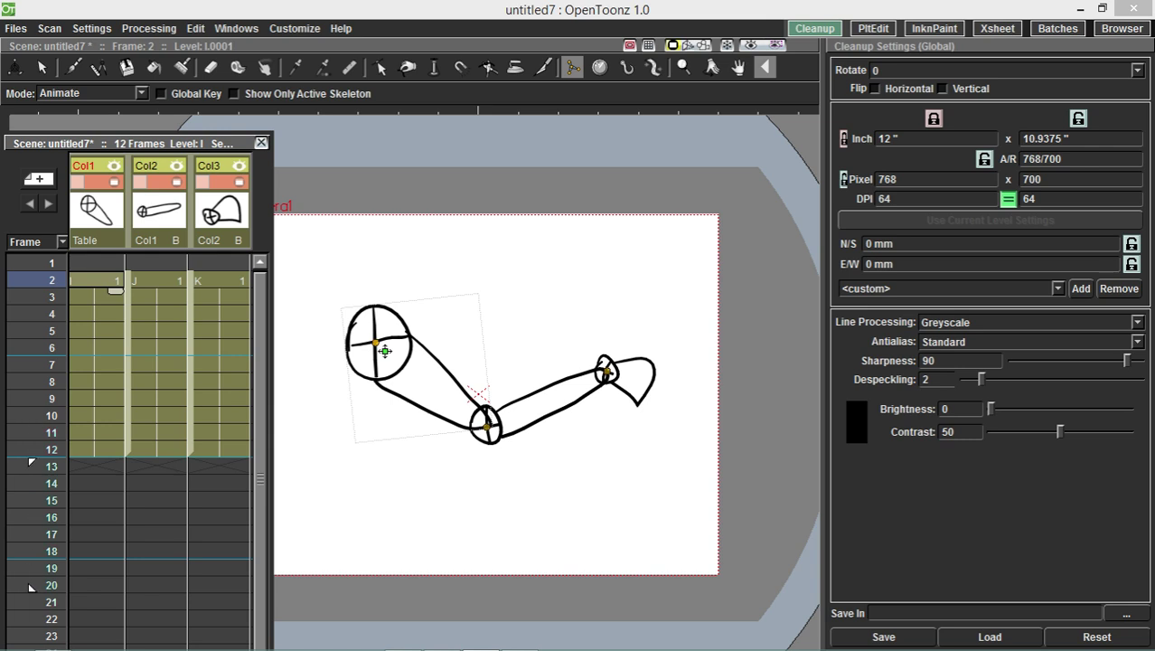
- Extend the frame 12 cells of all three arm columns through frame 20
click(97, 450)
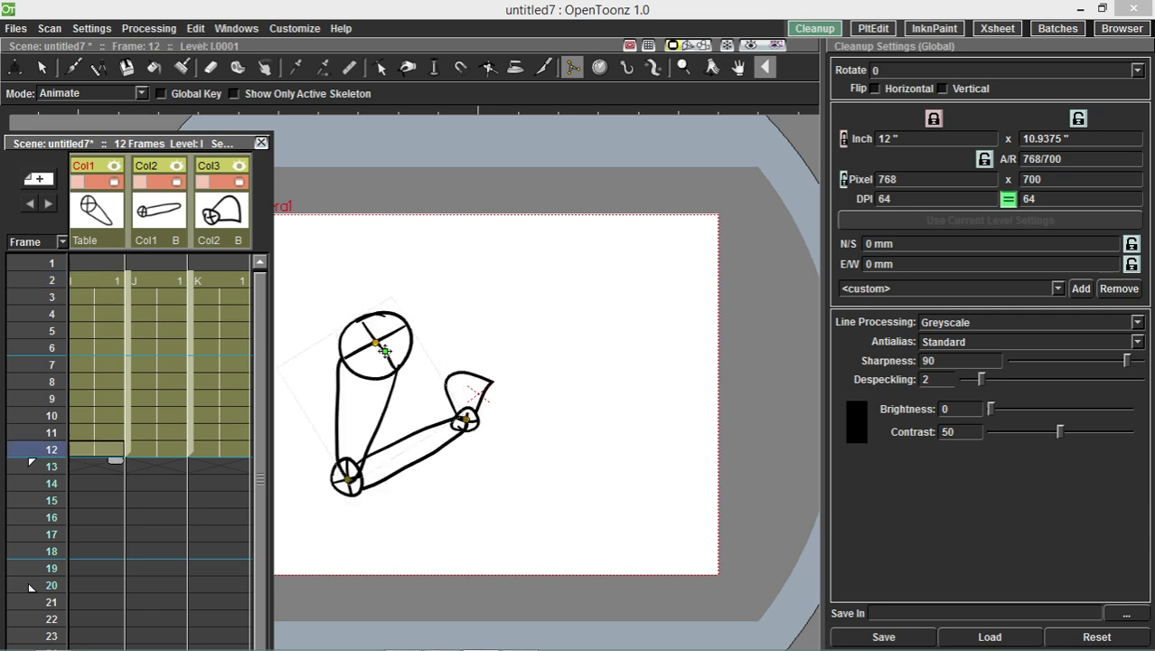
key(shift+Right)
key(shift+Right)
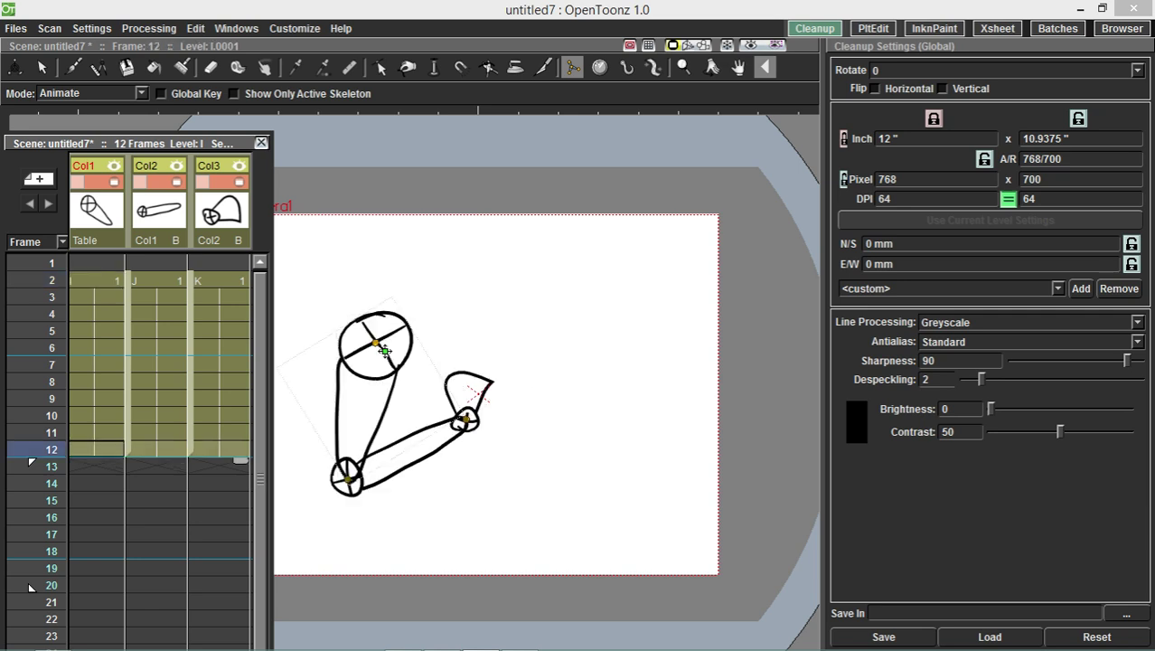
drag(241, 461, 240, 592)
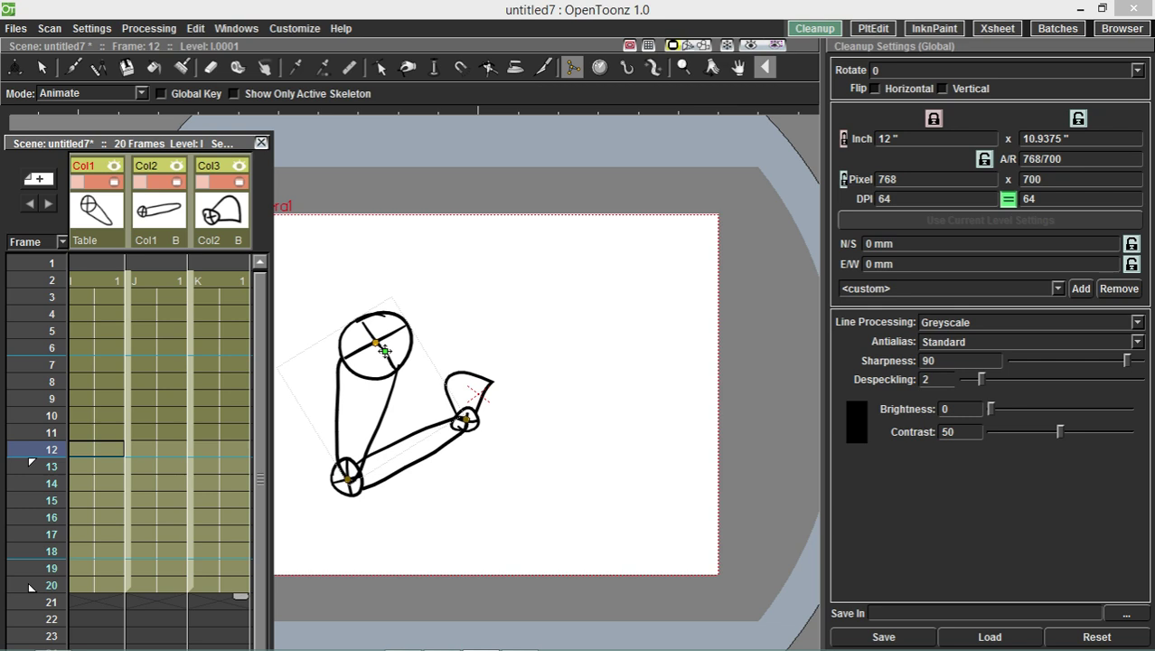
- Go to frame 13 and switch the skeleton to Inverse Kinematics mode
key(Down)
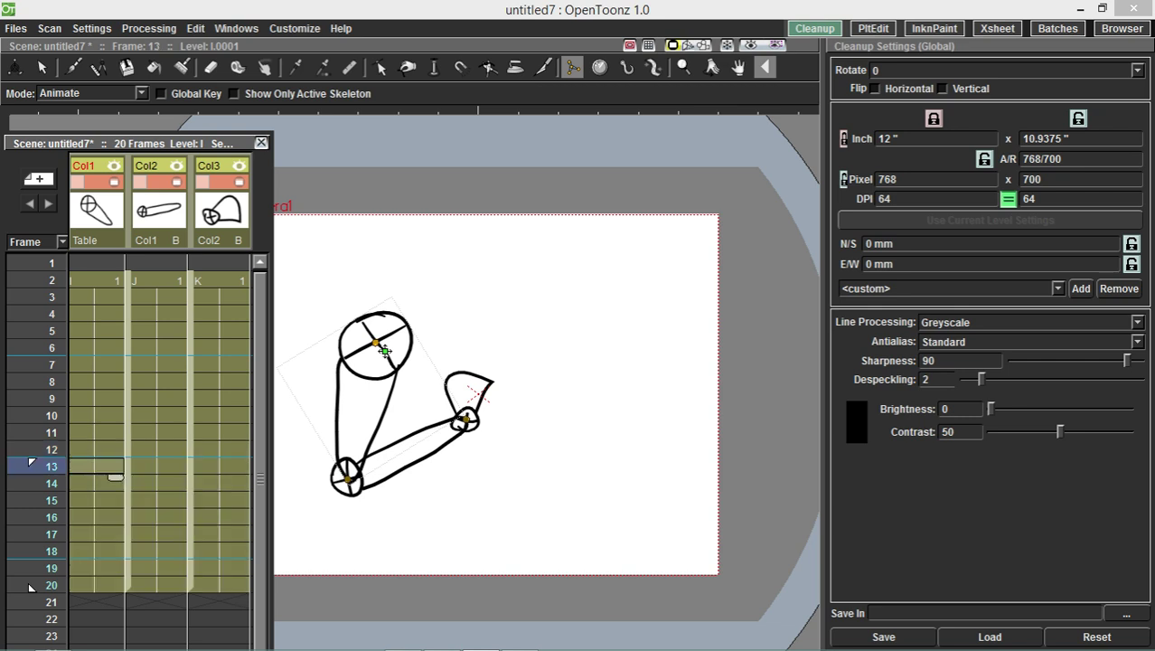
click(90, 93)
click(90, 130)
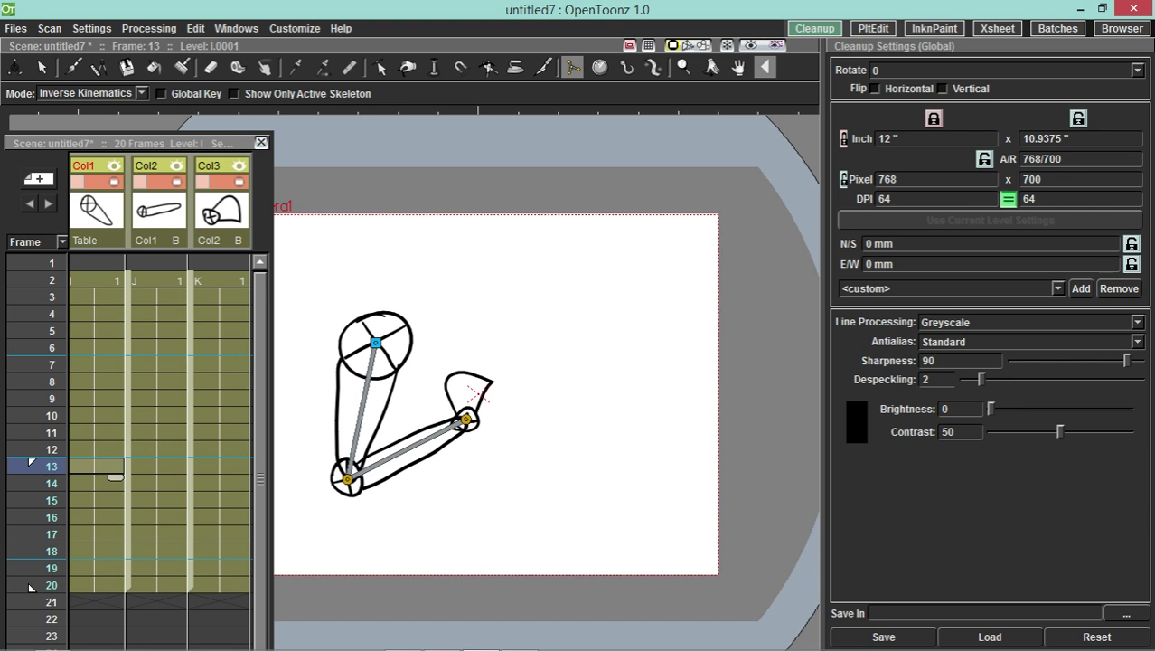
key(Up)
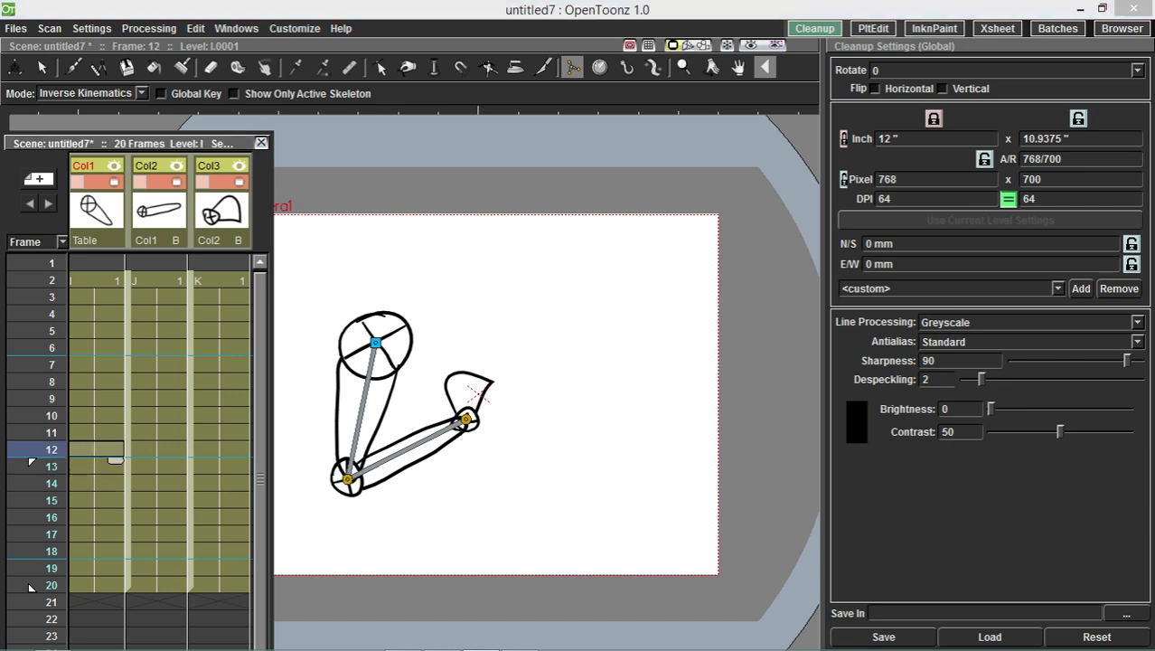
key(Right)
key(Right)
key(Left)
key(Left)
key(Down)
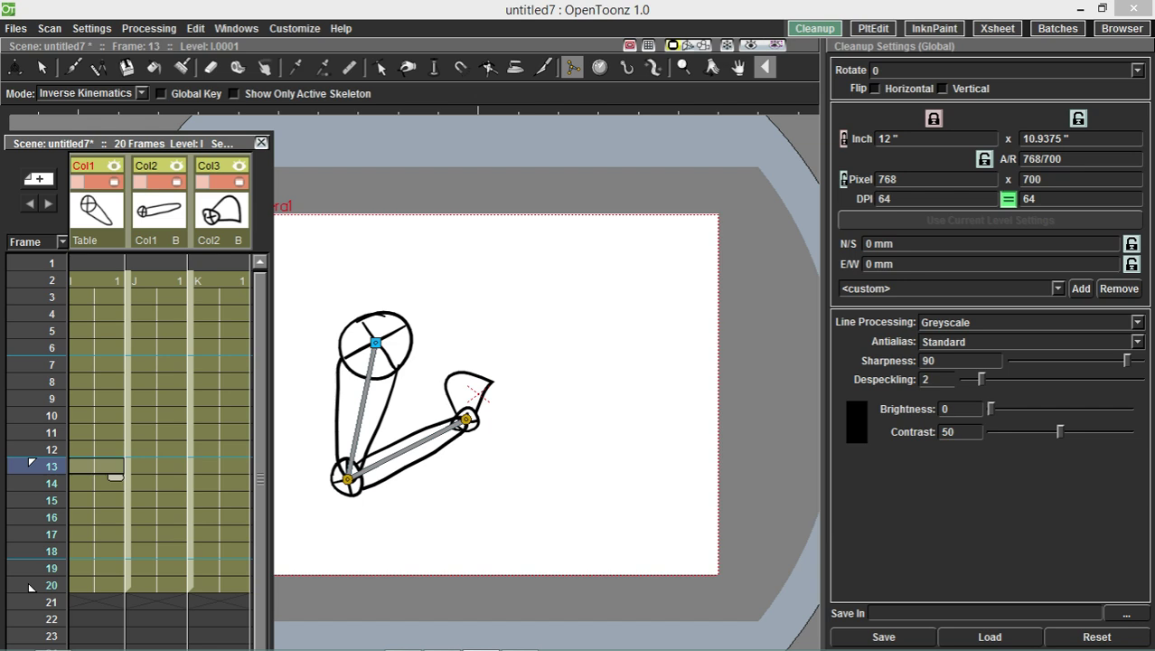
- At frame 13, pull the arm chain upward by the wrist, then pin the wrist and pull the shoulder upward
click(95, 212)
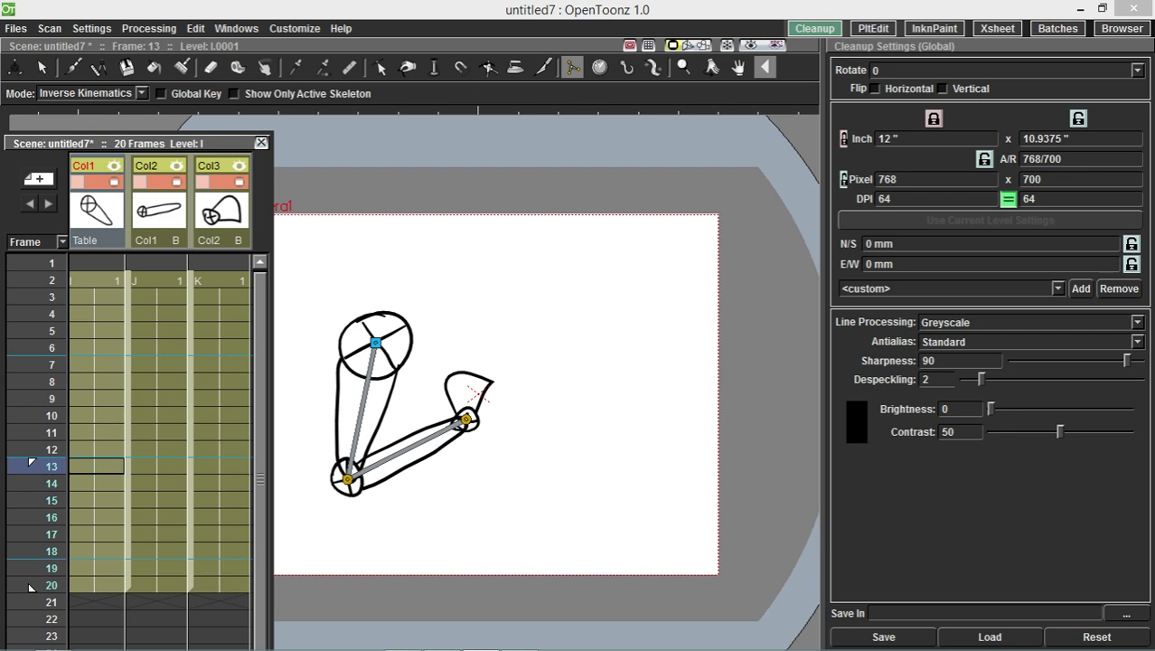
drag(448, 347, 426, 291)
drag(492, 324, 485, 387)
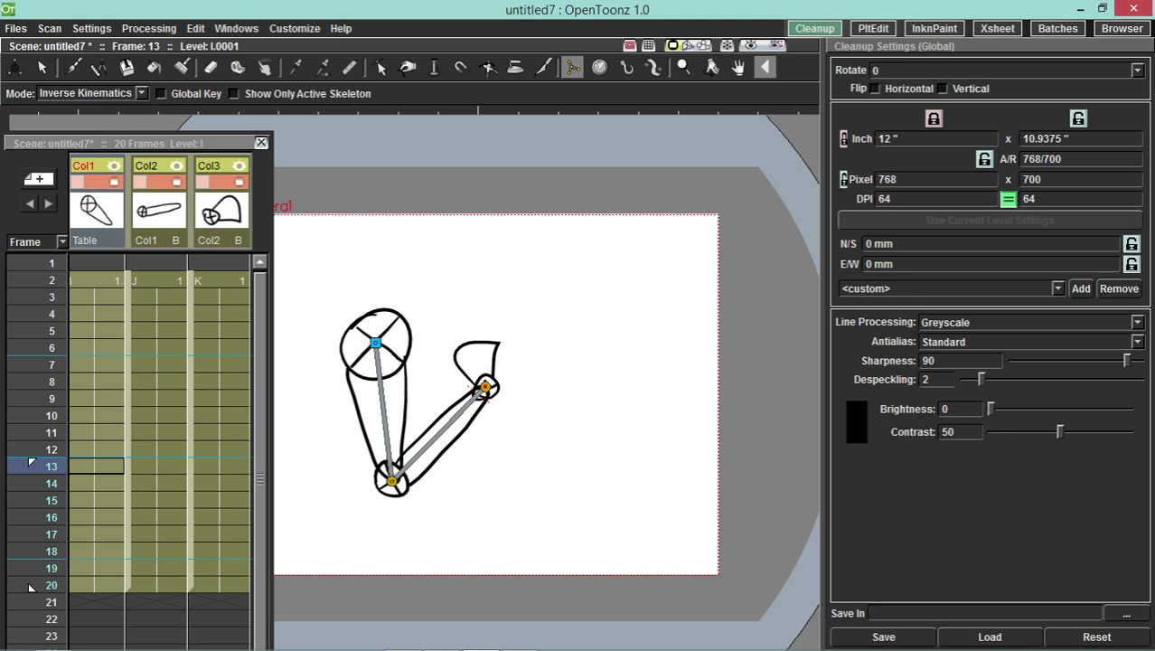
drag(485, 387, 487, 315)
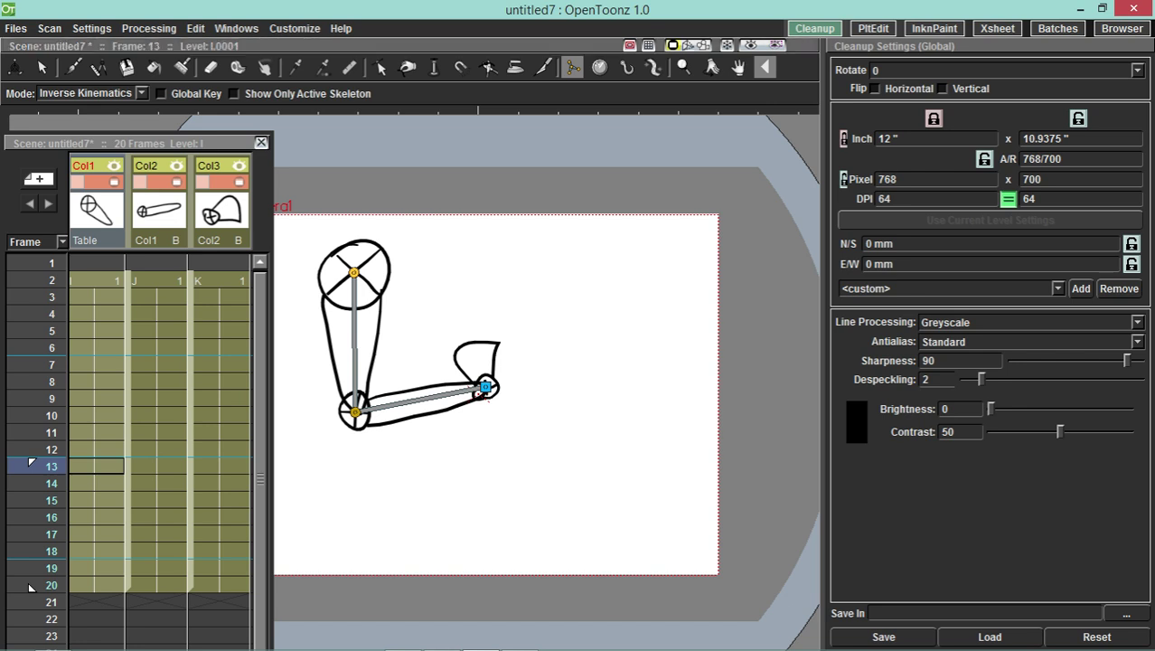
- Pin the shoulder, fold the forearm up by pulling the wrist toward it at frame 13, and move to frame 20
click(221, 210)
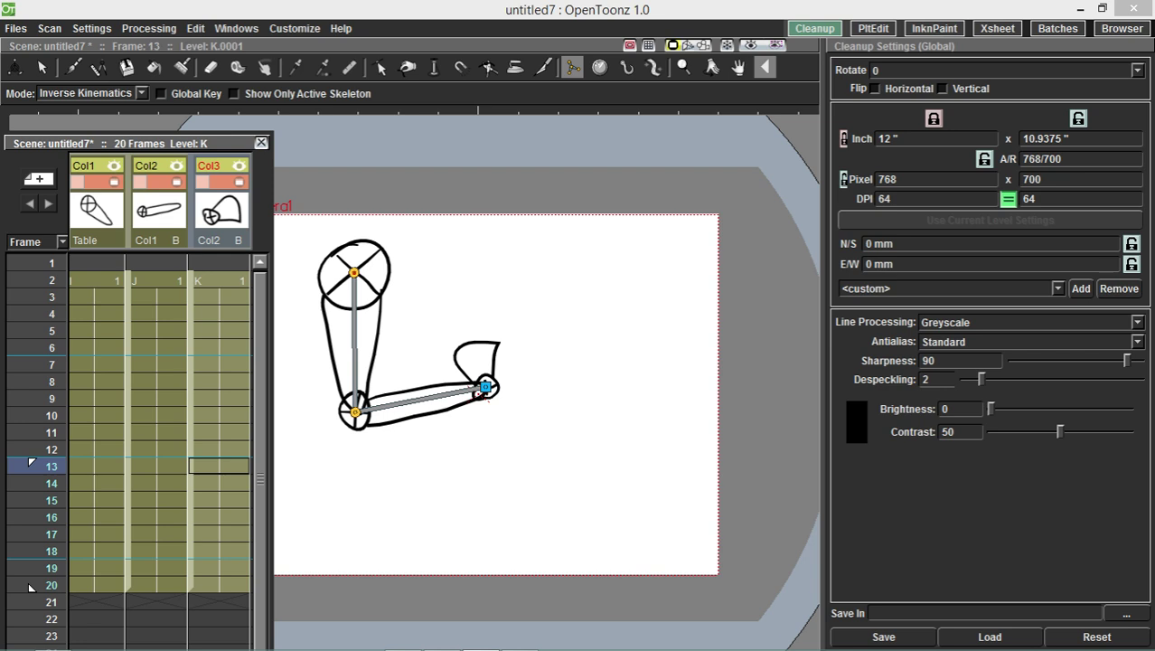
click(354, 272)
drag(486, 391, 465, 339)
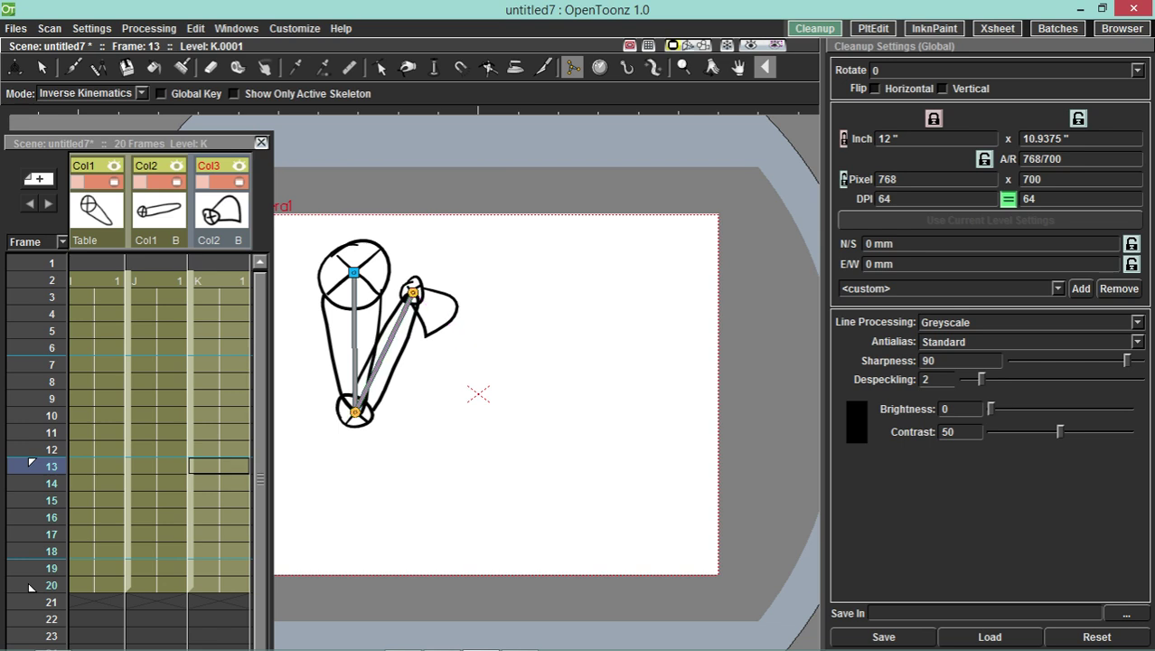
click(30, 588)
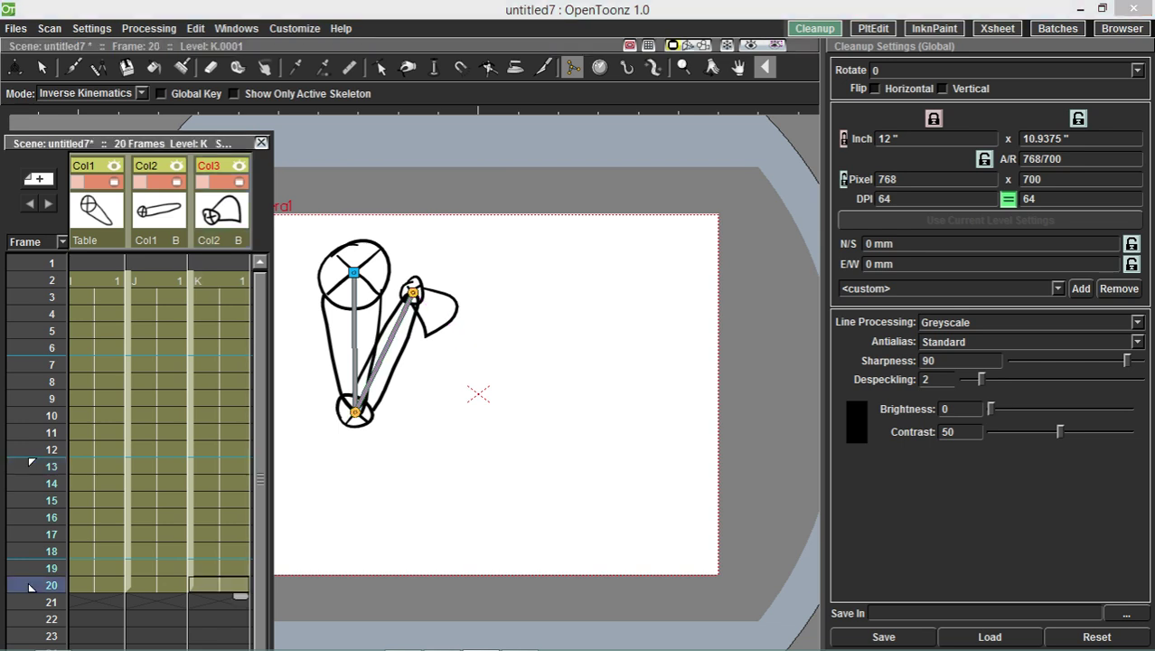
- Swing the forearm downward about the elbow with inverse kinematics to pose the arm at frame 20
drag(485, 309, 460, 480)
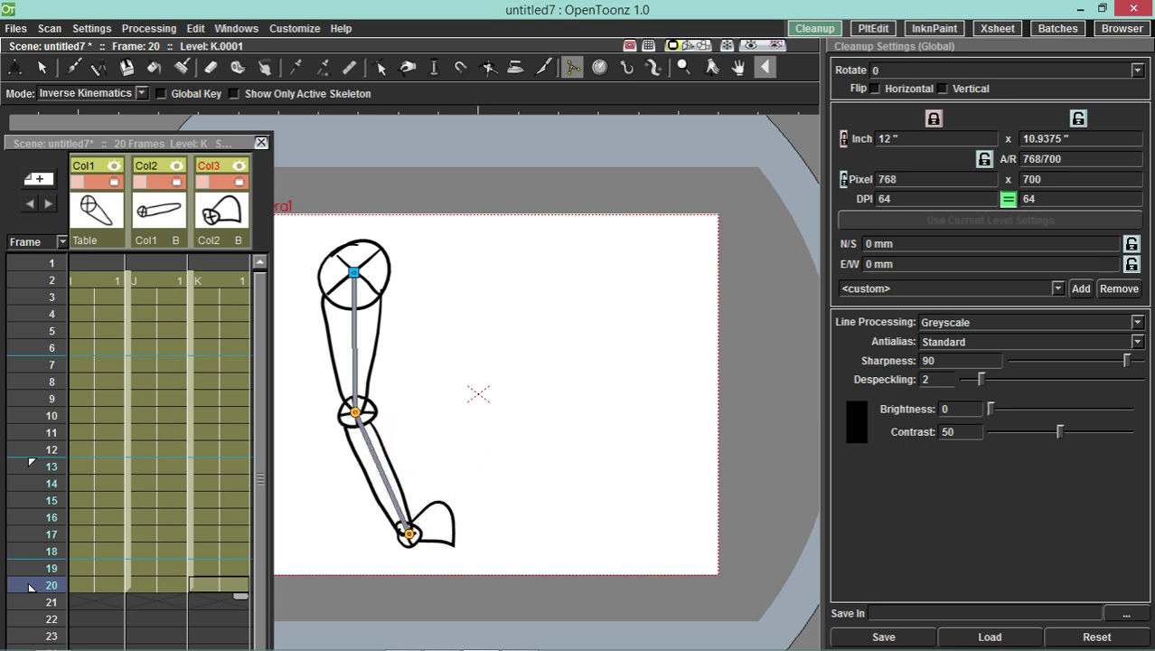
- Step back and forth through frames 13 to 20 to examine the forearm's swing between poses
click(47, 569)
key(Up)
key(Up)
key(Up)
key(Up)
key(Up)
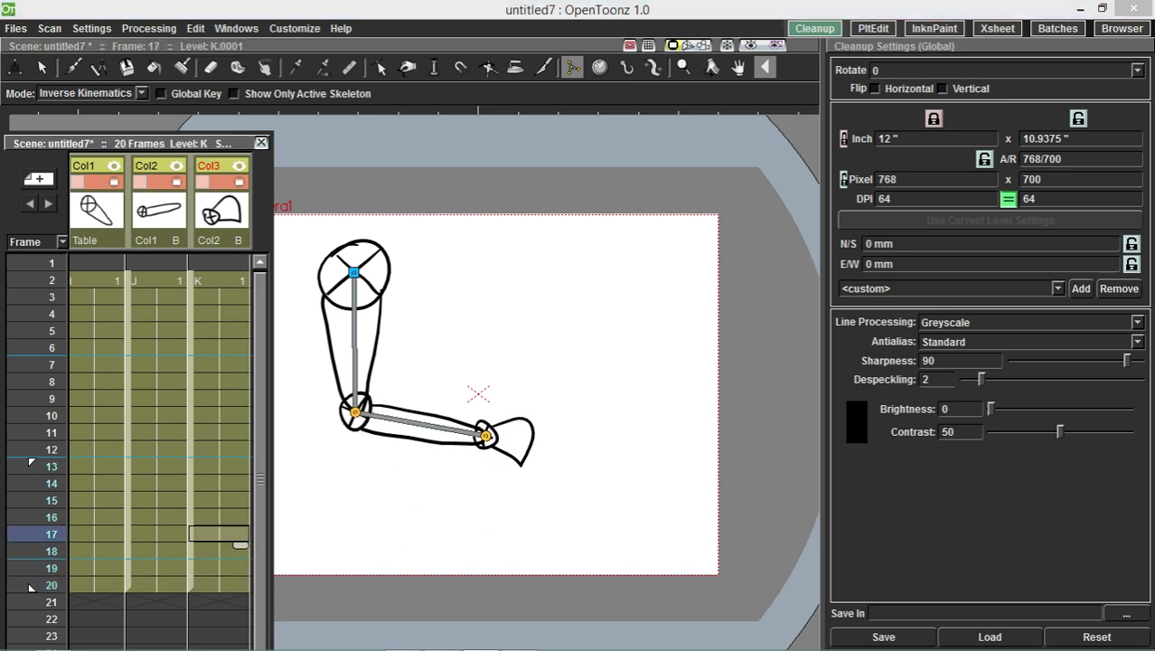
key(Down)
key(Down)
key(Down)
key(Down)
key(Down)
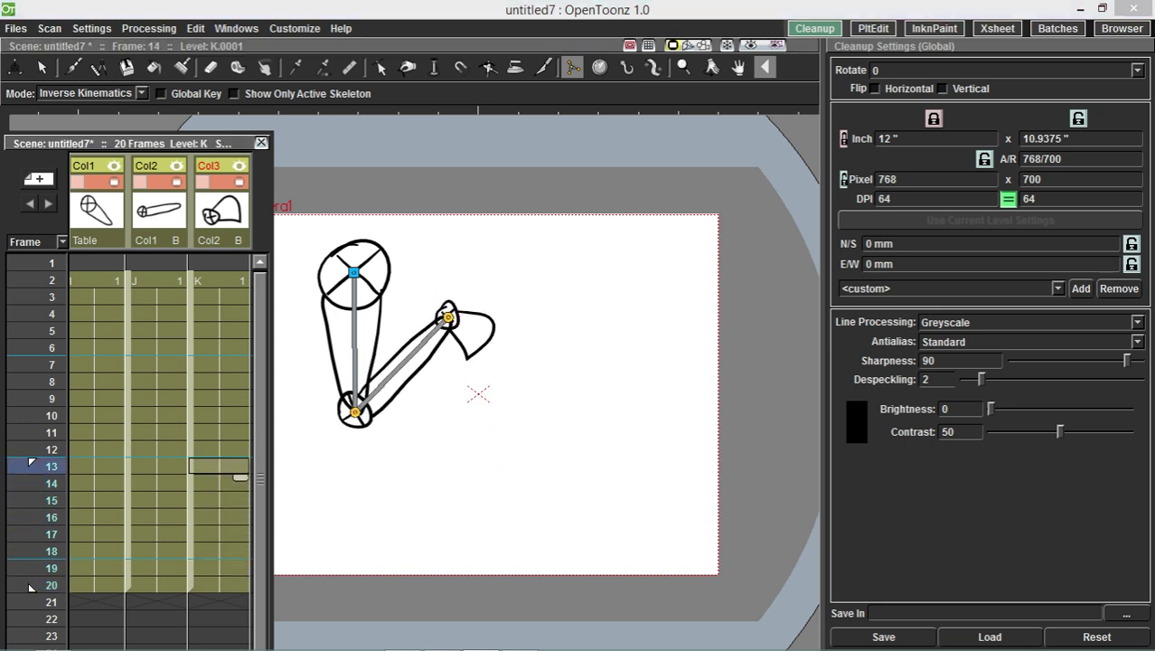
key(Down)
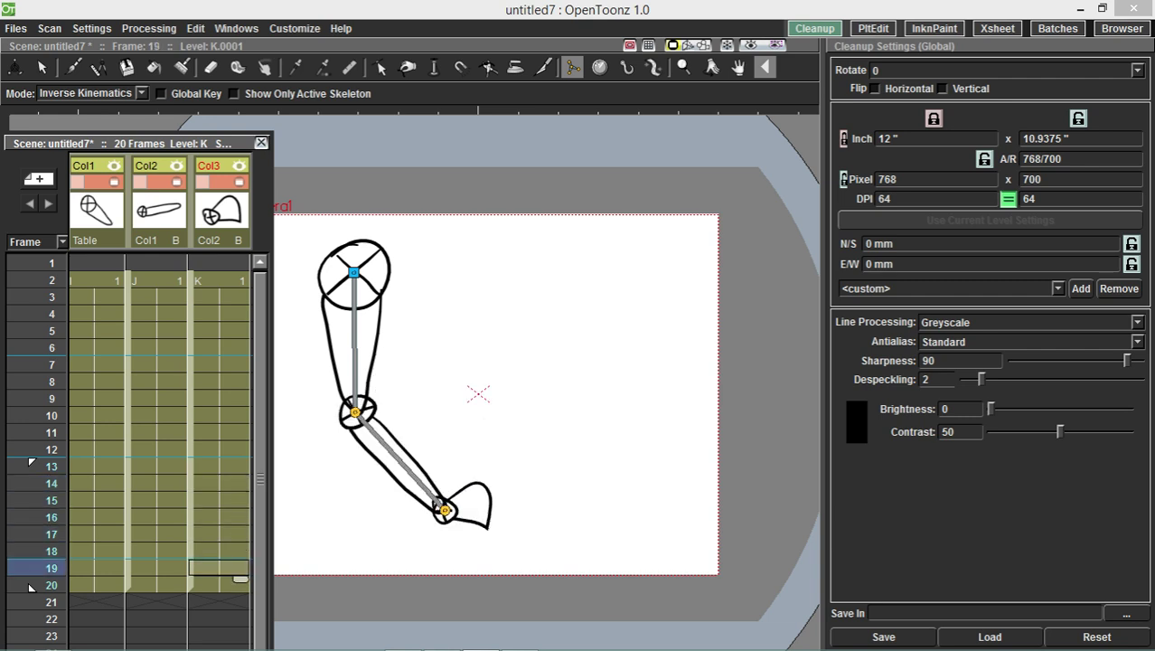
- Open a ComboViewer window and play the arm animation in a loop
click(236, 29)
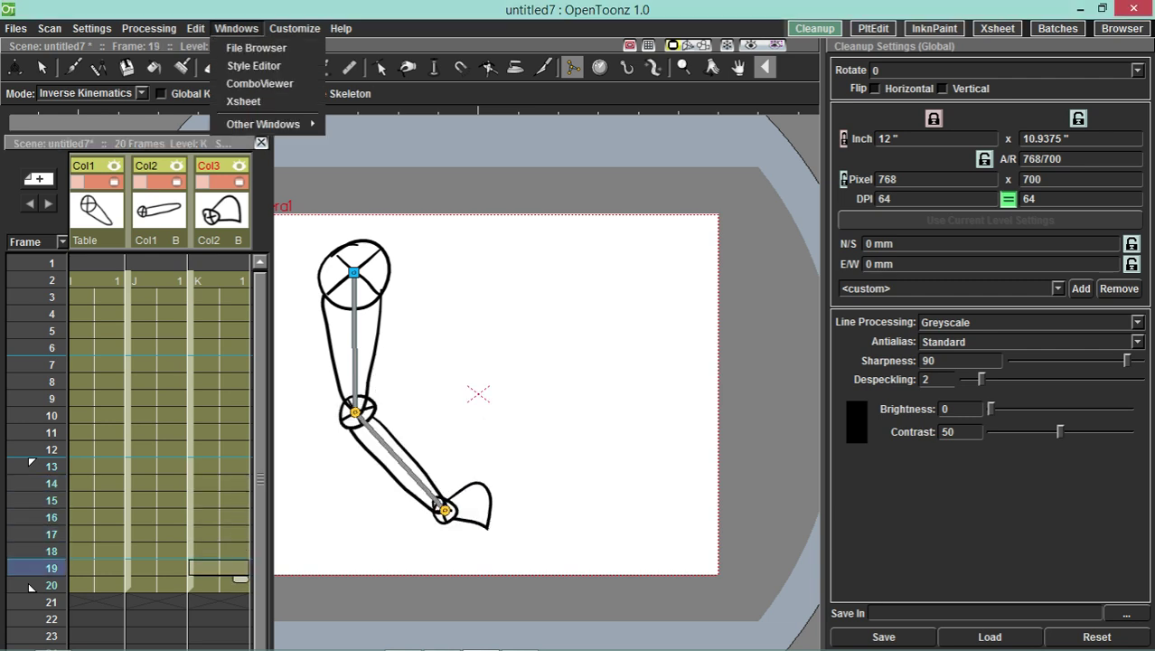
key(Right)
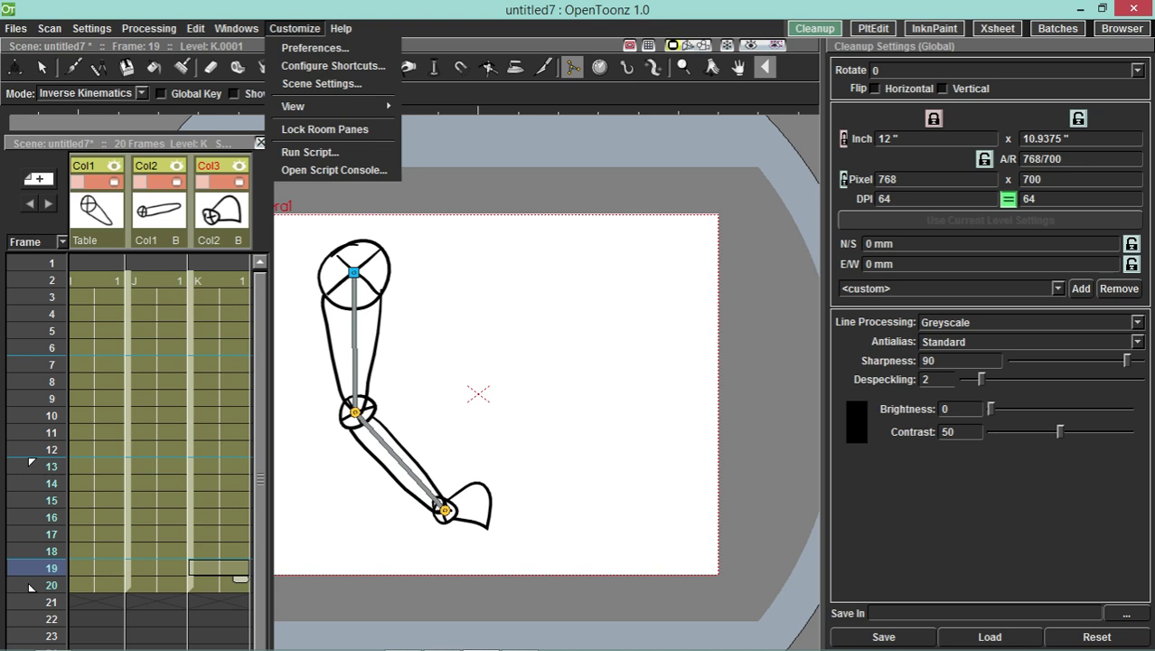
key(Left)
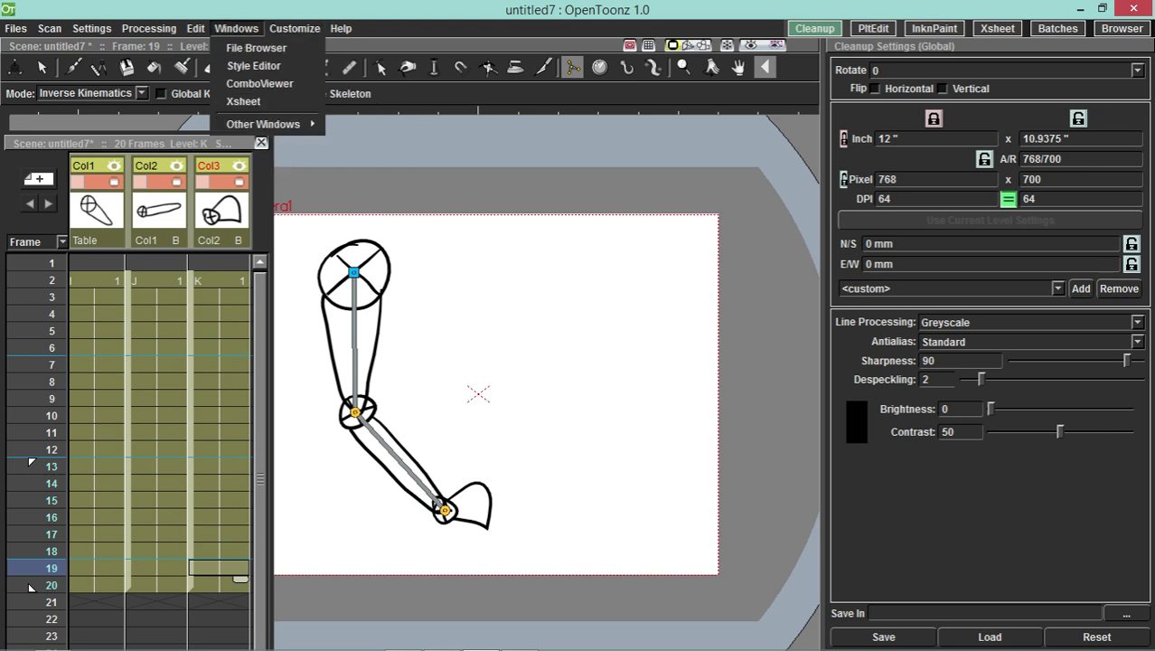
key(Down)
key(Down)
key(Down)
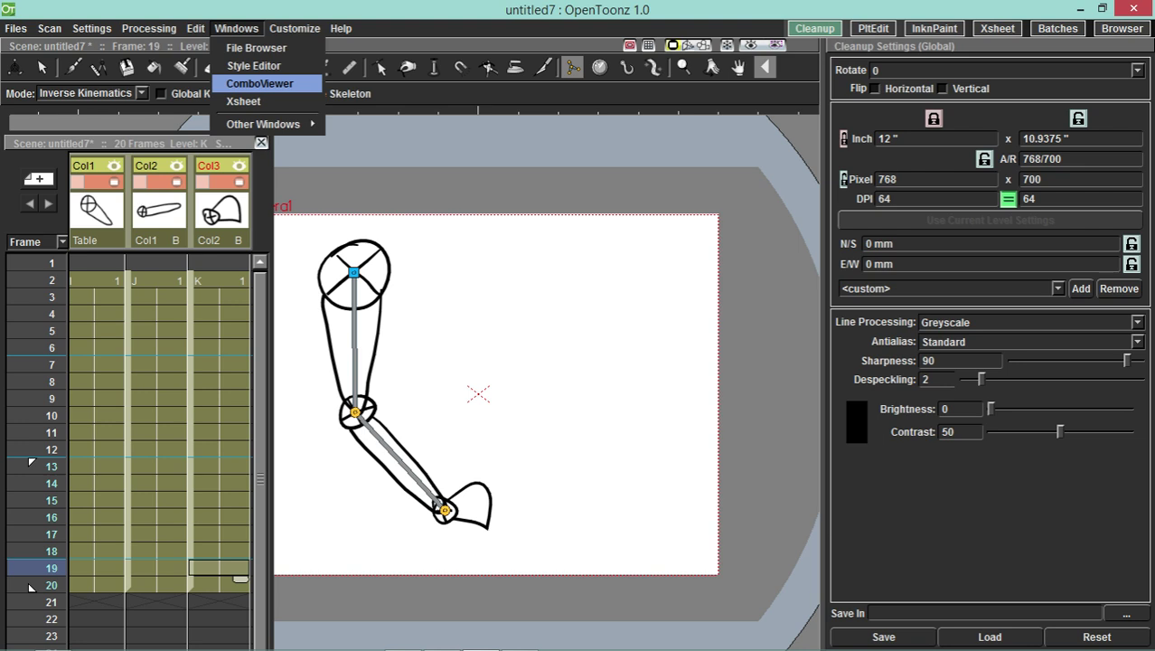
key(Return)
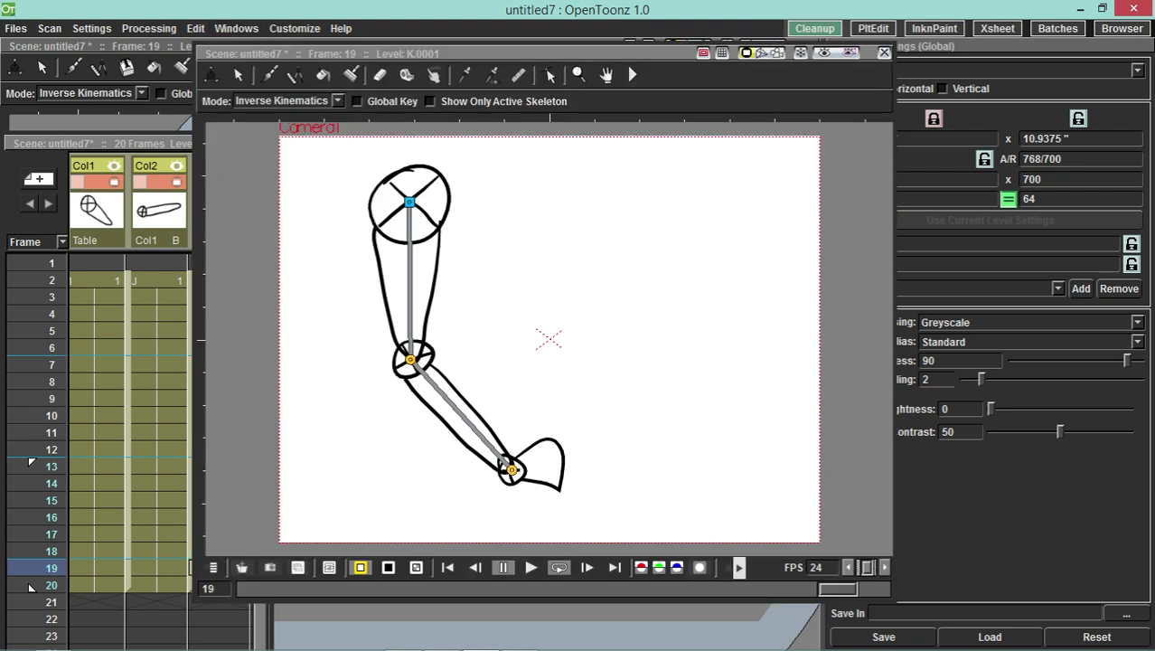
click(559, 568)
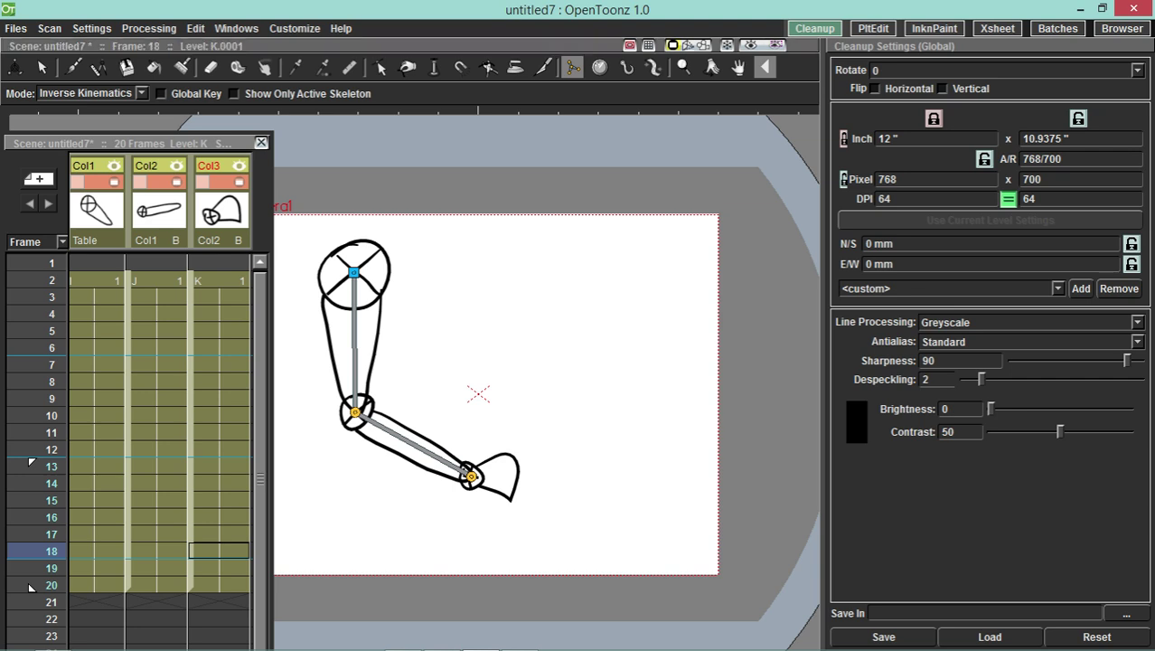
- Widen the Xsheet window slightly and delete the three arm-part columns from the scene
mouse_move(273, 389)
mouse_down()
mouse_move(322, 389)
mouse_move(291, 389)
mouse_up()
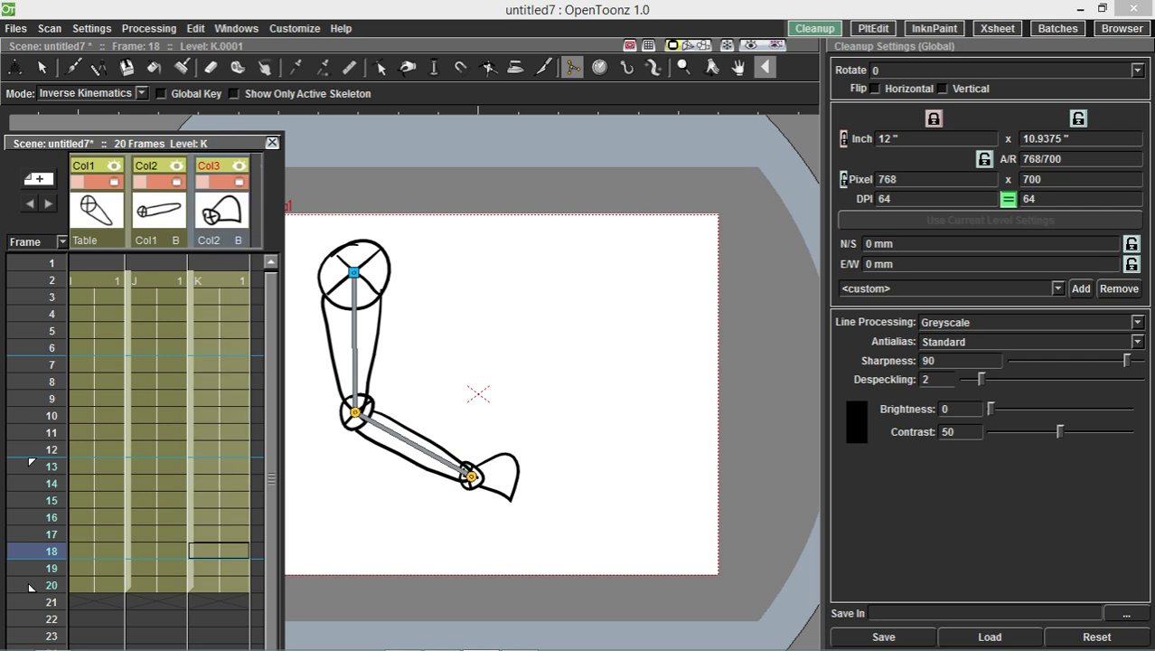
right_click(106, 211)
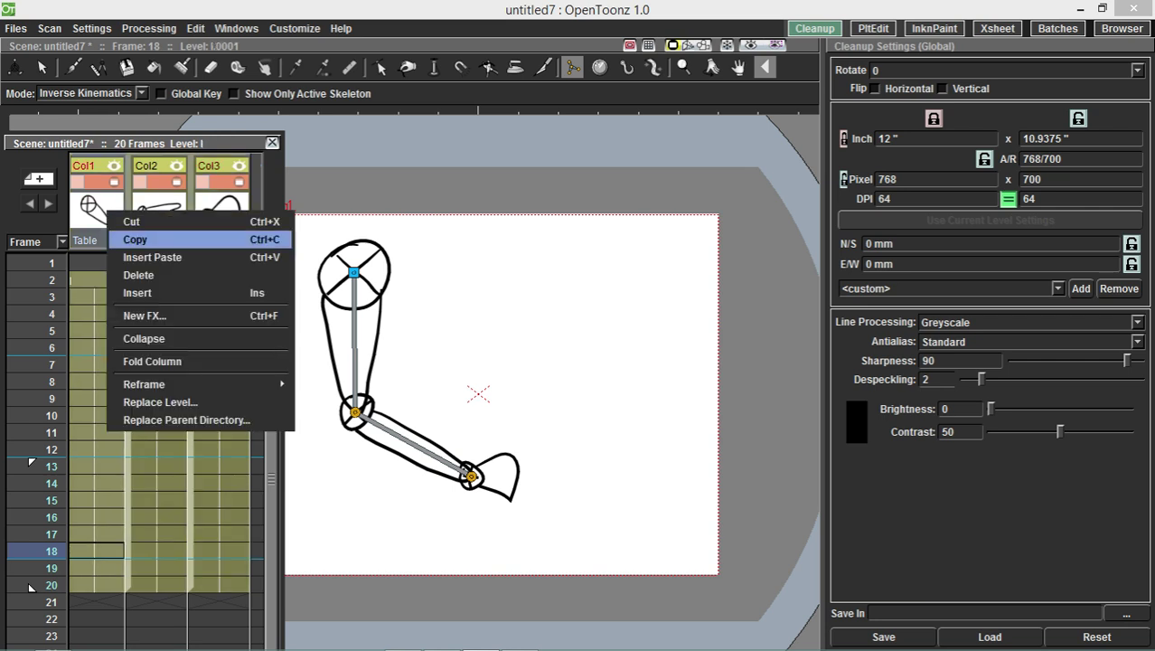
click(139, 275)
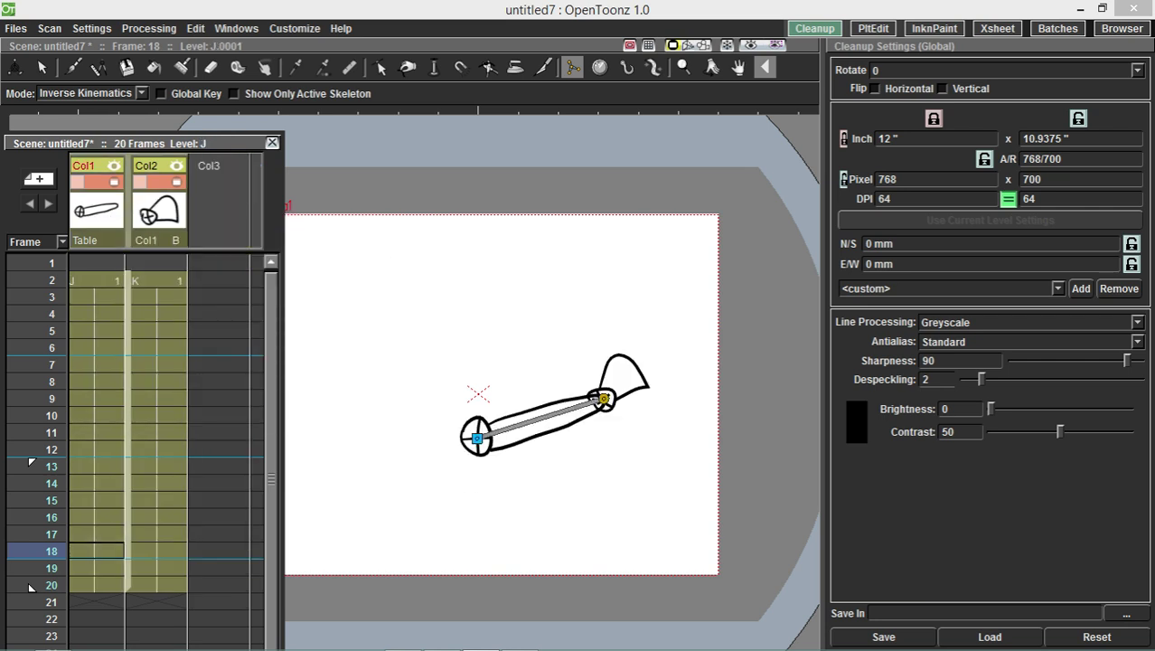
right_click(159, 214)
click(181, 274)
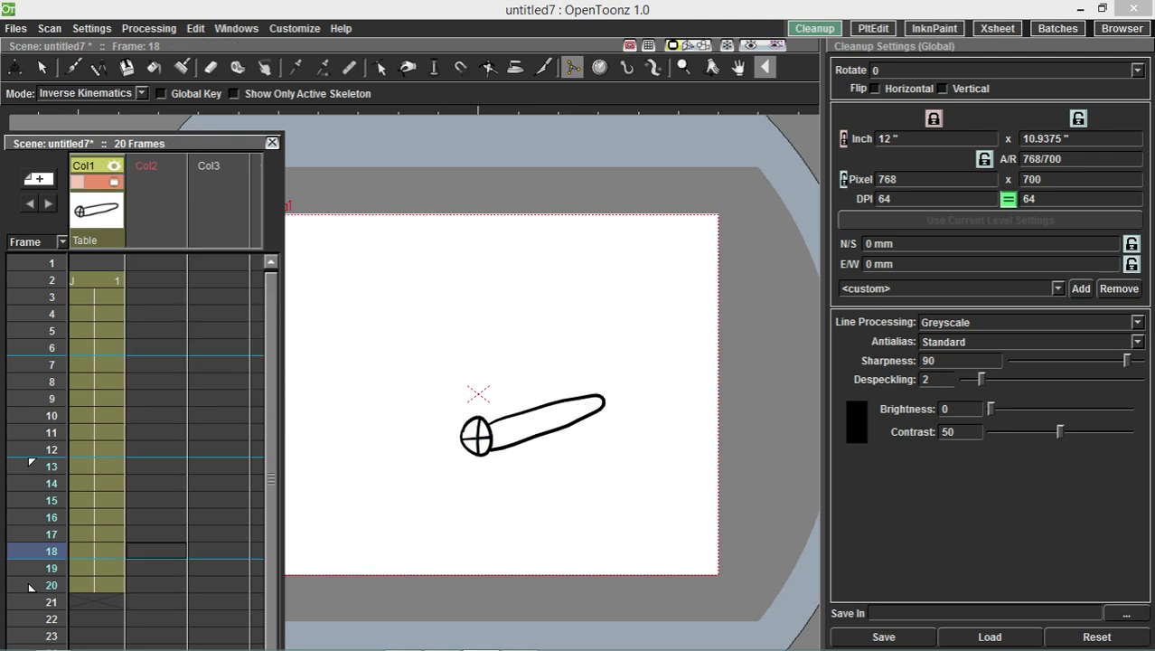
right_click(101, 208)
click(131, 276)
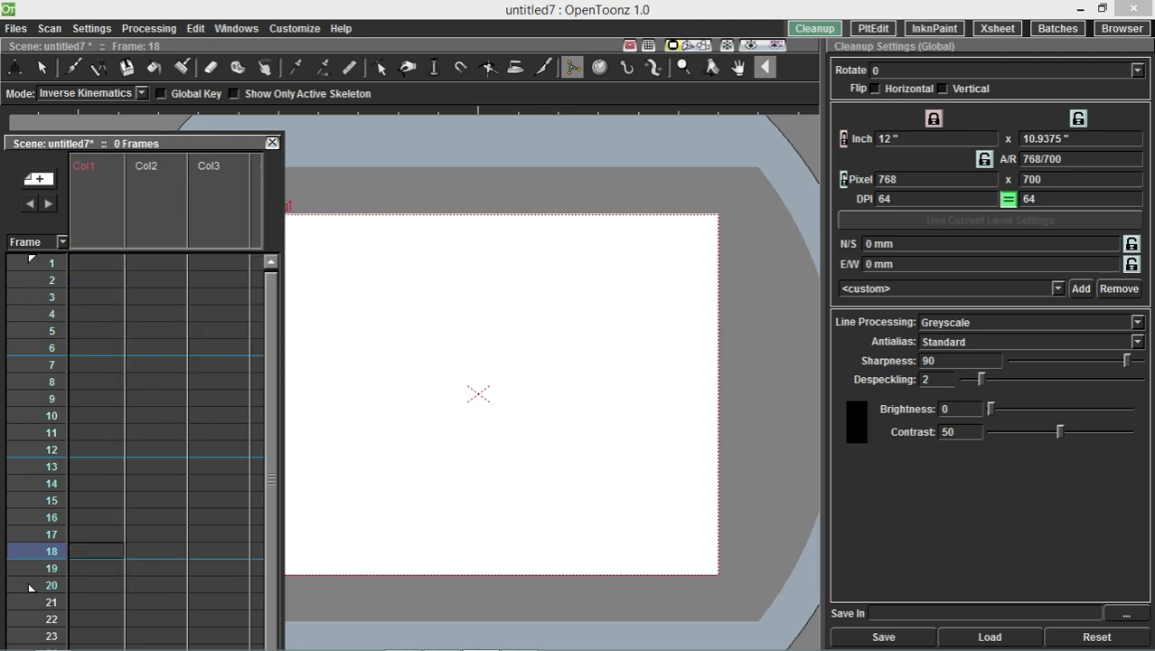
- Draw a complete arm with the brush in Col1 at frame 1, with circular shoulder, elbow and wrist joints and a wedge-shaped hand
click(96, 263)
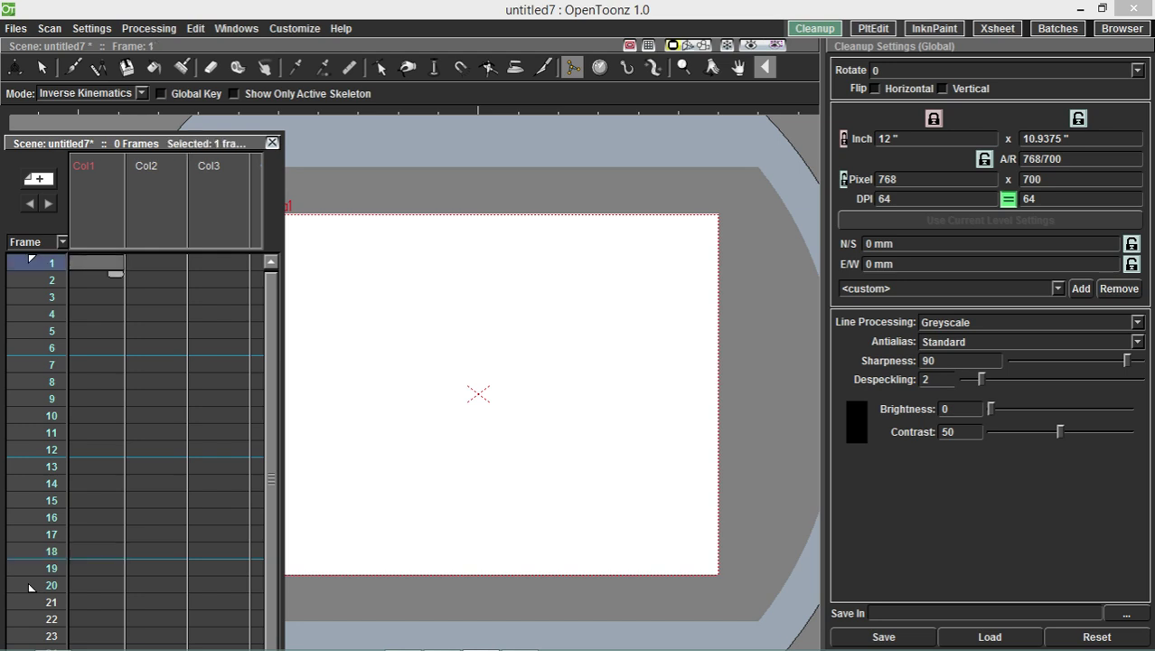
key(b)
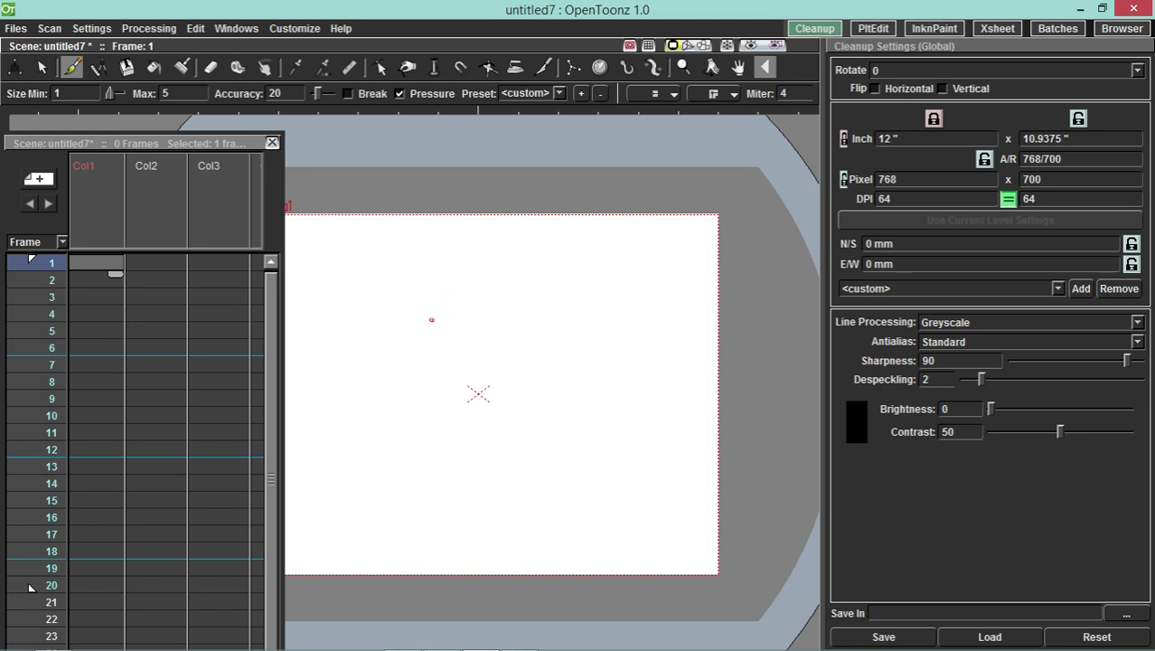
mouse_move(354, 271)
mouse_down()
mouse_move(350, 314)
mouse_move(386, 313)
mouse_move(393, 279)
mouse_move(363, 265)
mouse_move(345, 303)
mouse_move(427, 410)
mouse_move(429, 348)
mouse_move(398, 295)
mouse_up()
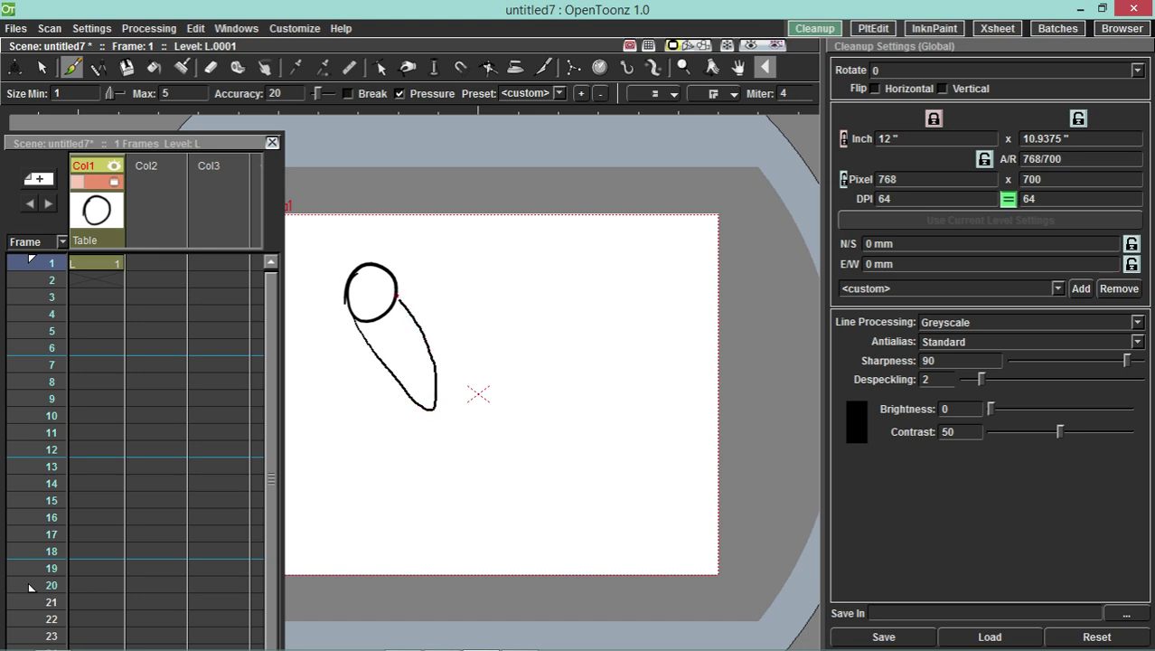
mouse_move(430, 389)
mouse_down()
mouse_move(447, 414)
mouse_move(431, 387)
mouse_move(519, 387)
mouse_move(536, 357)
mouse_move(438, 383)
mouse_up()
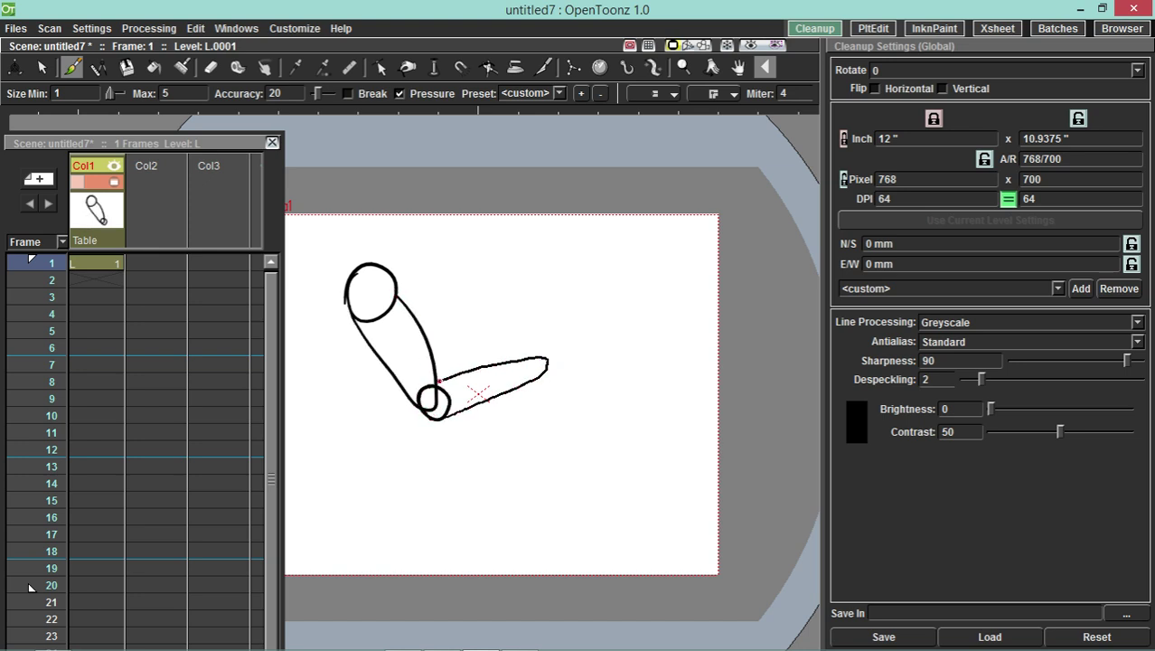
mouse_move(542, 352)
mouse_down()
mouse_move(561, 372)
mouse_move(541, 360)
mouse_move(584, 302)
mouse_move(603, 358)
mouse_move(559, 362)
mouse_up()
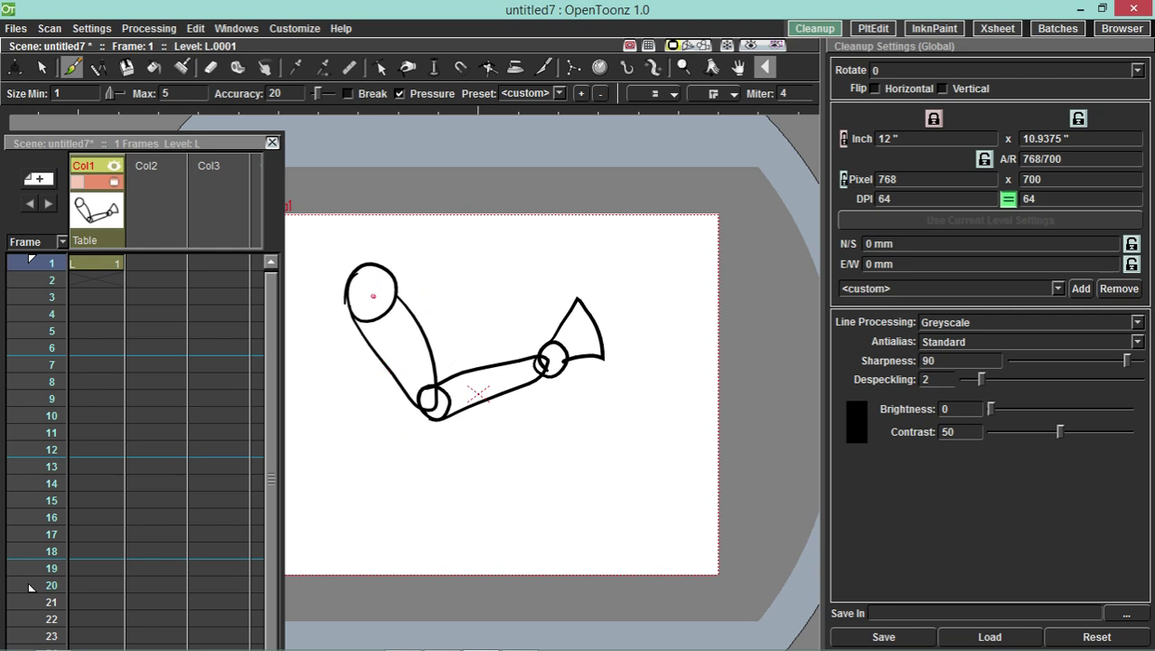
- Switch to the InknPaint room and move the Xsheet window clear of the arm drawing and the palette colors
drag(232, 143, 242, 132)
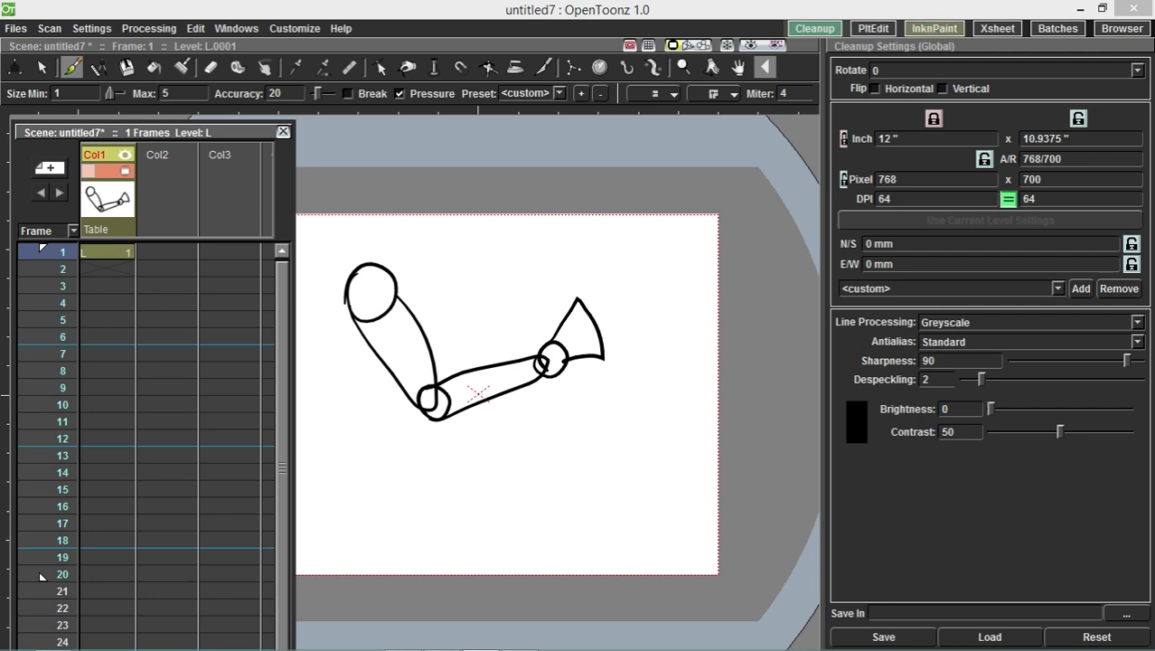
click(934, 29)
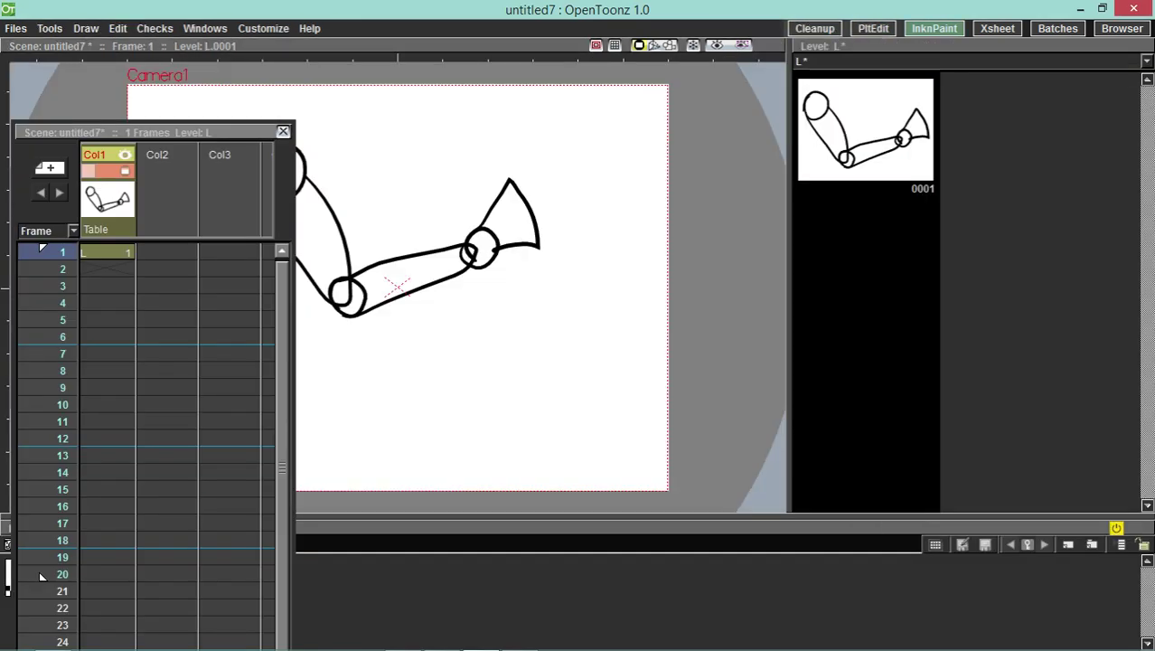
mouse_move(145, 132)
mouse_down()
mouse_move(664, 230)
mouse_move(811, 205)
mouse_up()
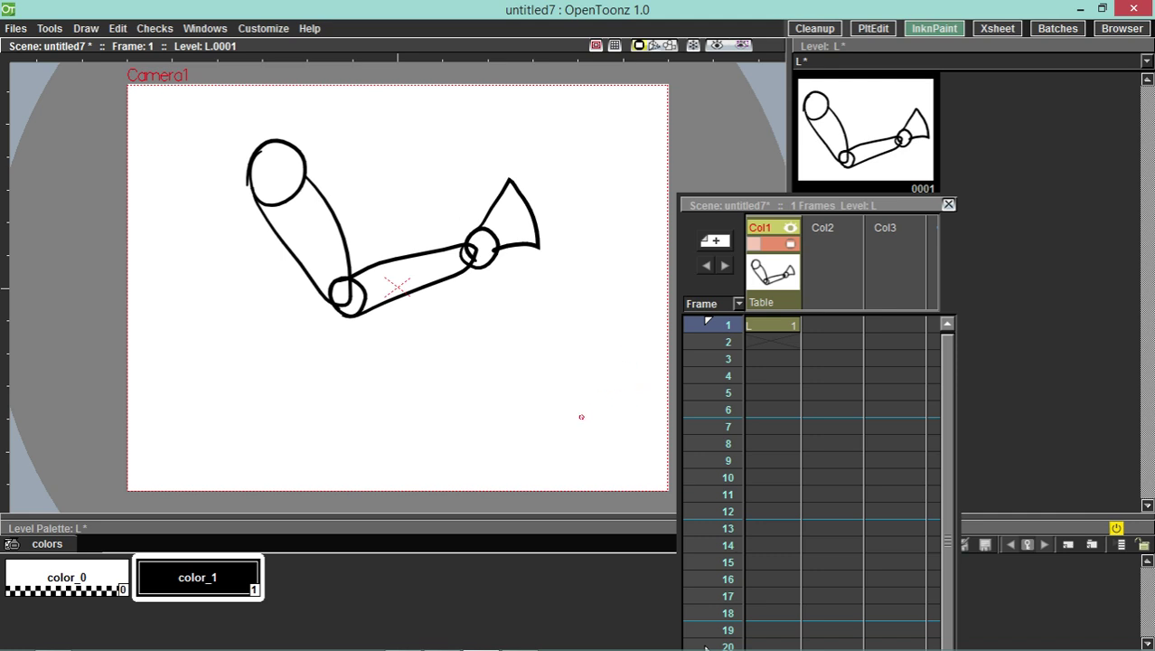
- Add a new style after color_1 in the level palette
right_click(317, 557)
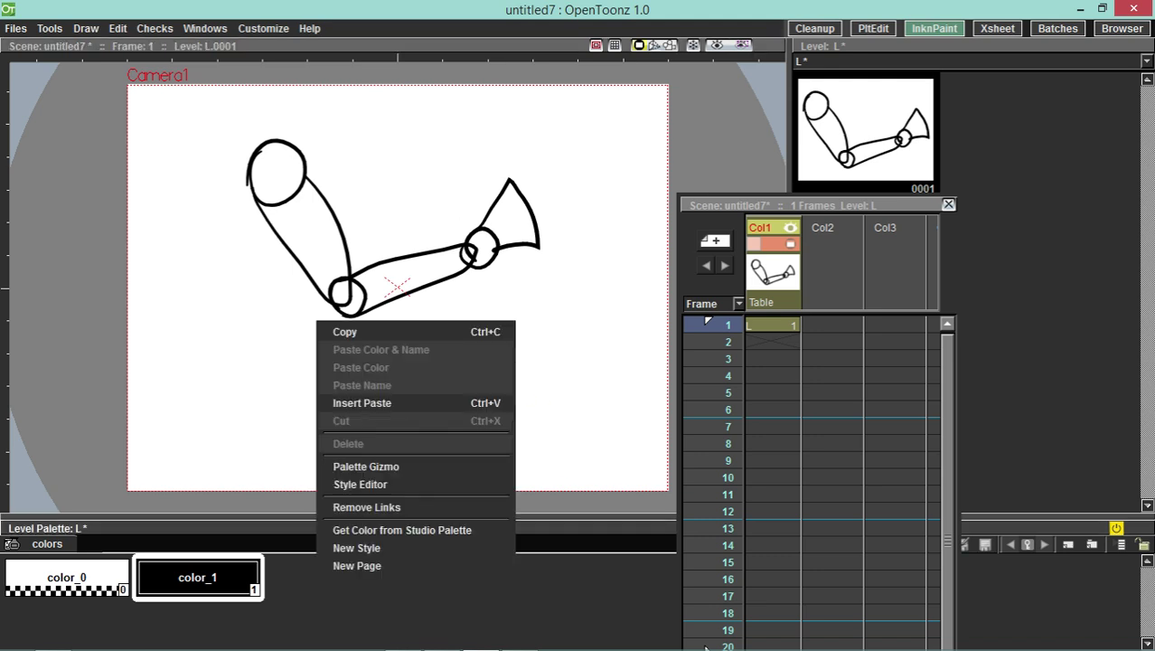
click(356, 548)
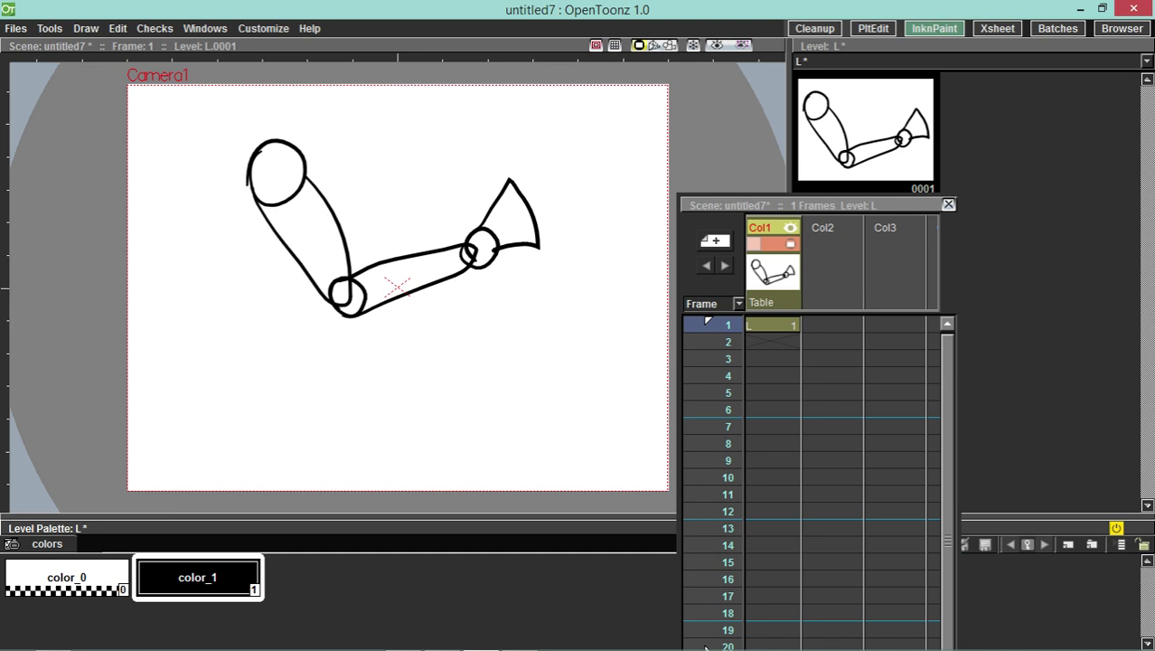
right_click(306, 592)
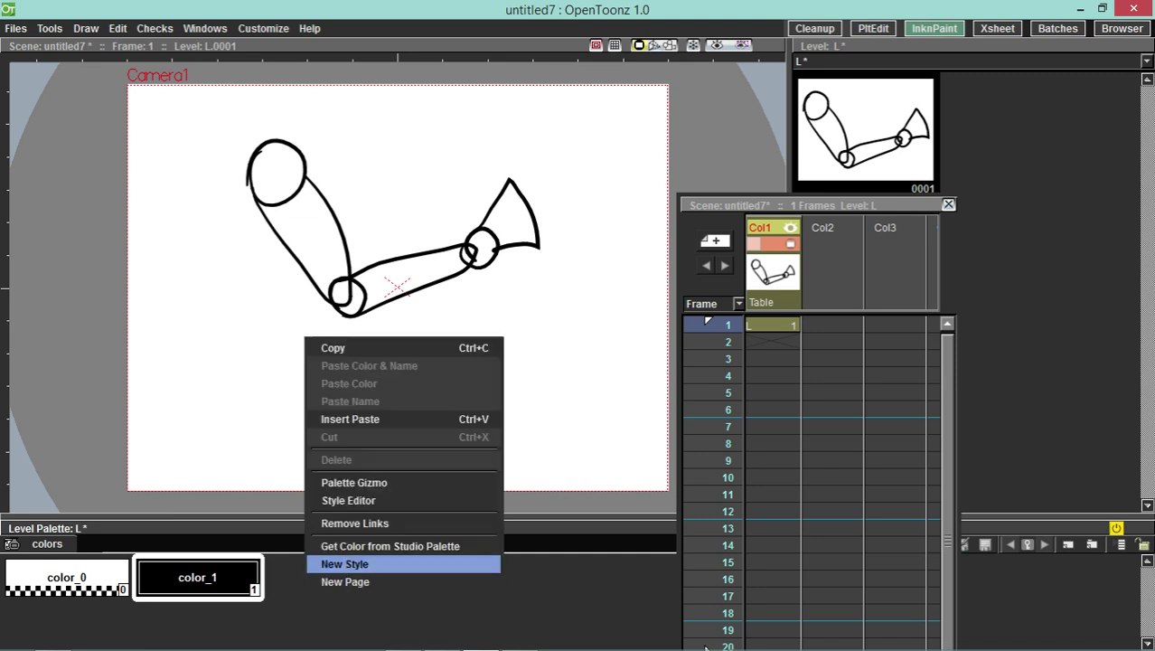
click(357, 564)
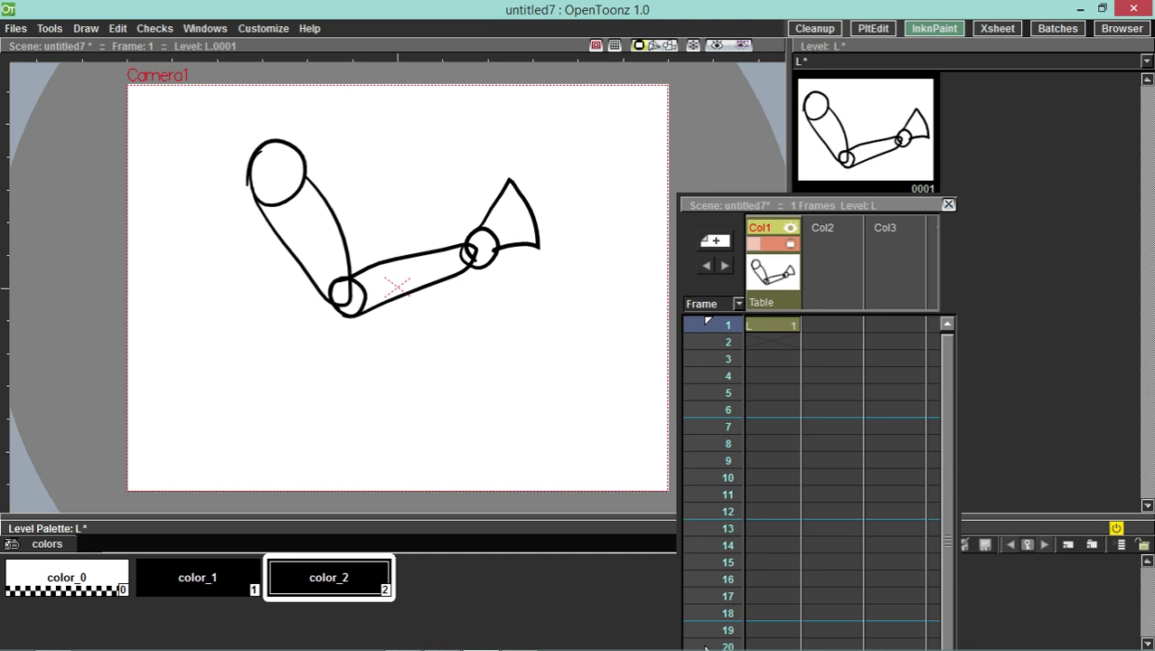
- Set the color_2 style to light yellow, R 247, G 234, B 111, in the Style Editor and apply it
right_click(335, 583)
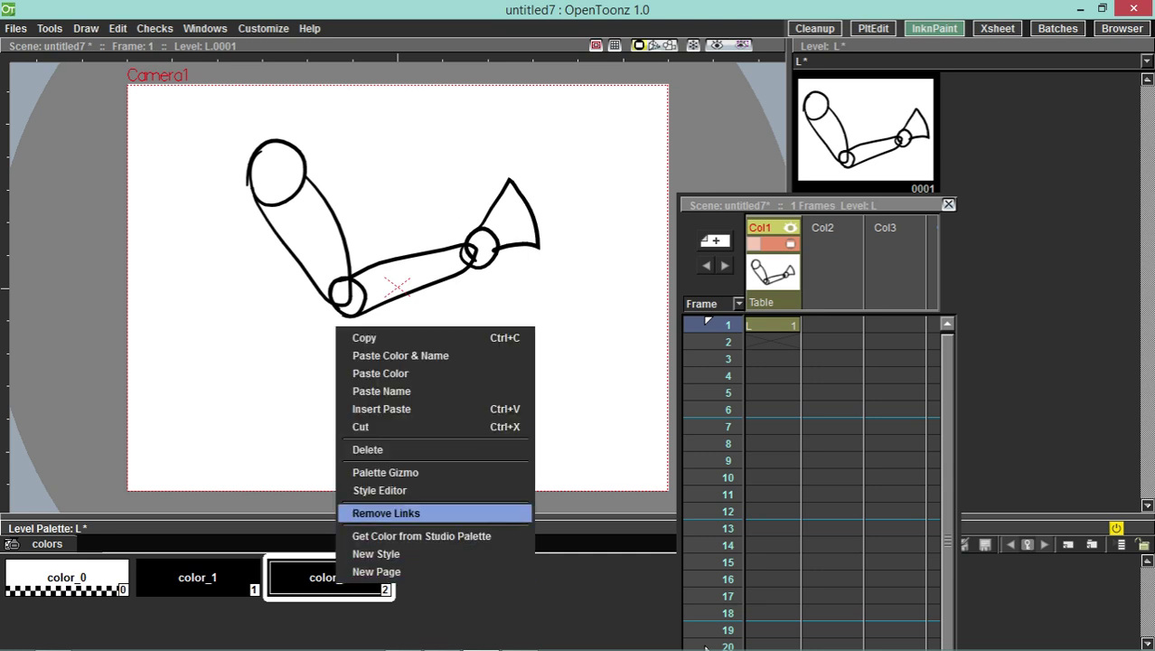
click(380, 490)
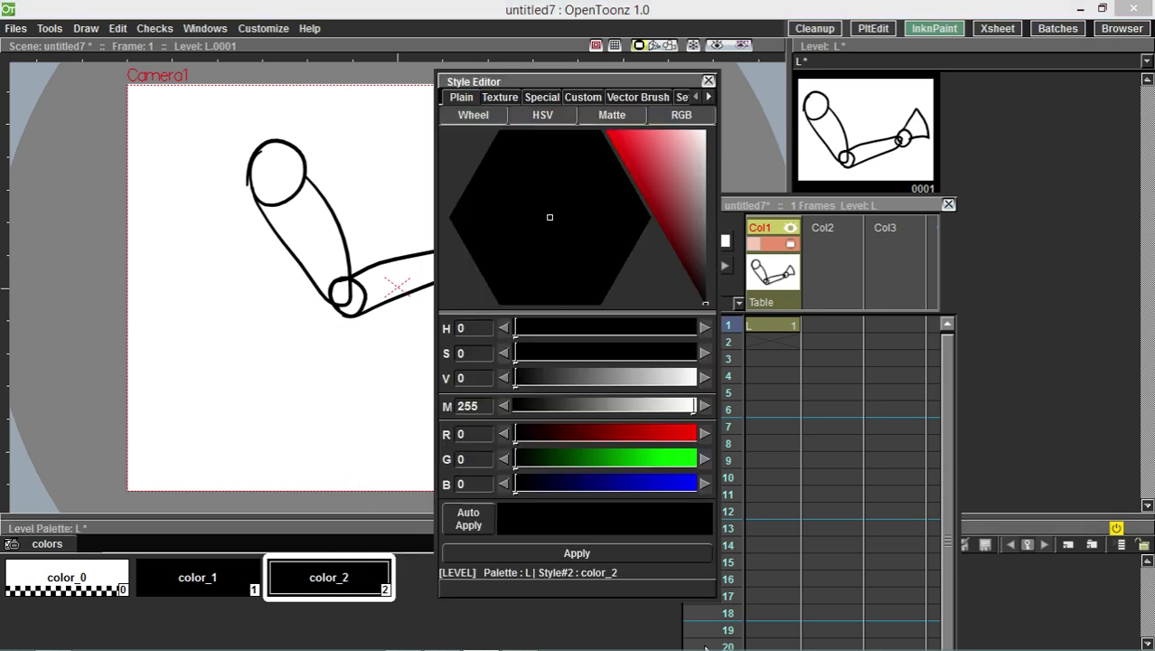
drag(645, 174, 671, 172)
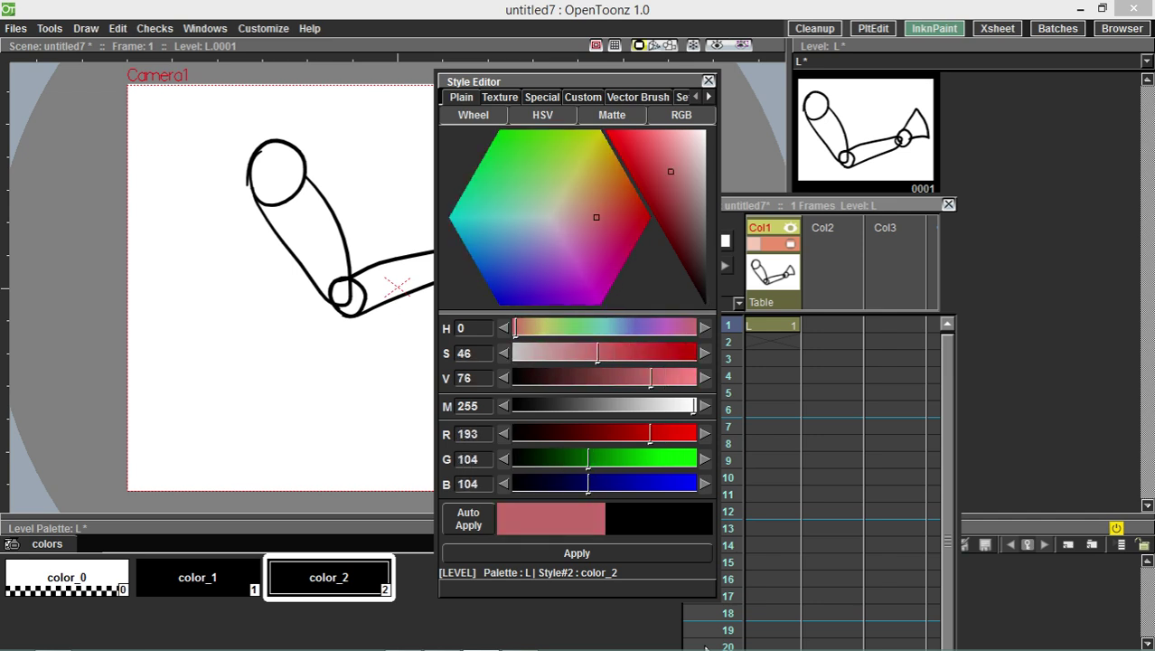
mouse_move(601, 167)
mouse_down()
mouse_move(592, 141)
mouse_move(563, 175)
mouse_up()
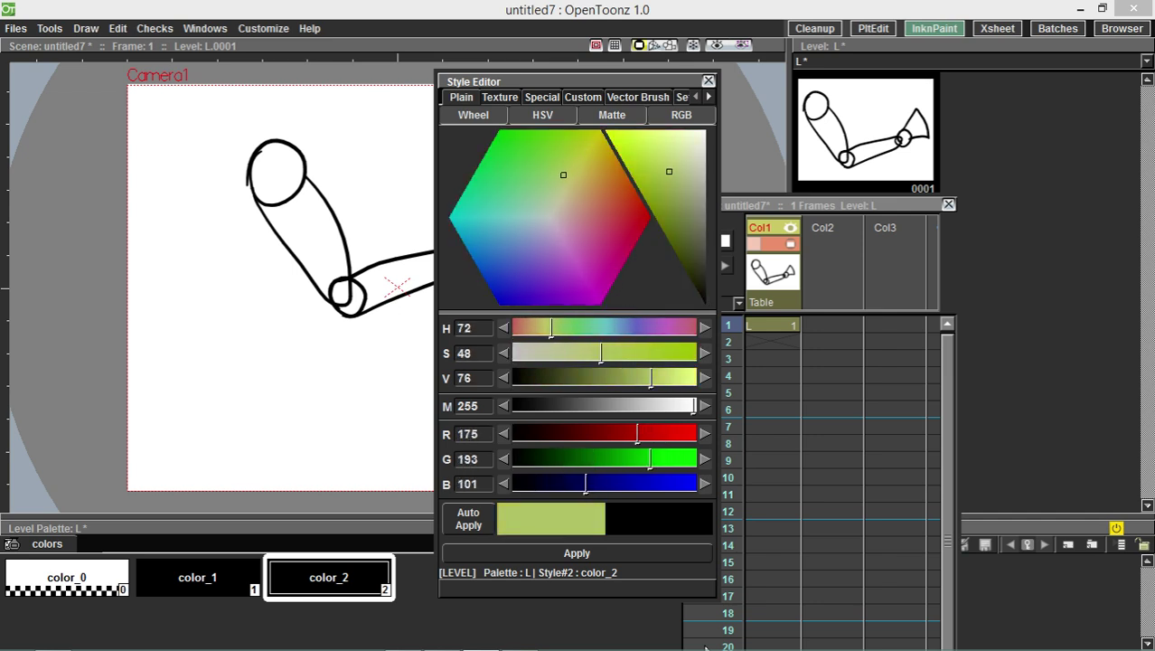
mouse_move(669, 172)
mouse_down()
mouse_move(690, 206)
mouse_move(683, 180)
mouse_up()
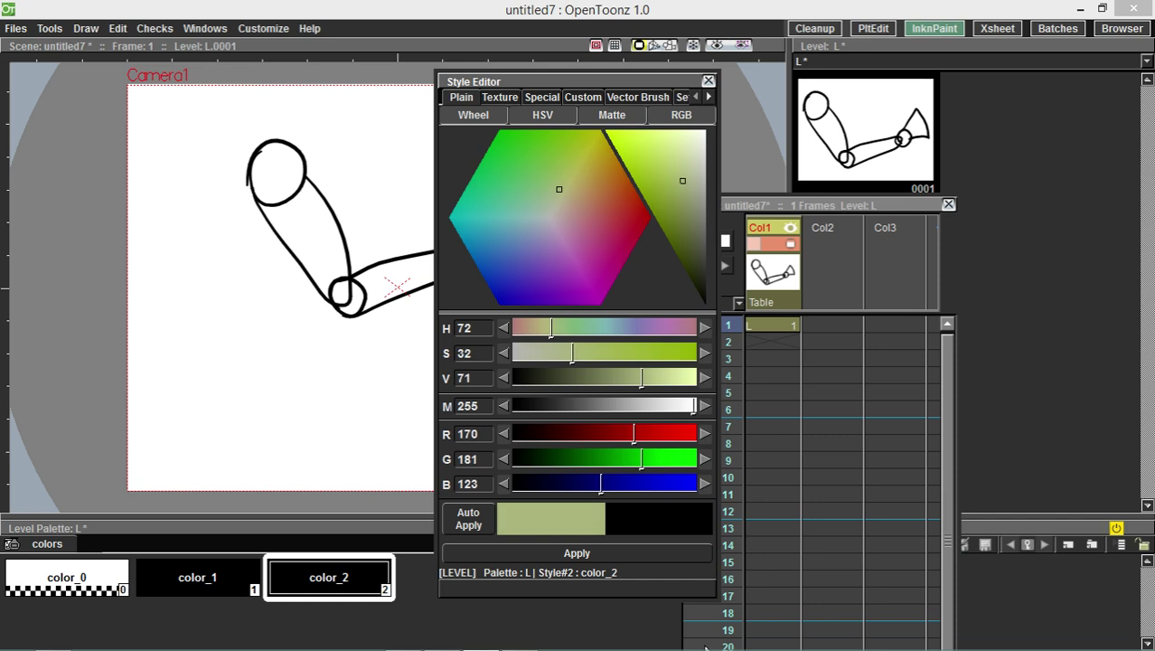
drag(566, 187, 579, 176)
drag(667, 181, 652, 135)
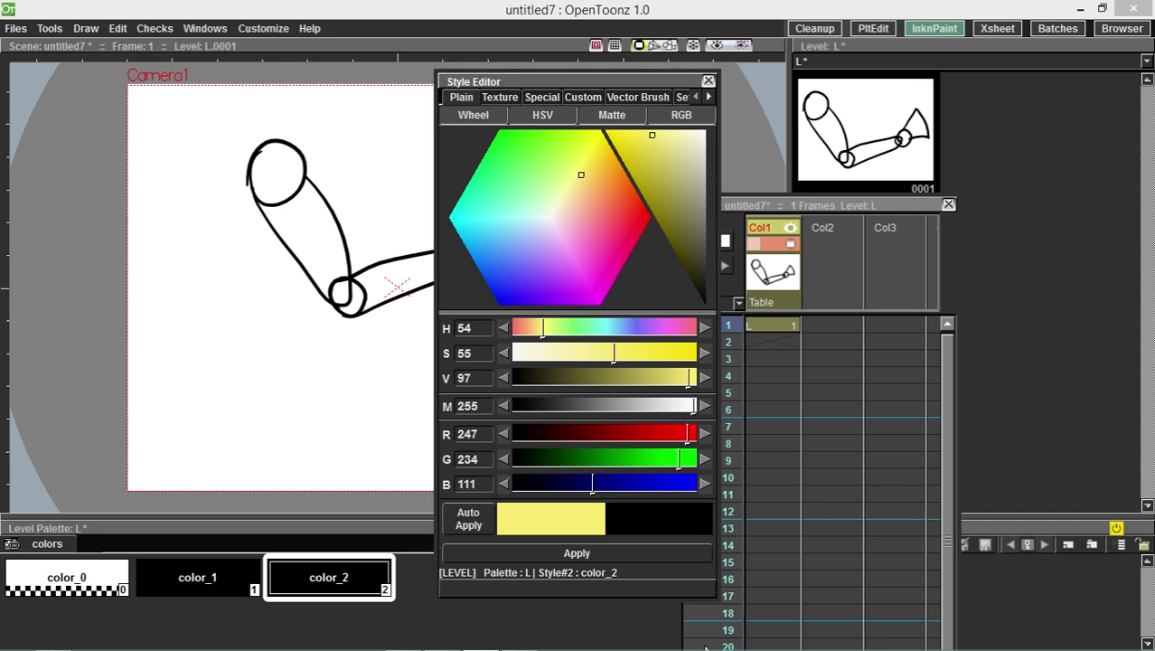
click(577, 554)
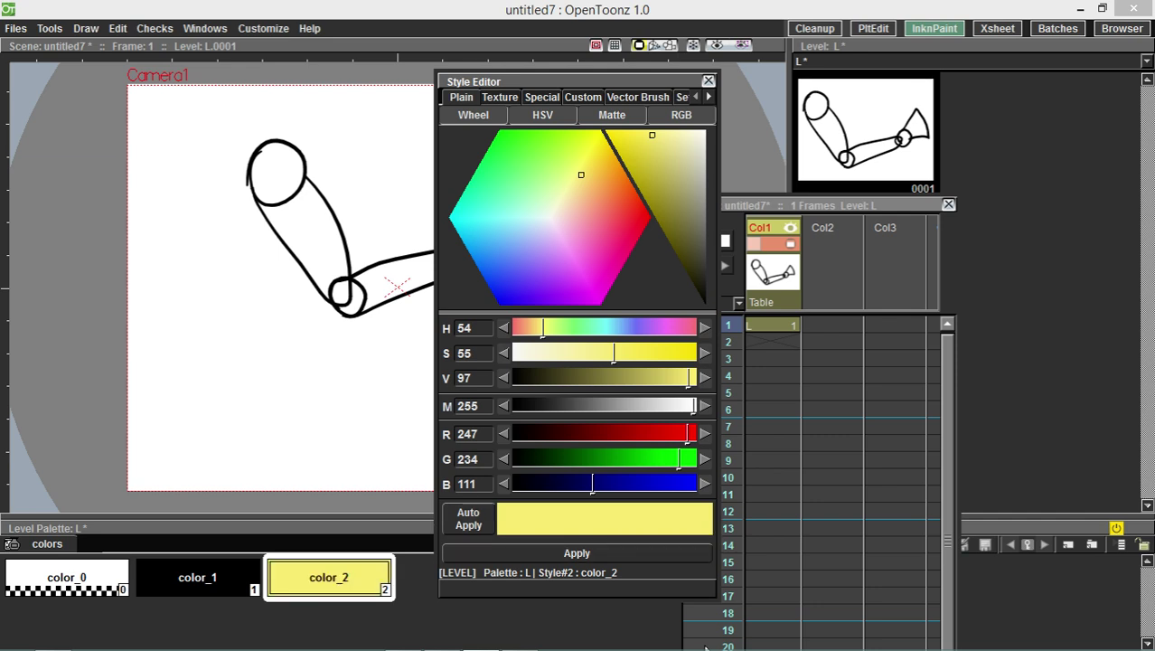
- Add a color_3 style to the level palette, set it to red, R 247, G 68, B 44, and apply it
right_click(413, 584)
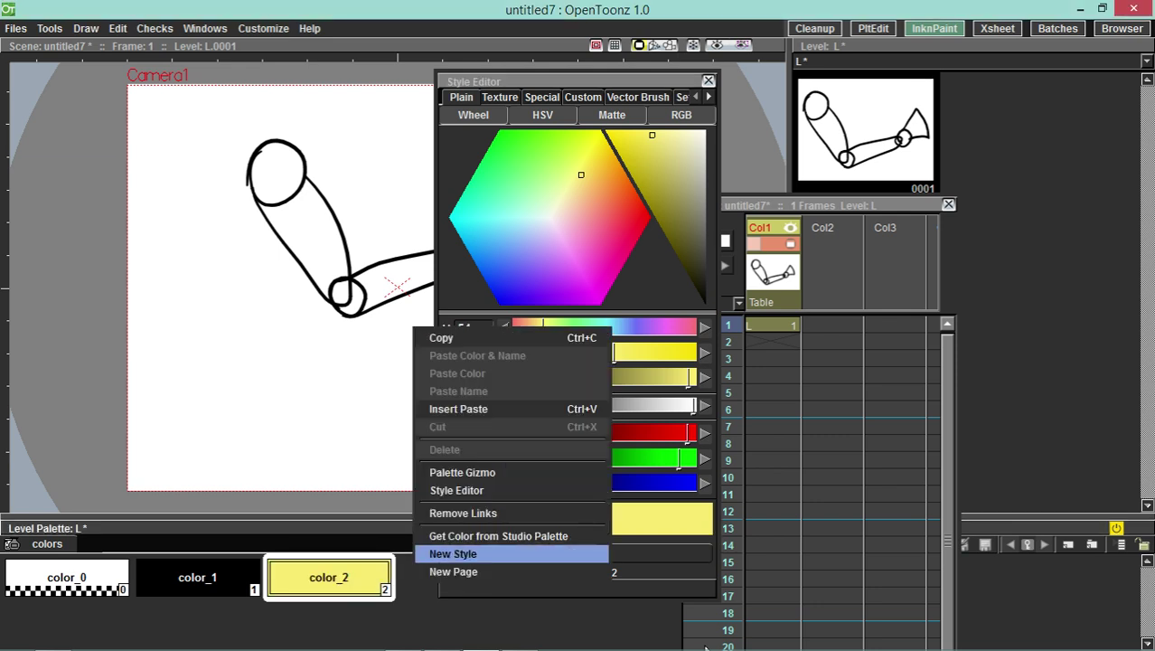
click(470, 553)
drag(619, 193, 627, 208)
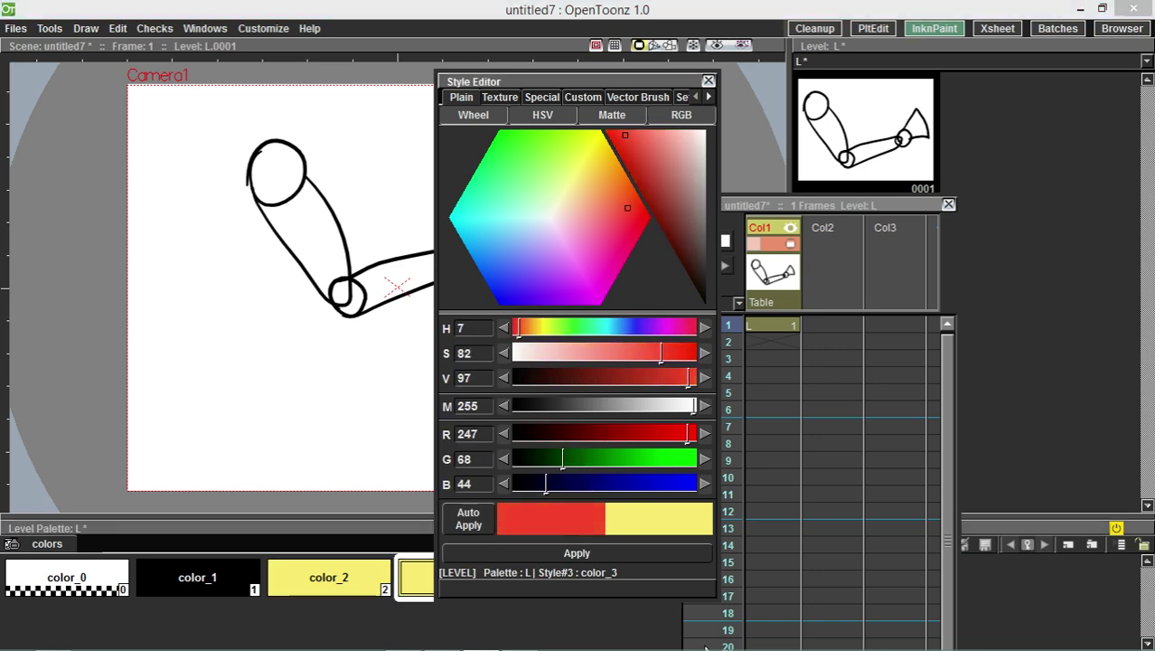
click(577, 554)
drag(577, 81, 704, 122)
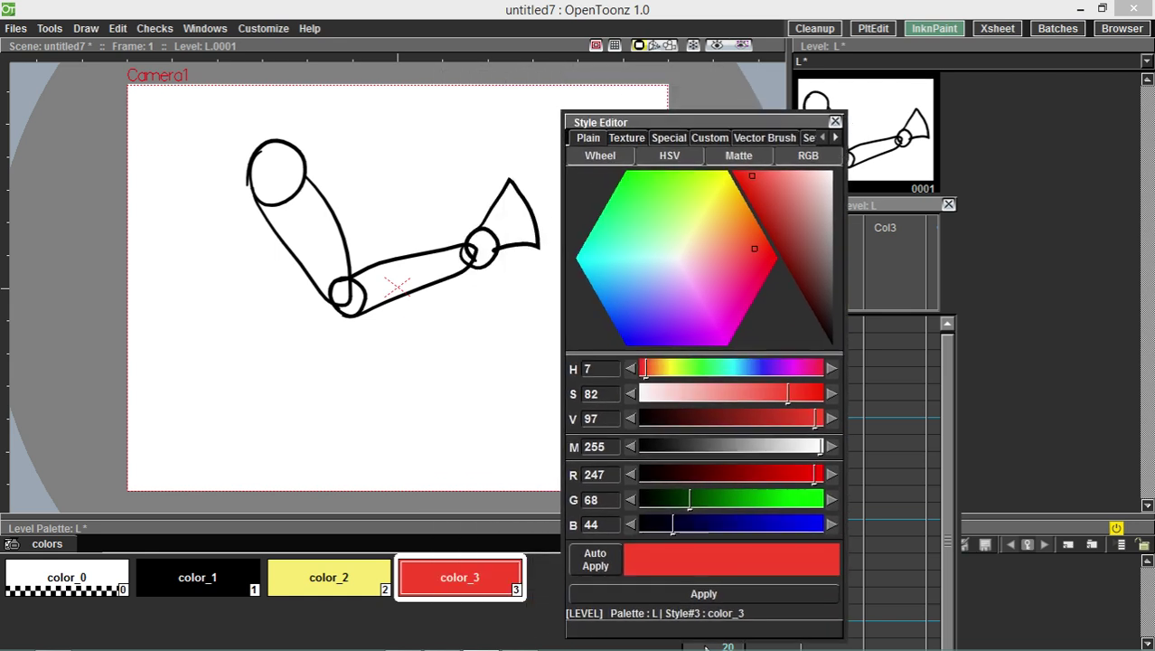
drag(633, 122, 656, 120)
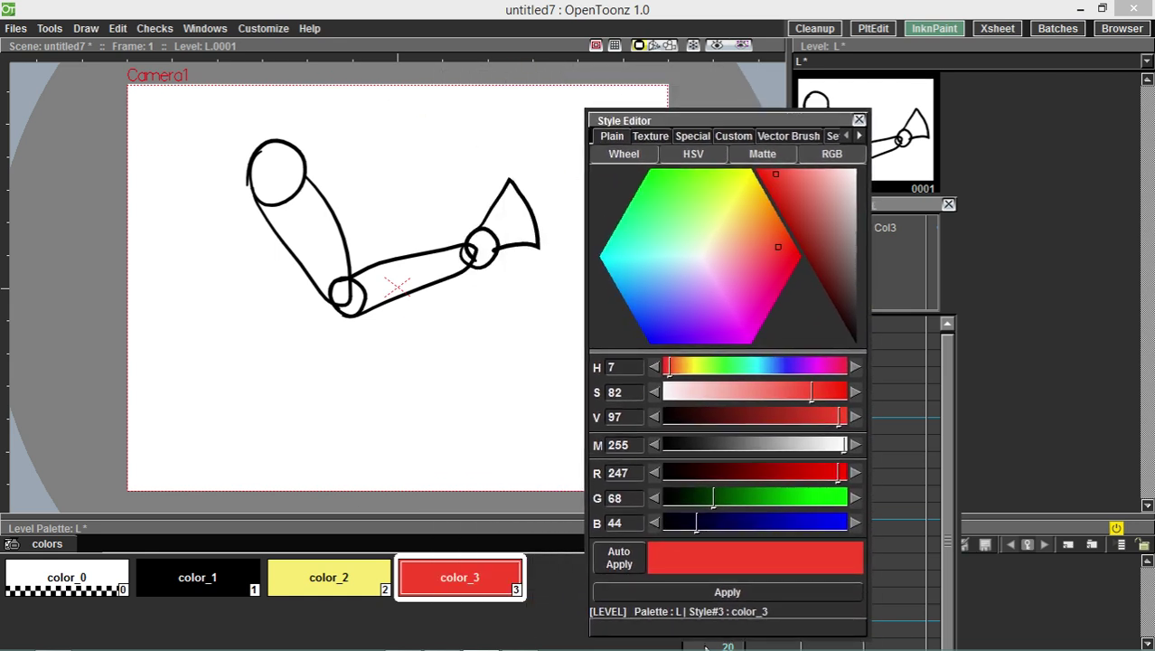
- Place two vertical ruler guides close to the left edge of the camera frame
click(427, 58)
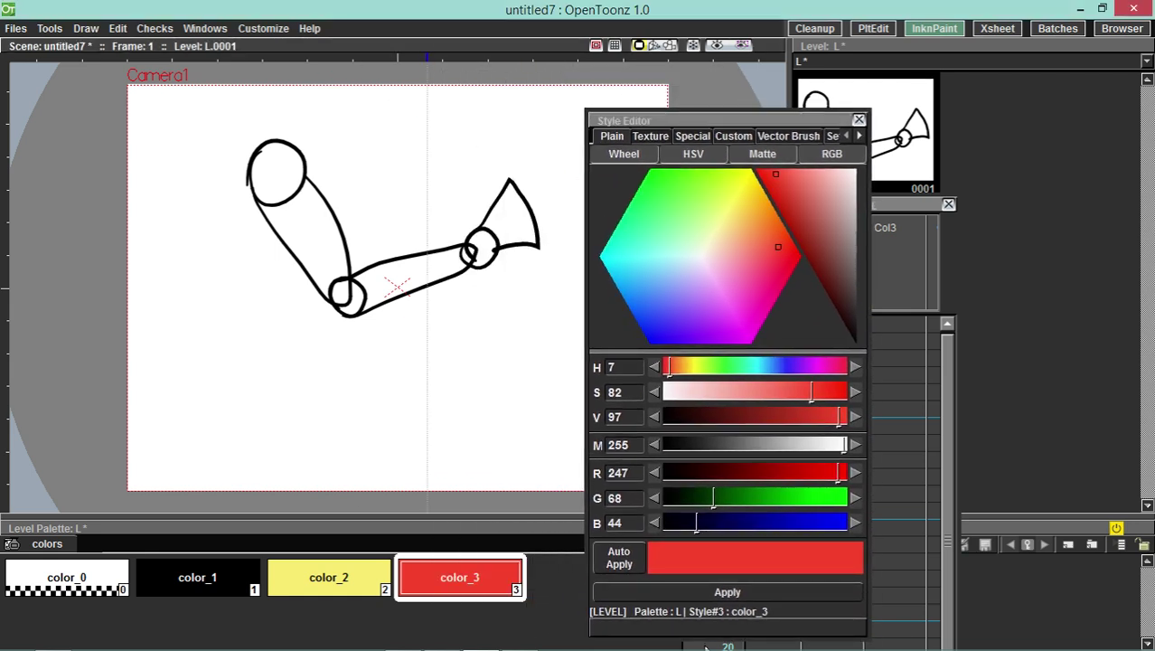
right_click(428, 58)
click(423, 58)
mouse_move(426, 58)
mouse_down()
mouse_move(571, 58)
mouse_move(118, 56)
mouse_up()
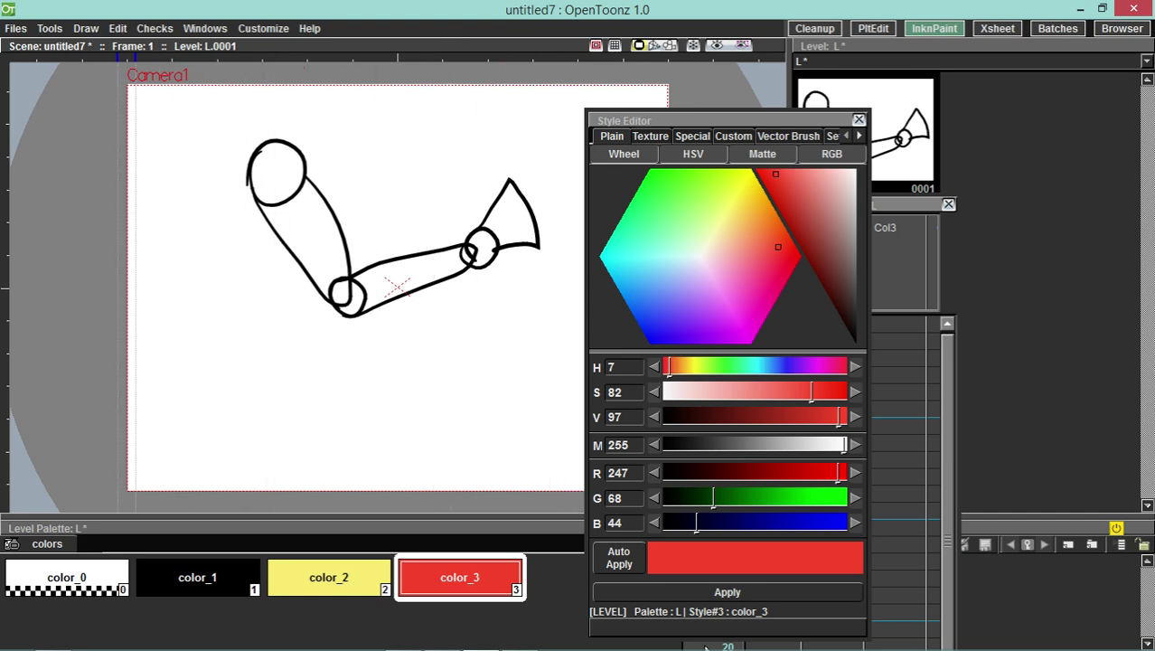
- Expand the viewer's collapsed toolbar and activate the Fill tool
click(619, 63)
click(649, 69)
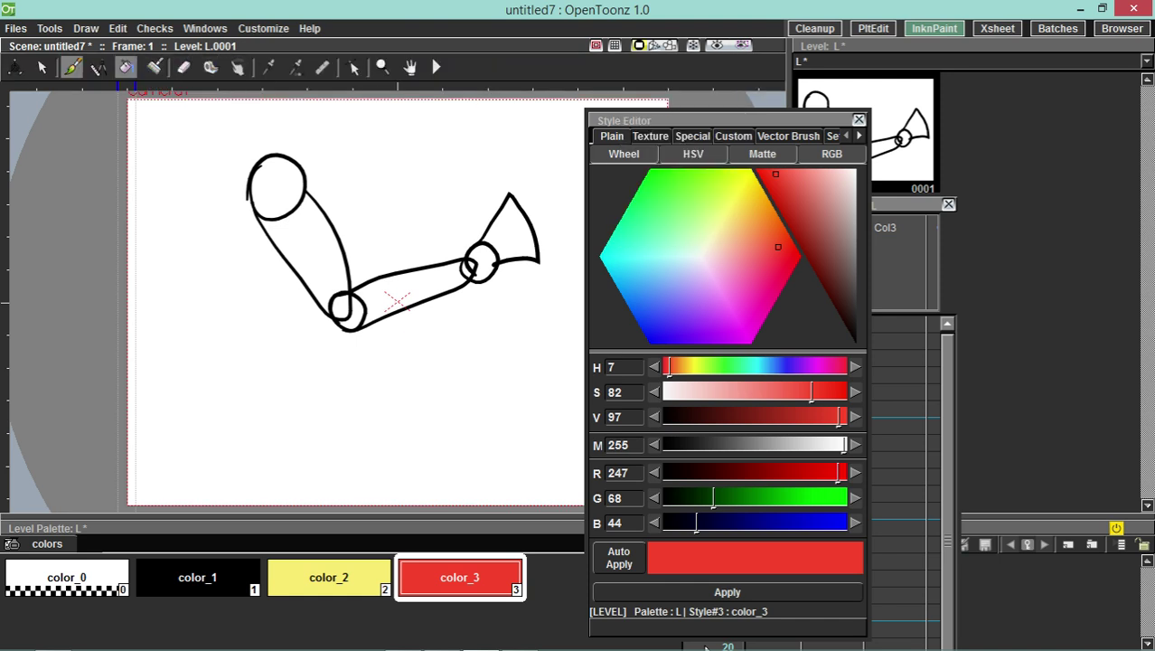
click(126, 67)
right_click(429, 88)
mouse_move(482, 97)
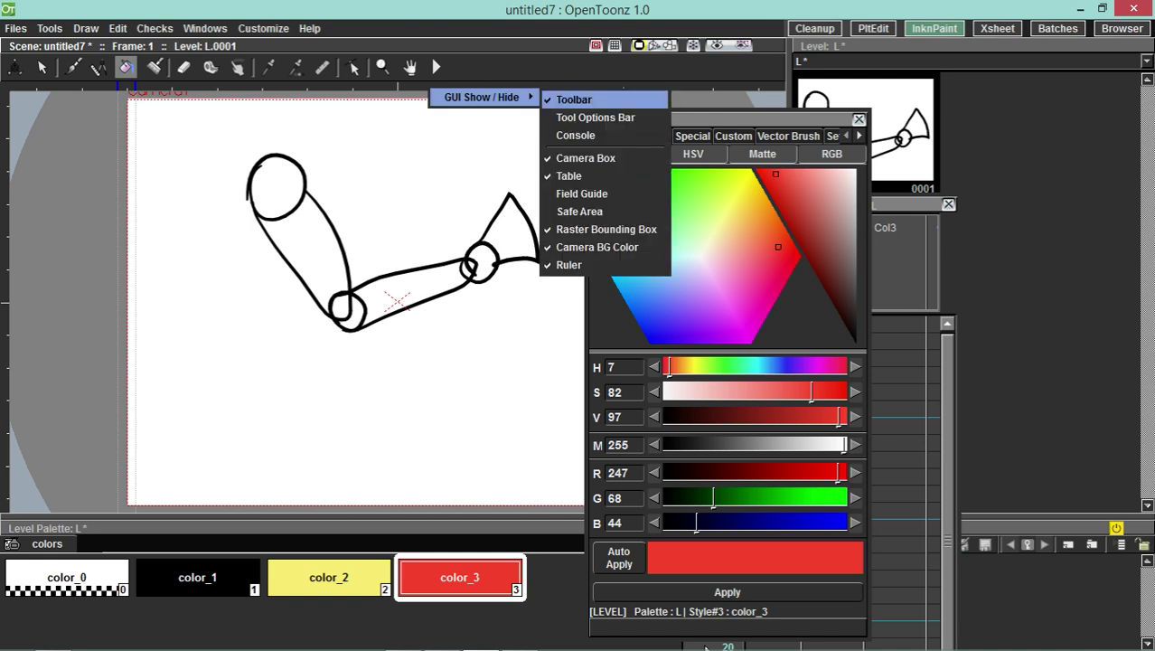
click(596, 118)
click(859, 118)
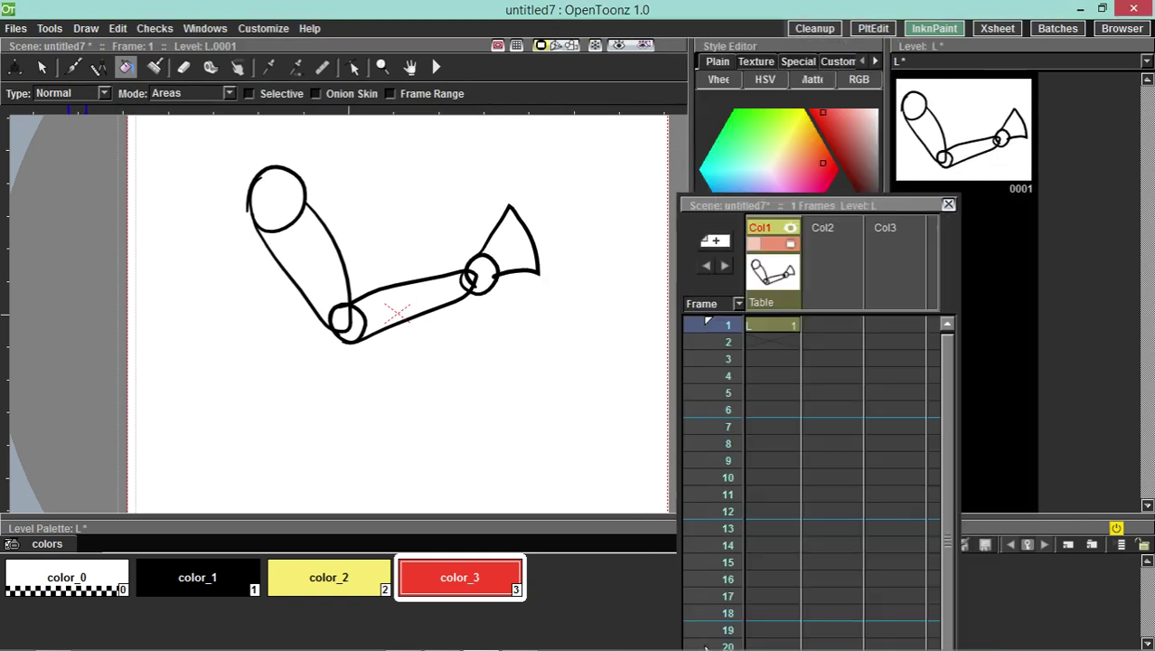
drag(814, 205, 799, 230)
drag(795, 46, 687, 132)
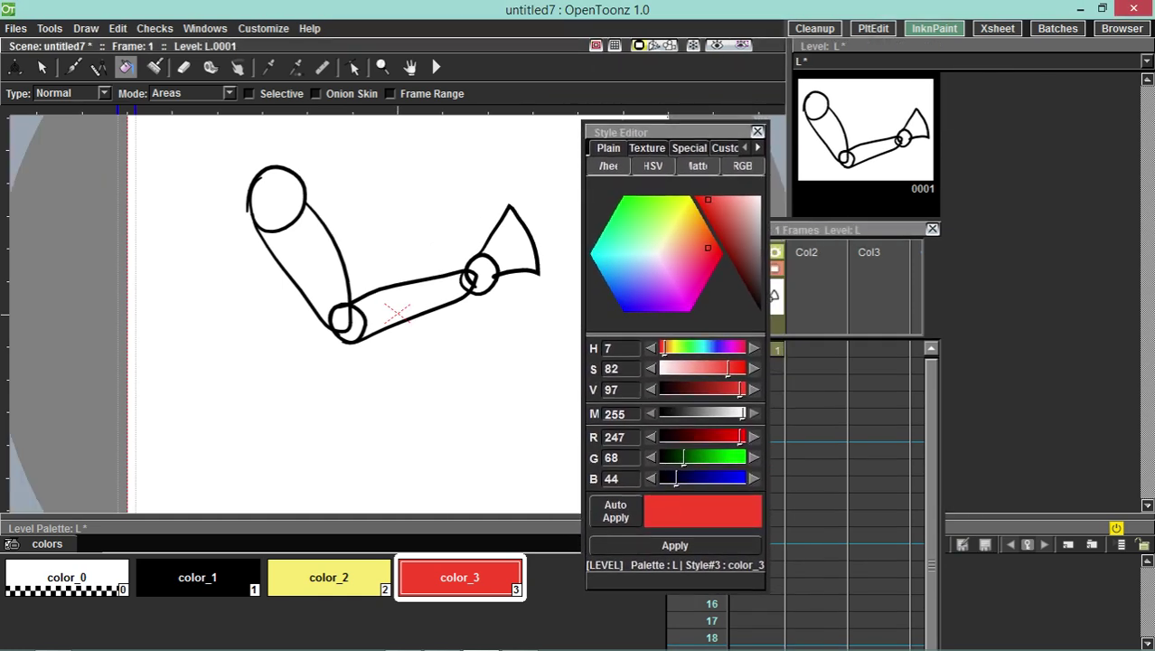
right_click(199, 107)
mouse_move(262, 118)
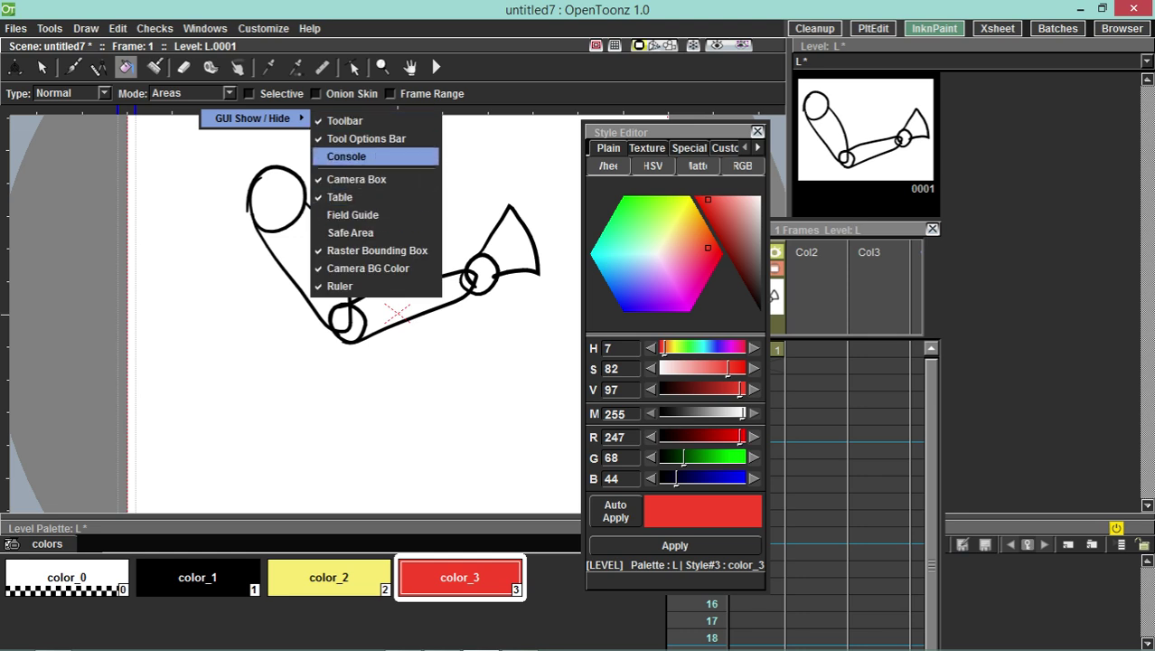
click(366, 139)
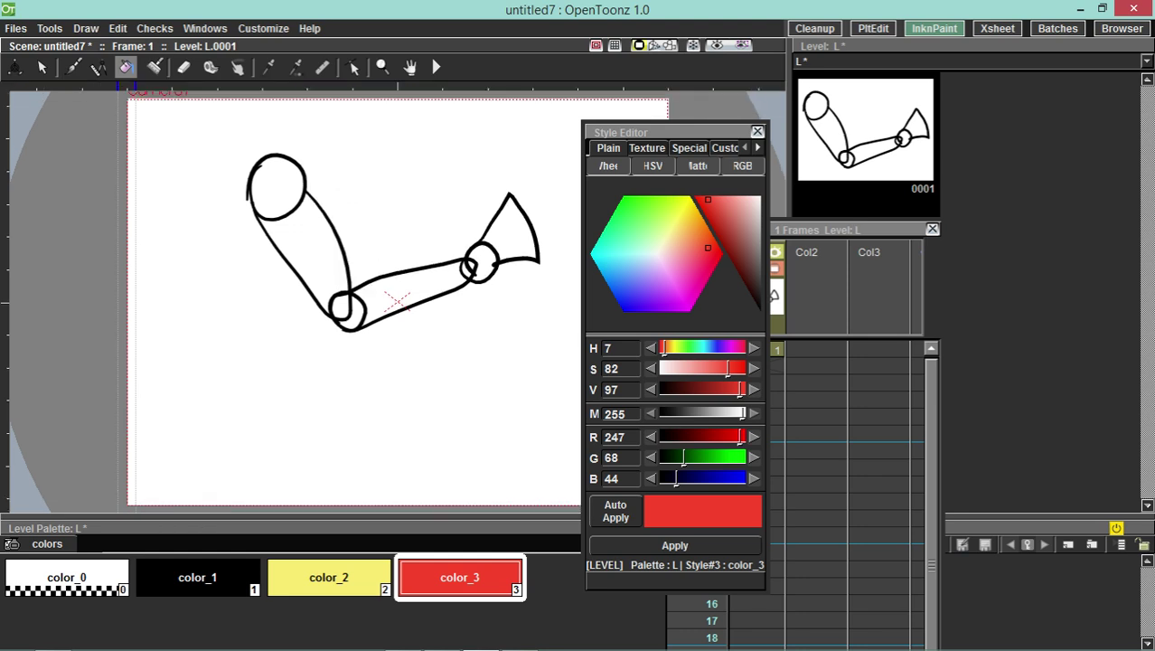
- Fill the upper arm, elbow, forearm, wrist and hand of drawing 0001 with the yellow color_2 style
click(329, 578)
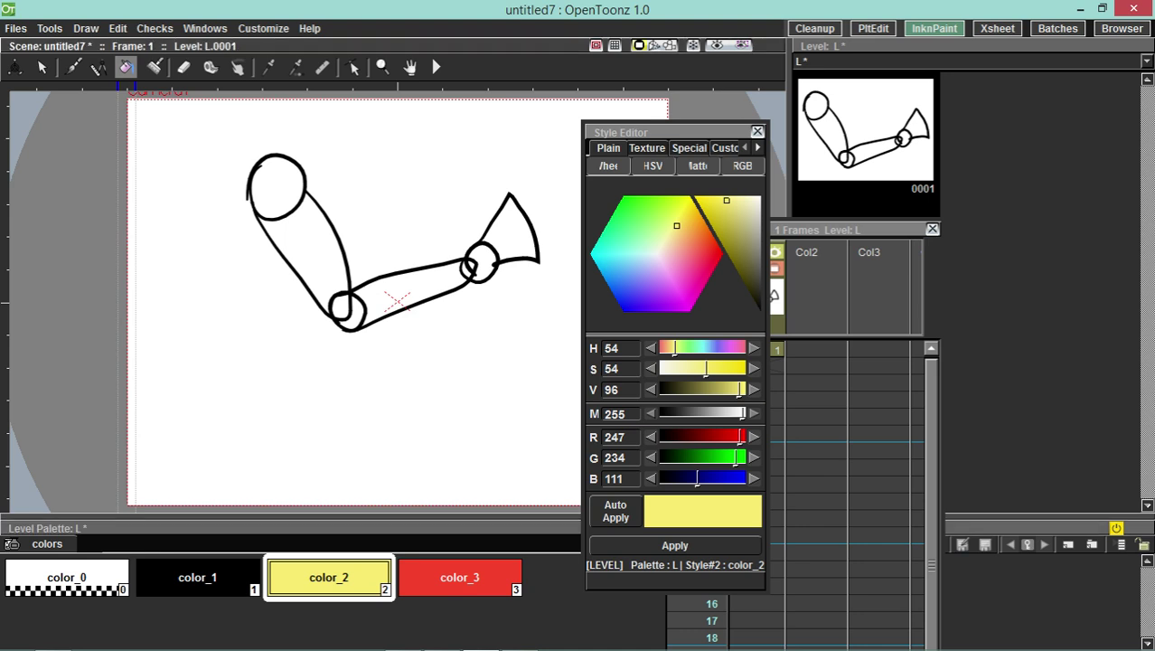
click(866, 132)
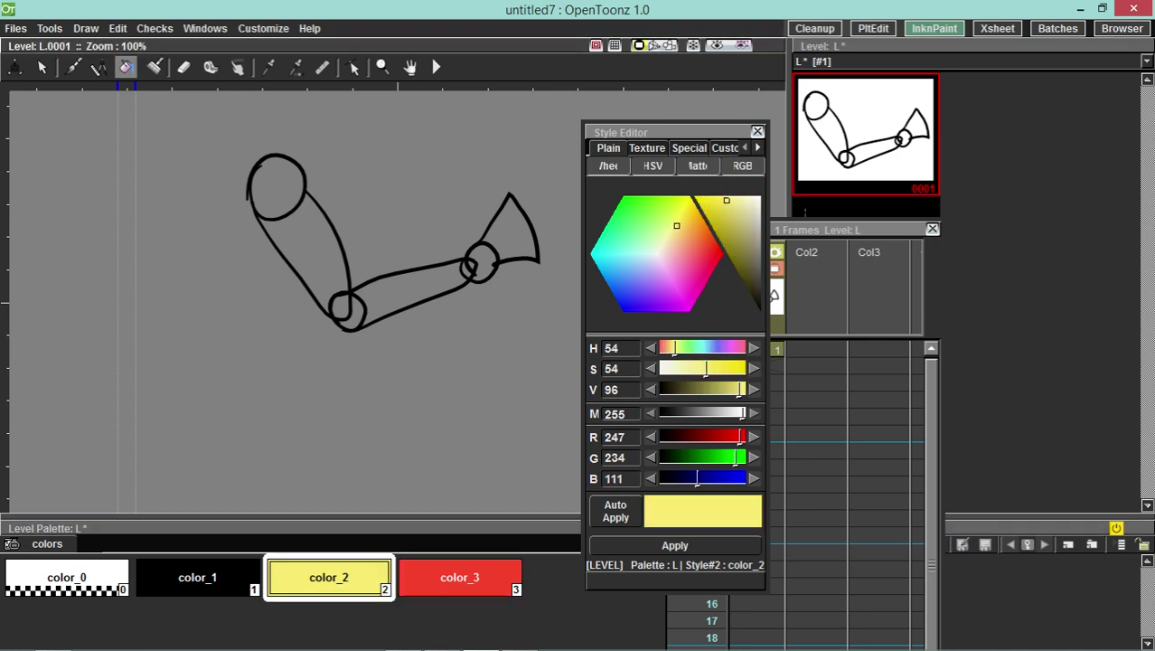
click(303, 248)
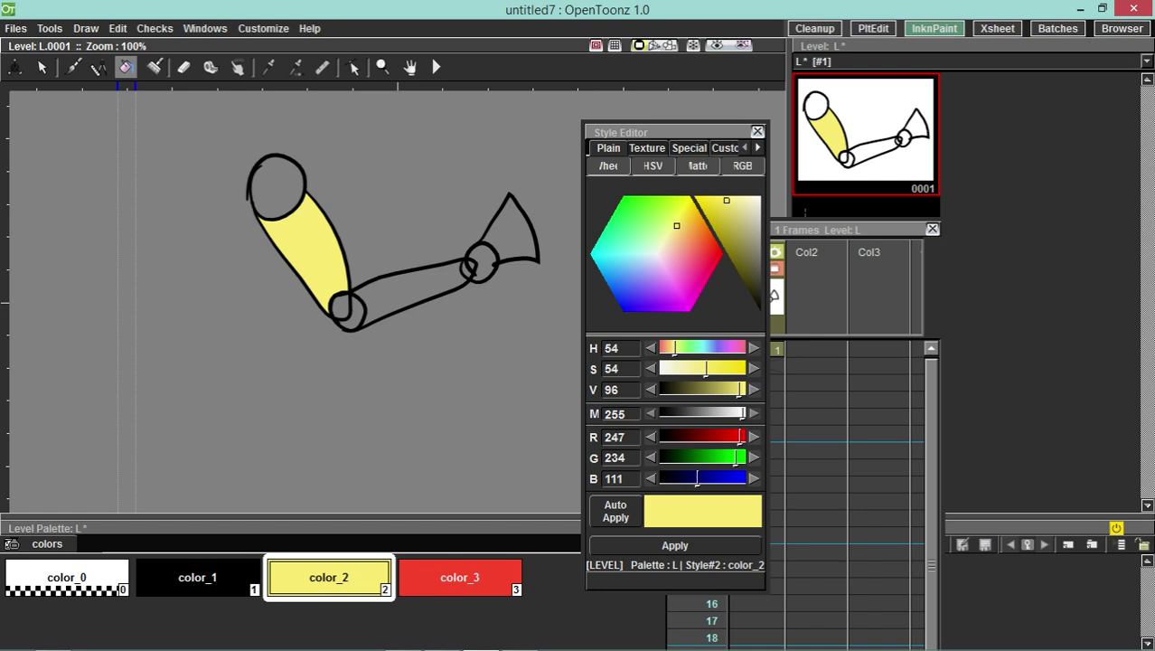
click(407, 287)
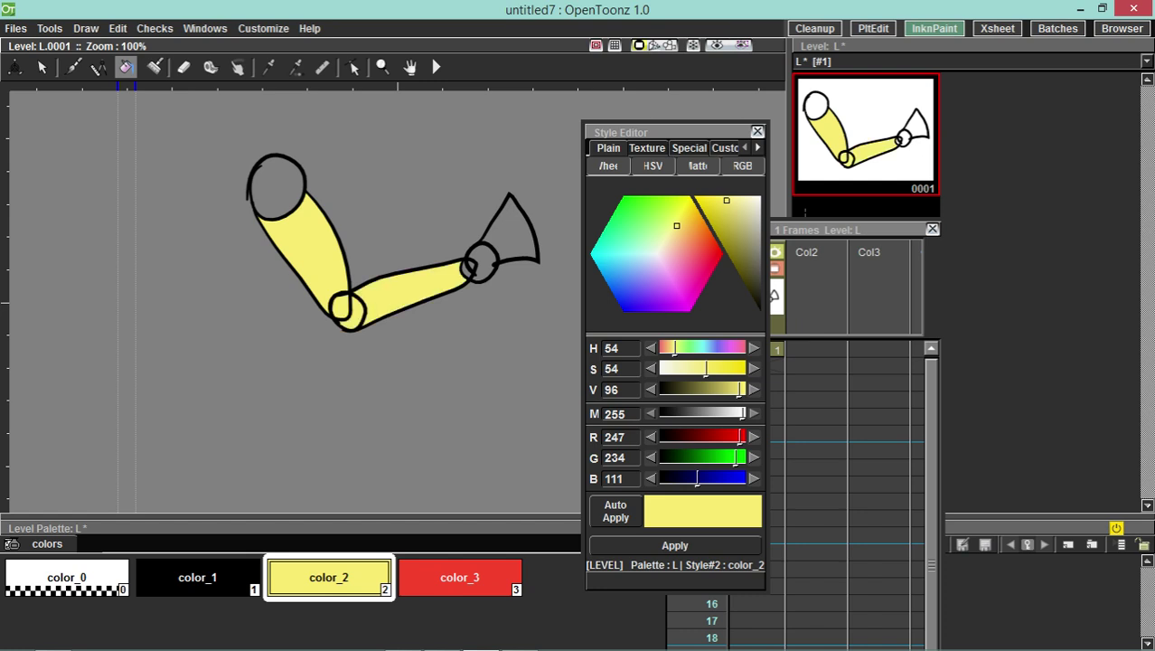
click(484, 262)
click(466, 269)
click(470, 266)
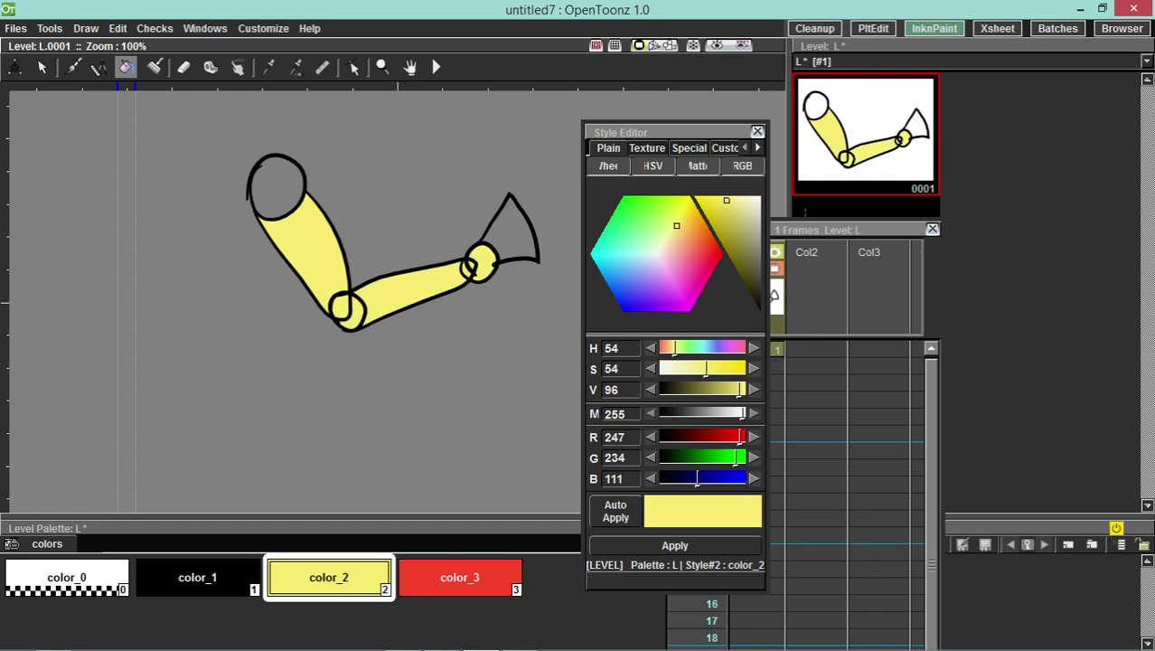
click(512, 234)
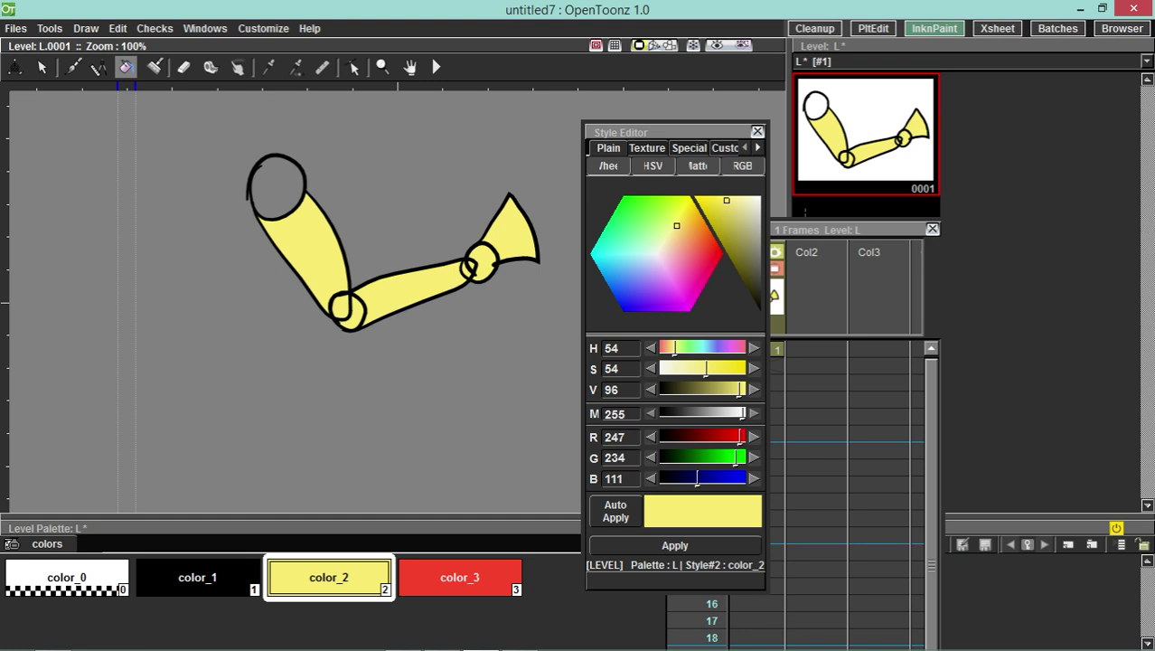
- Close the gap in the shoulder circle's outline with a black color_1 brush stroke and the Tape tool
key(b)
click(197, 577)
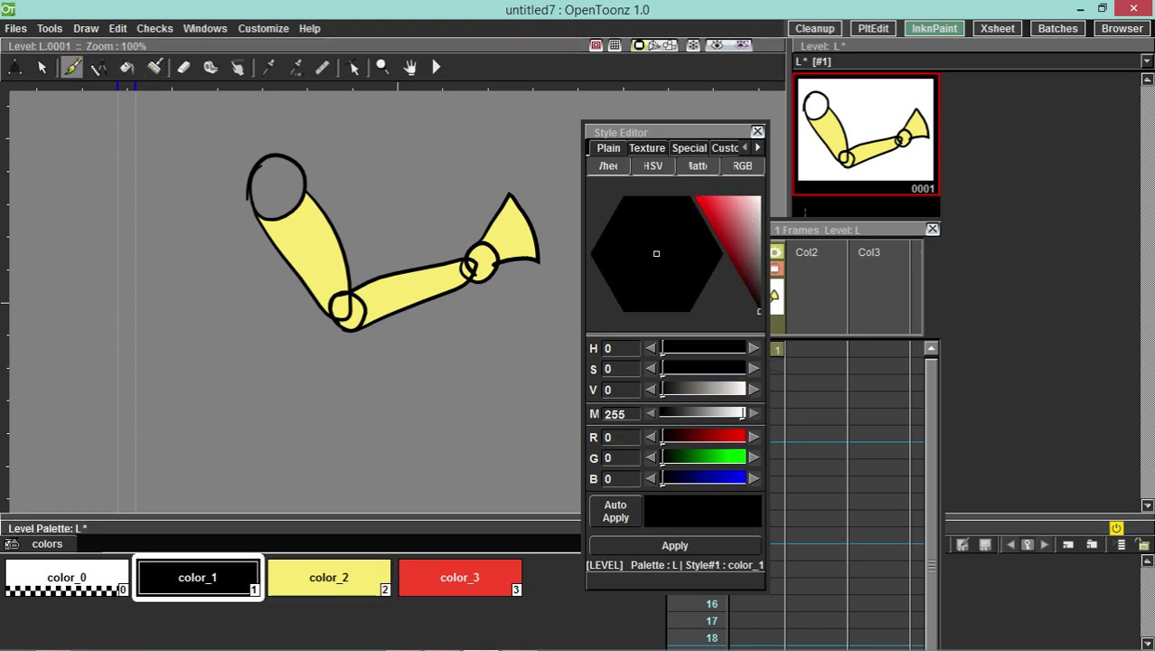
mouse_move(248, 190)
mouse_down()
mouse_move(260, 217)
mouse_move(259, 169)
mouse_up()
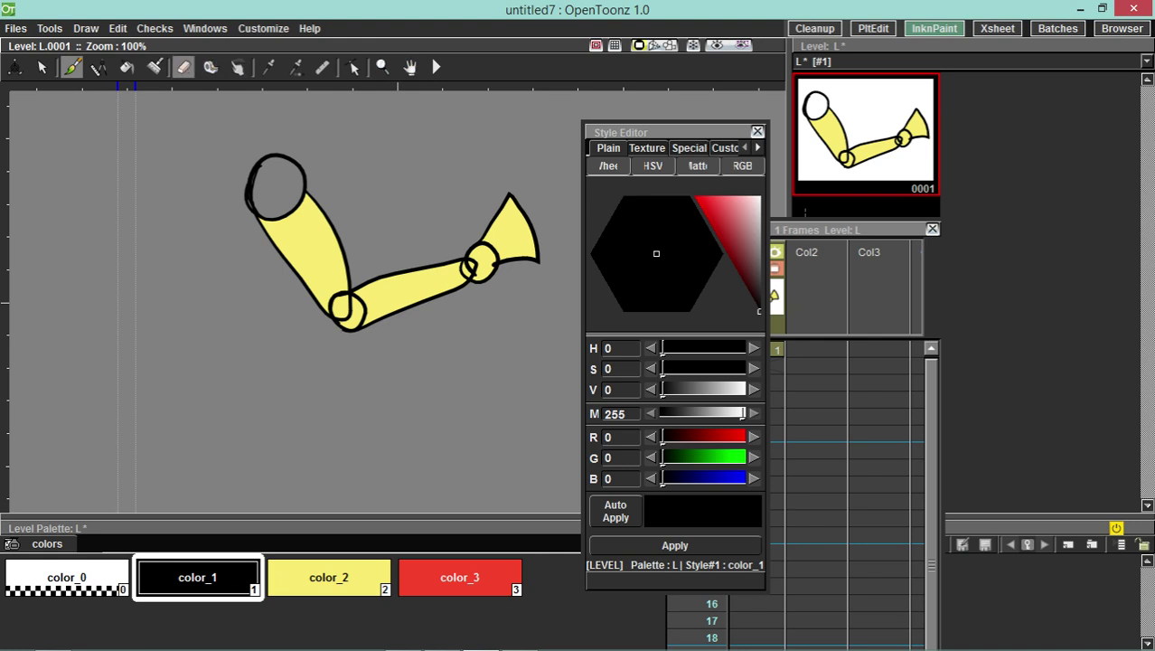
click(210, 66)
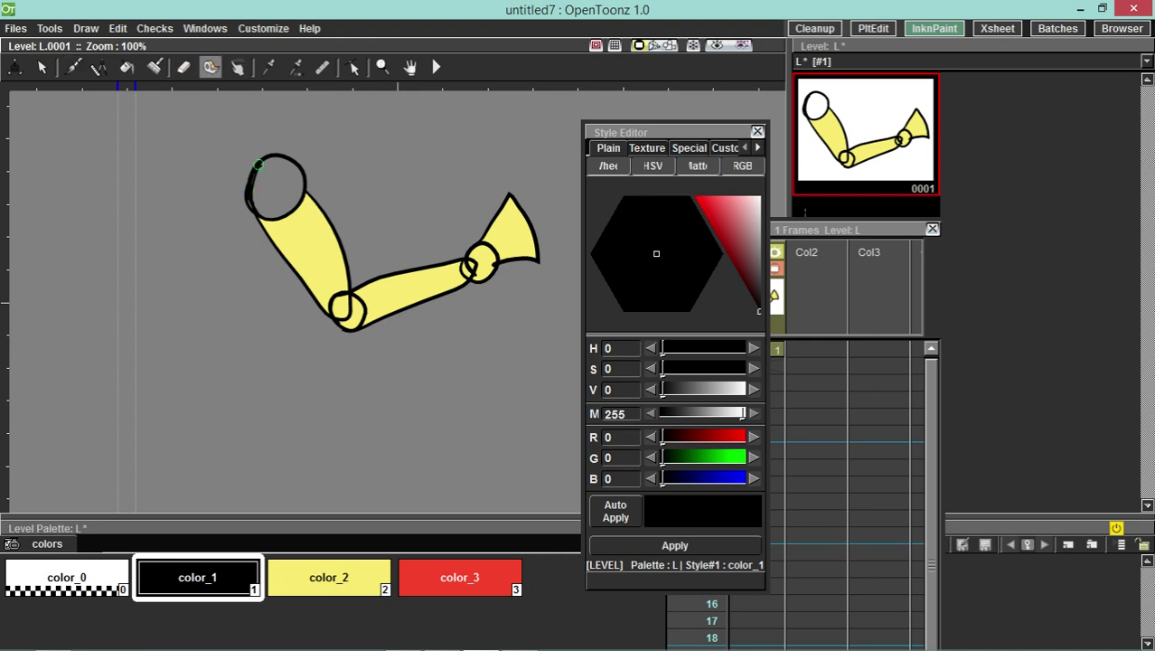
drag(256, 169, 254, 202)
- Fill the shoulder circle with the red color_3 style
click(126, 67)
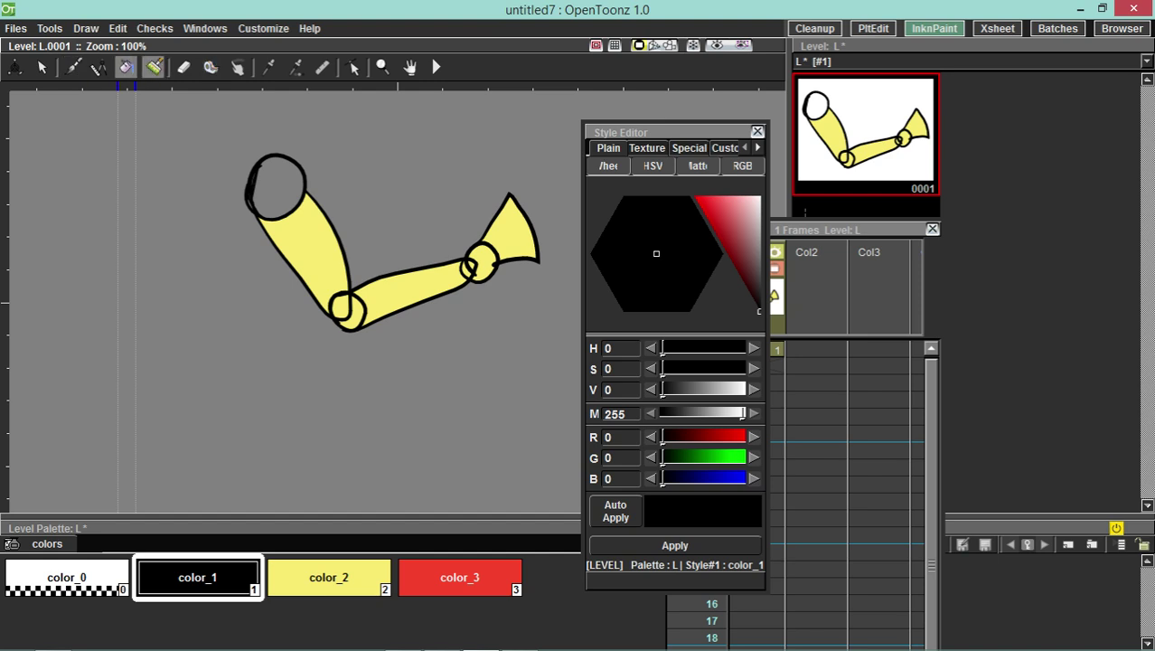
click(328, 577)
click(459, 576)
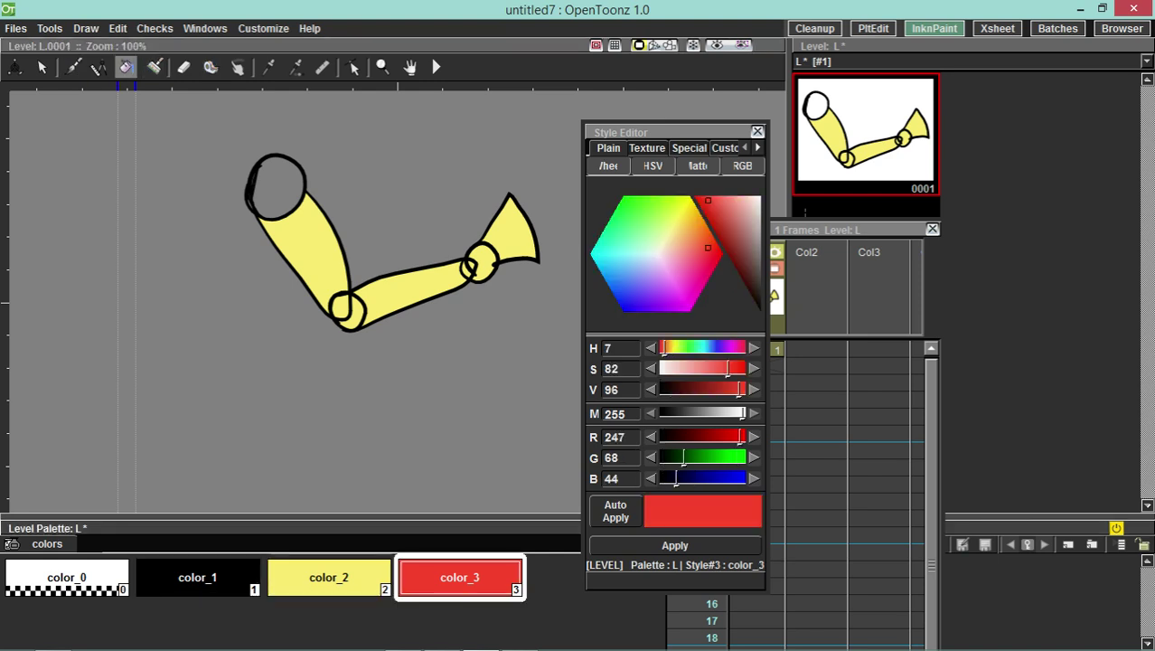
click(276, 187)
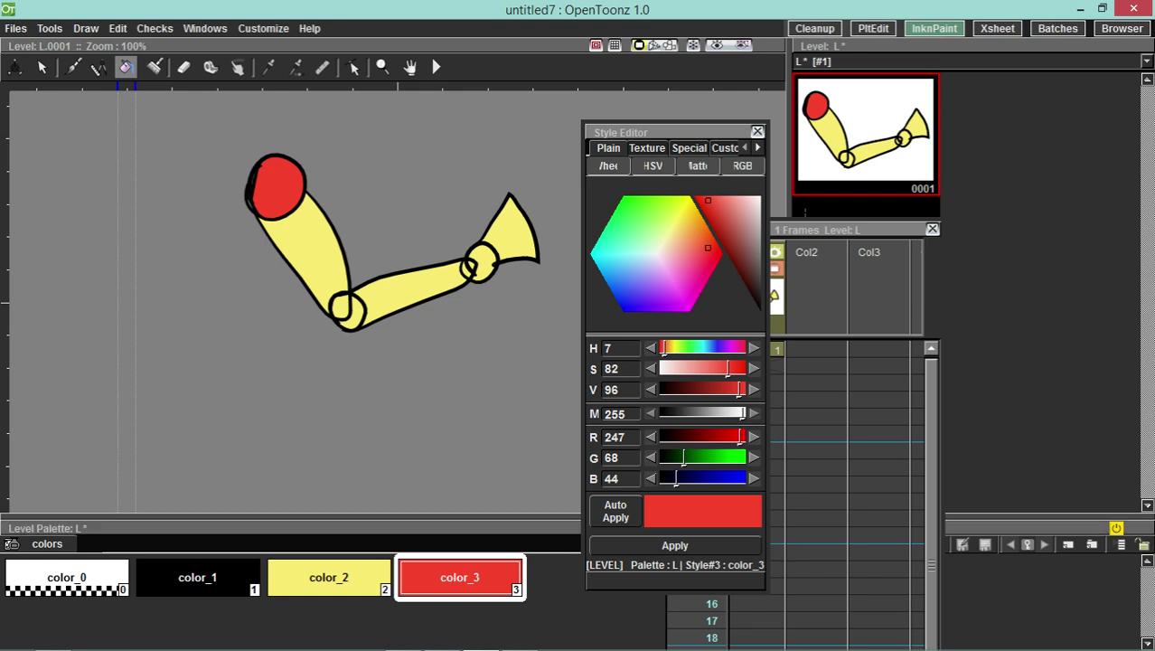
- Change the color_2 style to pink, R 244, G 130, B 220, and apply it to the arm
double_click(329, 577)
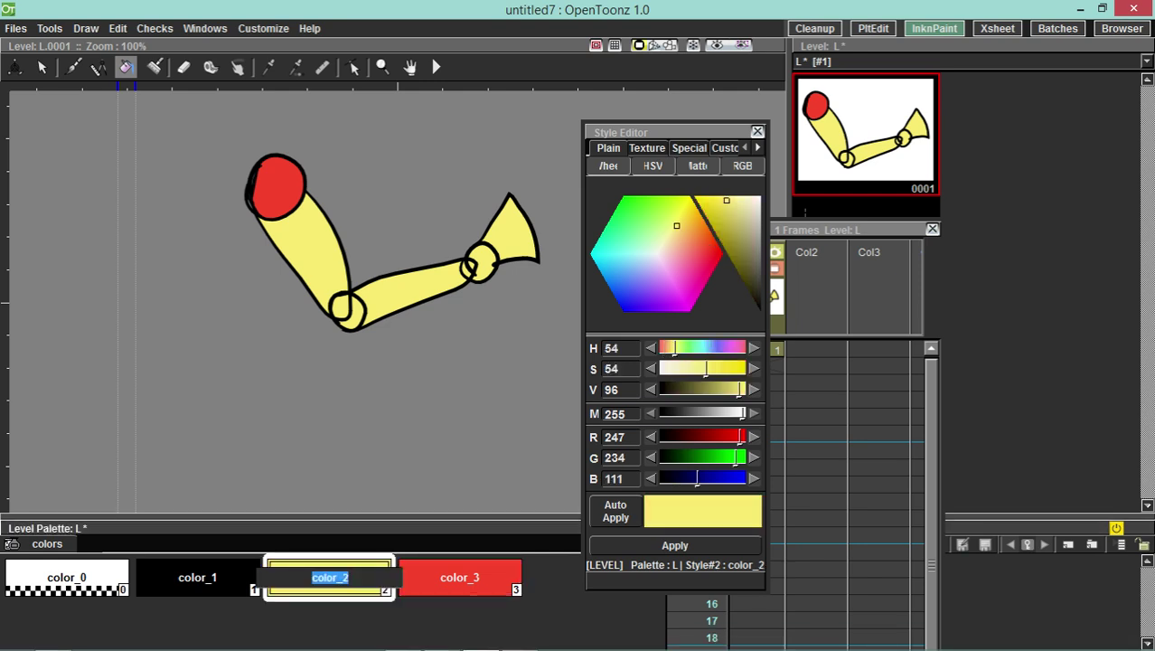
key(Return)
click(685, 255)
drag(685, 253, 676, 274)
click(674, 546)
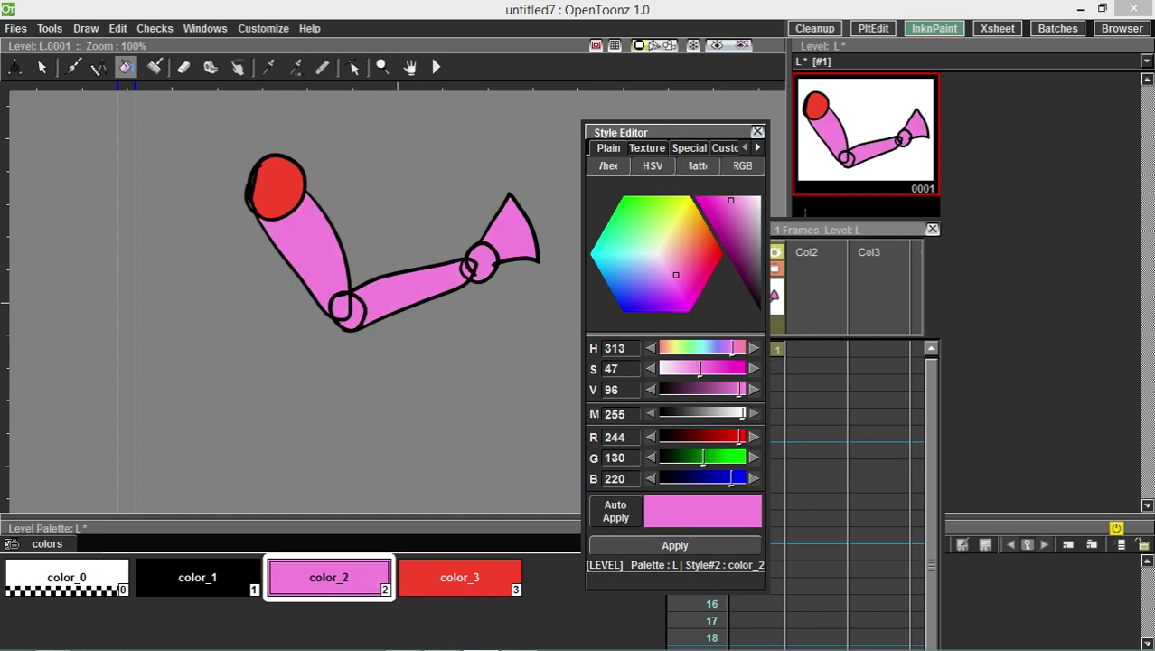
drag(673, 132, 712, 167)
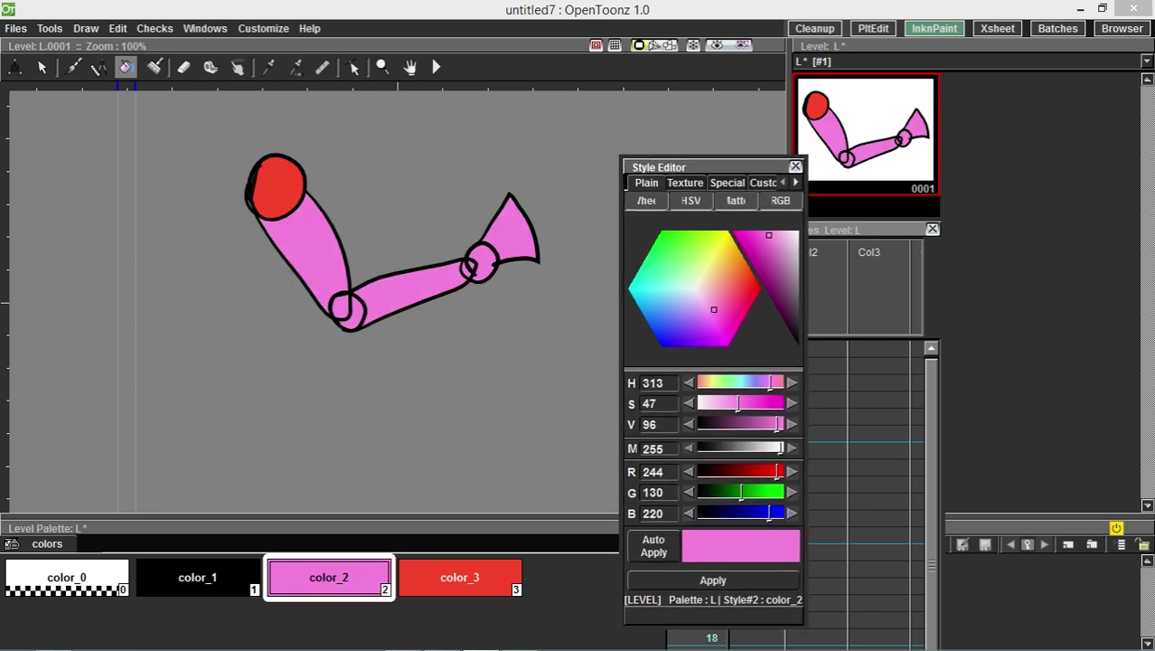
- Switch to the Cleanup room, close the Style Editor and move the Xsheet window off the Cleanup Settings
click(814, 28)
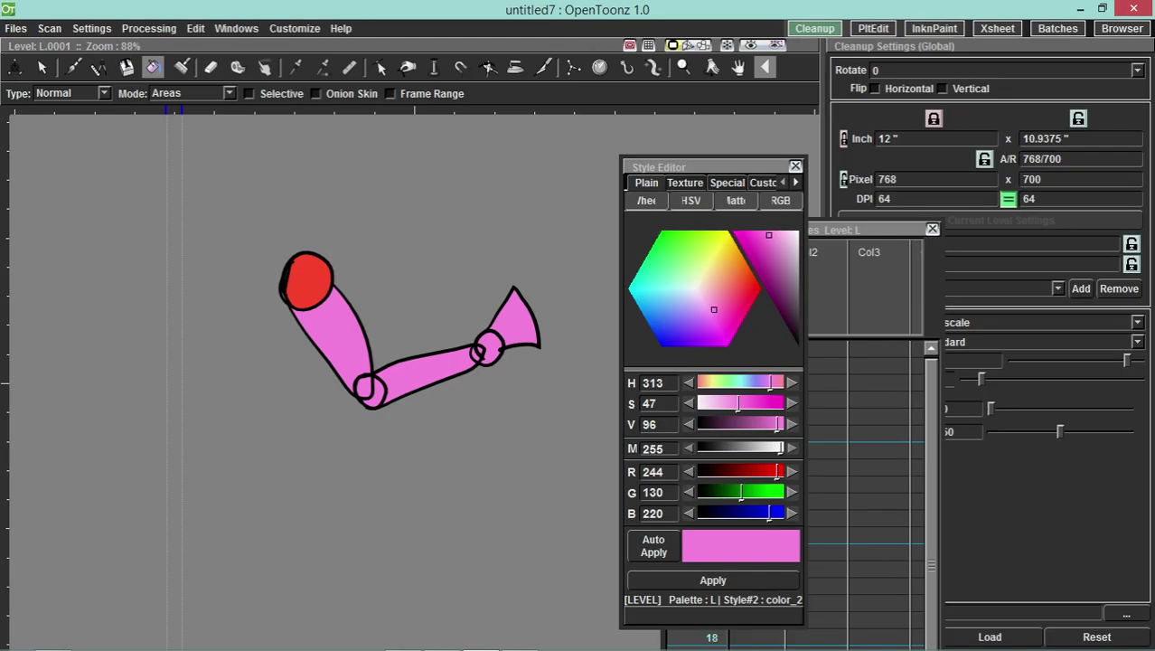
drag(723, 167, 544, 151)
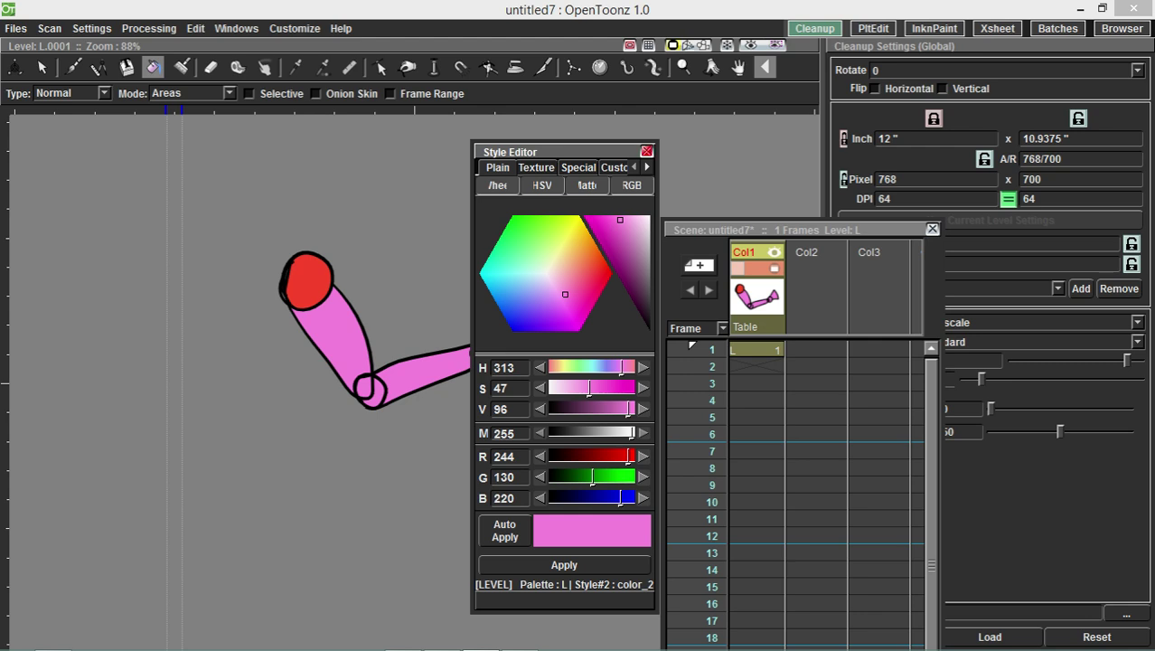
click(647, 151)
drag(769, 229, 89, 132)
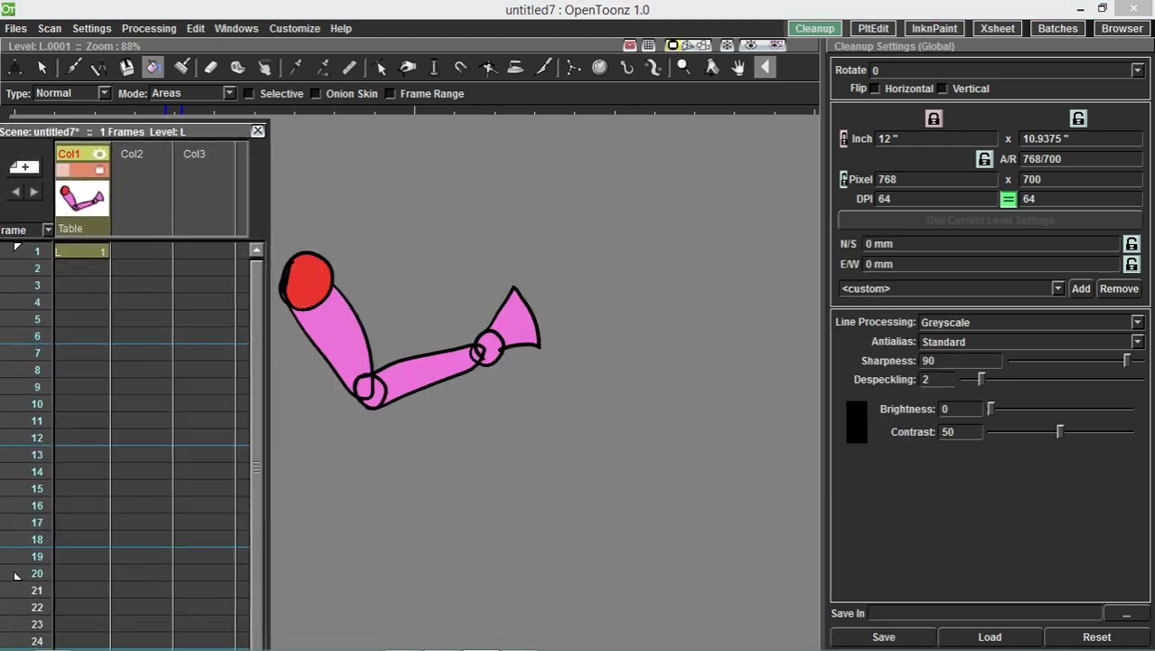
- Undo the last color change of the color_2 style
click(196, 28)
click(217, 46)
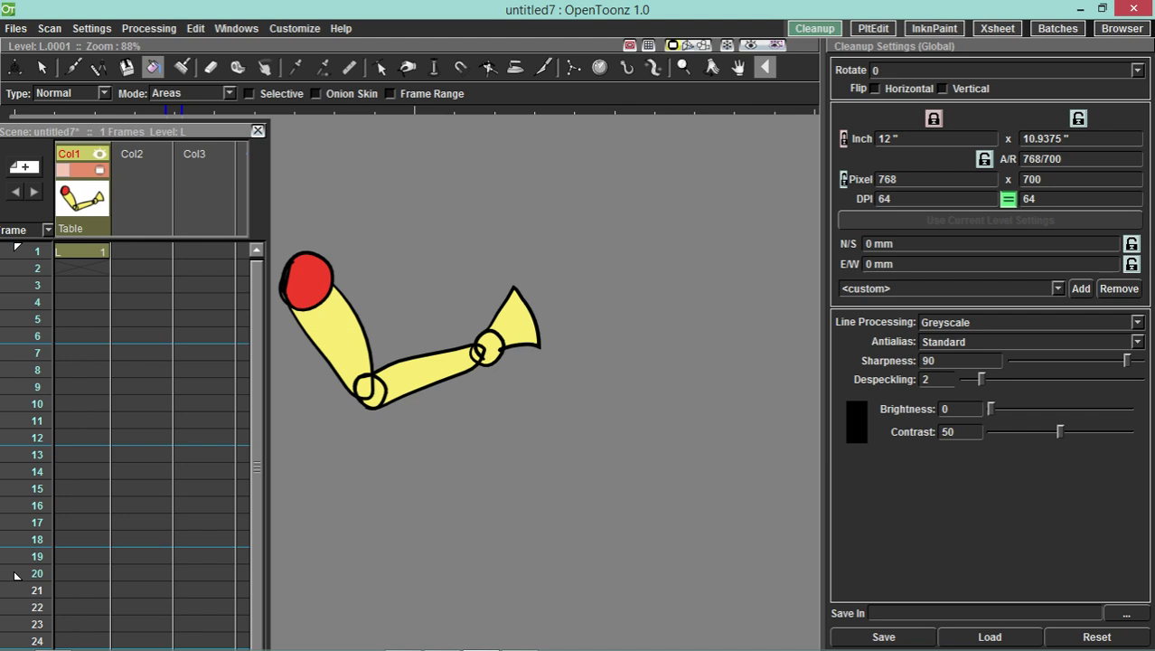
- Select the frame 1 cell of Col1, then narrow the Xsheet window and place it clear of the camera frame
click(83, 253)
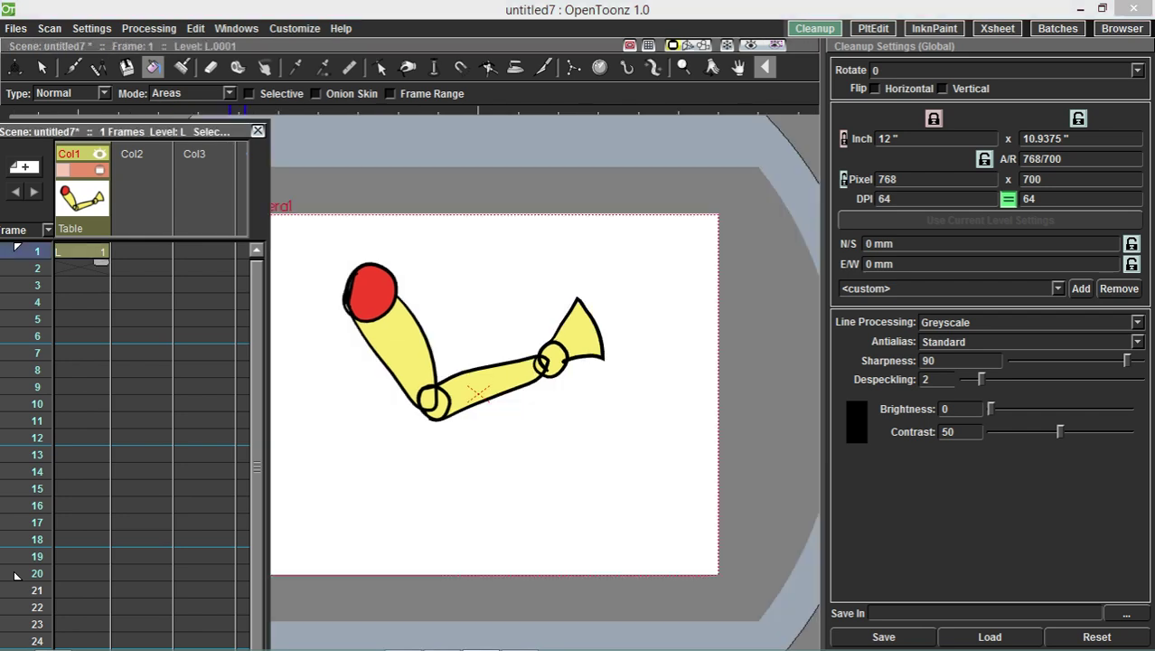
drag(135, 131, 175, 121)
drag(308, 380, 190, 380)
drag(117, 122, 104, 122)
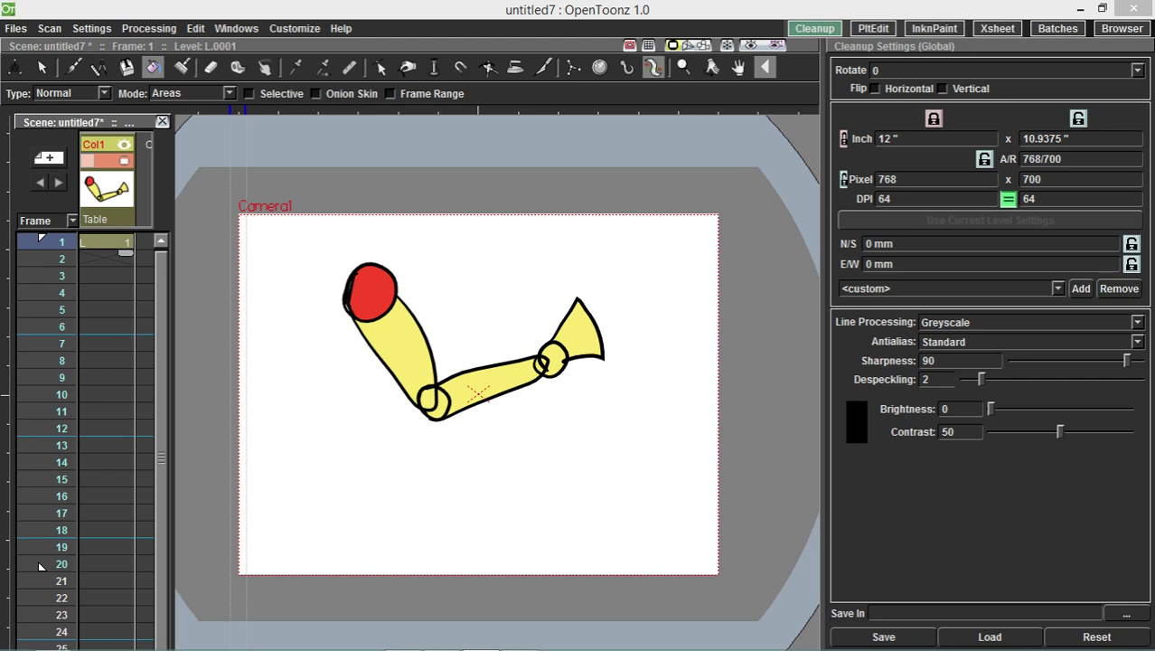
- Create a mesh for the arm drawing with the Plastic tool, using 5.08 mm edges, 300 DPI rasterization and a 5-pixel margin
click(653, 67)
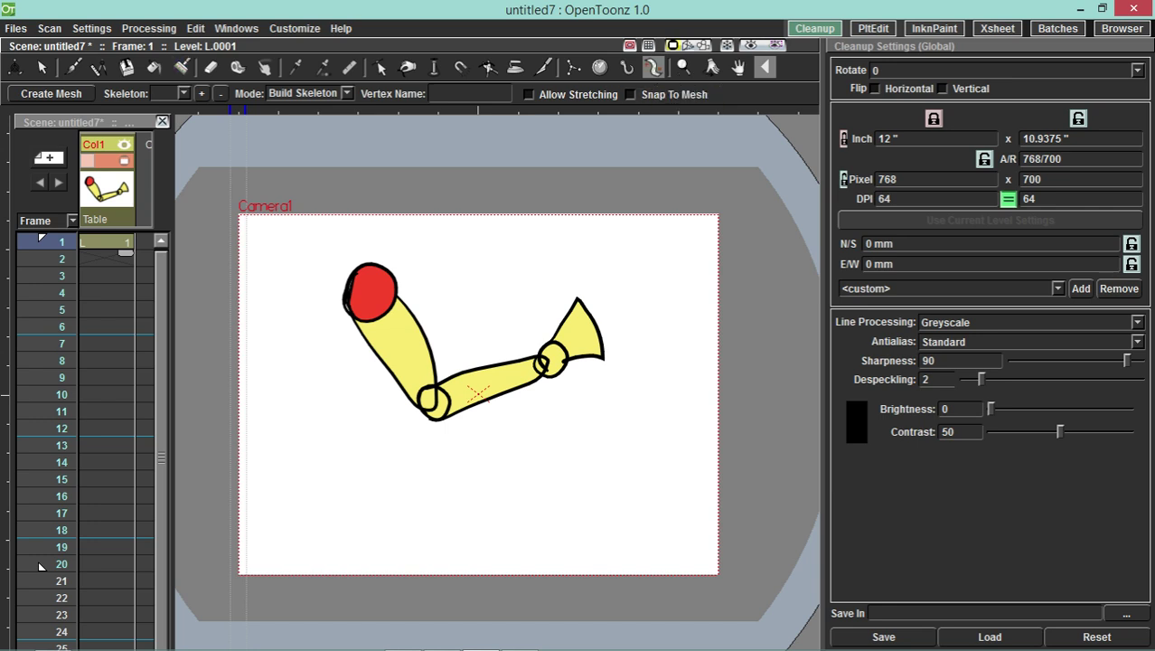
click(51, 93)
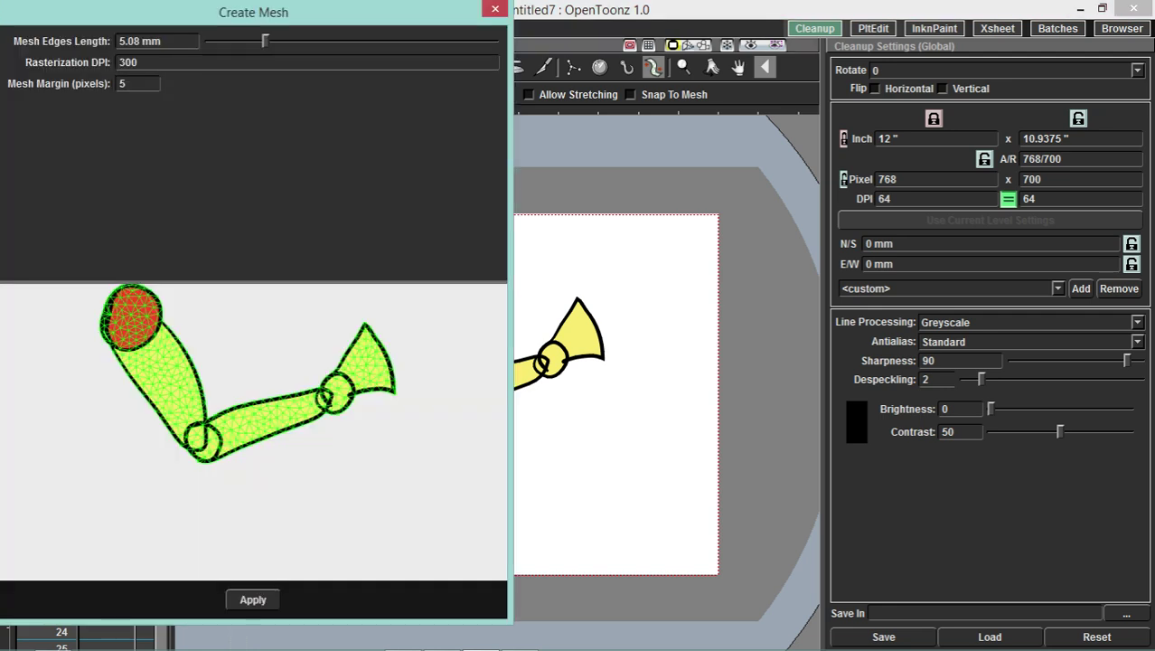
drag(199, 13, 348, 24)
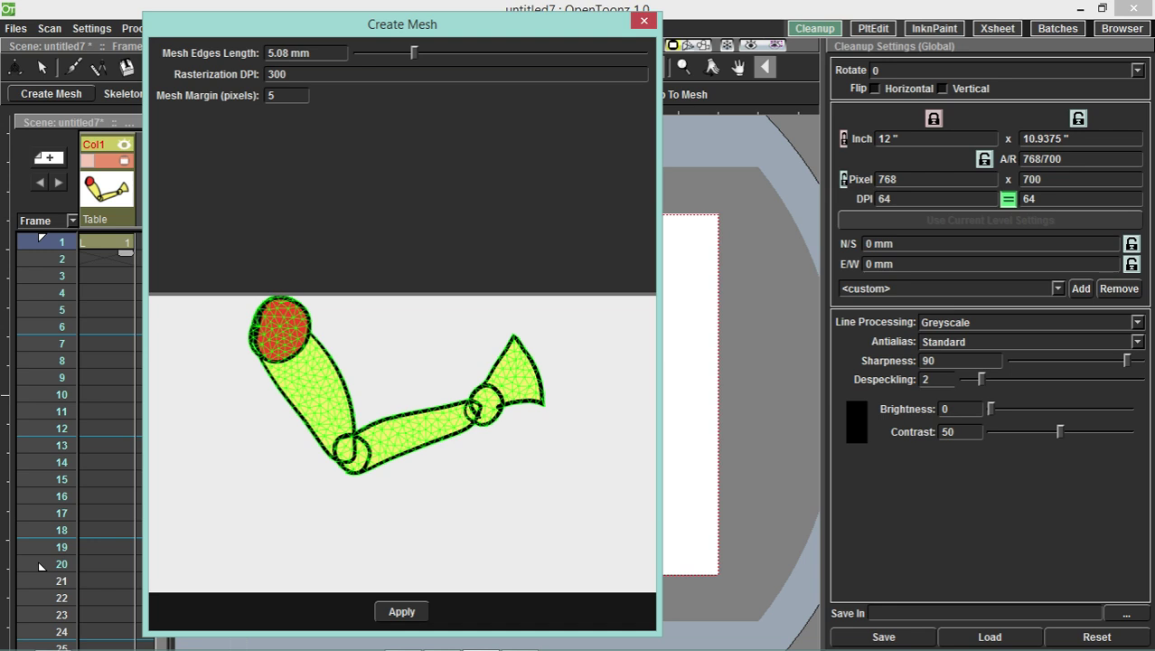
click(402, 612)
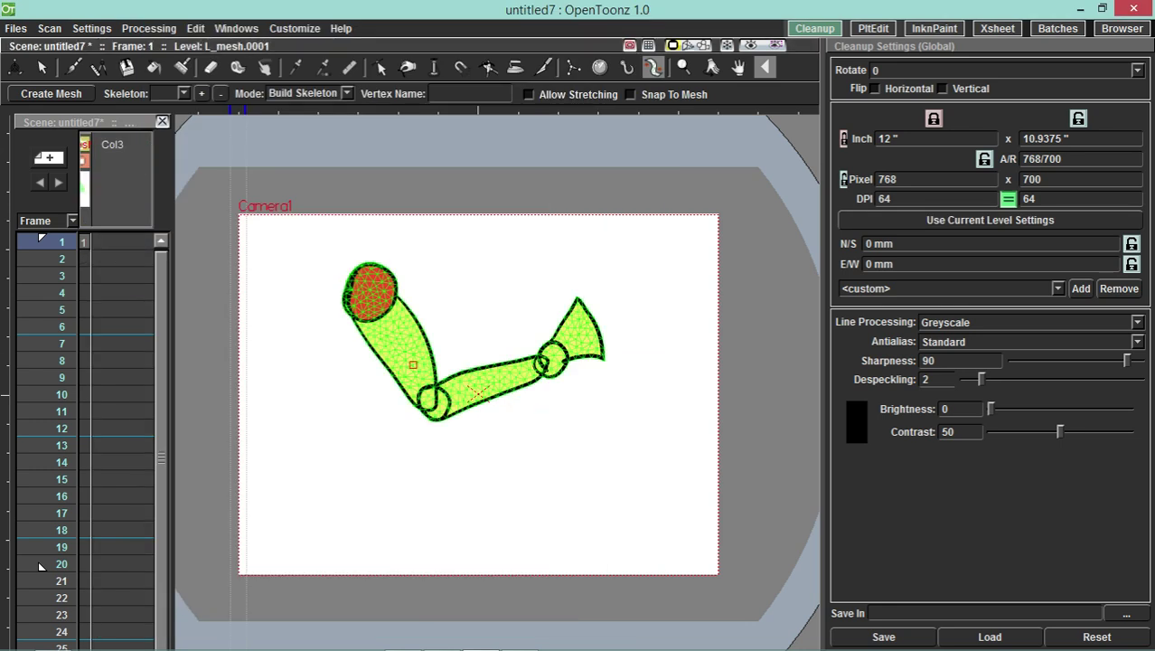
- Build a skeleton on the mesh with its root at the shoulder and connected vertices at the elbow, wrist and outer edge of the hand
click(347, 94)
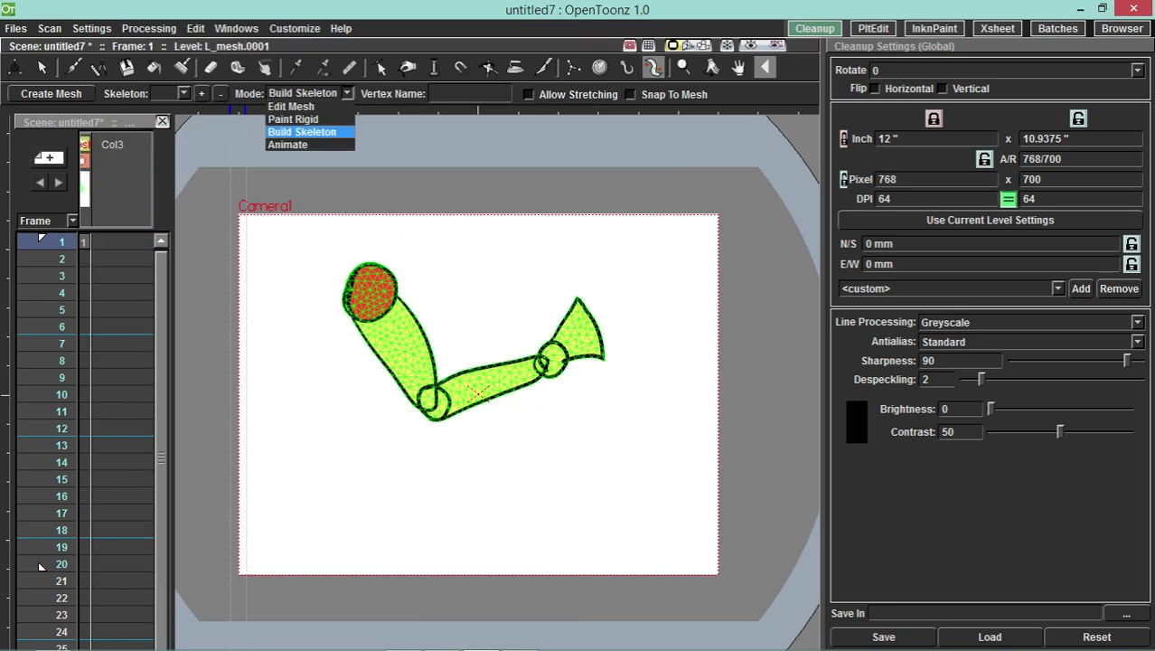
click(302, 132)
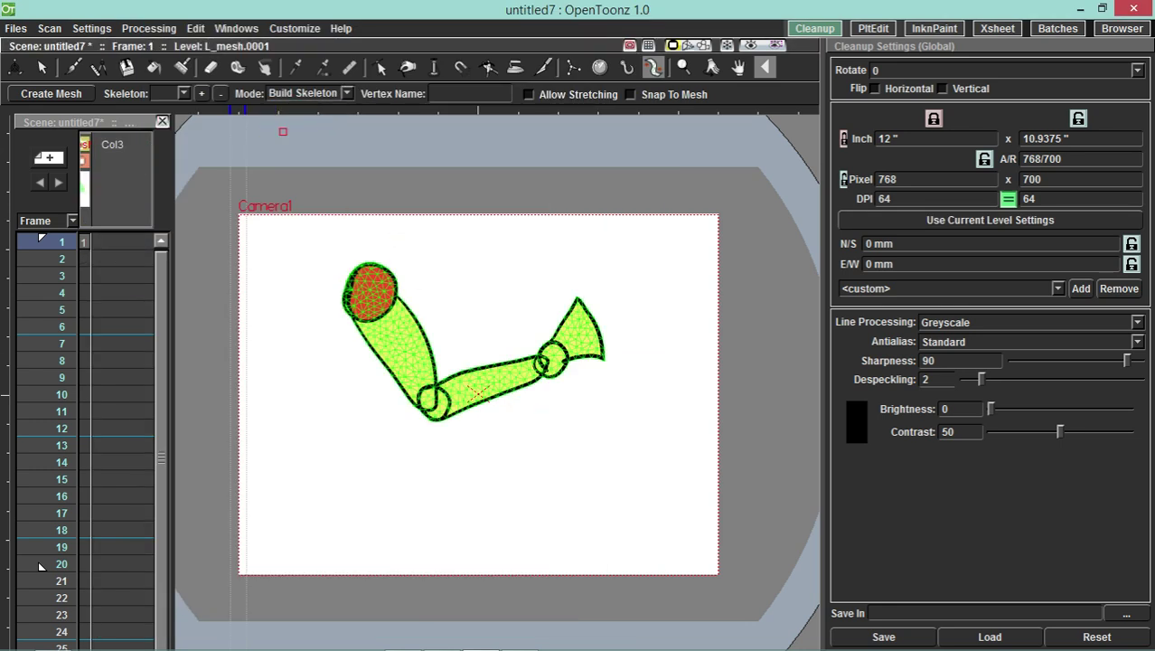
click(368, 290)
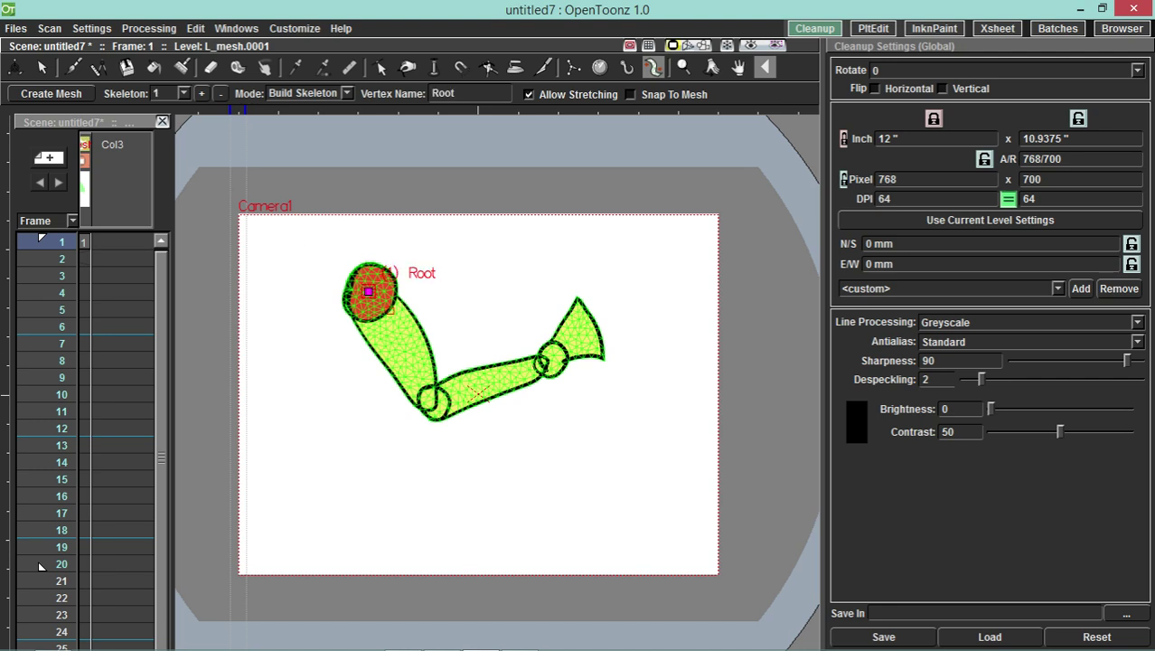
click(434, 402)
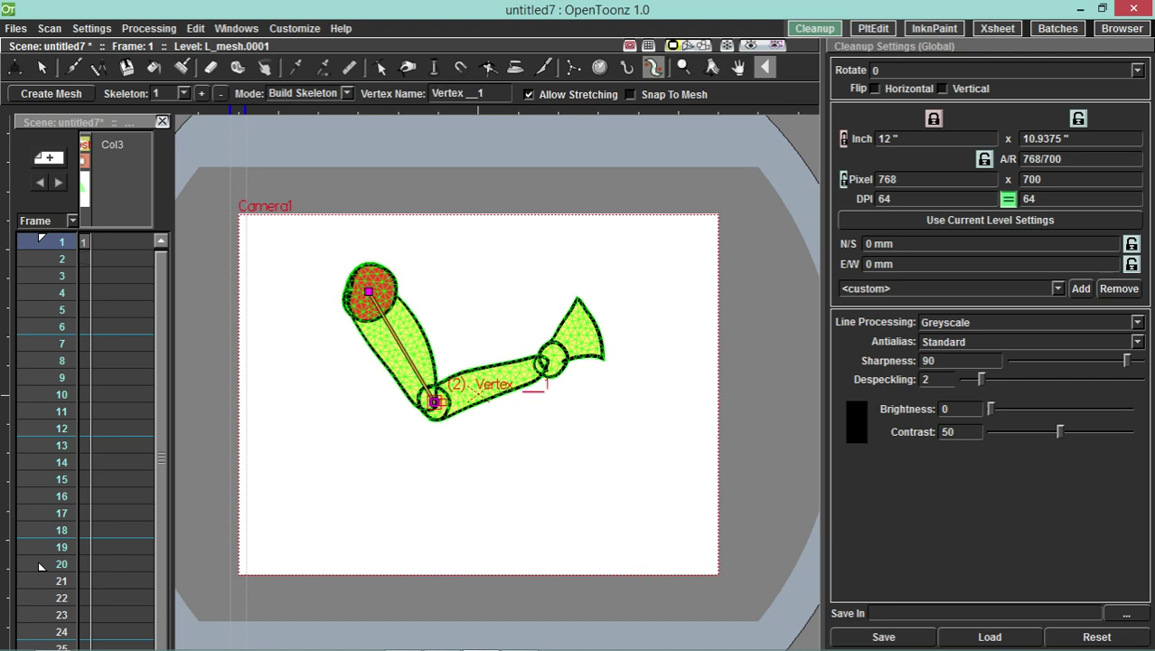
click(551, 360)
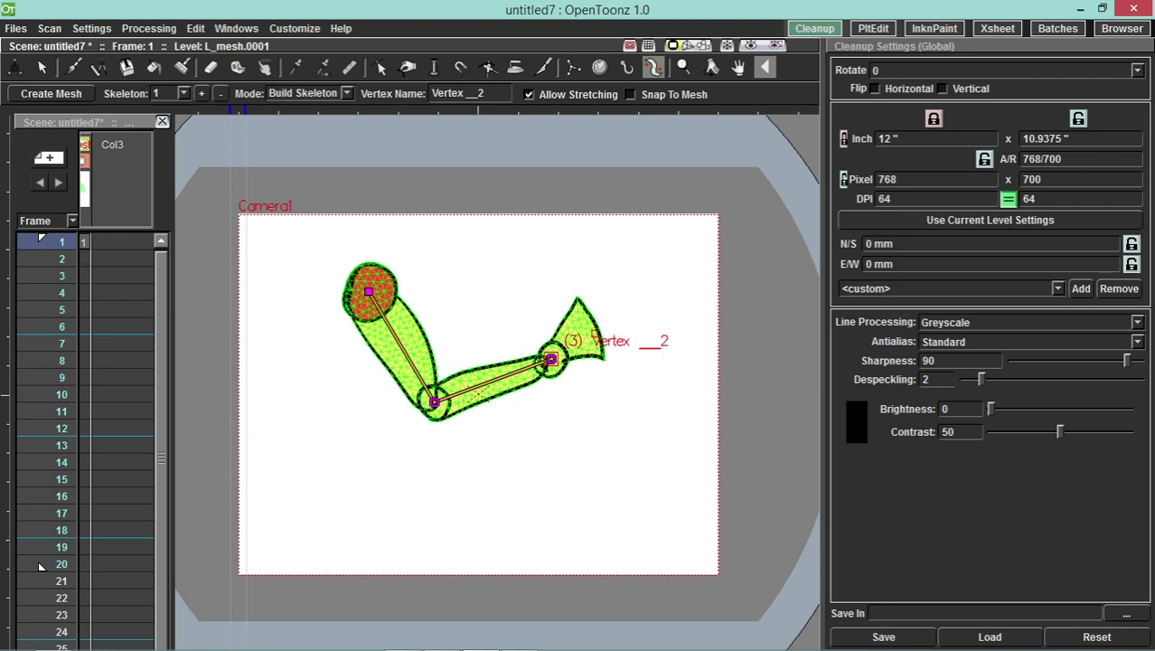
click(594, 328)
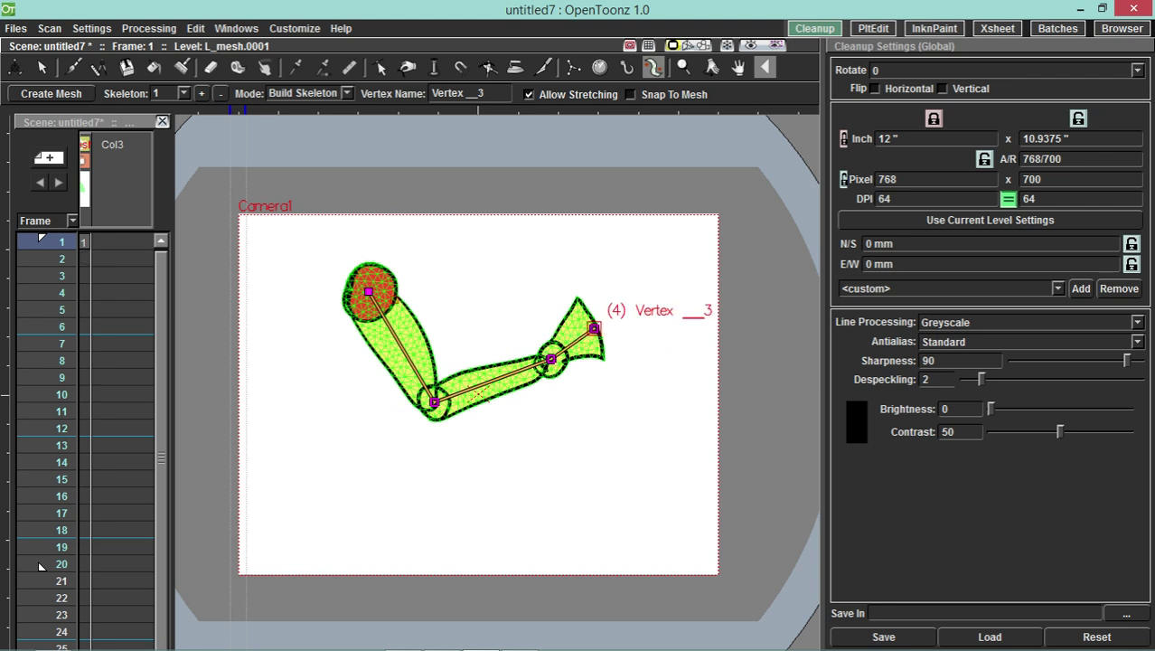
- In Edit Mesh mode, swap a mesh edge in the upper arm just below the shoulder
click(348, 93)
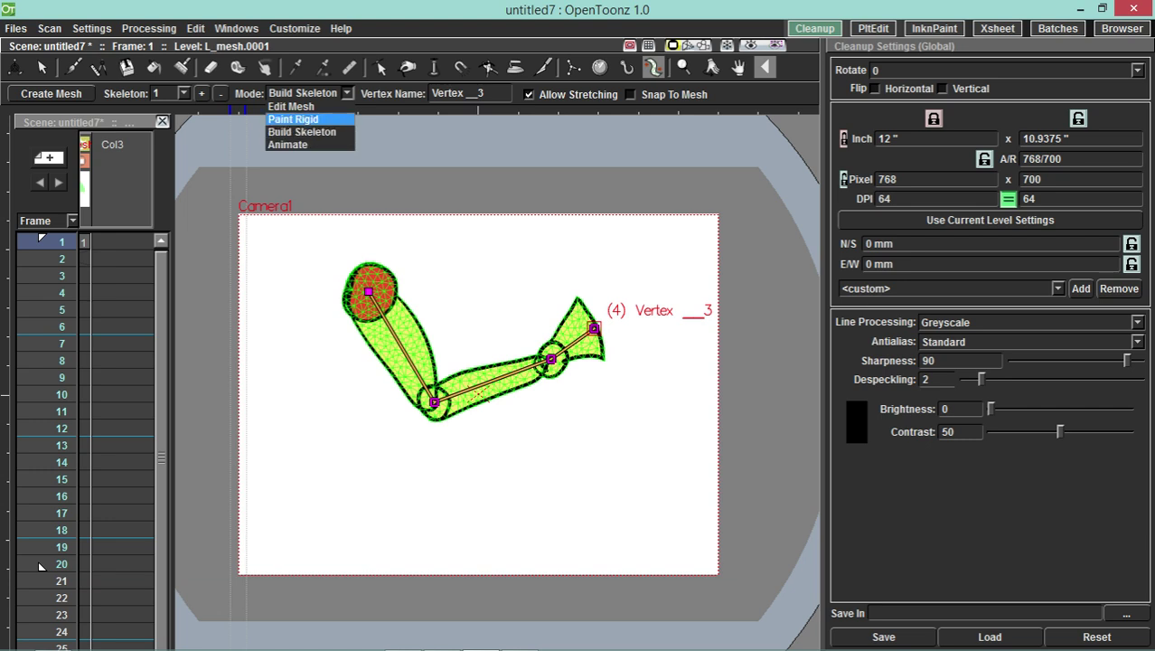
click(291, 106)
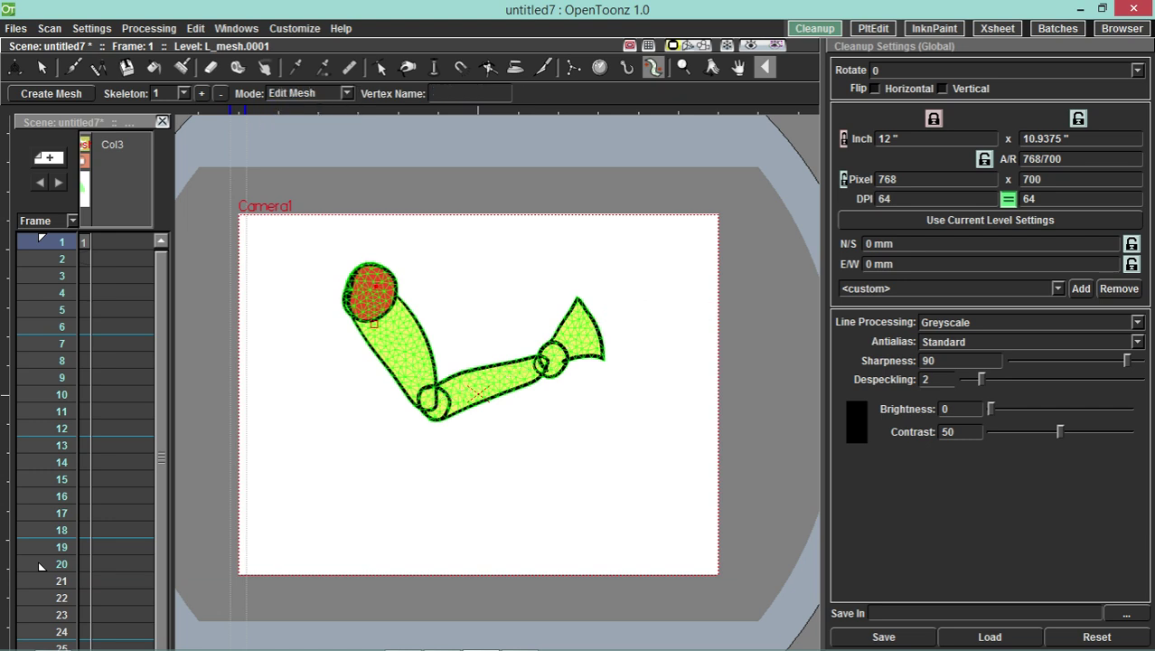
click(375, 327)
scroll(371, 349, up, 10)
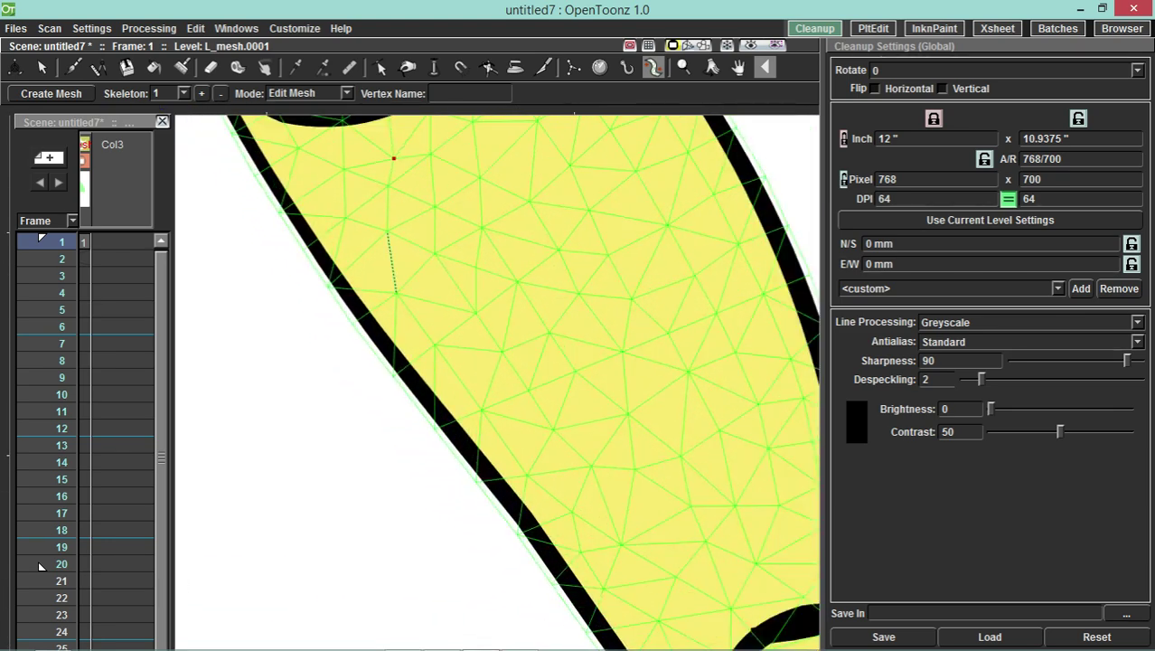
click(389, 272)
click(411, 244)
click(412, 273)
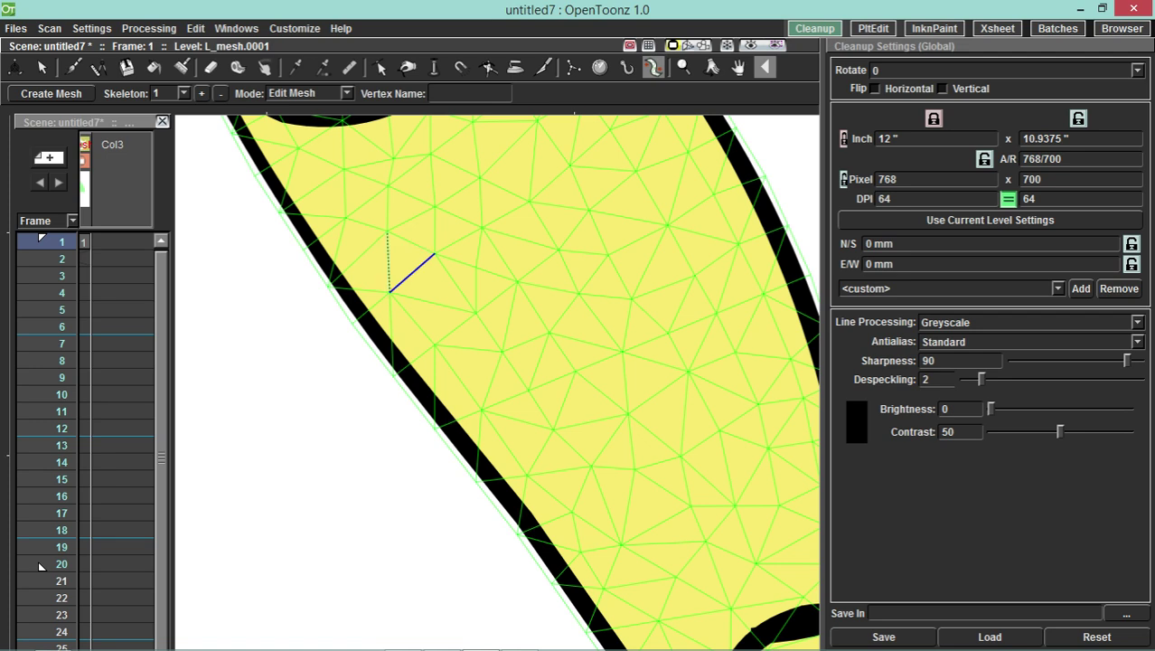
right_click(412, 274)
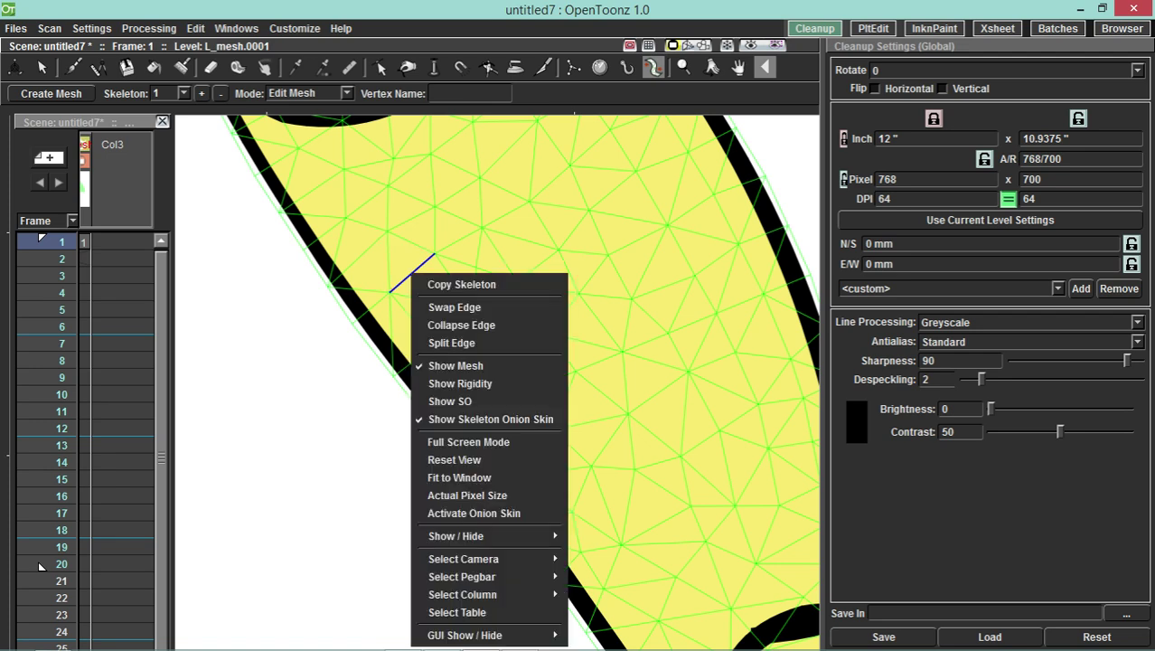
click(454, 308)
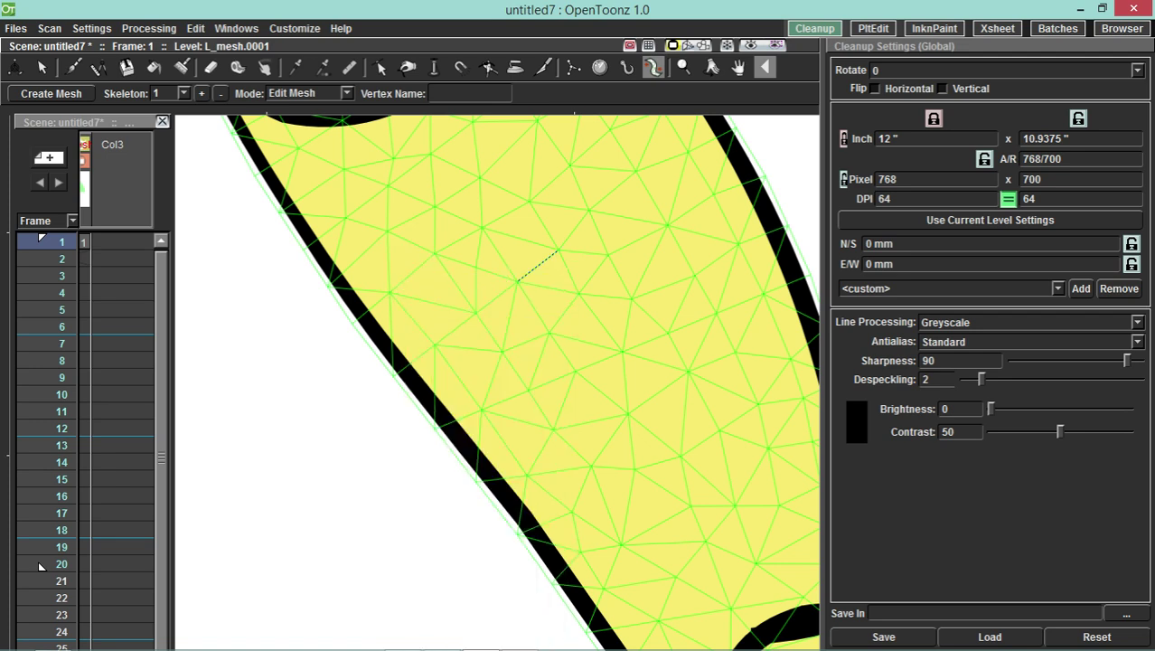
- Examine the mesh along the upper arm, forearm and hand, and bring the whole camera frame back into view
scroll(480, 267, up, 3)
scroll(489, 250, down, 3)
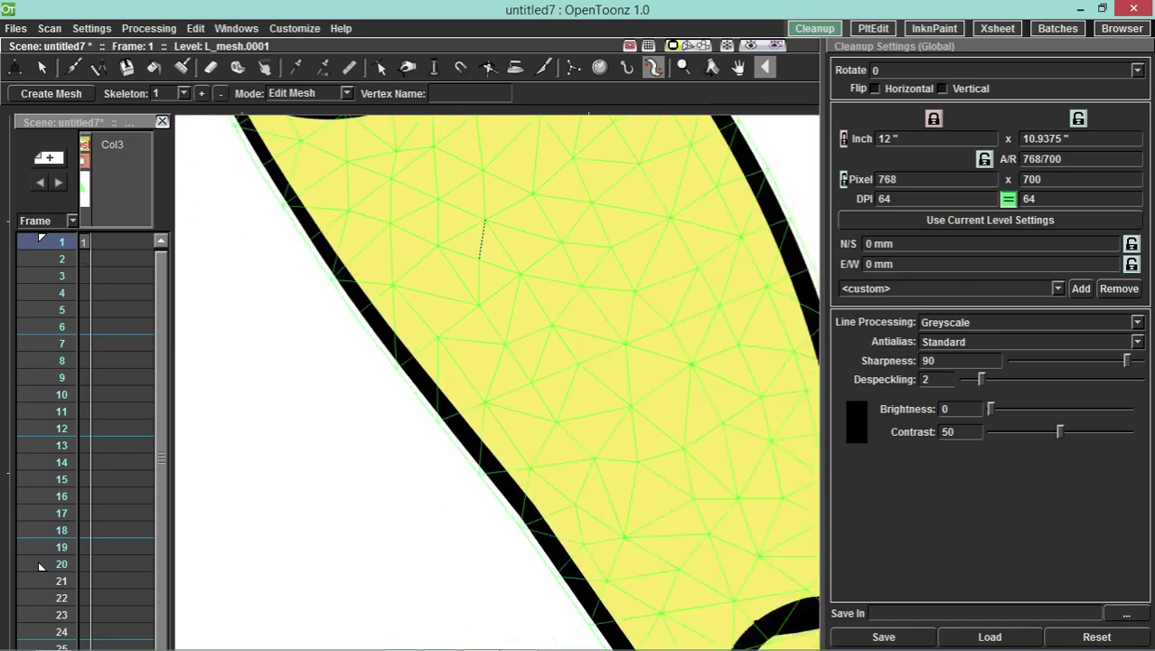
scroll(488, 237, down, 4)
scroll(488, 236, up, 1)
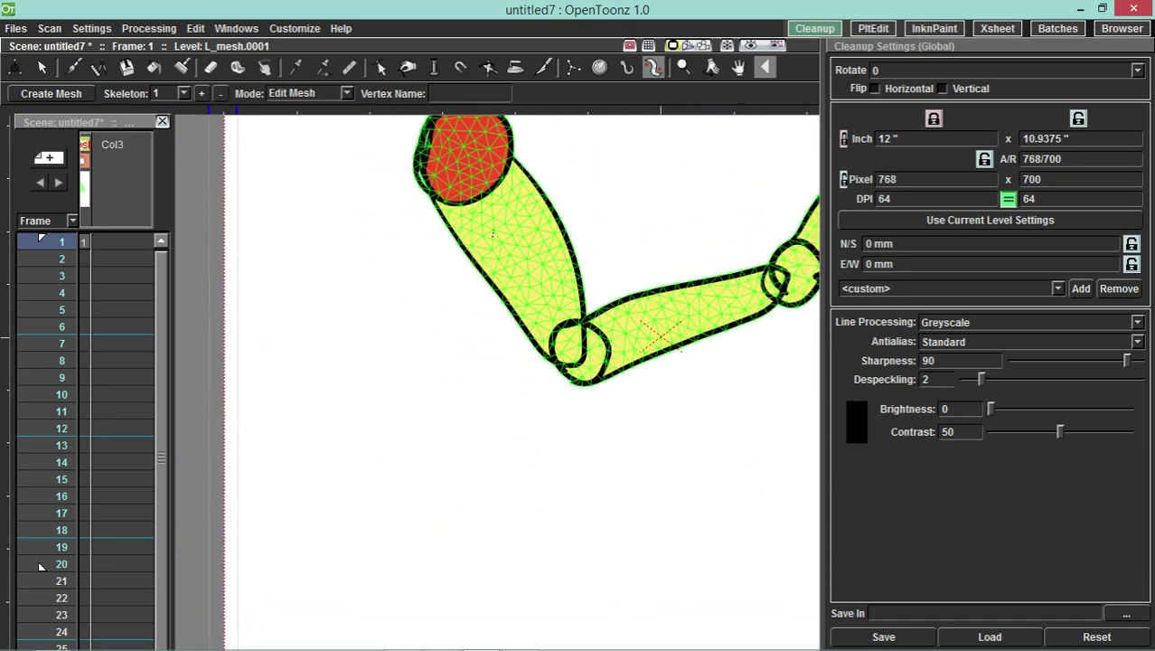
scroll(705, 276, down, 2)
scroll(705, 276, up, 1)
scroll(705, 276, down, 1)
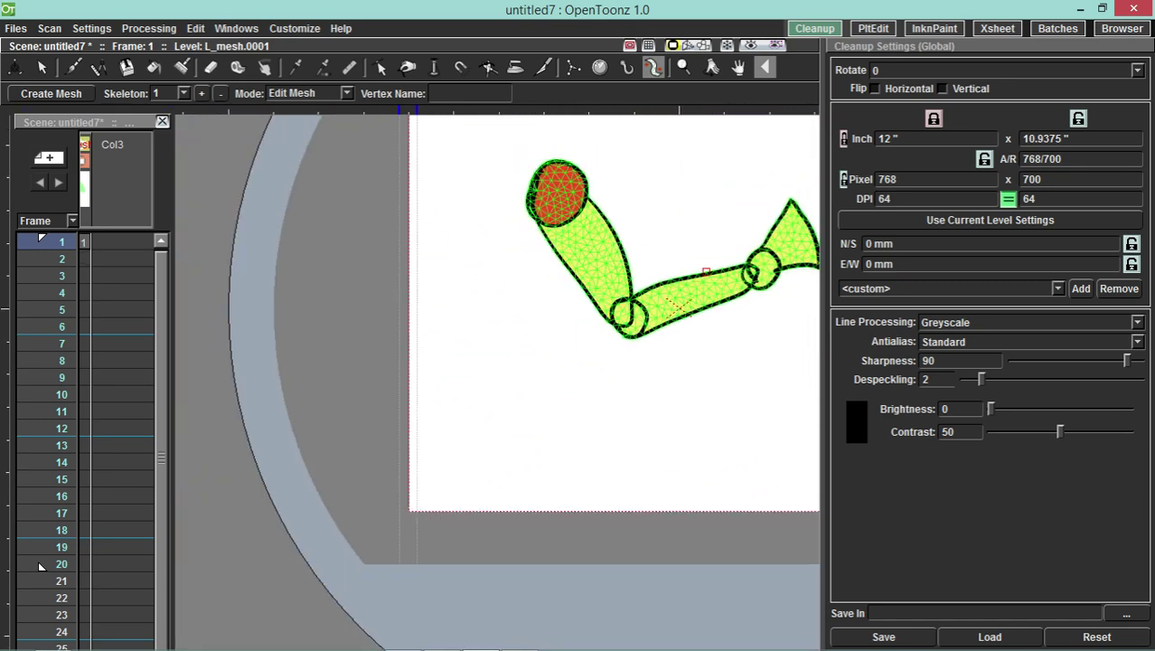
scroll(688, 267, up, 2)
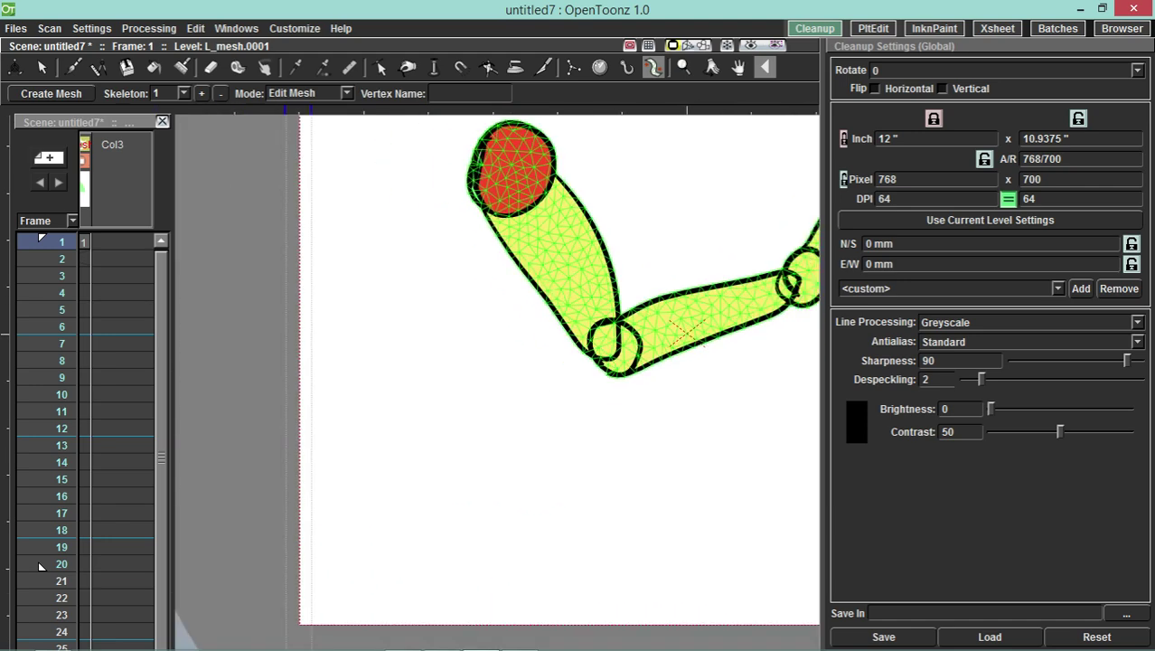
scroll(687, 267, down, 3)
scroll(688, 267, up, 4)
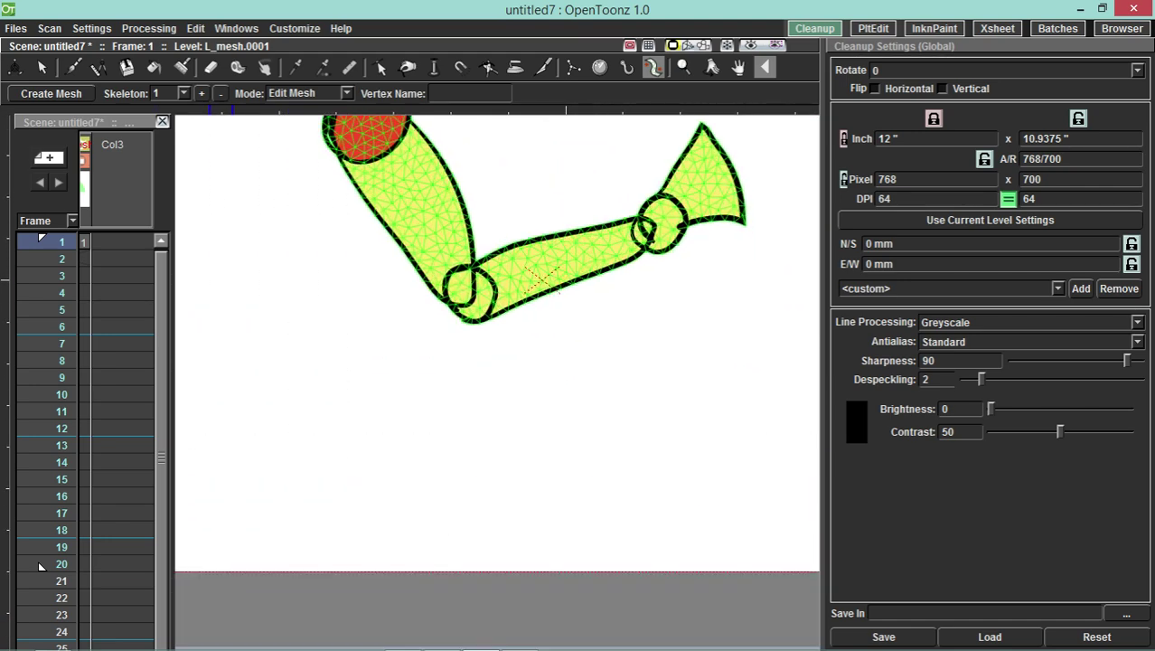
scroll(691, 273, up, 2)
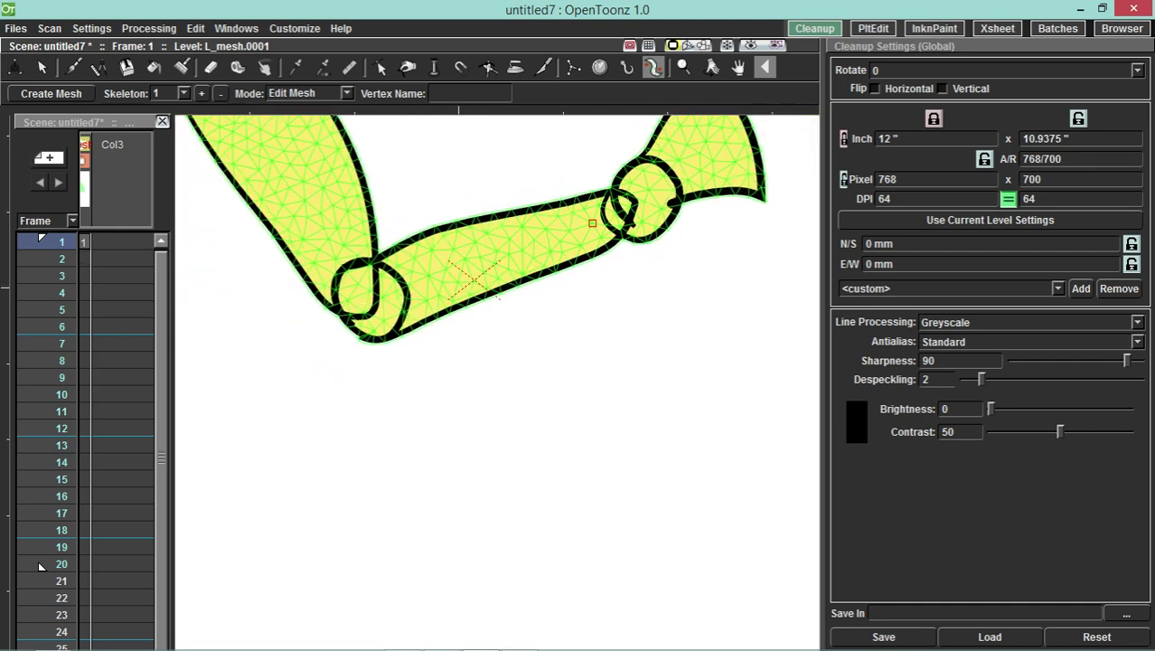
scroll(592, 222, down, 4)
scroll(592, 223, up, 3)
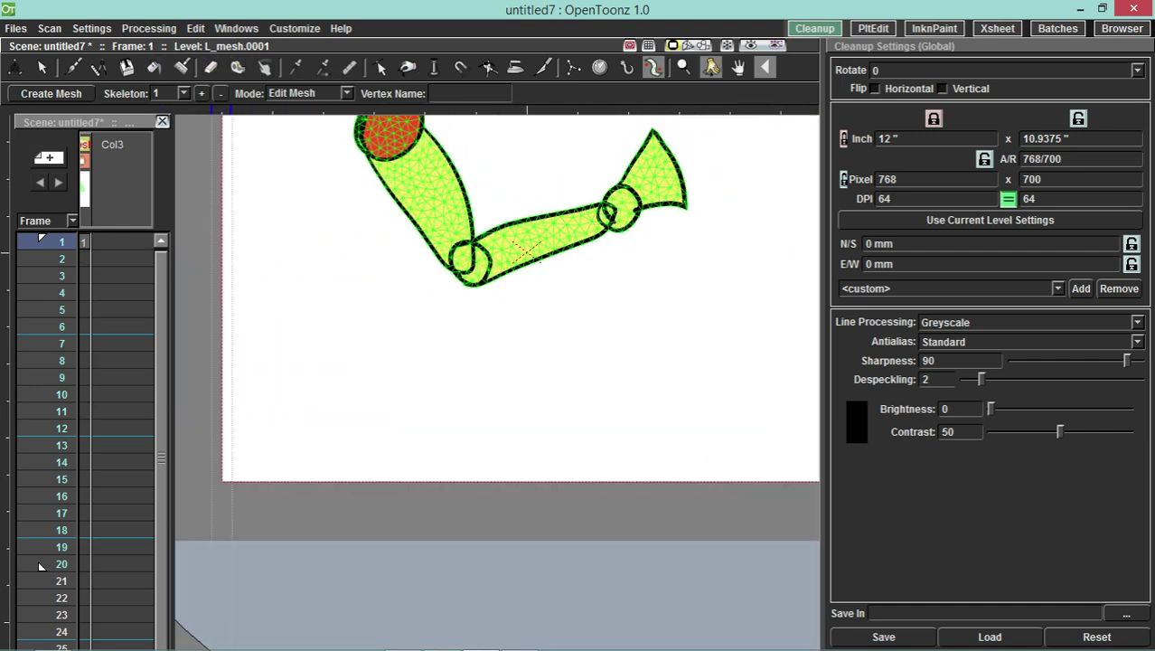
click(739, 68)
drag(588, 226, 552, 343)
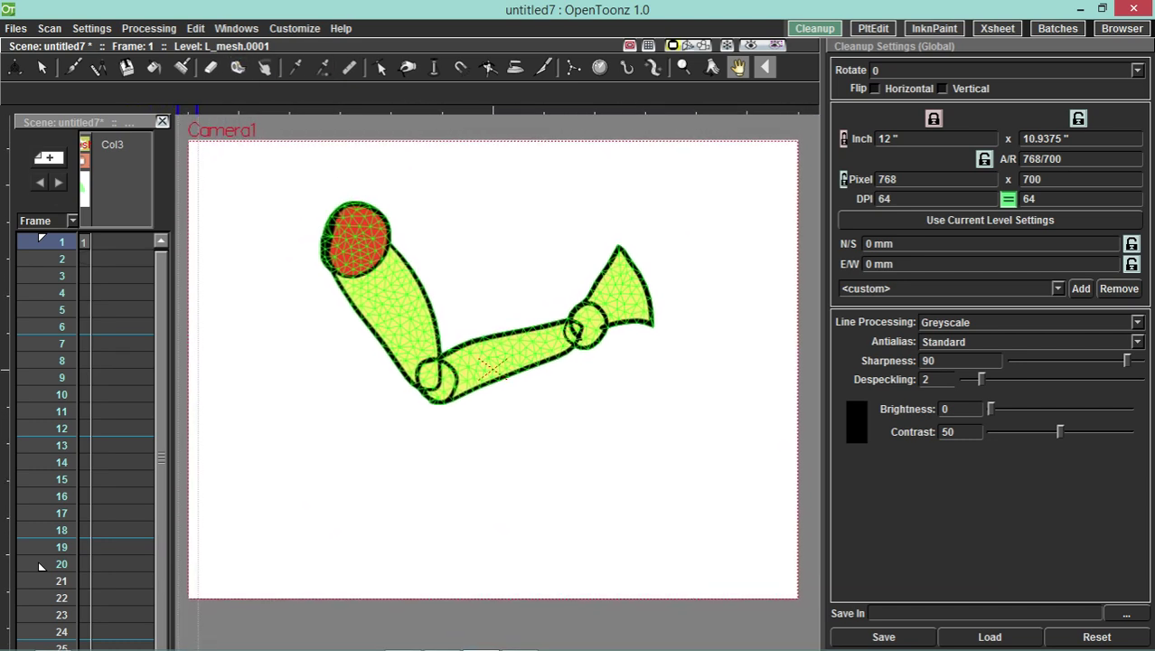
- Switch the Plastic tool to Animate mode for the arm's skeleton
click(652, 67)
click(347, 93)
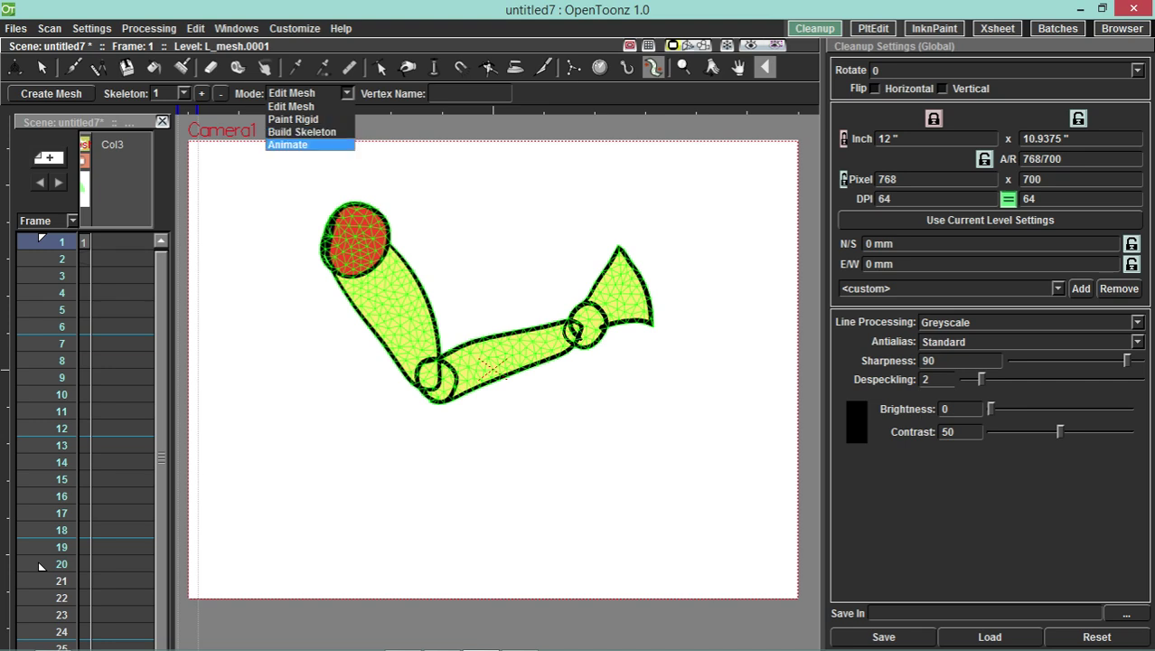
key(Return)
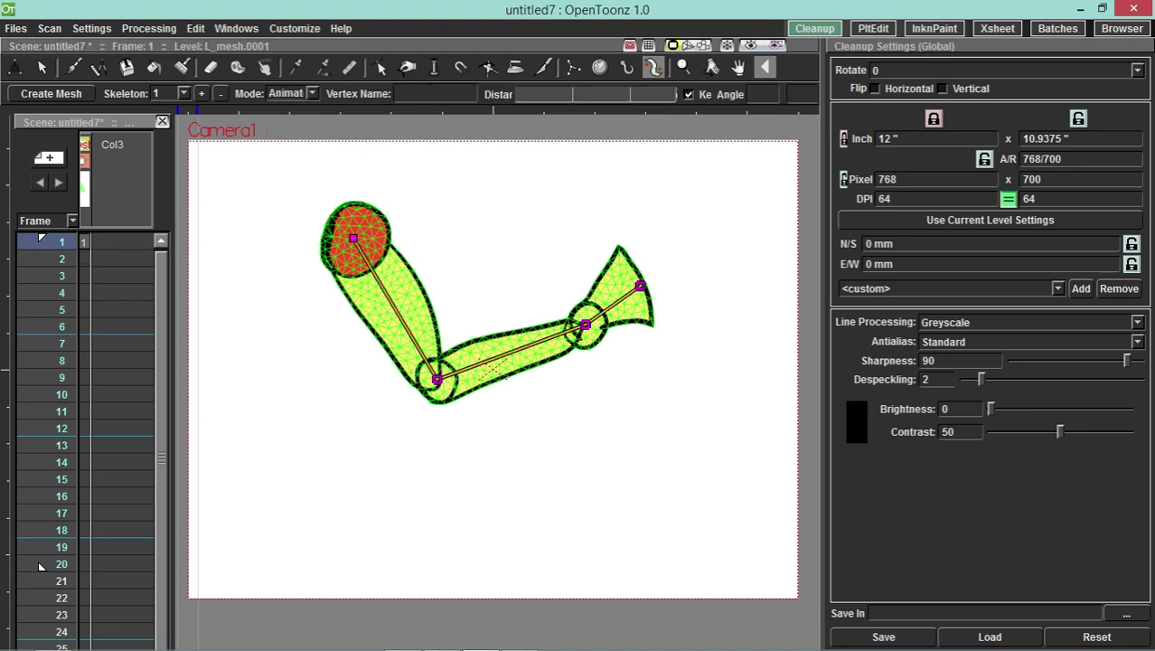
- Widen the Xsheet window to show both columns and extend the drawing and mesh cells to frame 20
drag(172, 369, 215, 369)
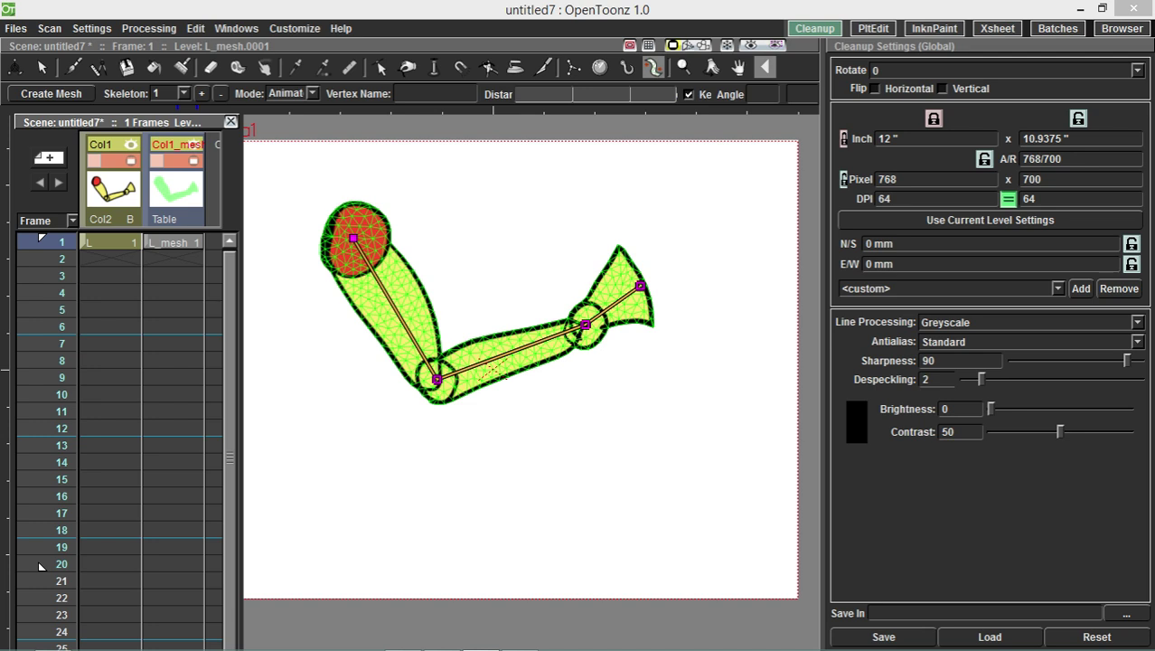
click(113, 243)
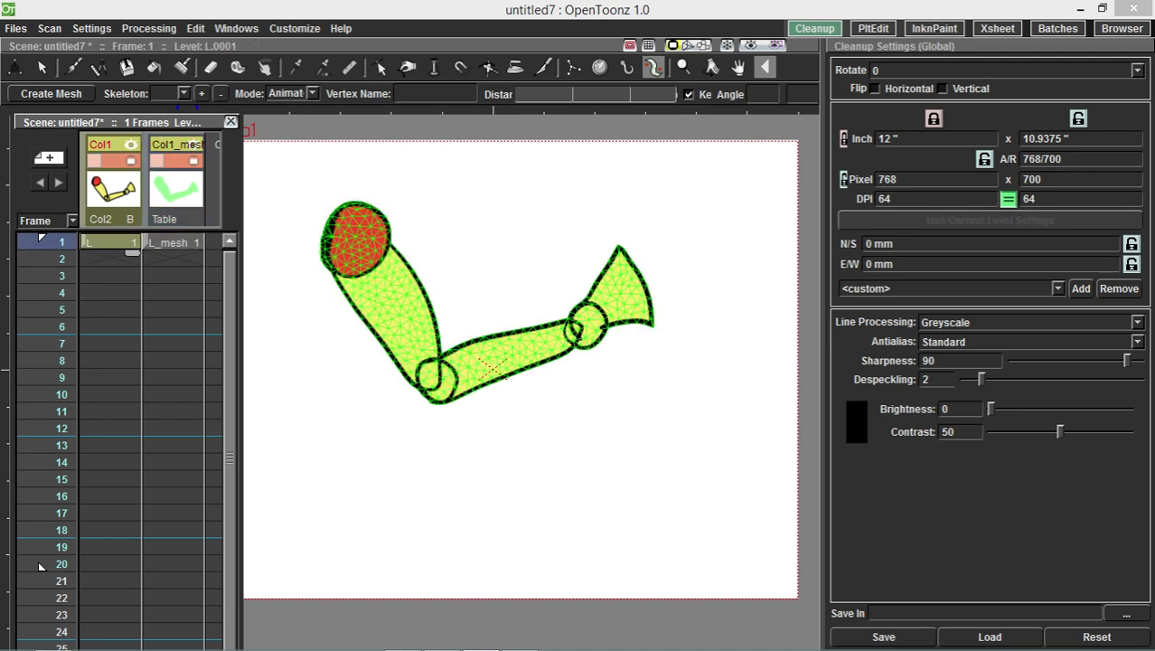
drag(195, 254, 195, 575)
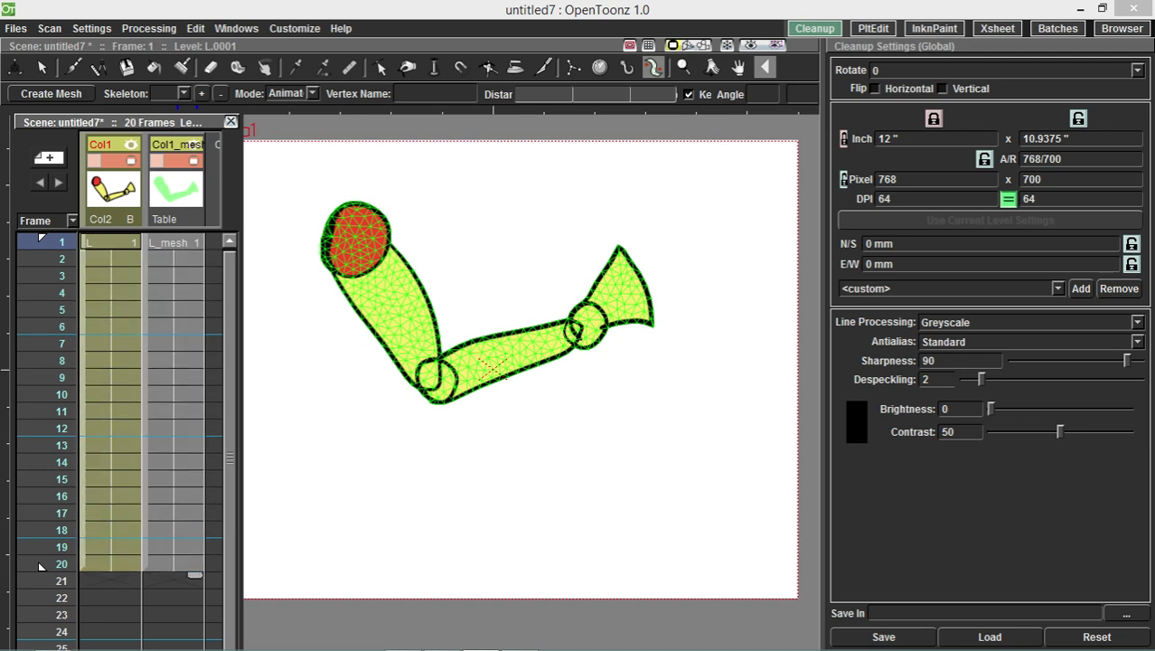
- On frame 1 of the mesh column, rotate the elbow vertex to about -37.4°, raise the forearm and bend the hand to about -99°
click(174, 242)
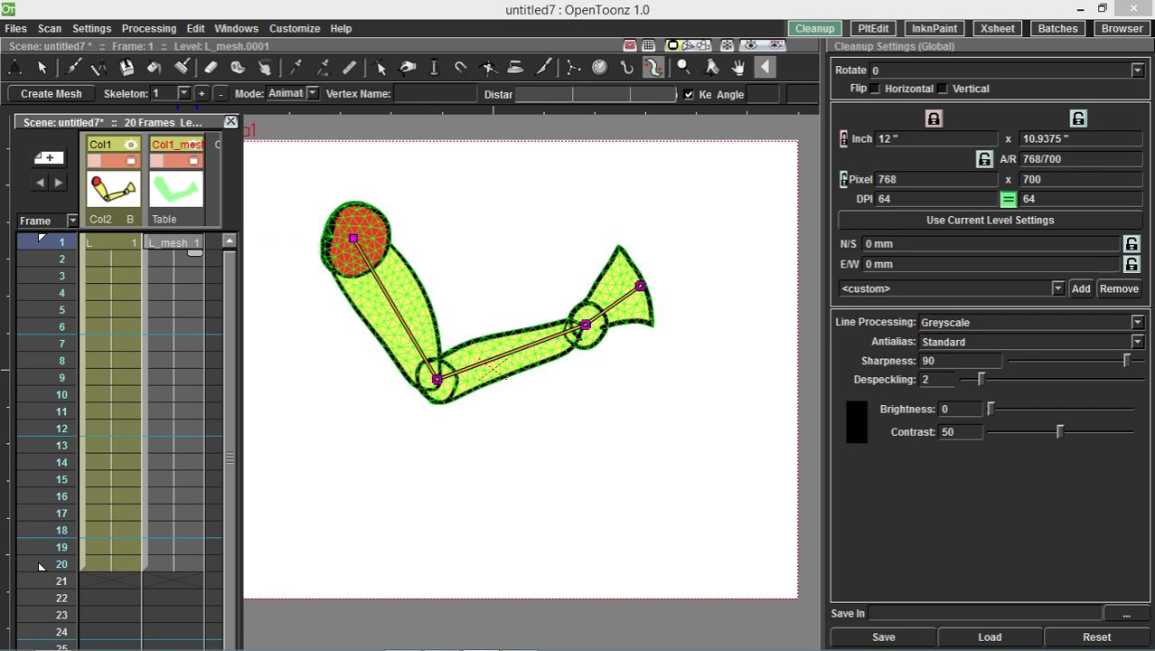
click(112, 242)
key(Right)
drag(438, 380, 334, 402)
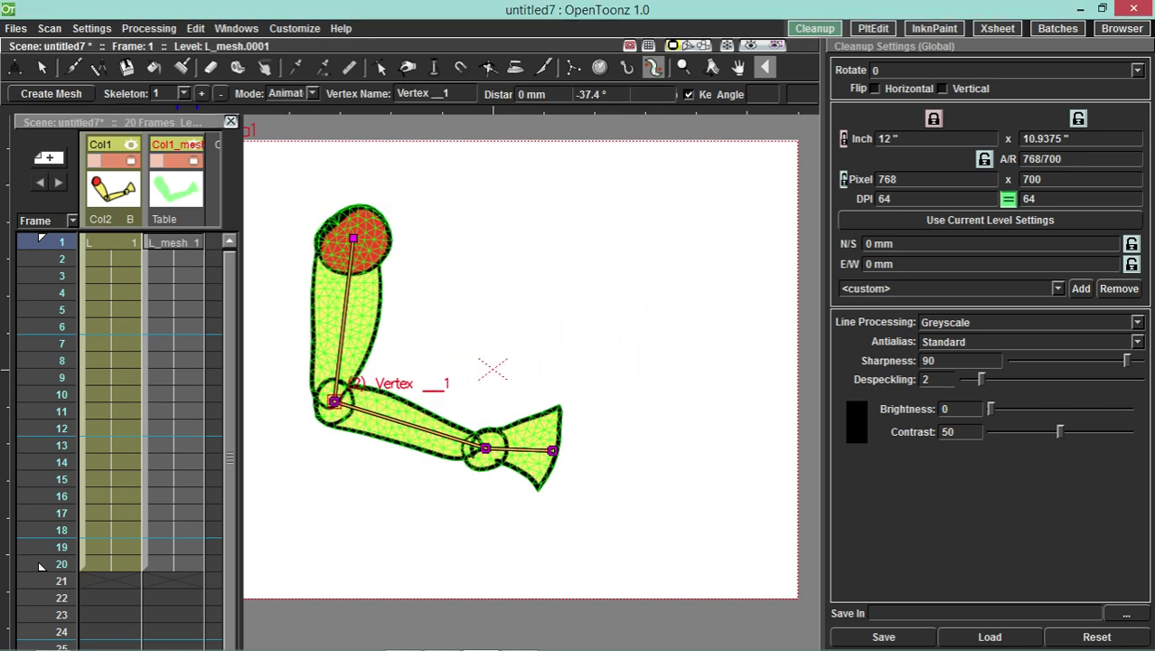
drag(486, 449, 470, 318)
drag(516, 269, 515, 369)
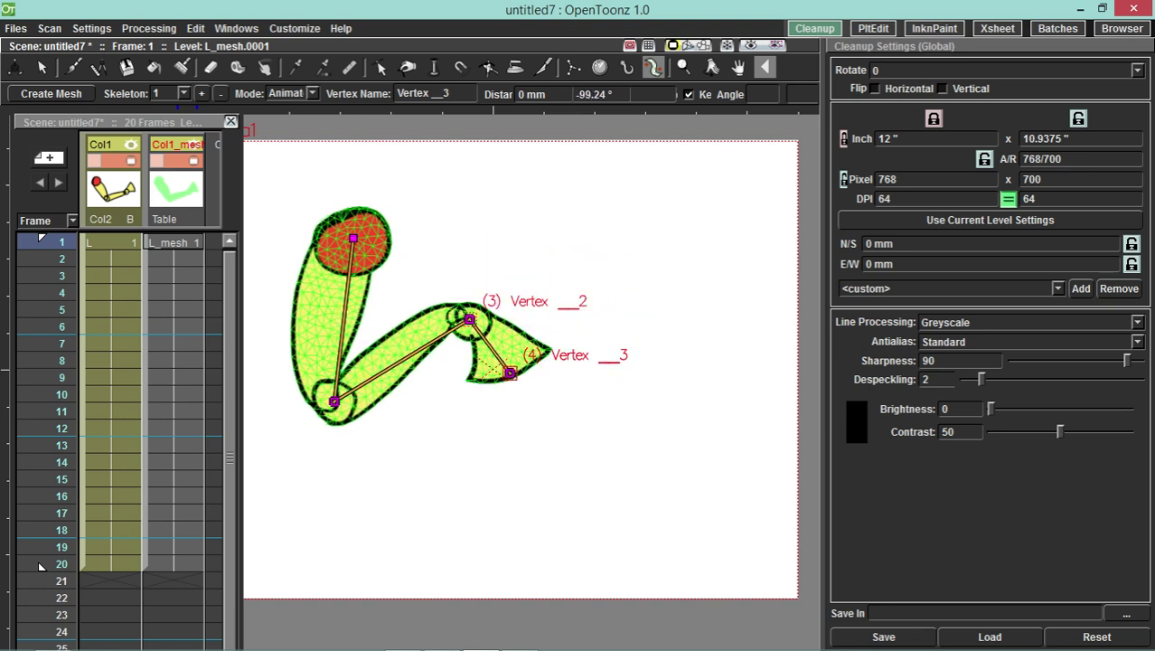
- Fold the forearm up to the shoulder, return it to about 48°, and rotate the hand vertex to about 348°
drag(428, 273, 456, 300)
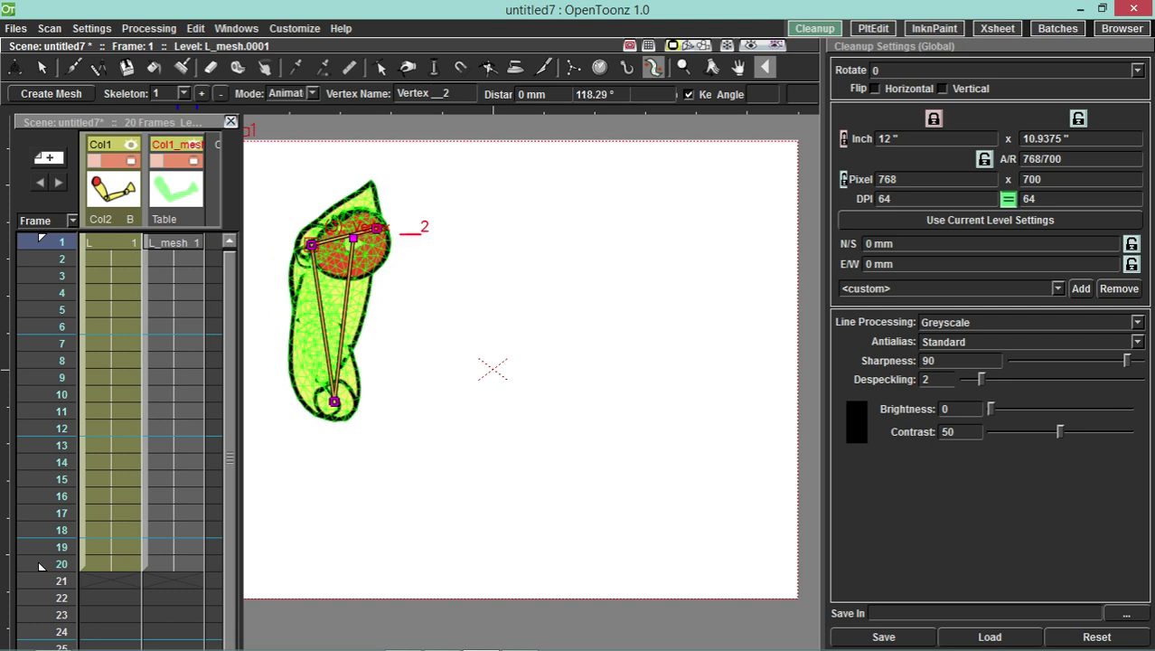
drag(312, 245, 469, 319)
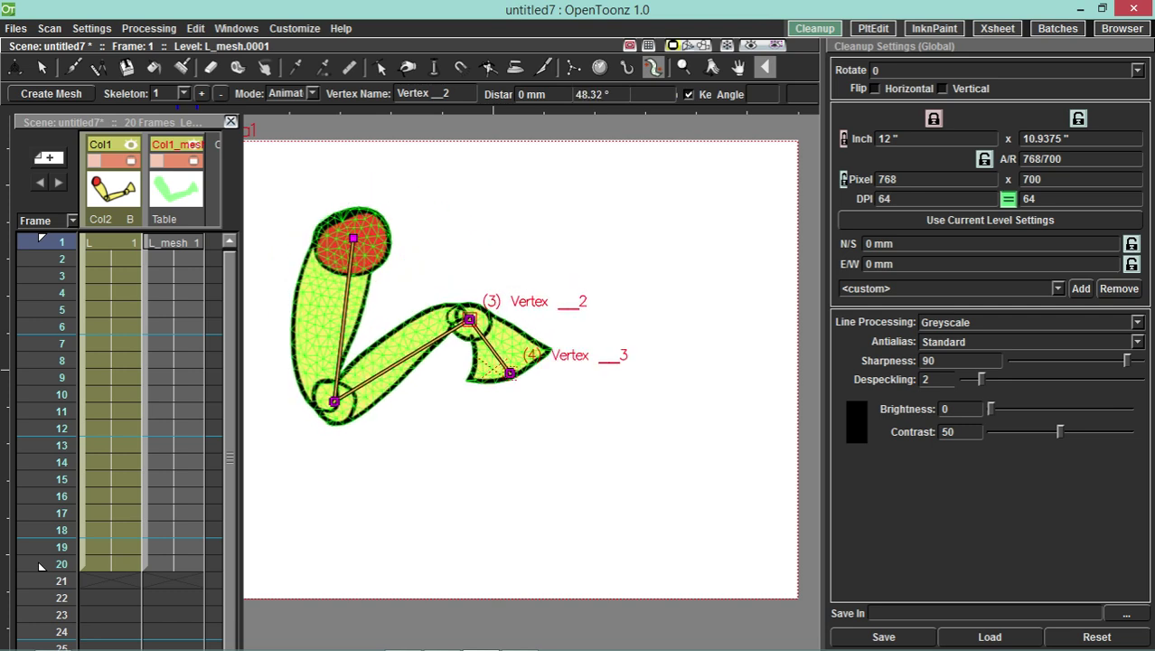
mouse_move(511, 372)
mouse_down()
mouse_move(430, 376)
mouse_move(418, 361)
mouse_move(464, 386)
mouse_move(529, 348)
mouse_move(426, 268)
mouse_move(403, 312)
mouse_move(479, 386)
mouse_move(493, 369)
mouse_up()
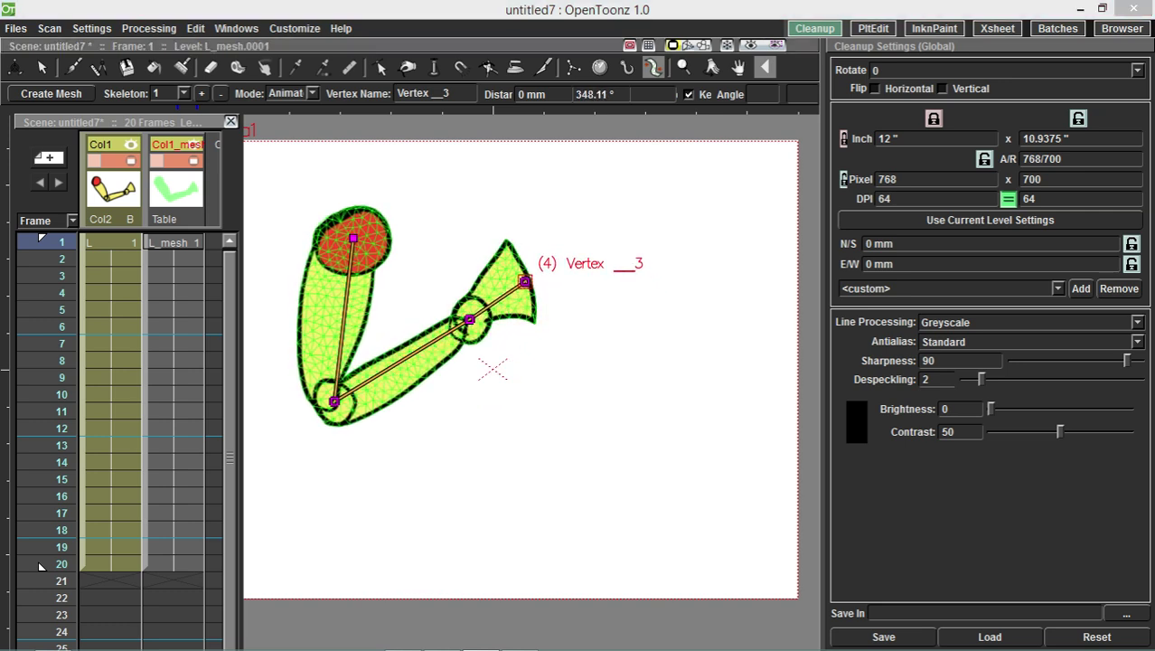
- On frame 20 of the mesh column, swing the forearm down, move the elbow forward and bend the hand downward
click(492, 369)
click(41, 566)
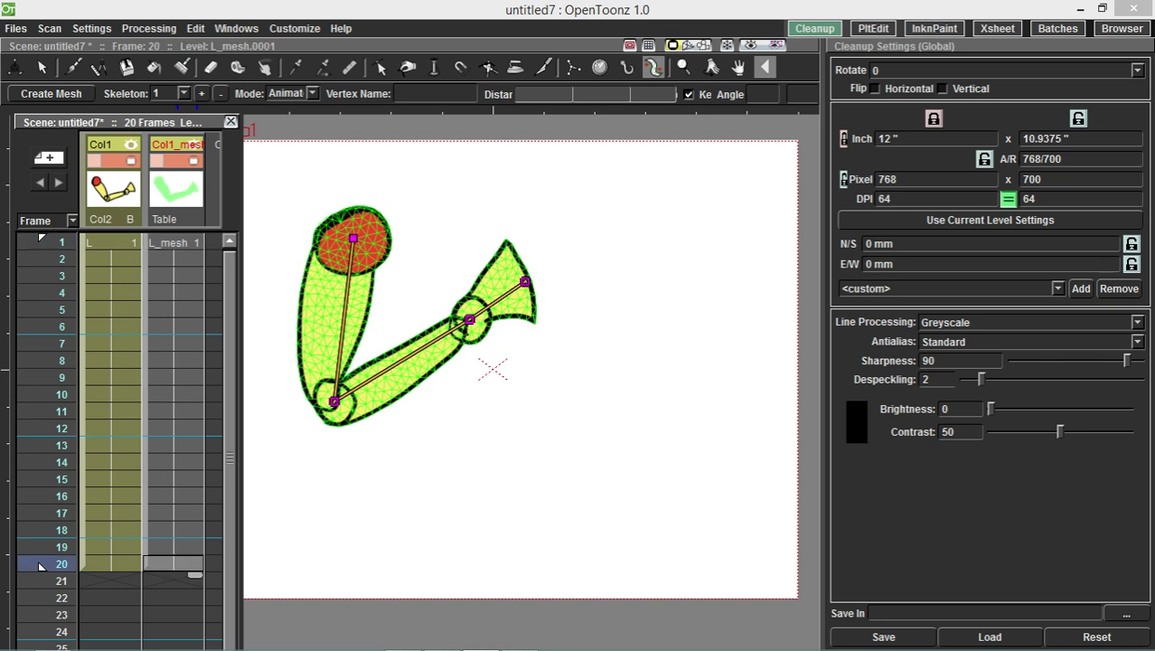
drag(469, 319, 440, 519)
drag(334, 401, 401, 396)
drag(609, 483, 553, 524)
- Step through the mesh column's frames back to frame 1 to examine the arm's in-between poses
click(177, 548)
key(comma)
key(comma)
key(comma)
key(comma)
key(comma)
key(comma)
key(comma)
key(comma)
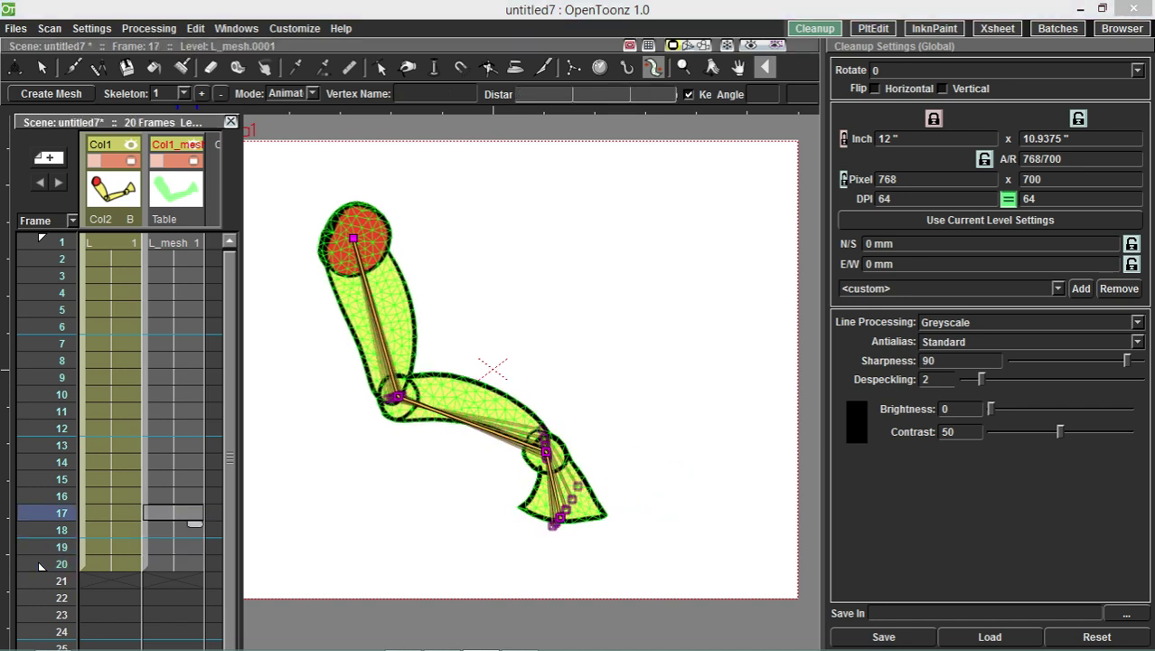
key(comma)
key(comma)
key(comma)
key(comma)
key(comma)
key(comma)
key(comma)
key(comma)
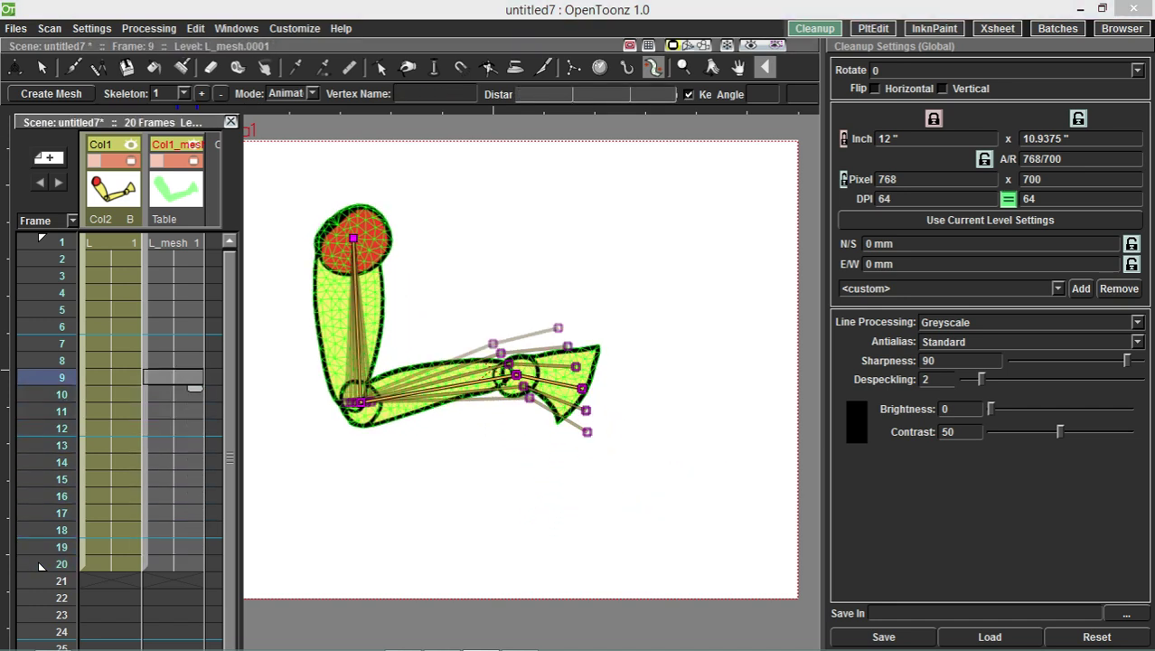
key(comma)
key(comma)
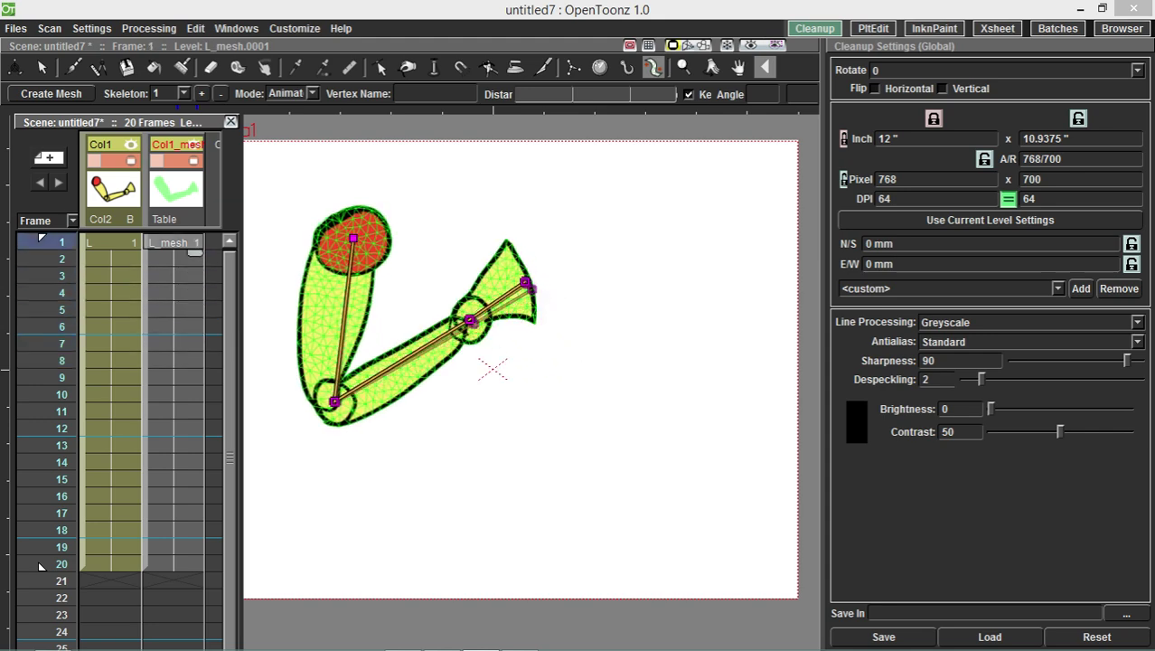
- Play the arm animation in a loop in a separate viewer window and close the viewer
click(236, 28)
click(257, 80)
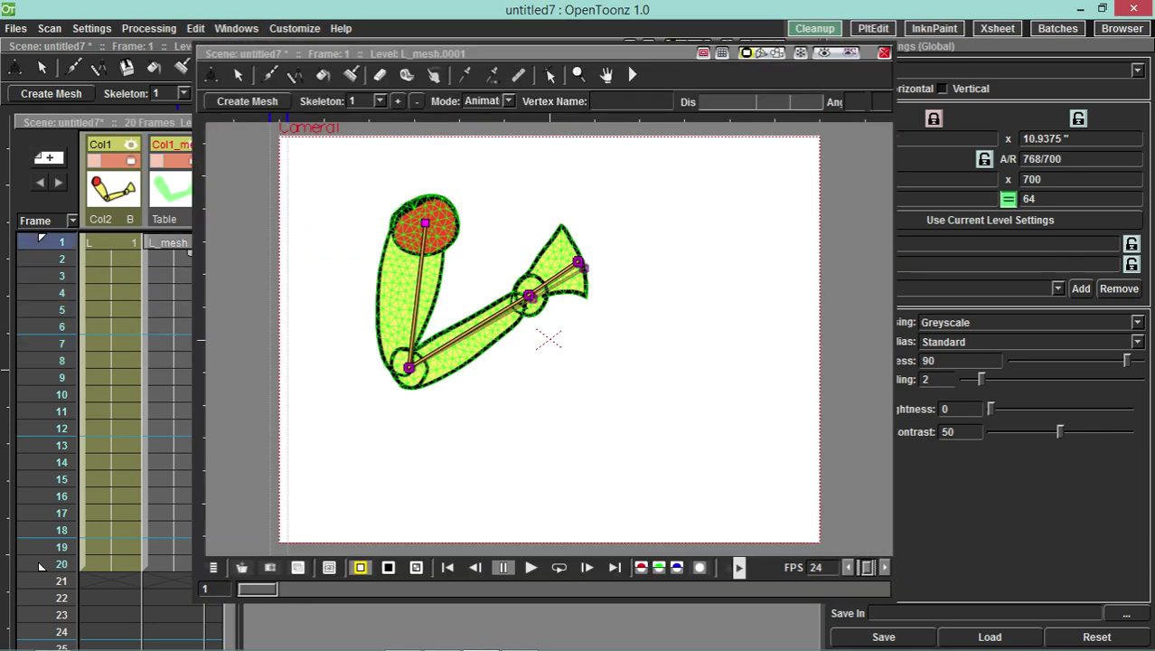
click(558, 567)
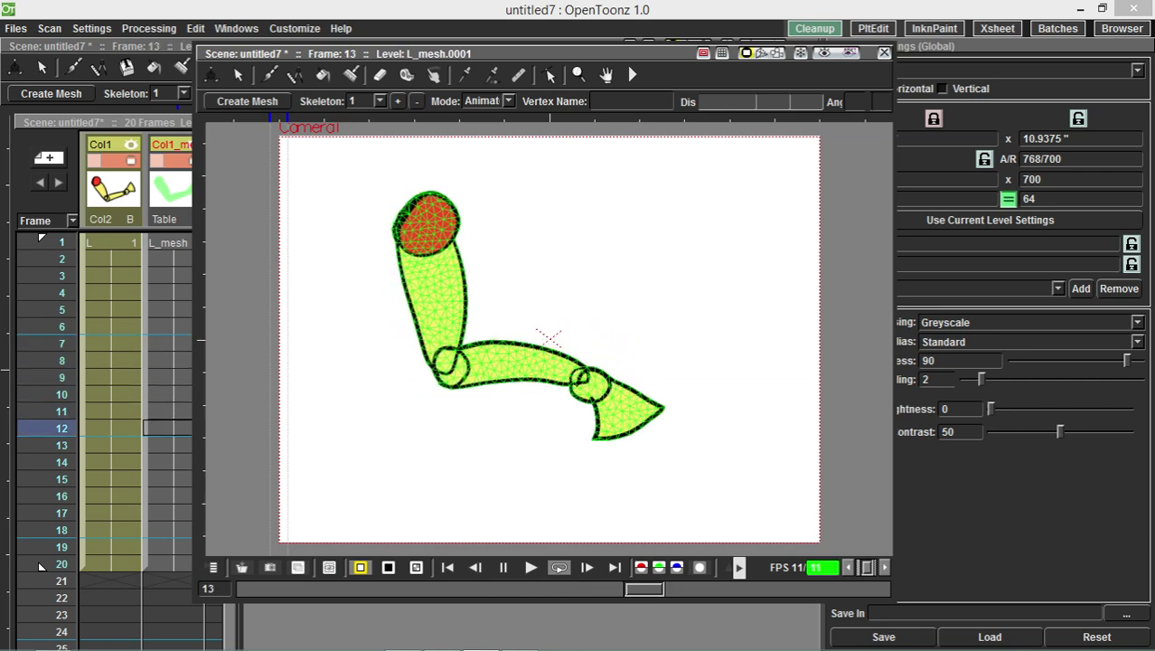
click(884, 54)
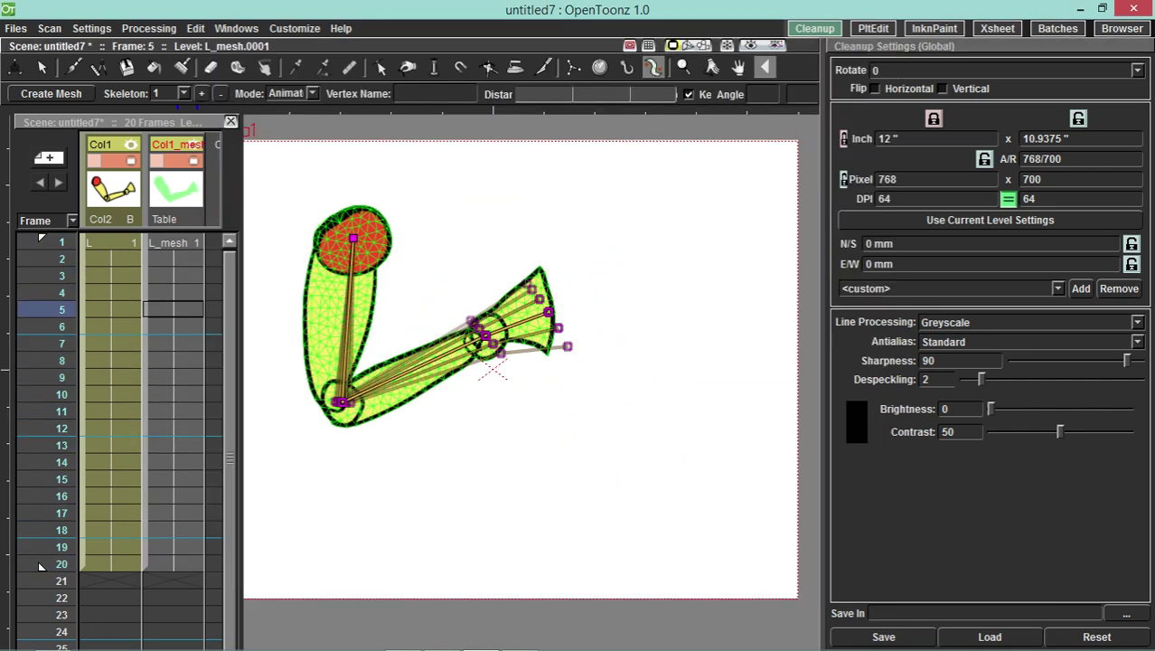
- On frame 1 of the mesh column, add a second skeleton and switch the Plastic tool to Build Skeleton mode
click(186, 260)
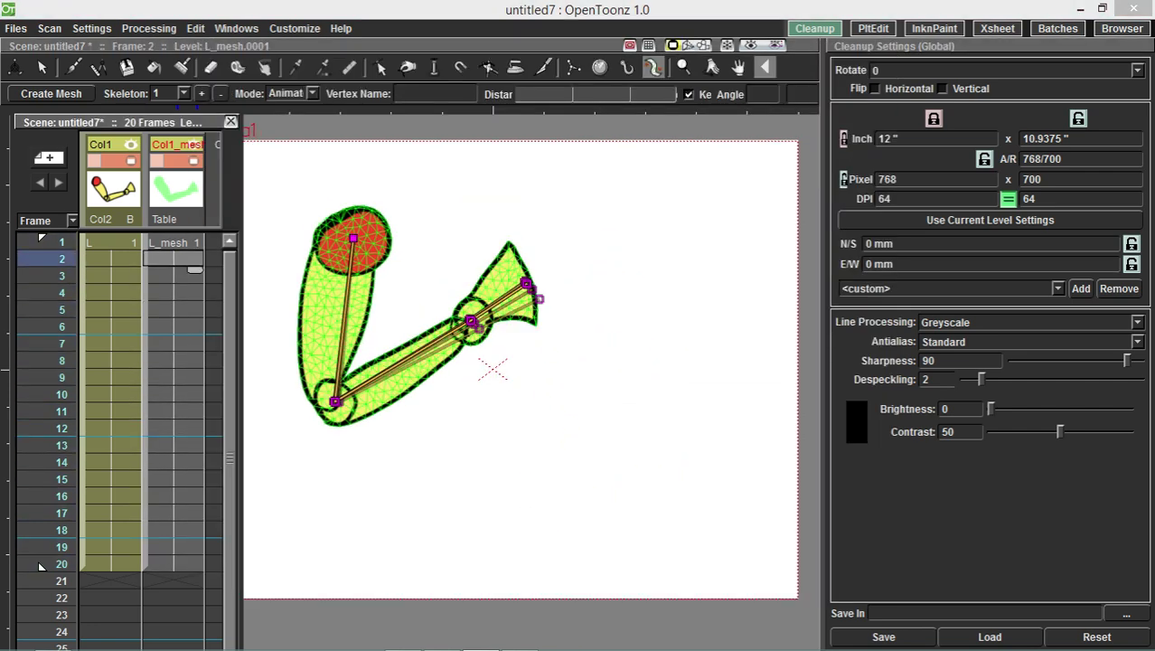
click(186, 243)
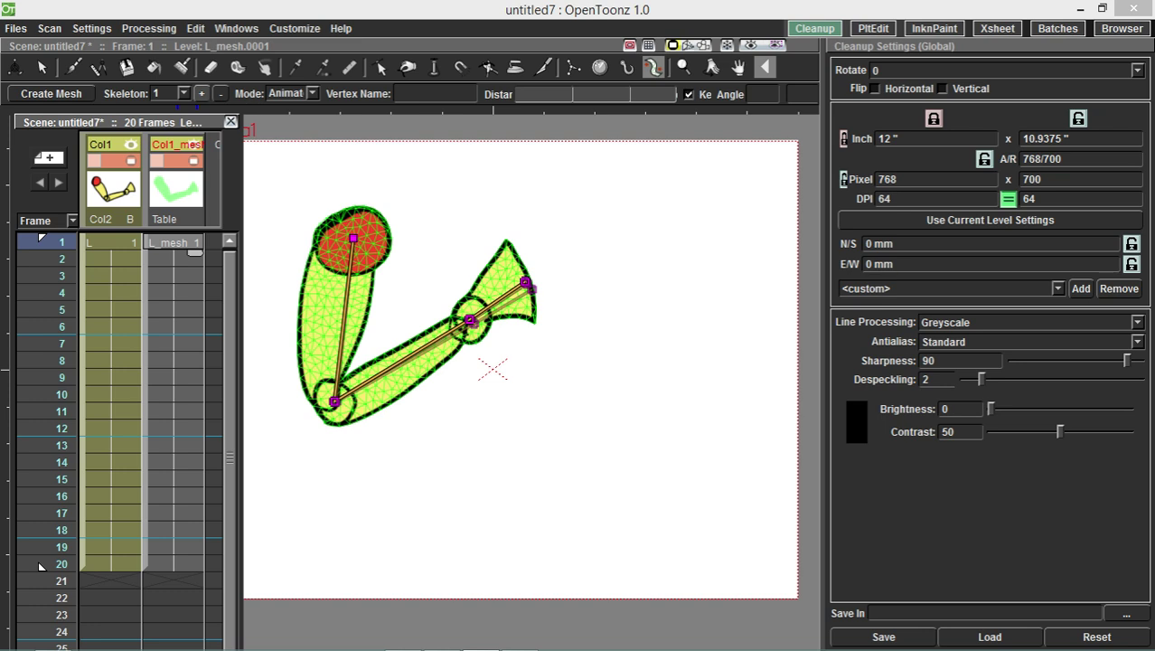
click(184, 94)
click(170, 106)
click(202, 94)
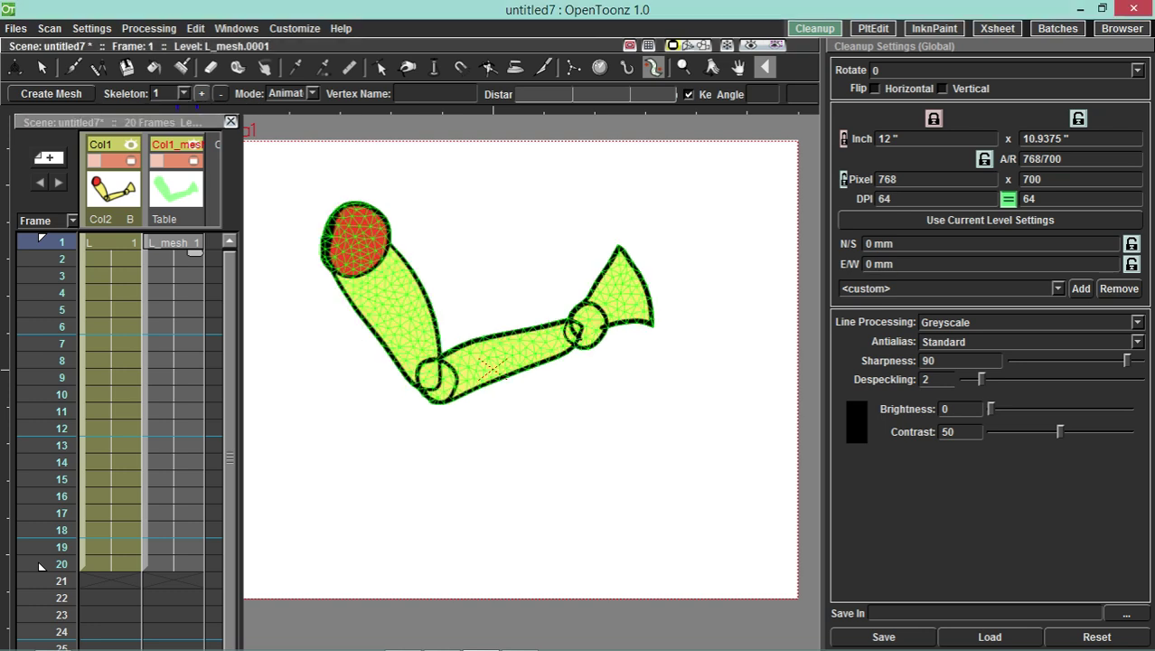
click(202, 93)
click(298, 93)
click(290, 132)
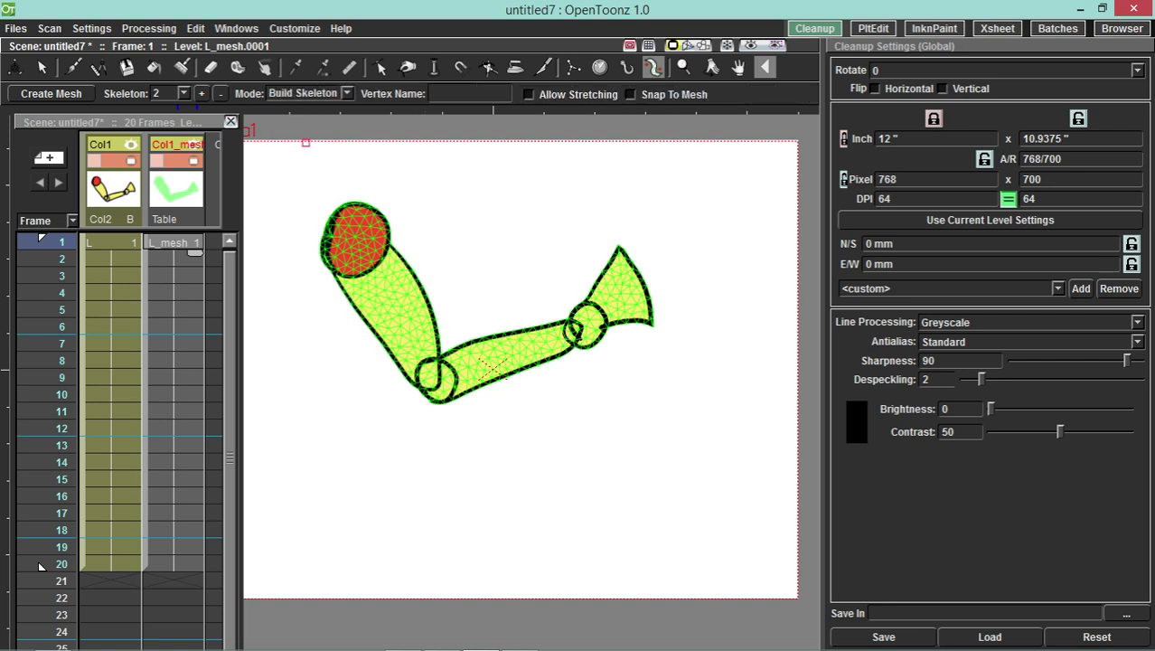
- Place the second skeleton's root in the shoulder and add five closely spaced vertices along the upper arm to the elbow
click(354, 232)
click(371, 269)
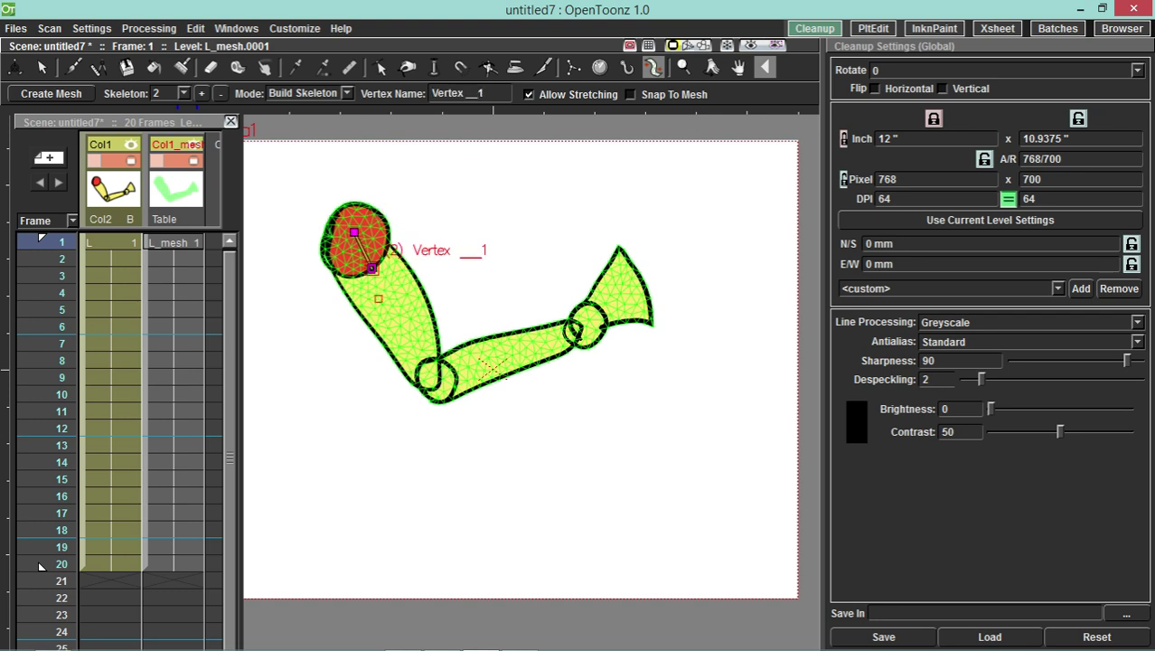
click(388, 302)
click(404, 333)
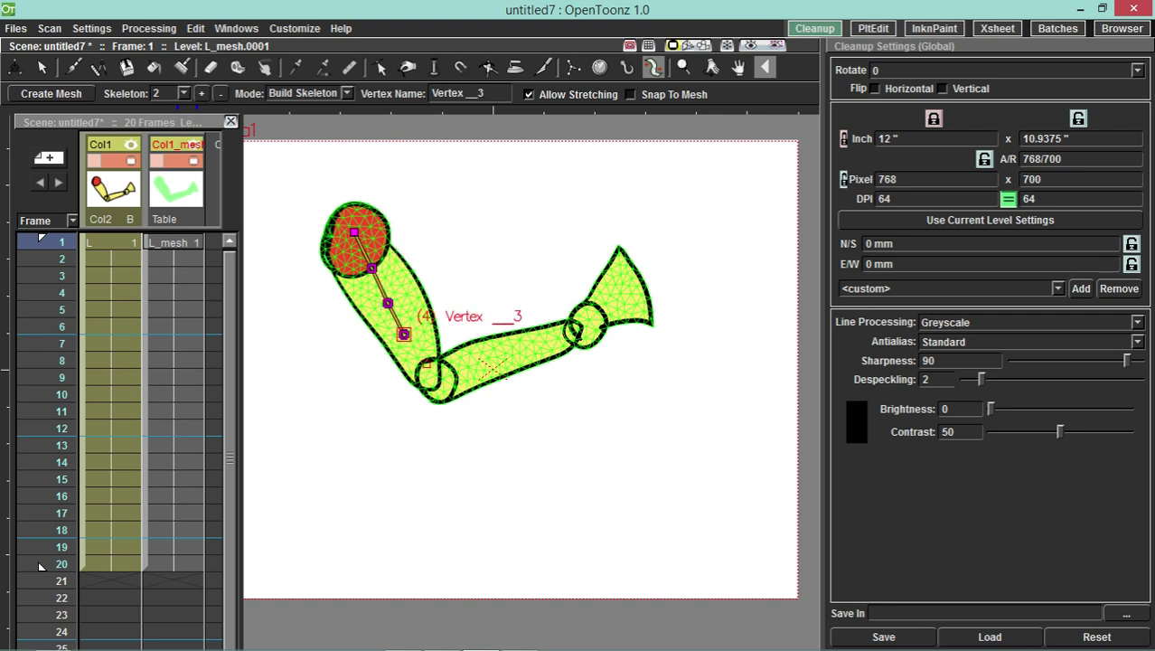
click(427, 363)
click(446, 380)
- Extend the second skeleton from the elbow with six more vertices along the forearm, through the wrist and into the hand
click(483, 366)
click(519, 346)
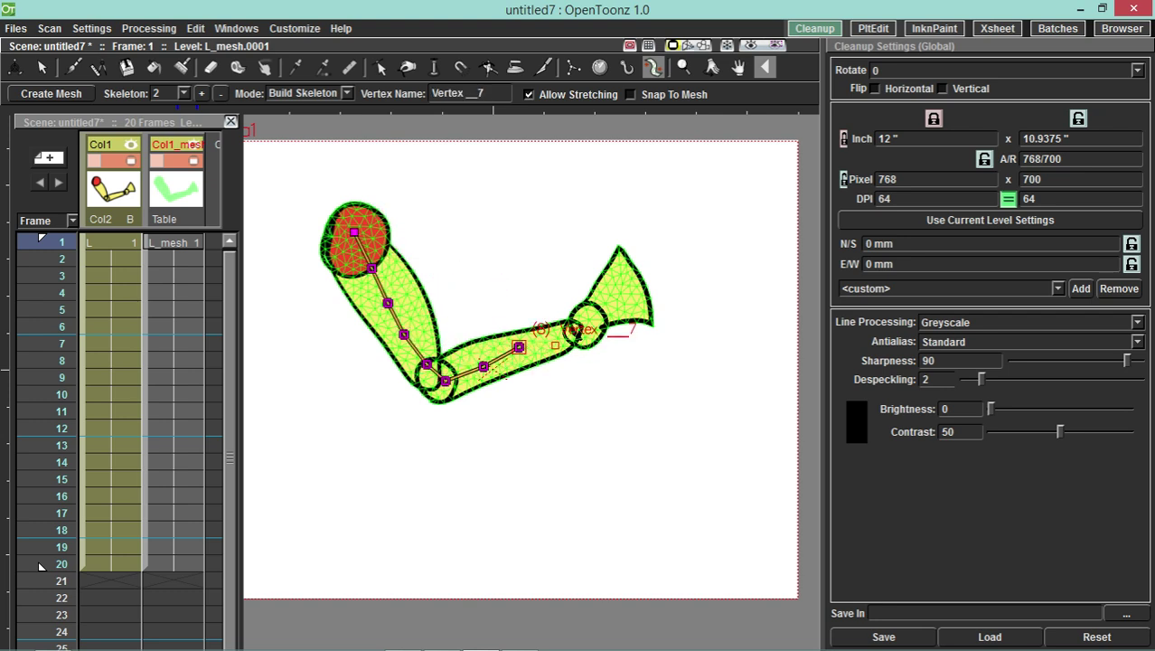
click(556, 337)
click(587, 323)
click(605, 301)
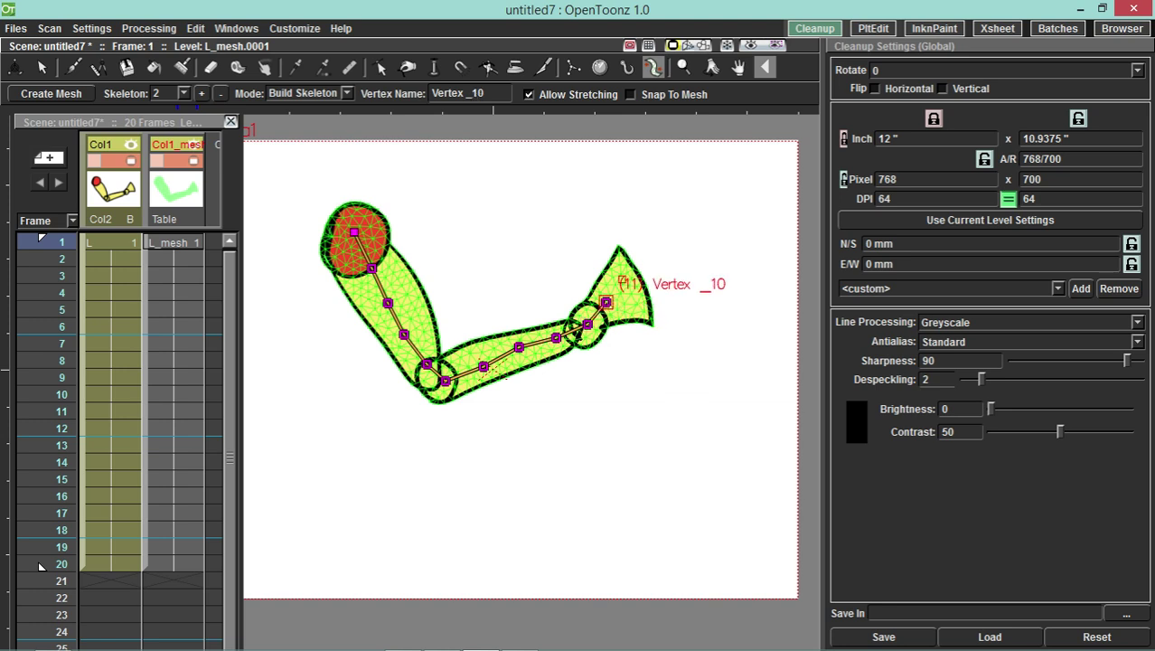
click(625, 279)
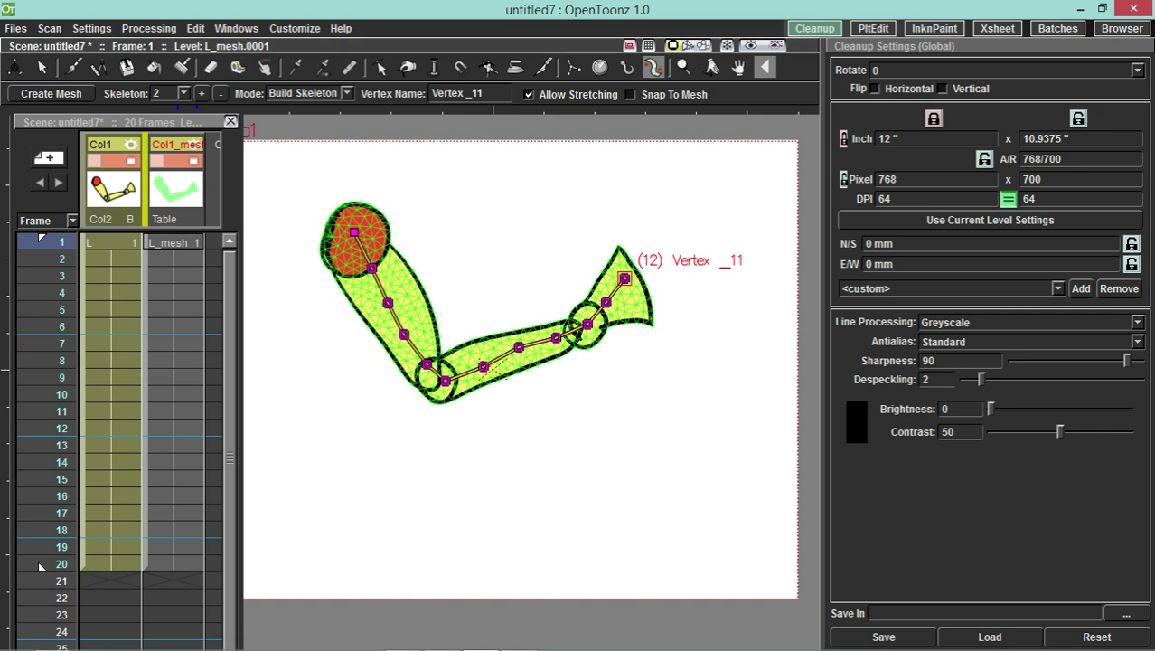
- Switch to Animate mode and pose the multi-vertex arm hanging down on frame 1, with the hand-end vertex at about 25.38°
click(308, 93)
click(297, 142)
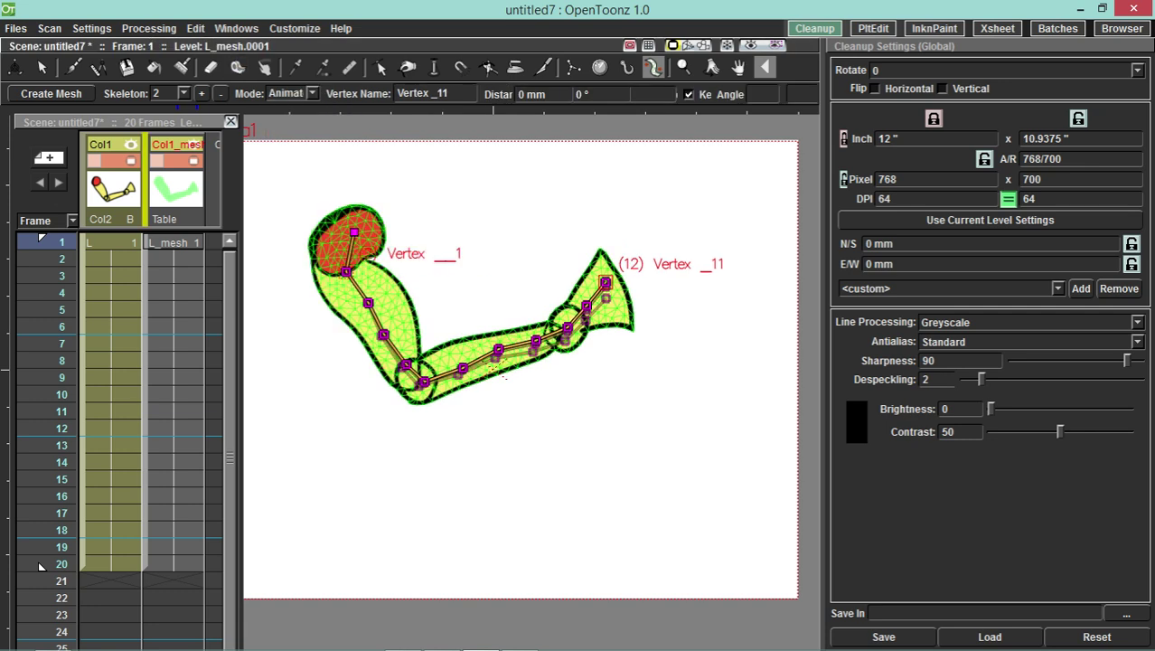
drag(346, 271, 375, 309)
drag(605, 366, 576, 419)
drag(363, 344, 475, 593)
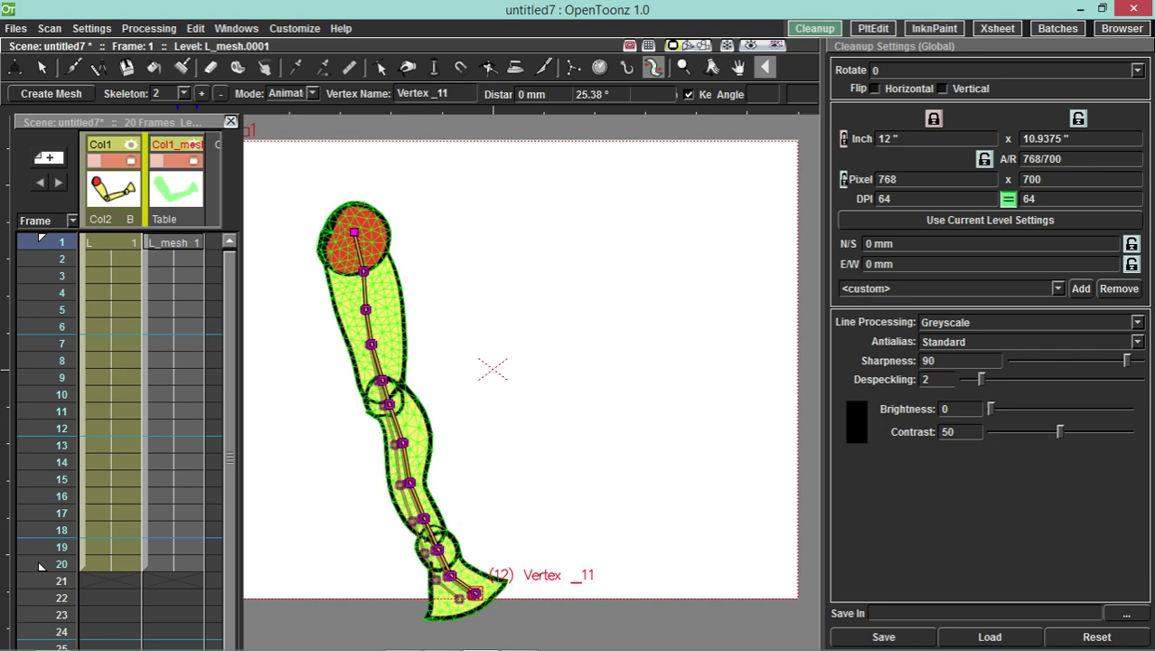
- Step forward through the mesh column's frames and back to frame 1 to examine how the multi-vertex arm moves
click(179, 259)
click(179, 277)
click(179, 311)
click(179, 343)
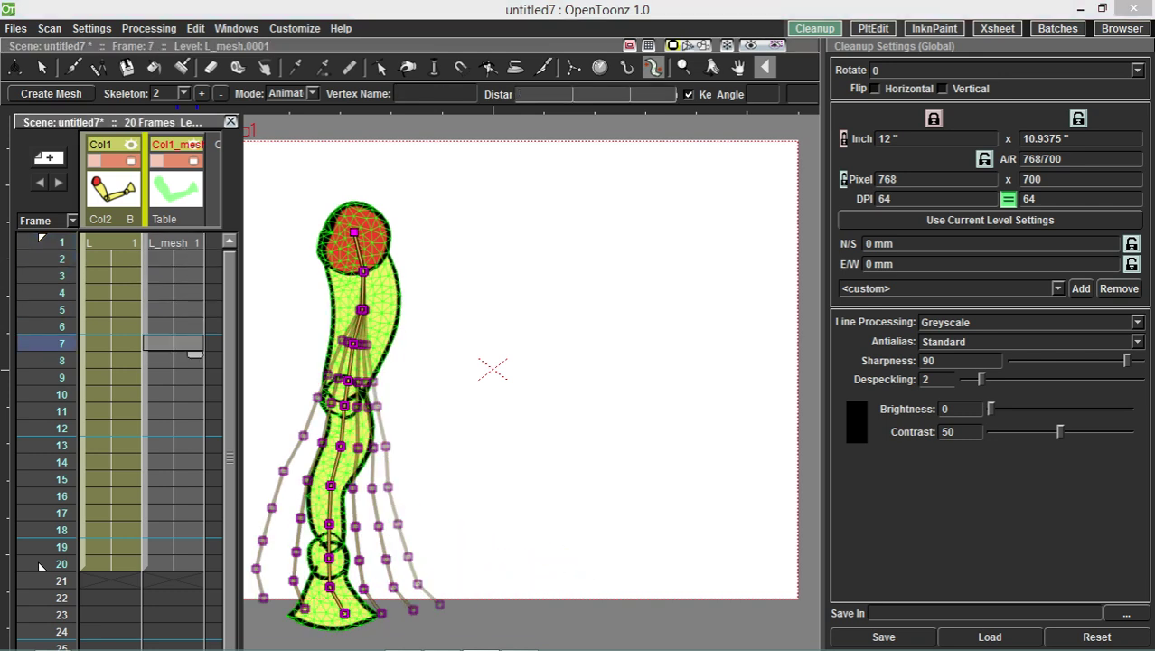
click(179, 378)
click(179, 411)
key(Down)
key(Down)
key(Down)
key(Down)
key(Up)
key(Up)
key(Up)
key(Up)
key(Up)
key(Up)
key(Up)
key(Up)
key(Up)
key(Up)
key(Up)
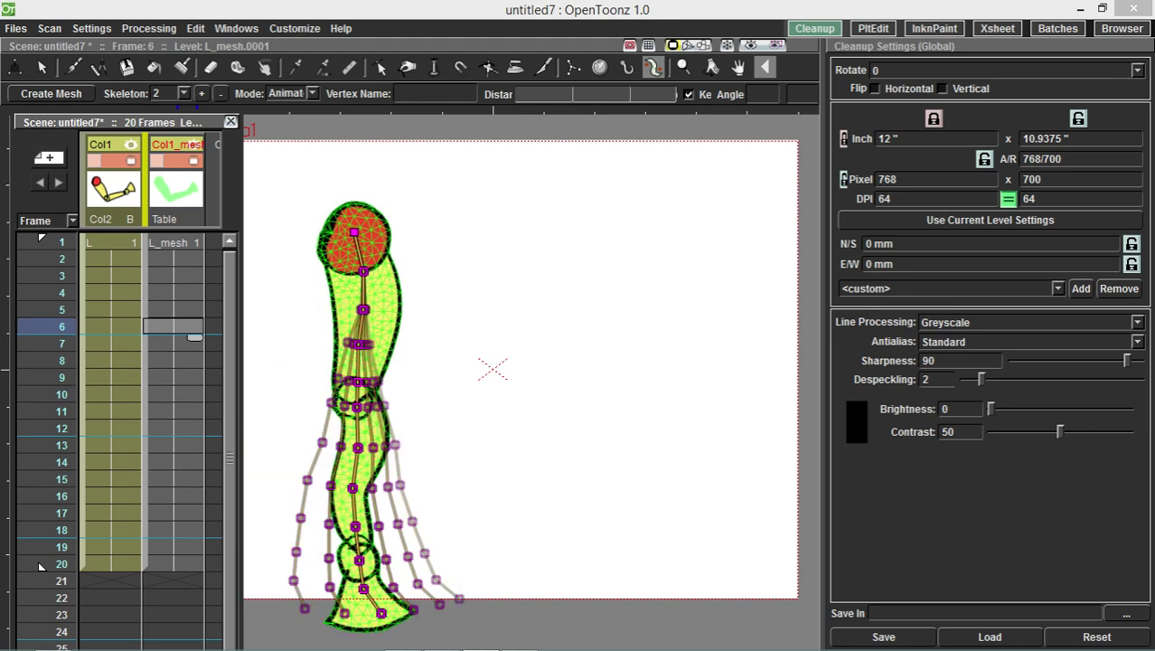
key(Up)
key(Up)
key(Up)
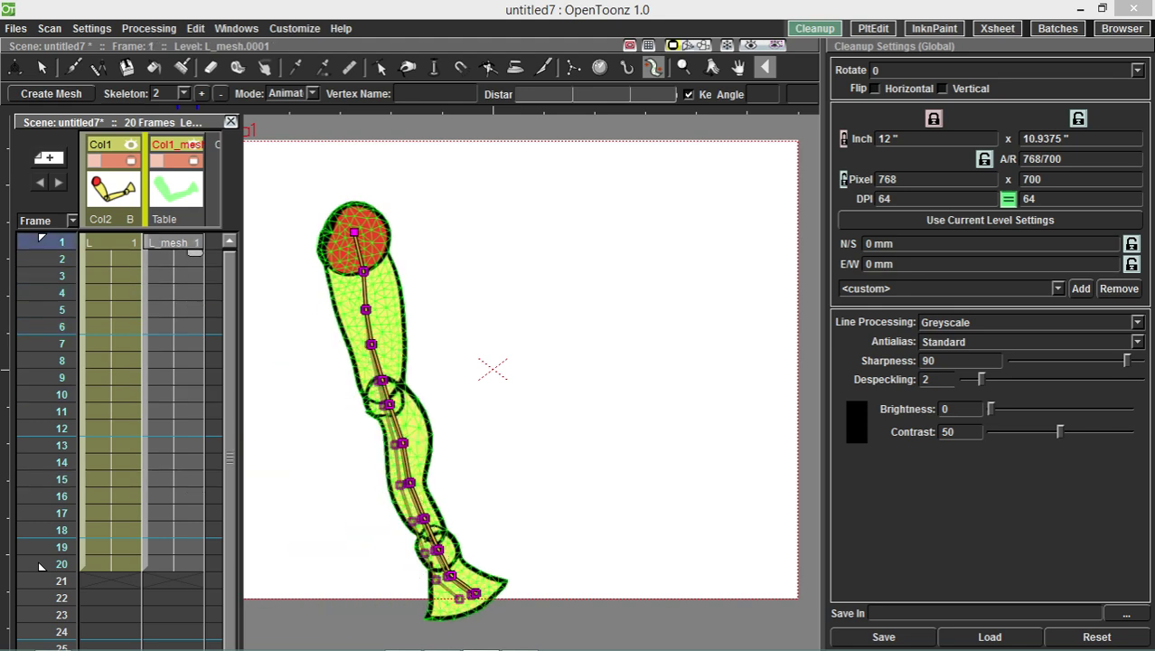
- Raise the multi-vertex arm to horizontal on frame 1, with its end vertex at about 77.65°, and step through to frame 12
drag(364, 271, 685, 232)
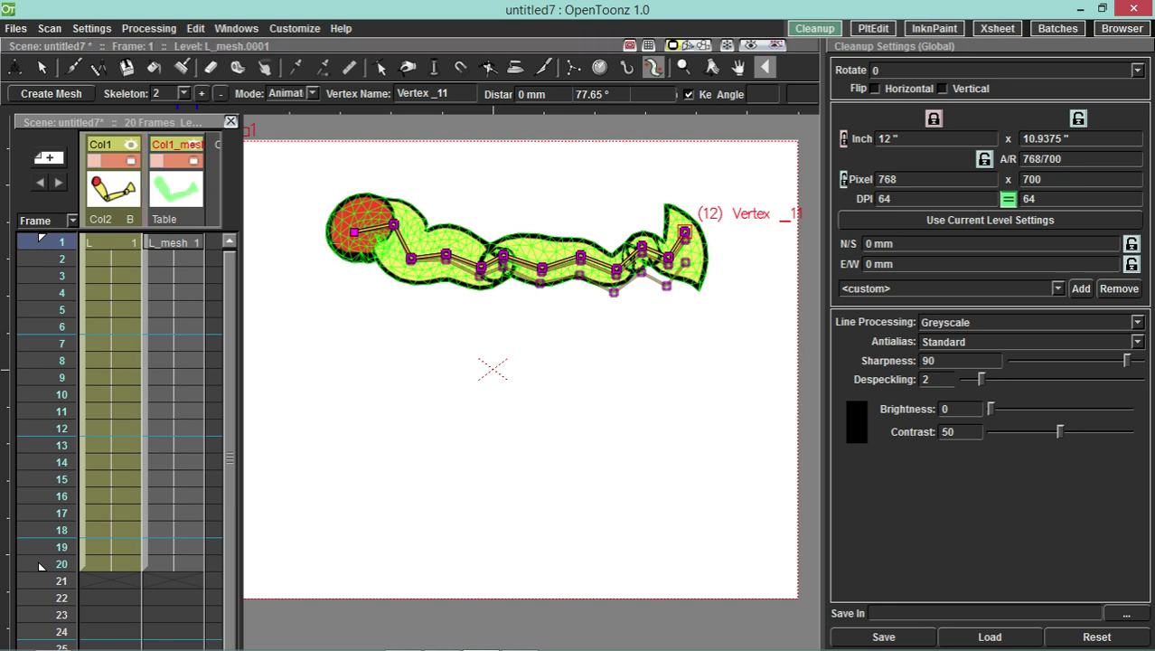
click(174, 259)
click(173, 275)
click(174, 293)
click(173, 309)
key(Down)
key(Down)
key(Down)
key(Down)
key(Down)
key(Down)
key(Down)
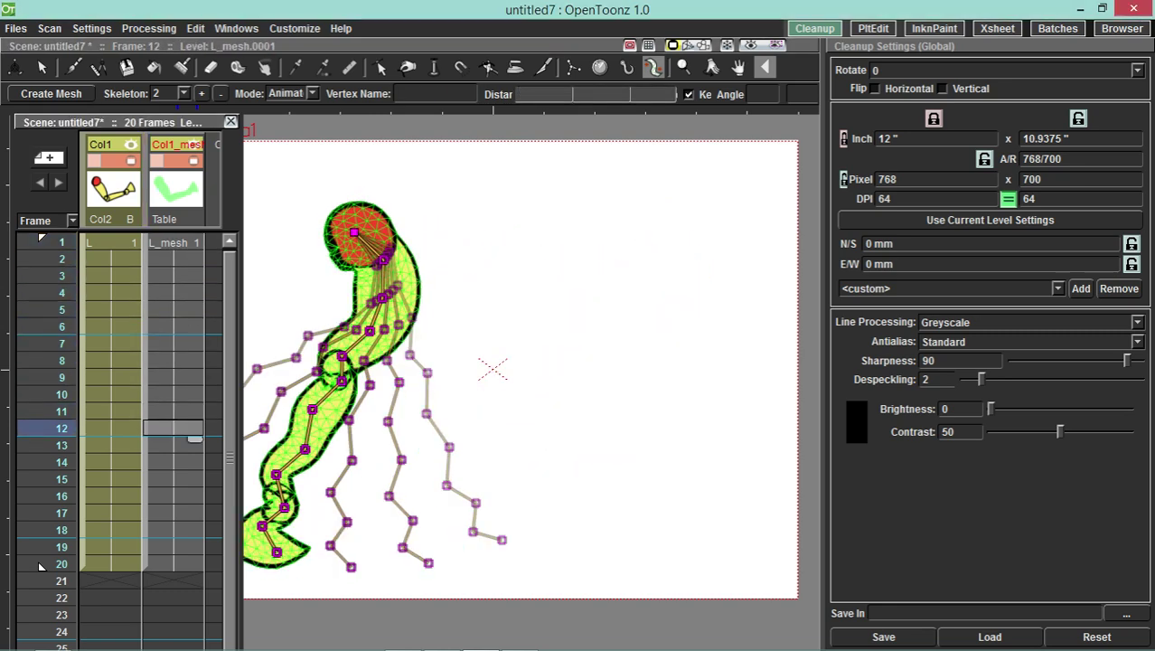
- Turn off Show Skeleton Onion Skin for the mesh
right_click(407, 356)
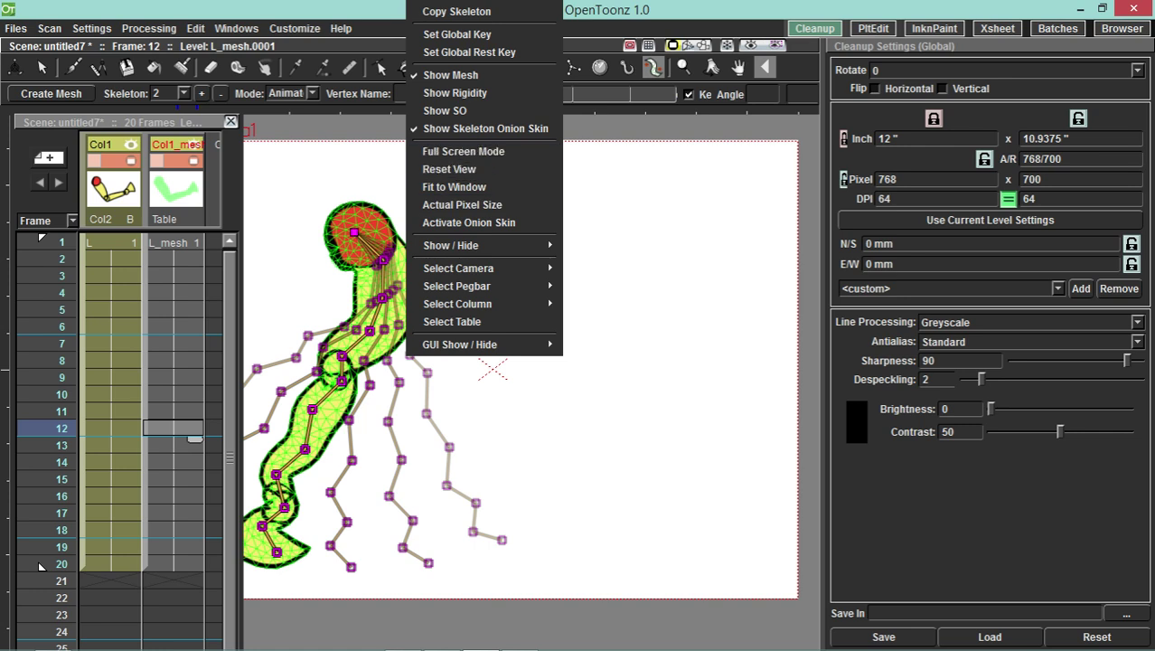
key(Up)
key(Return)
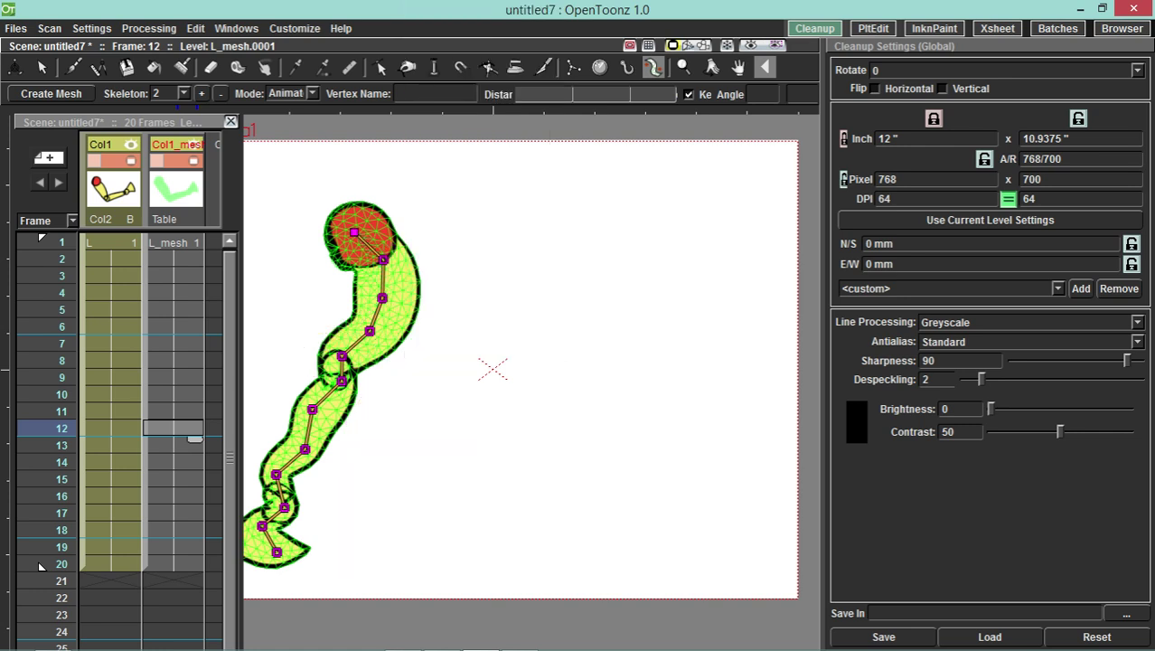
- Step through the frames to frame 16 and back to frame 1 to examine the arm's bending without onion skin
key(Up)
key(Up)
key(Down)
key(Down)
key(Down)
key(Down)
key(Down)
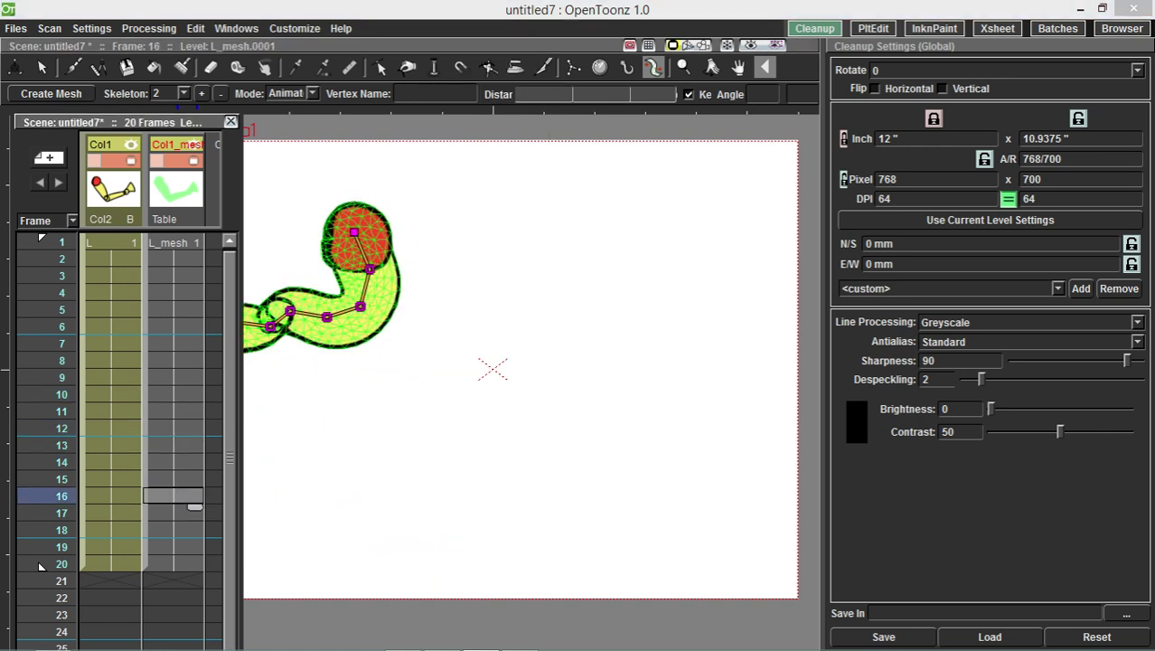
key(Up)
key(Up)
key(Up)
key(Up)
key(Up)
key(Up)
key(Up)
key(Up)
key(Up)
key(Up)
key(Up)
key(Up)
key(Up)
key(Up)
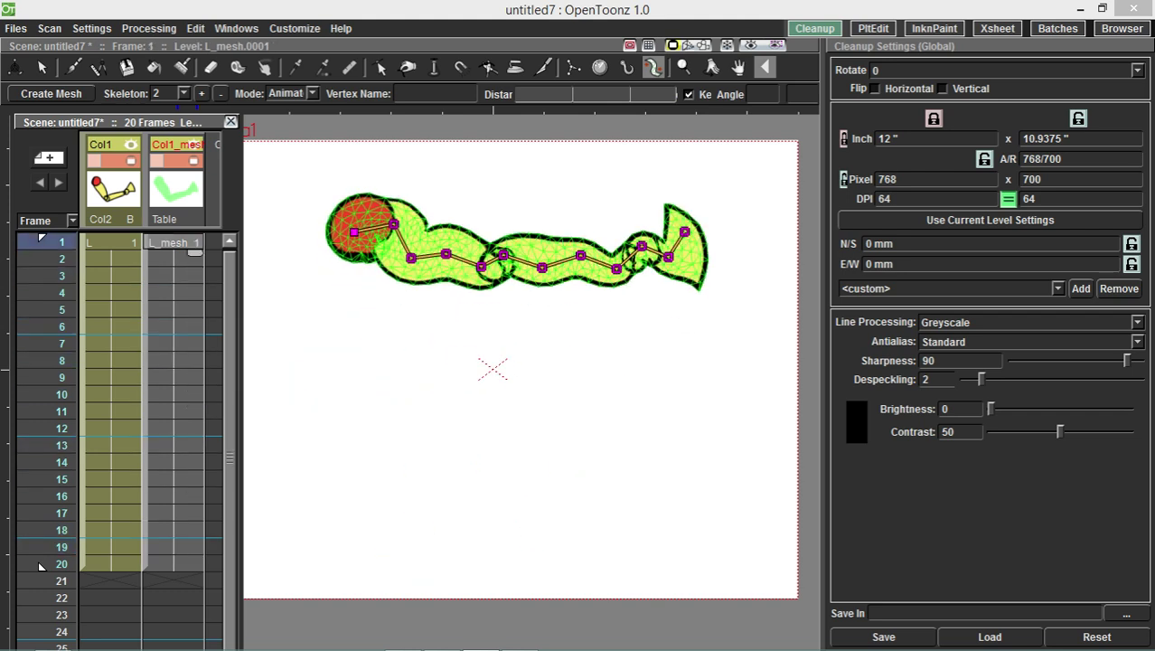
- Remove the second skeleton from the mesh and step down and back up through the first frames
click(221, 94)
key(Down)
key(Down)
key(Down)
key(Down)
key(Down)
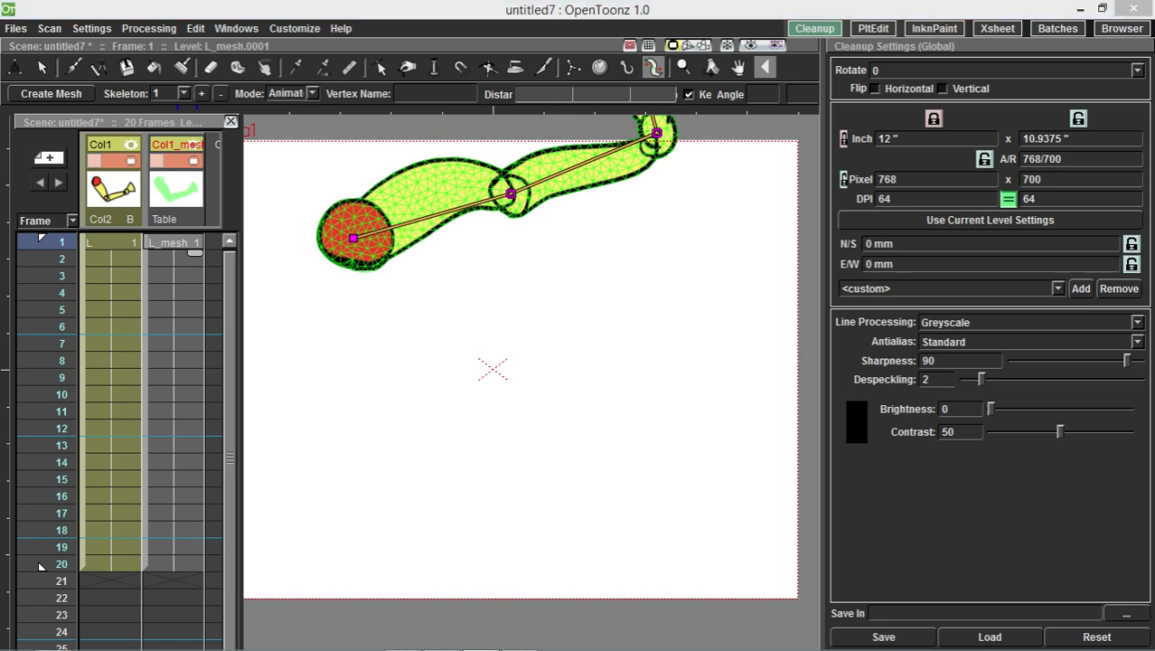
key(Up)
key(Up)
key(Up)
key(Up)
key(Up)
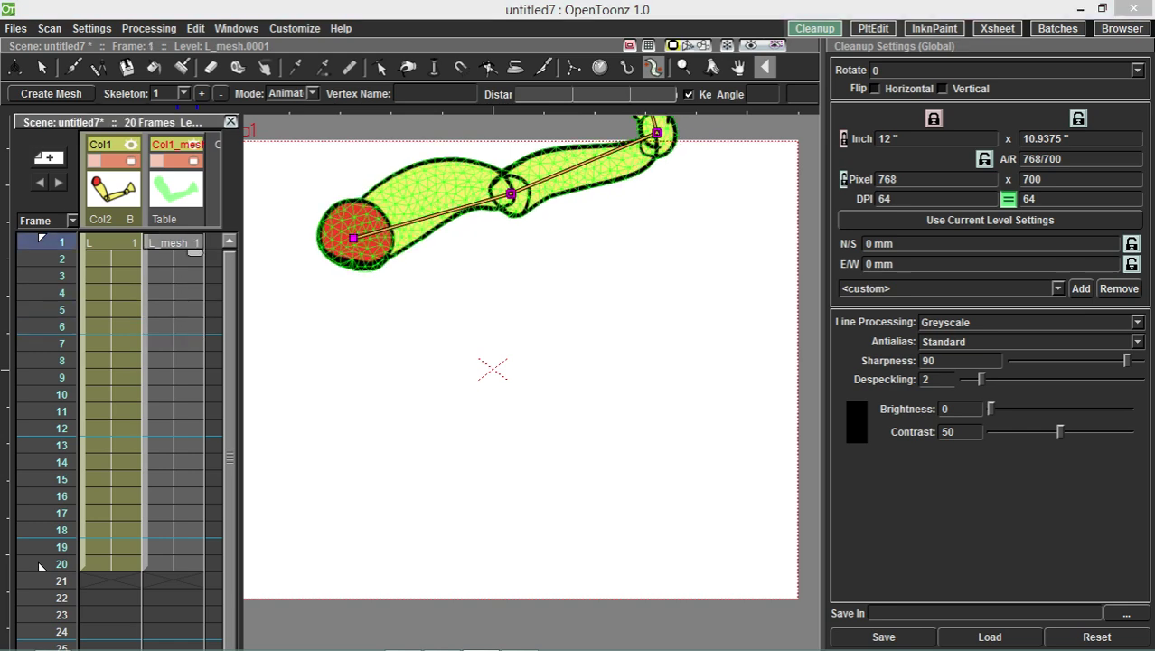
- On frame 1, rotate skeleton 1's elbow vertex to about 6.97° and its wrist vertex to about 39.54°
drag(512, 194, 454, 368)
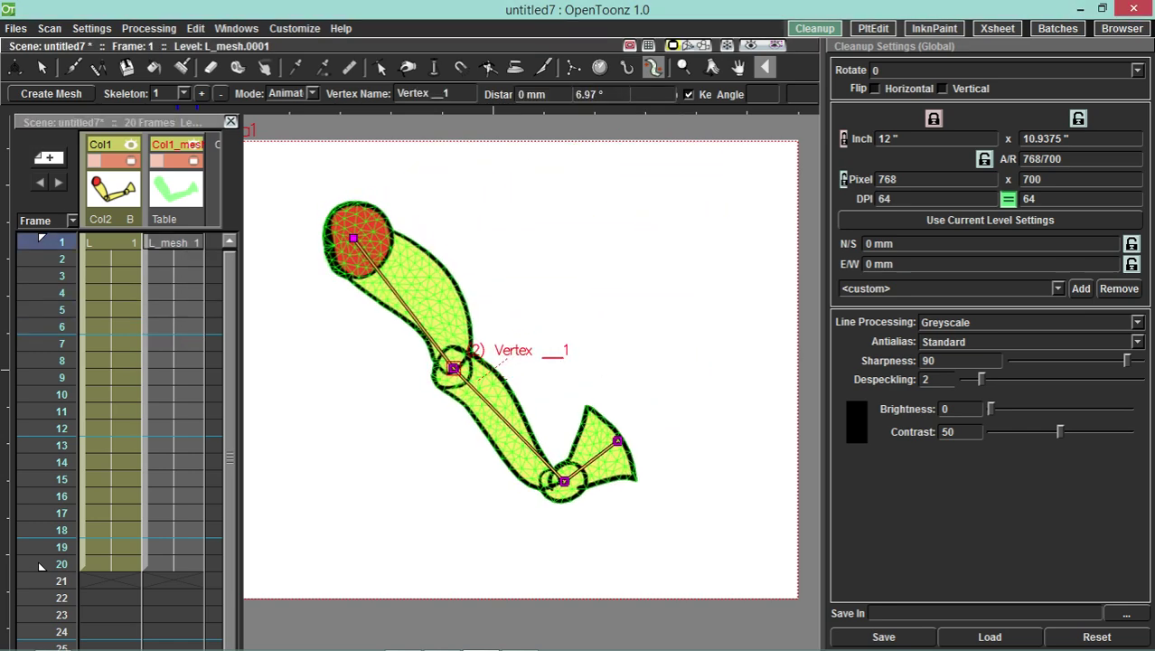
drag(564, 481, 517, 223)
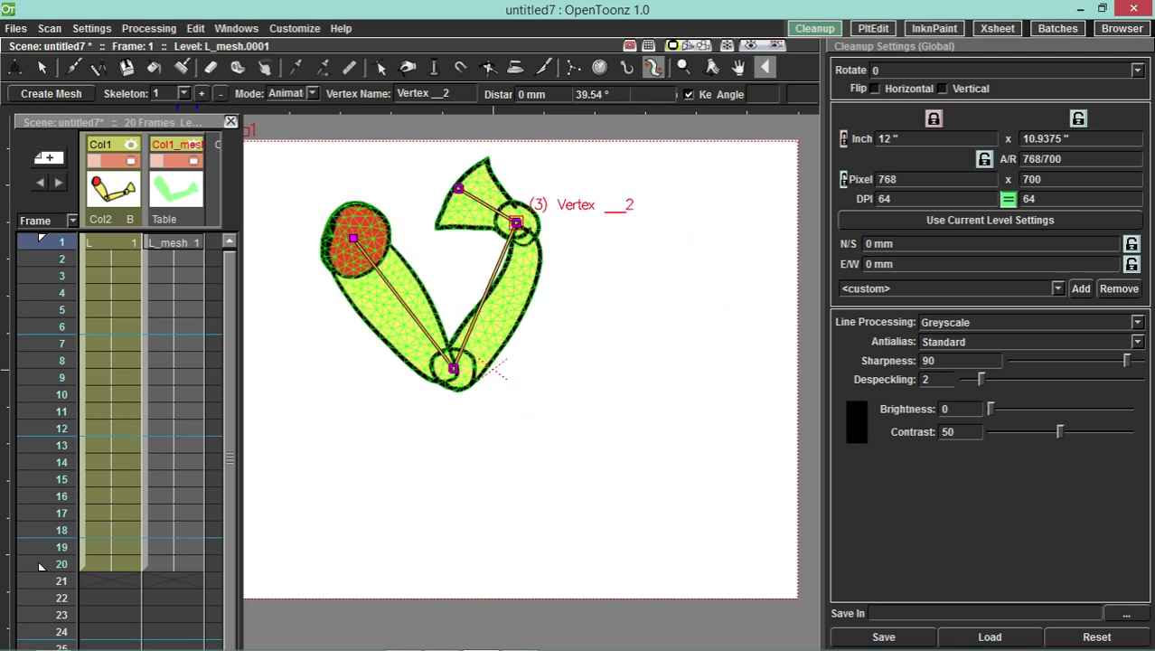
- Step through the following frames to examine the arm's movement from the new starting pose
key(Down)
key(Down)
key(Down)
key(Down)
key(Down)
key(Down)
key(Down)
key(Down)
key(Down)
key(Down)
key(Down)
key(Down)
key(Down)
key(Down)
key(Down)
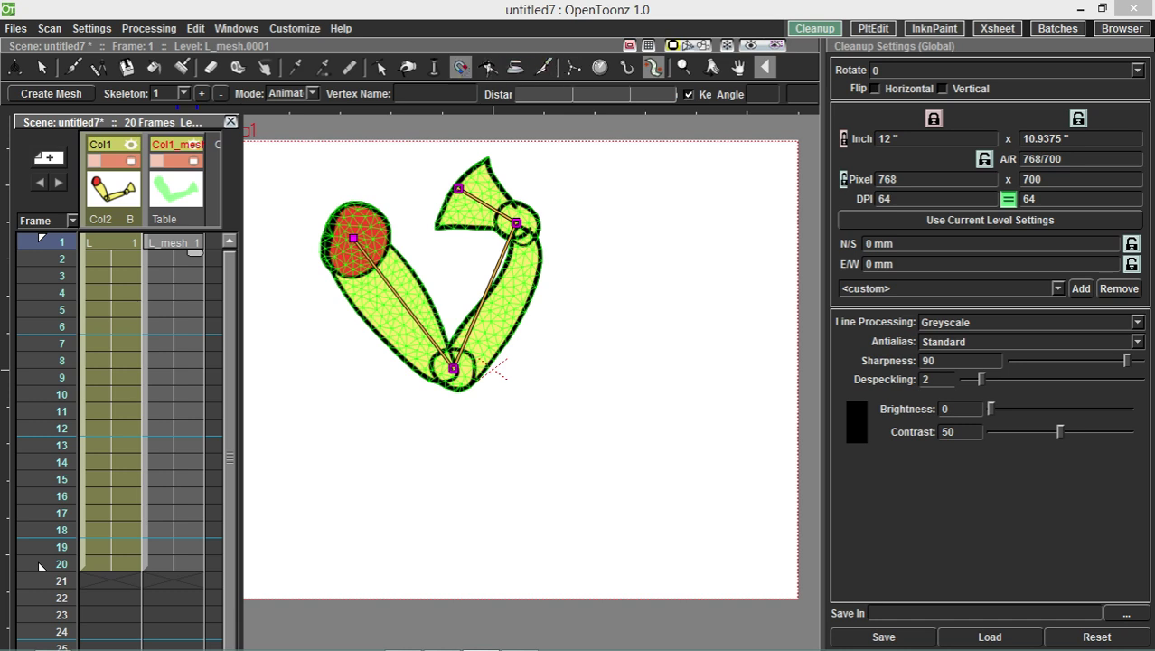
- Try to use the Pump tool on the arm drawing at frame 3 of the first column
click(434, 68)
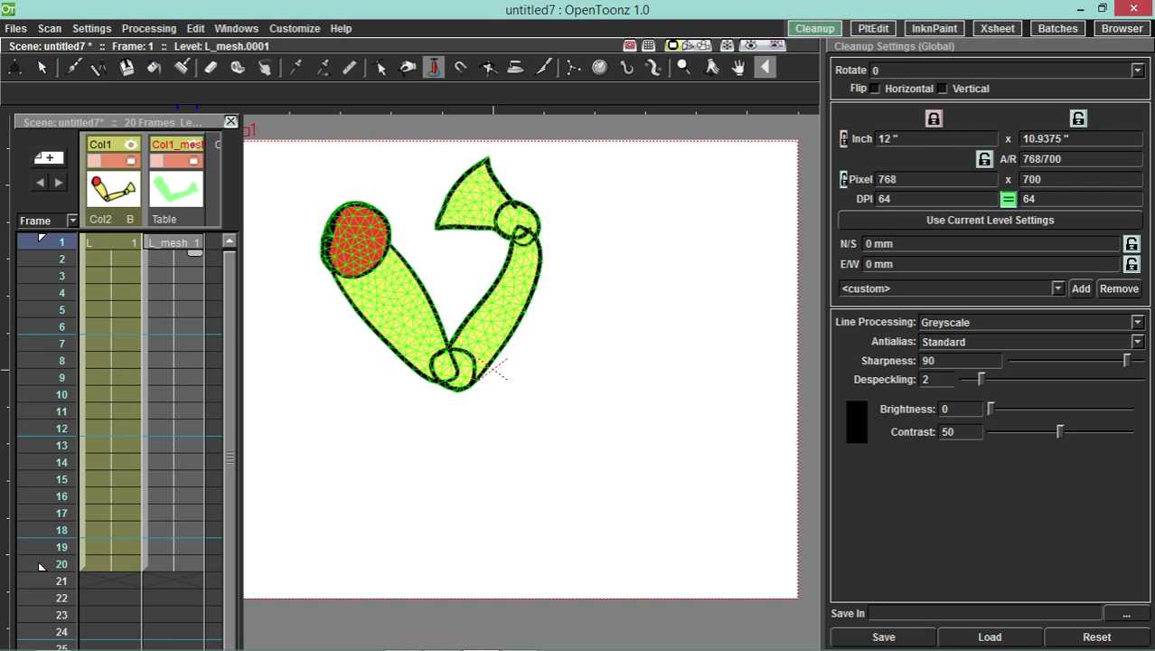
click(110, 276)
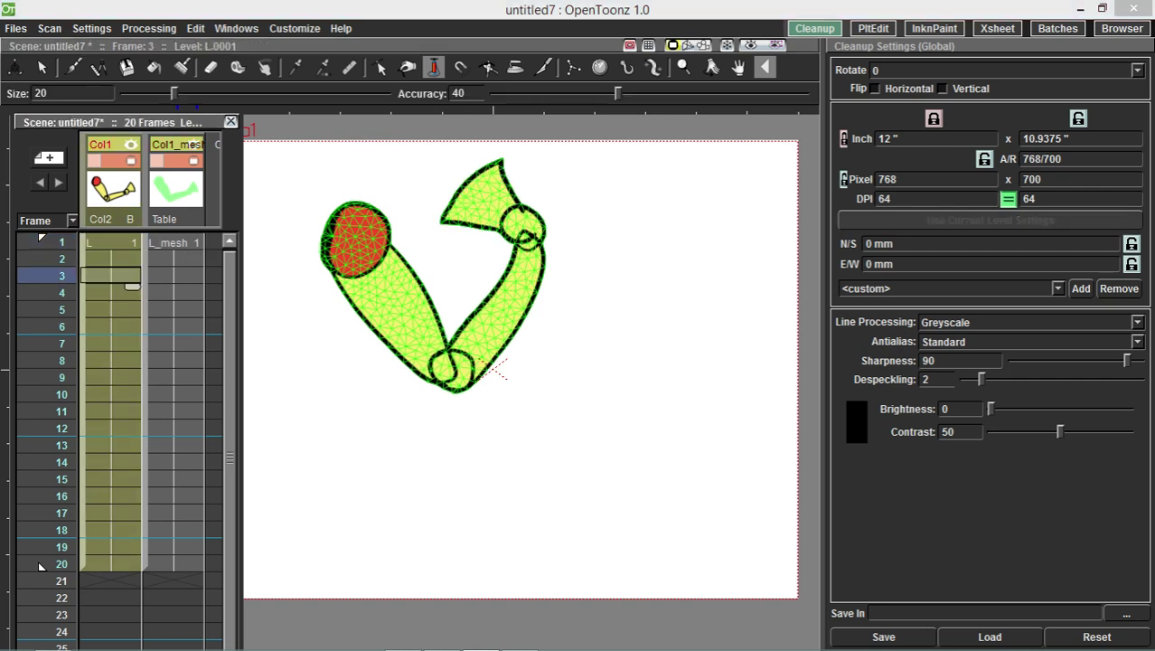
click(500, 369)
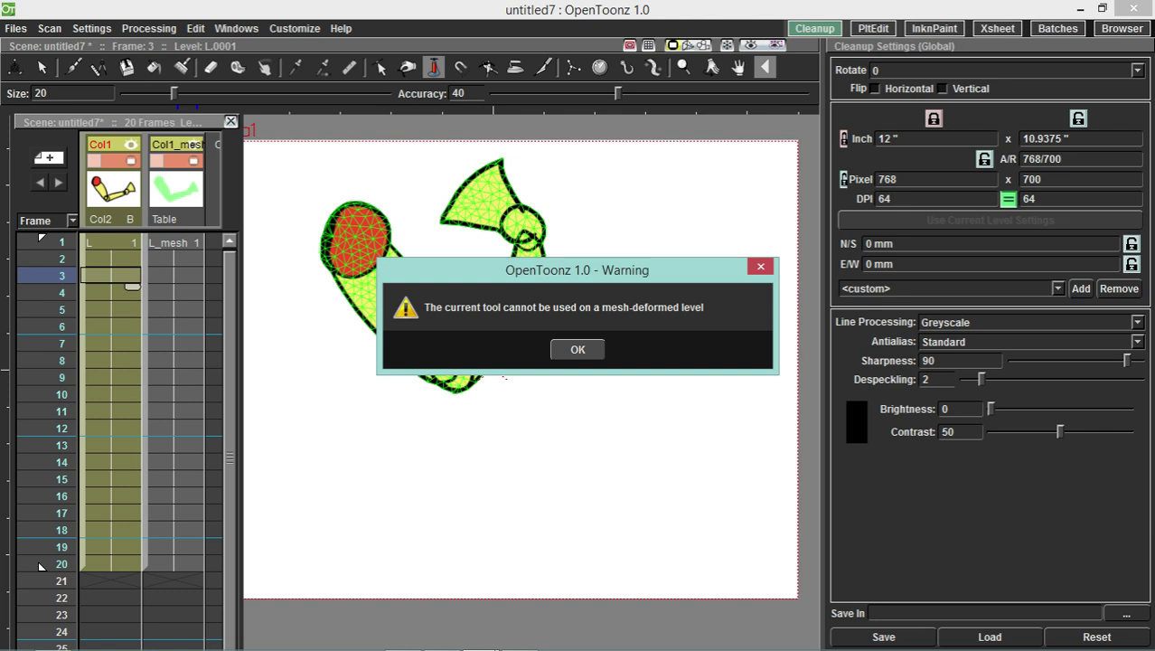
- Delete the mesh column from the xsheet and return to frame 1 of the arm column
click(578, 350)
right_click(173, 193)
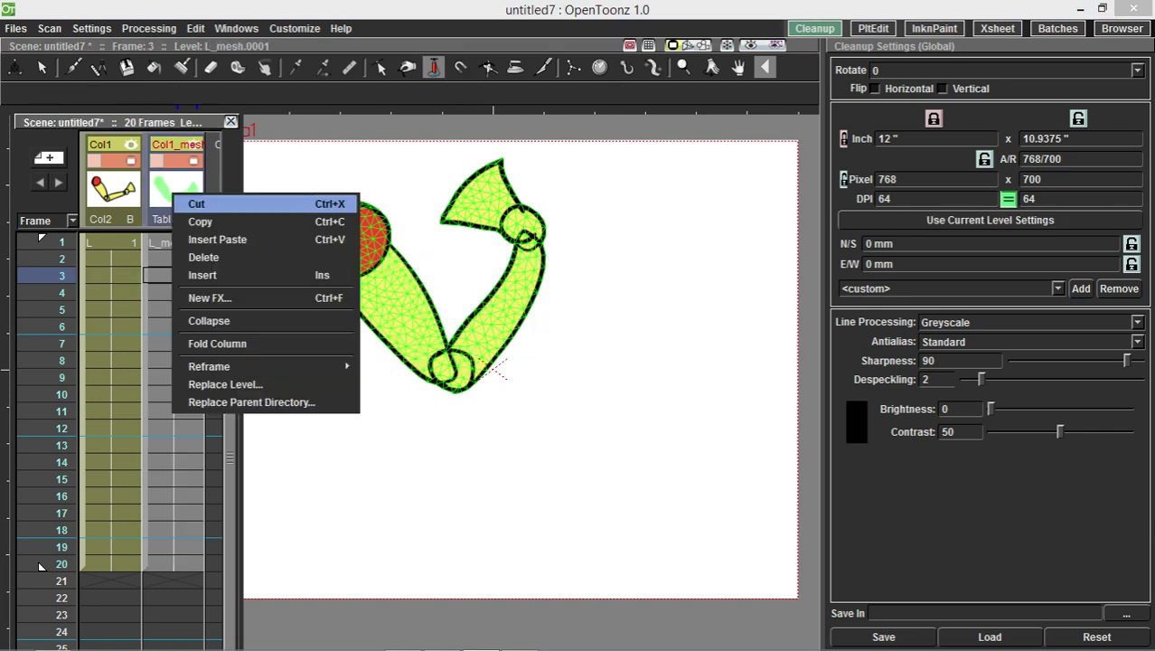
click(205, 257)
click(111, 242)
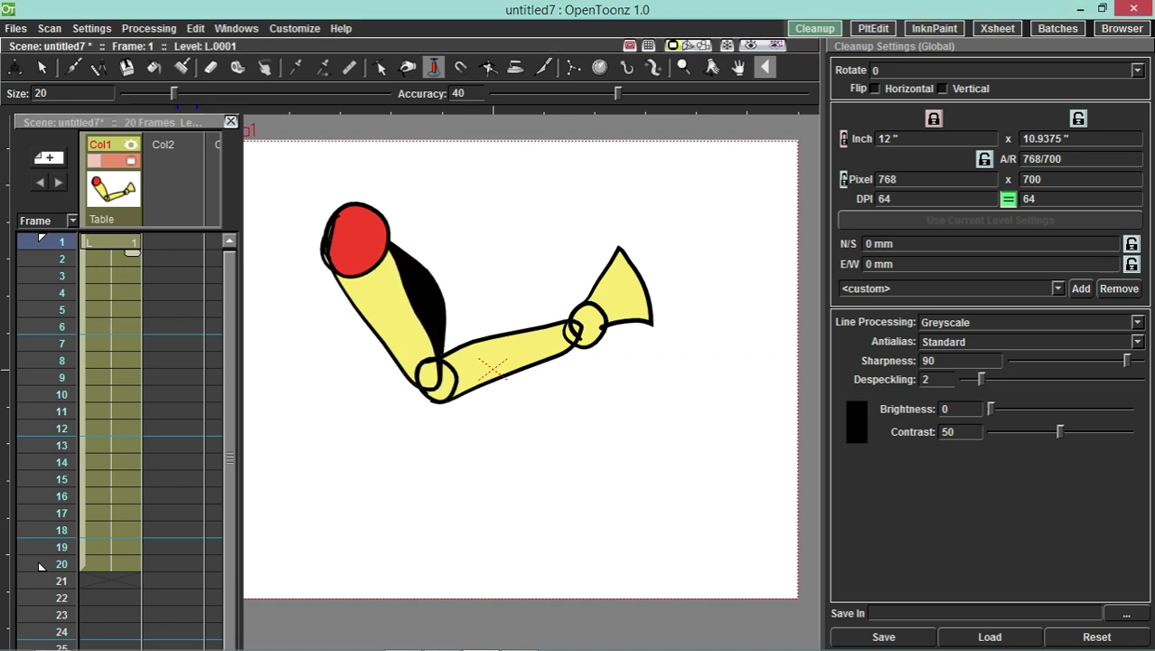
- Step back and forth through frames 20 to 1 to examine the arm's outline on each frame
click(40, 566)
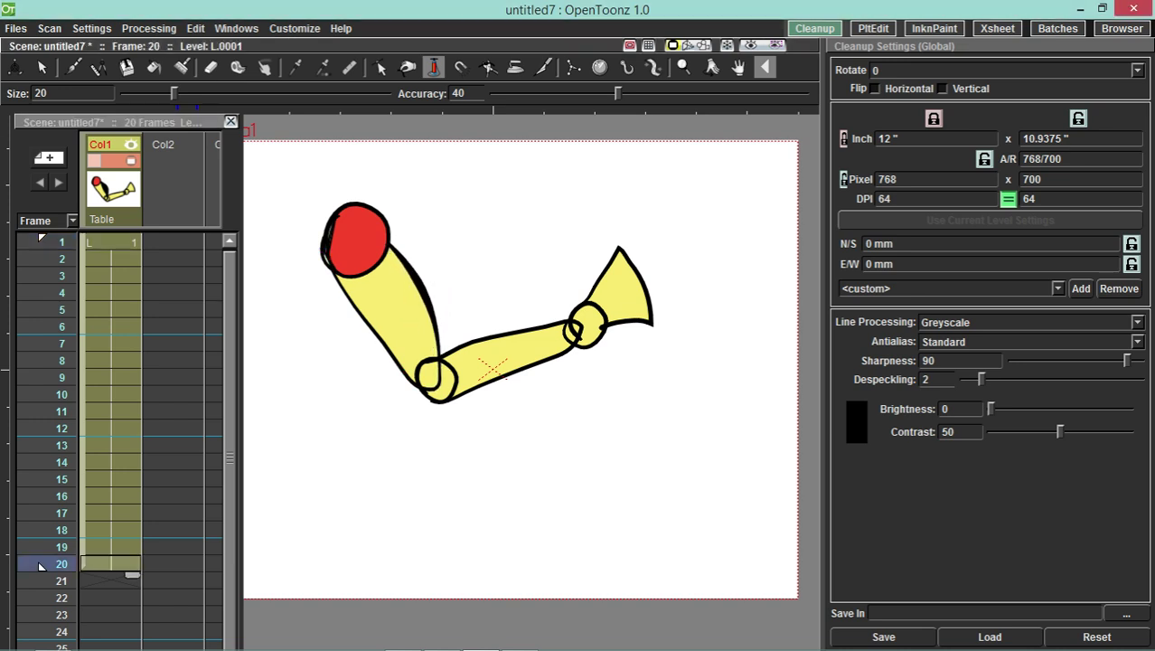
key(Up)
key(Up)
key(Up)
key(Up)
key(Up)
key(Up)
key(Up)
key(Up)
key(Up)
key(Up)
key(Up)
key(Up)
key(Up)
key(Up)
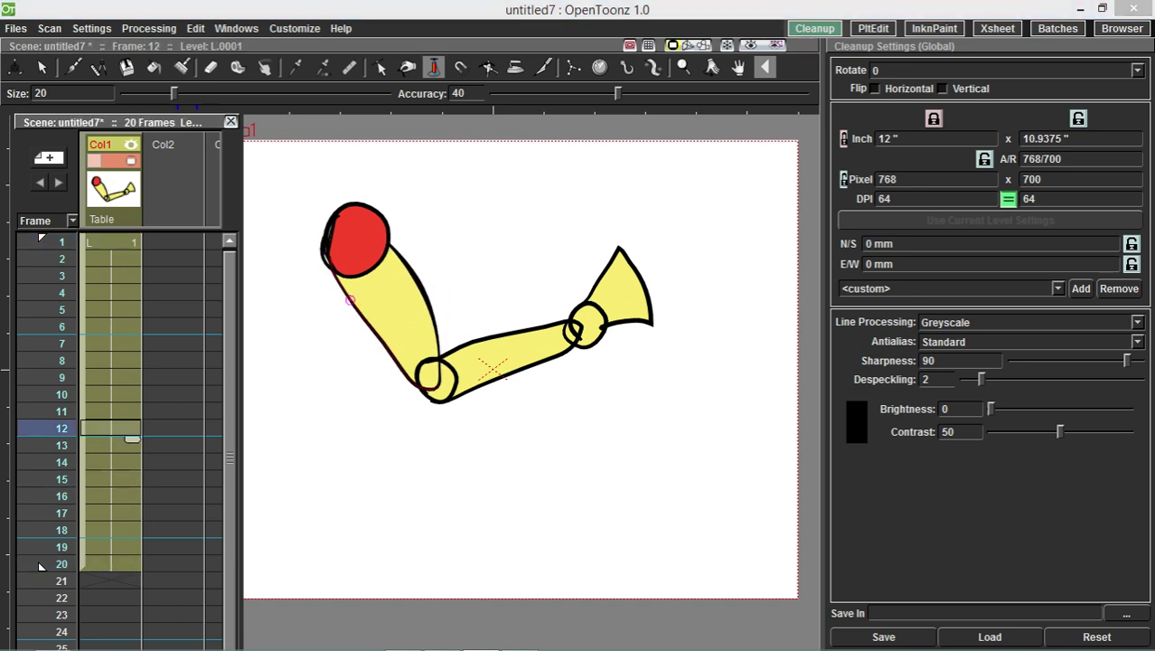
key(Up)
key(Up)
key(Up)
key(Up)
key(Up)
key(Down)
key(Down)
key(Down)
key(Down)
key(Down)
key(Down)
key(Down)
key(Down)
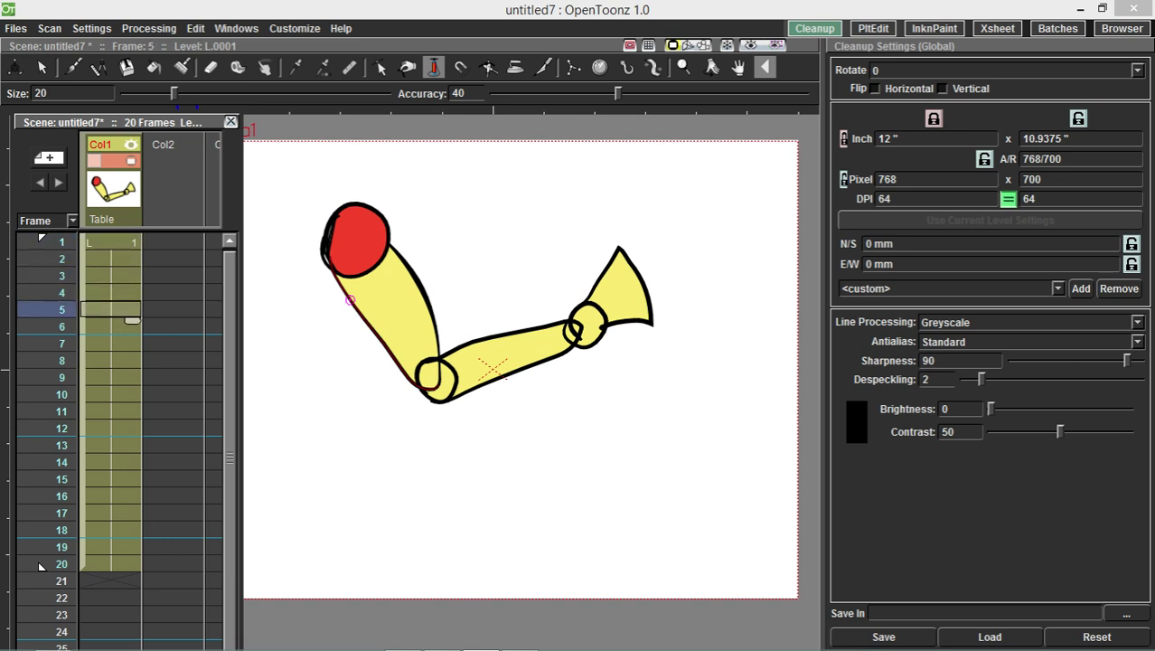
key(Down)
key(Down)
key(Up)
key(Up)
key(Up)
key(Up)
key(Up)
key(Up)
key(Up)
key(Up)
key(Up)
key(Up)
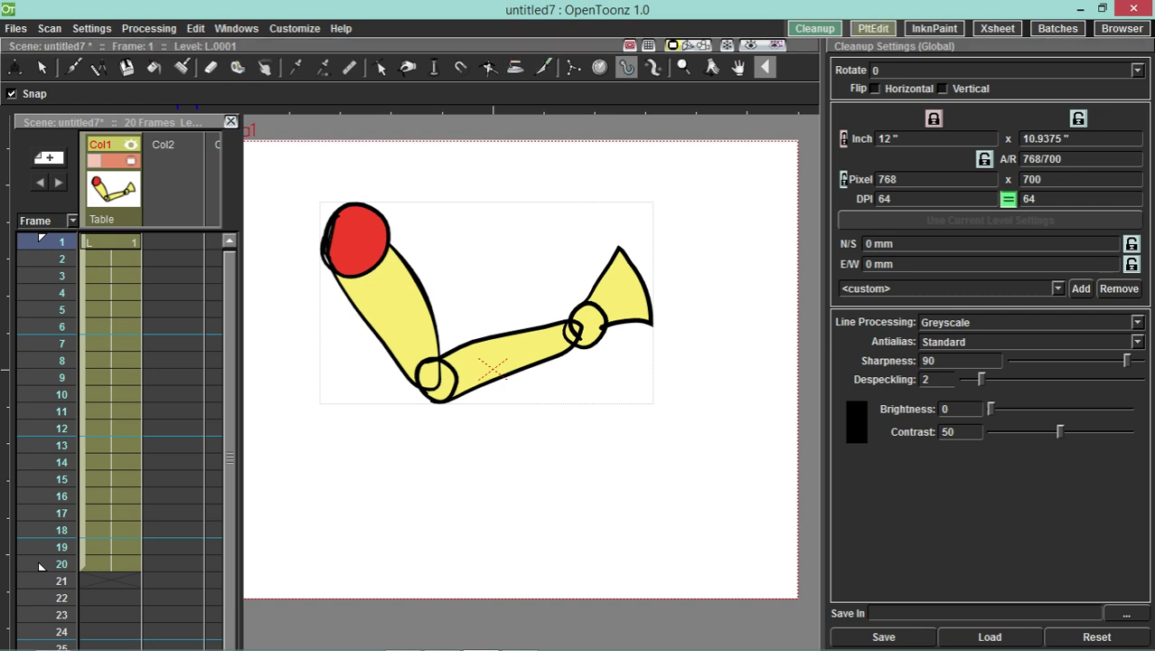
- Dock the floating xsheet beneath the viewer in the Cleanup room and reduce its height
click(873, 29)
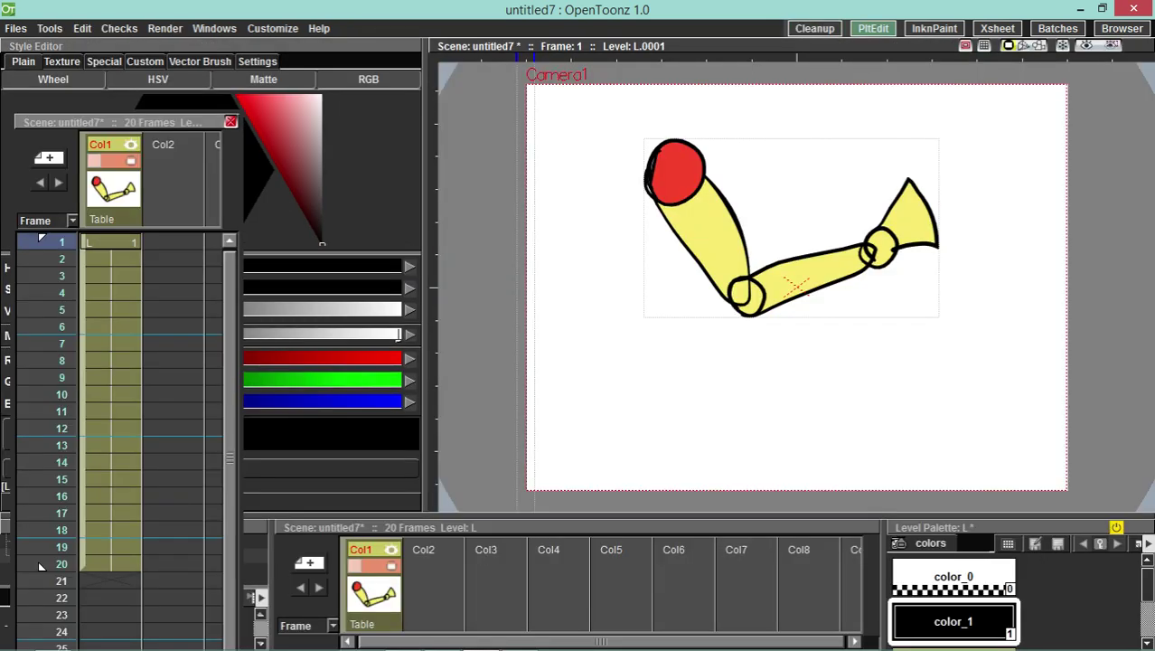
click(814, 29)
drag(127, 122, 434, 642)
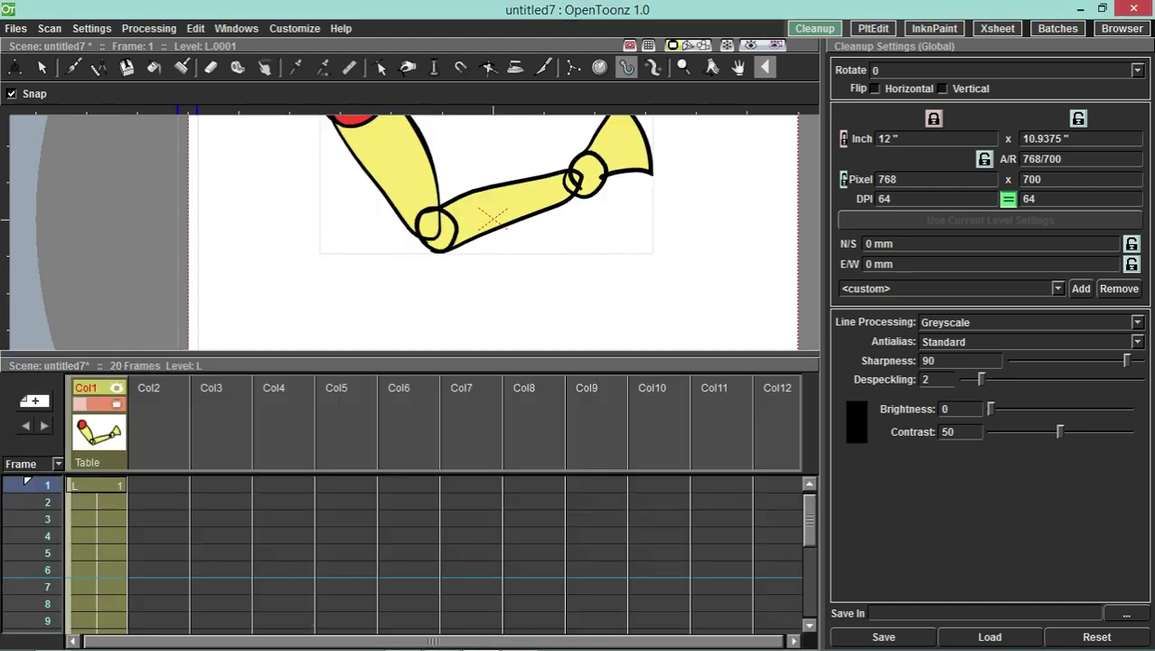
drag(434, 354, 434, 489)
- Switch to the InknPaint room and select the red color_3 style in the level palette
click(873, 28)
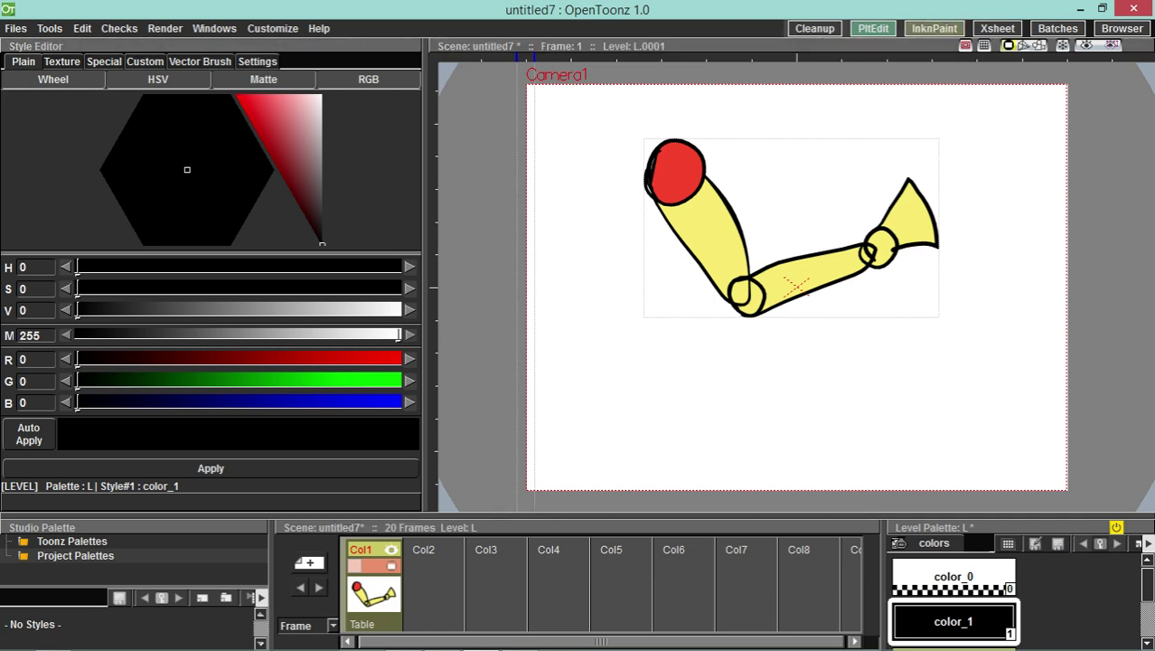
click(934, 28)
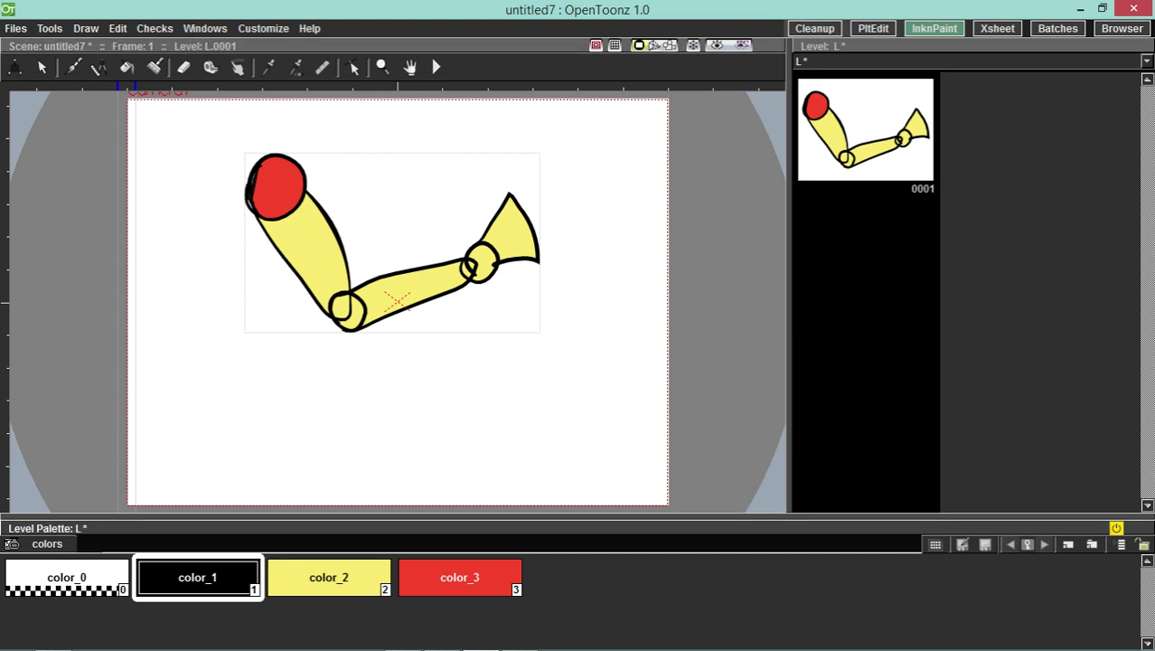
right_click(561, 555)
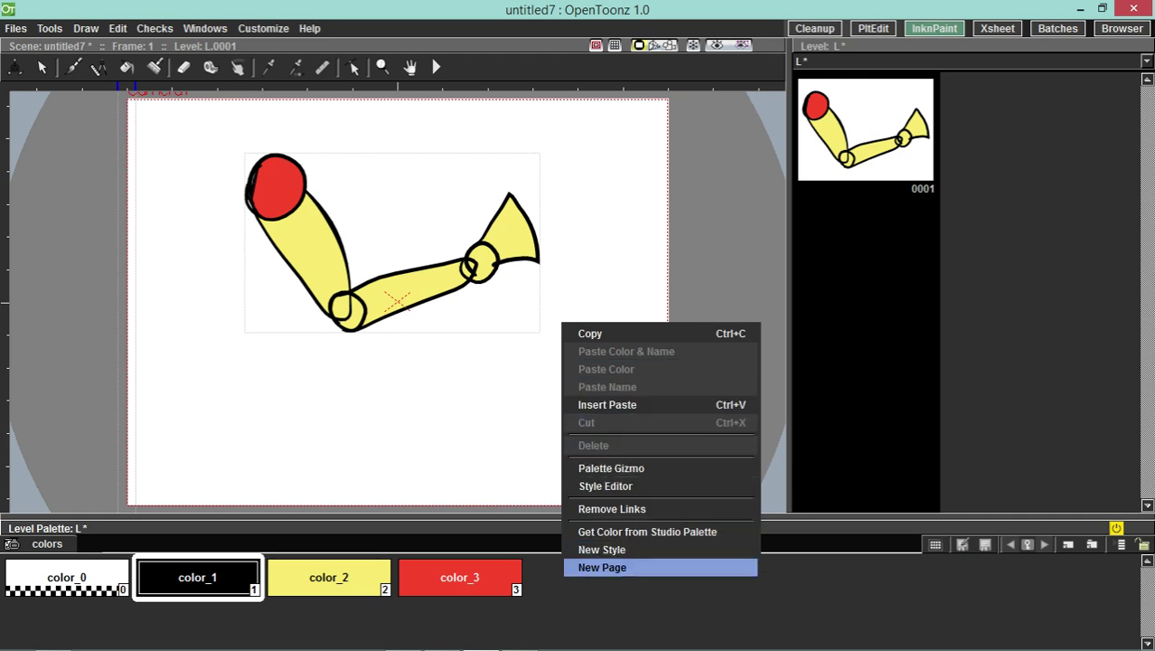
right_click(480, 583)
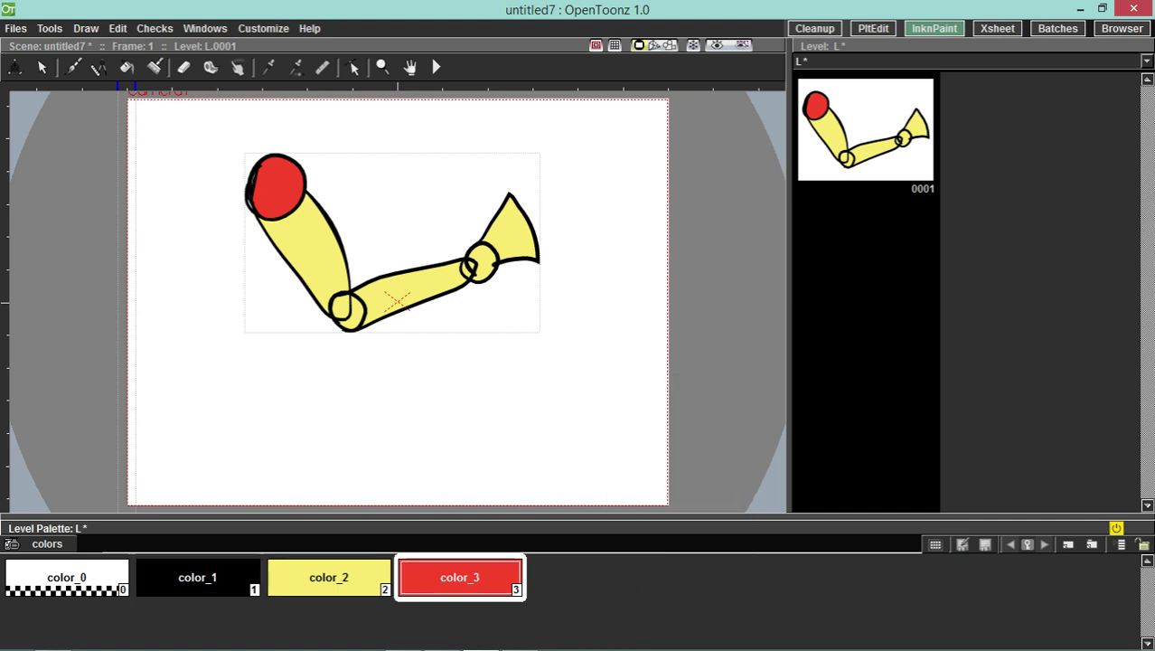
click(480, 583)
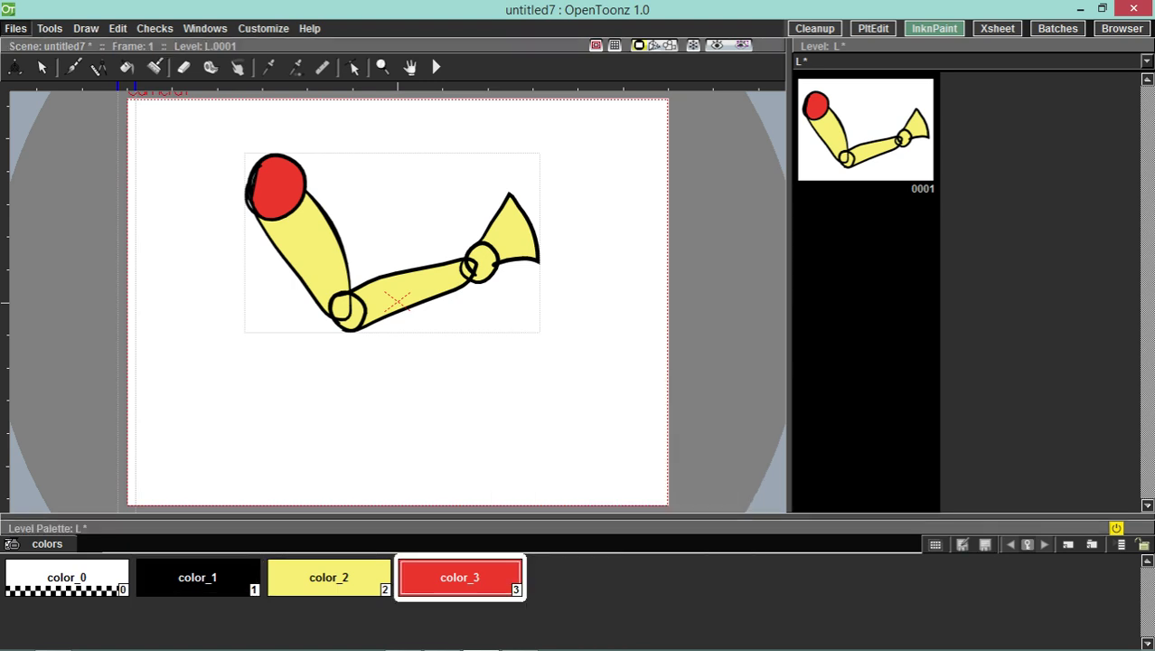
- Start loading a color model and open the user's home folder under C:\Users
click(15, 28)
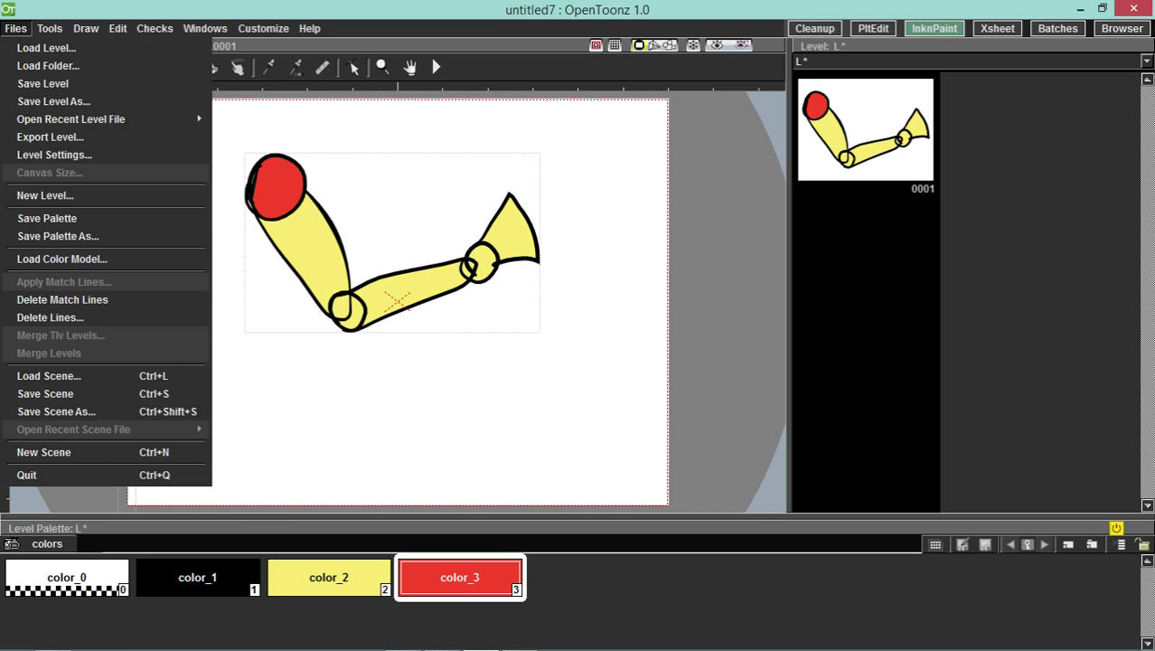
click(62, 258)
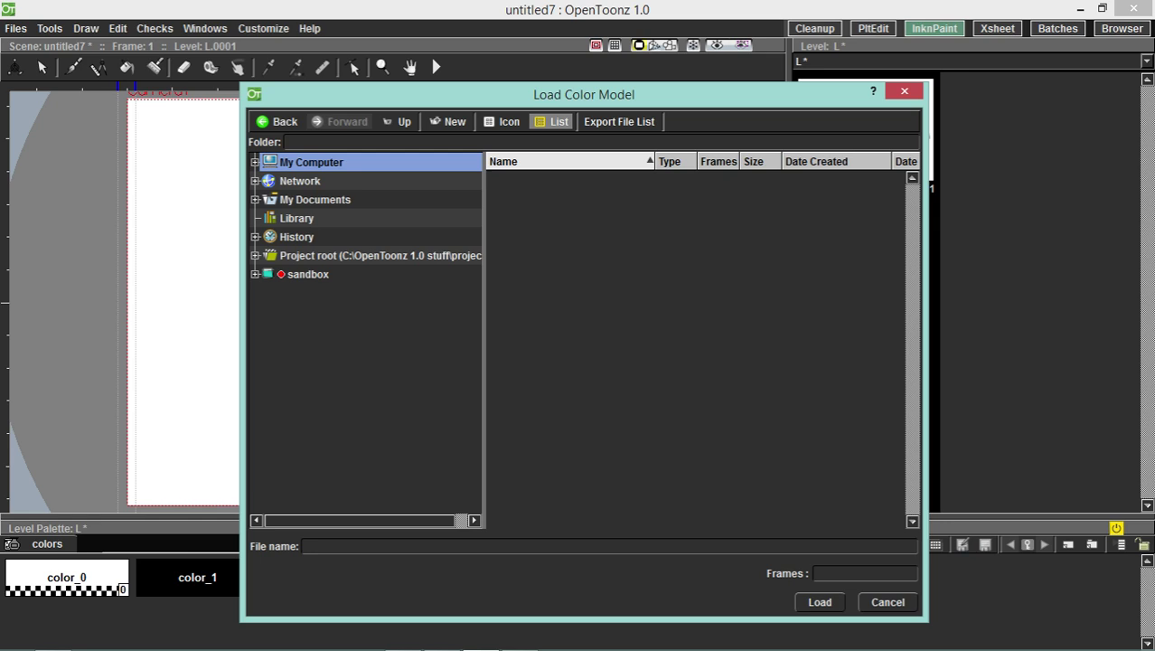
click(255, 163)
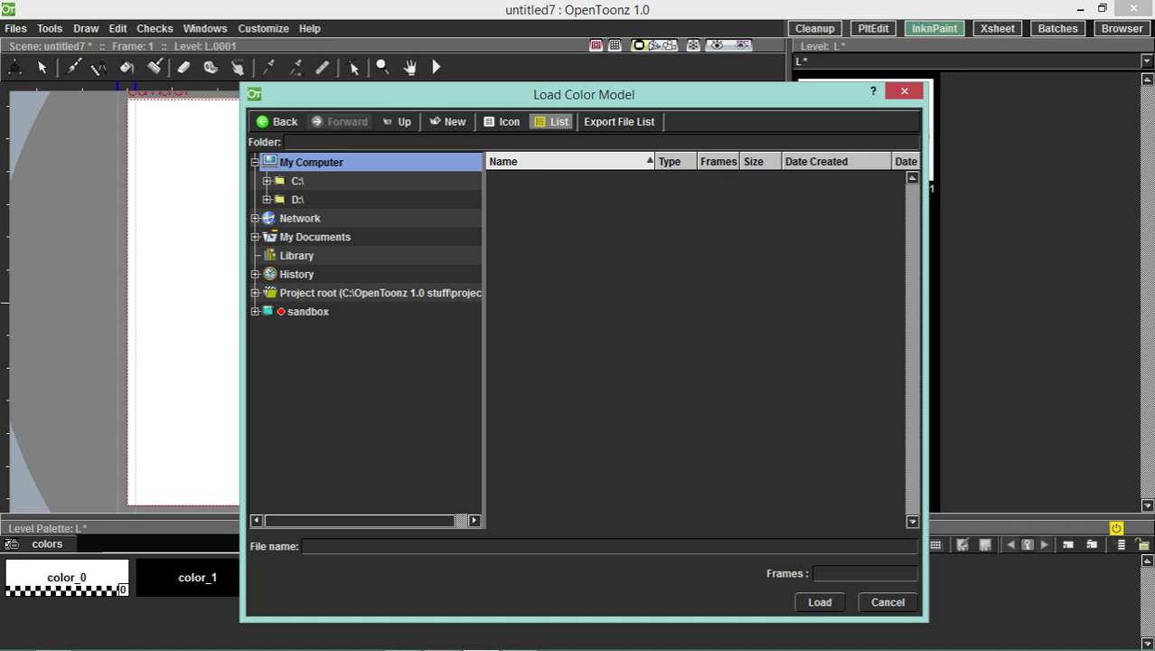
click(266, 181)
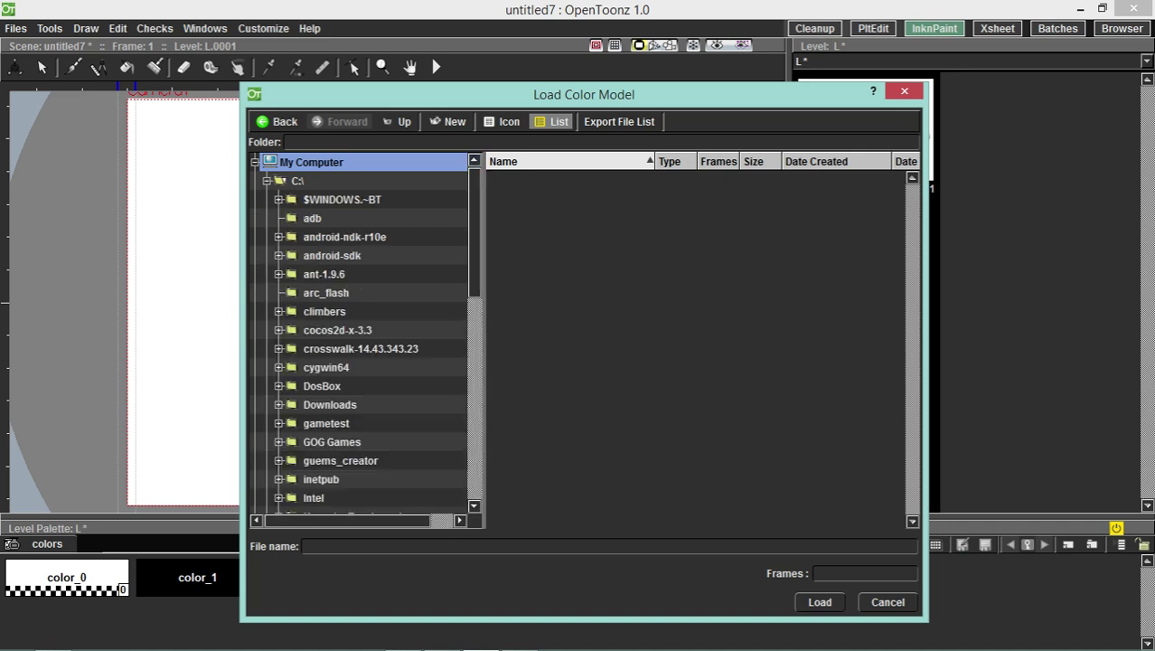
scroll(361, 334, down, 10)
double_click(317, 368)
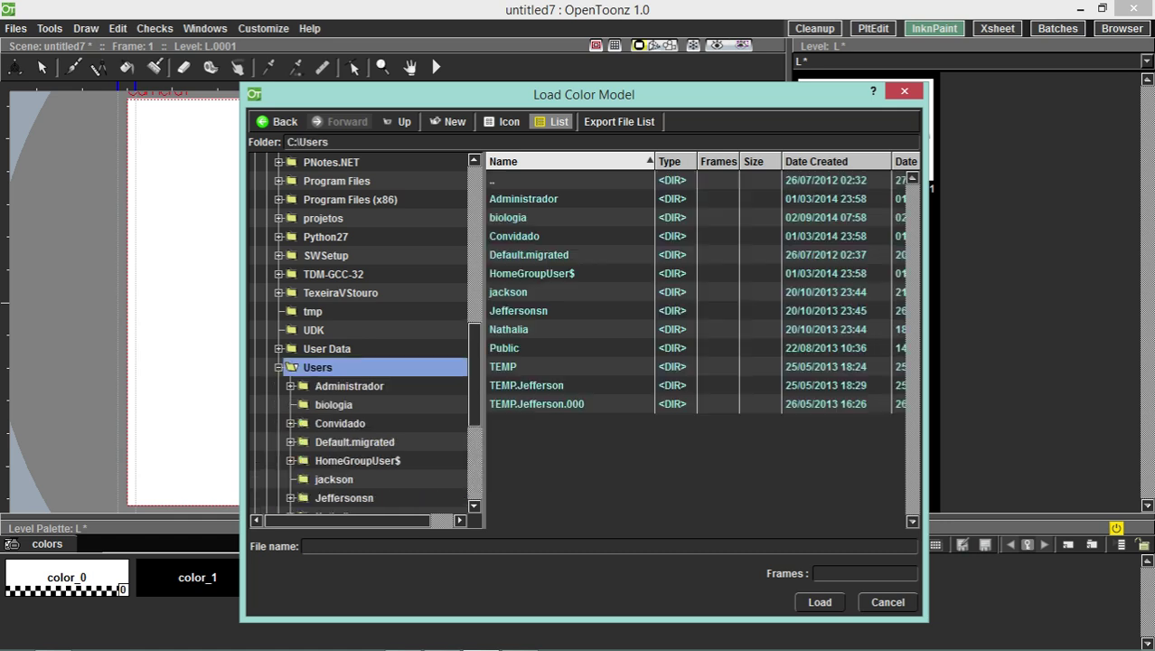
scroll(362, 335, down, 4)
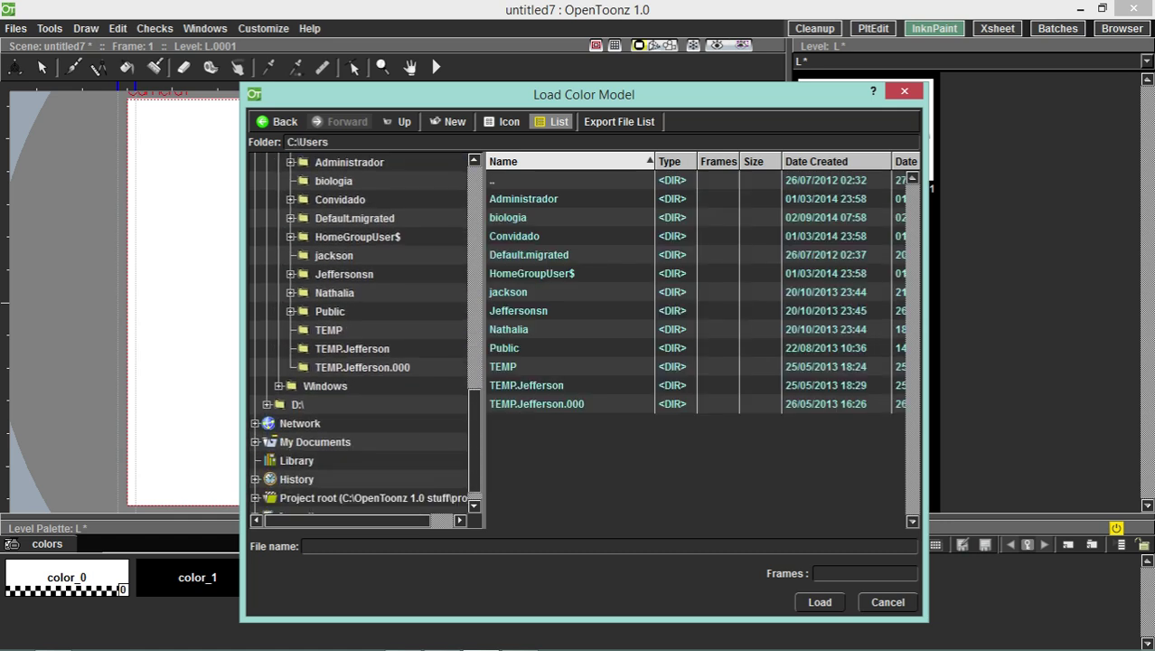
double_click(344, 274)
- Open the charmander folder inside Pictures for the color model
scroll(361, 334, down, 8)
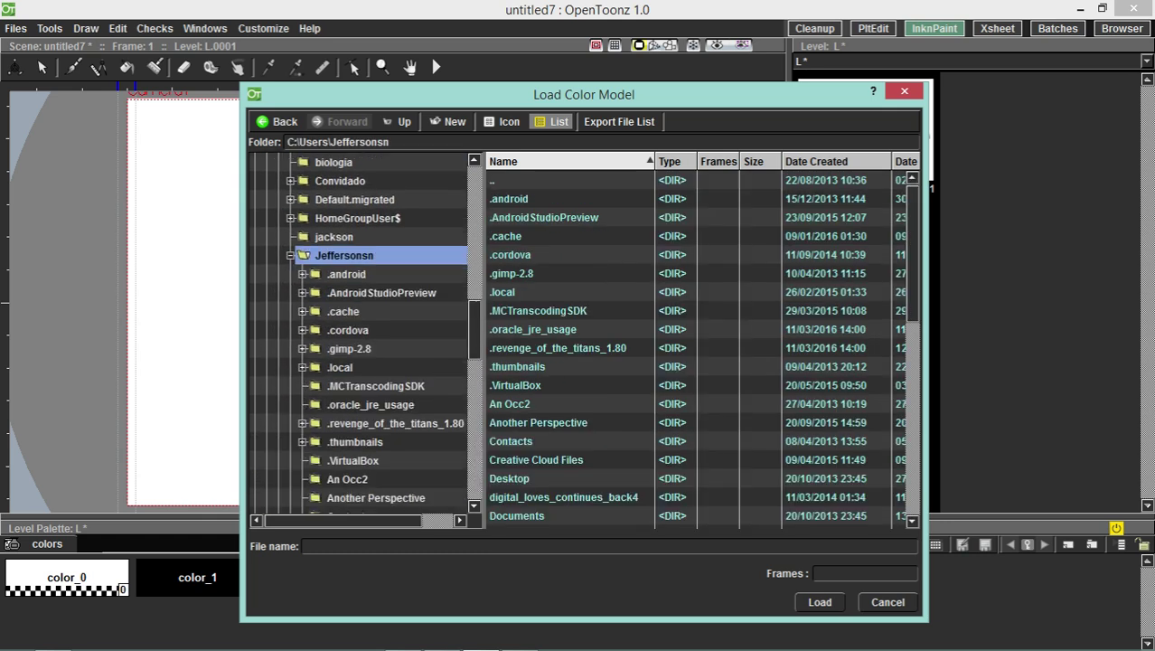
scroll(362, 334, up, 2)
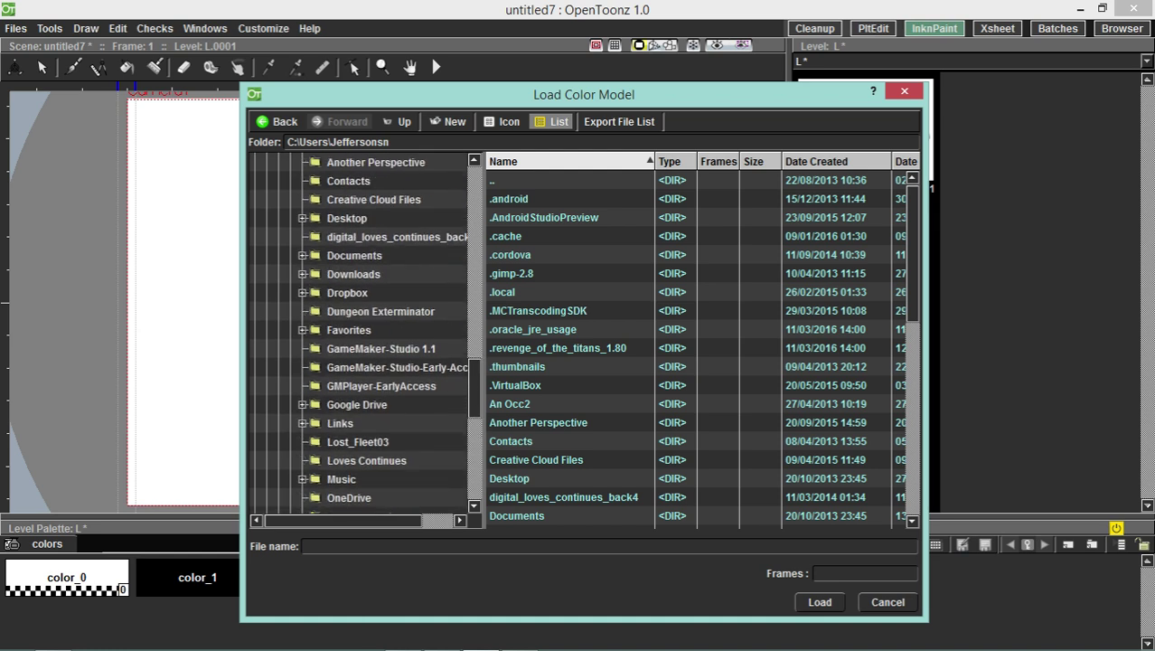
scroll(361, 335, down, 6)
scroll(362, 334, up, 1)
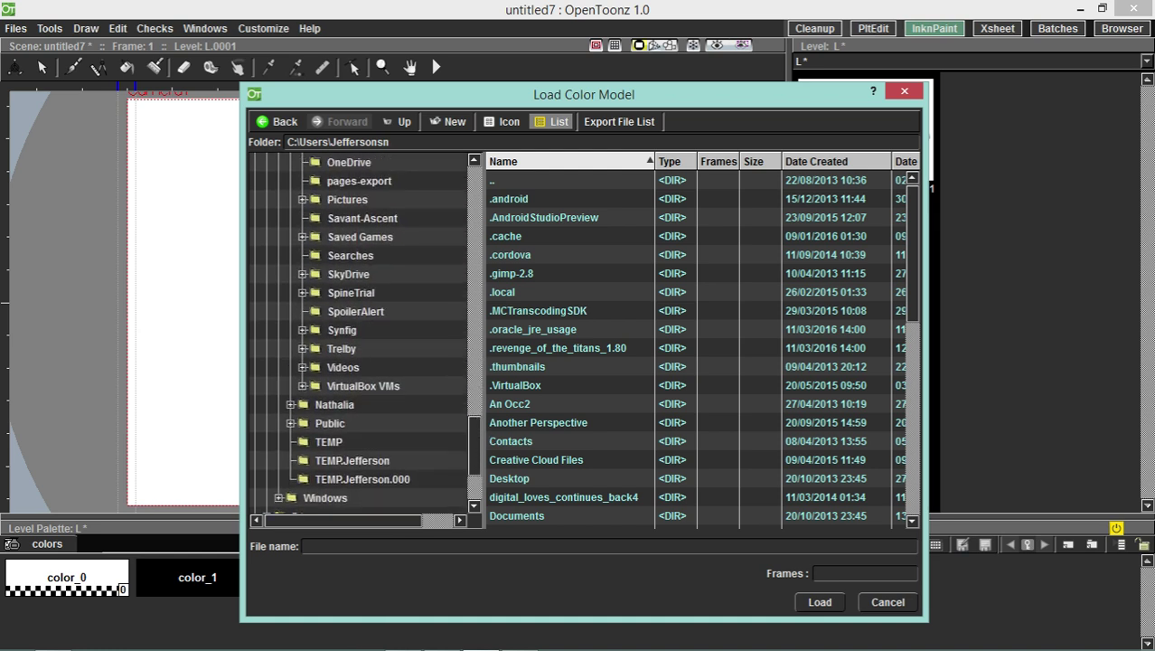
scroll(361, 334, up, 2)
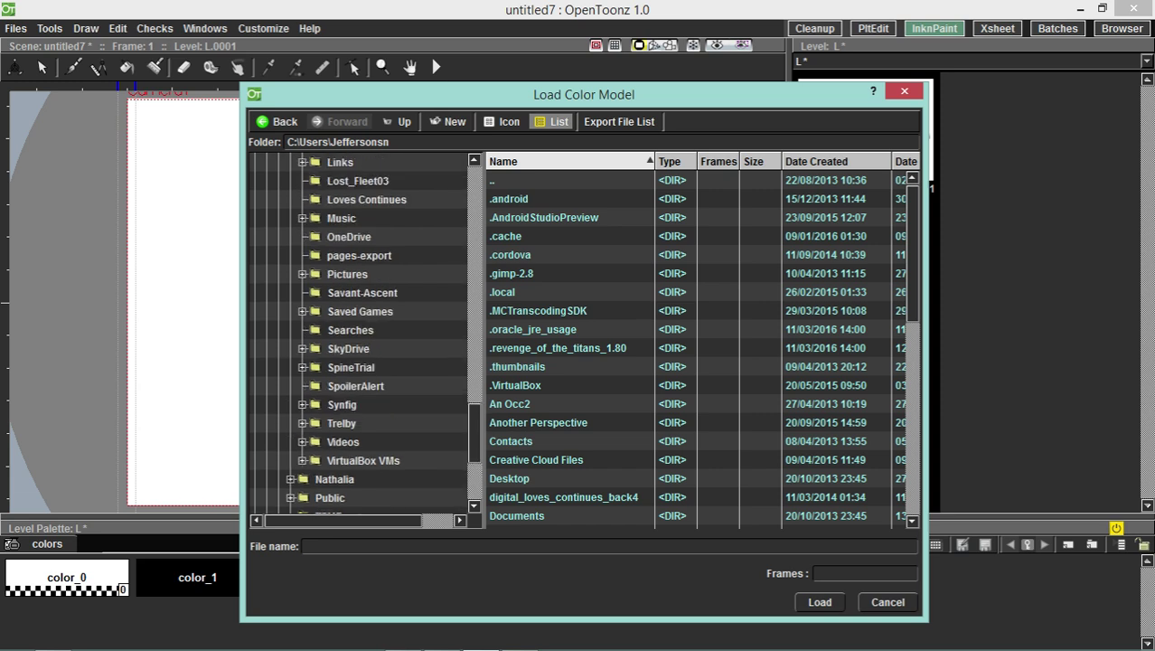
click(347, 274)
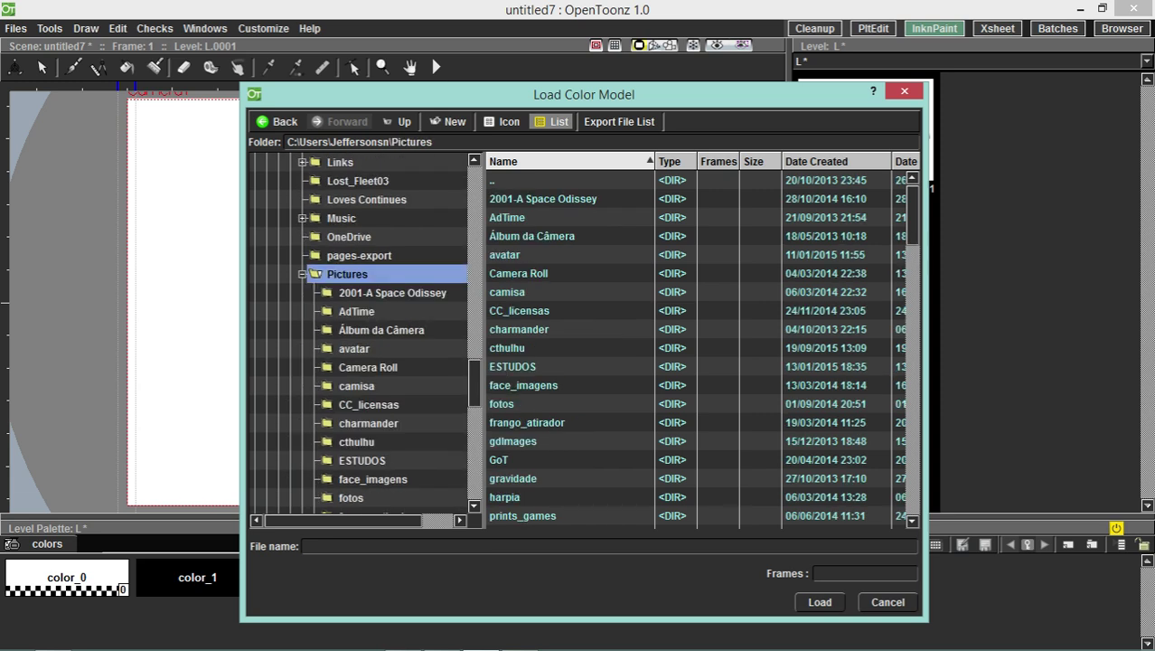
click(368, 423)
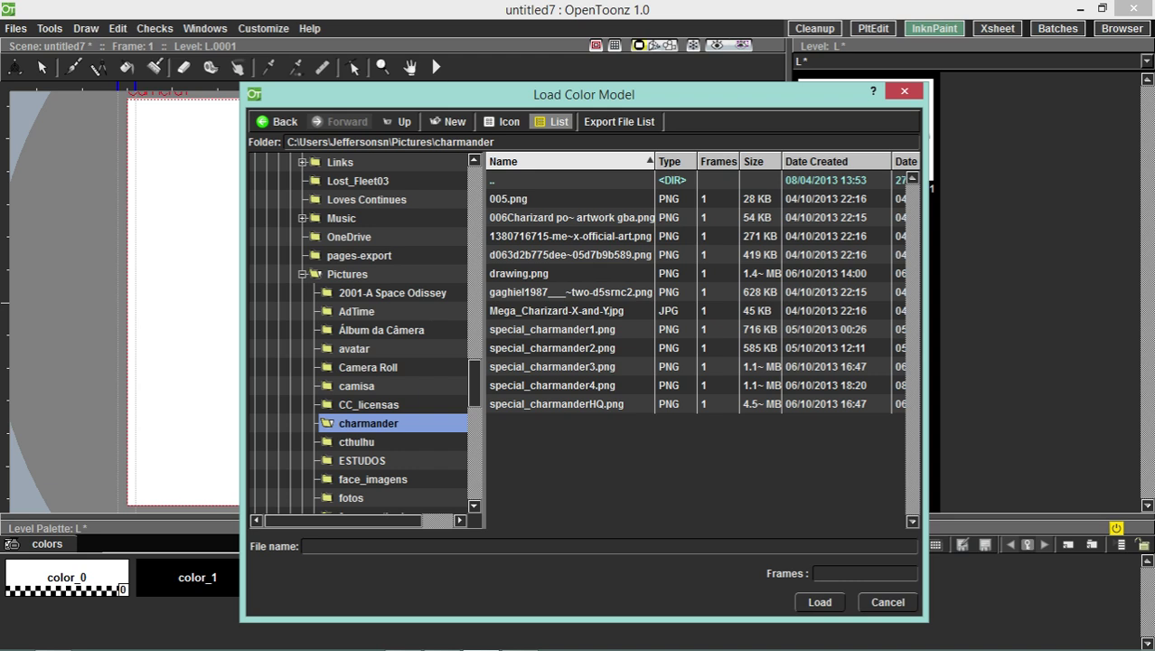
- Show the files as thumbnails and load 005.png as the color model, overwriting the destination palette
click(503, 122)
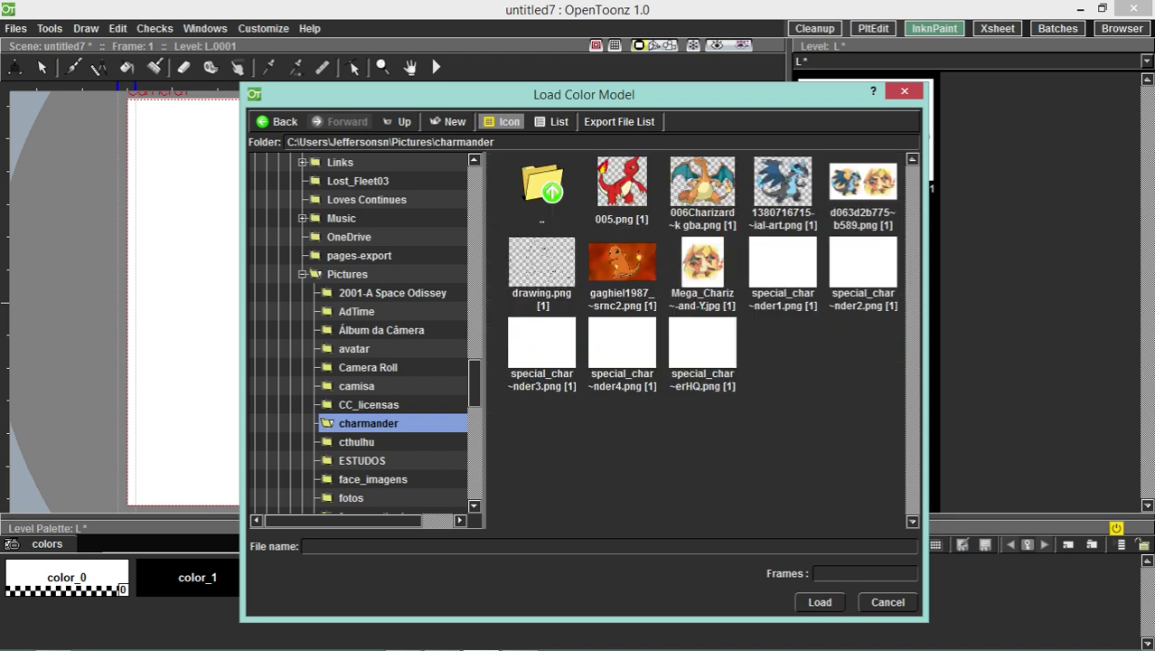
click(622, 191)
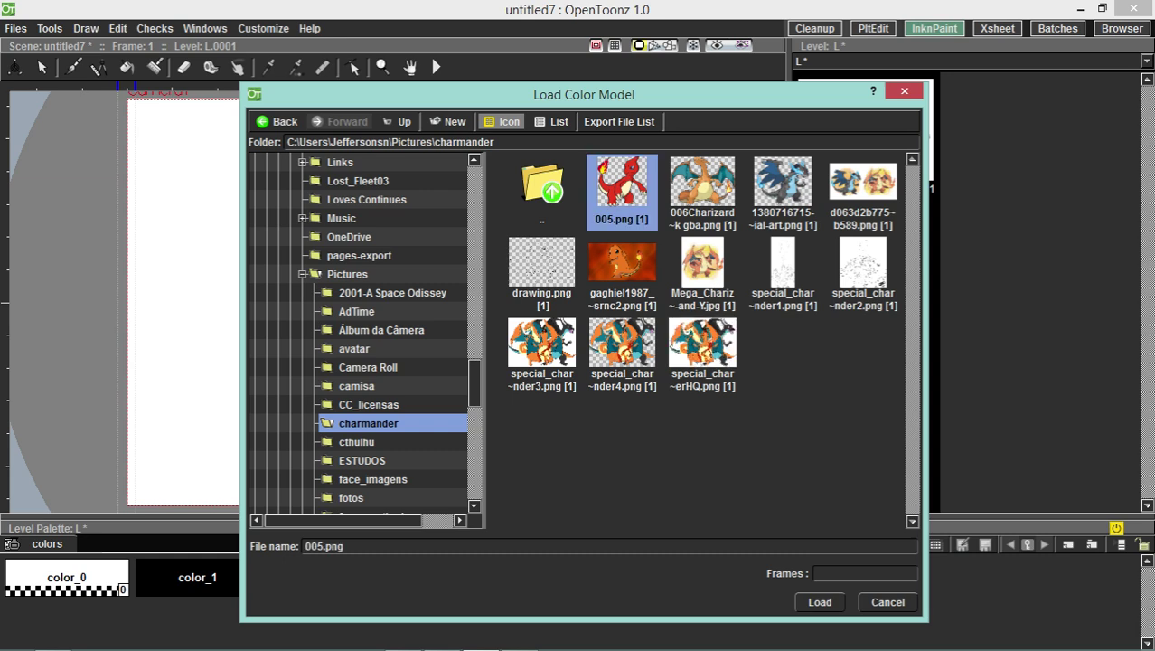
click(820, 602)
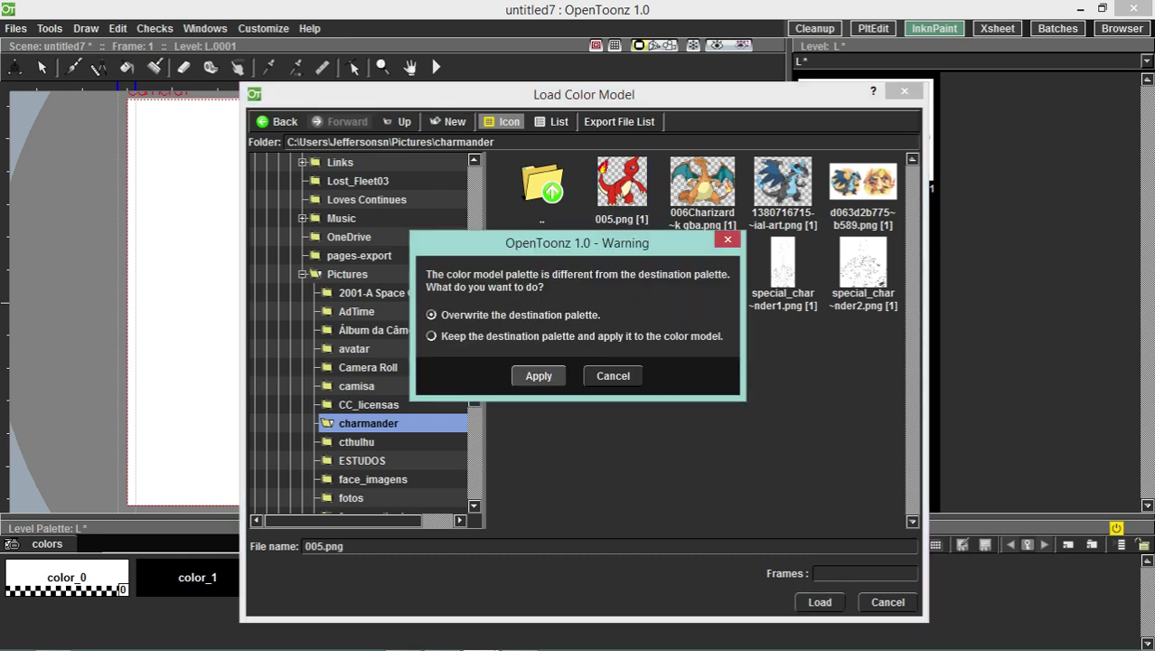
click(539, 375)
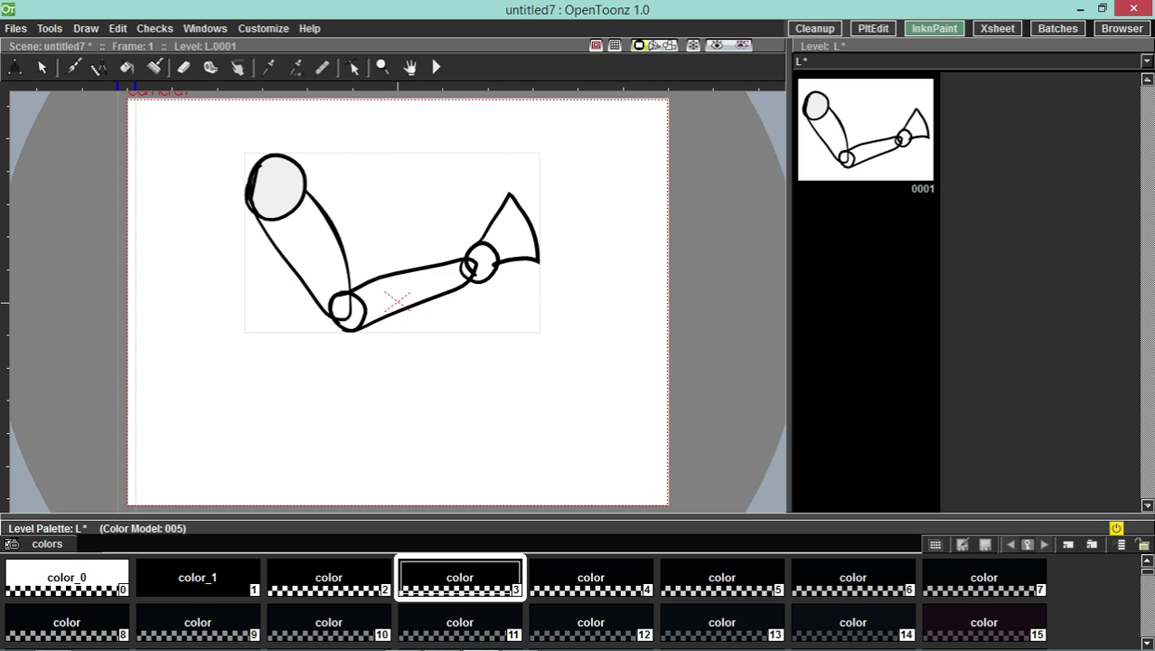
- Look through the colors of the level palette and select the yellow style 171
scroll(524, 601, down, 6)
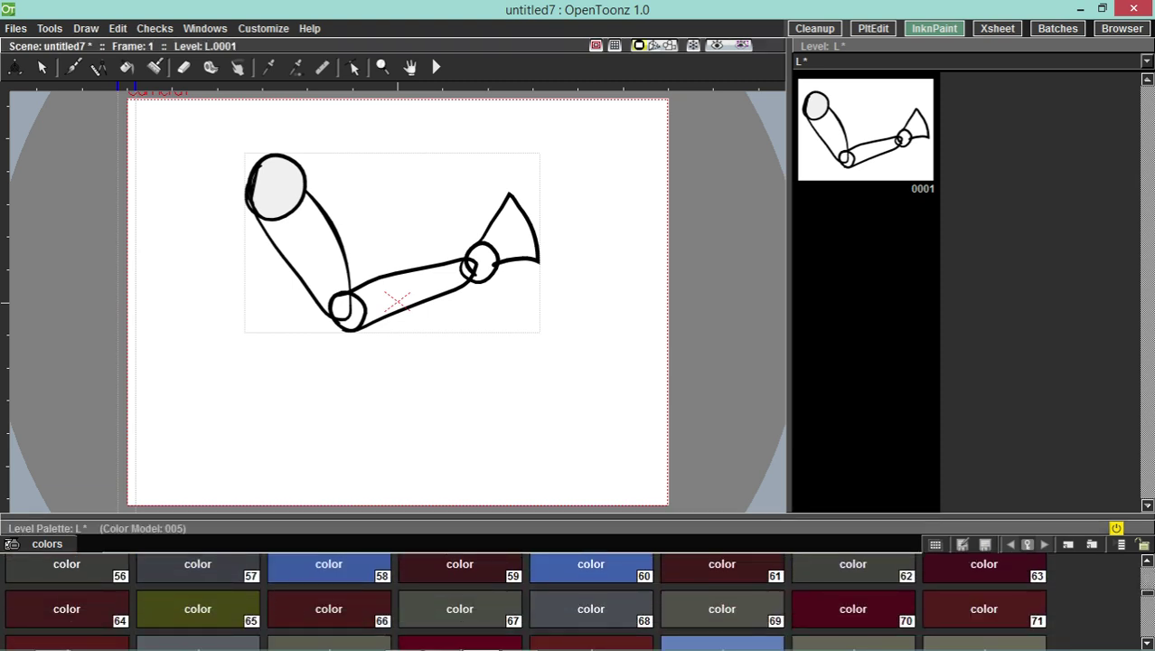
scroll(525, 601, down, 8)
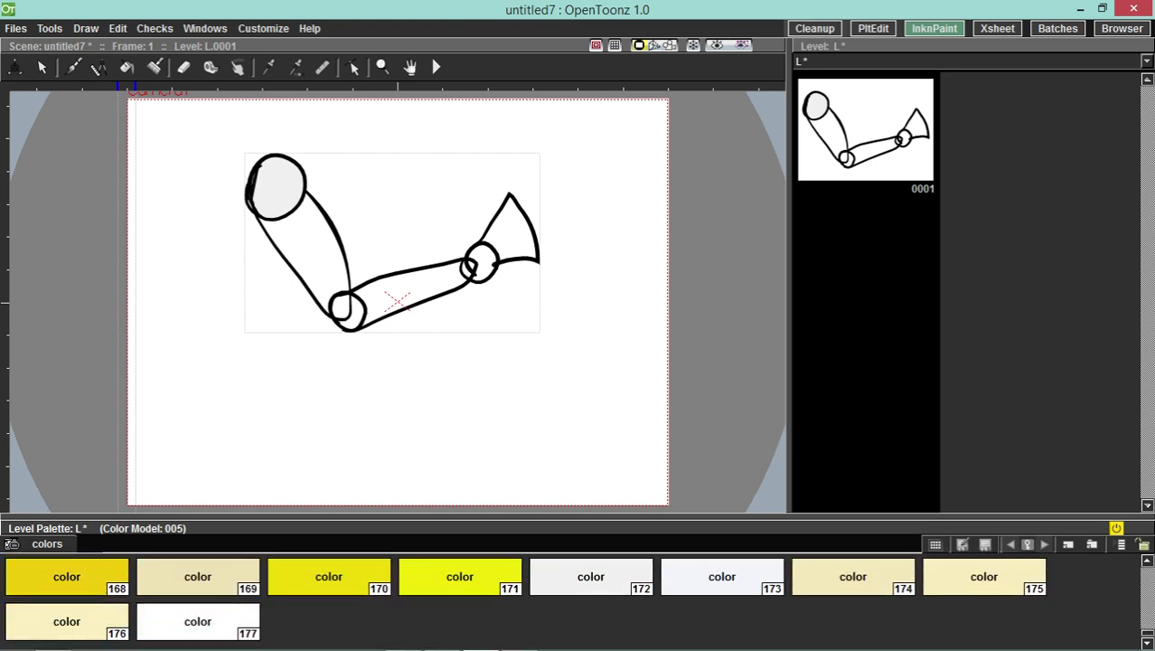
click(460, 577)
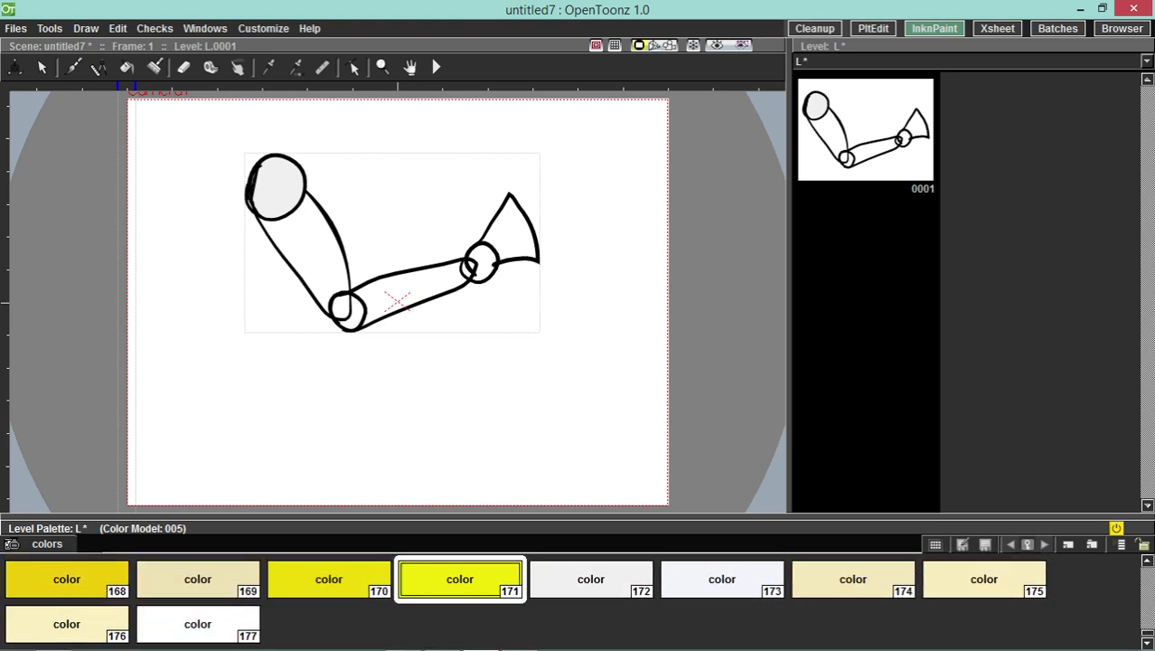
drag(1148, 633, 1148, 625)
scroll(577, 601, up, 1)
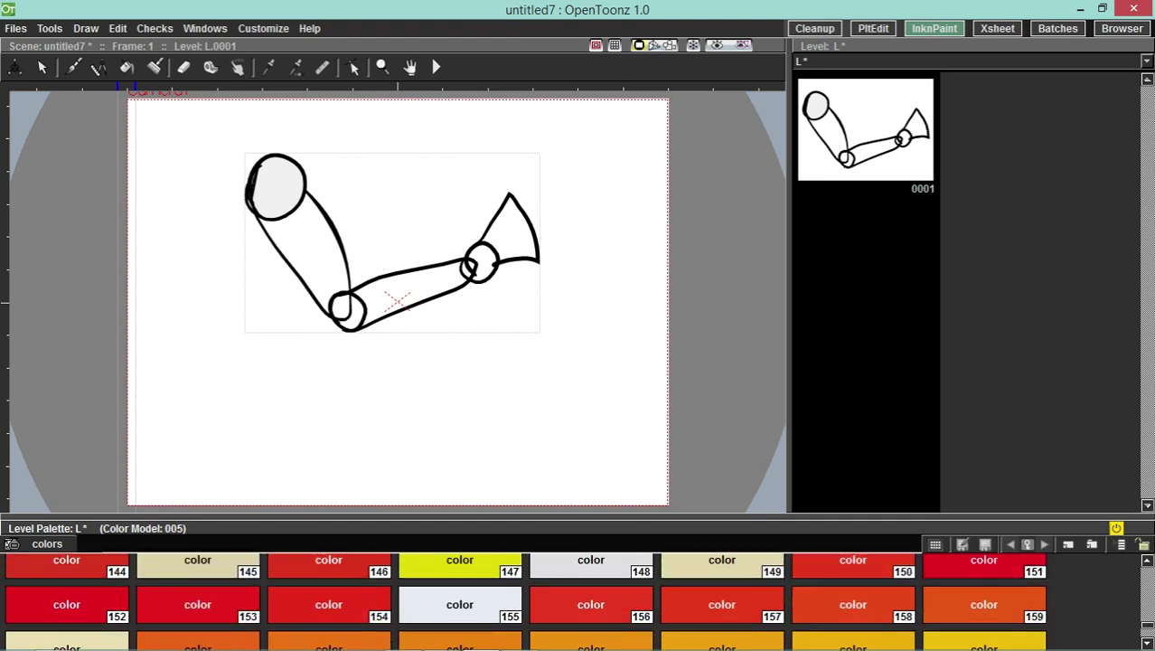
scroll(577, 602, down, 4)
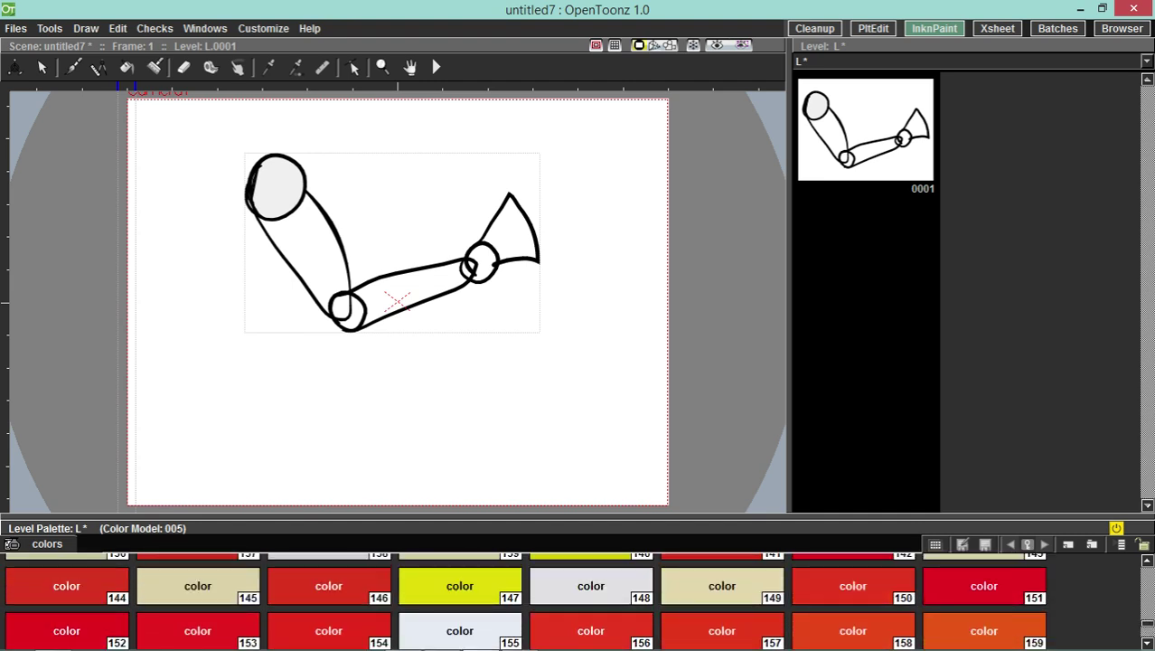
scroll(577, 601, up, 4)
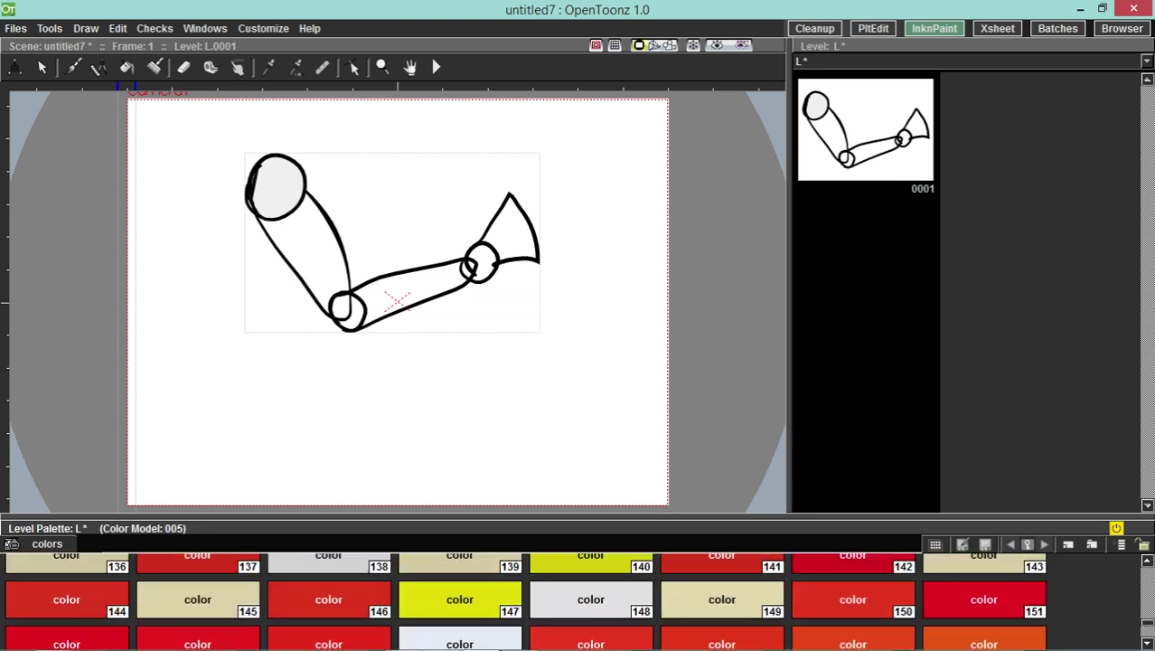
- Fill the shoulder circle with yellow style 147, the upper arm with red style 150 and the forearm with beige style 145
click(460, 601)
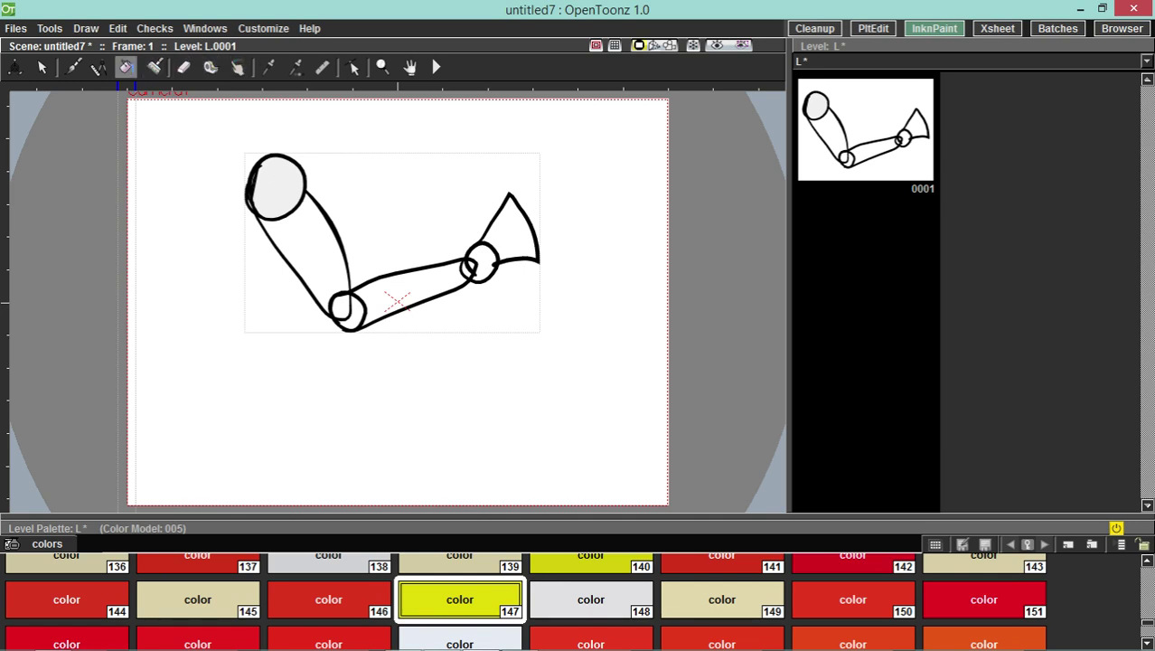
click(127, 67)
click(279, 189)
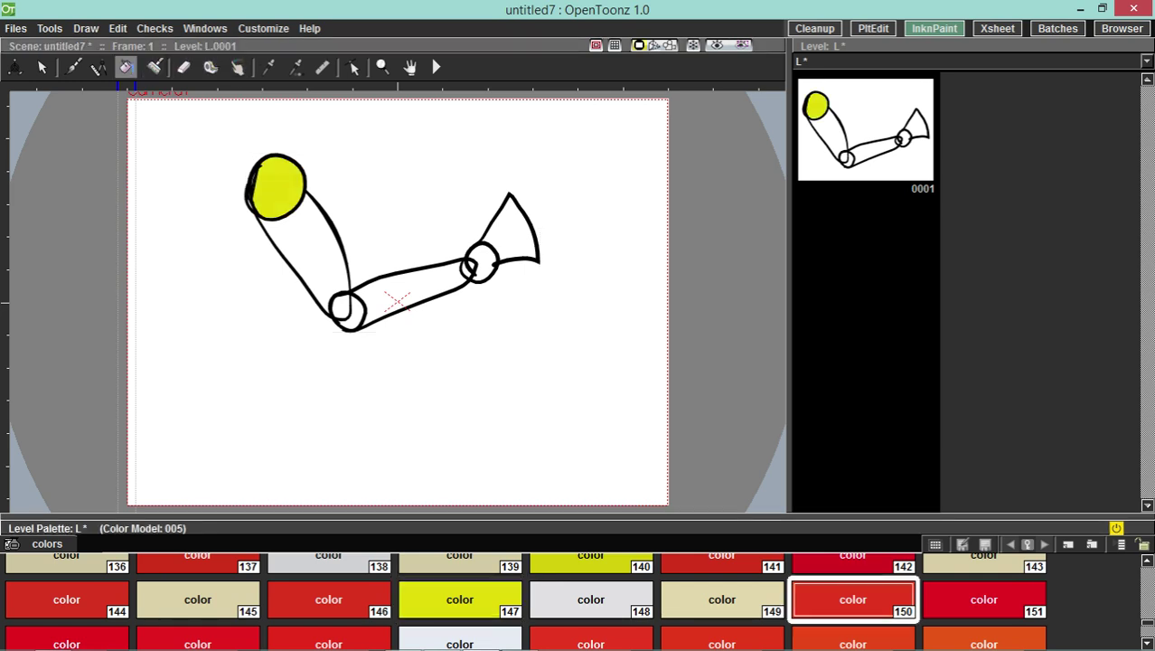
click(853, 600)
click(303, 244)
click(197, 599)
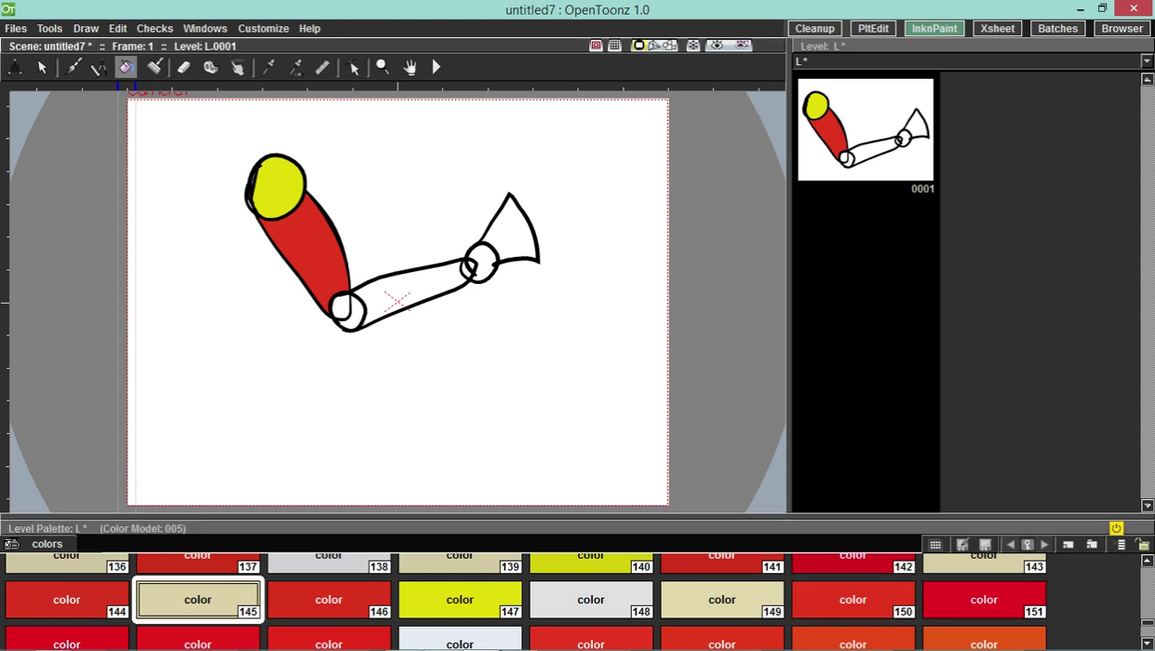
click(411, 288)
- Fill the two elbow regions with red styles 144 and 153, and the hand with pale style 155
click(66, 599)
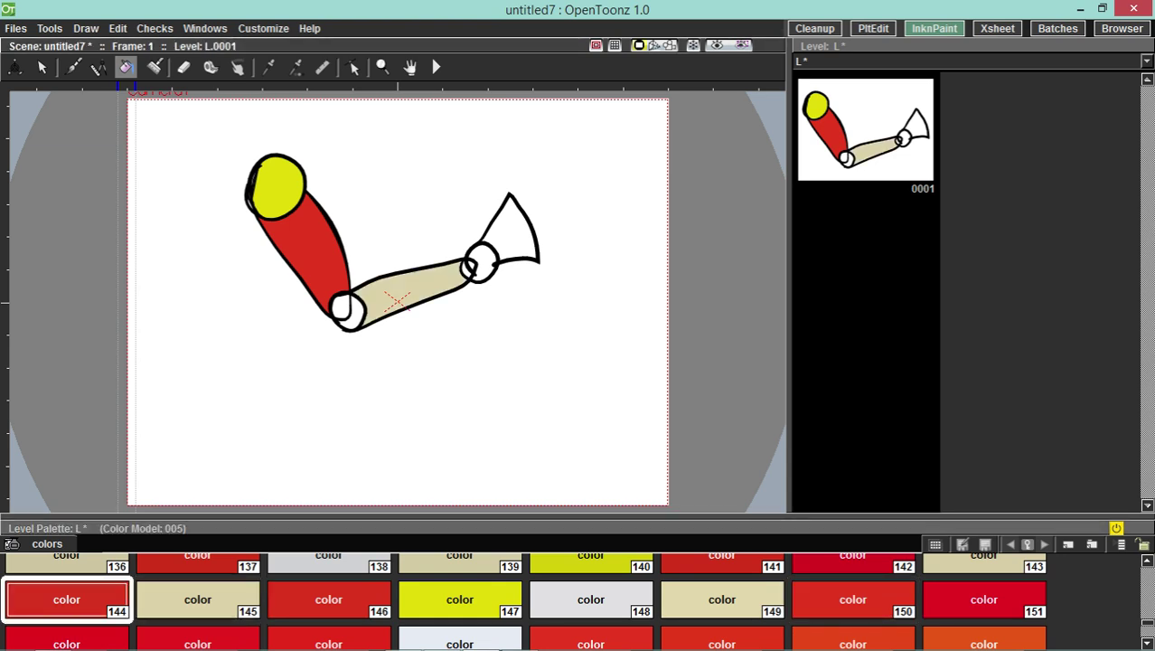
click(342, 308)
click(197, 642)
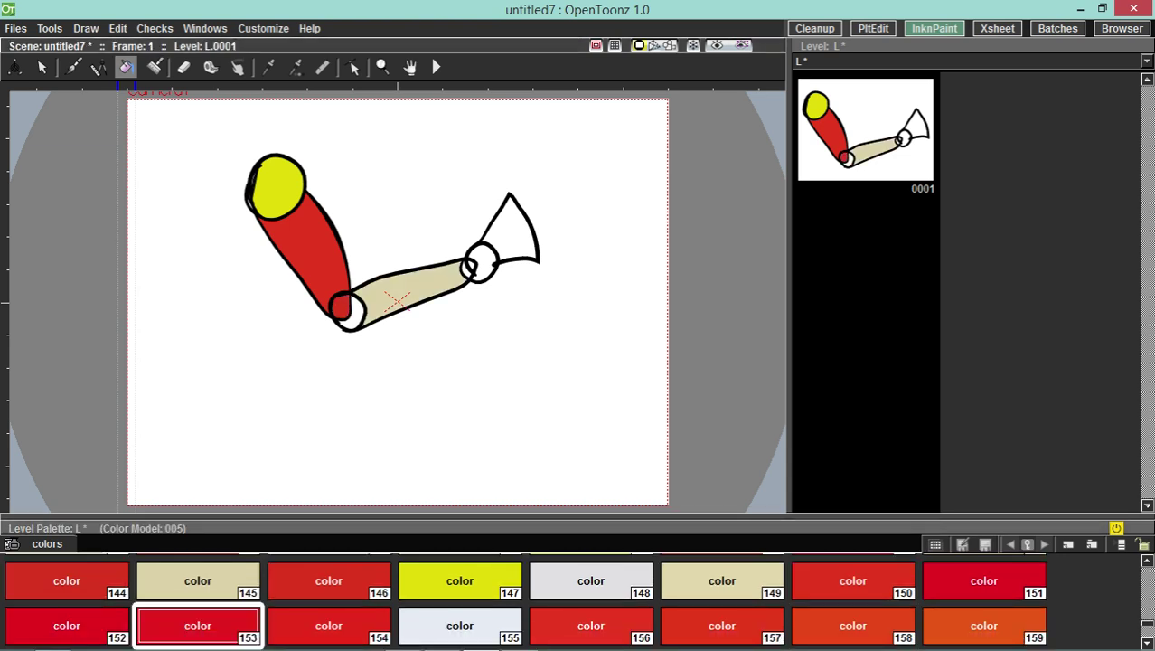
click(349, 312)
click(459, 626)
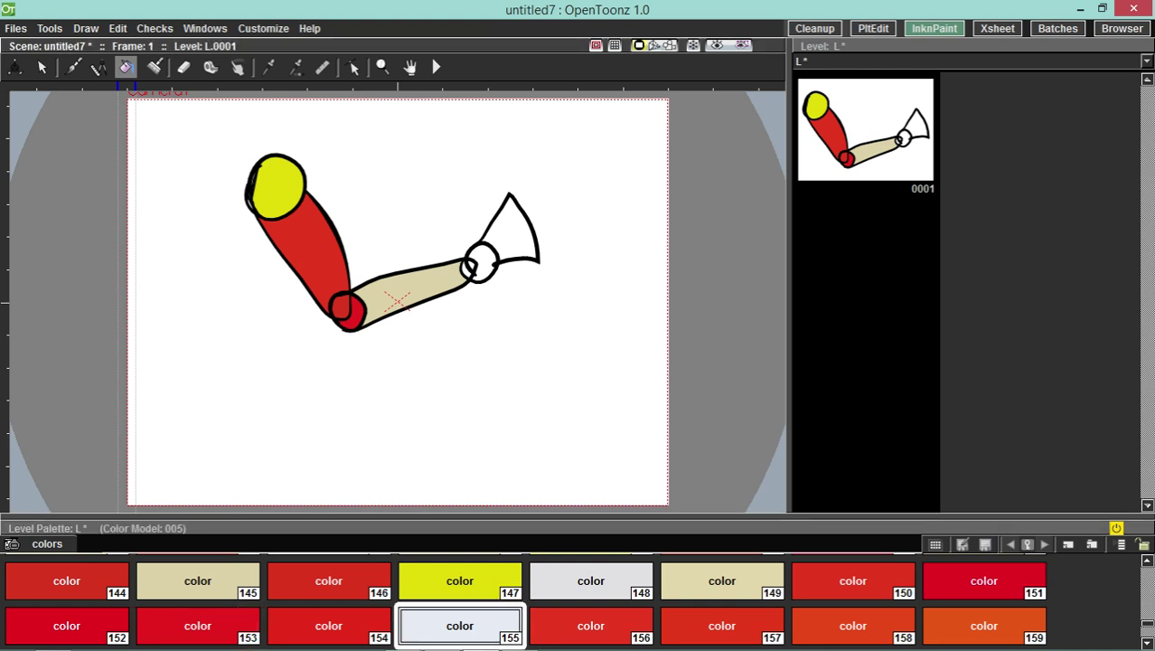
click(510, 230)
- Fill the wrist circle with yellow style 147 and the two small overlap regions beside it with red style 156
click(460, 581)
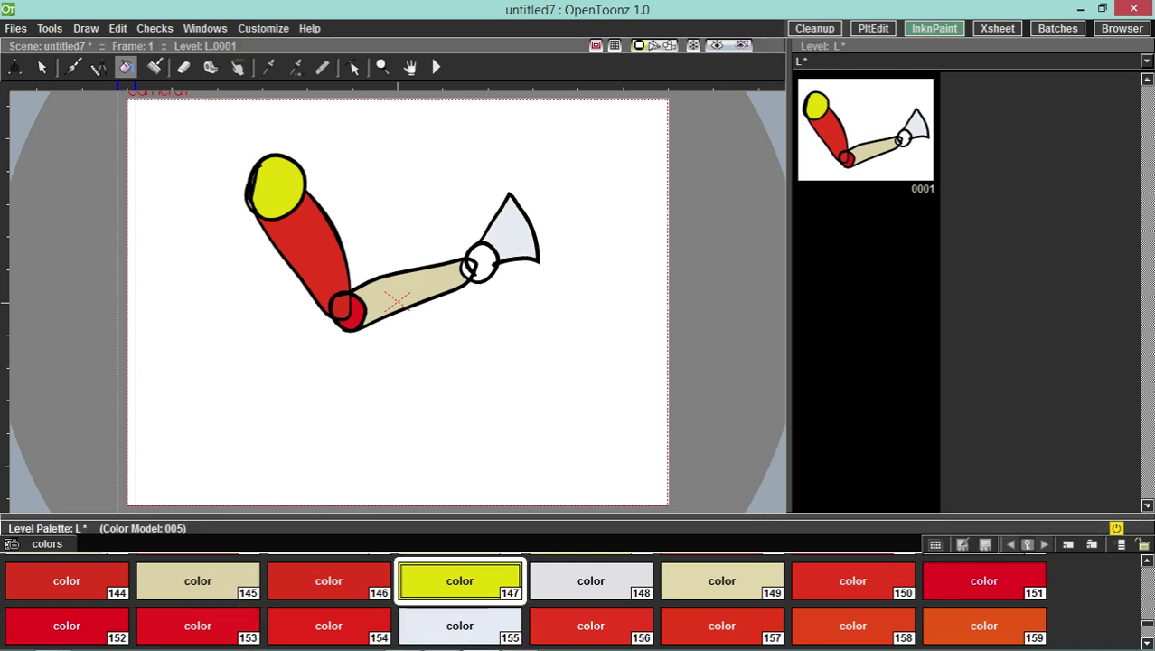
click(481, 262)
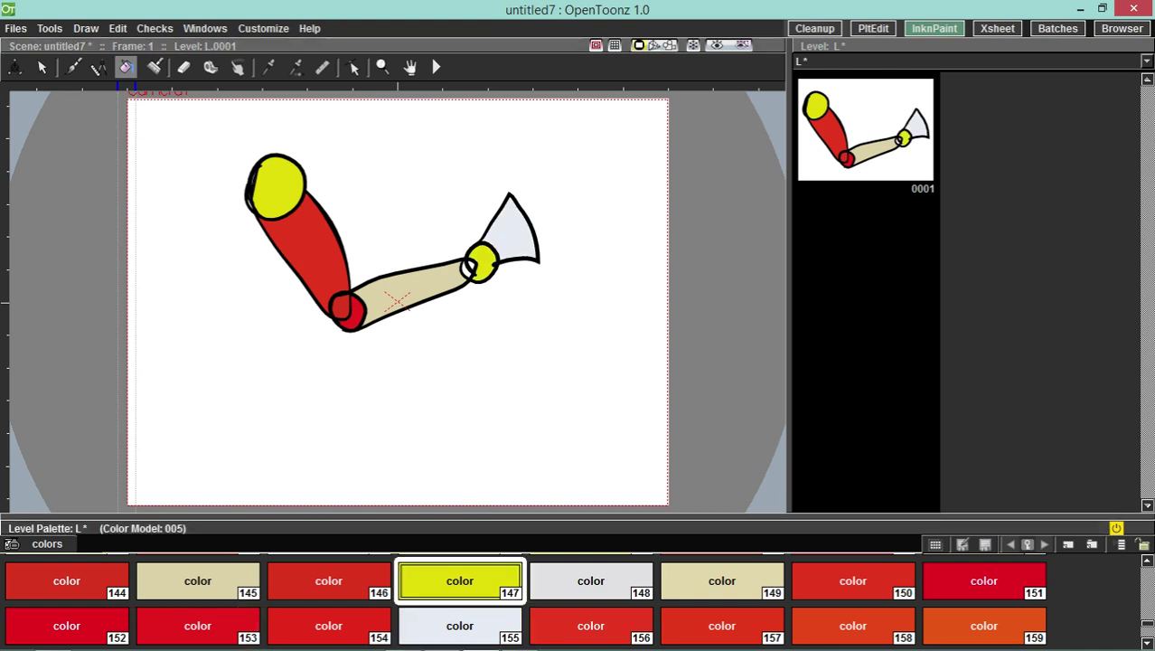
click(591, 626)
click(465, 270)
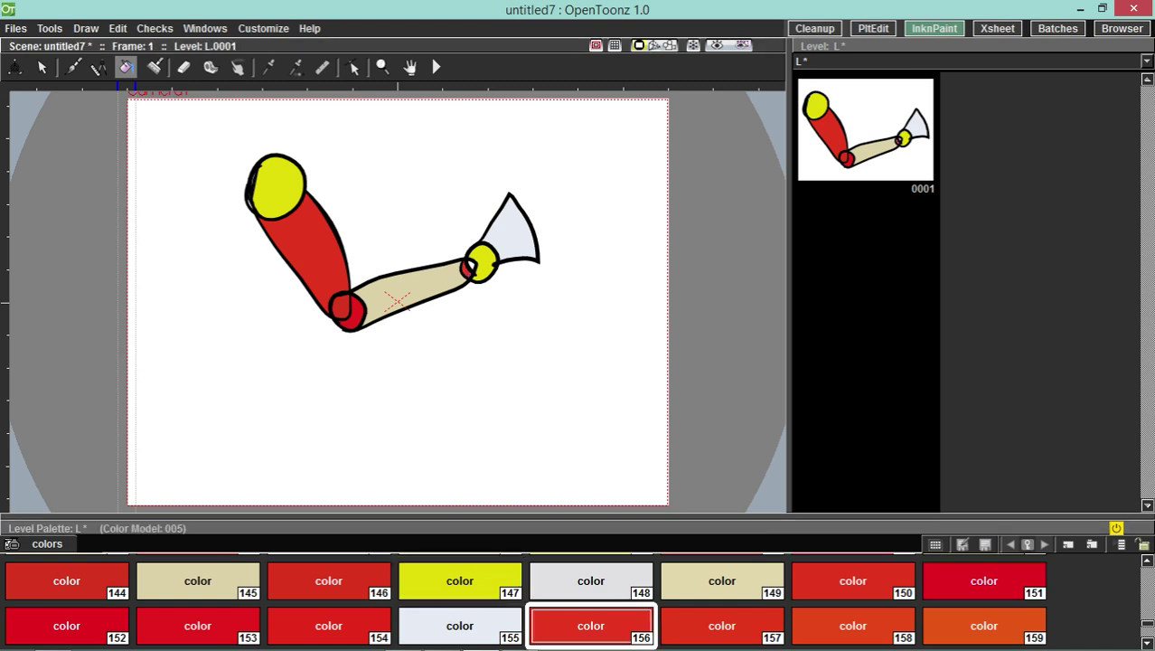
click(470, 265)
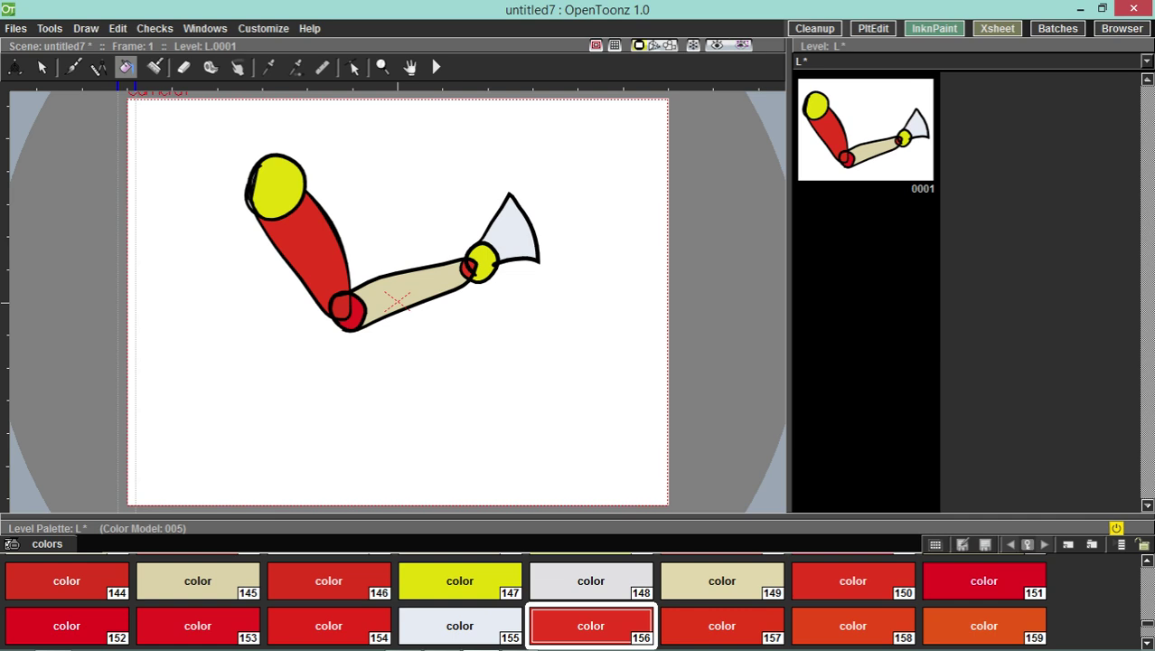
- Switch to the Xsheet room and show the Z channel of Camera1 in the function editor
click(998, 28)
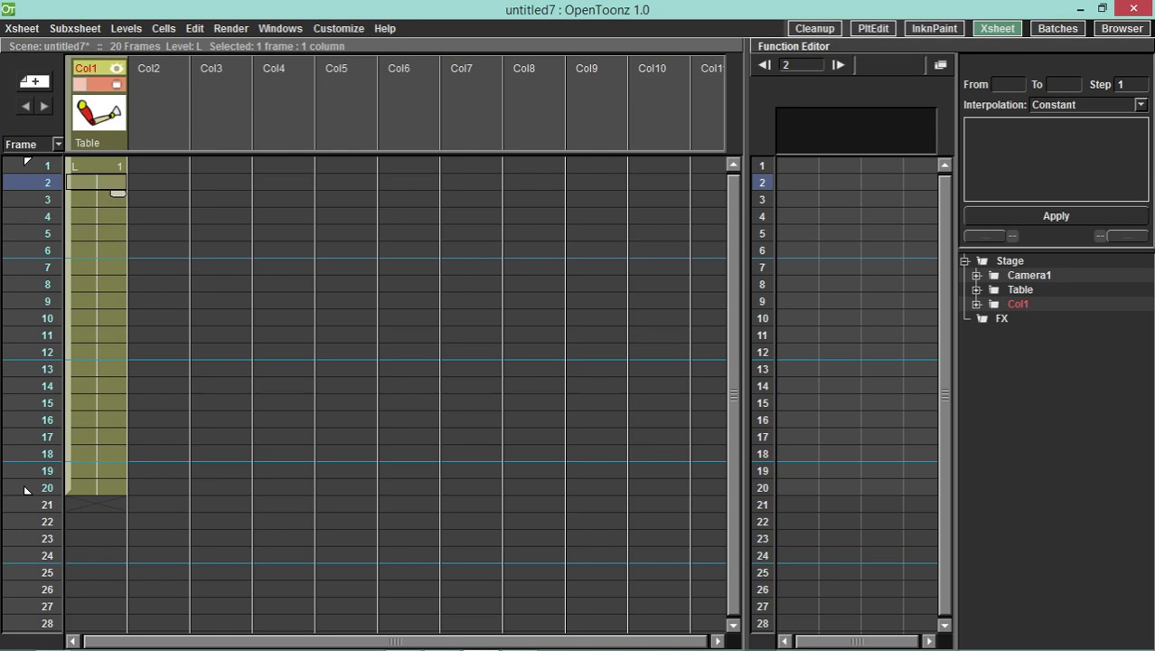
click(976, 274)
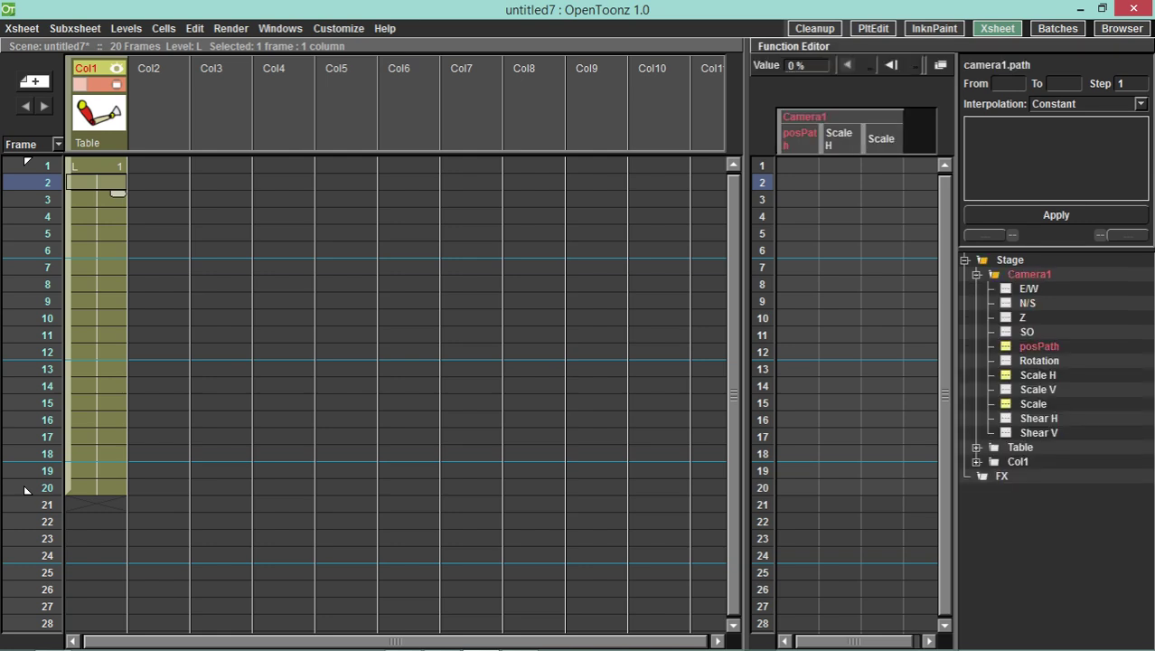
click(1006, 318)
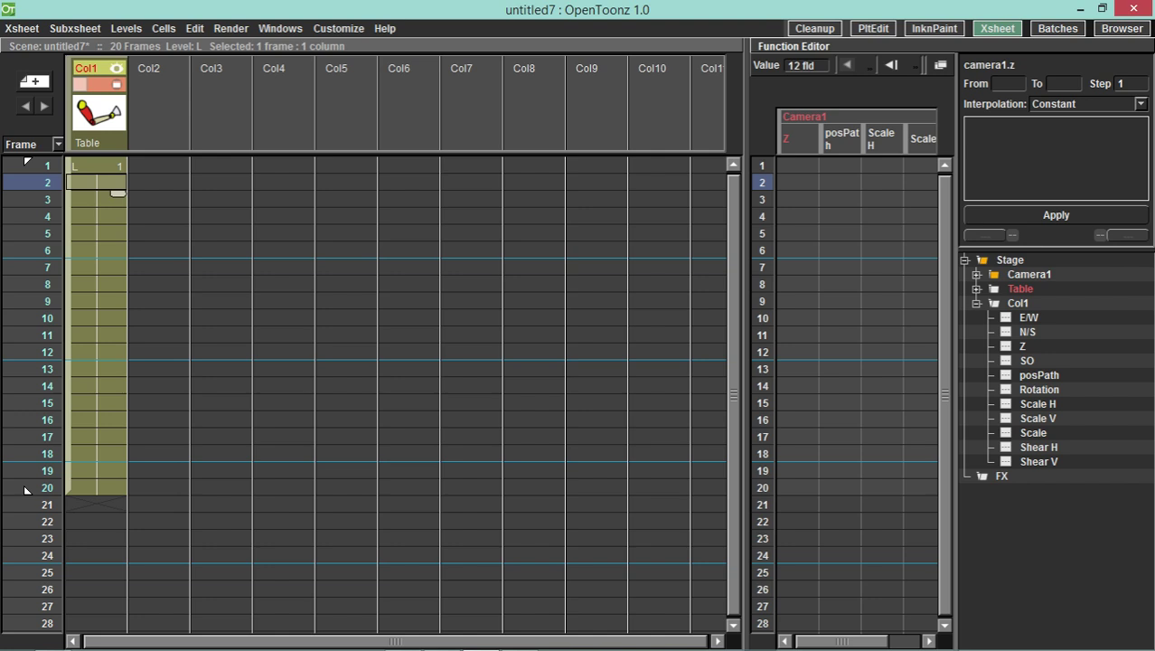
drag(877, 268, 848, 268)
click(100, 183)
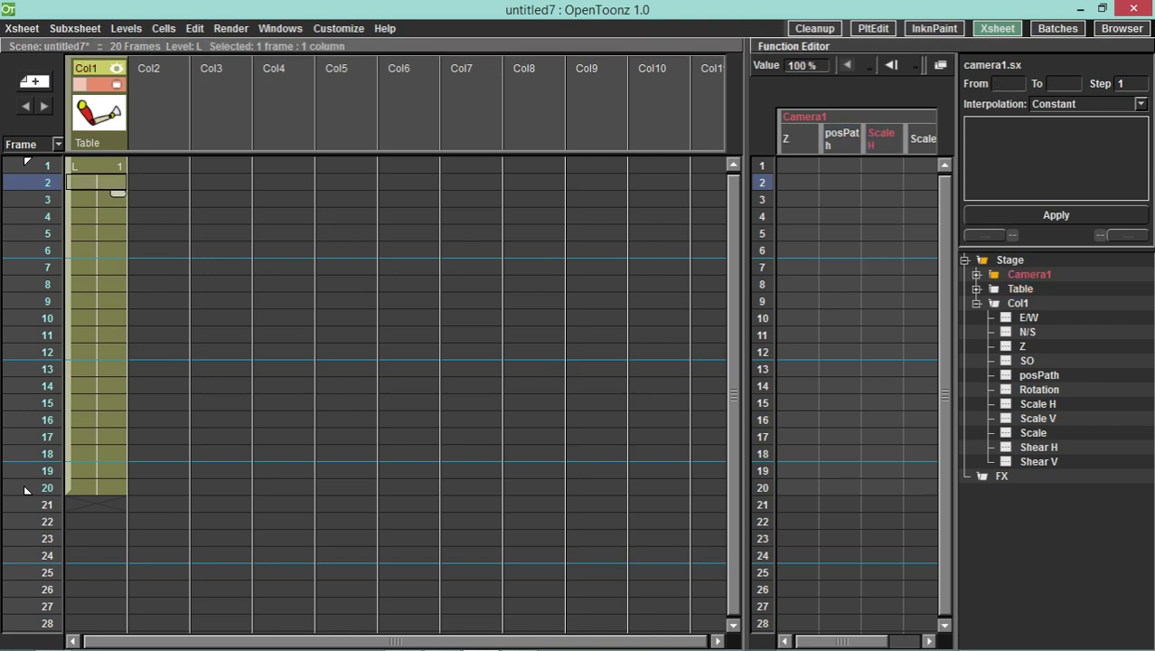
- Add a new Blur effect from the FX browser's Blur category with the empty Col2 selected, and close the browser
click(163, 121)
right_click(163, 121)
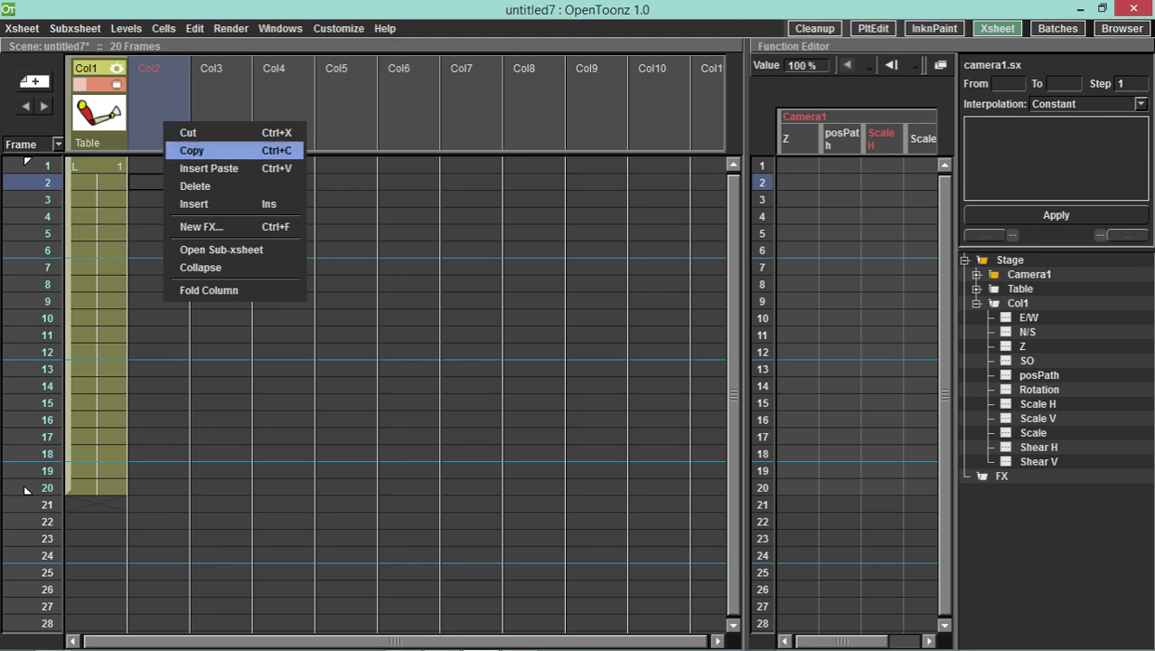
key(Down)
key(Down)
key(Down)
key(Down)
key(Return)
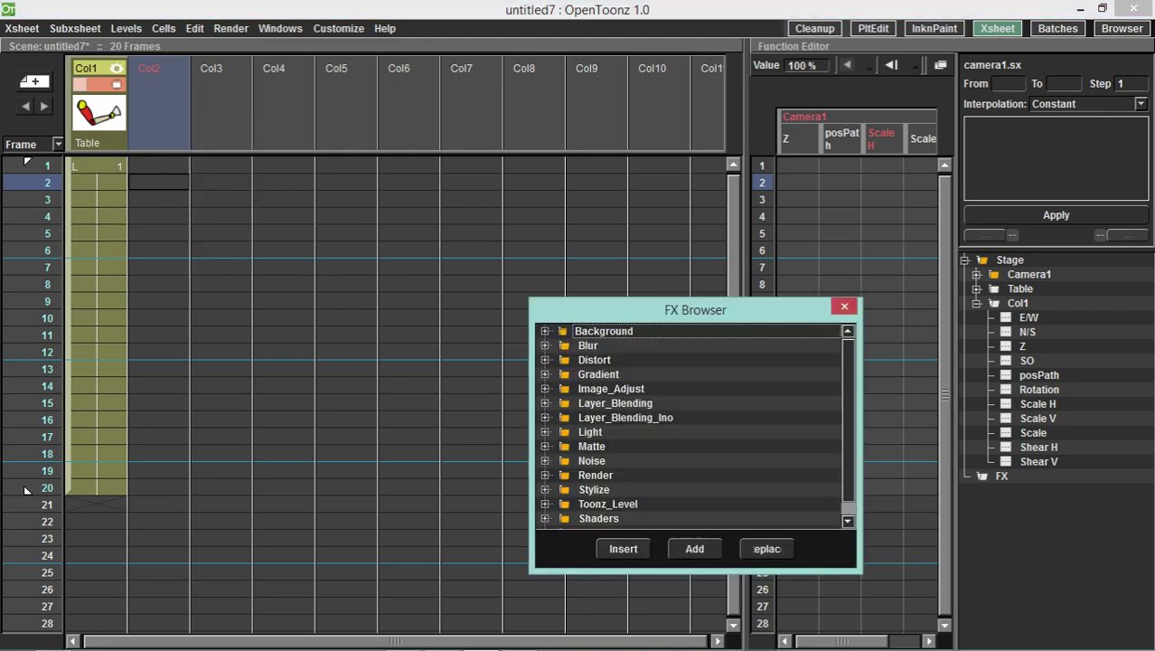
click(545, 345)
key(Down)
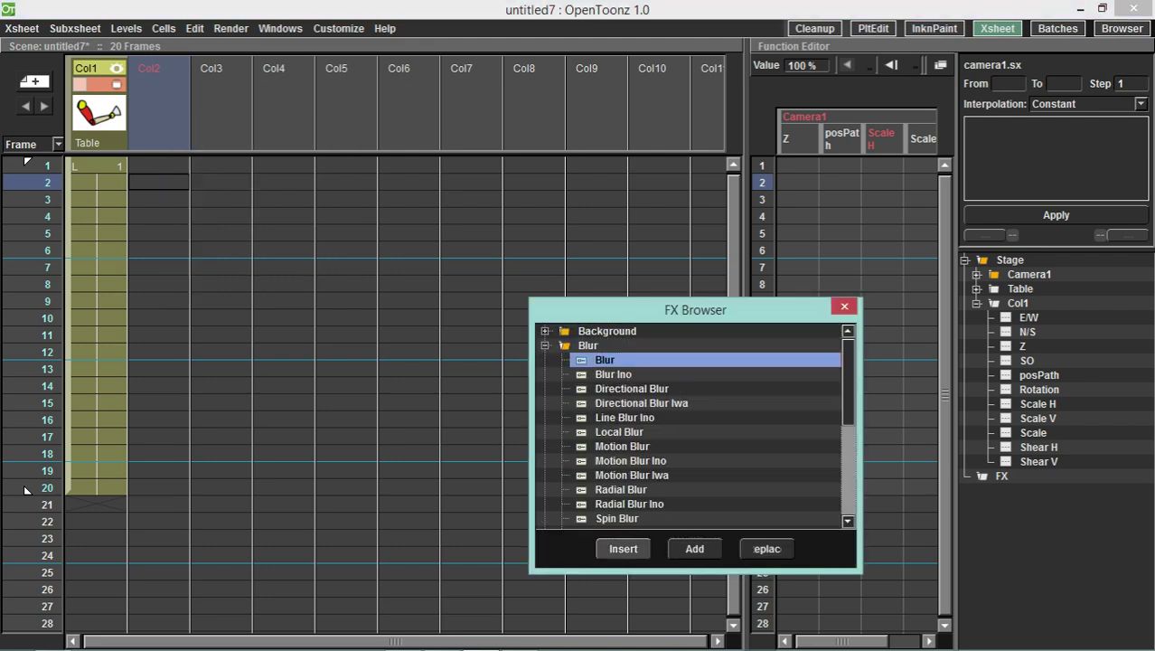
key(Return)
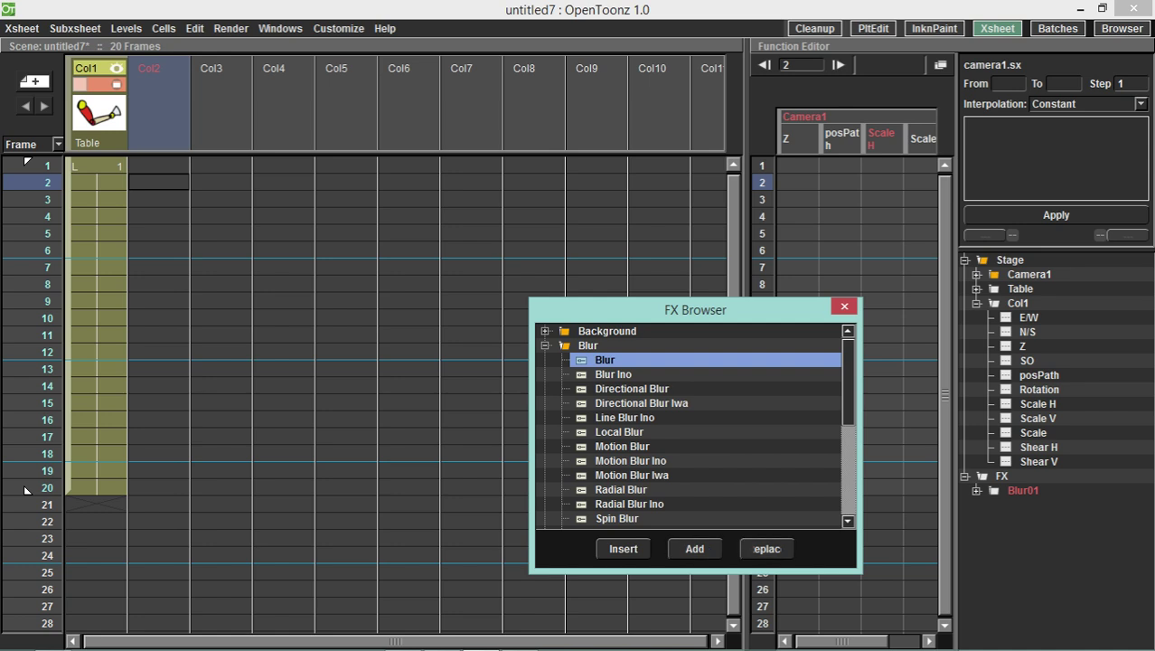
key(Escape)
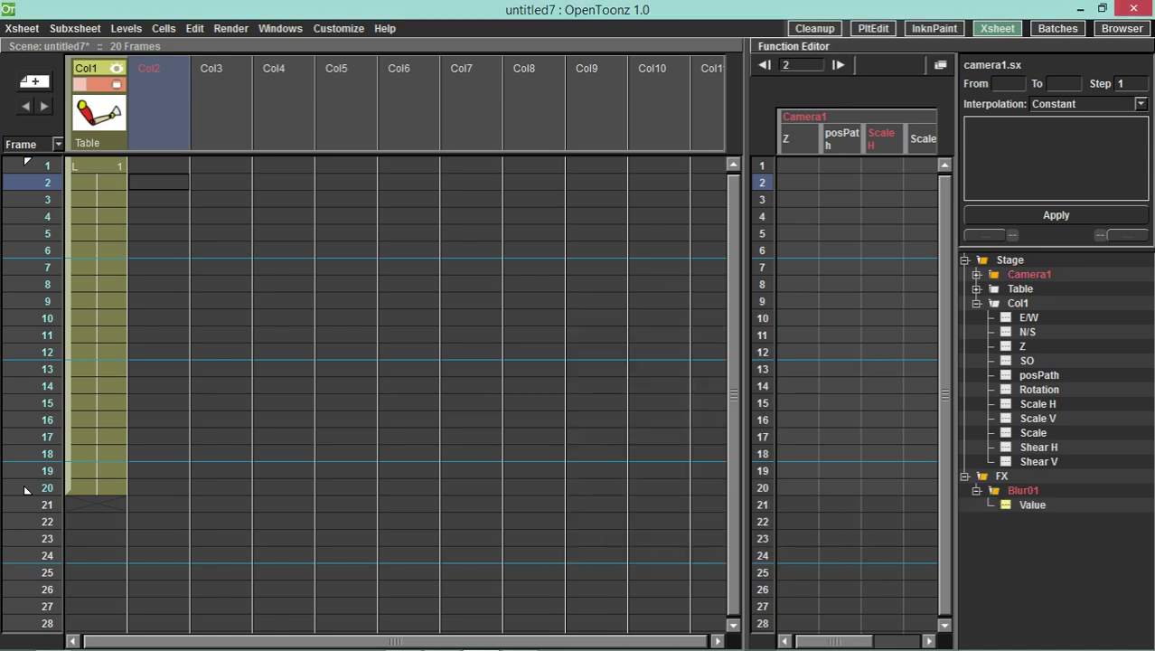
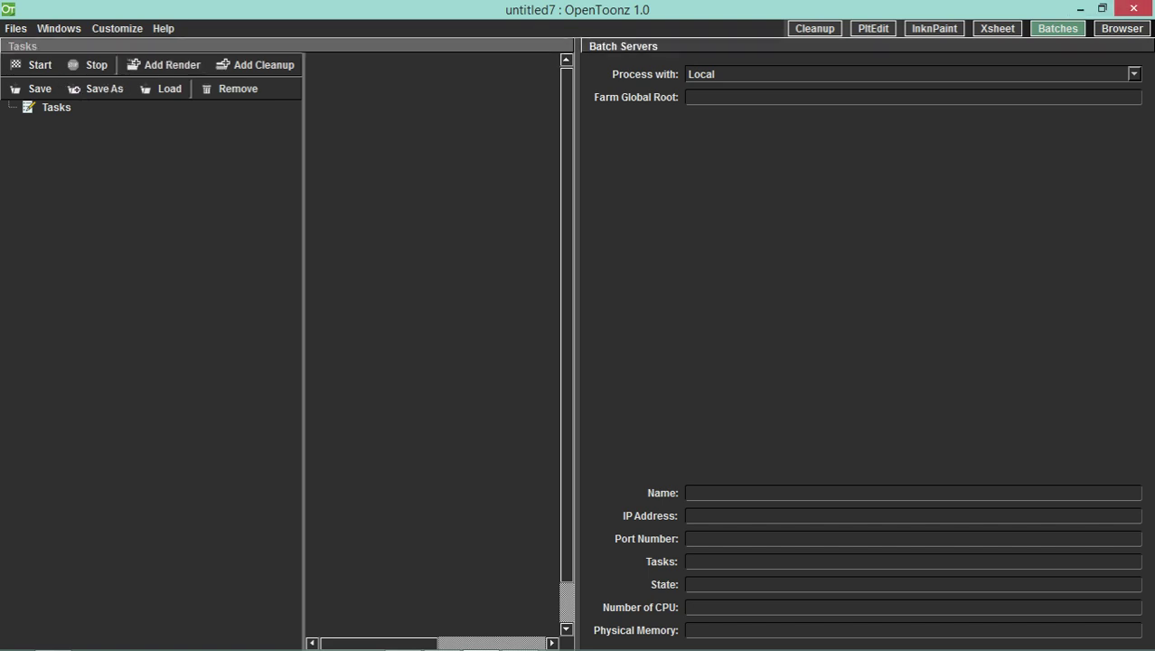
- Look through the Browser, PltEdit and InknPaint rooms
click(1122, 28)
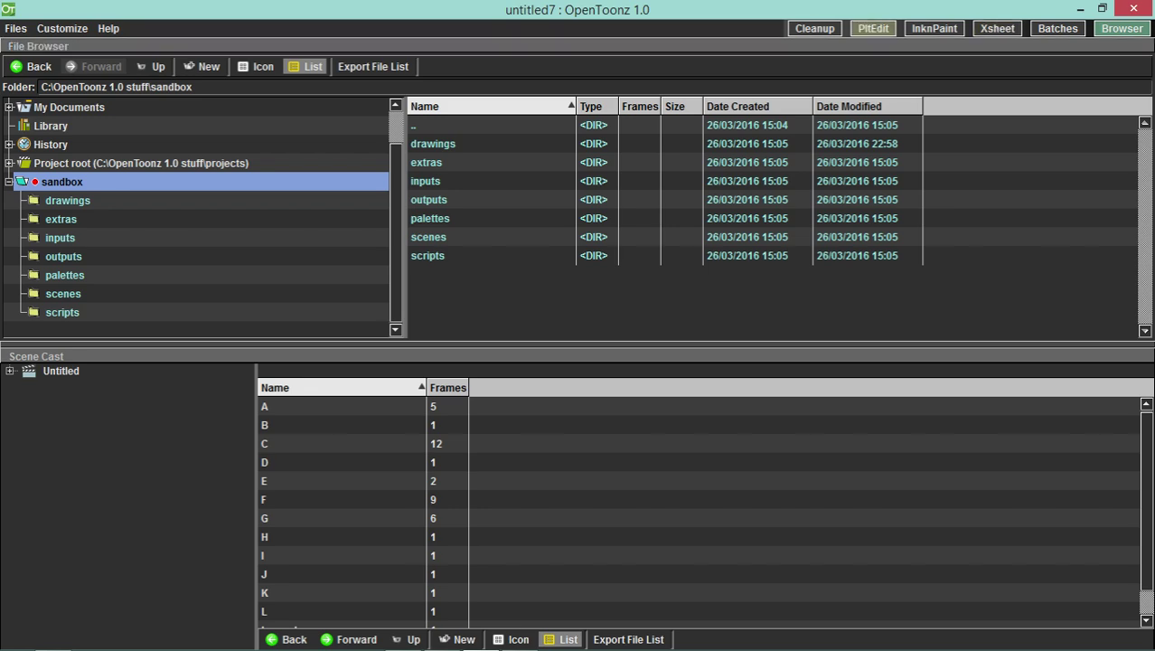
click(874, 28)
click(935, 28)
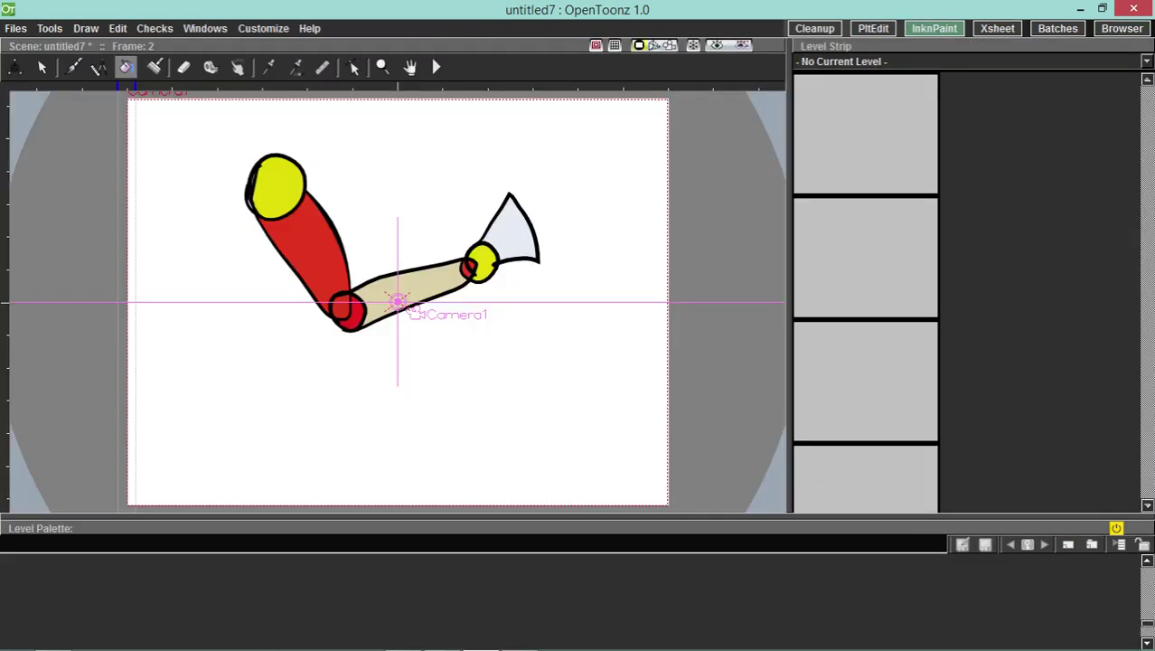
- Return to the Xsheet room, preview the rendered frames of the scene and close the preview window
click(998, 28)
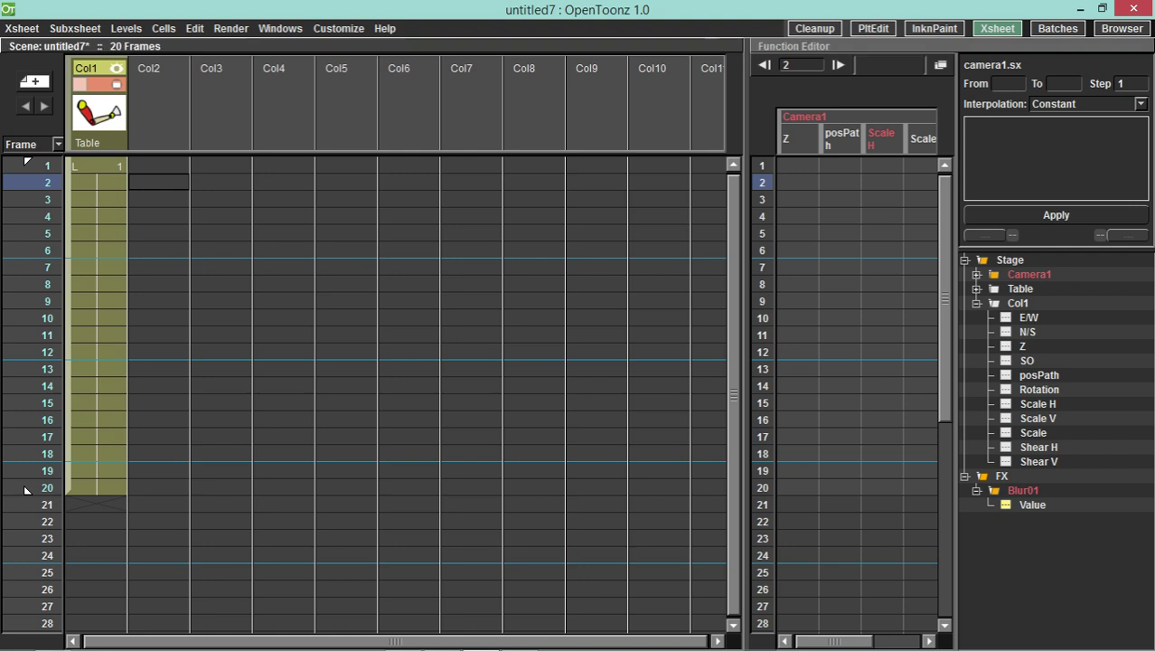
click(231, 28)
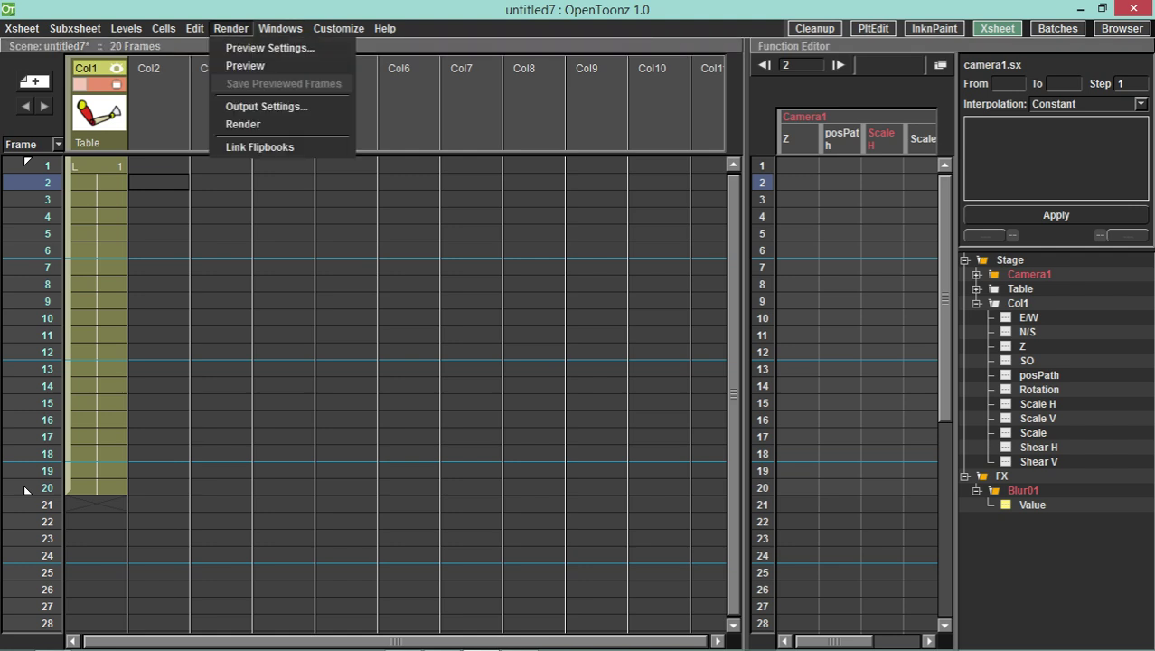
key(Down)
key(Down)
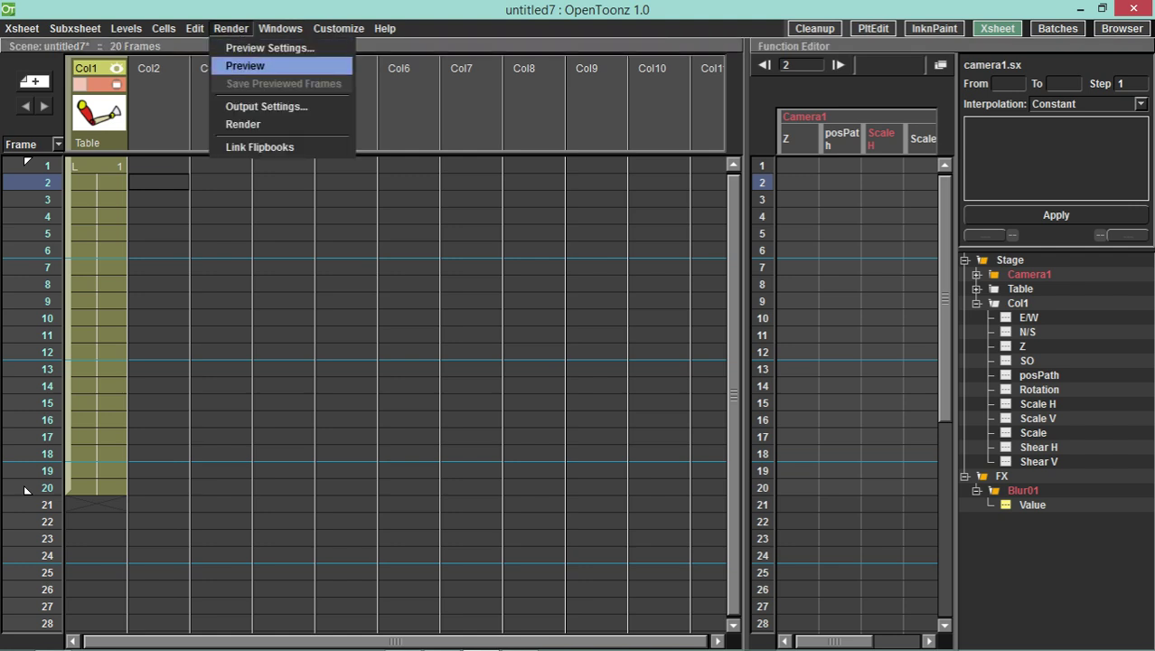
key(Return)
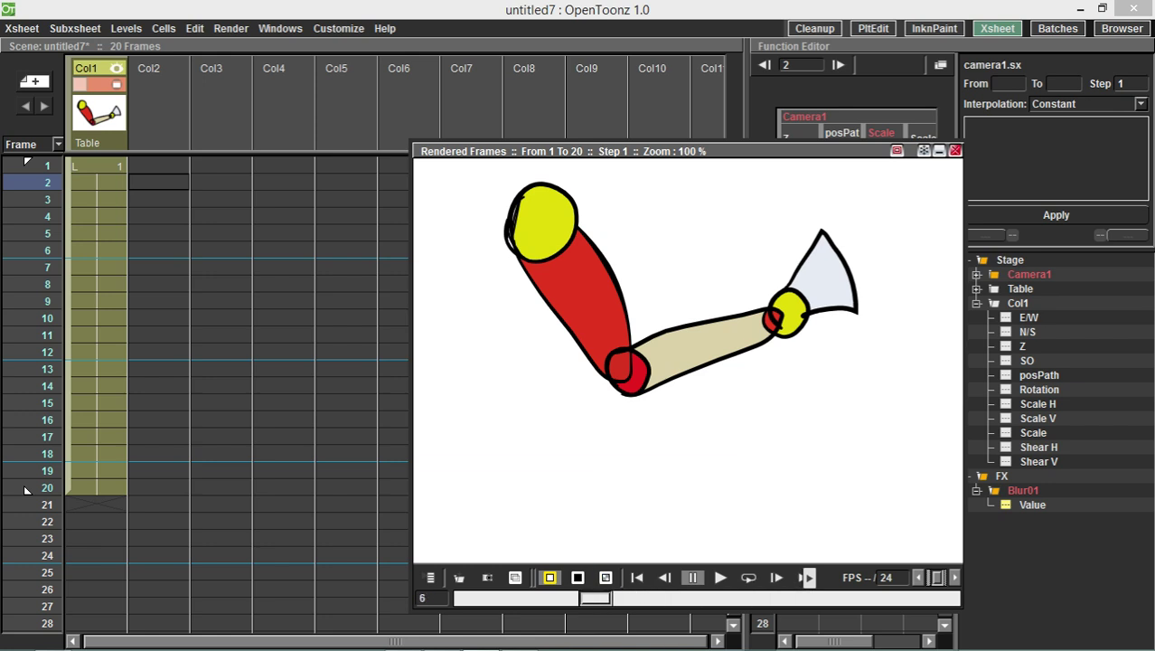
click(955, 151)
- In the Cleanup room, create a mesh for the colored arm with the Plastic tool, deleting the old mesh level entirely
click(814, 29)
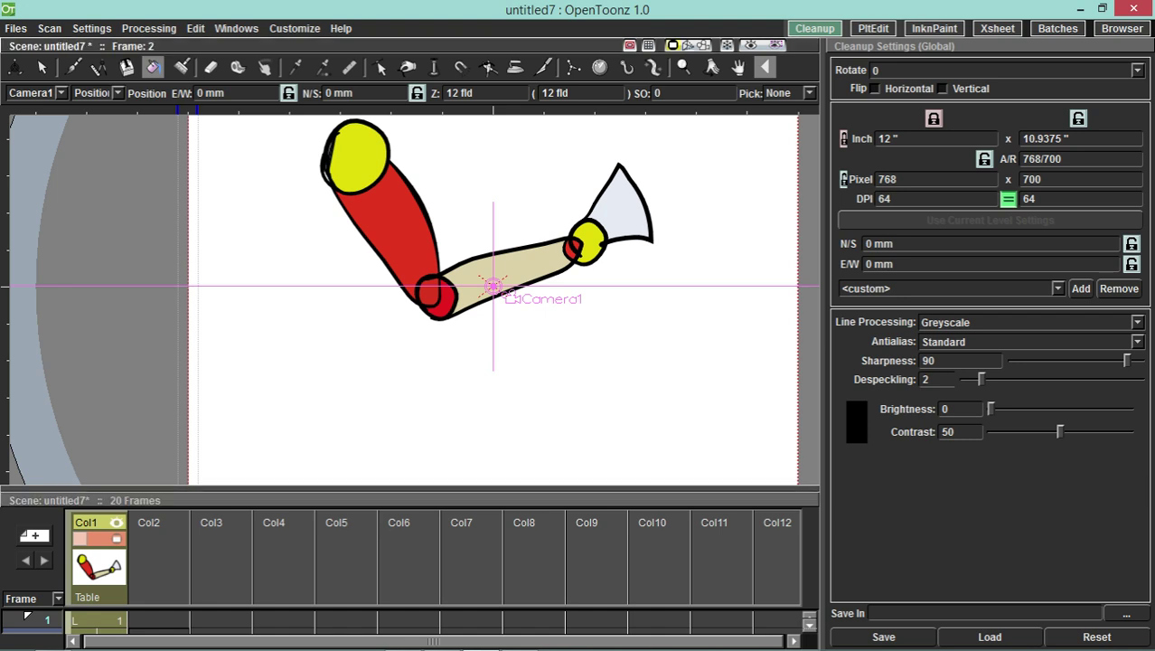
click(652, 67)
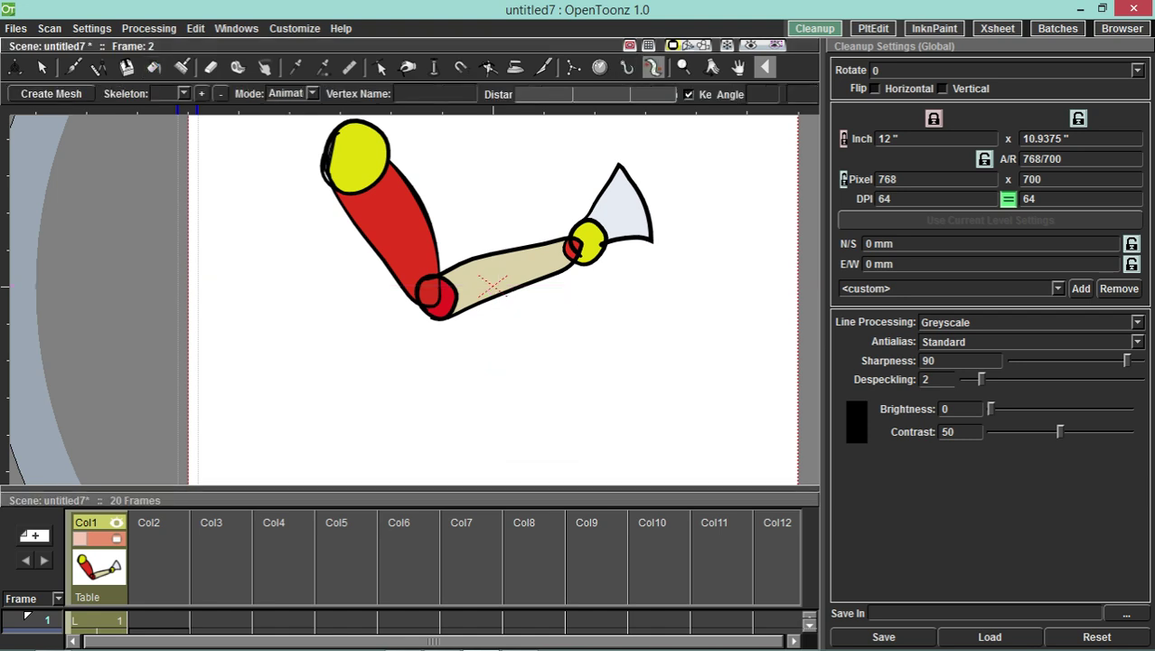
click(50, 93)
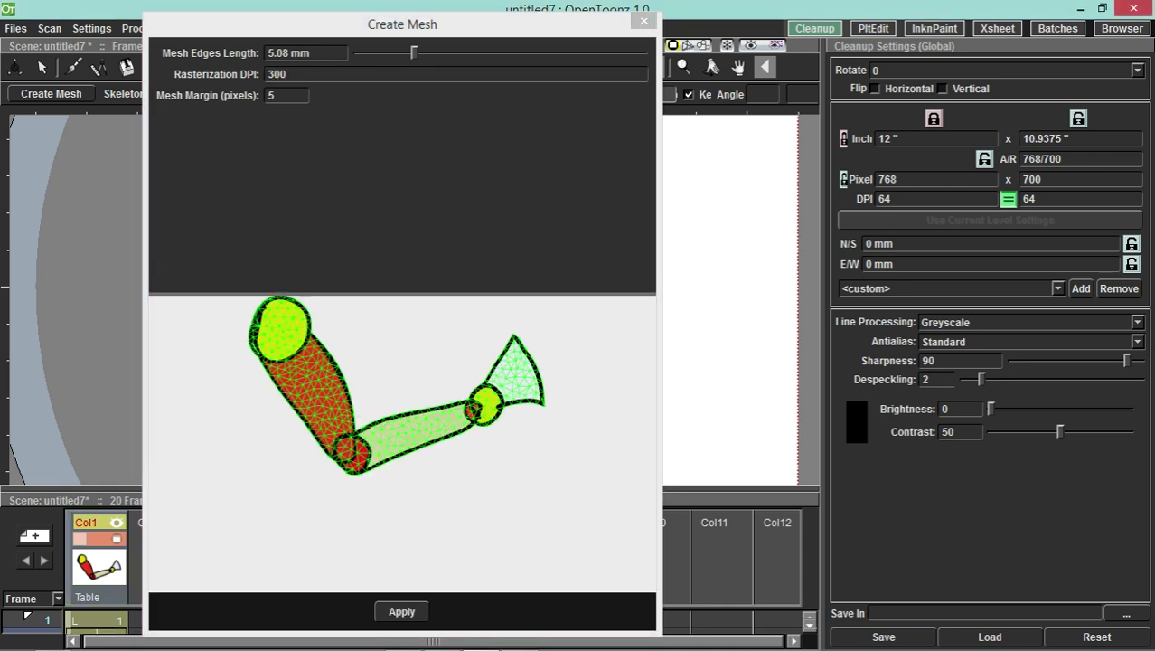
click(401, 612)
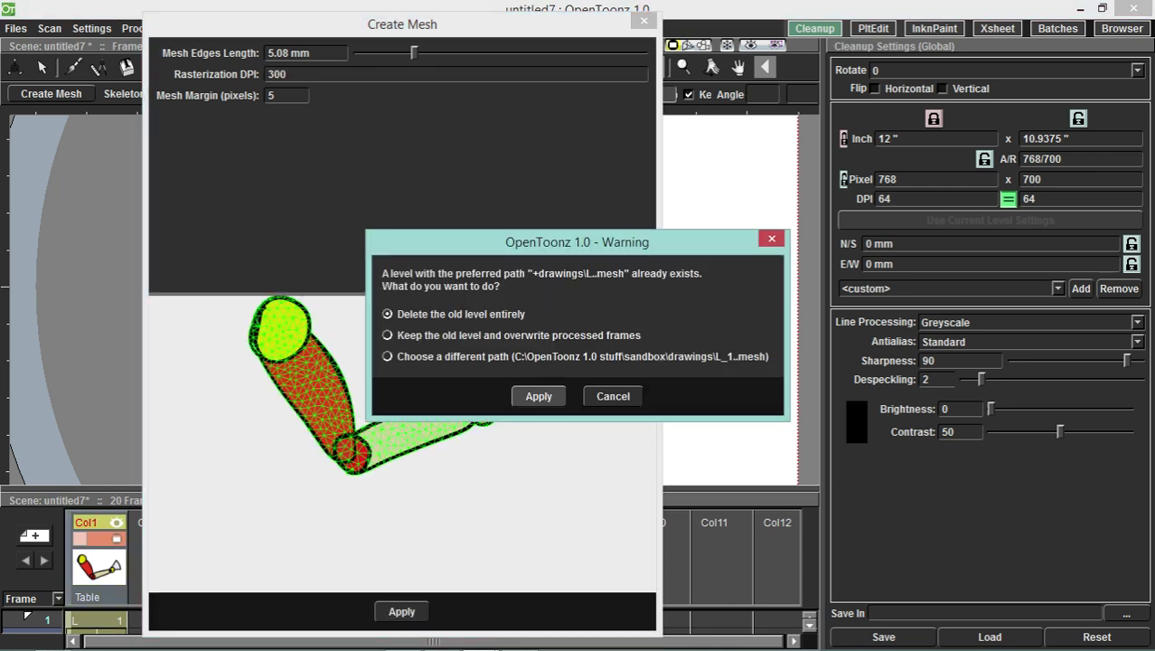
key(Return)
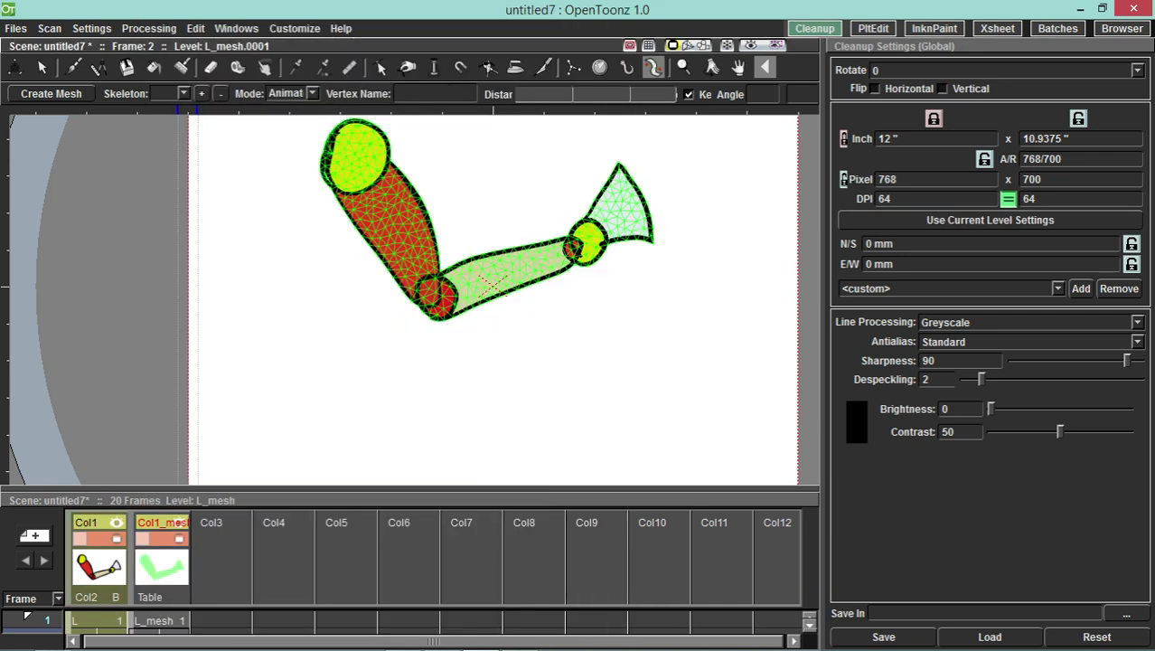
- Build a skeleton with vertices at the shoulder, elbow, wrist and hand, and set the Plastic tool to Animate mode
click(312, 94)
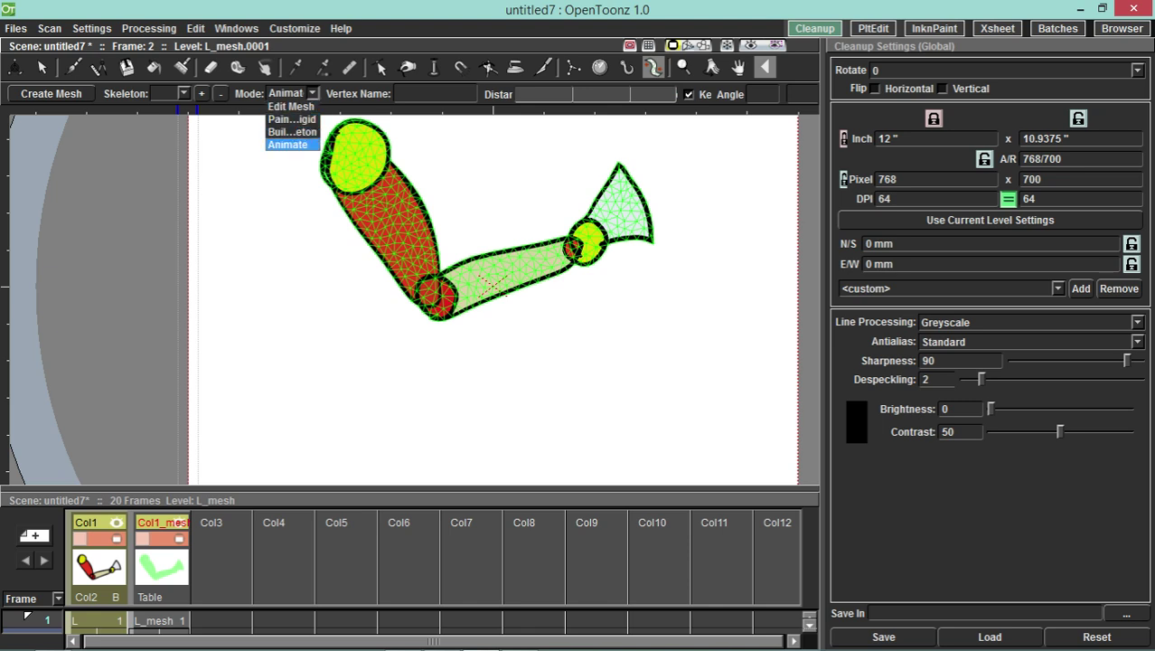
click(291, 132)
click(355, 165)
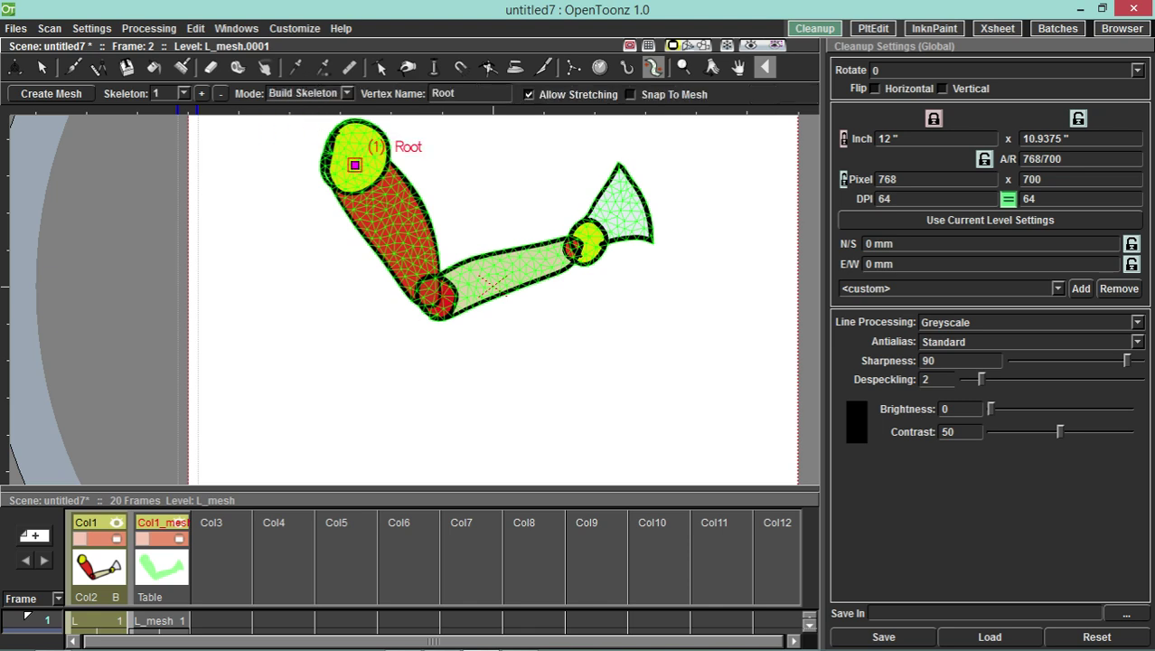
click(440, 292)
click(588, 243)
click(631, 201)
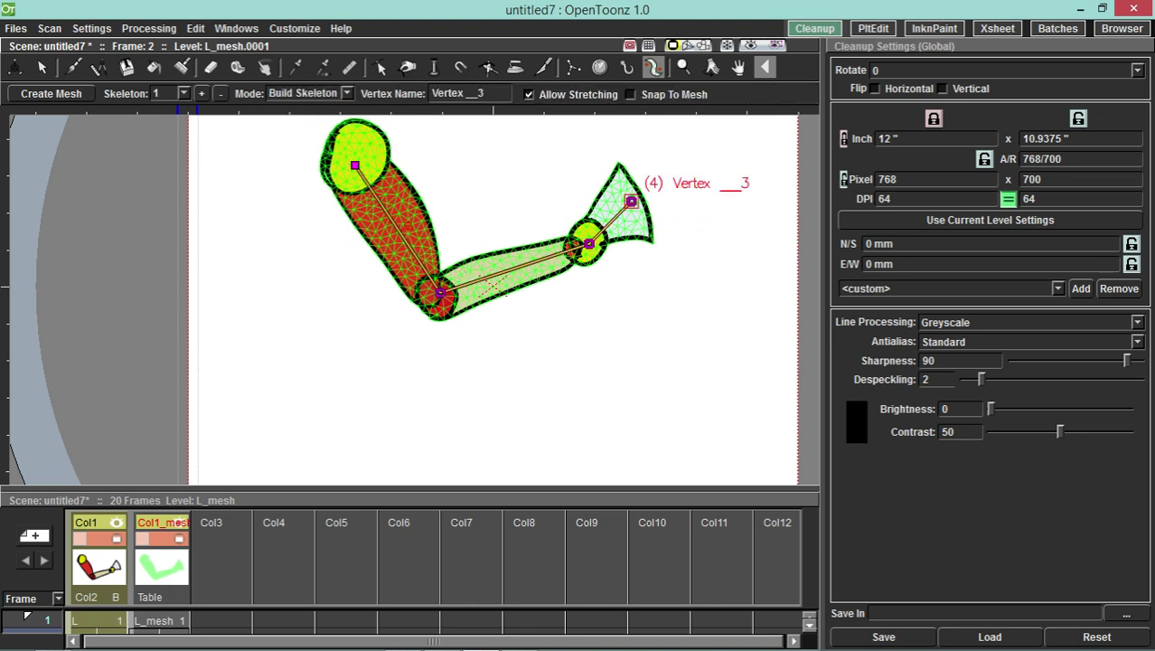
click(291, 93)
click(291, 144)
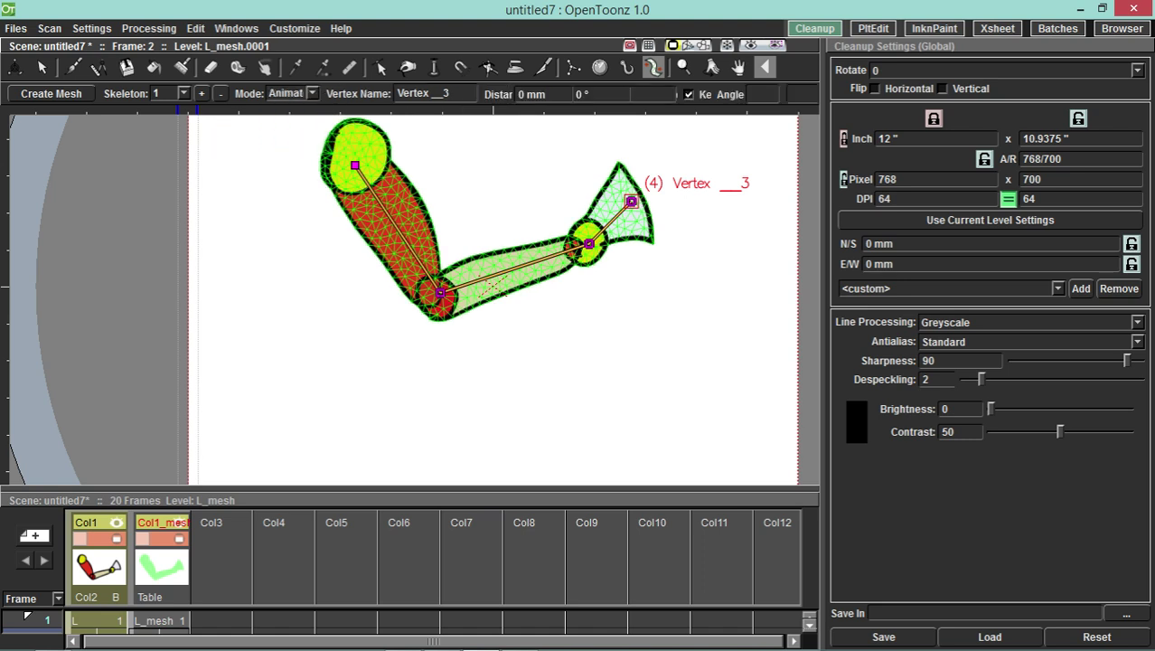
- Pose the arm at frame 2 by swinging the elbow back below the shoulder and raising the wrist until the forearm is nearly horizontal
drag(440, 292, 291, 305)
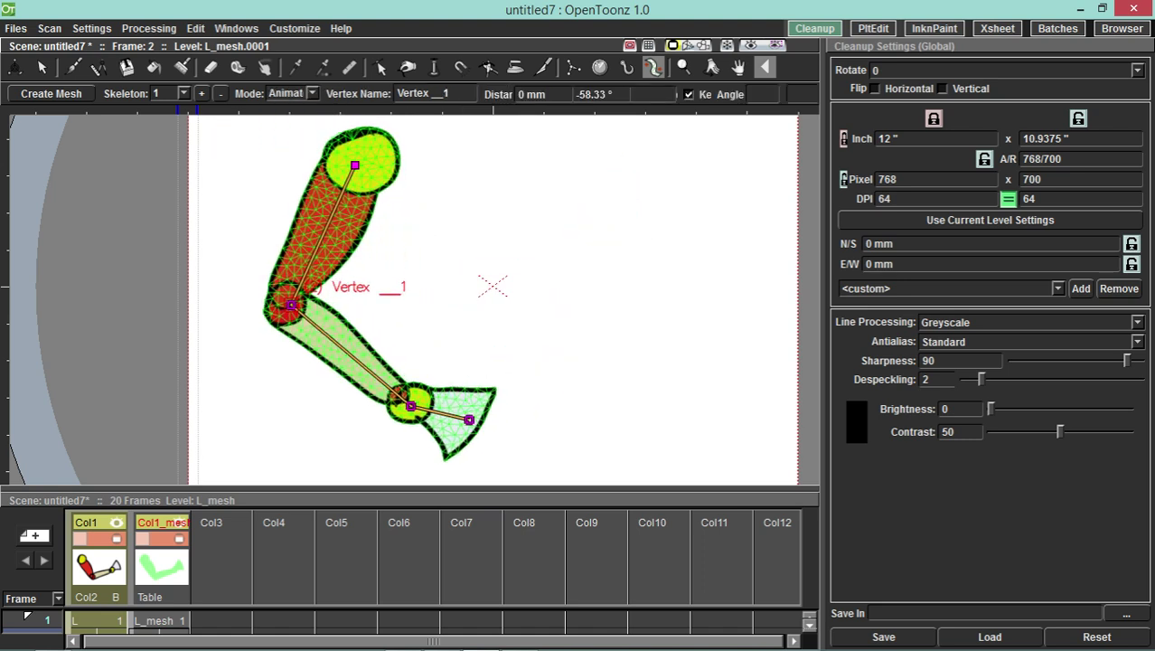
click(414, 402)
drag(414, 402, 447, 323)
- Enlarge the Xsheet and extend the arm drawing and mesh columns from frame 20 to frame 34
drag(452, 489, 453, 246)
scroll(27, 613, down, 5)
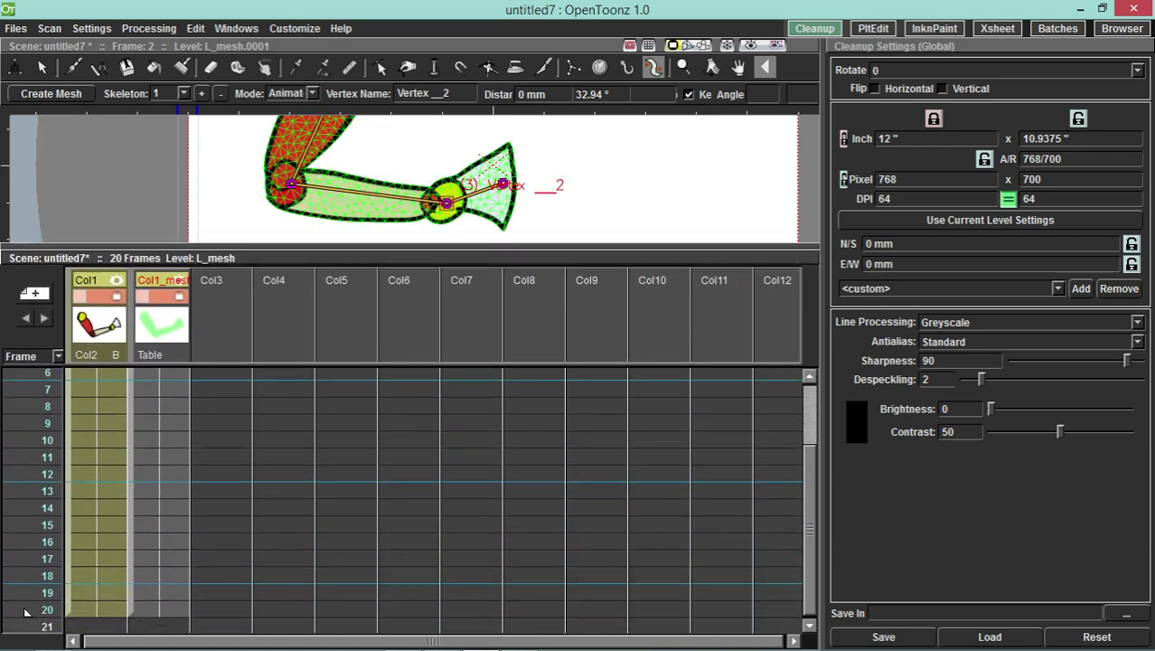
click(25, 613)
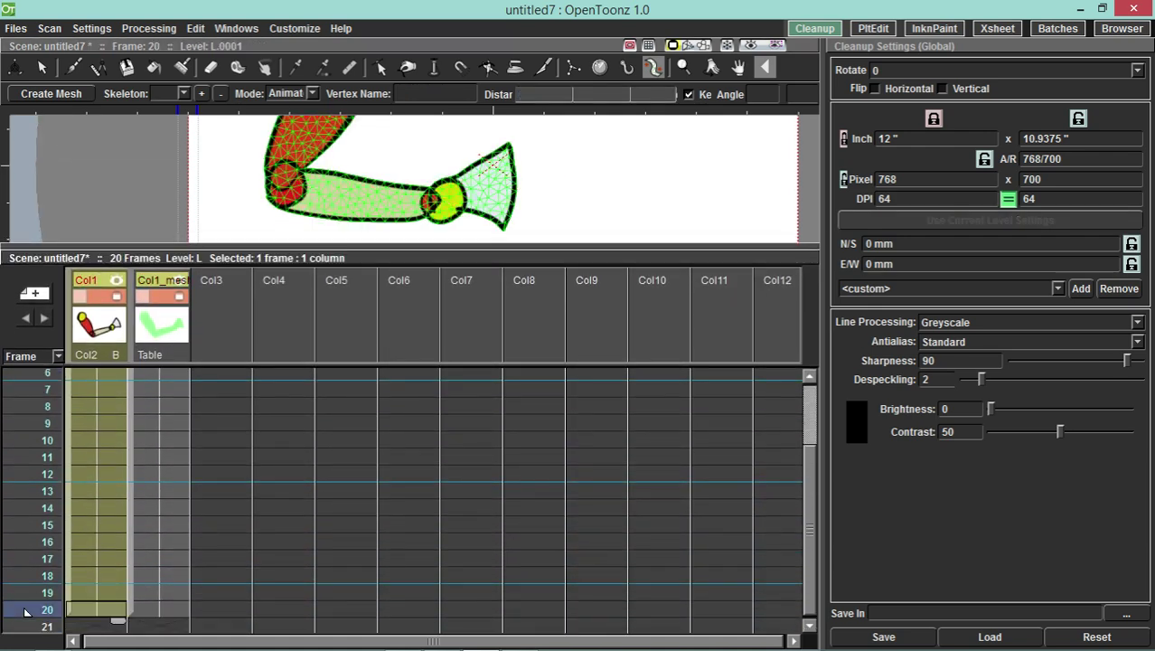
scroll(25, 613, down, 5)
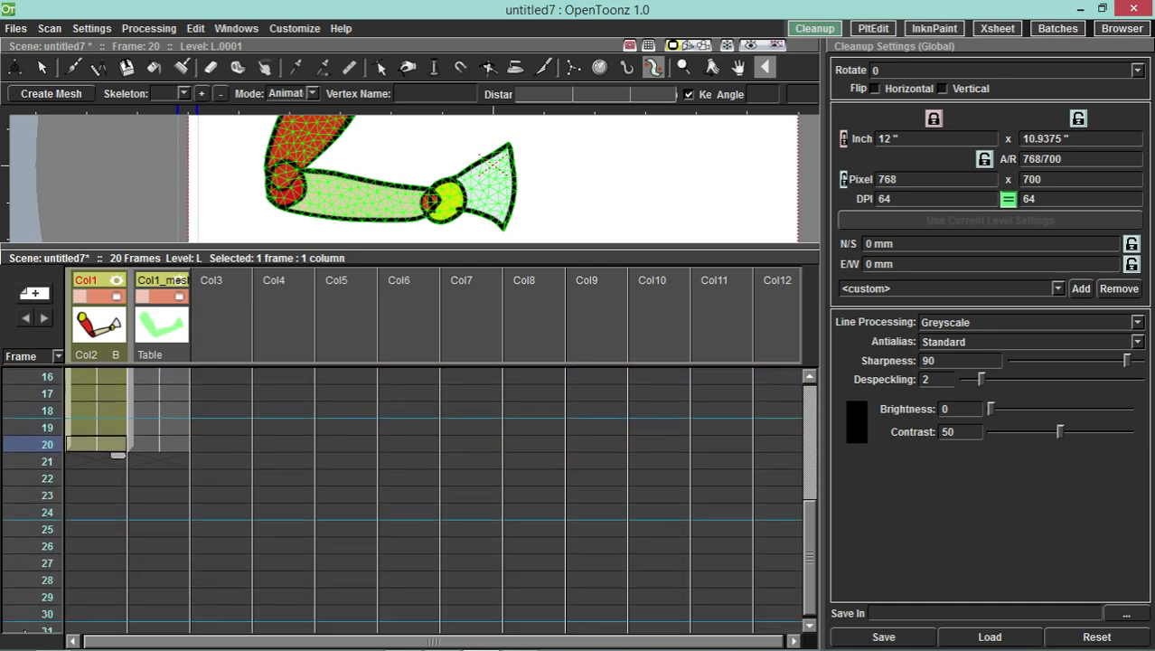
drag(104, 376, 181, 624)
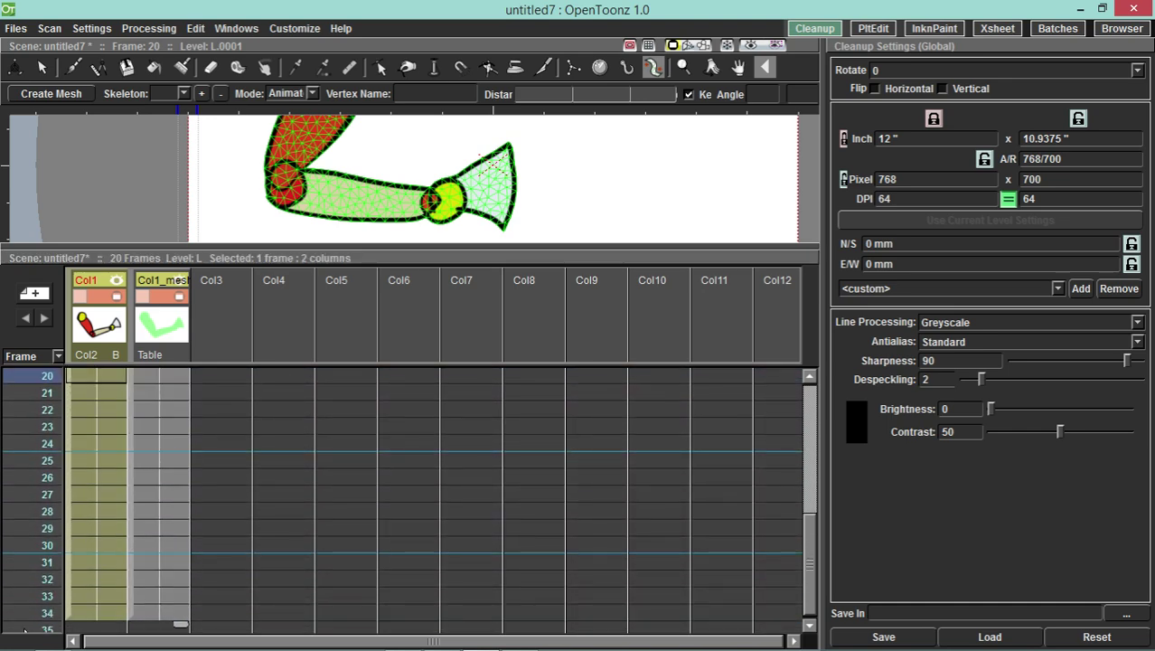
click(104, 613)
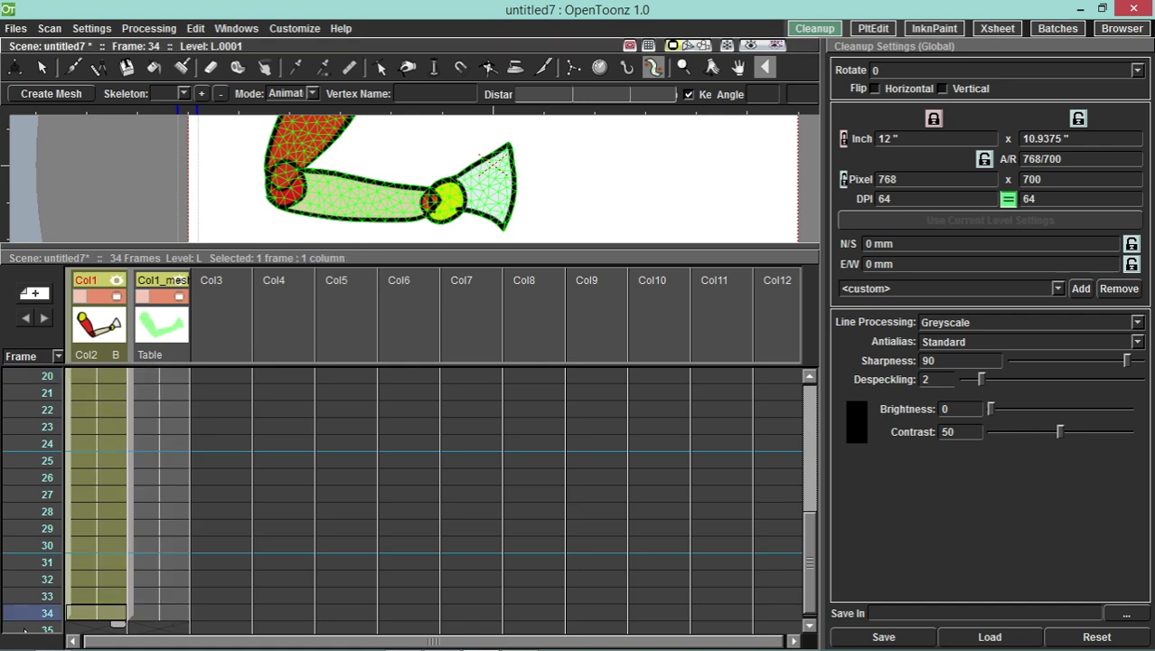
- Try to pose the arm at frame 34 with the drawing column Col1 current
drag(416, 246, 416, 547)
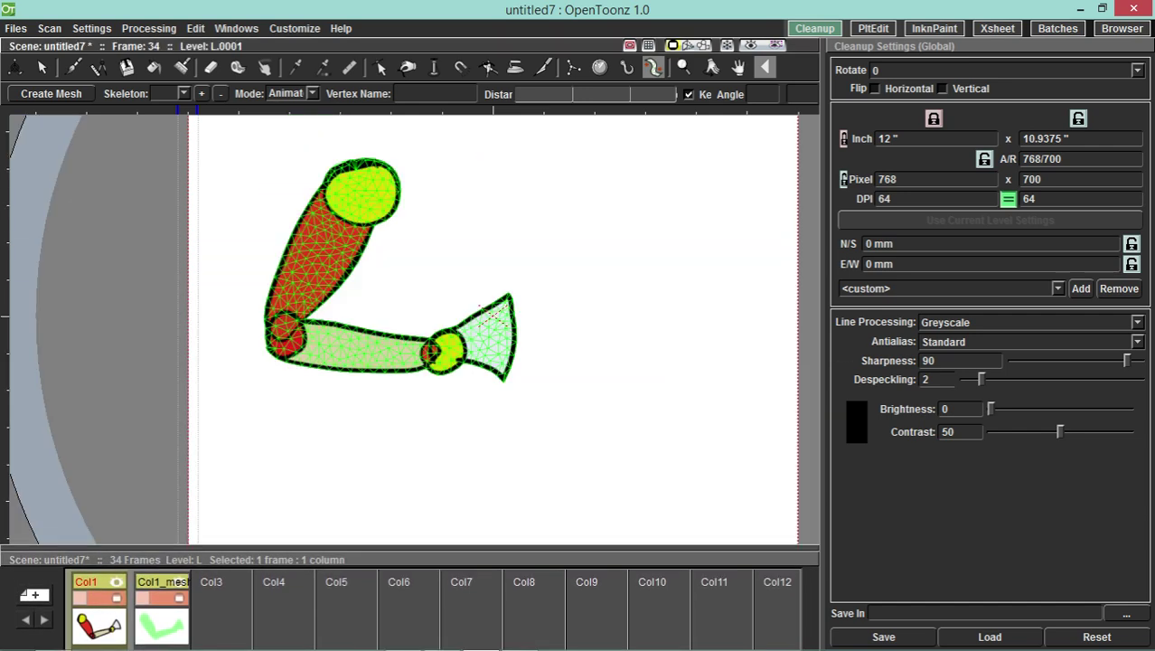
click(488, 312)
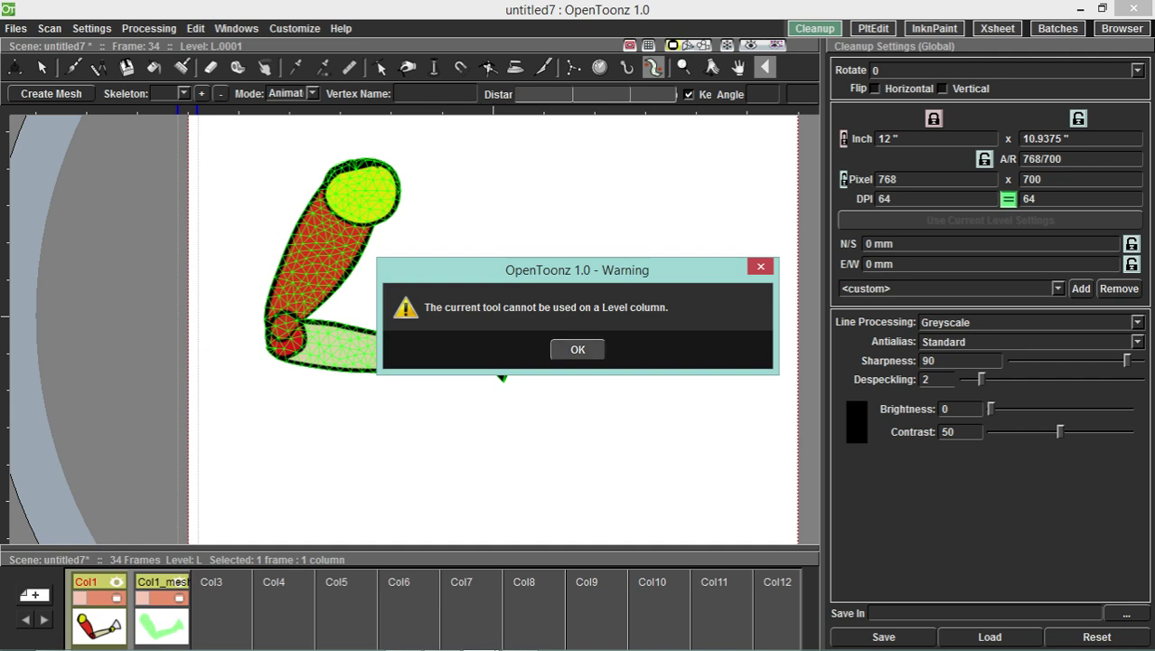
click(578, 349)
- Make the mesh column current and detach the Xsheet as a narrow floating panel over the viewer
click(163, 624)
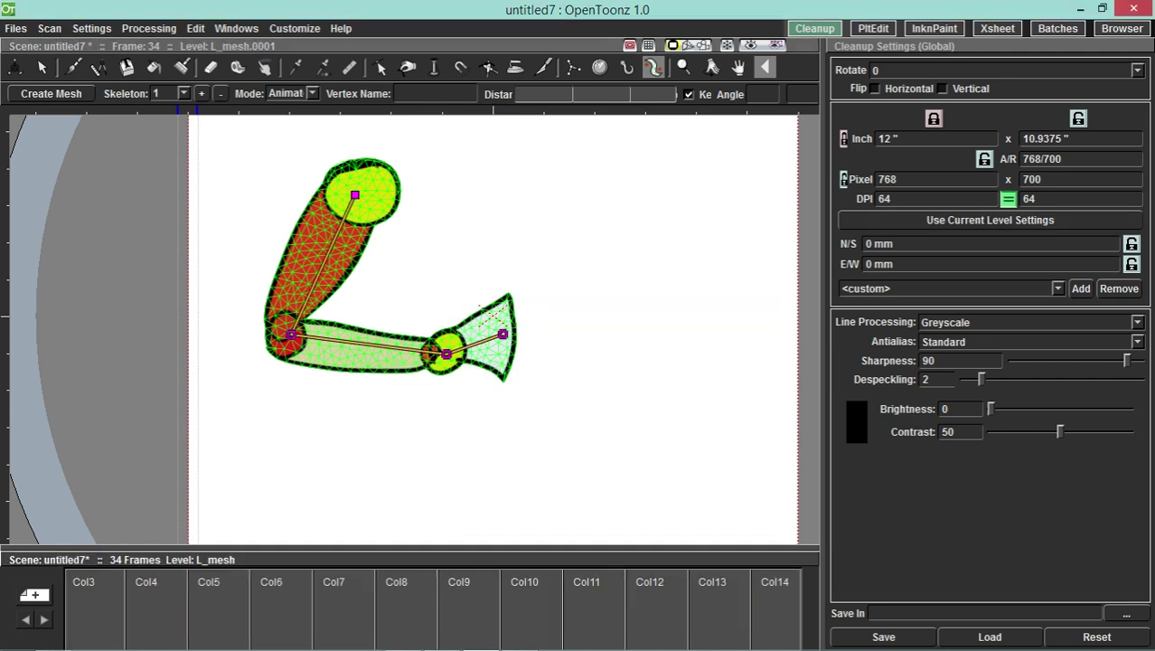
drag(416, 548, 460, 270)
drag(177, 271, 287, 278)
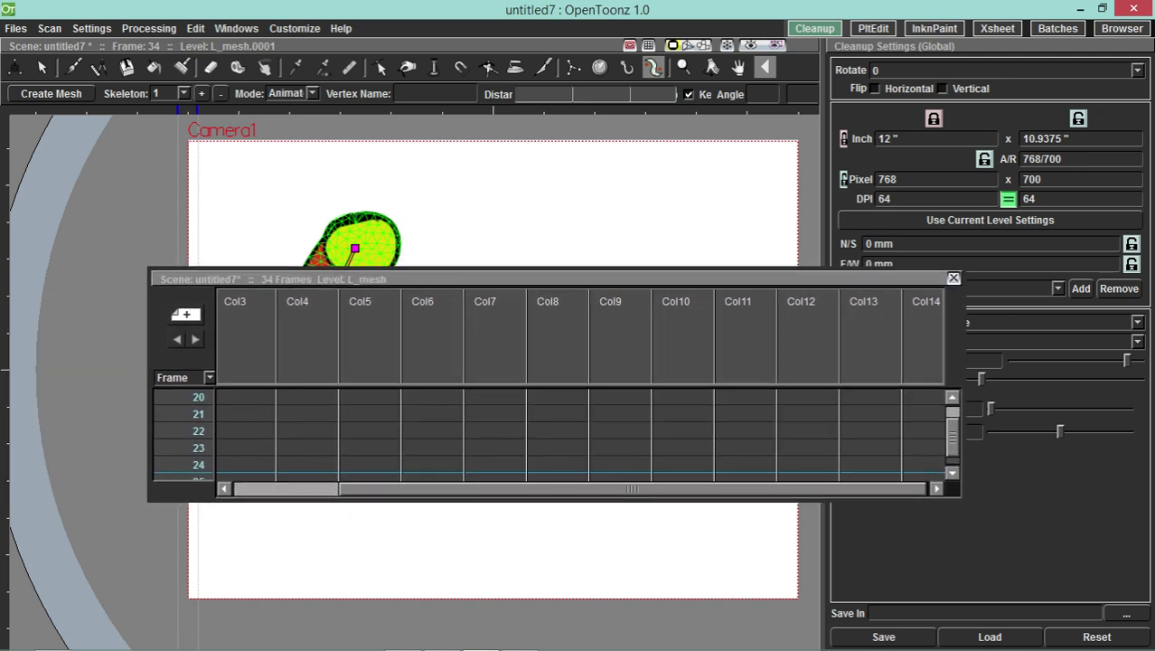
drag(960, 389, 348, 389)
drag(291, 489, 254, 490)
click(303, 399)
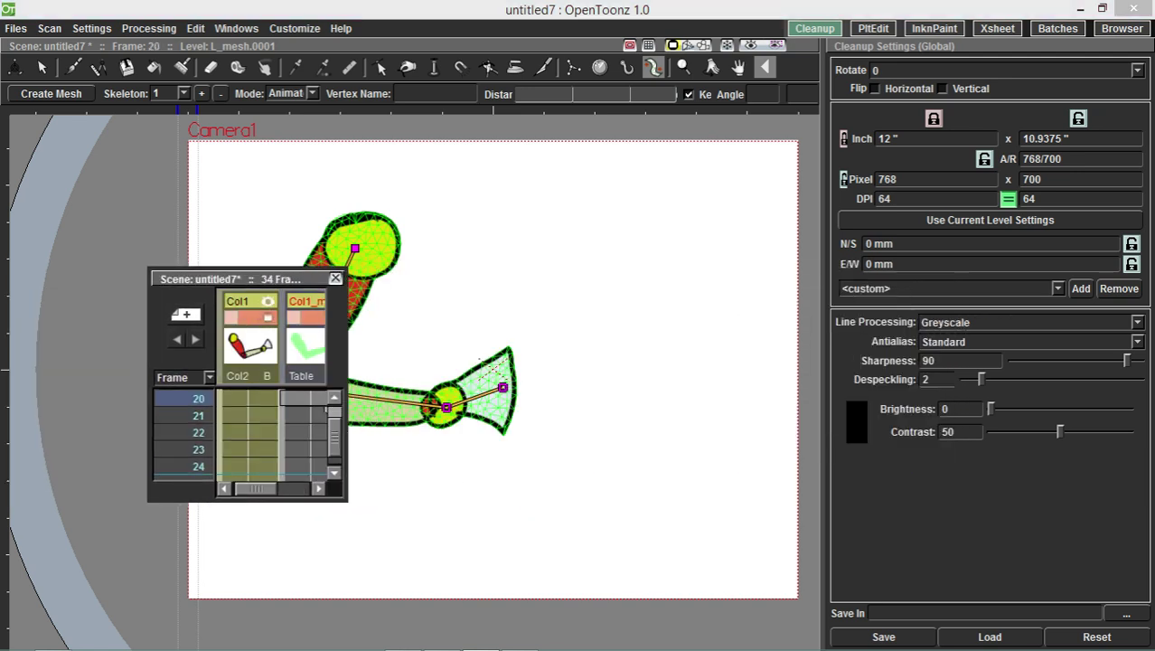
- Extend the drawing and mesh columns to frame 36 and select the mesh column's cell at frame 35
scroll(246, 436, down, 3)
click(177, 473)
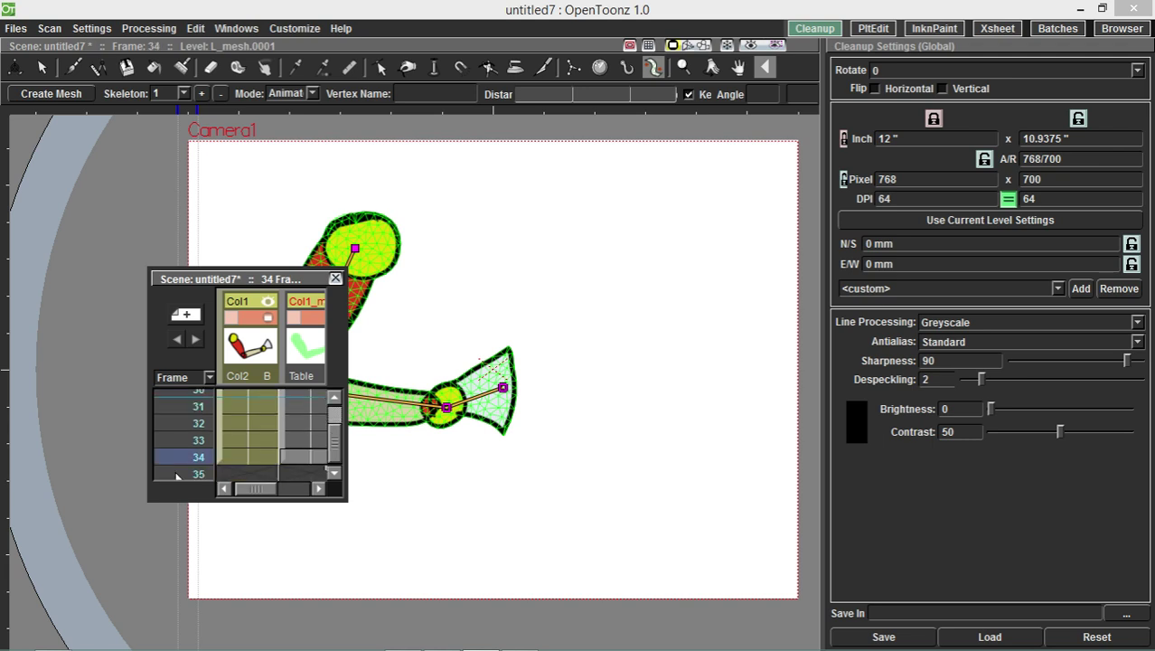
key(Left)
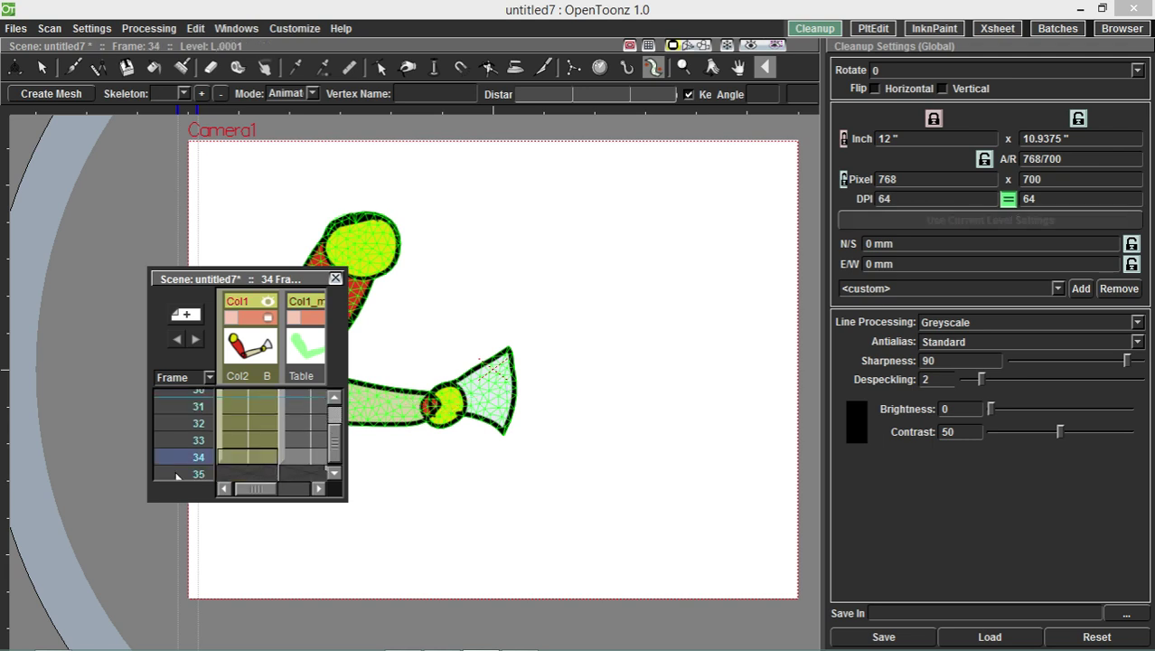
drag(324, 469, 324, 480)
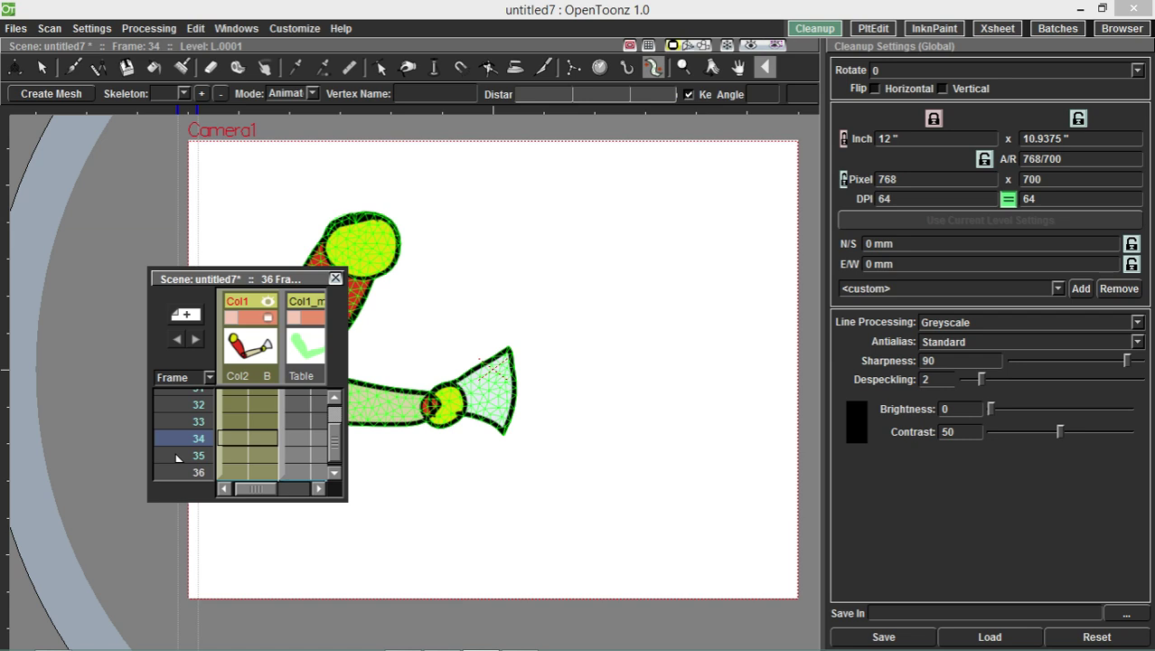
click(177, 459)
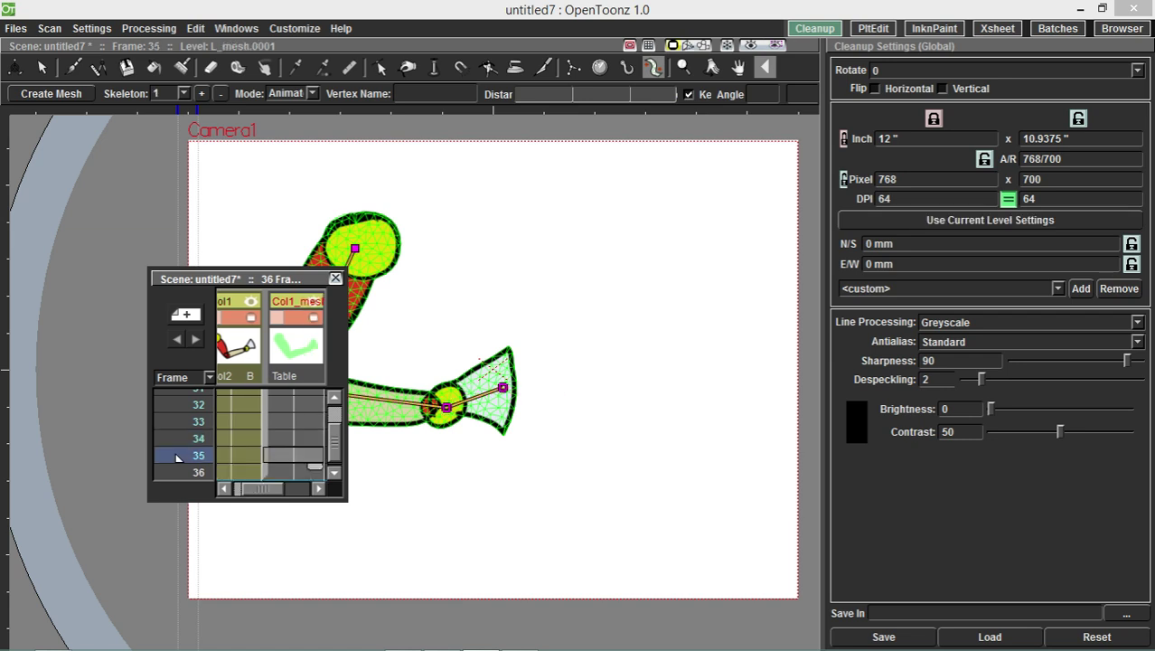
- Pose the arm at frame 35 with the elbow swung forward, the forearm nearly horizontal and the hand bent down, and check frame 32
drag(240, 279, 111, 347)
drag(291, 388, 490, 322)
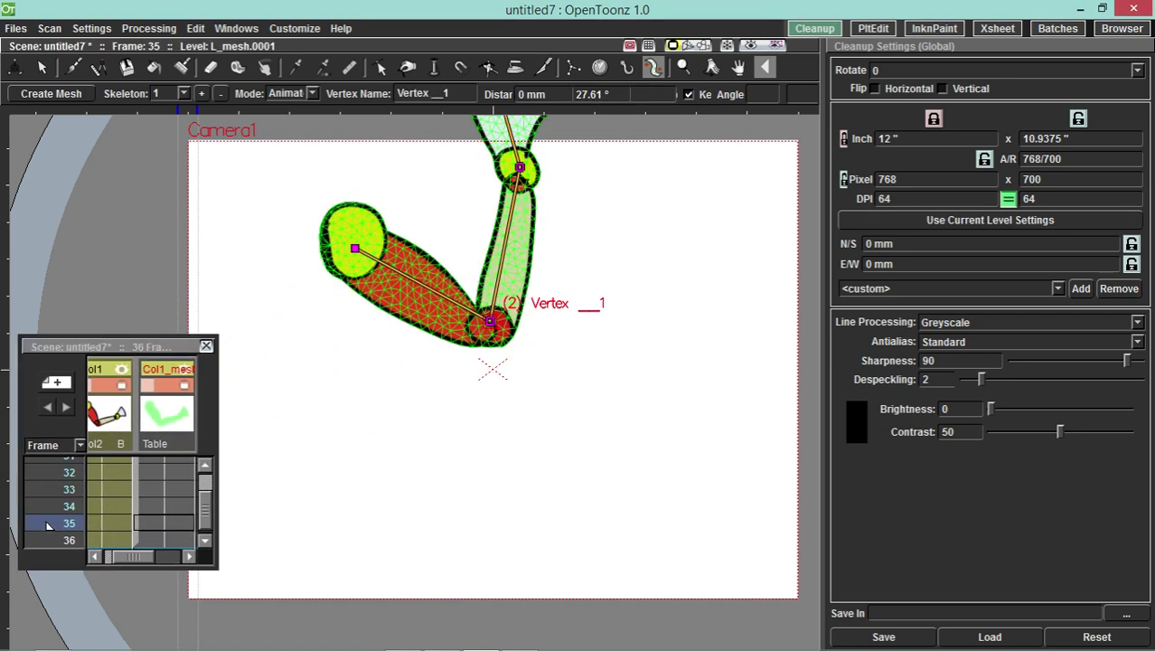
drag(518, 168, 645, 307)
drag(696, 274, 695, 340)
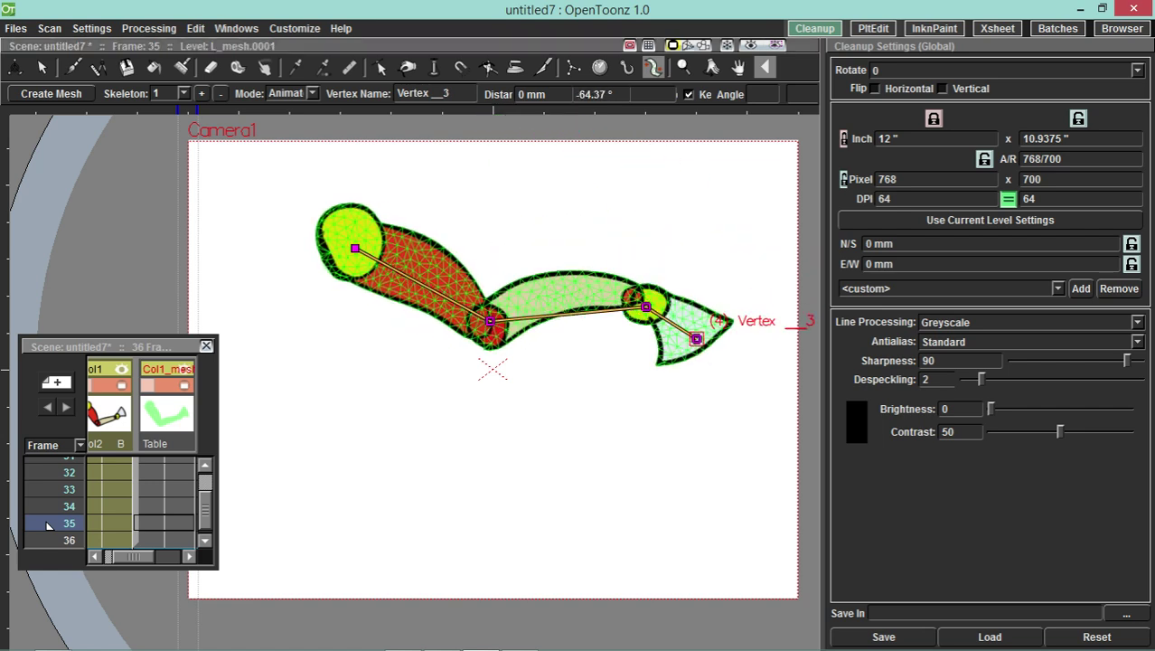
click(113, 489)
click(163, 472)
- Switch to the Xsheet room, preview the rendered frames of the arm animation and close the preview window
click(1058, 28)
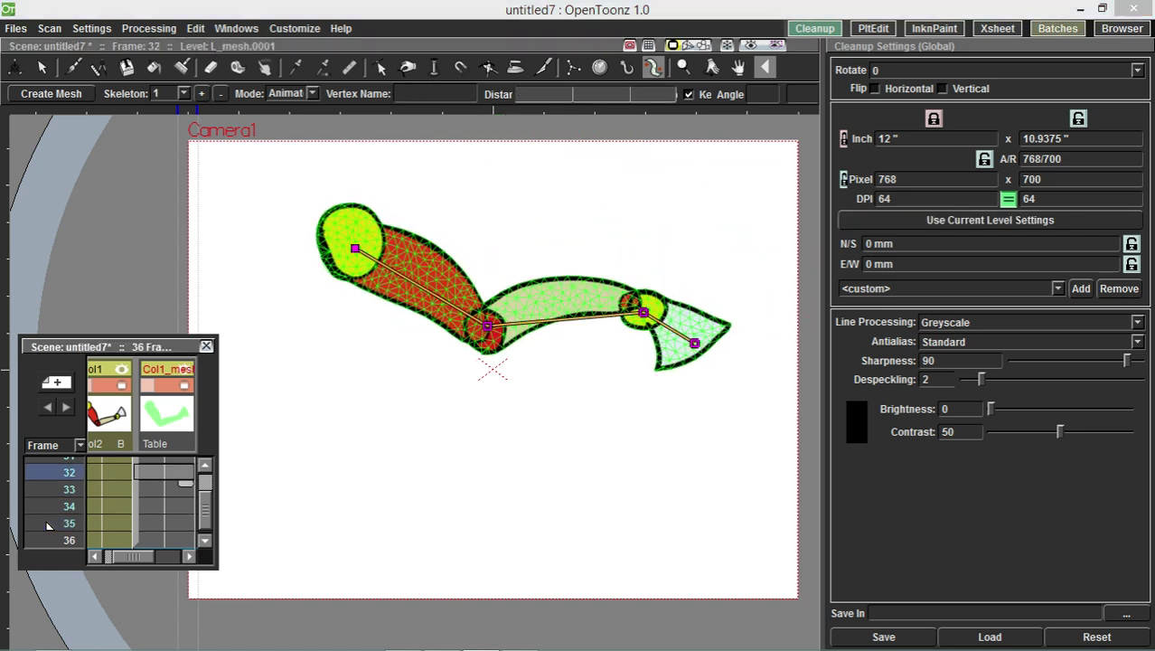
click(998, 28)
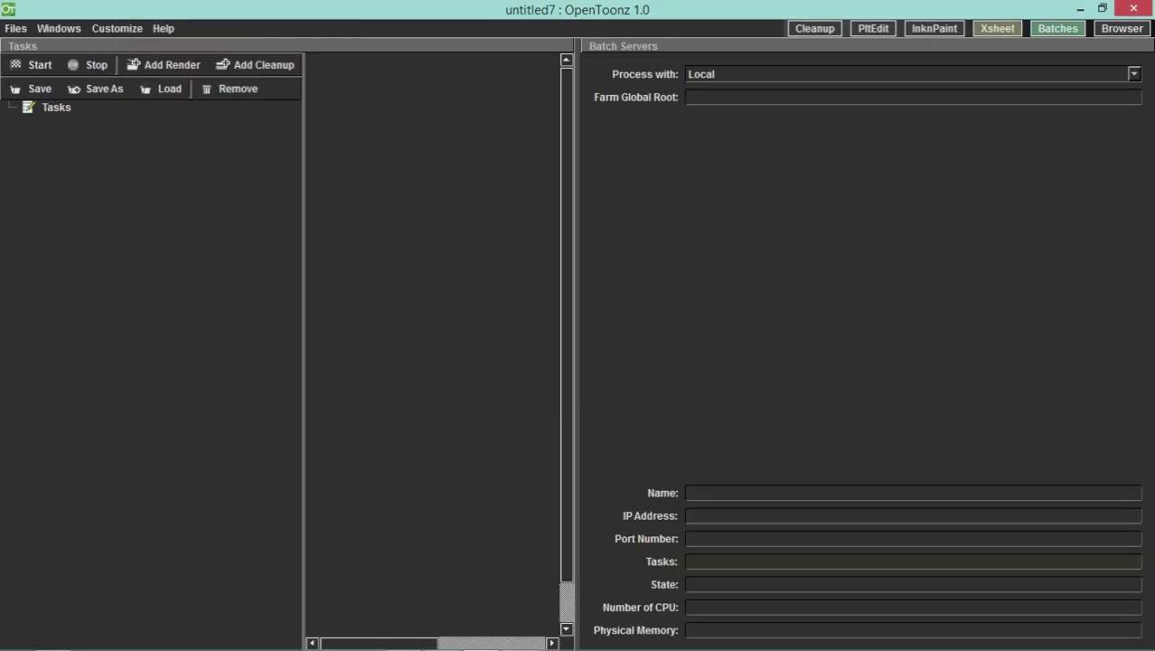
click(231, 28)
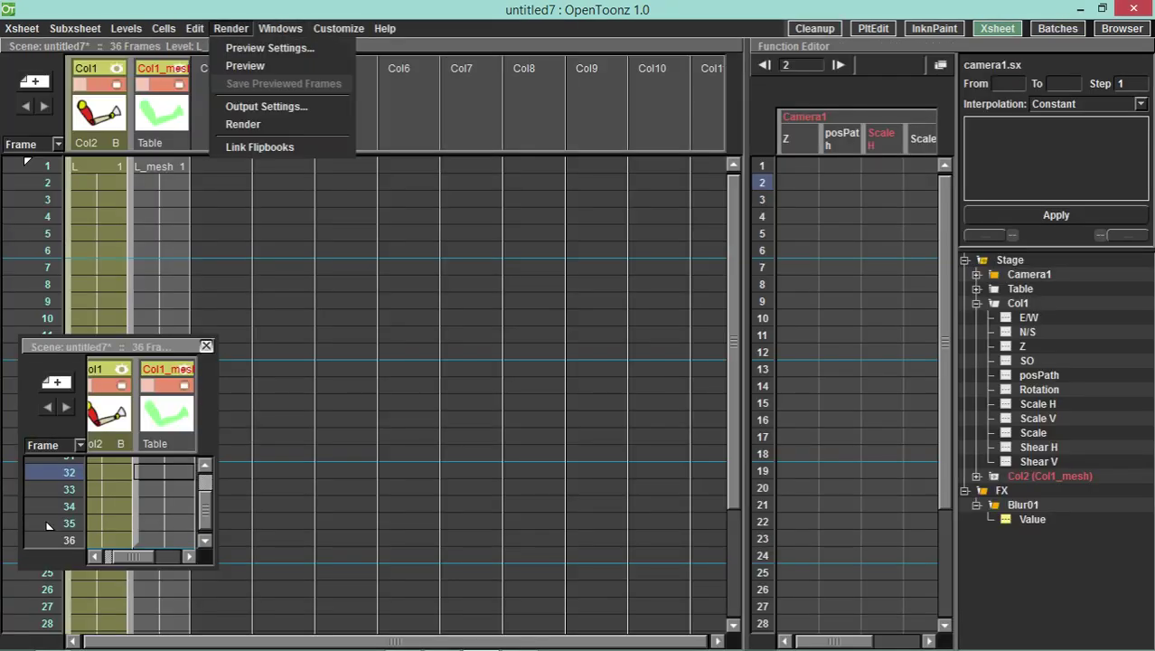
click(247, 66)
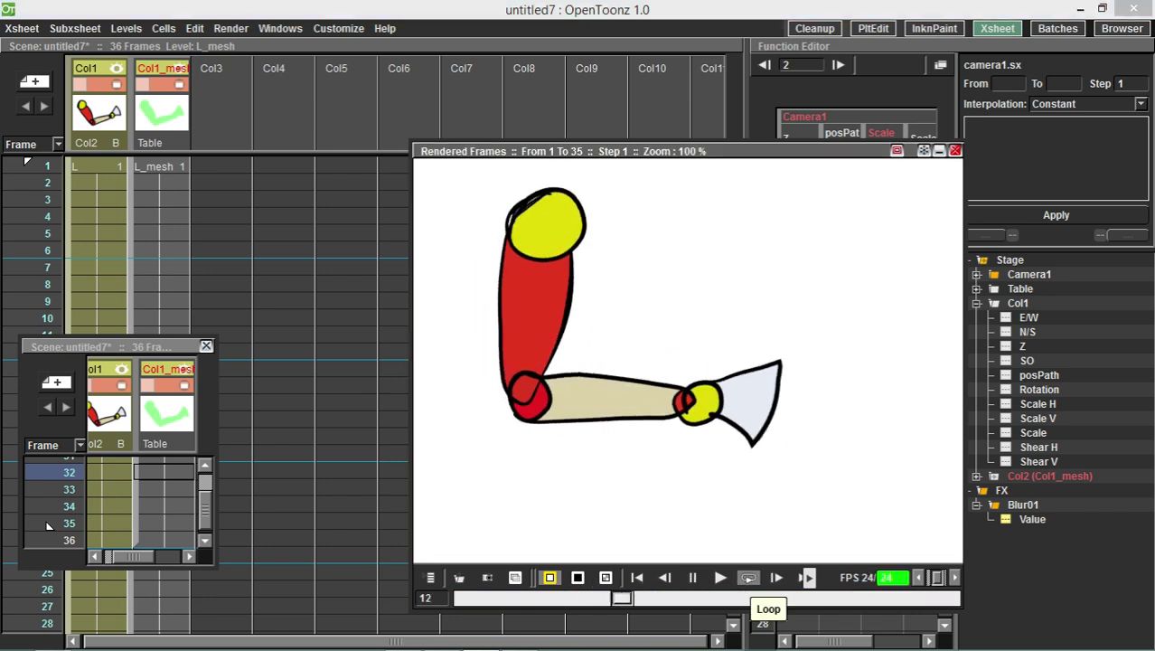
click(956, 151)
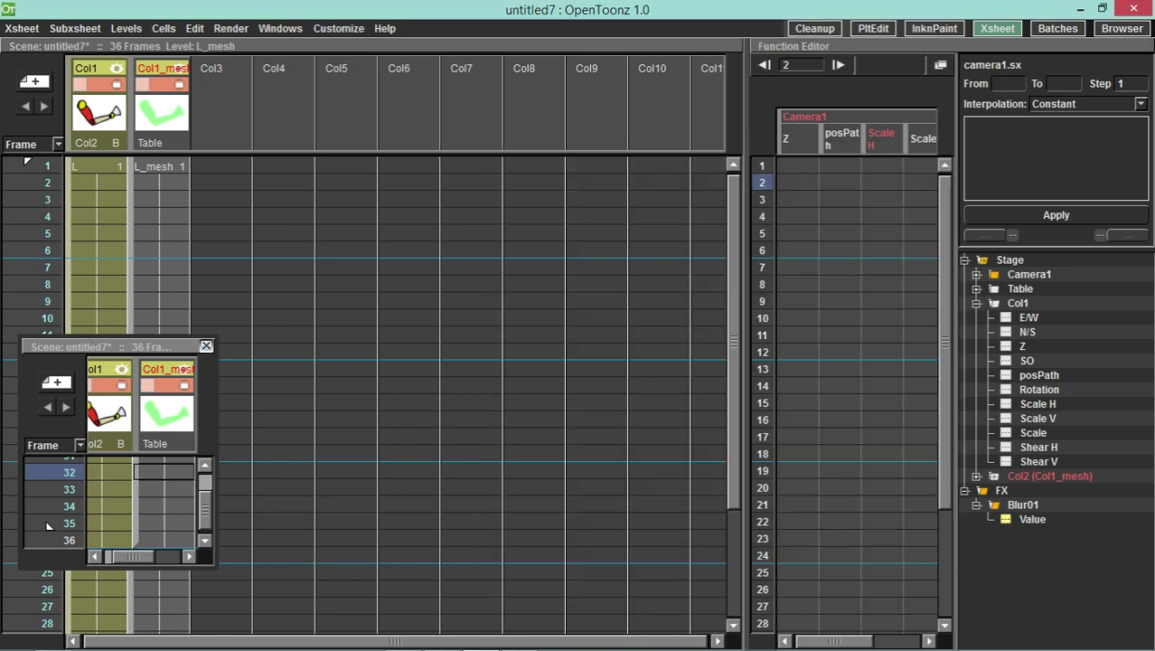
- Look through the Output Camera and Render Tile options in the Preview Settings, keep Camera1 and None, and close the dialog
click(230, 29)
key(Return)
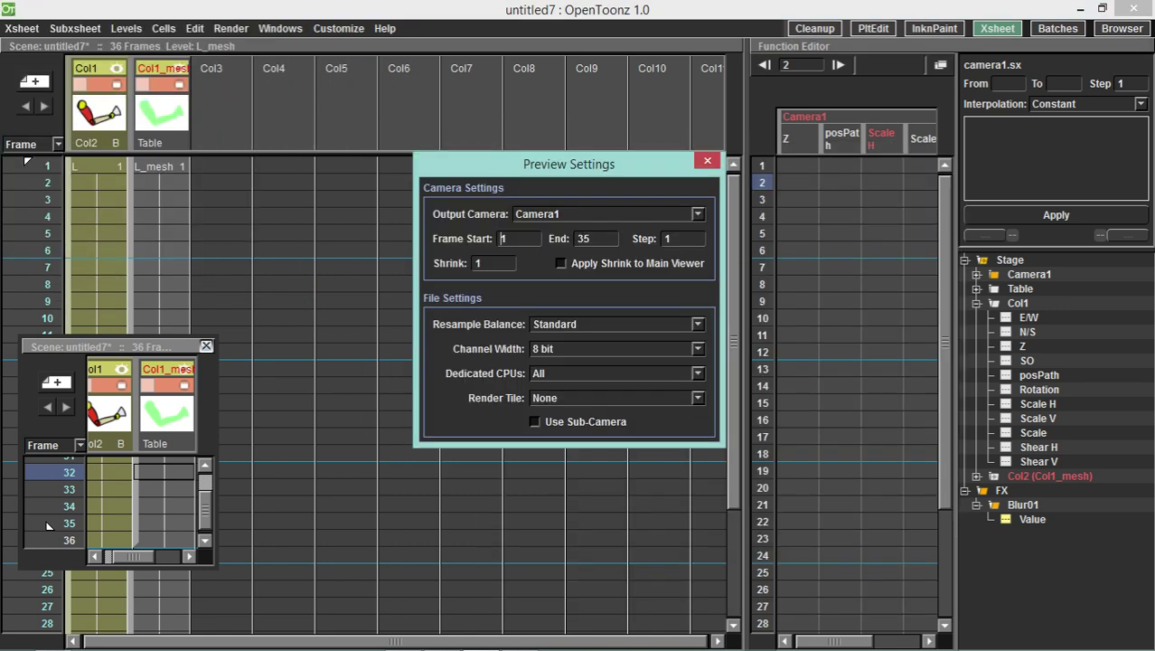
click(698, 214)
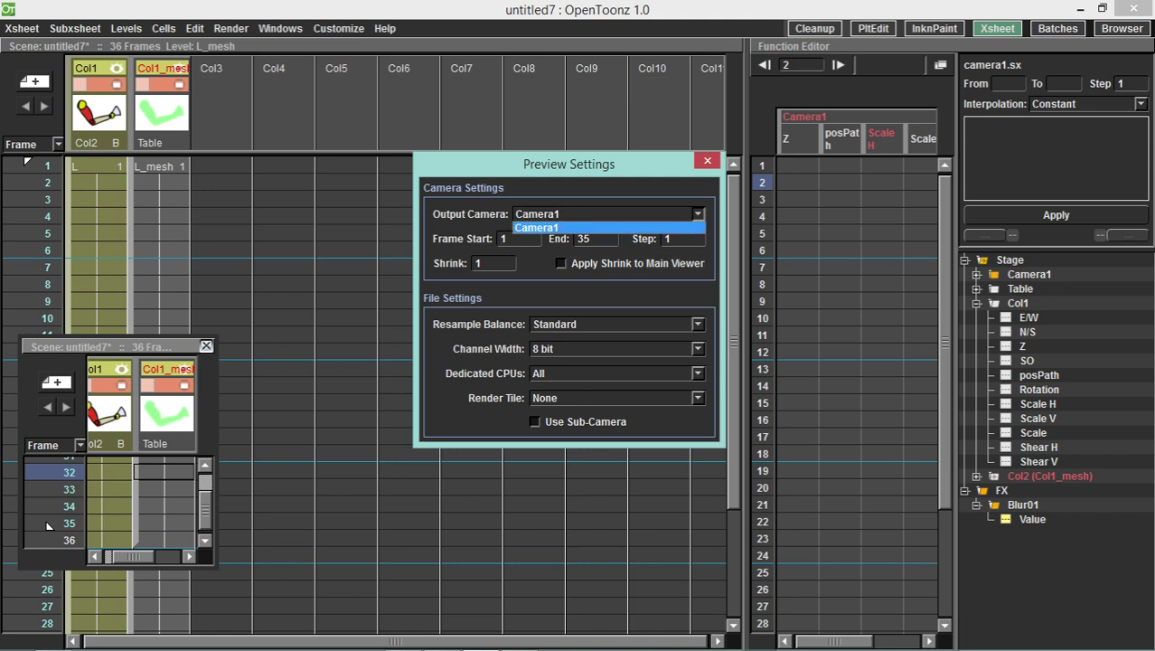
key(Return)
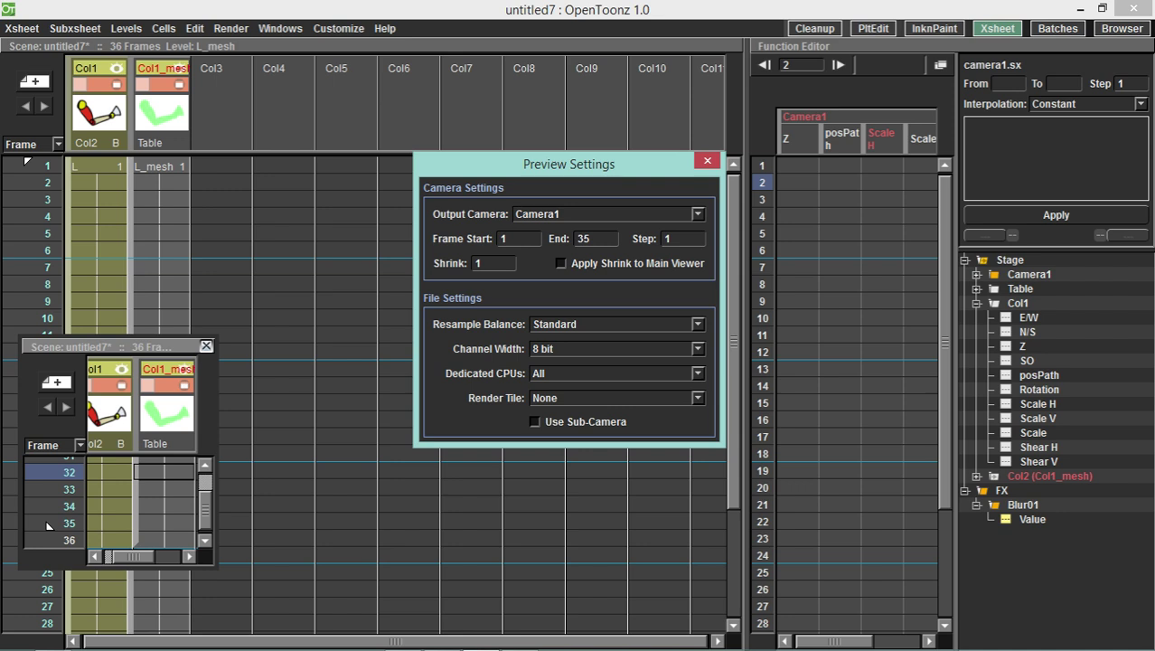
click(698, 398)
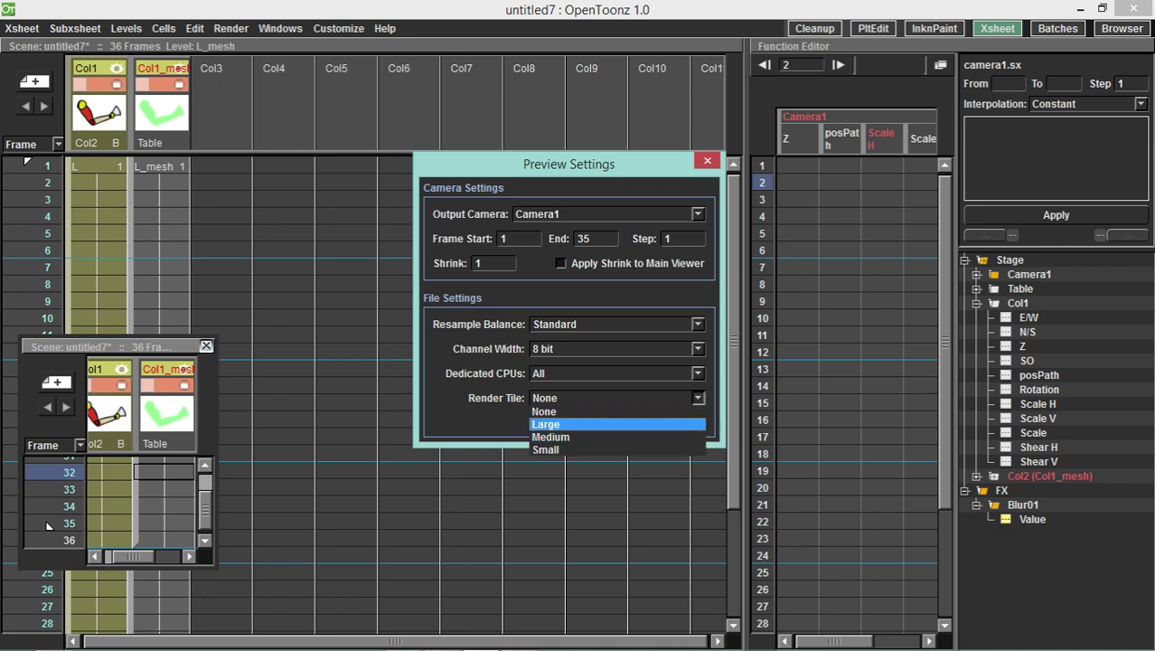
key(Up)
key(Down)
key(Up)
key(Down)
key(Down)
key(Up)
key(Up)
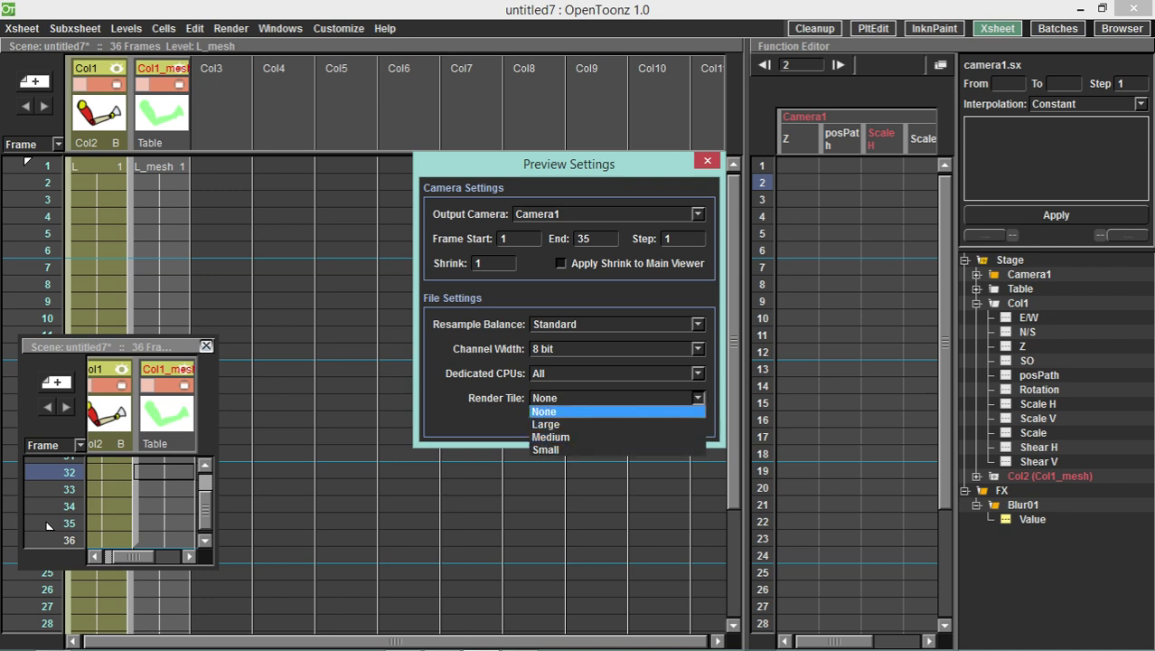
click(544, 412)
click(708, 161)
- Review the Output Settings, including the available file formats and the Other Settings section, keep tif as the format and close the dialog
click(231, 29)
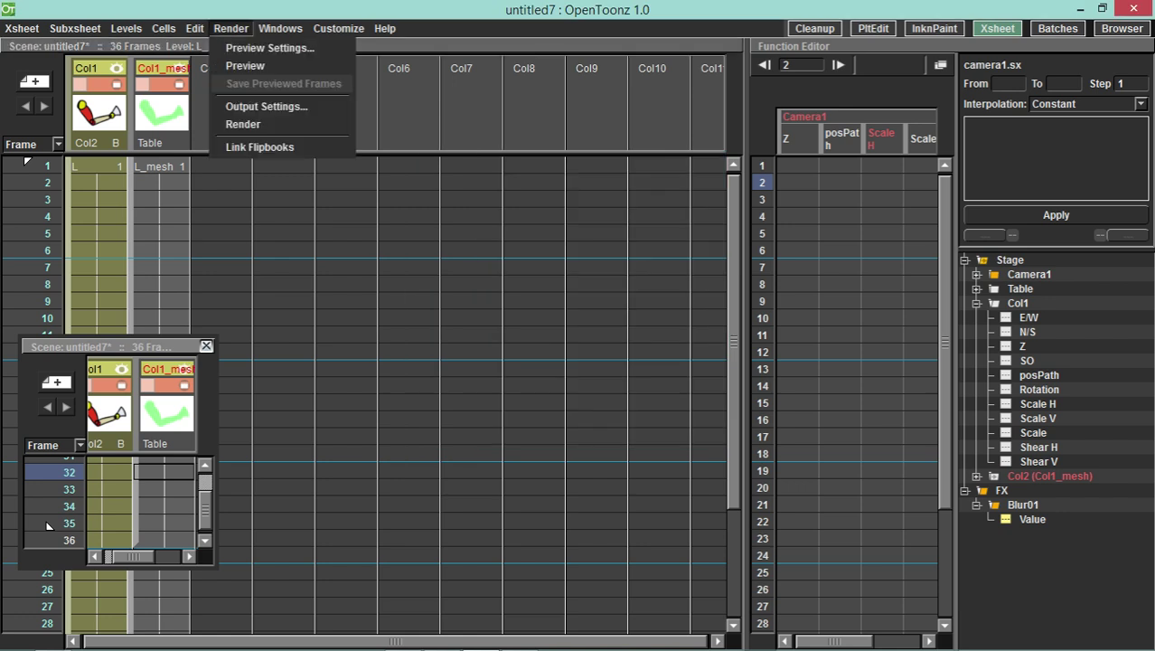
key(Down)
key(Down)
key(Down)
key(Down)
key(Down)
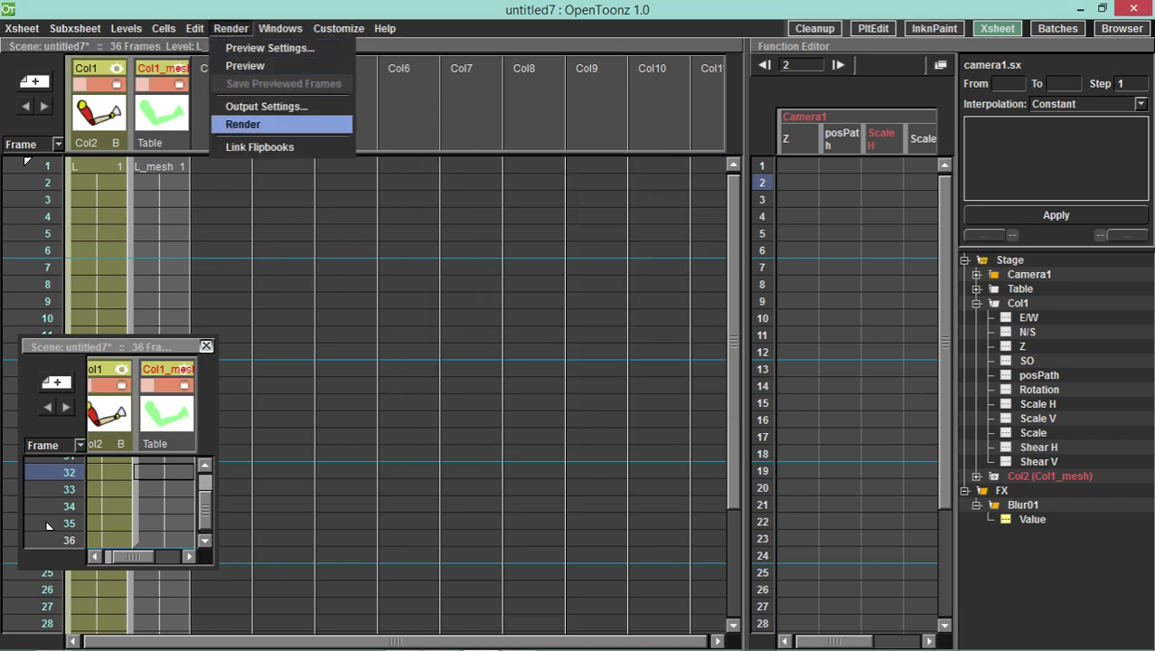
key(Up)
key(Return)
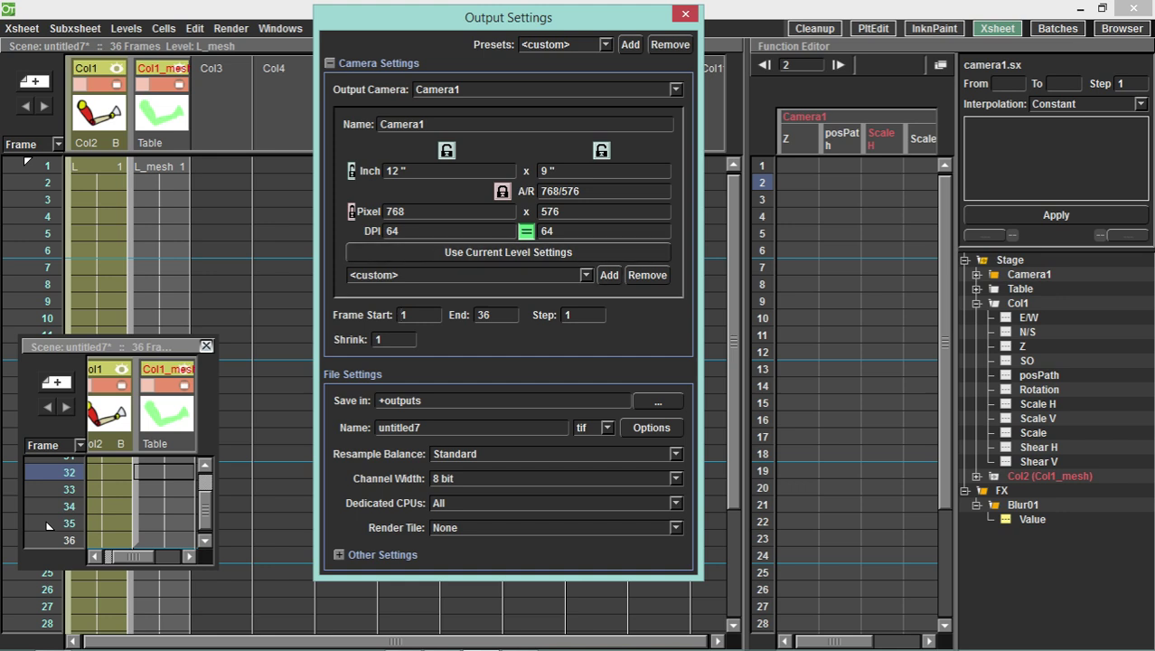
click(608, 427)
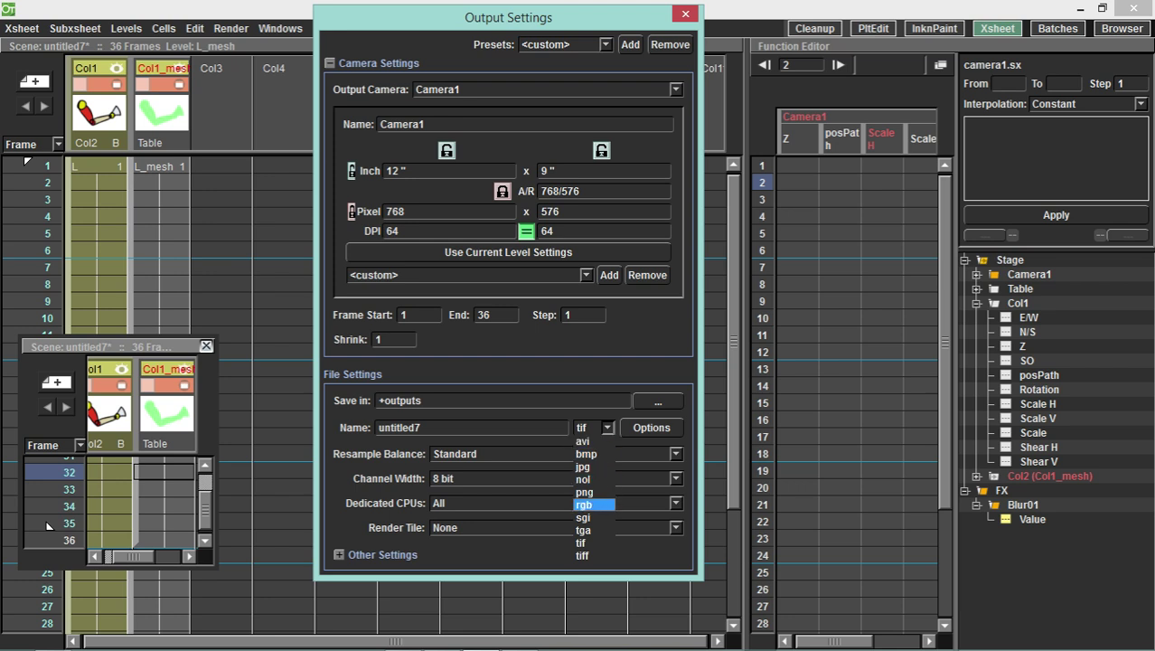
key(Down)
key(Down)
key(Up)
key(Up)
key(Up)
key(Up)
key(Escape)
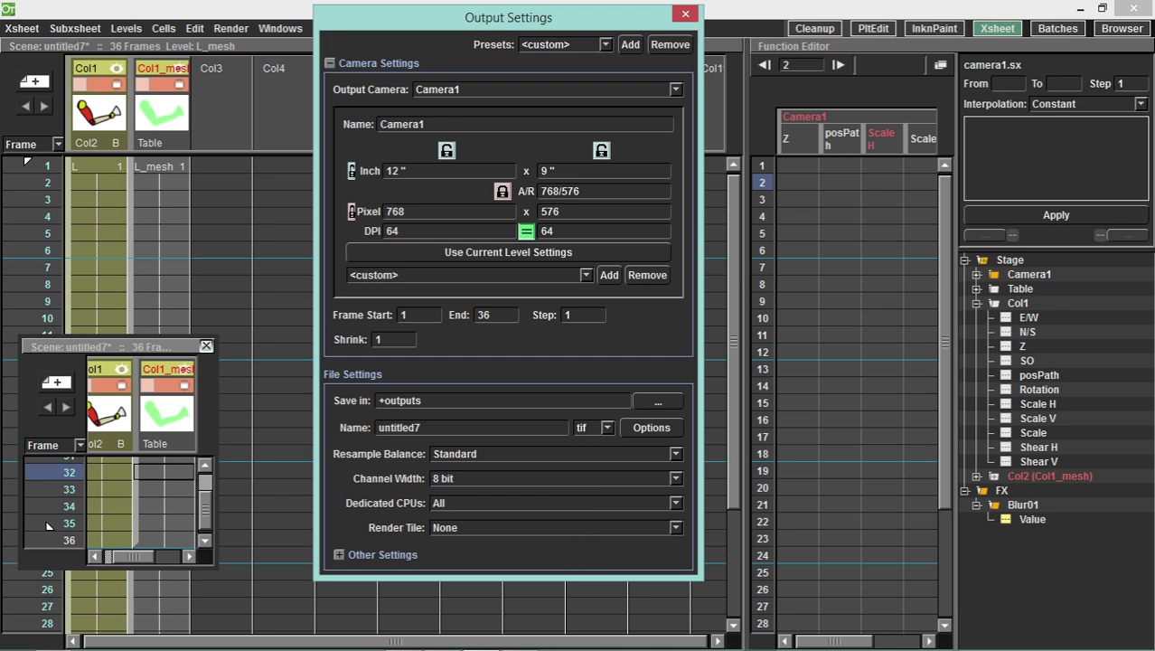
click(339, 555)
click(339, 555)
key(Escape)
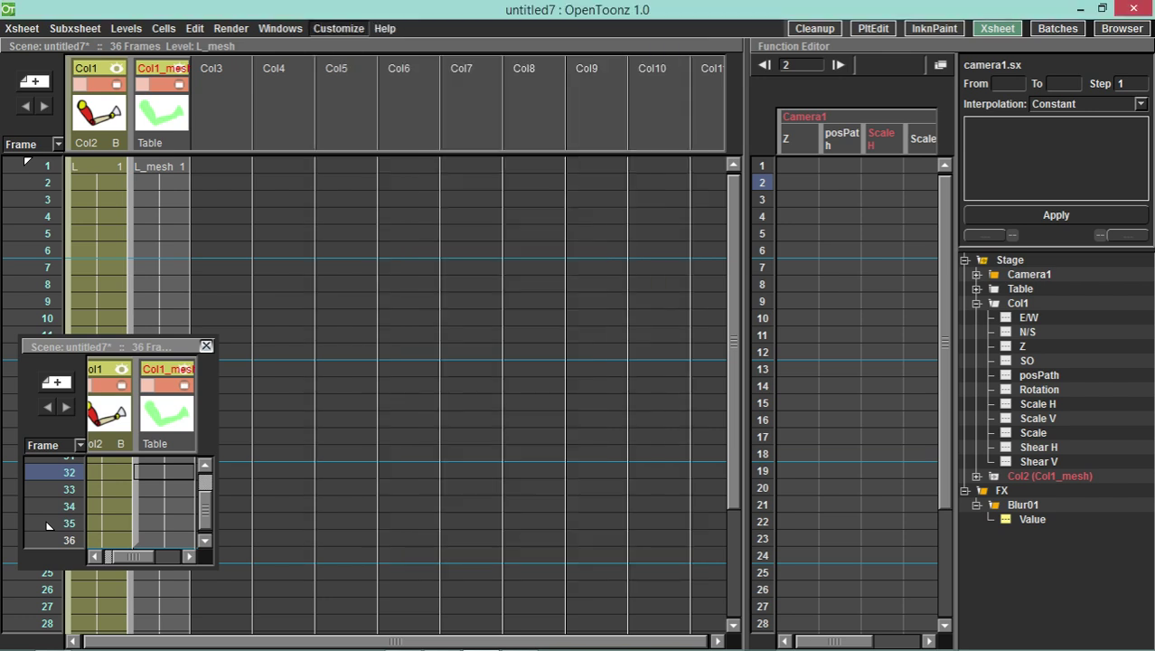
- Render the scene to image files and play the result in the flipbook
key(alt+r)
key(Down)
key(Down)
key(Down)
key(Down)
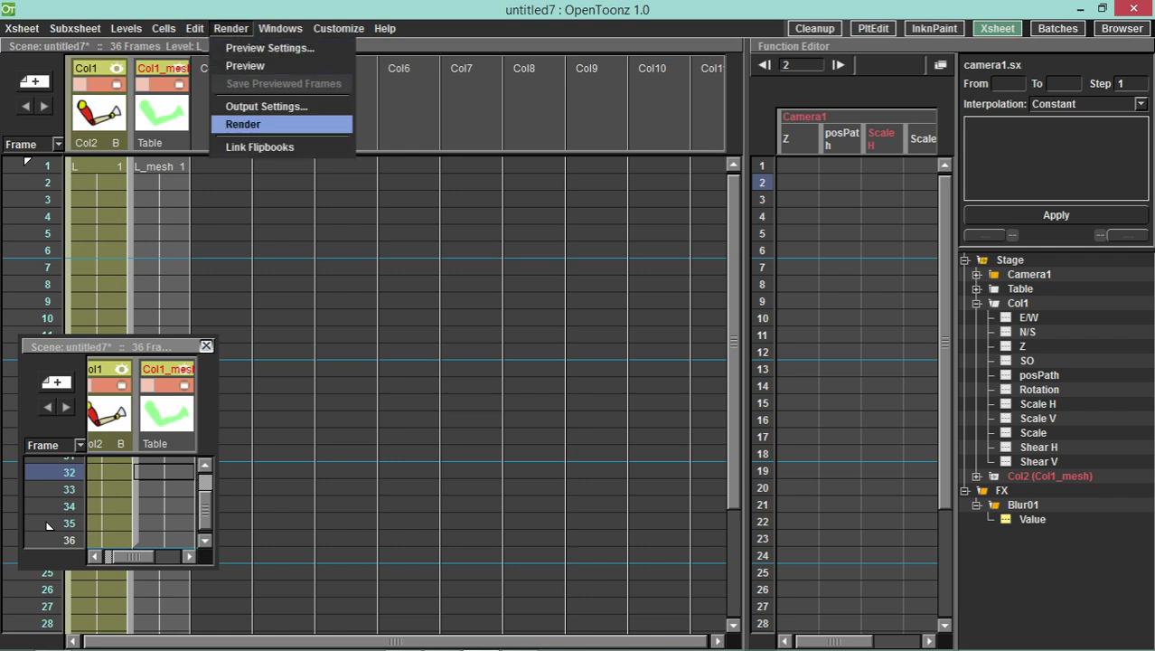
key(Return)
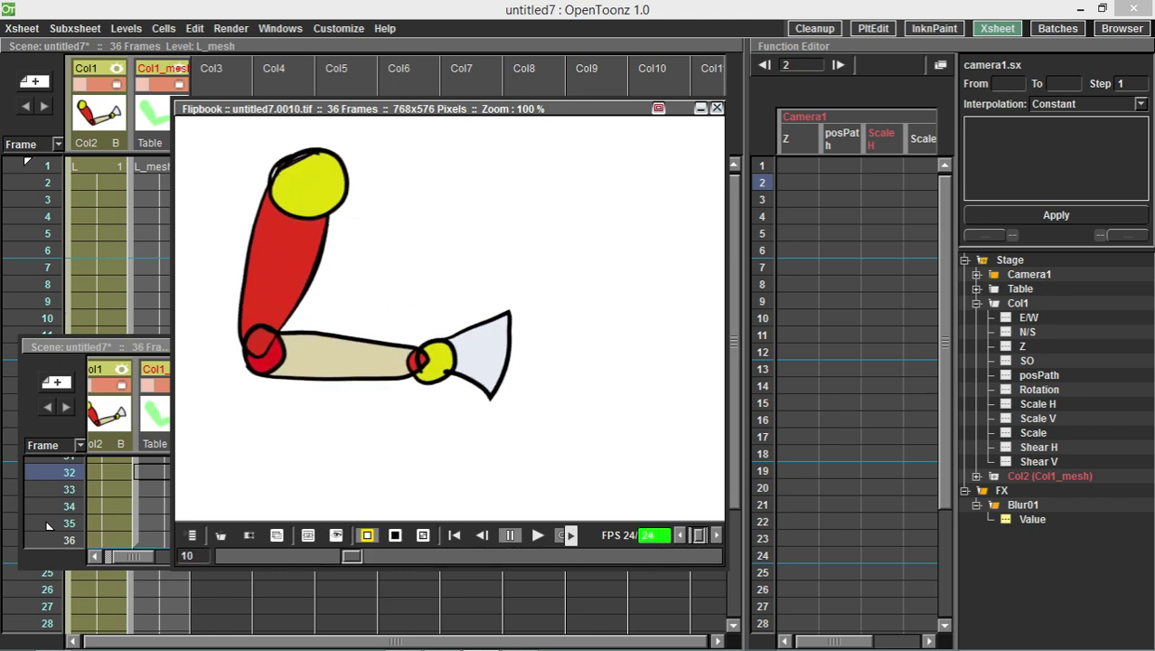
- Stop the flipbook playback, close the flipbook and switch to the Browser room
click(509, 536)
click(717, 109)
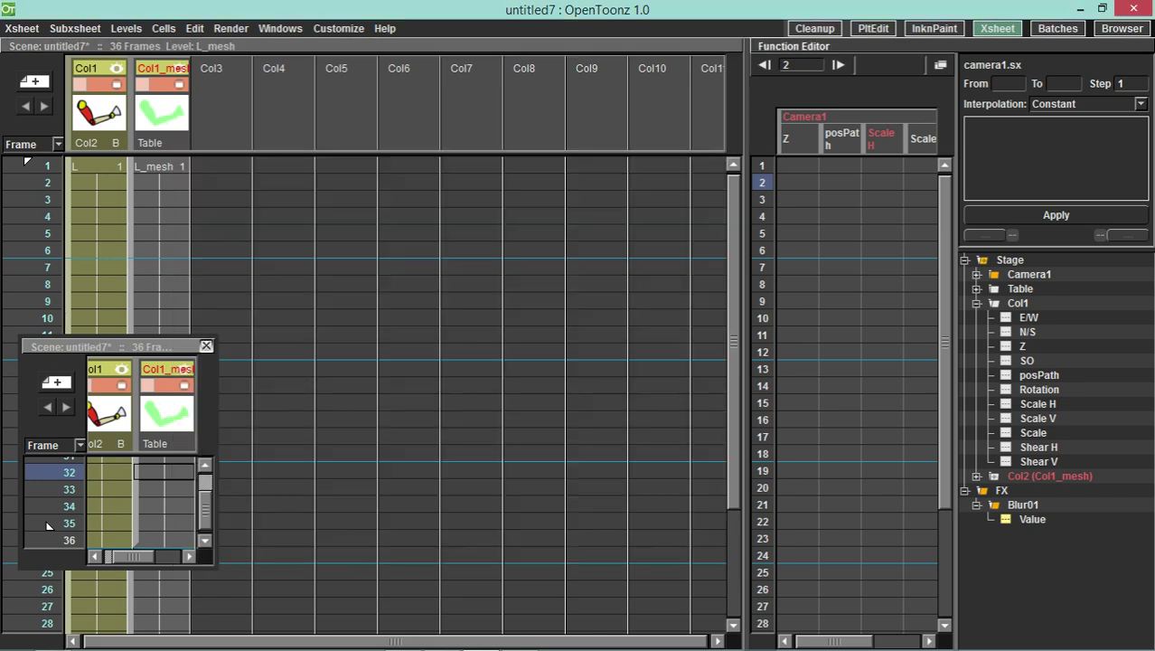
click(1122, 29)
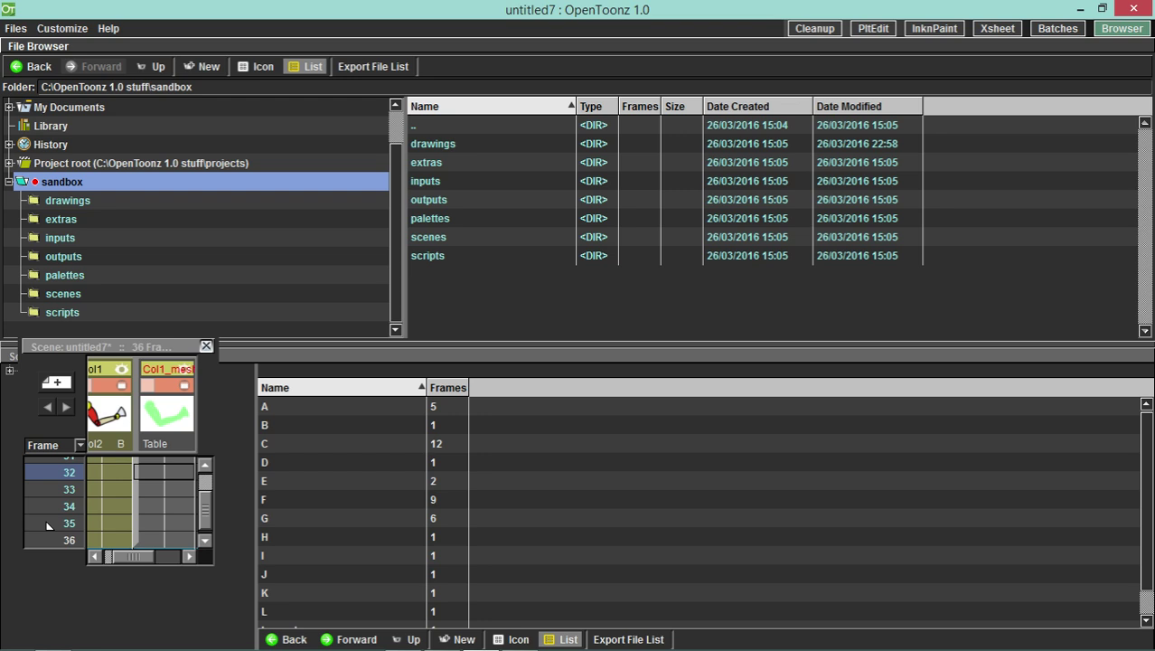
- Switch to Windows File Explorer, look through the folders on the OS (C:) drive and close the window
click(52, 638)
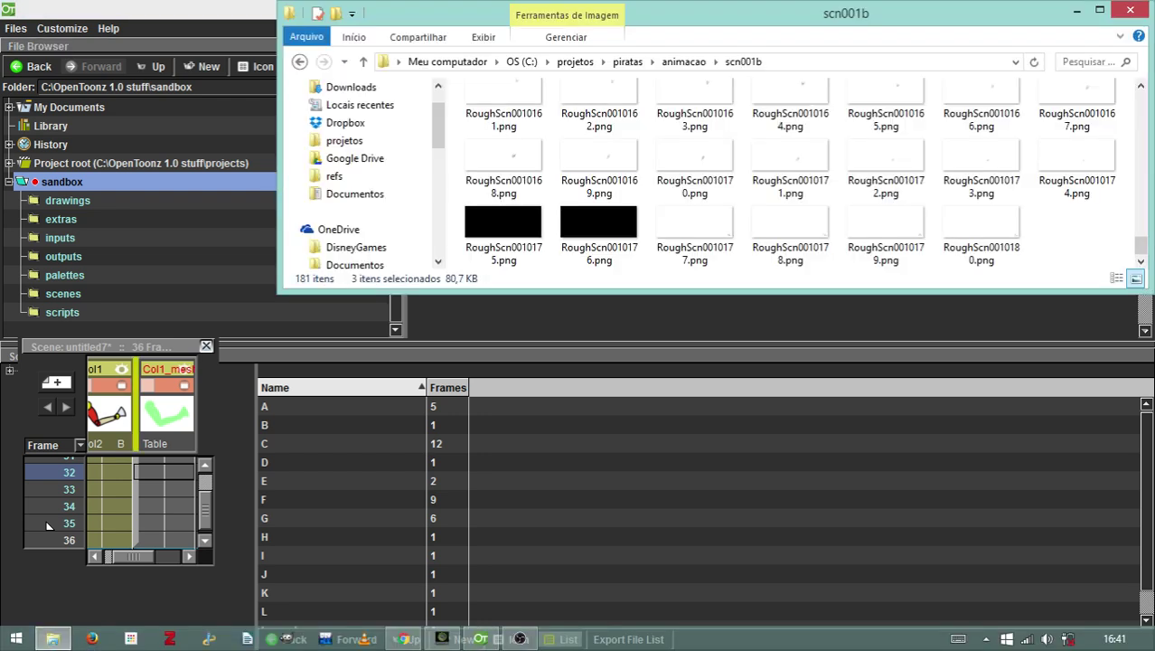
drag(439, 151, 438, 171)
click(522, 62)
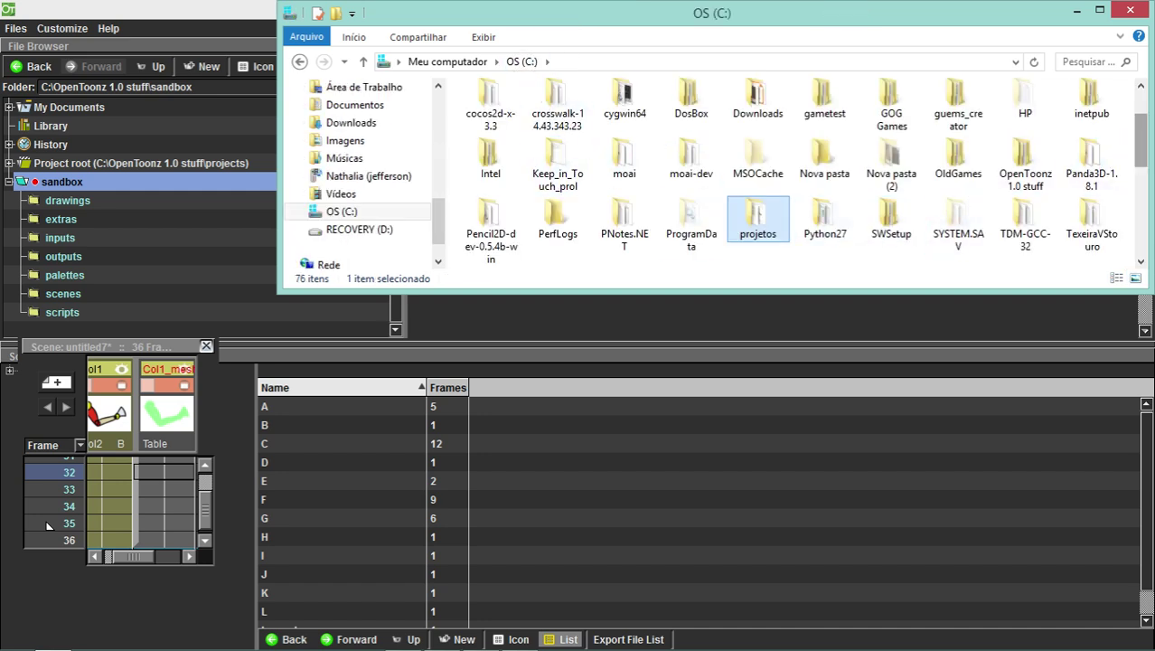
scroll(804, 172, down, 2)
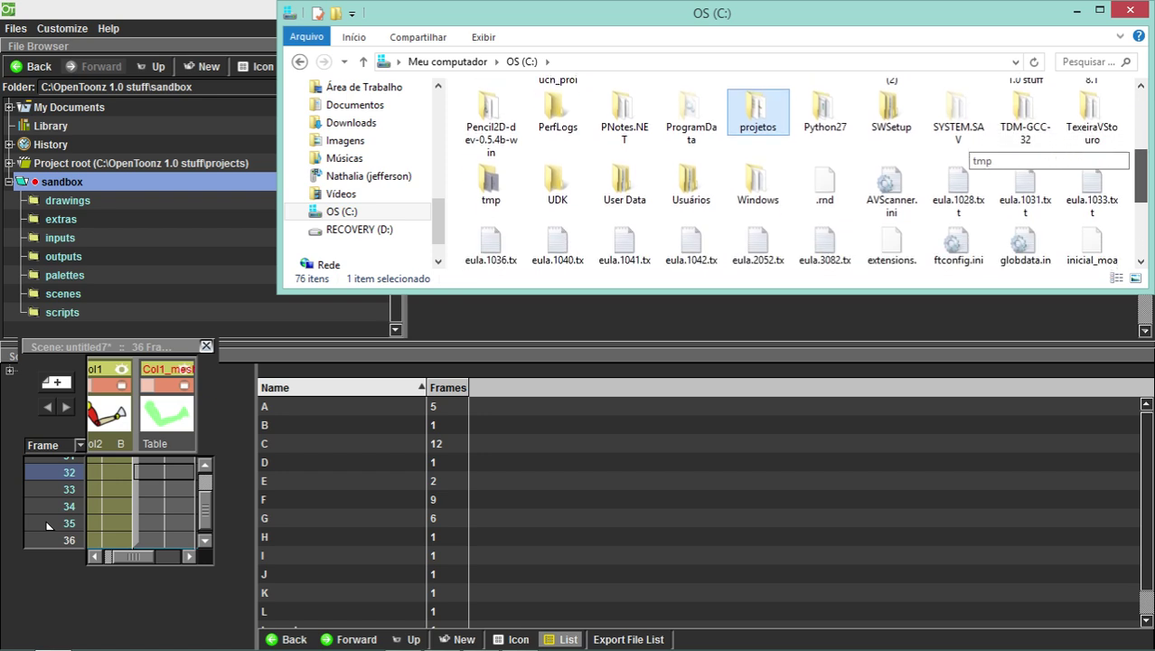
click(1131, 9)
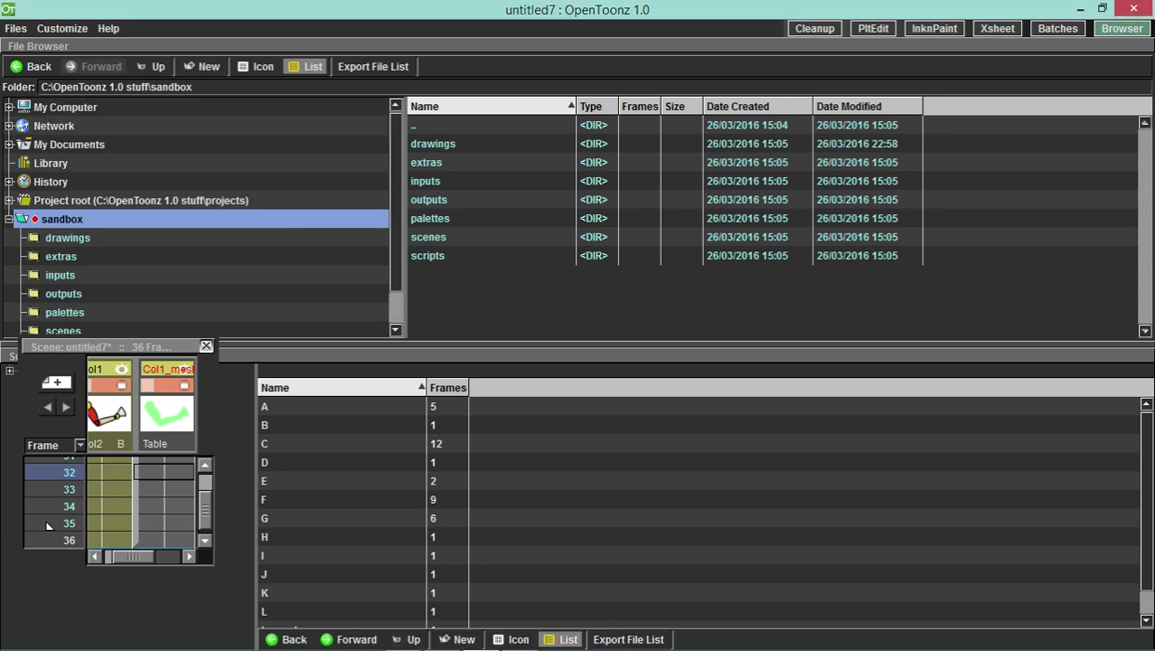
- Review the project root, name, folder fields and append options for creating a new project, and cancel without creating one
click(15, 29)
key(Return)
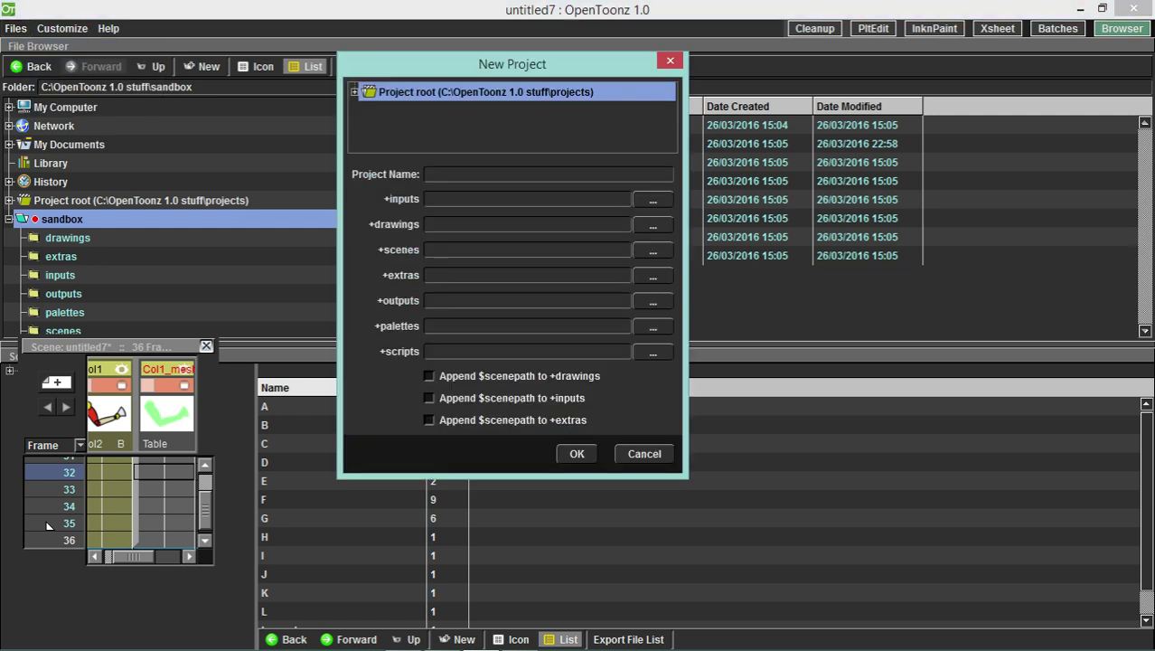
click(354, 92)
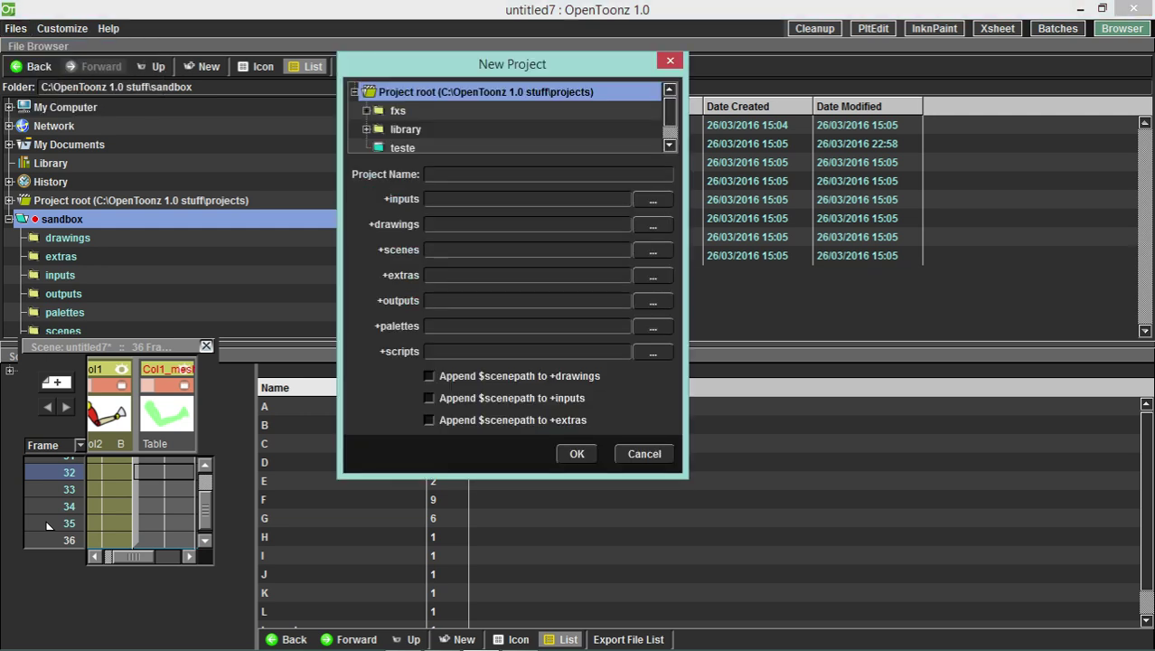
key(Left)
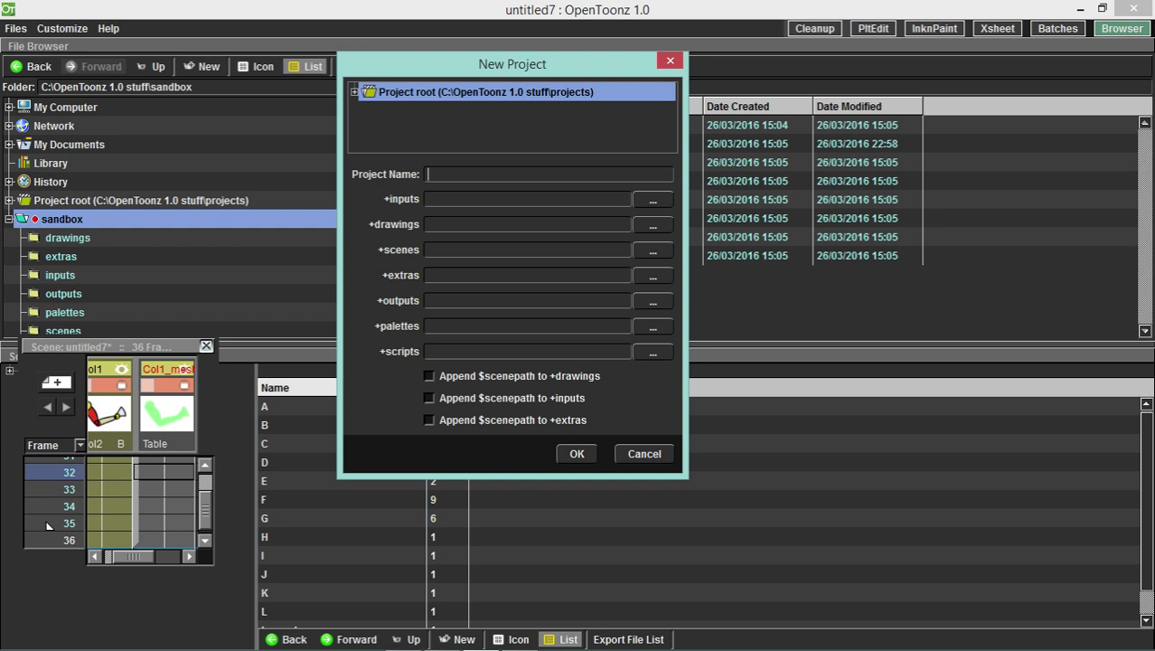
key(Tab)
key(Tab)
key(Tab)
key(Tab)
key(Tab)
key(Tab)
key(Tab)
click(644, 454)
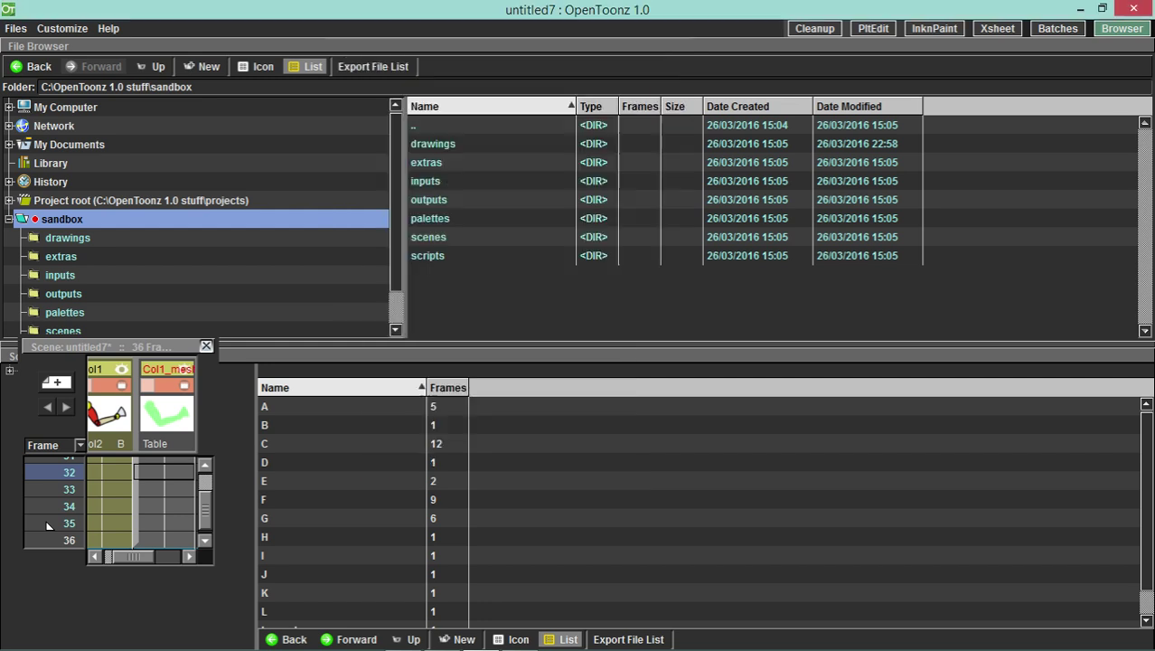
- Switch to the Cleanup room and look through the additional windows that can be opened, from Batch Servers to Message Center
click(815, 28)
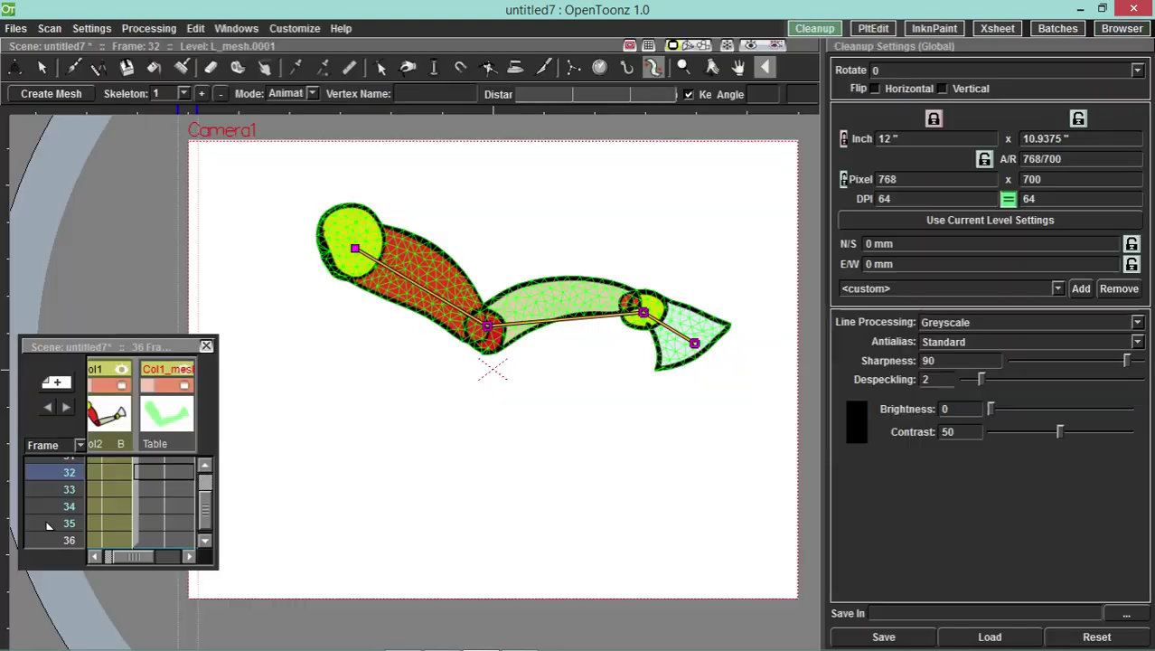
click(236, 28)
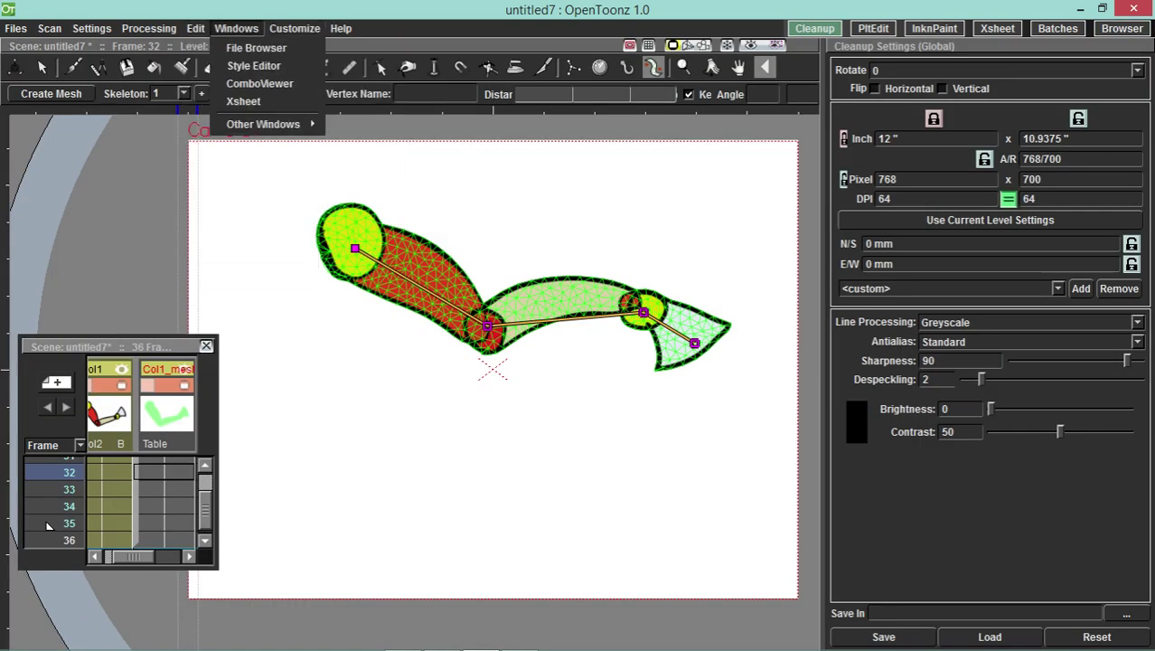
mouse_move(263, 125)
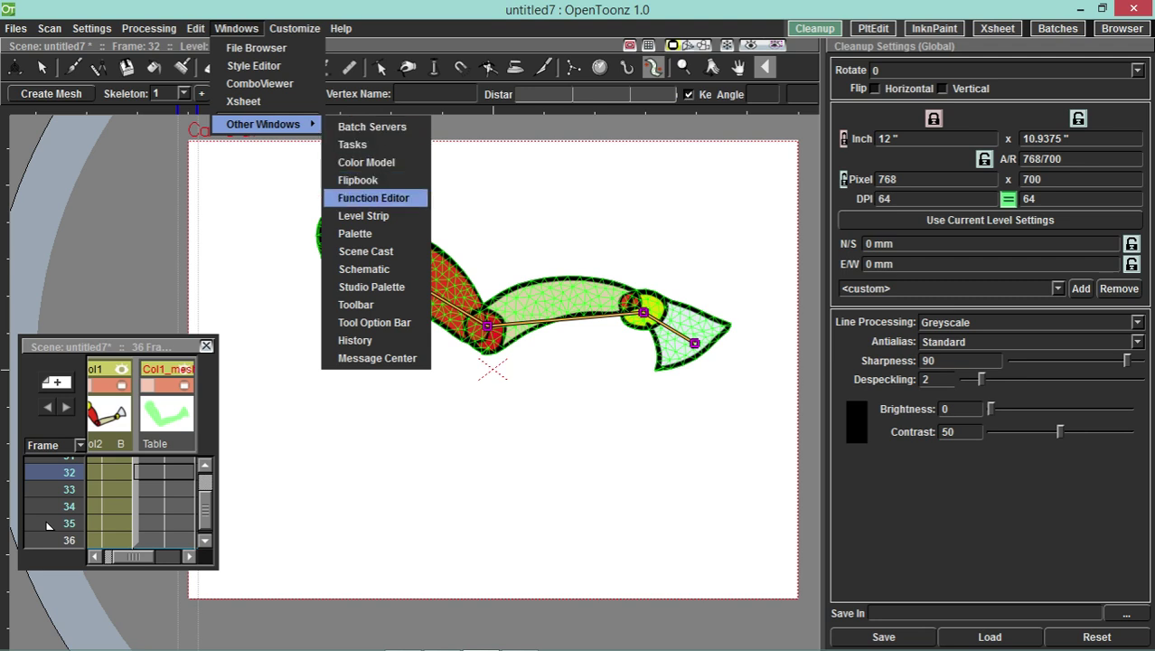
key(Down)
key(Down)
key(Down)
key(Down)
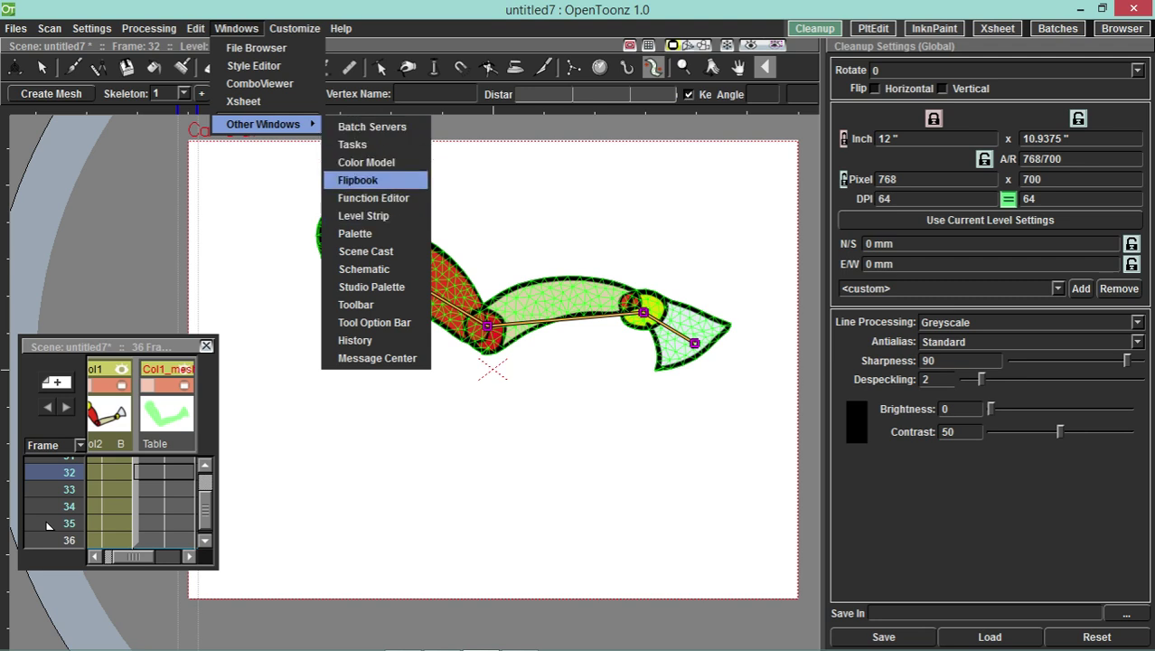
key(Down)
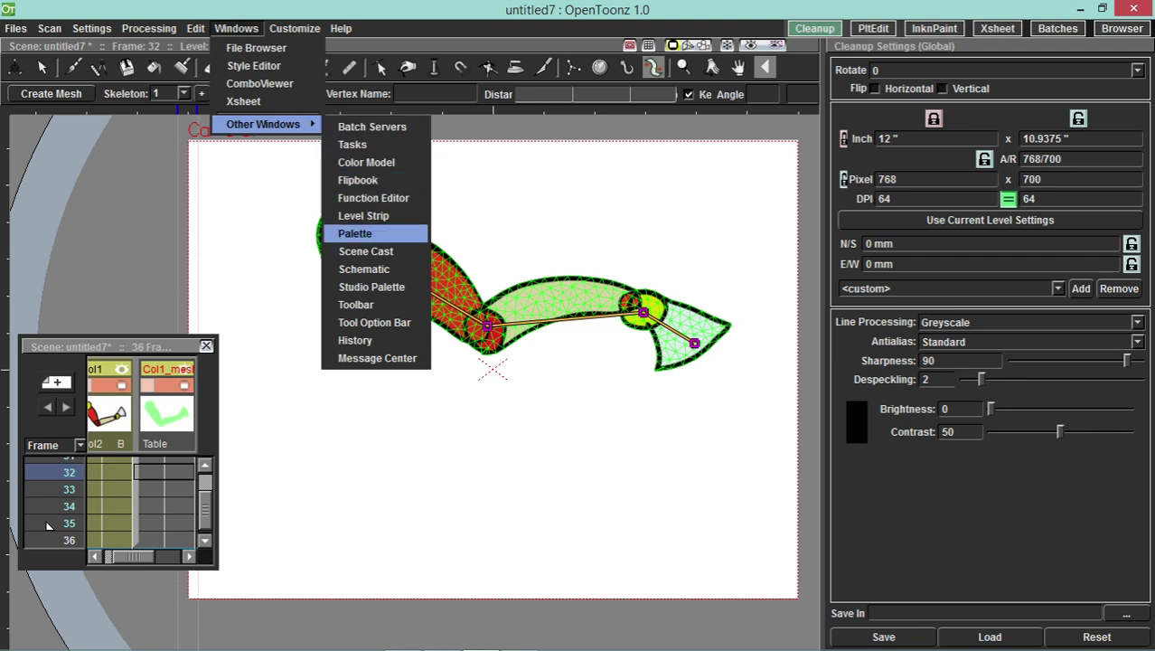
key(Down)
key(Down)
key(Down)
key(Down)
key(Down)
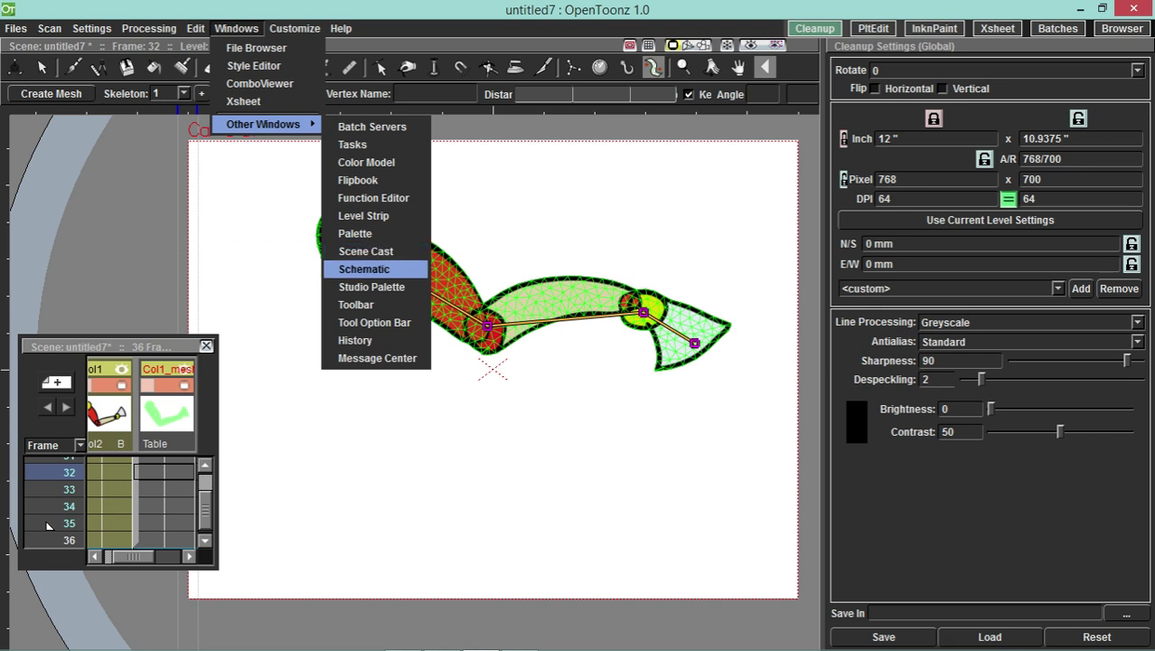
key(Down)
key(Down)
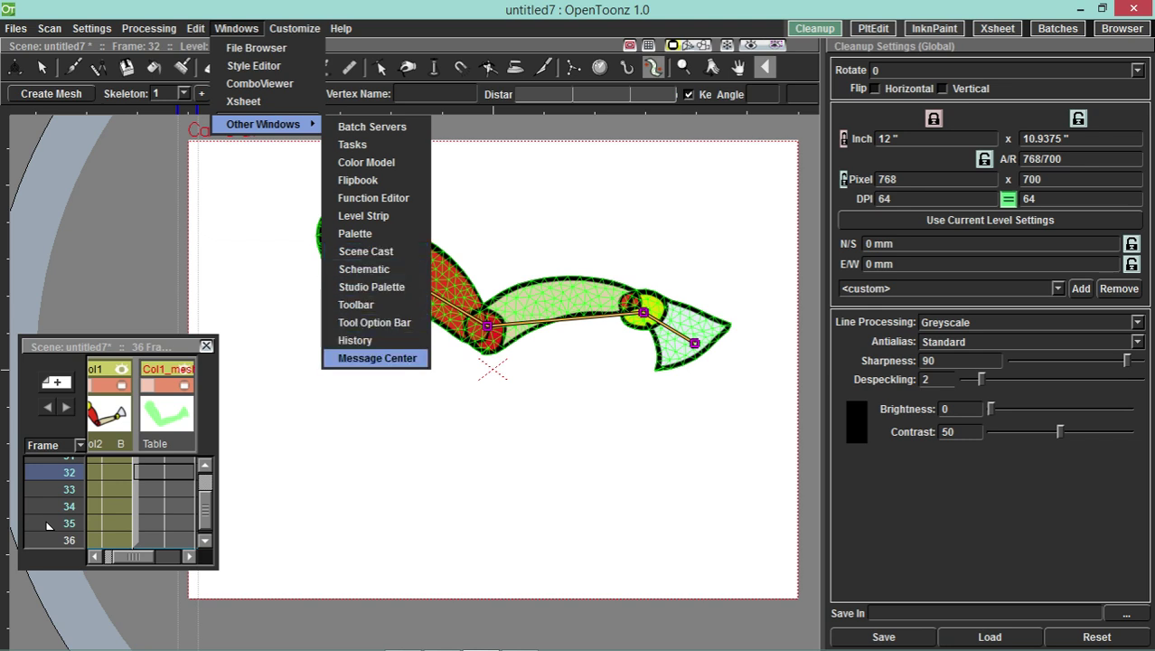
key(Up)
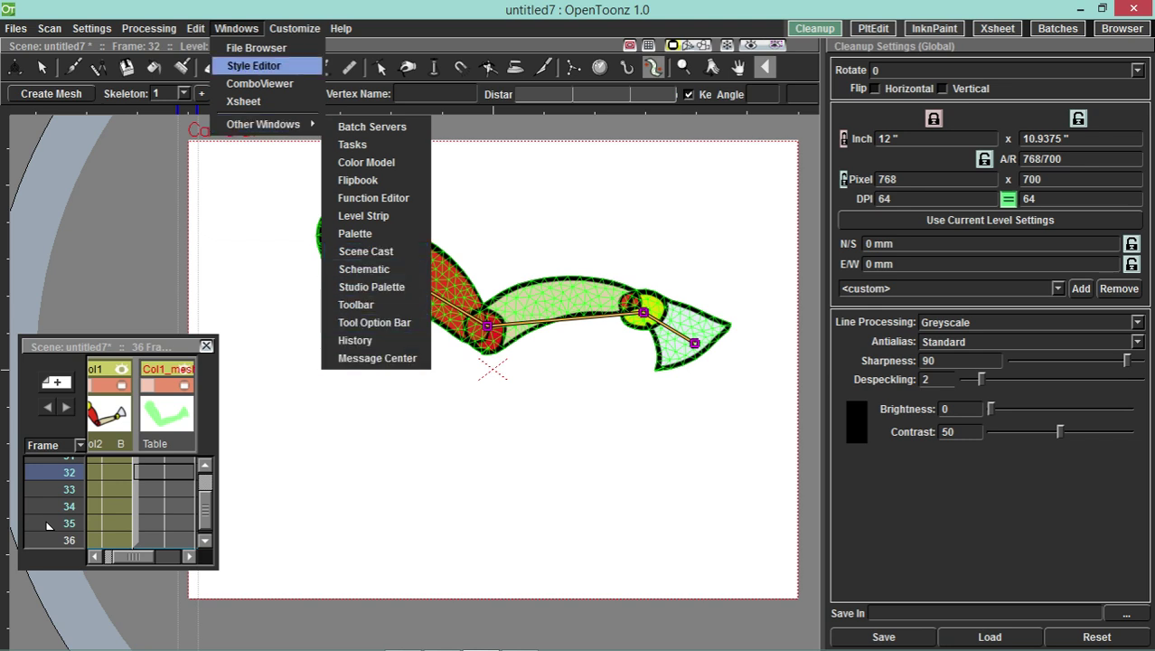
key(Right)
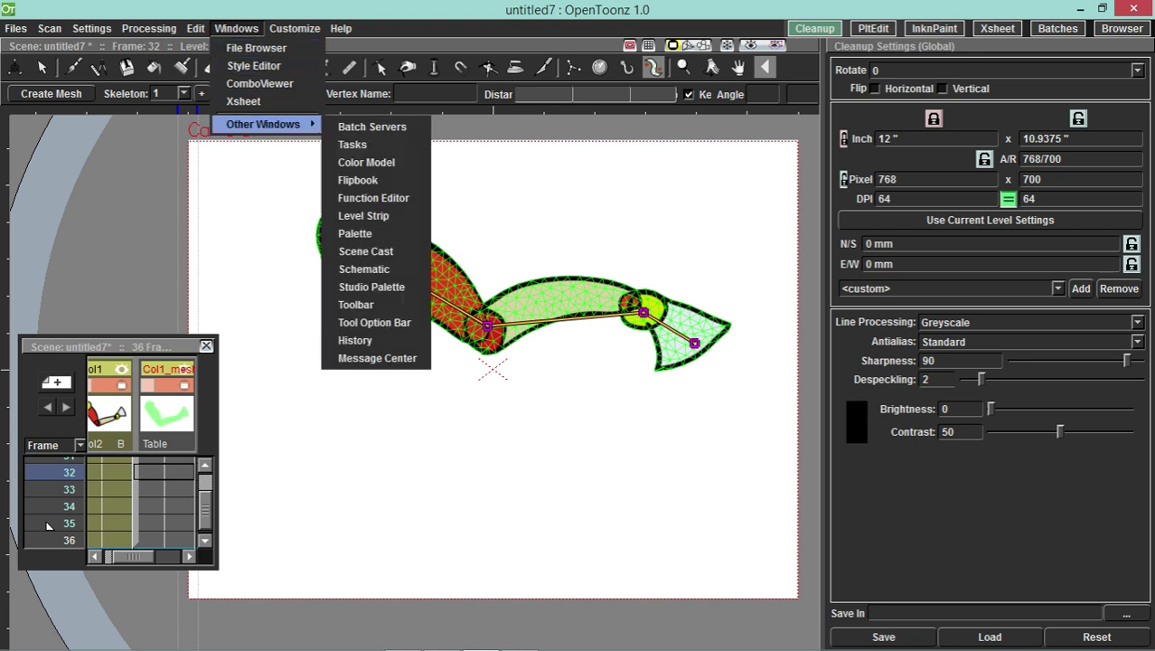
key(Down)
key(Down)
key(Down)
key(Down)
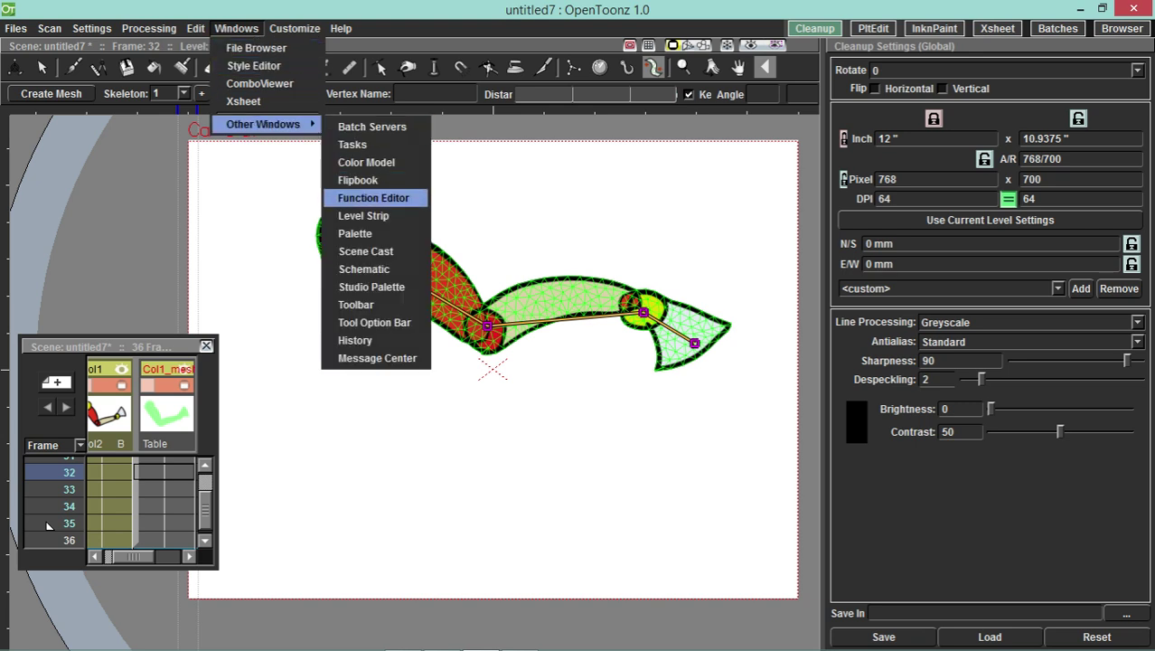
key(Down)
key(Down)
key(Down)
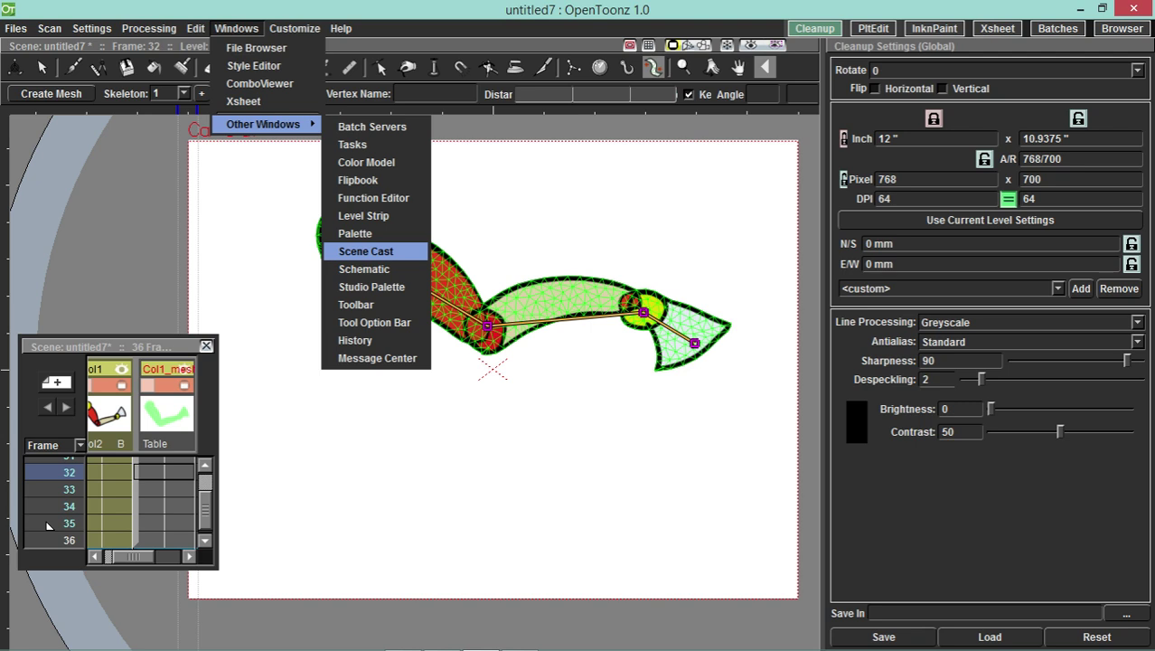
key(Down)
key(Down)
key(Down)
key(Down)
key(Down)
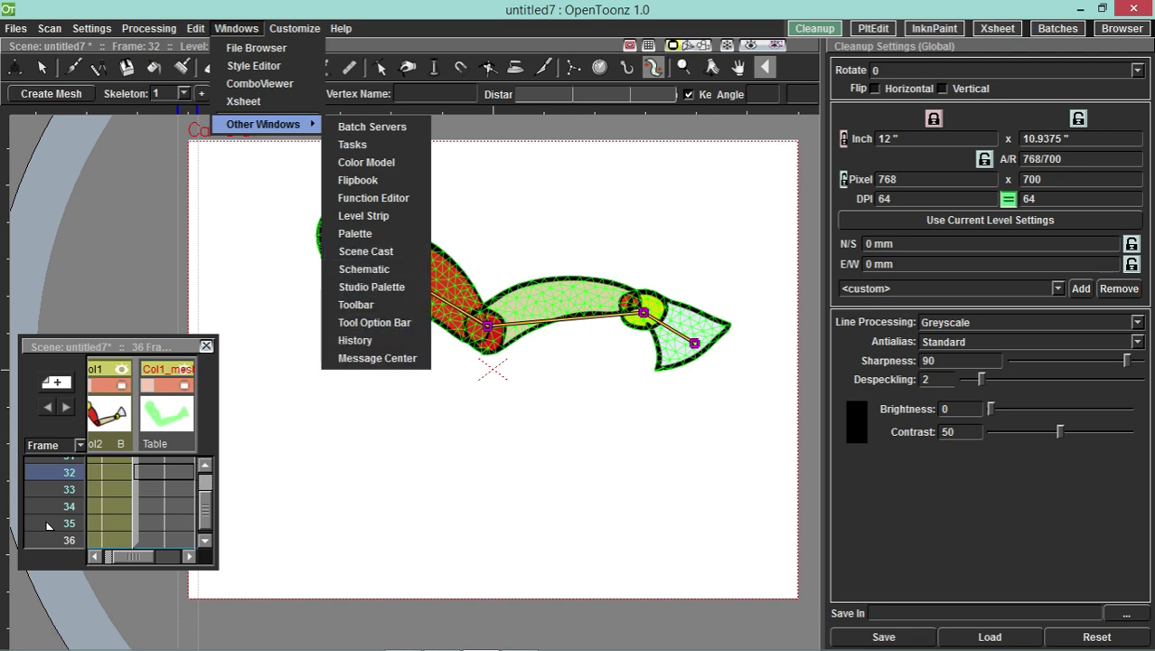
key(Left)
click(236, 29)
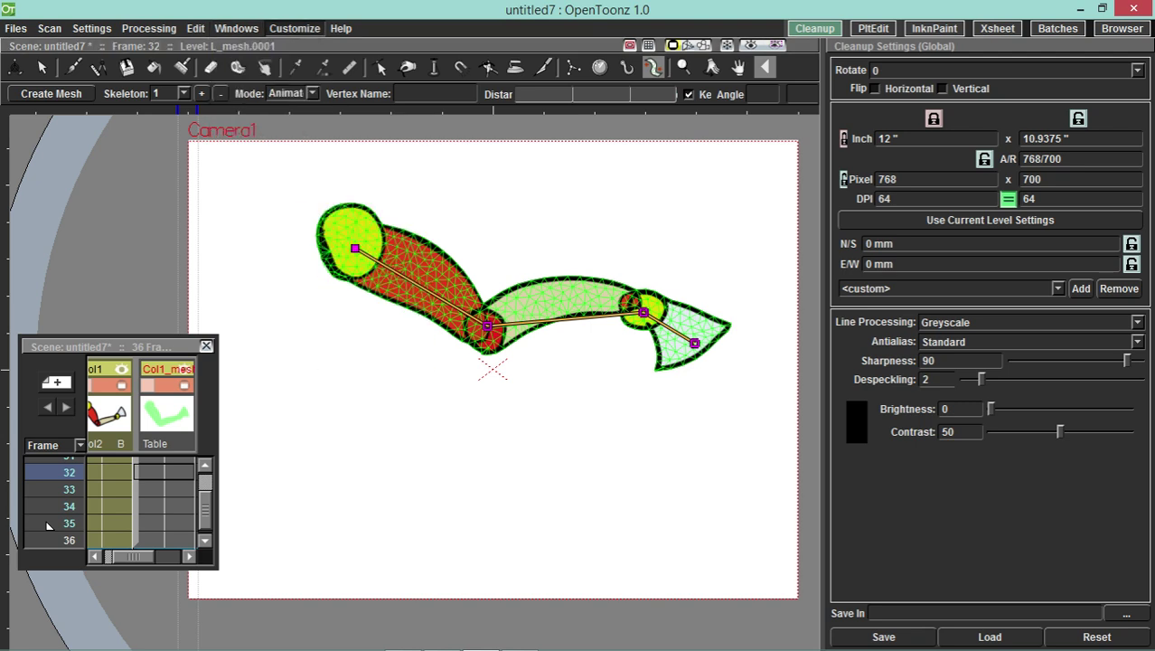
- Open the Script Console to look at its command prompt and close it
click(294, 29)
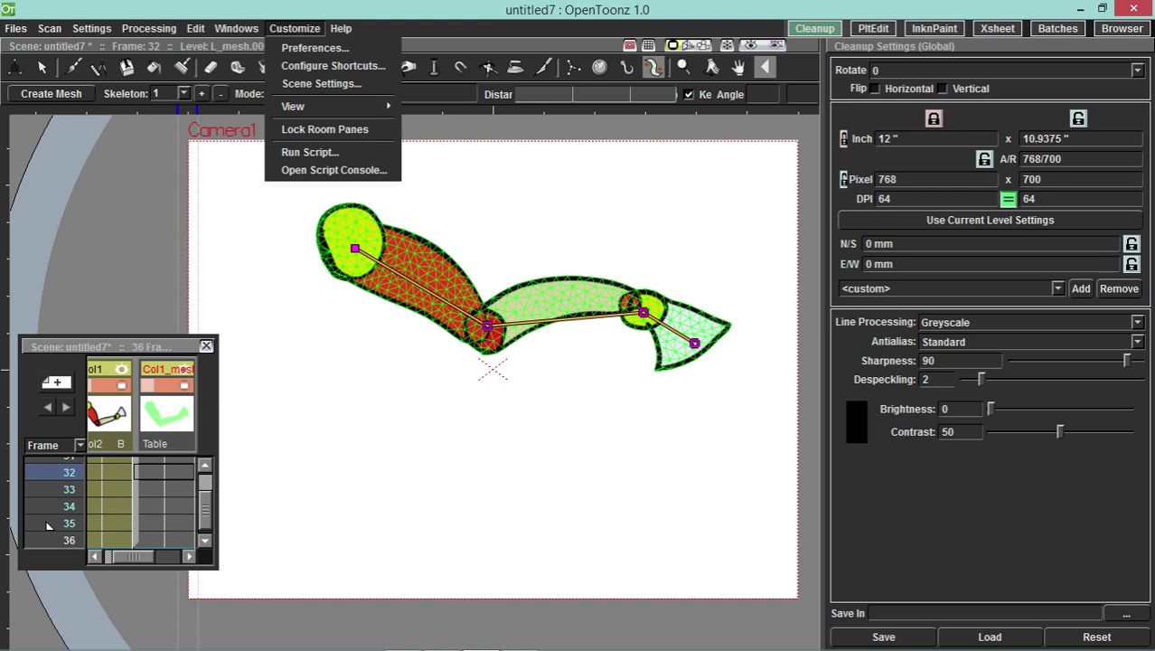
key(Down)
key(Down)
key(Down)
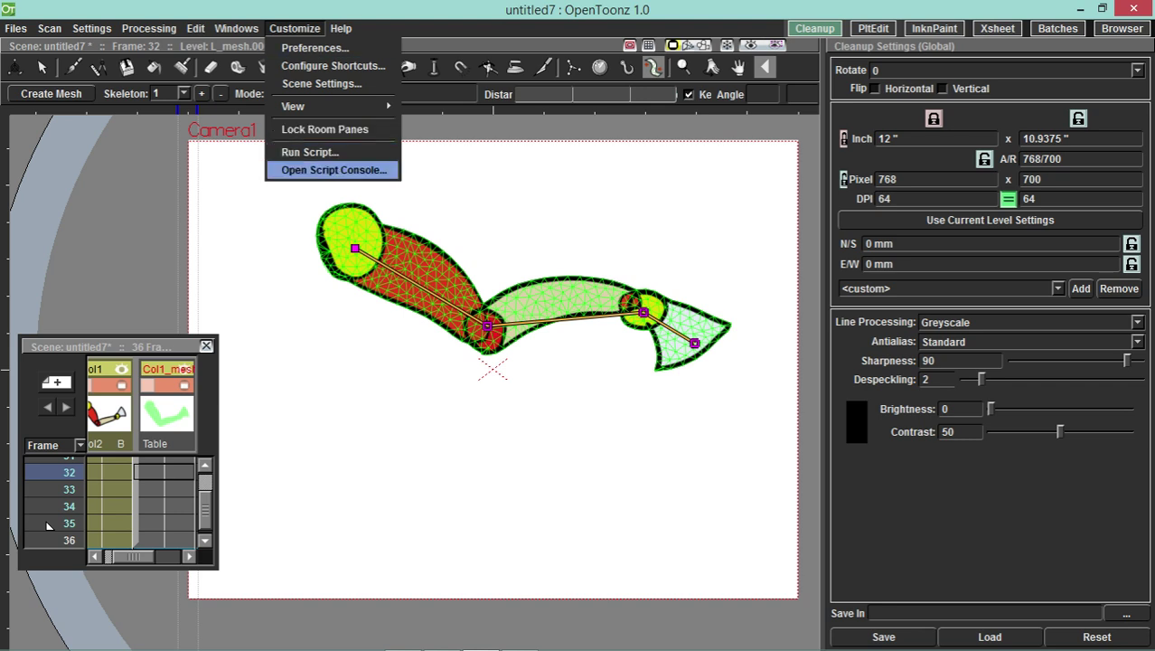
key(Return)
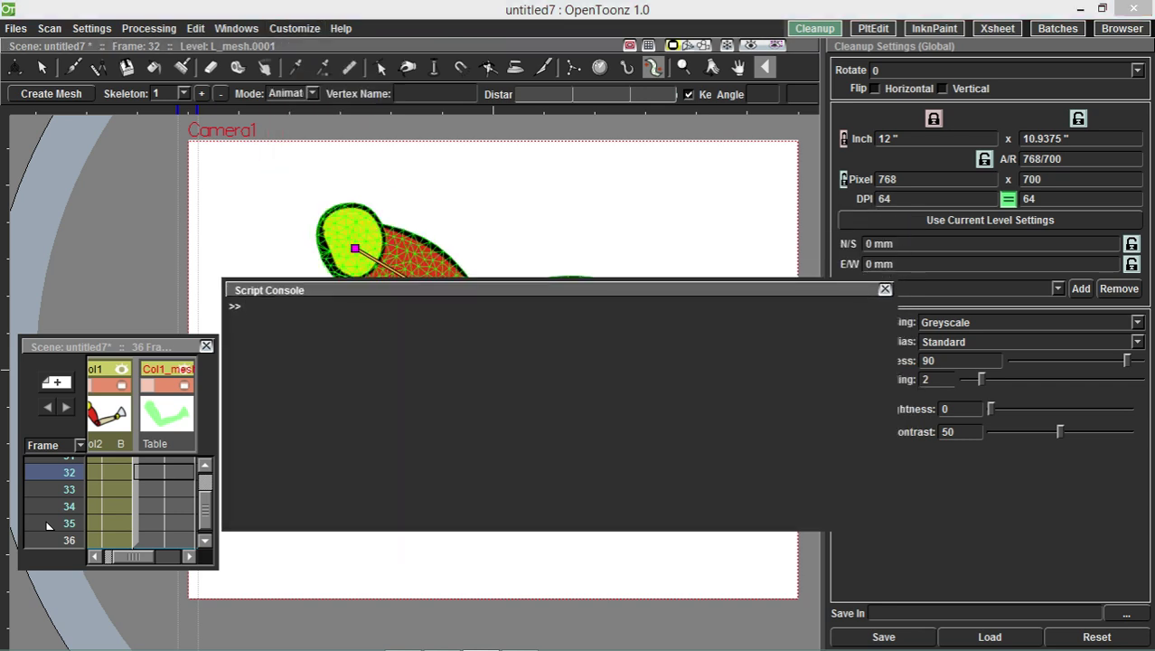
key(ctrl+a)
key(ctrl+a)
drag(230, 307, 246, 307)
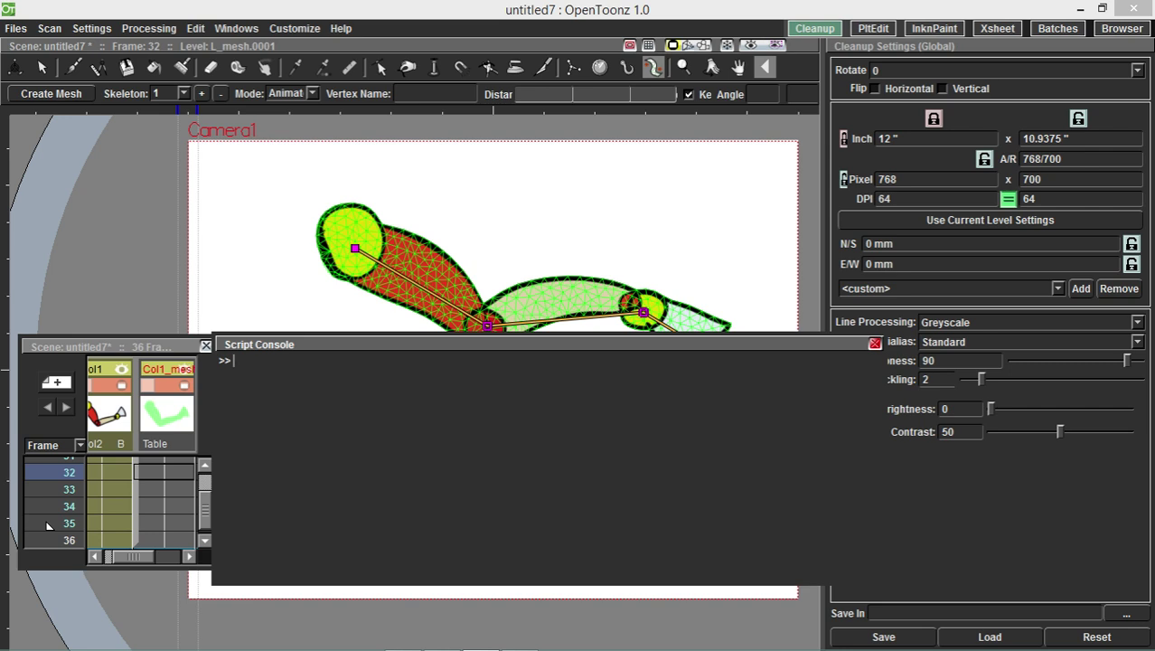
click(875, 343)
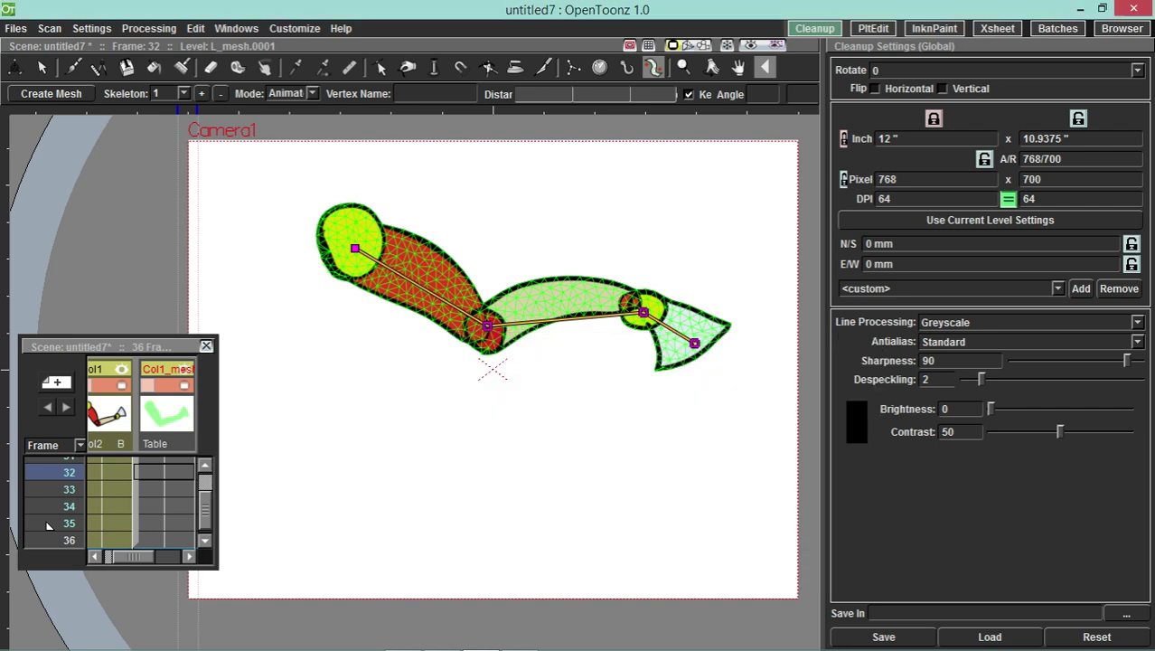
click(294, 29)
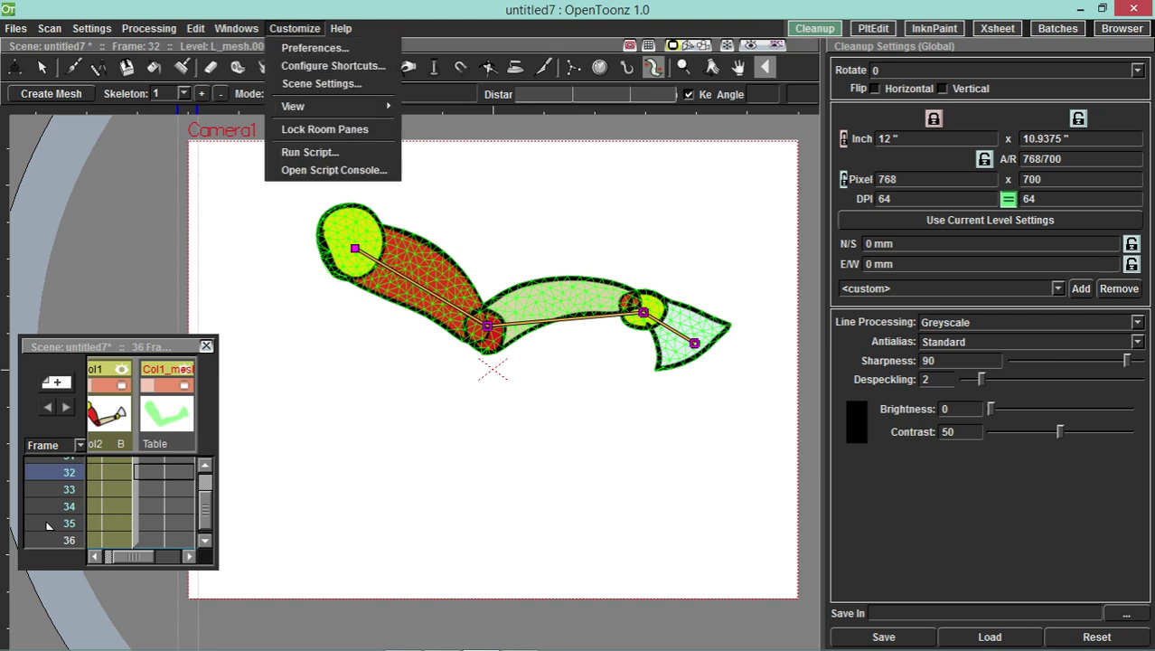
key(Right)
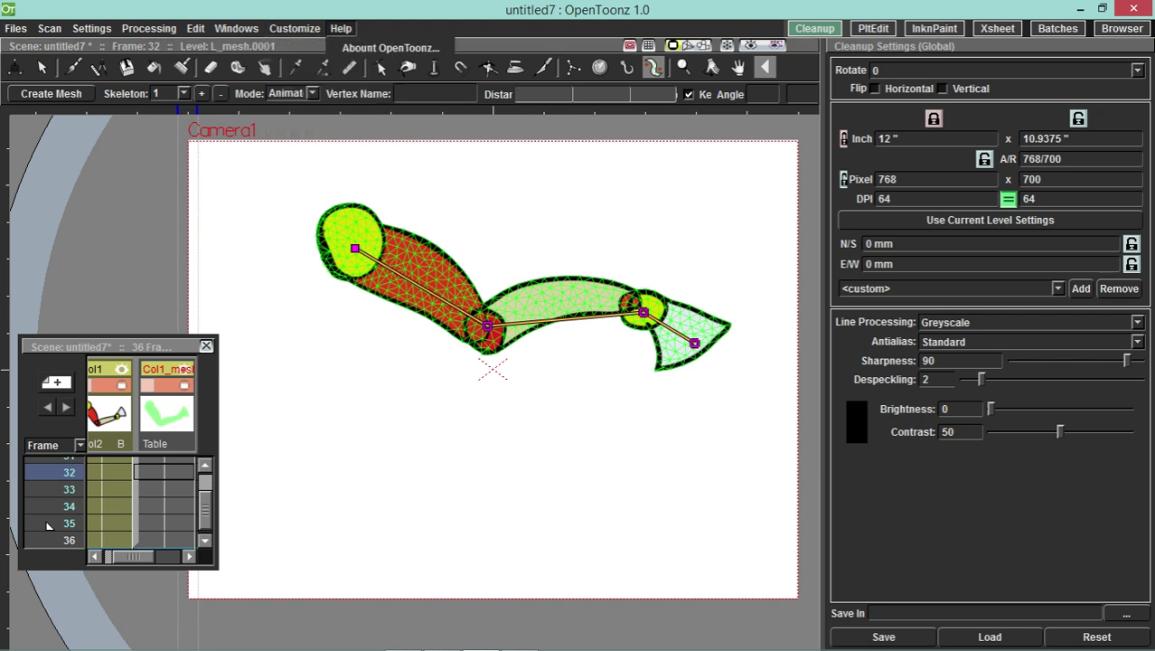
key(Down)
key(Left)
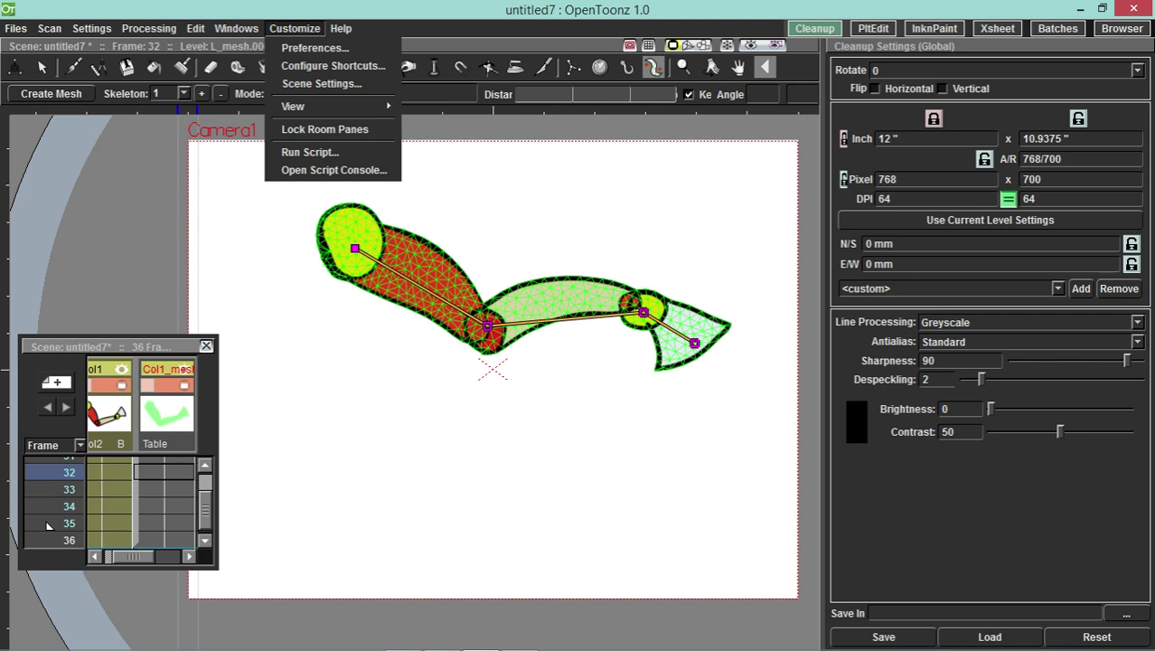
key(Left)
key(Left)
key(Right)
key(Right)
key(Left)
key(Right)
key(Right)
key(Left)
key(Left)
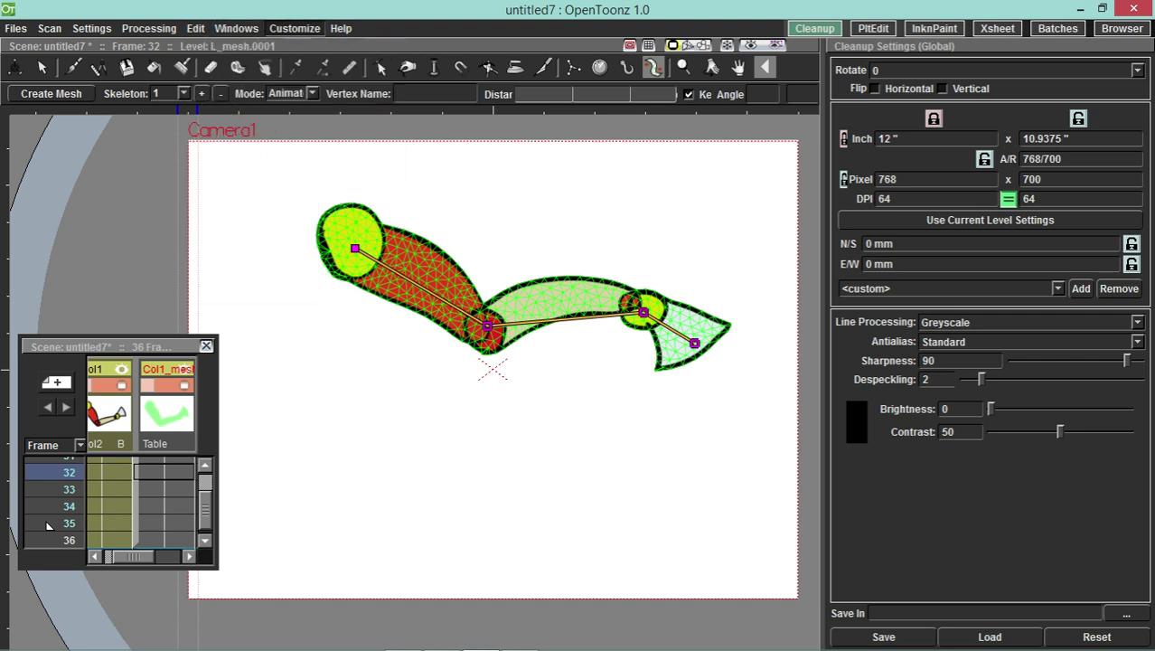
key(Right)
key(Escape)
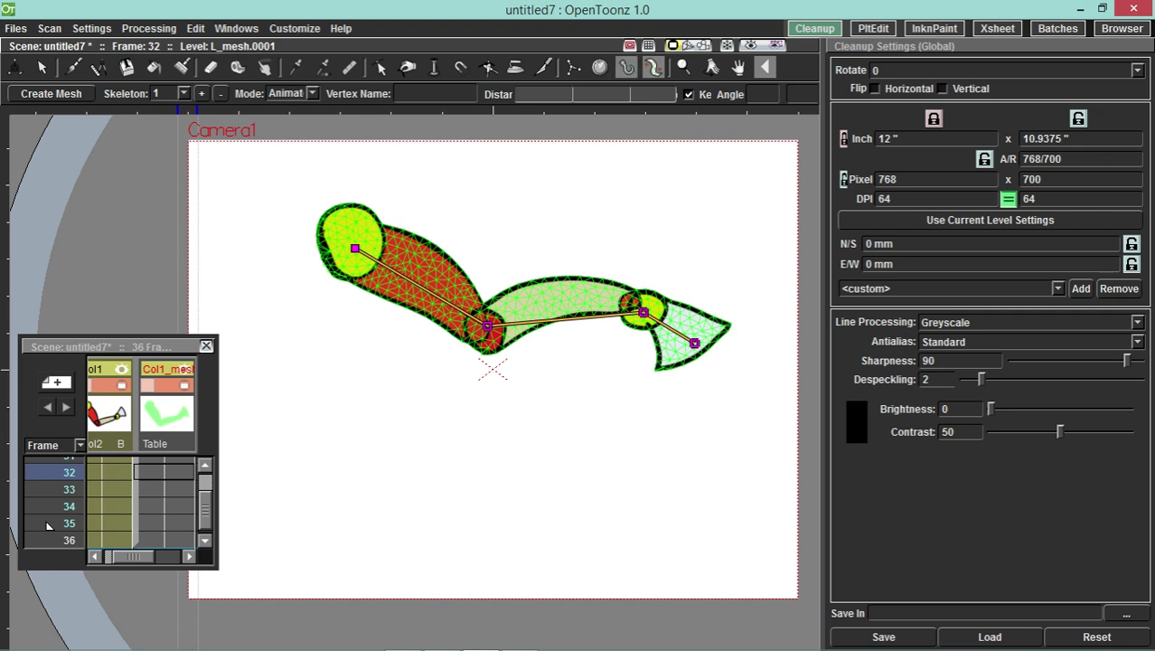
- Dock the floating Xsheet below the viewer in the Cleanup room and show the safe area guides
drag(118, 346, 399, 633)
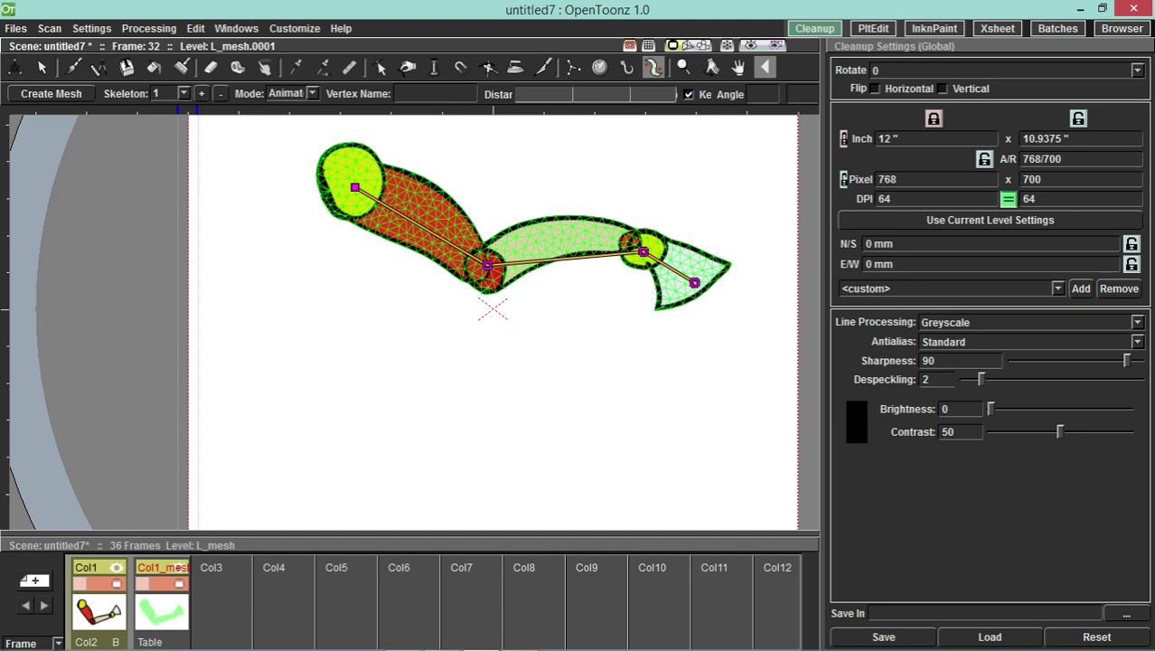
click(630, 46)
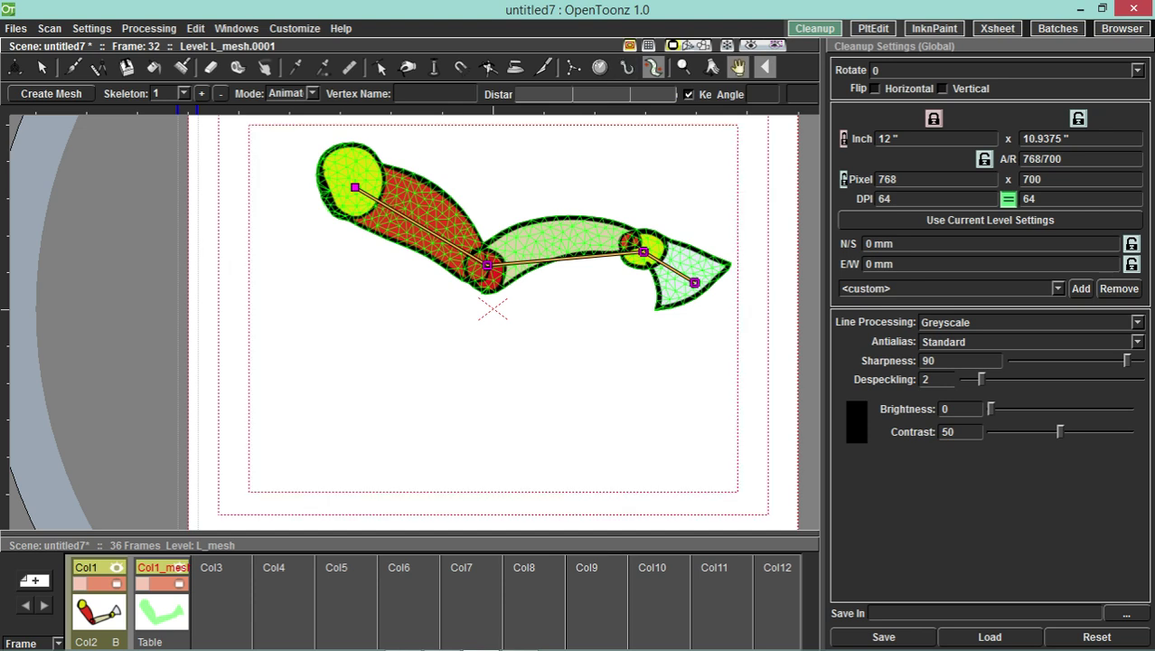
- Hide the safe area guides, and switch the field guide over the camera frame on and off again
click(738, 68)
drag(579, 298, 512, 327)
scroll(561, 190, down, 4)
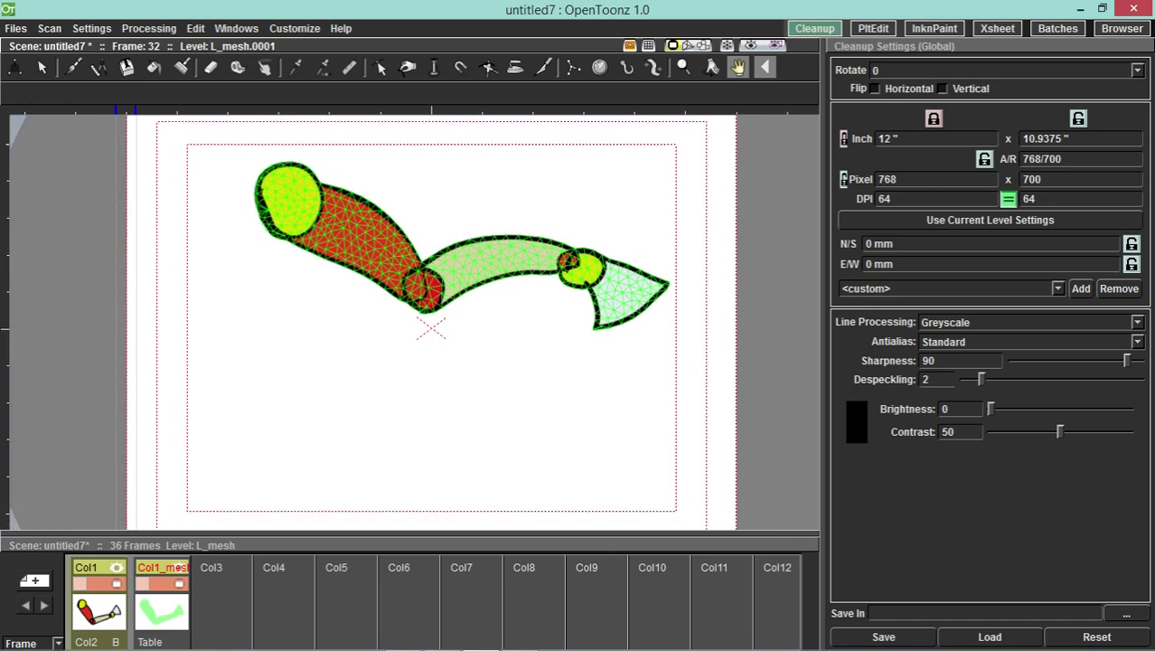
scroll(391, 446, down, 1)
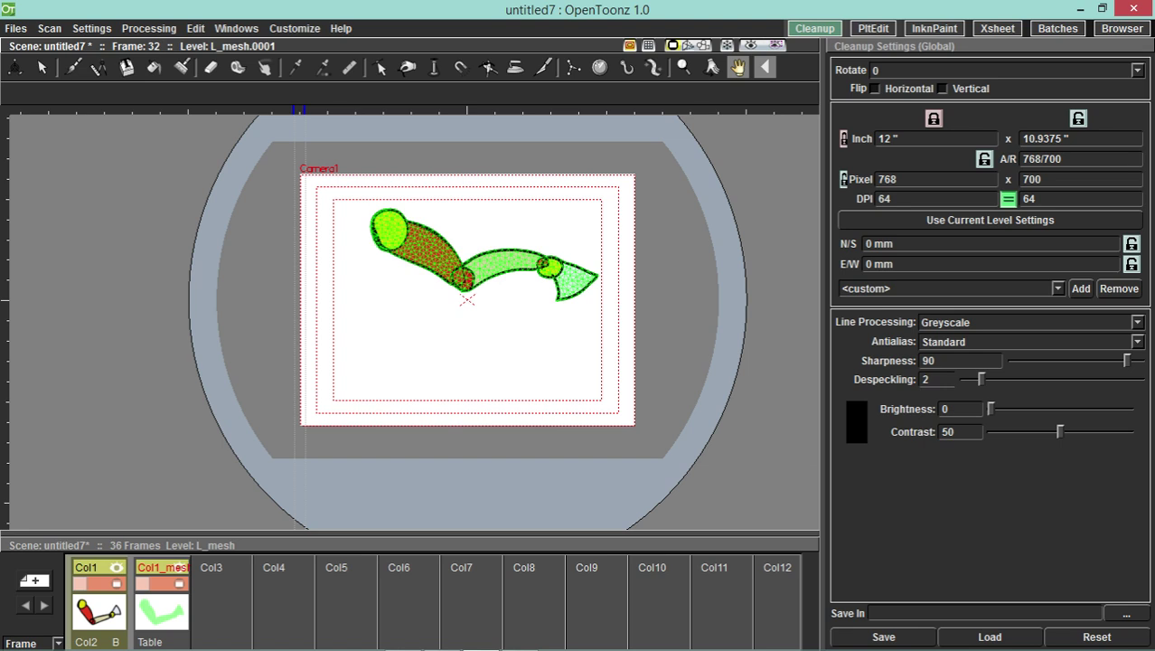
click(648, 45)
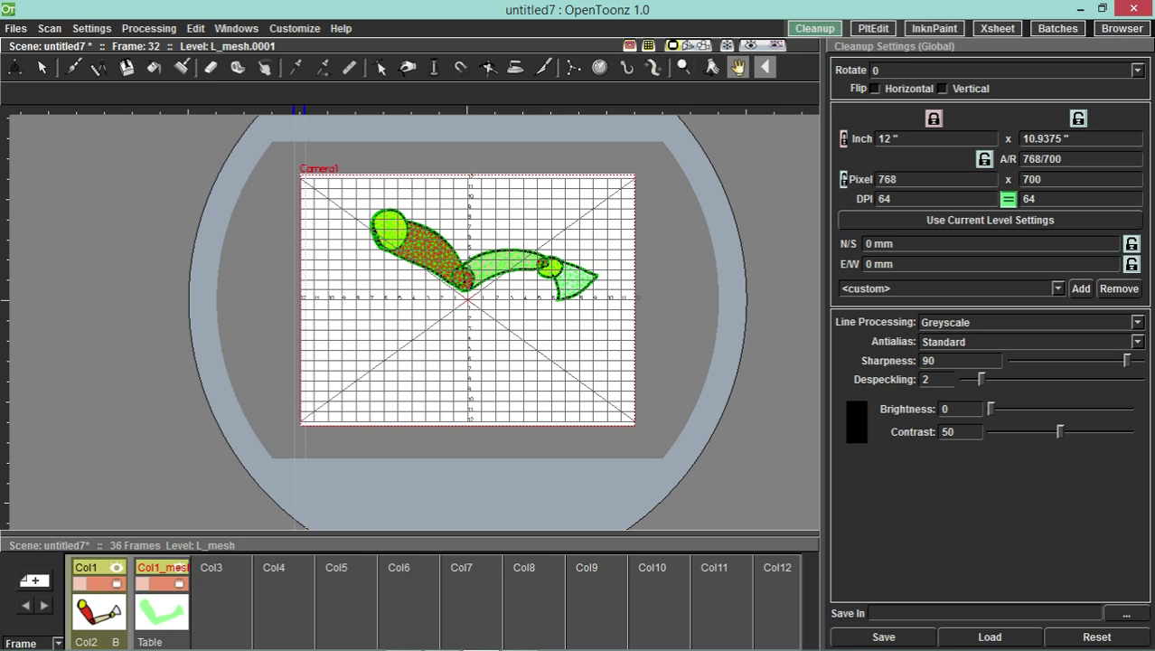
click(649, 46)
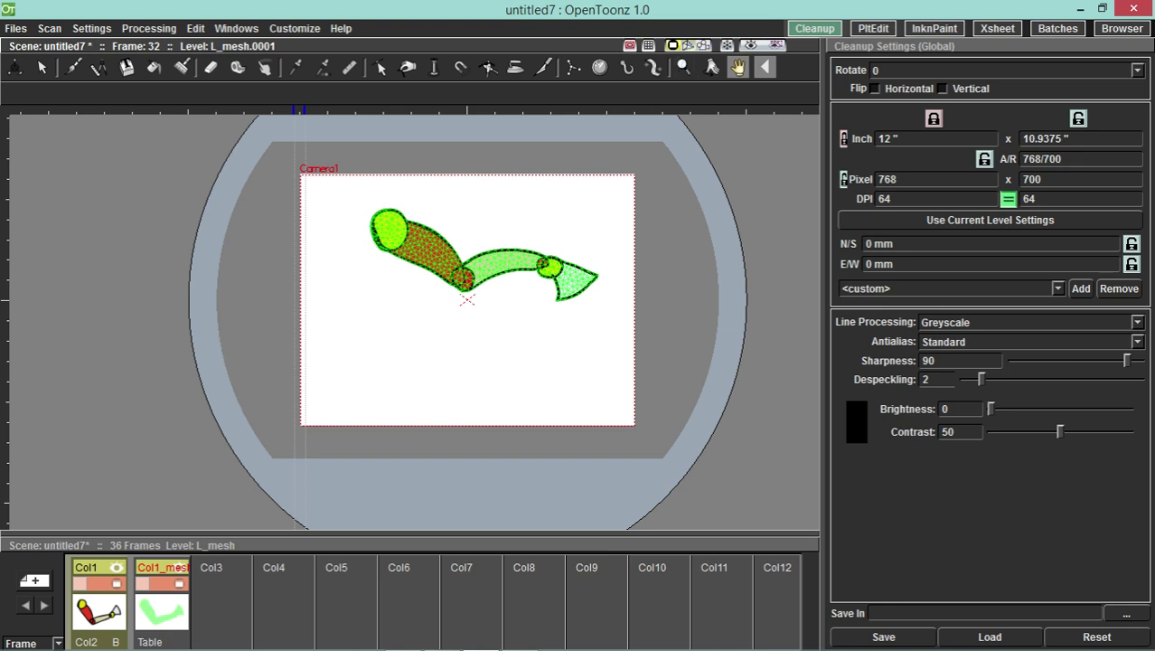
- Display the scene in the 3D view and examine the camera frustum and the arm's placement in space
drag(468, 316, 480, 292)
click(688, 45)
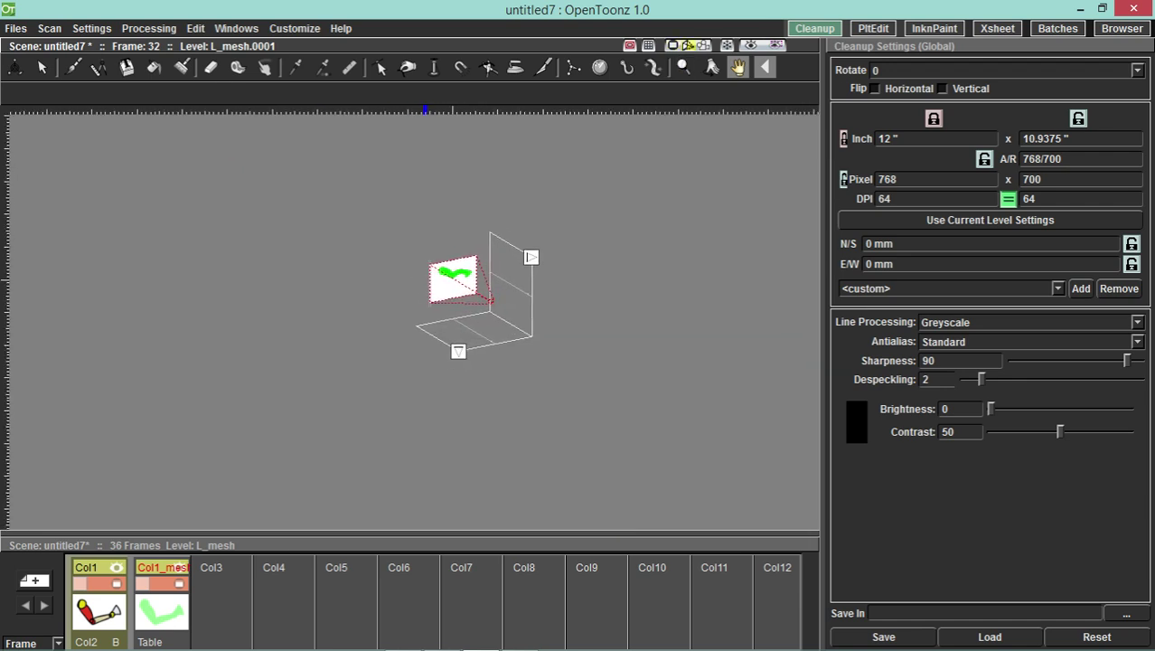
scroll(504, 306, up, 9)
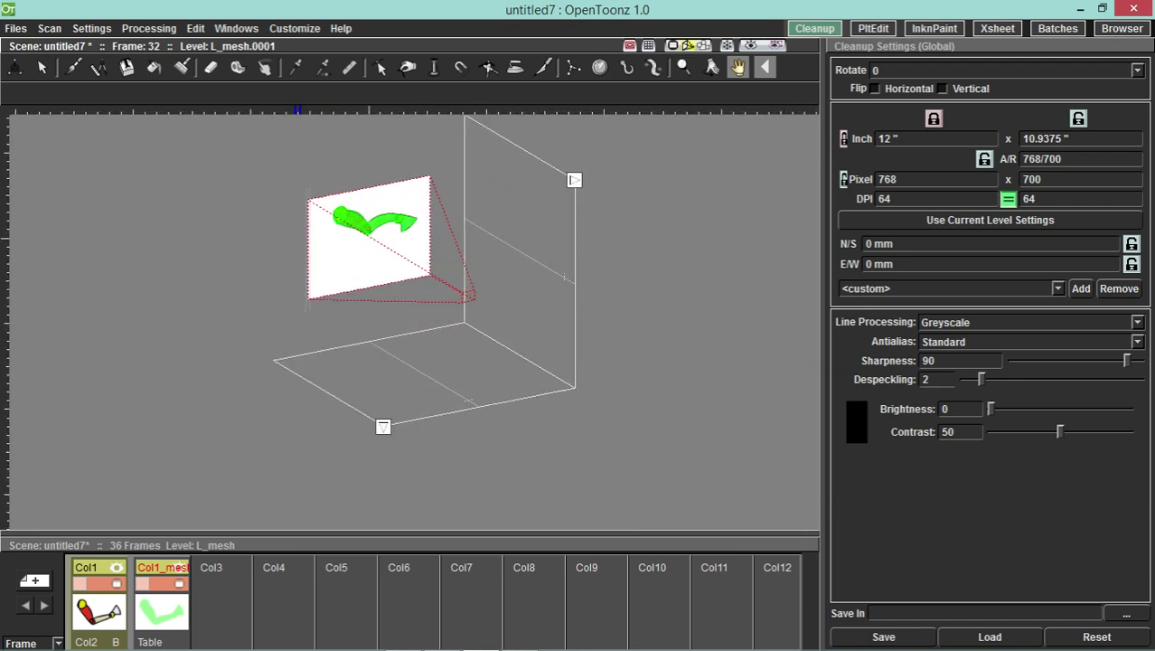
scroll(504, 306, down, 1)
drag(504, 306, 558, 346)
scroll(532, 302, up, 6)
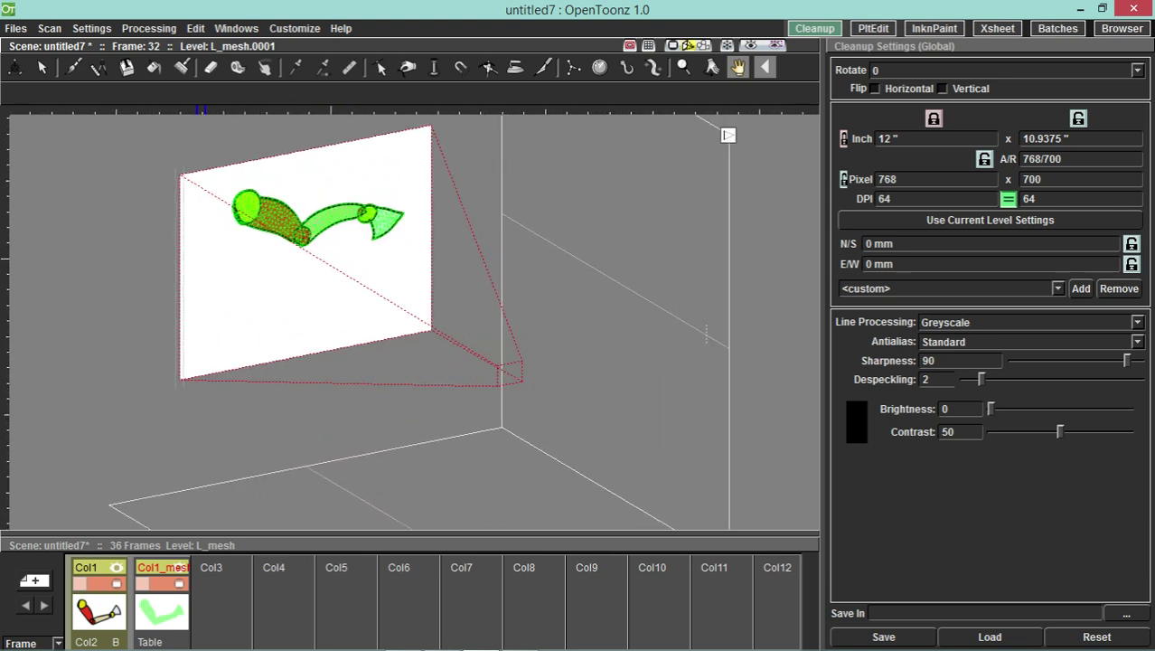
drag(532, 302, 595, 344)
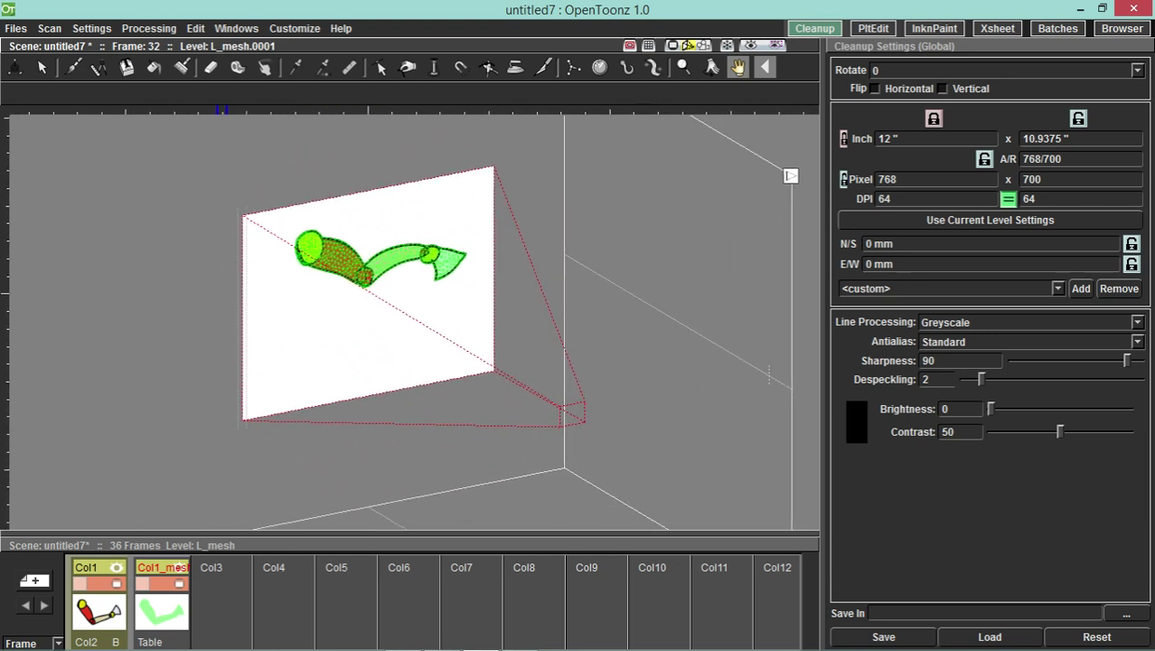
scroll(584, 314, down, 6)
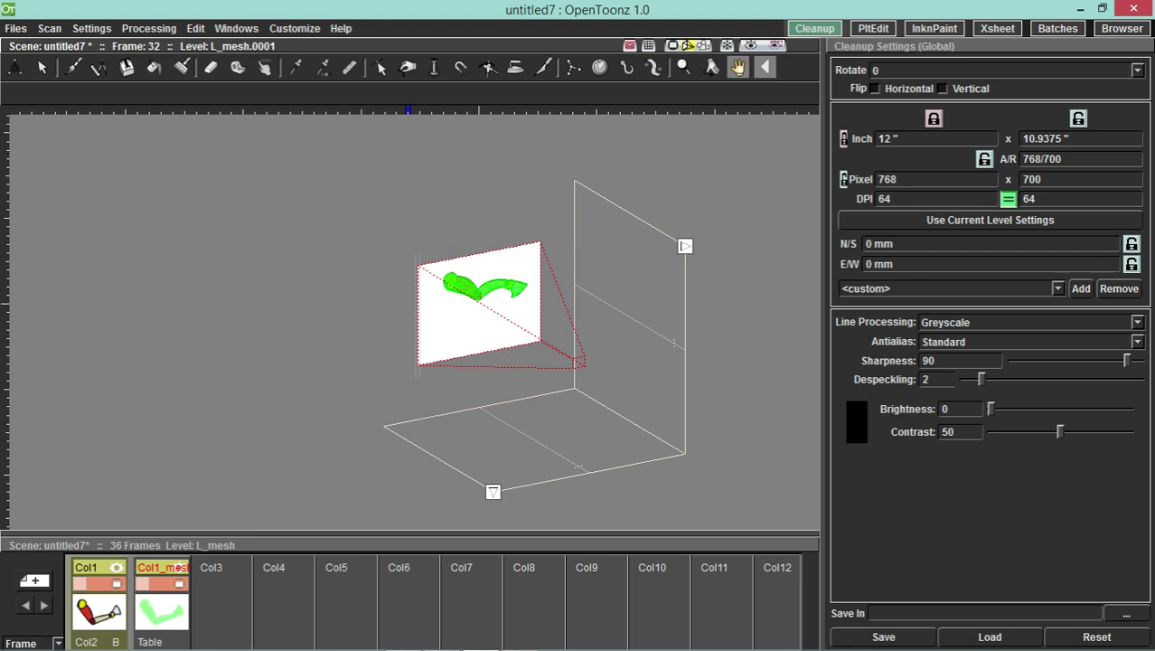
- Compare the camera view, the camera stand view and the 3D view, ending on the camera stand view
click(704, 45)
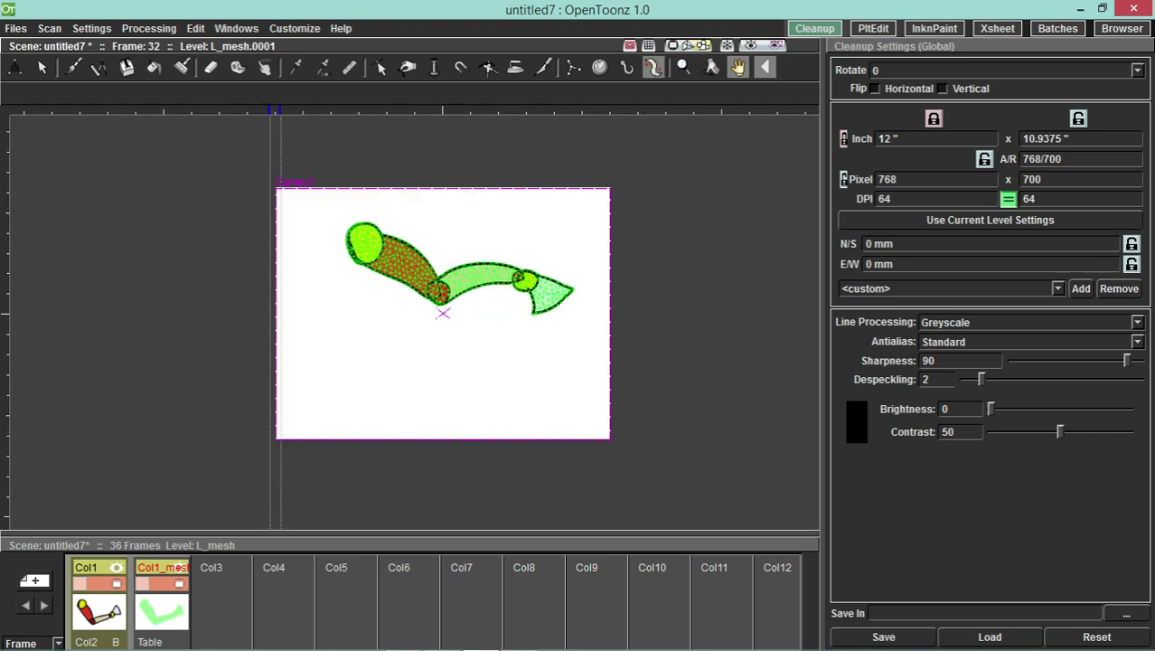
click(673, 45)
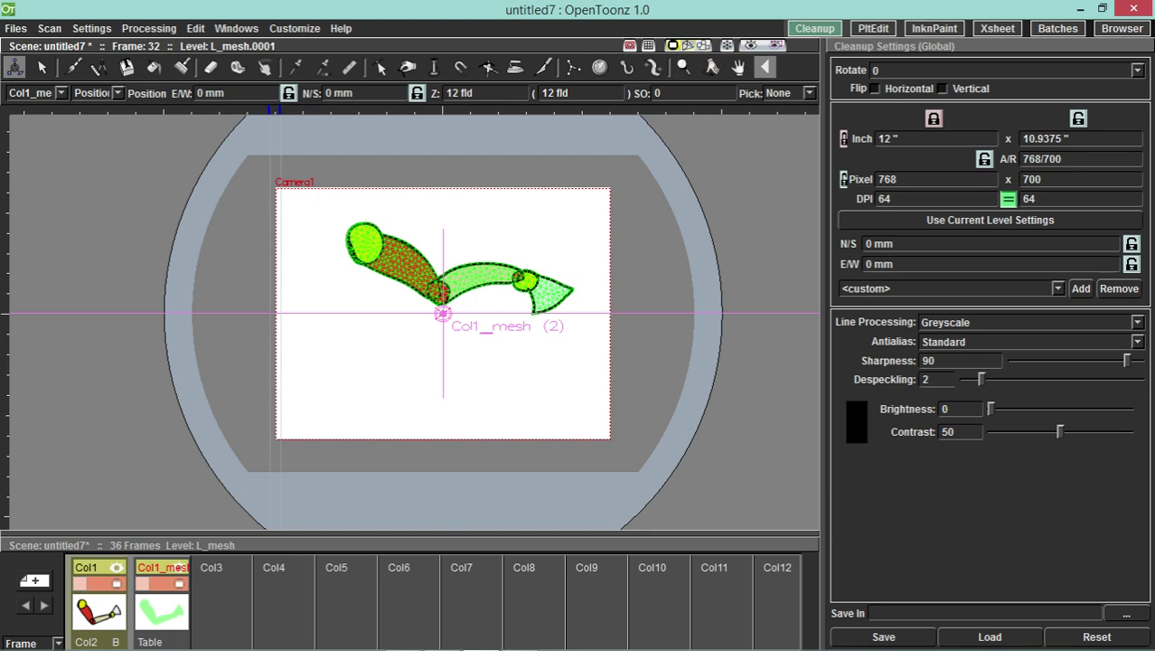
click(689, 45)
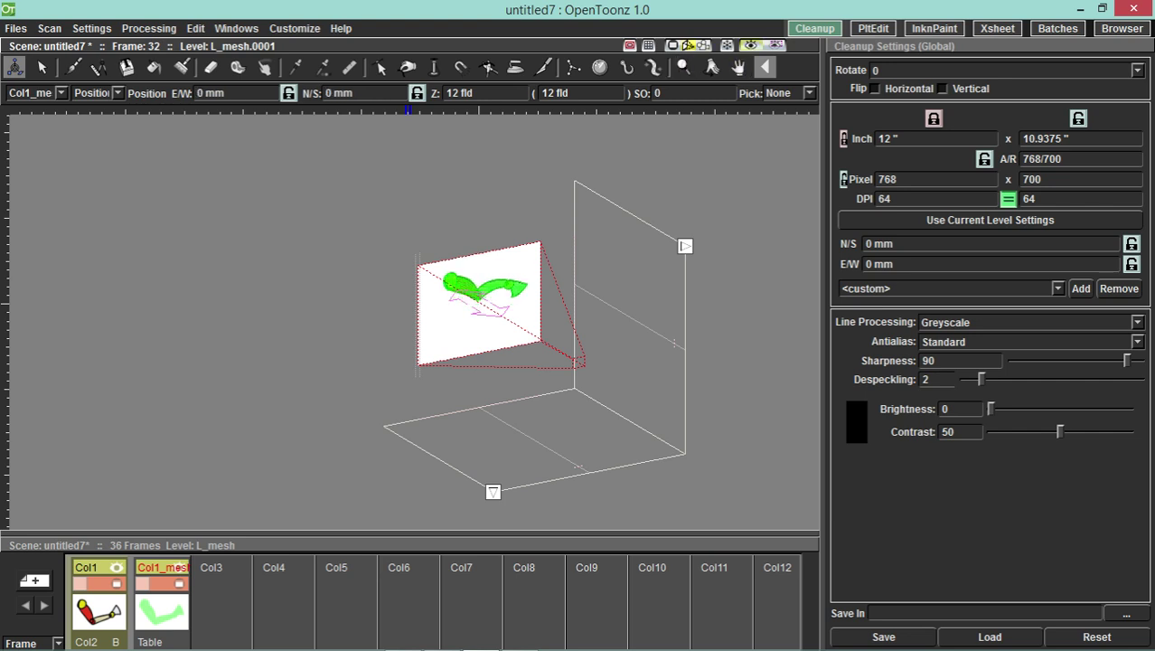
click(672, 45)
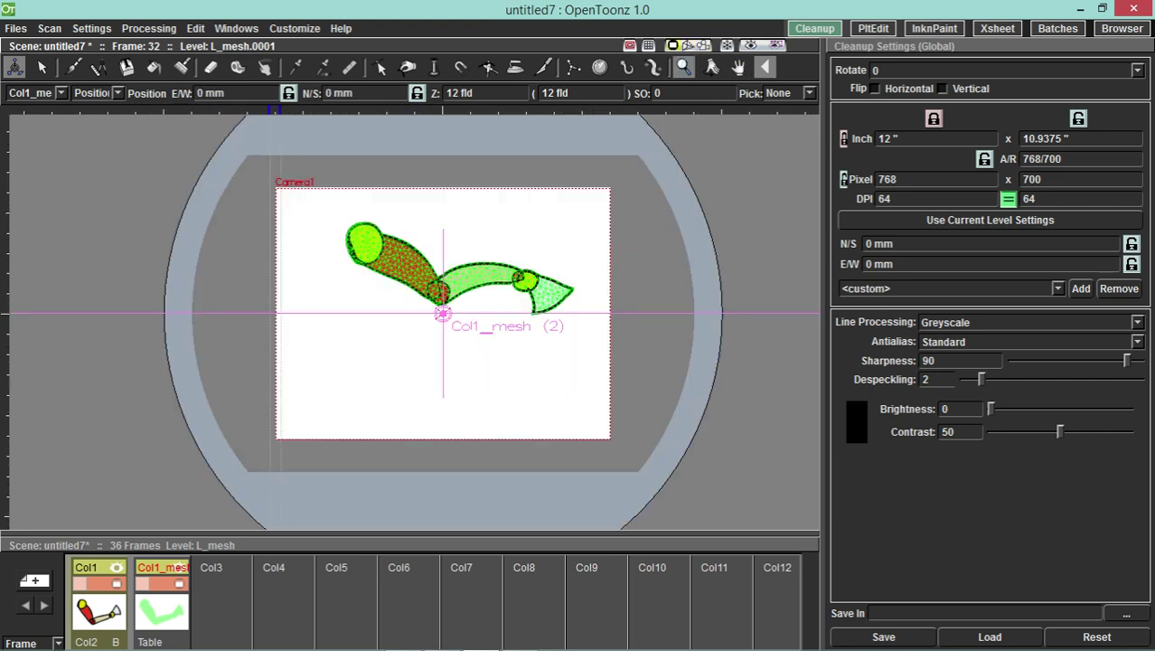
- Open the Stage Schematic window and inspect the settings of the Camera1 node, closing them without changes
click(236, 28)
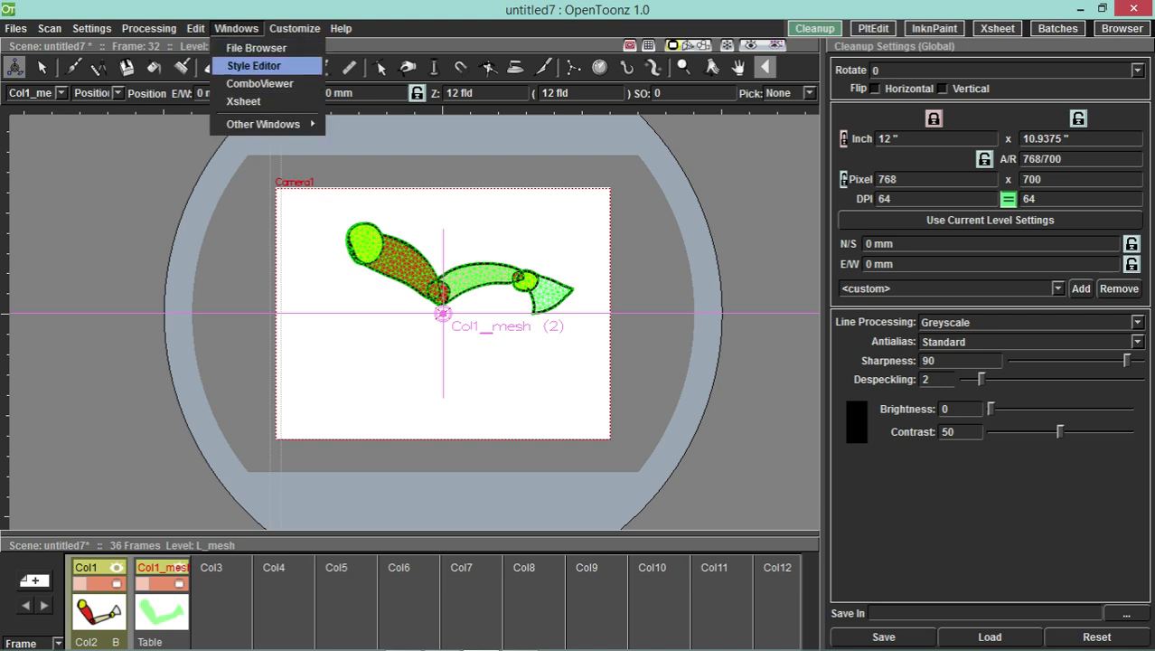
mouse_move(264, 123)
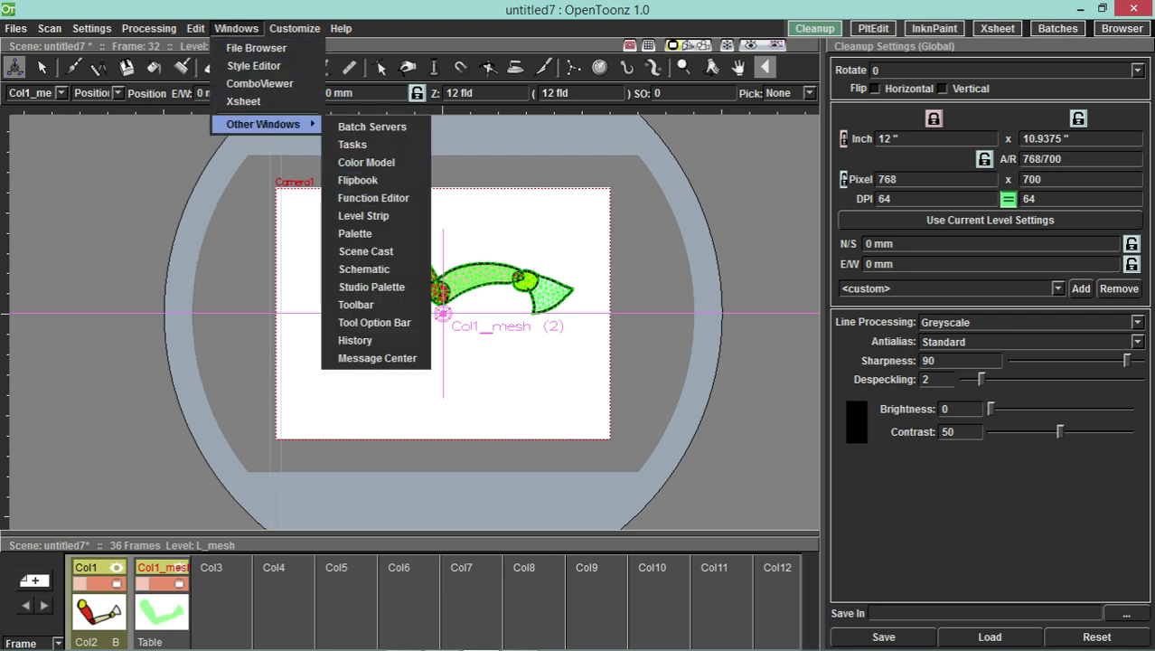
click(364, 268)
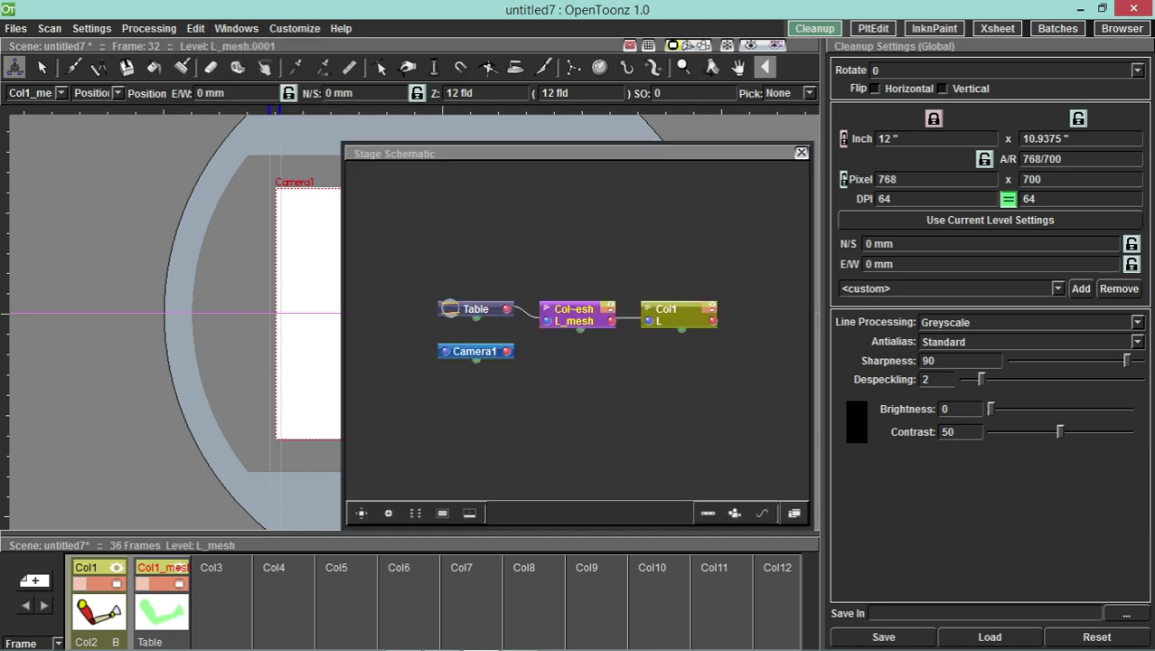
drag(470, 154, 585, 149)
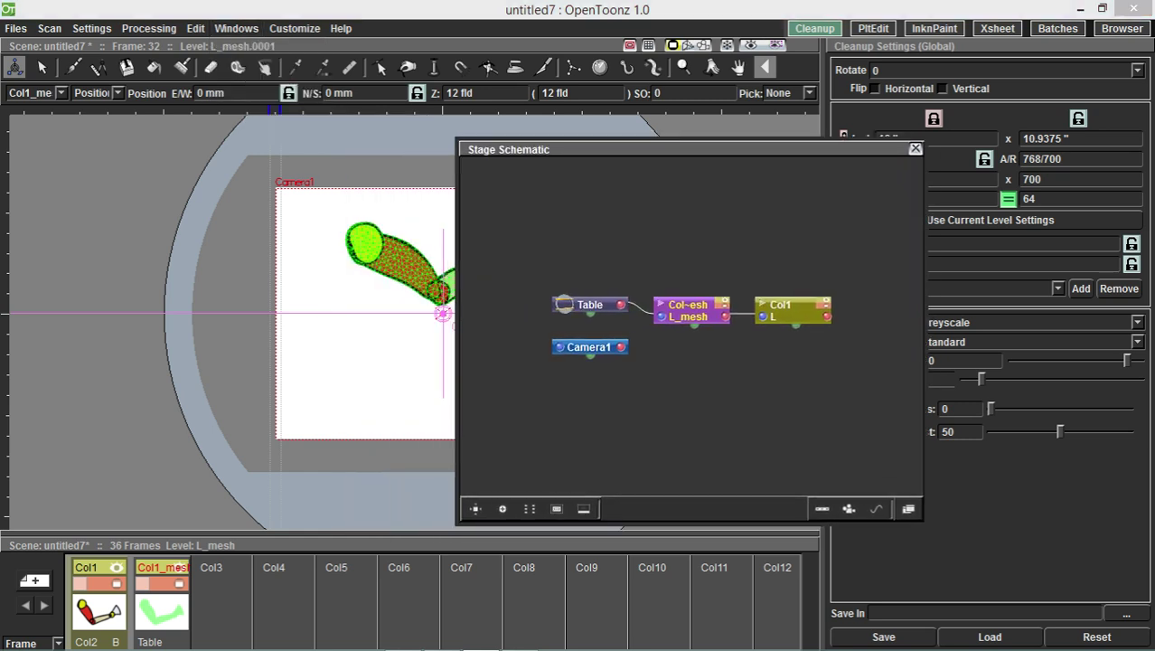
click(589, 347)
double_click(590, 347)
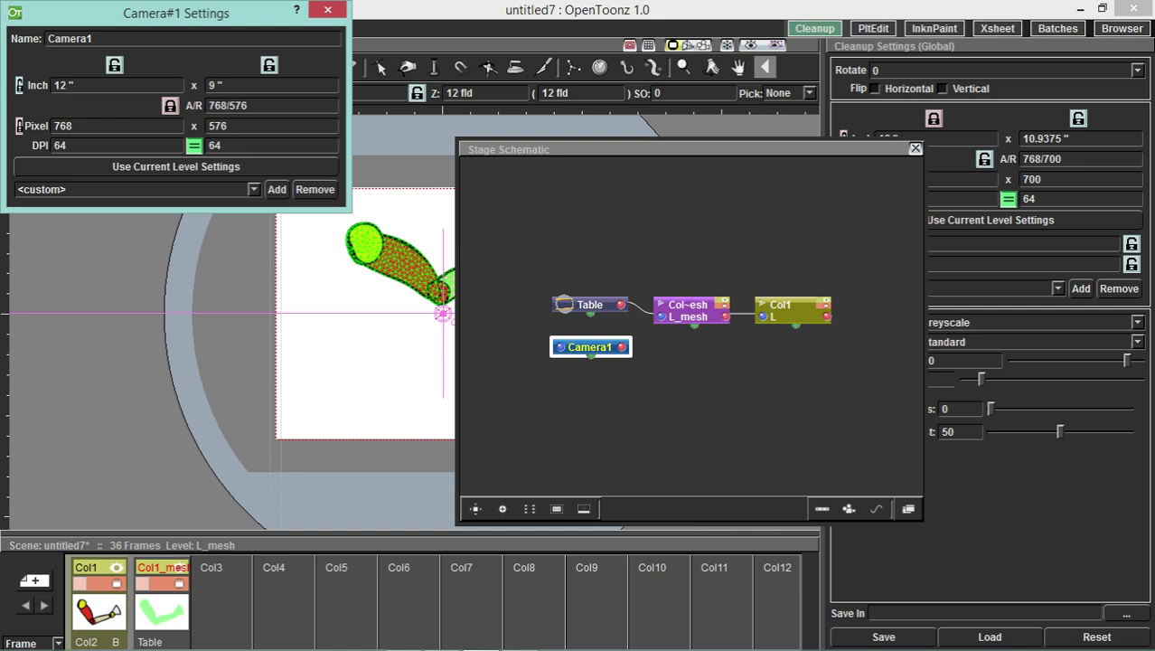
click(328, 10)
- Move Camera1 to about -129.3 mm E/W, 60.03 mm N/S at frame 32, and about 86.2 mm, -26.94 mm at frame 20
drag(633, 149, 839, 160)
drag(443, 313, 301, 246)
drag(380, 532, 380, 211)
click(161, 355)
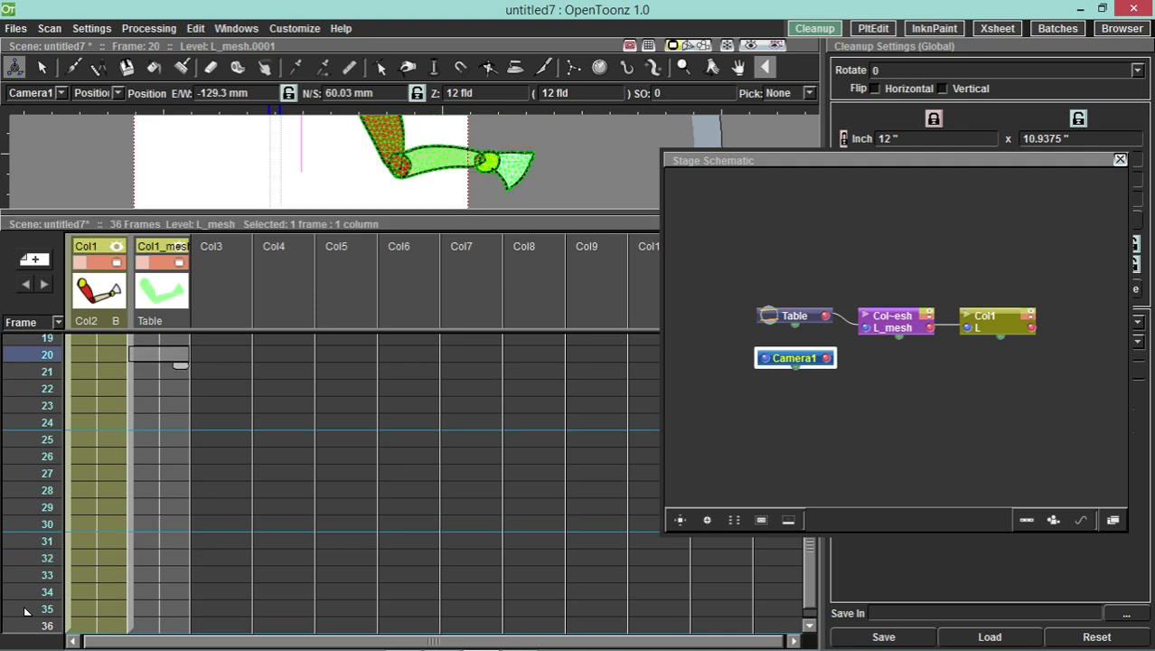
drag(28, 217, 27, 556)
drag(301, 256, 537, 352)
- Step forward and backward through the frames following frame 20 to check the camera movement
drag(380, 550, 380, 300)
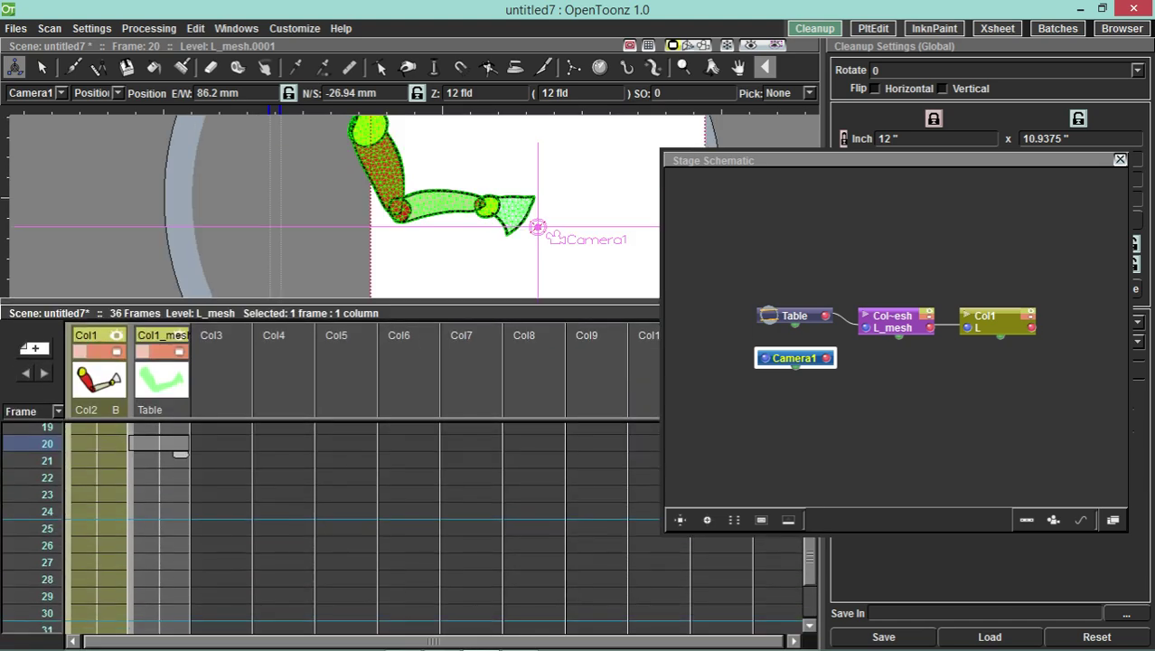
key(Down)
key(Down)
key(Down)
key(Down)
key(Down)
key(Down)
key(Down)
key(Down)
key(Down)
key(Up)
key(Up)
key(Up)
key(Up)
key(Up)
key(Up)
key(Up)
key(Up)
key(Up)
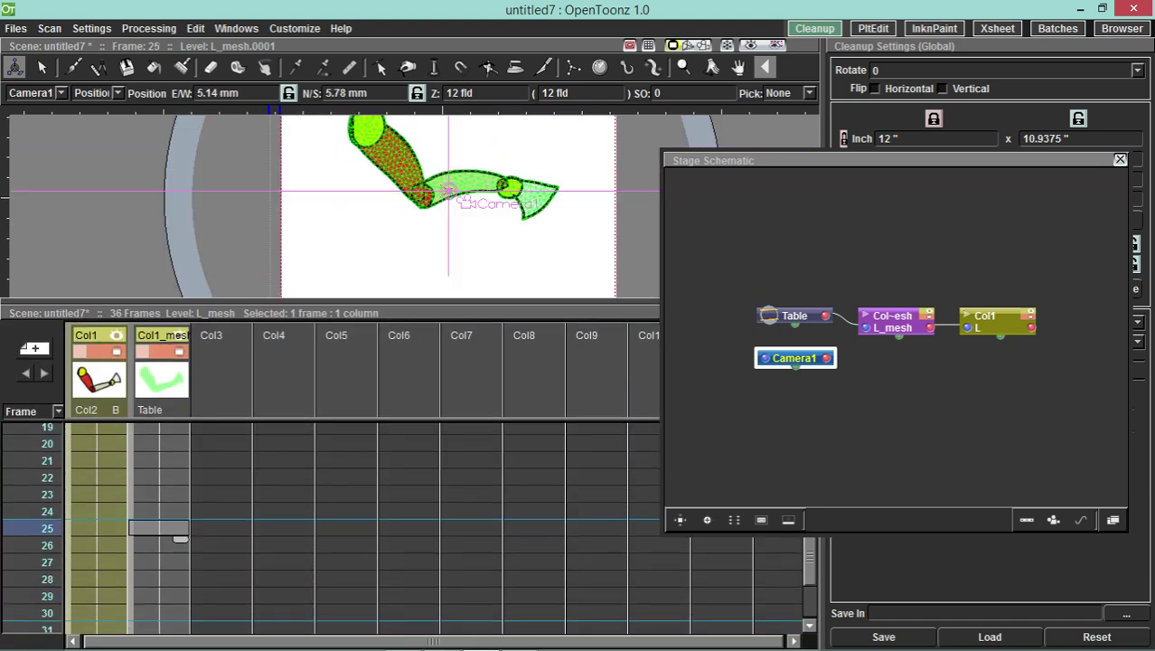
- Enlarge the viewer above the Xsheet and show the scene through the camera view
drag(380, 300, 380, 511)
click(703, 45)
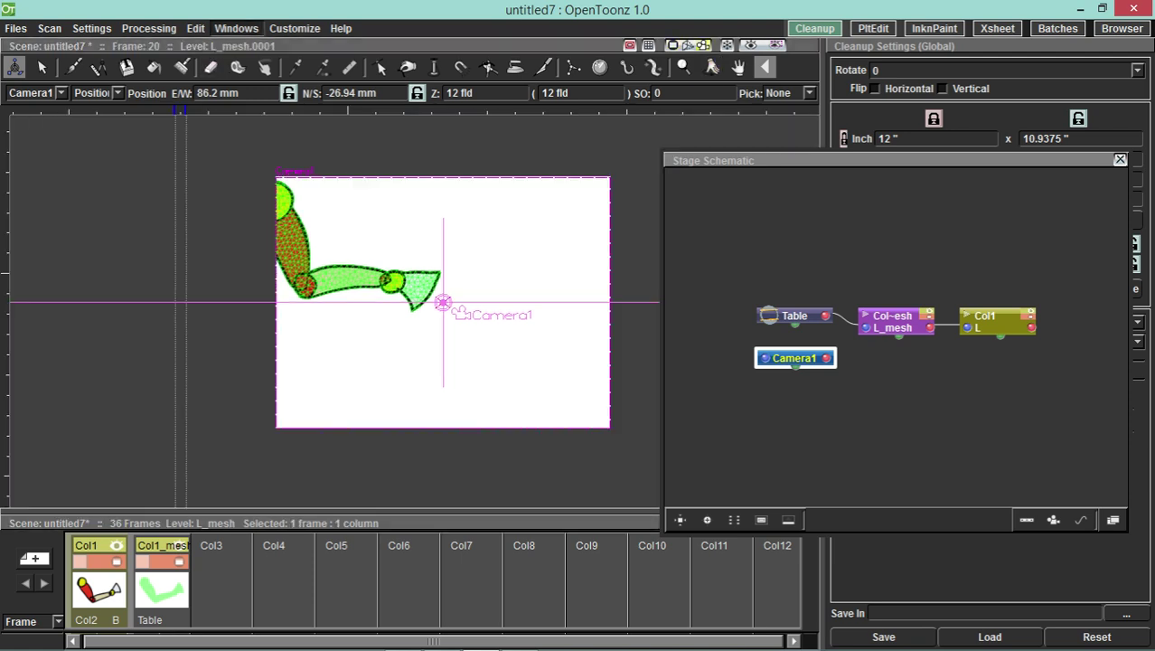
click(236, 29)
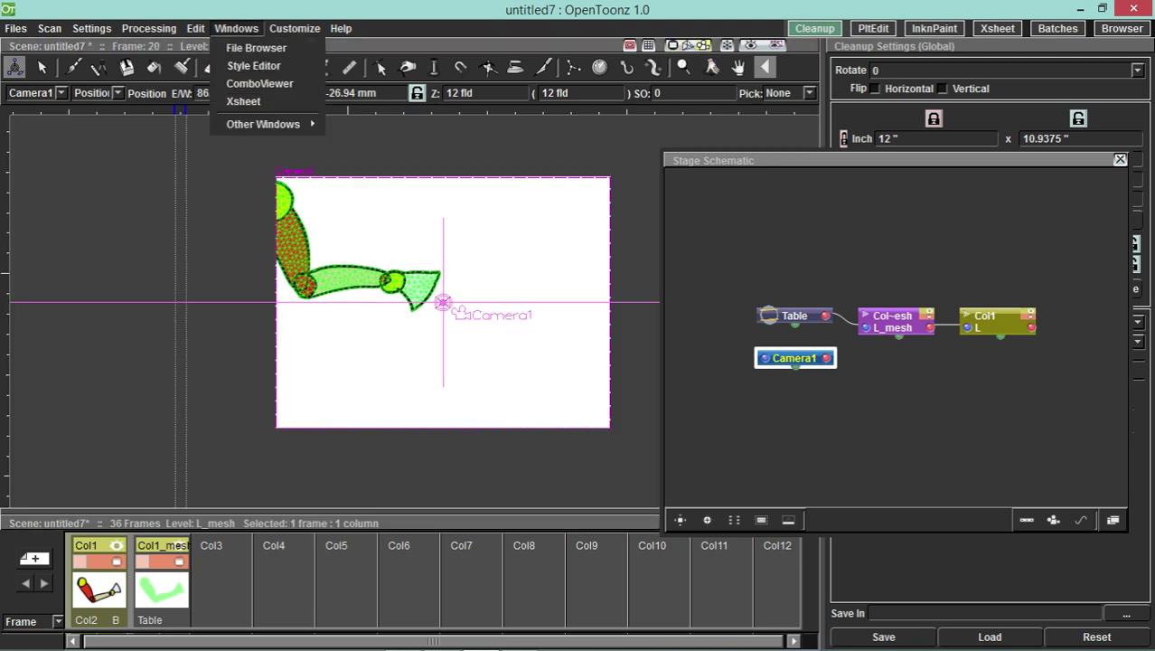
click(236, 29)
- Rearrange the Table, mesh and Col1 nodes in the Stage Schematic into a spread-out row above the Camera1 node
drag(868, 161, 612, 176)
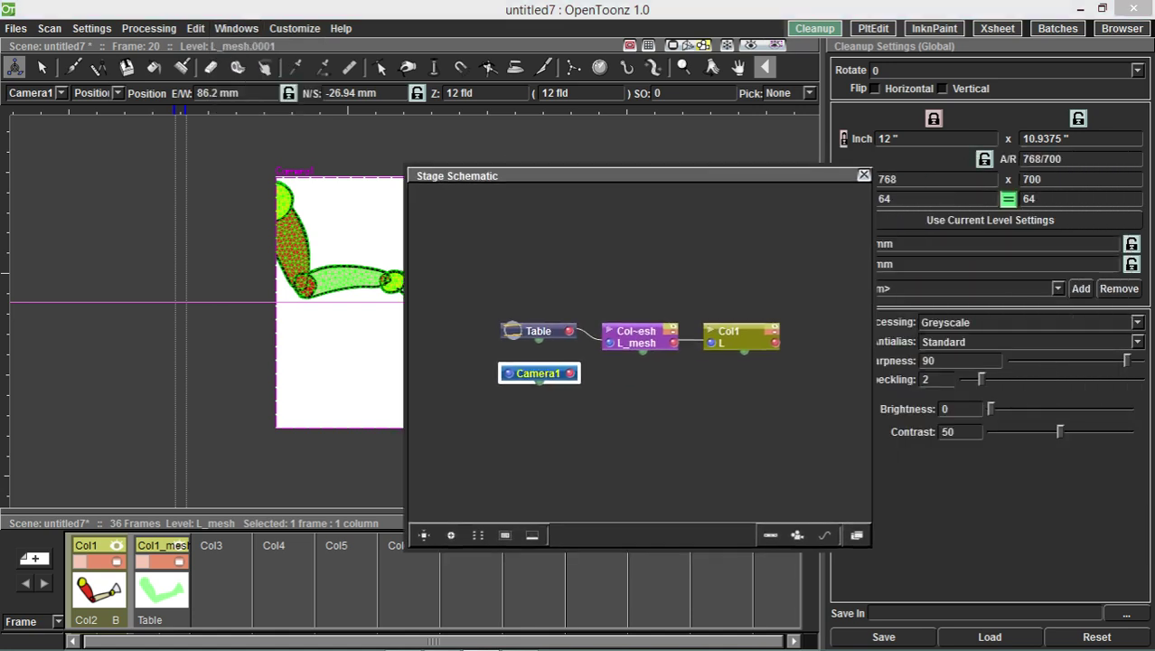
drag(539, 331, 492, 258)
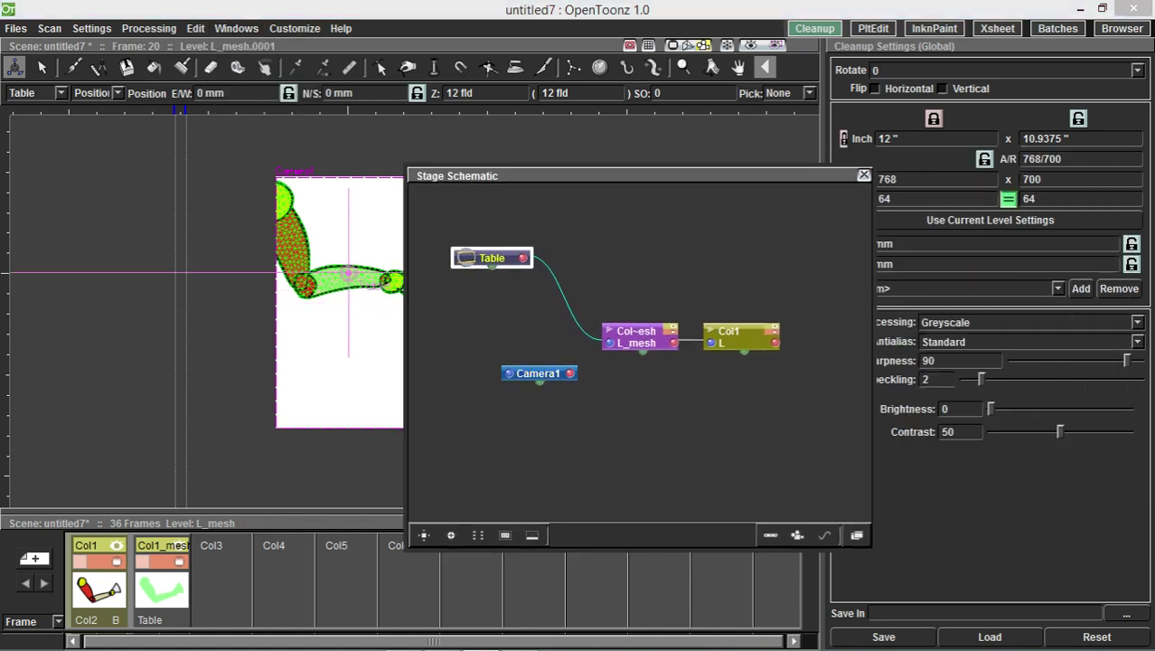
drag(638, 336, 648, 236)
drag(729, 332, 743, 250)
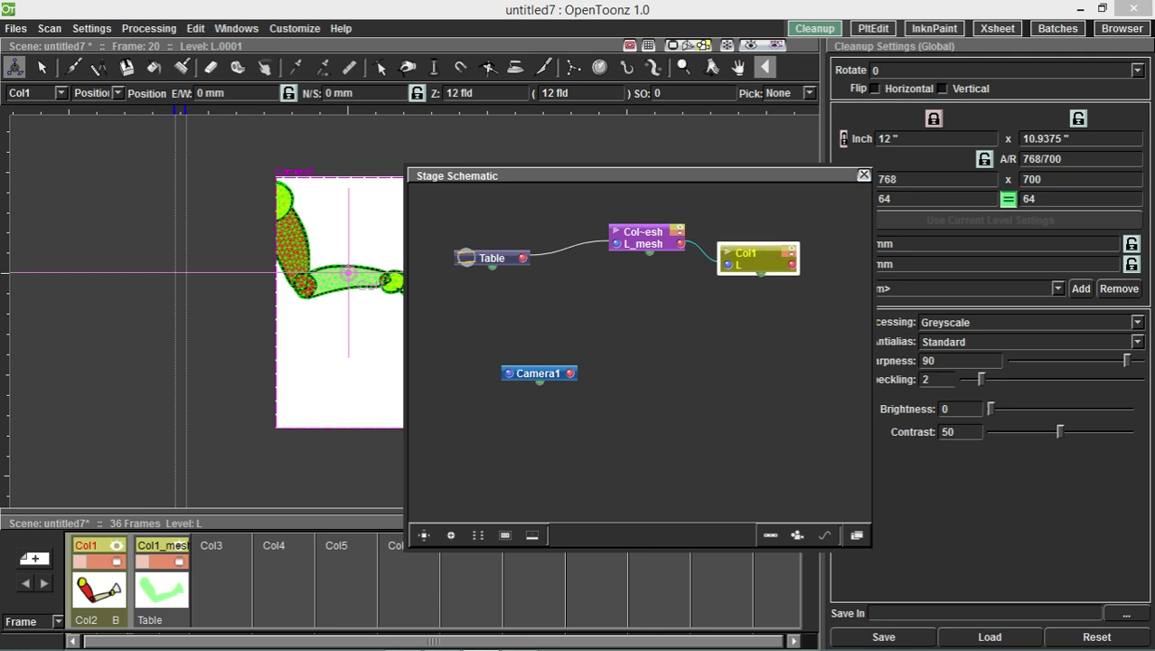
drag(644, 237, 618, 254)
drag(542, 175, 709, 227)
- Open a ComboViewer window, loop the animation in its camera view, and close the window
click(236, 28)
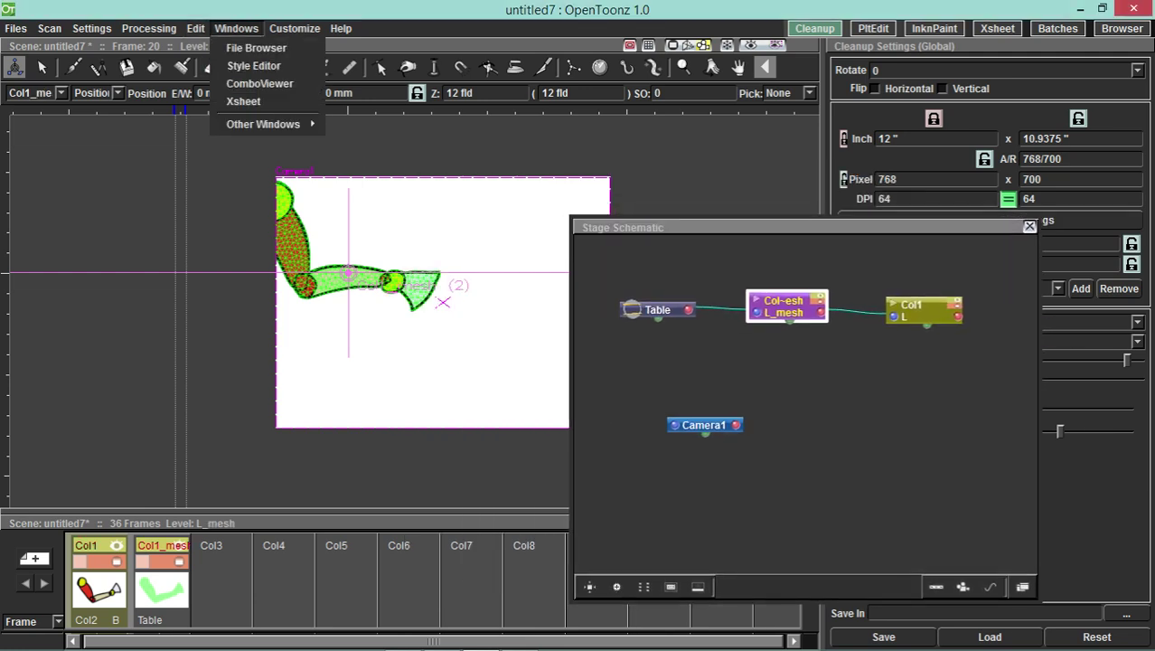
click(260, 83)
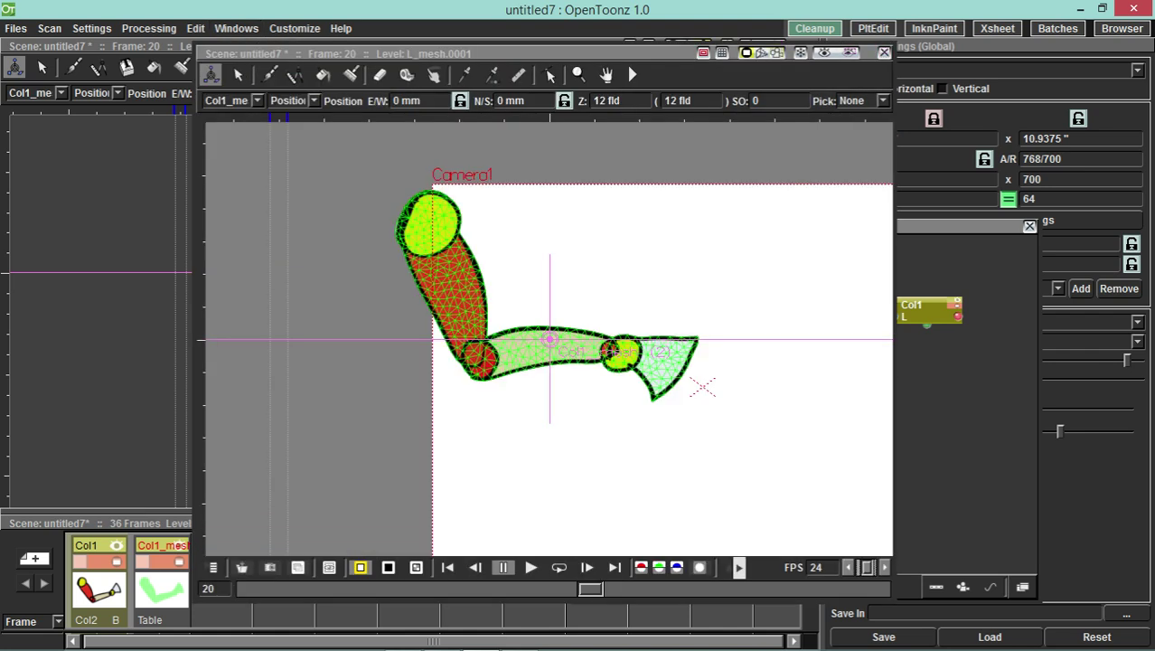
click(778, 53)
click(558, 567)
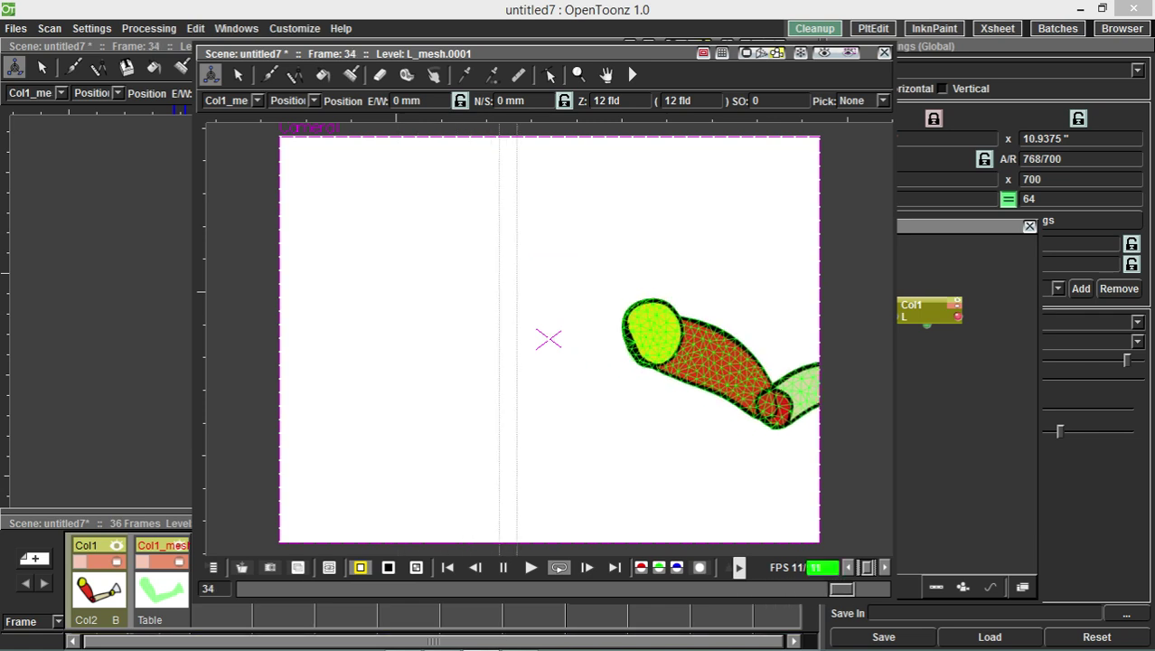
click(885, 53)
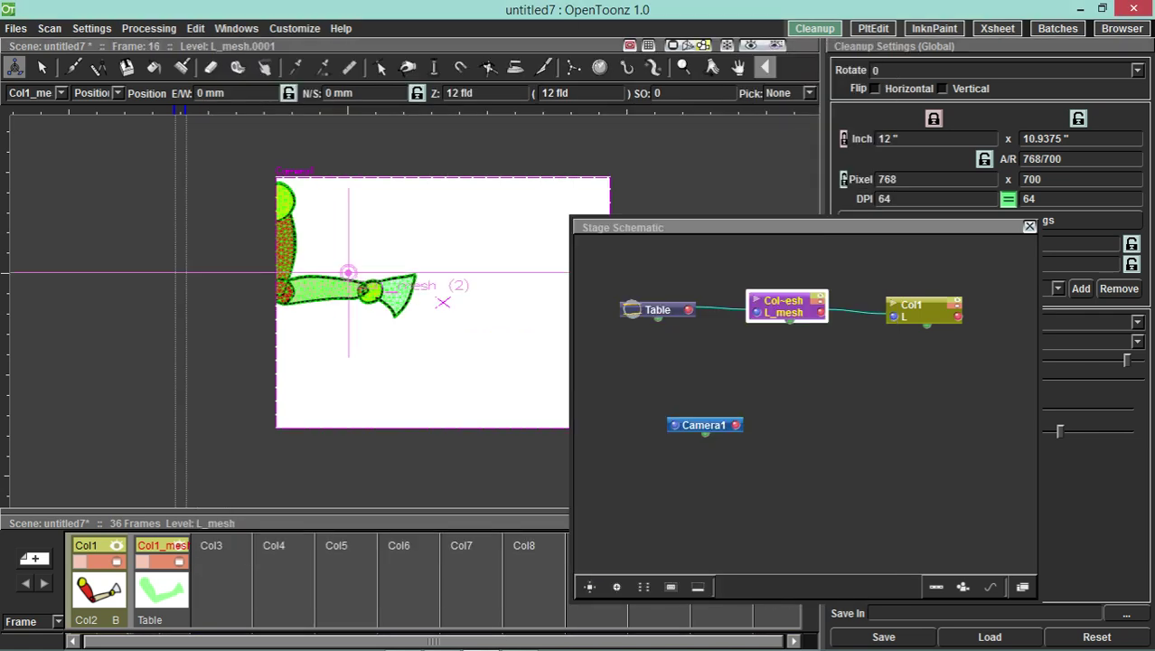
- Close the Stage Schematic window and return the viewer to the camera stand view
drag(710, 228, 407, 202)
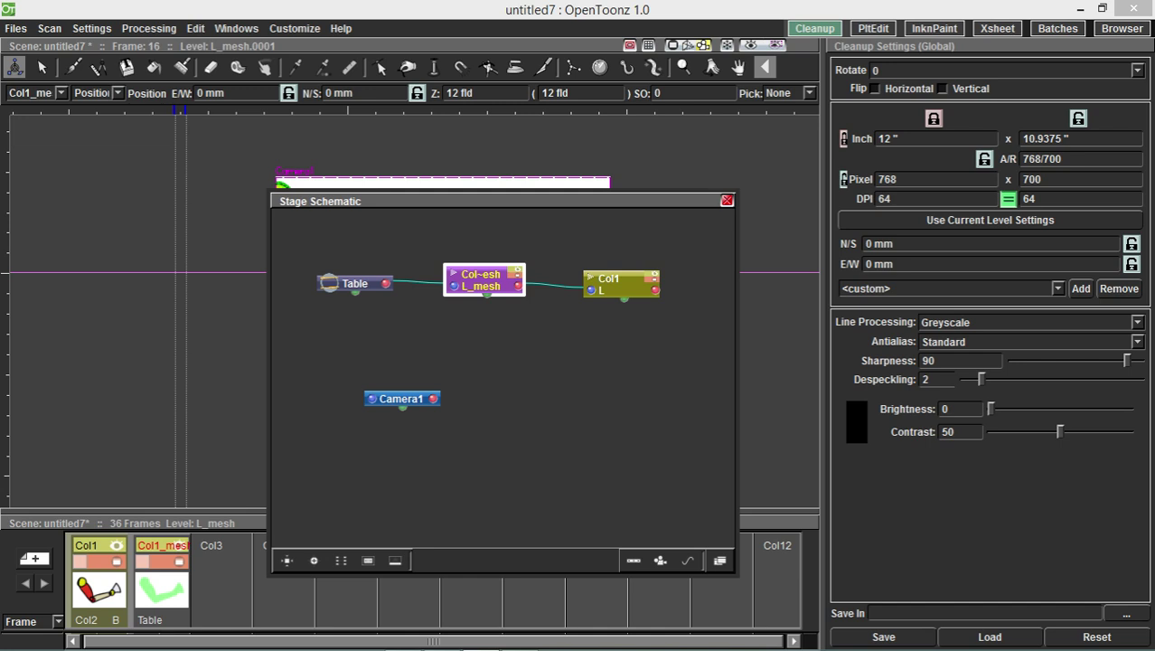
click(727, 201)
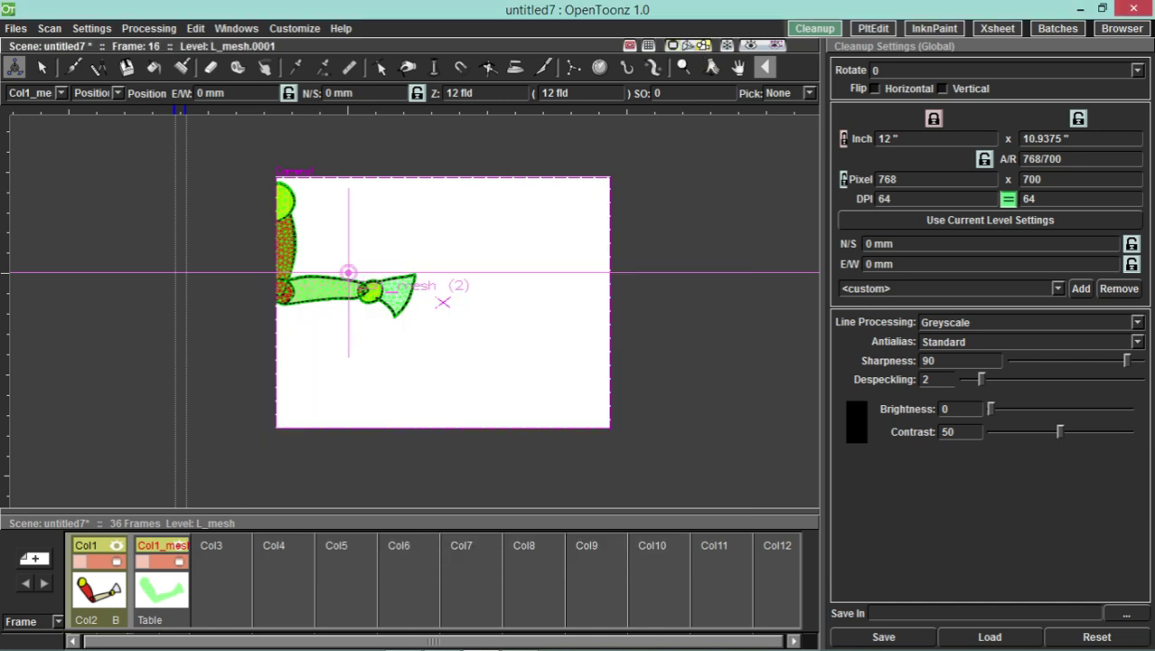
click(674, 45)
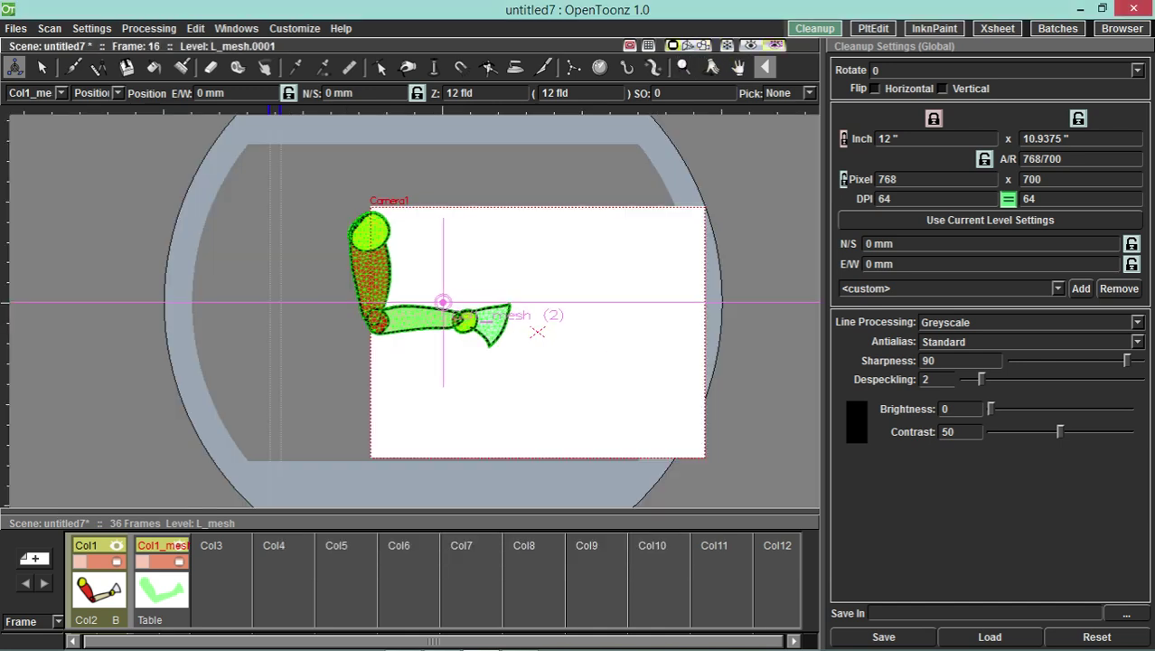
- Try the viewer's Freeze, Preview and Sub-camera Preview modes, switching each one on and off
click(727, 45)
click(727, 45)
click(750, 45)
click(750, 46)
click(775, 45)
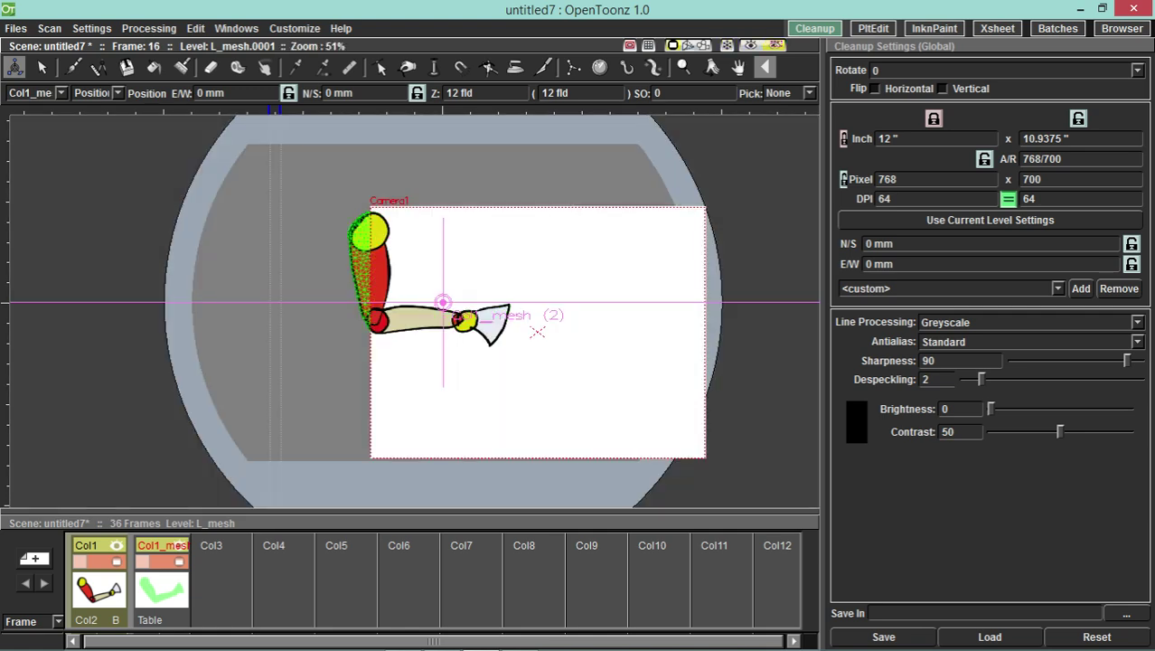
click(775, 45)
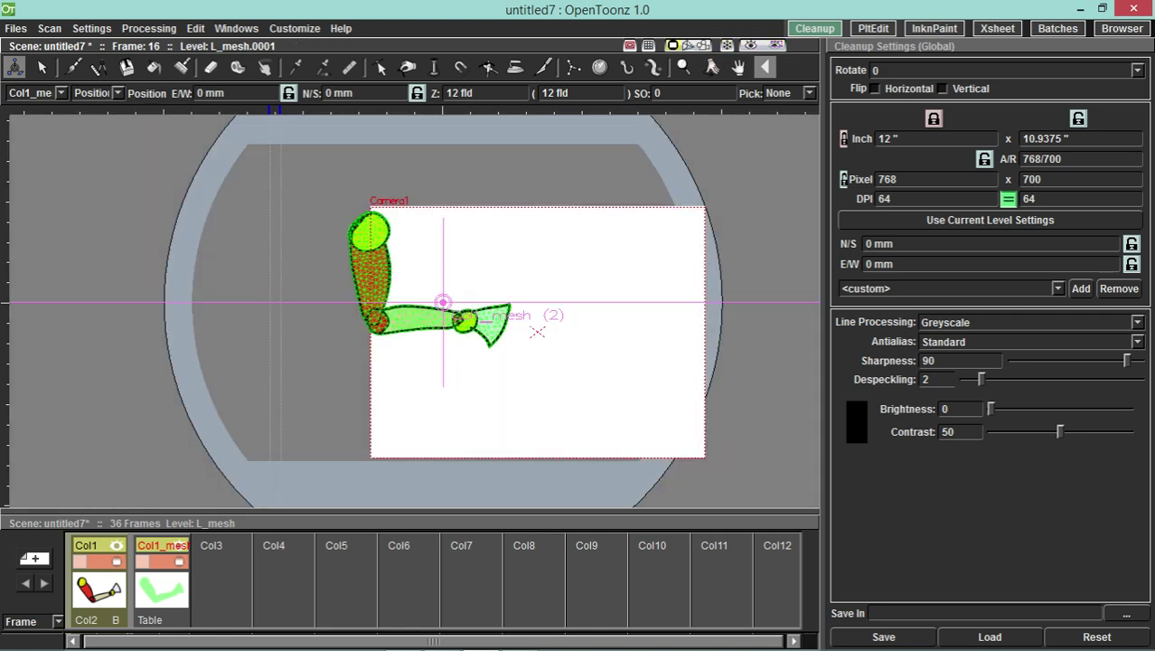
- Move the arm's mesh column to about -13.08 mm E/W and 4.62 mm N/S at frame 16
mouse_move(437, 298)
mouse_down()
mouse_move(375, 293)
mouse_move(485, 333)
mouse_move(534, 329)
mouse_move(503, 336)
mouse_move(423, 294)
mouse_up()
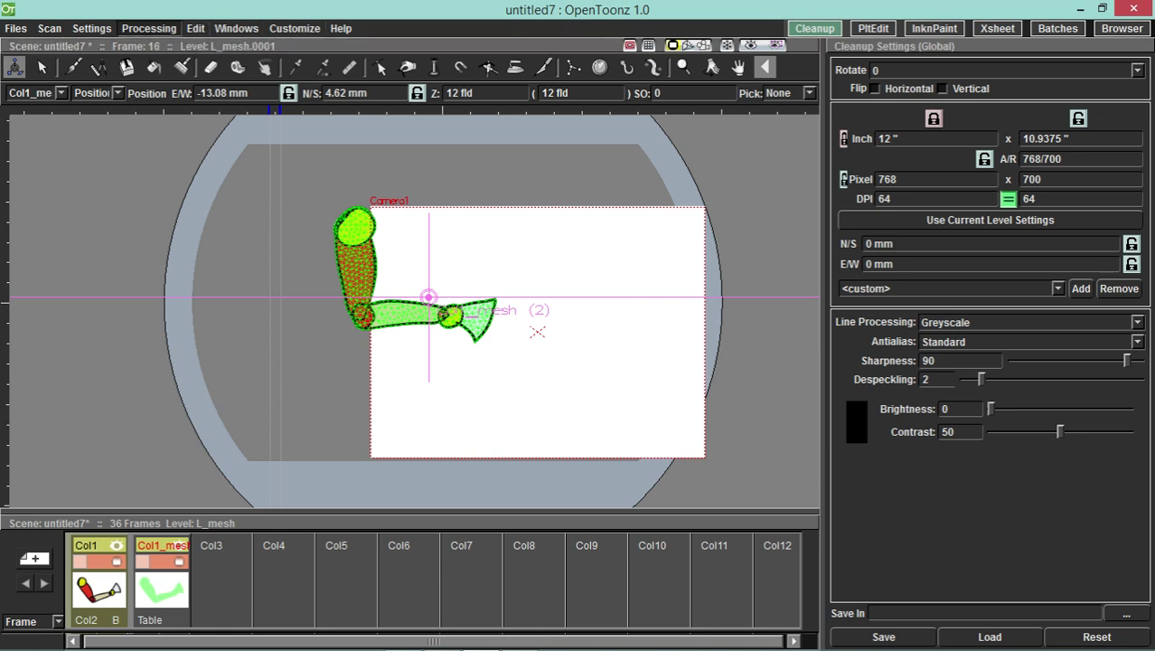
click(149, 29)
click(92, 29)
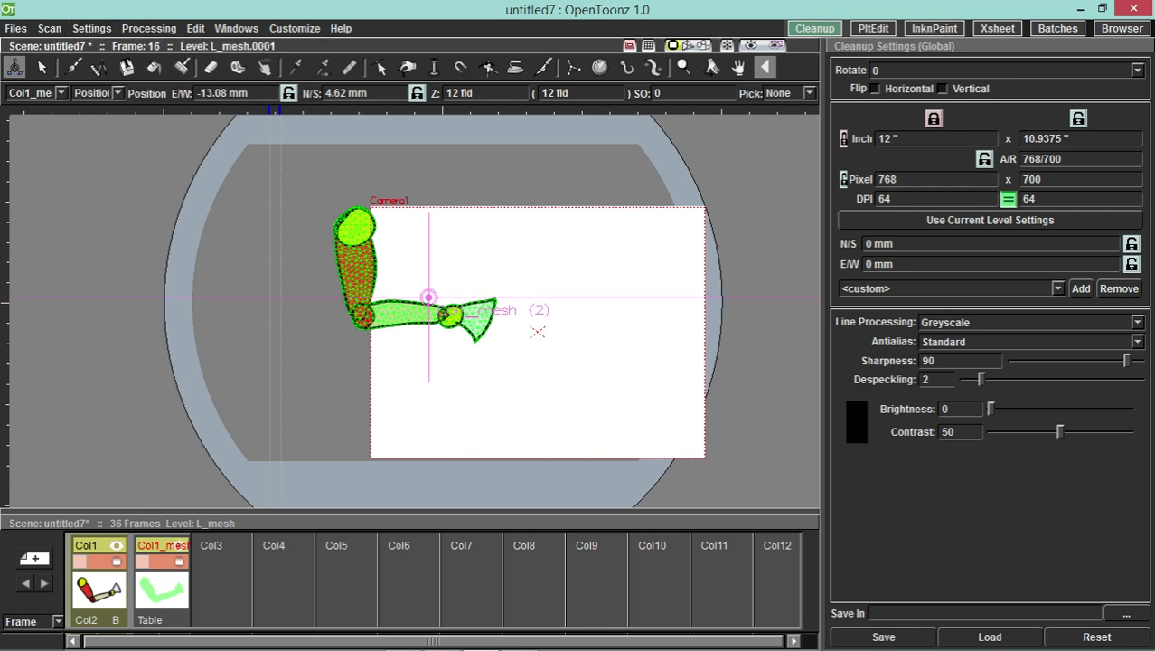
mouse_move(520, 640)
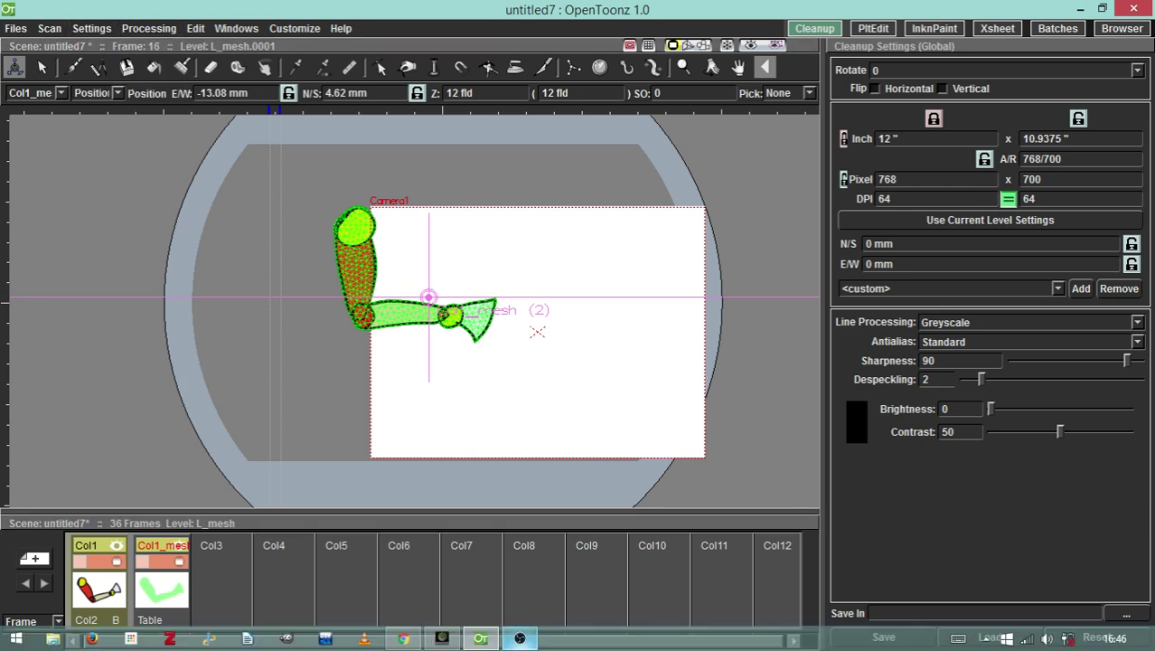